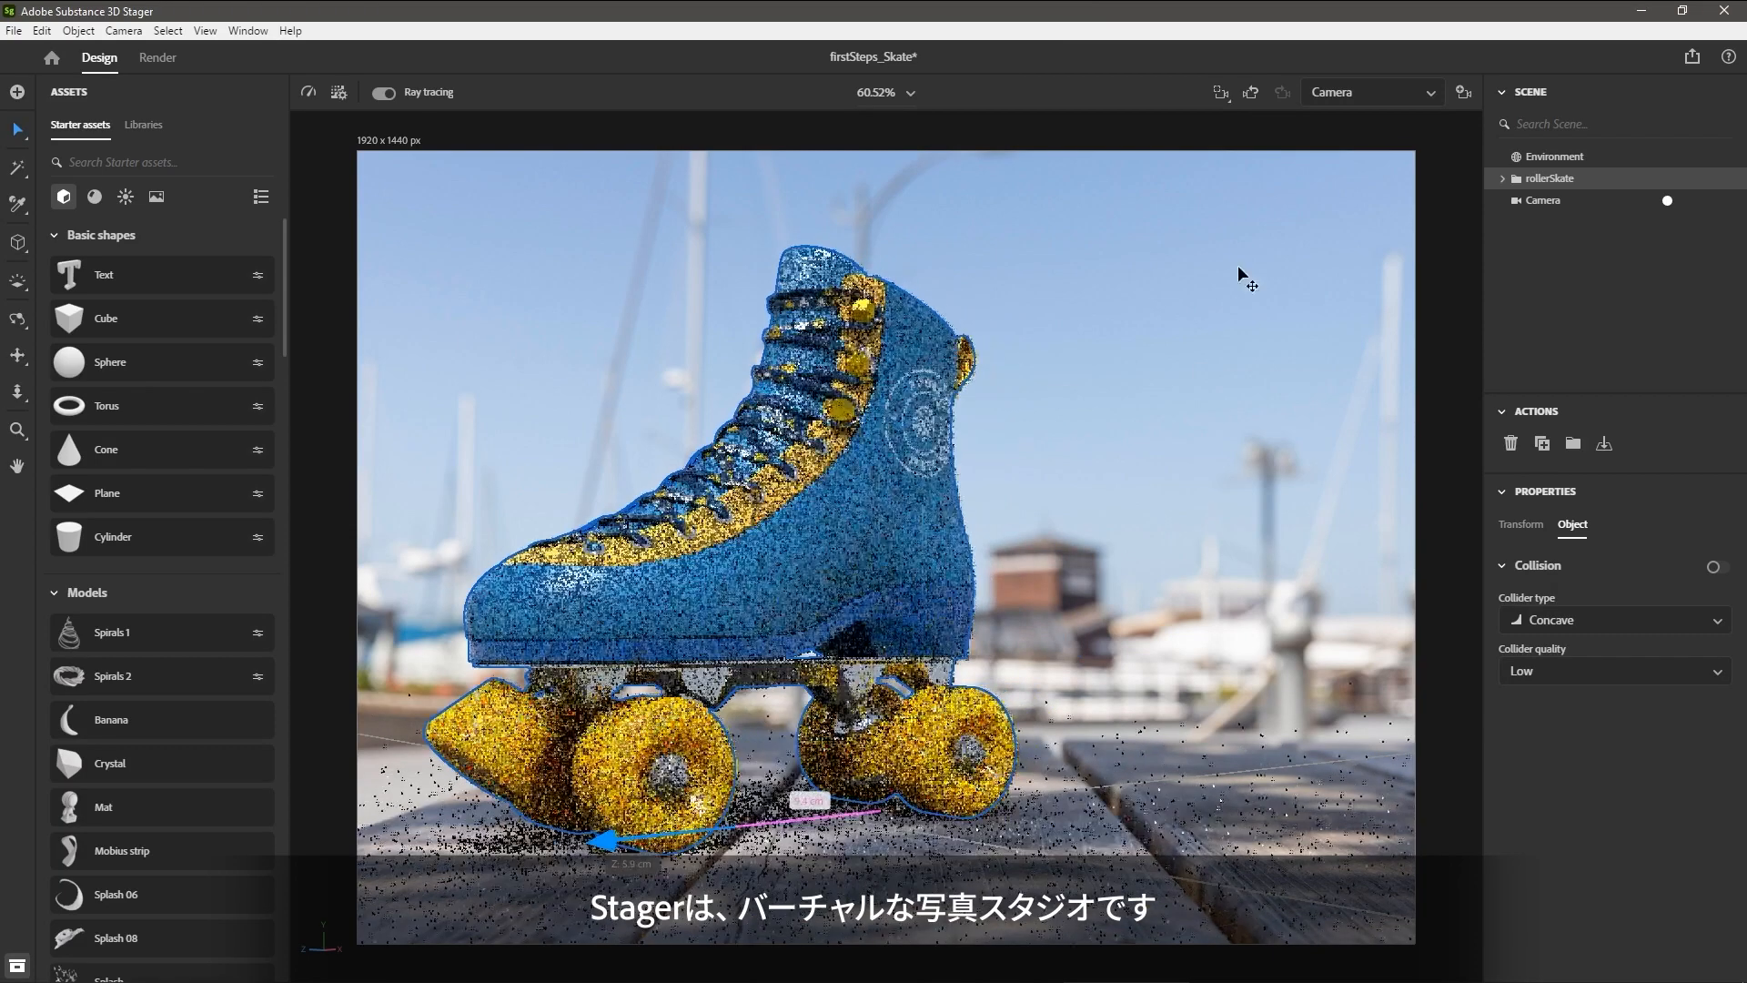
Switch to the viewport camera, duplicate the roller skate and move the copy behind the original.
left_click(1371, 92)
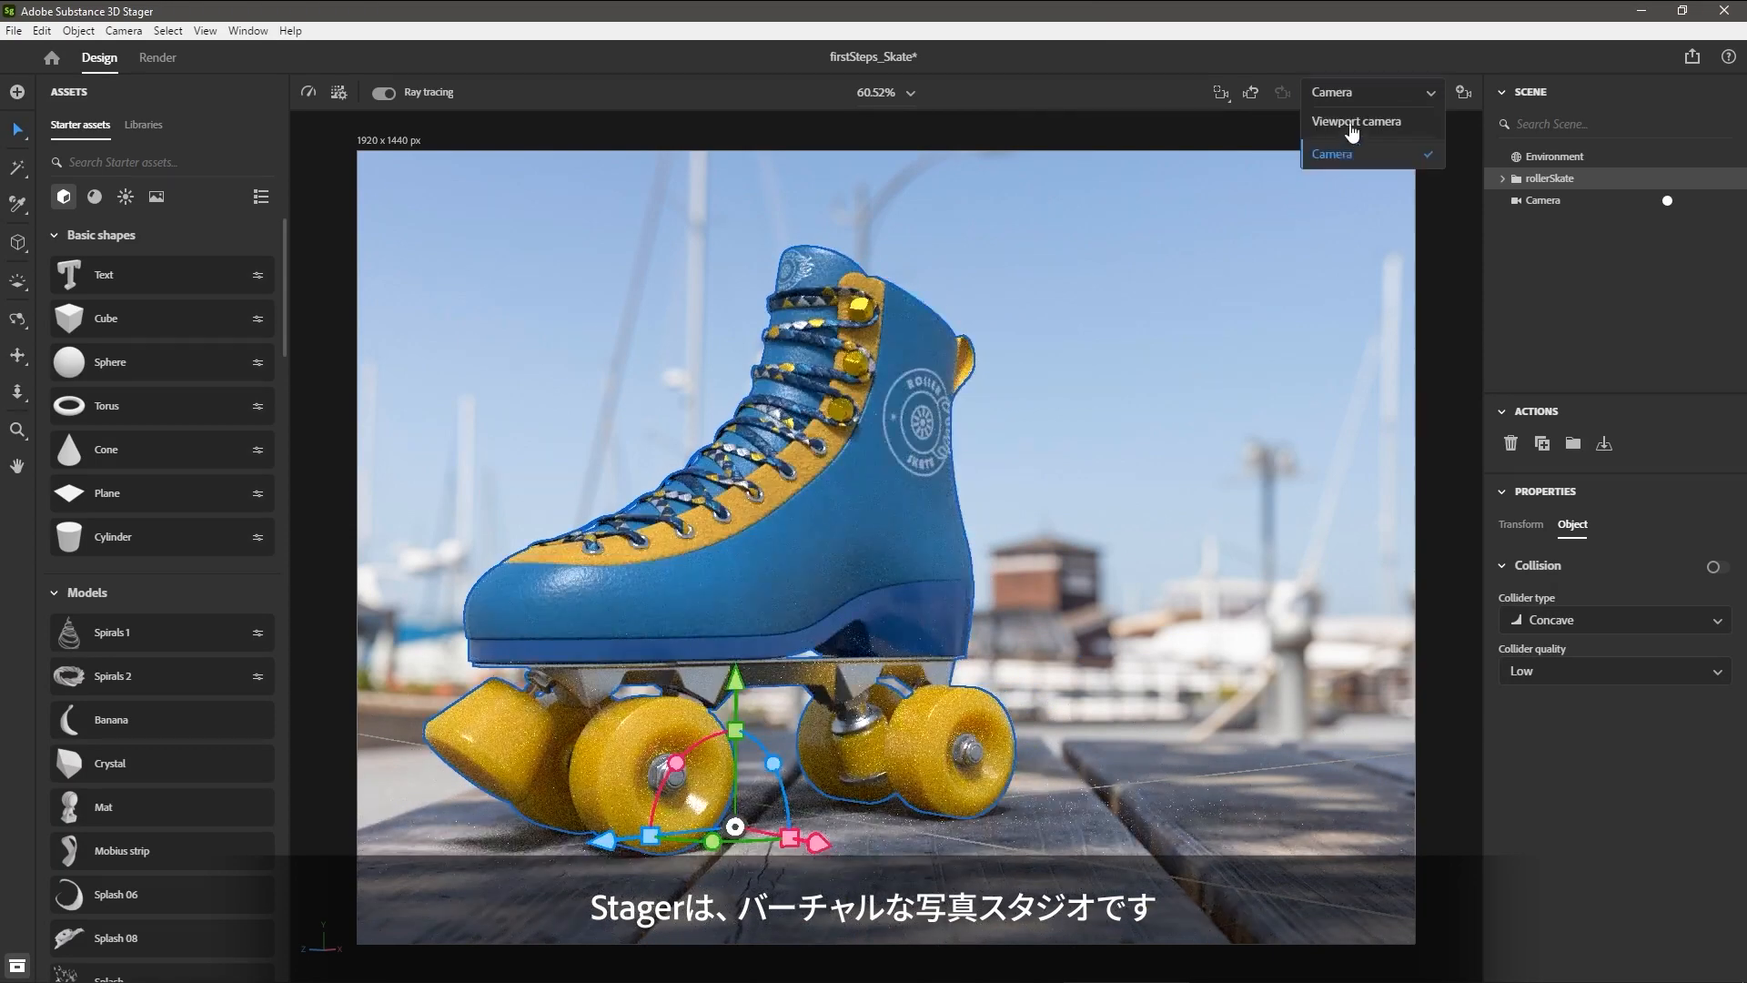
left_click(1360, 121)
key("ctrl+d")
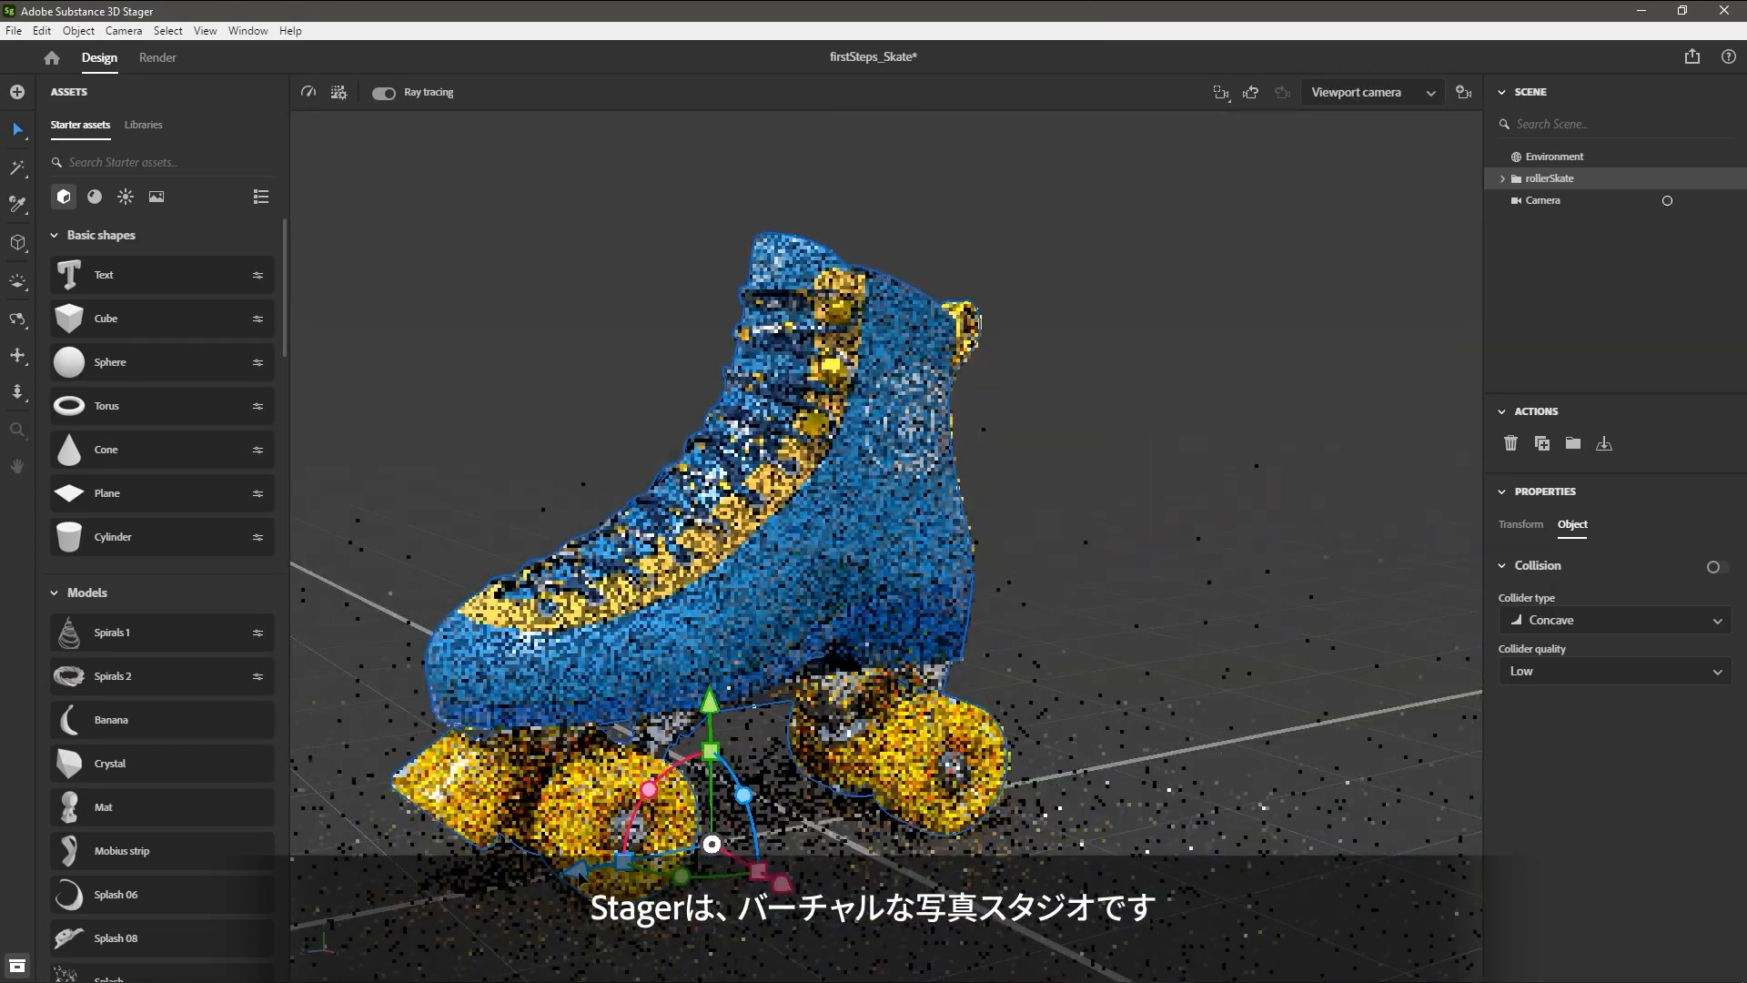
left_click_drag(578, 875, 877, 821)
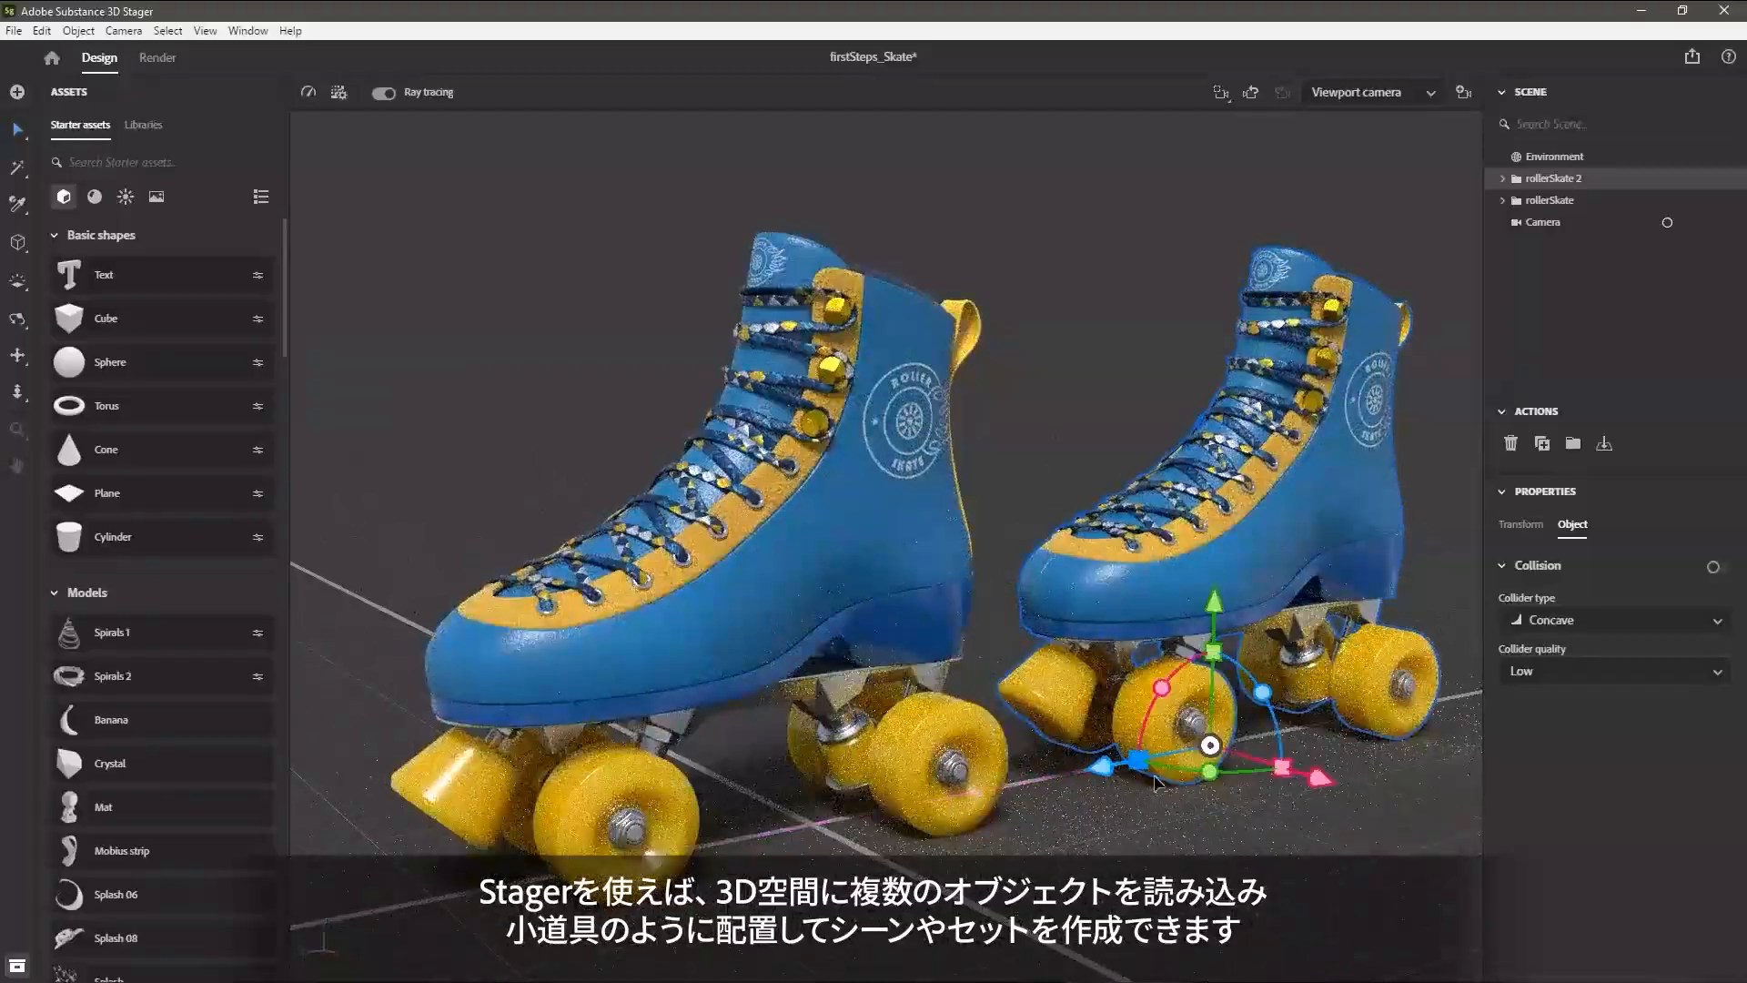
Rotate the duplicated skate to face the opposite way, shift it closer to the original and view the scene through Camera.
left_click_drag(1131, 729, 1588, 751)
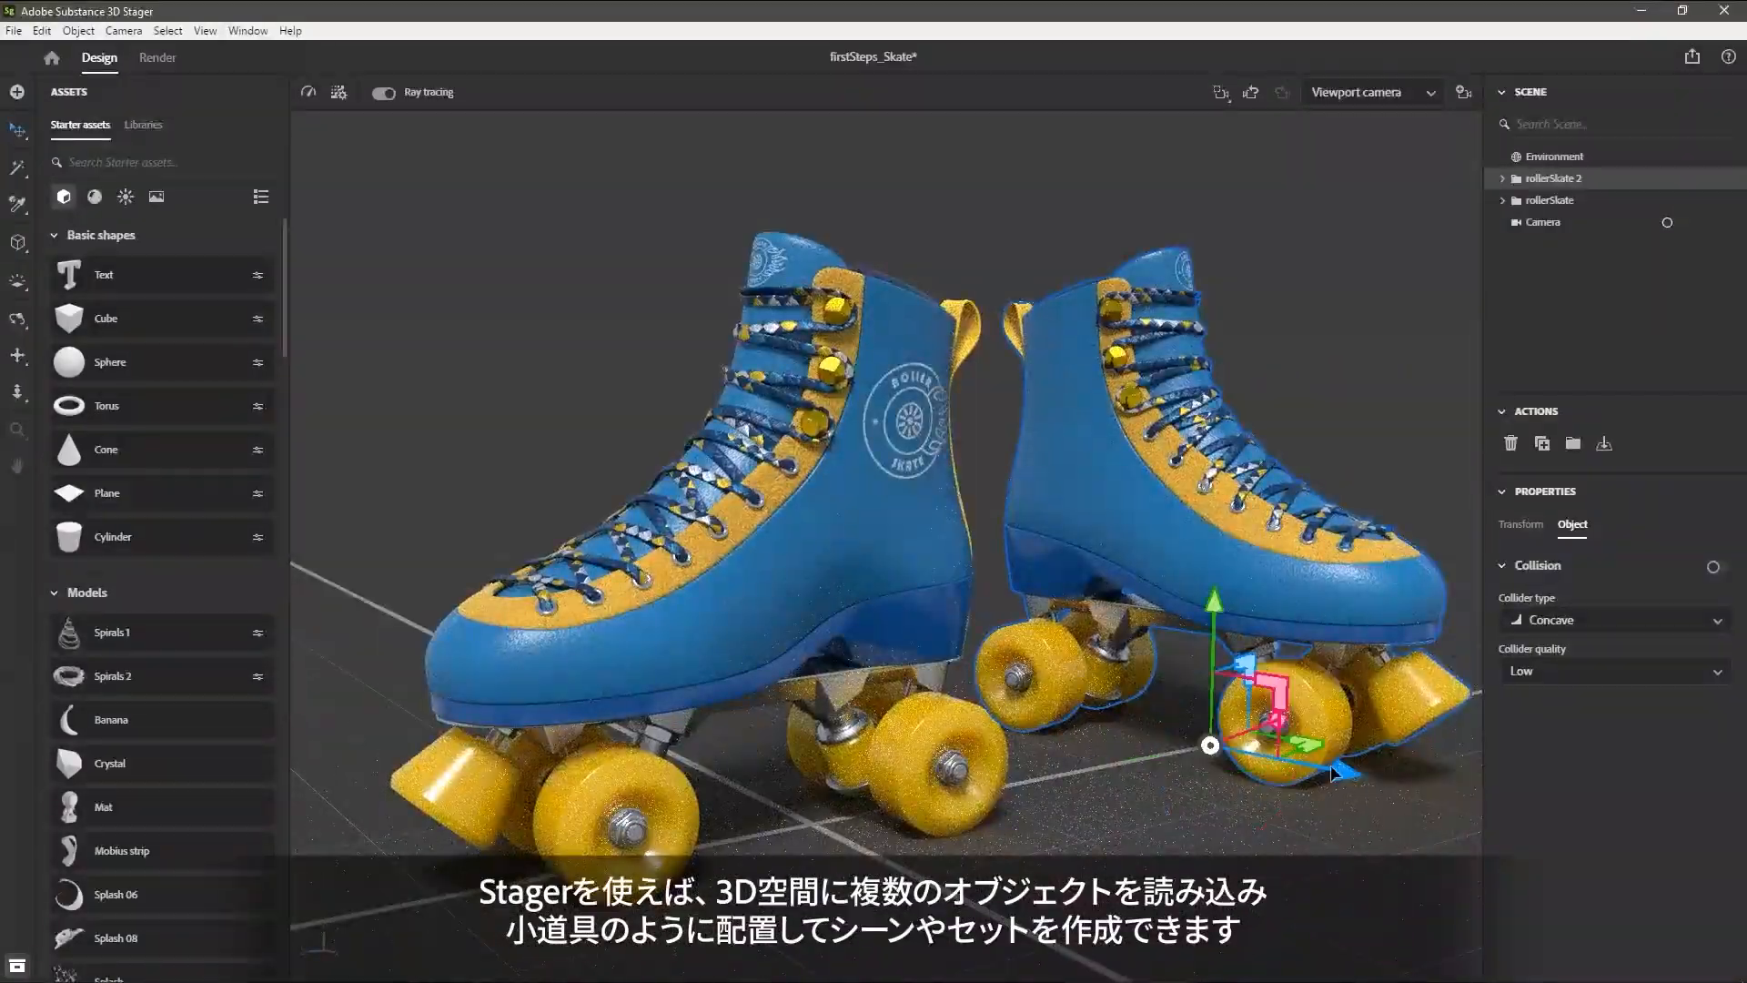
left_click_drag(1342, 781, 1219, 748)
left_click(1667, 222)
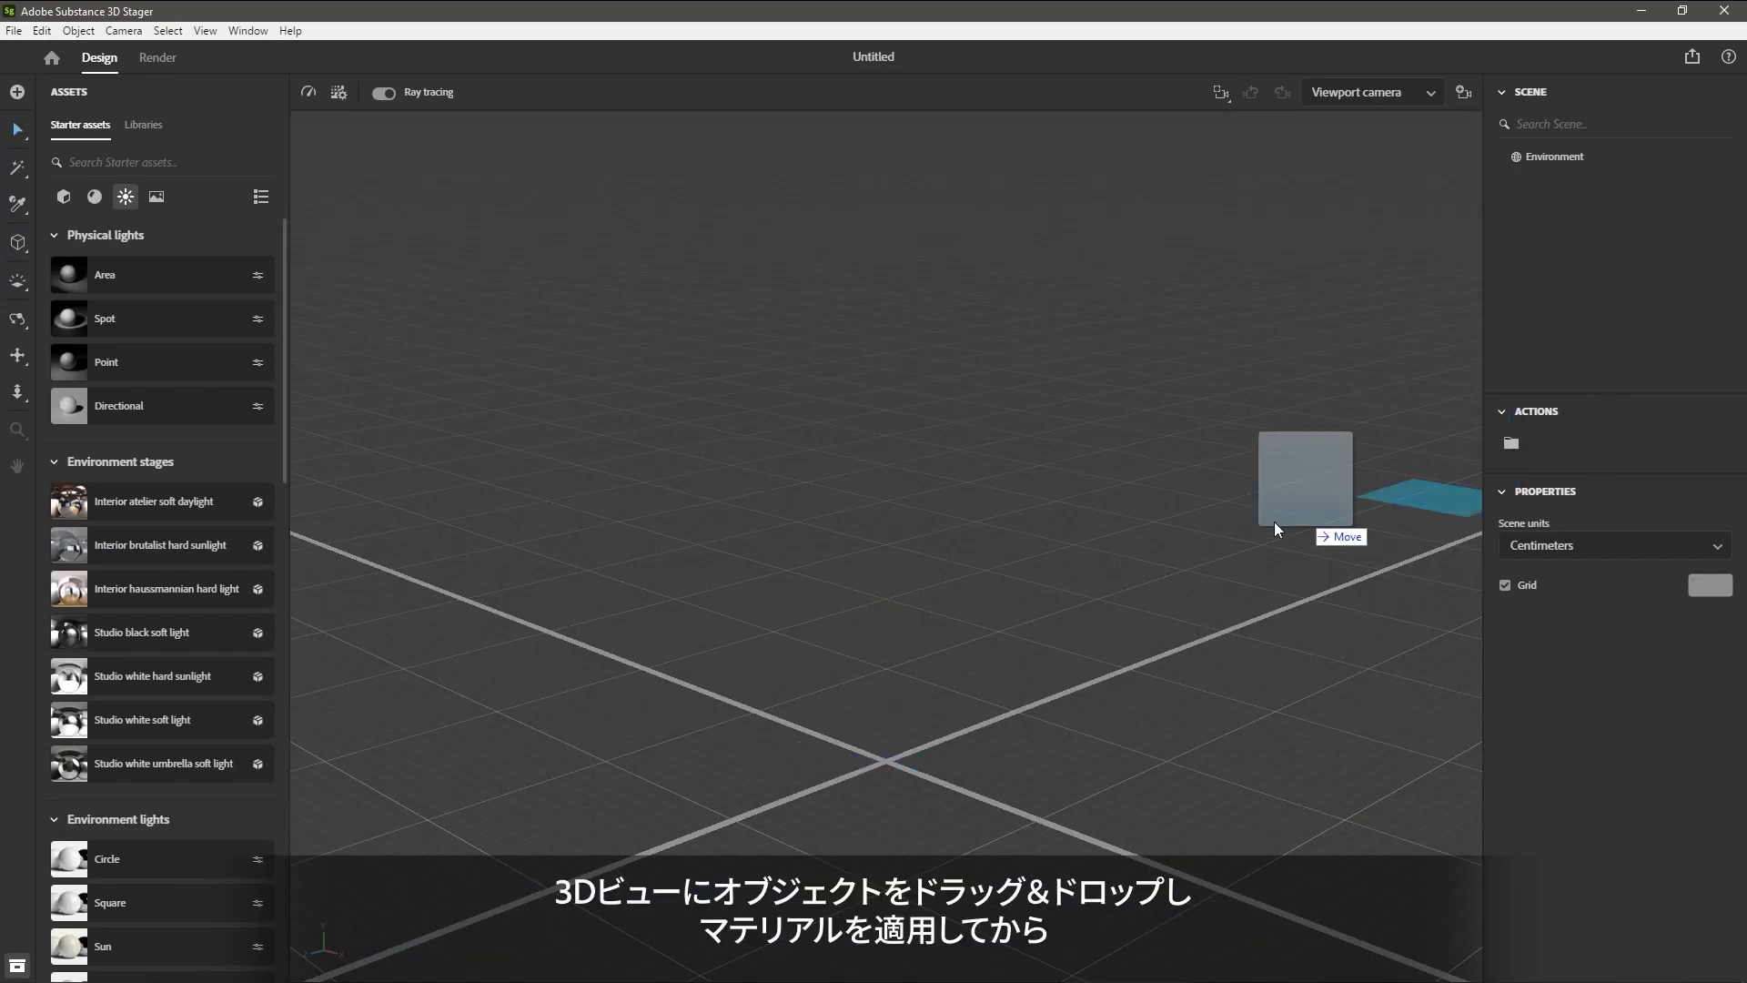
Place the roller skate model at the grid centre of the new scene.
left_click_drag(1274, 522, 881, 767)
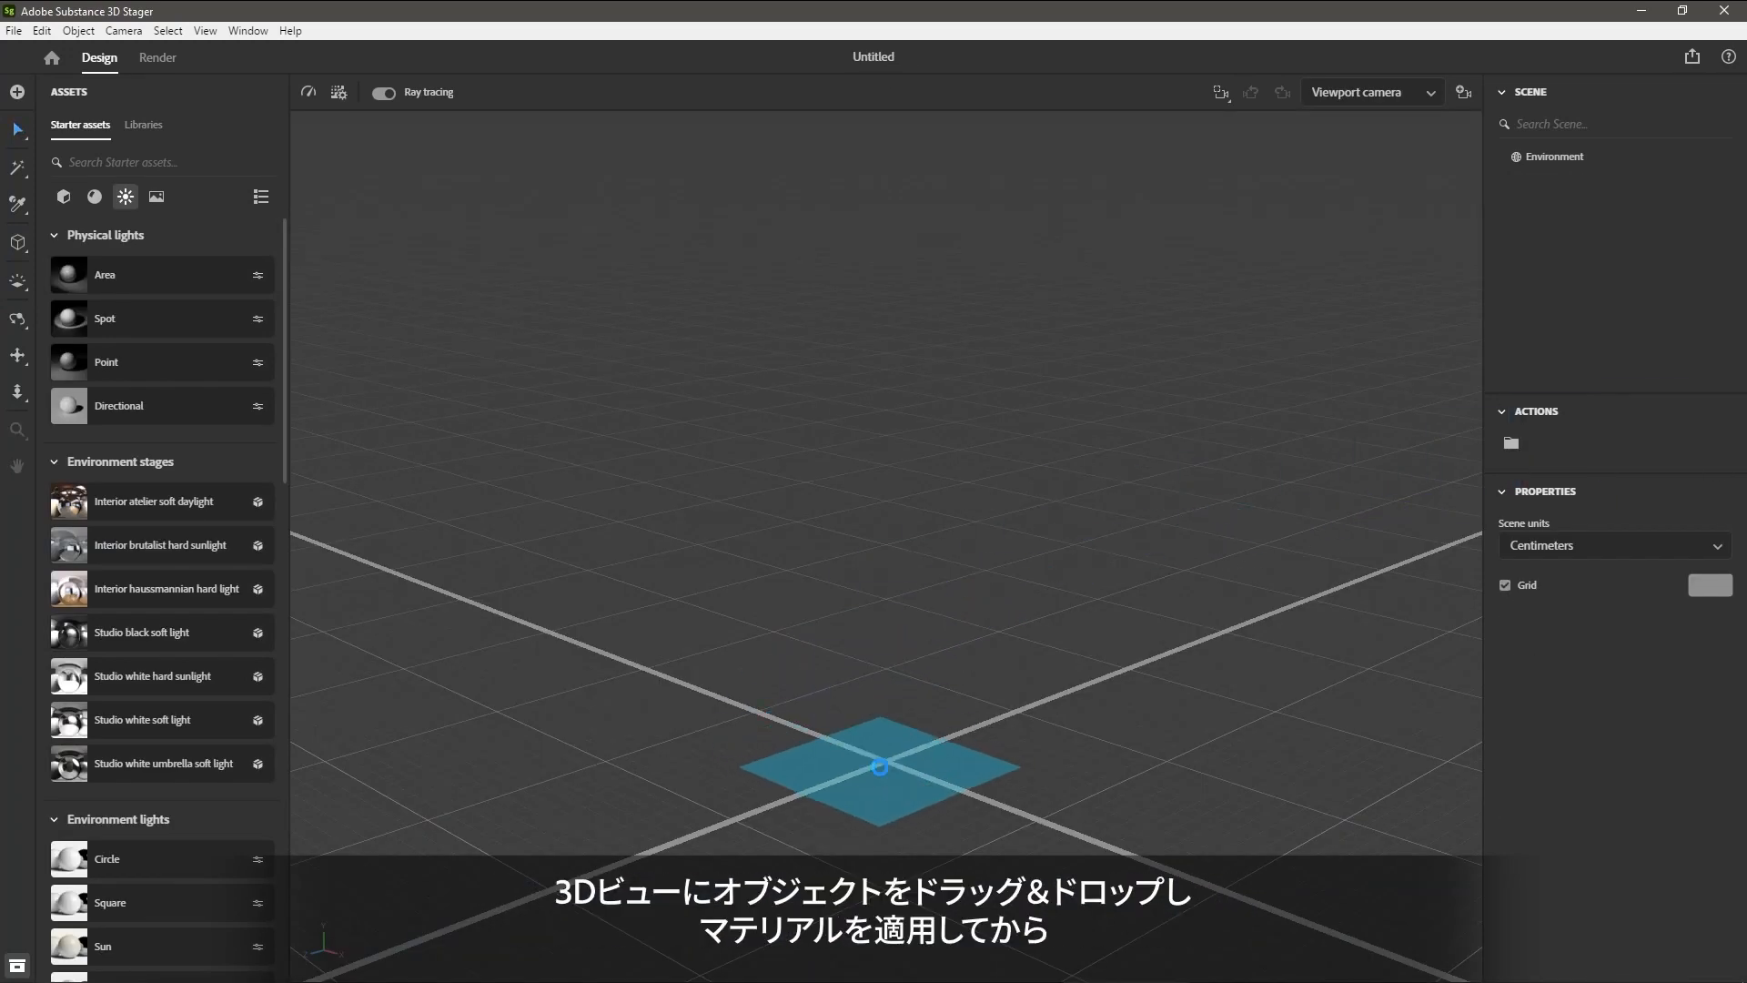
left_click(1340, 571)
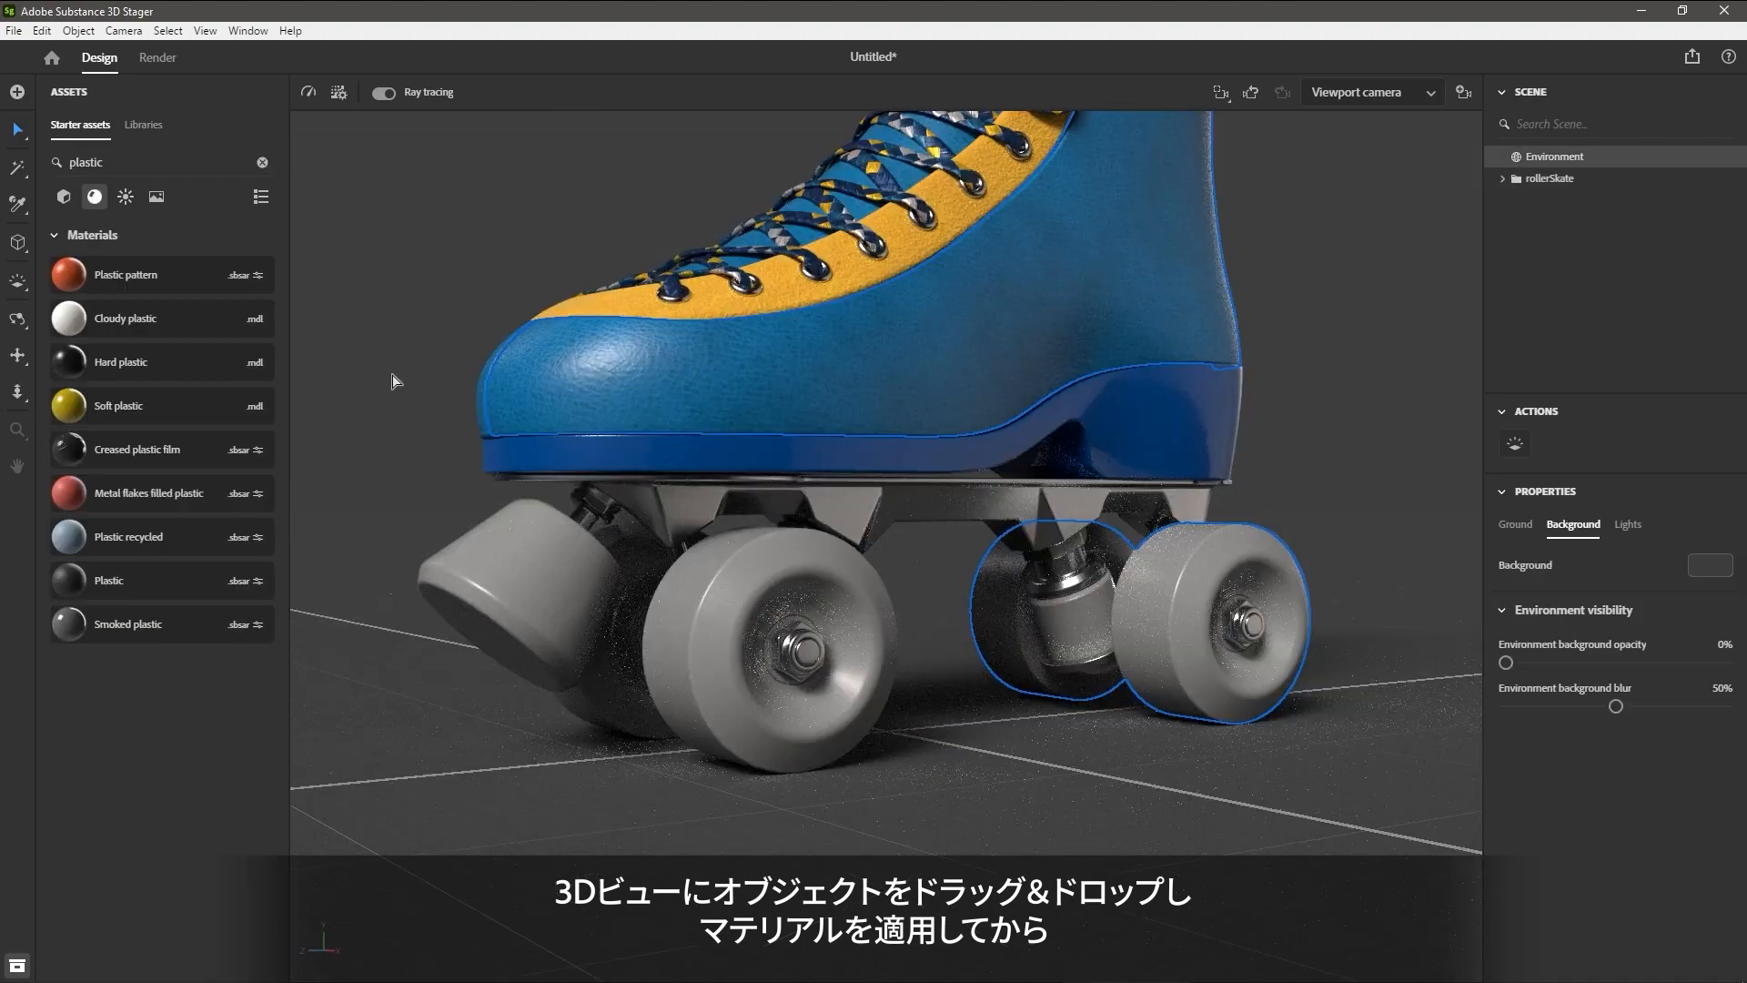
Apply the Soft plastic material to the left front wheel and set its scattering color to the saved orange-yellow swatch.
left_click_drag(118, 406, 711, 637)
scroll(1624, 804, "down", 10)
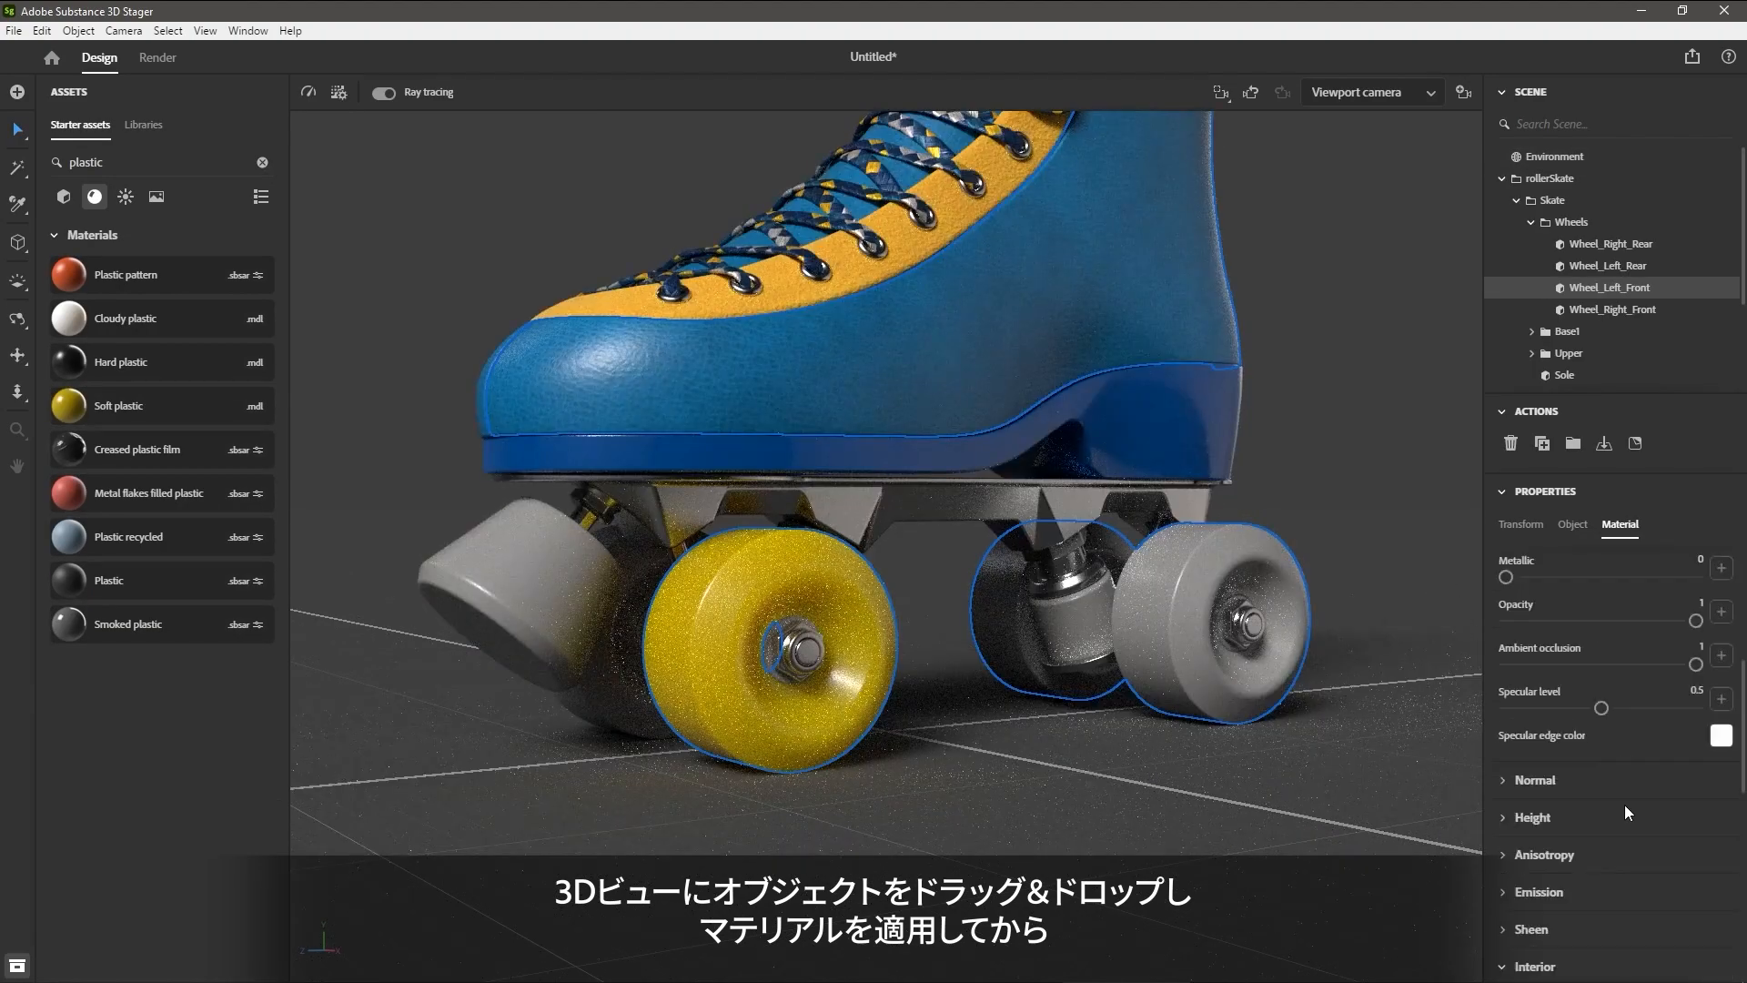
left_click(1722, 822)
left_click(1478, 955)
Sample the soft plastic material from the left front wheel and apply it to the remaining wheels and the toe stopper.
key("i")
left_click(846, 608)
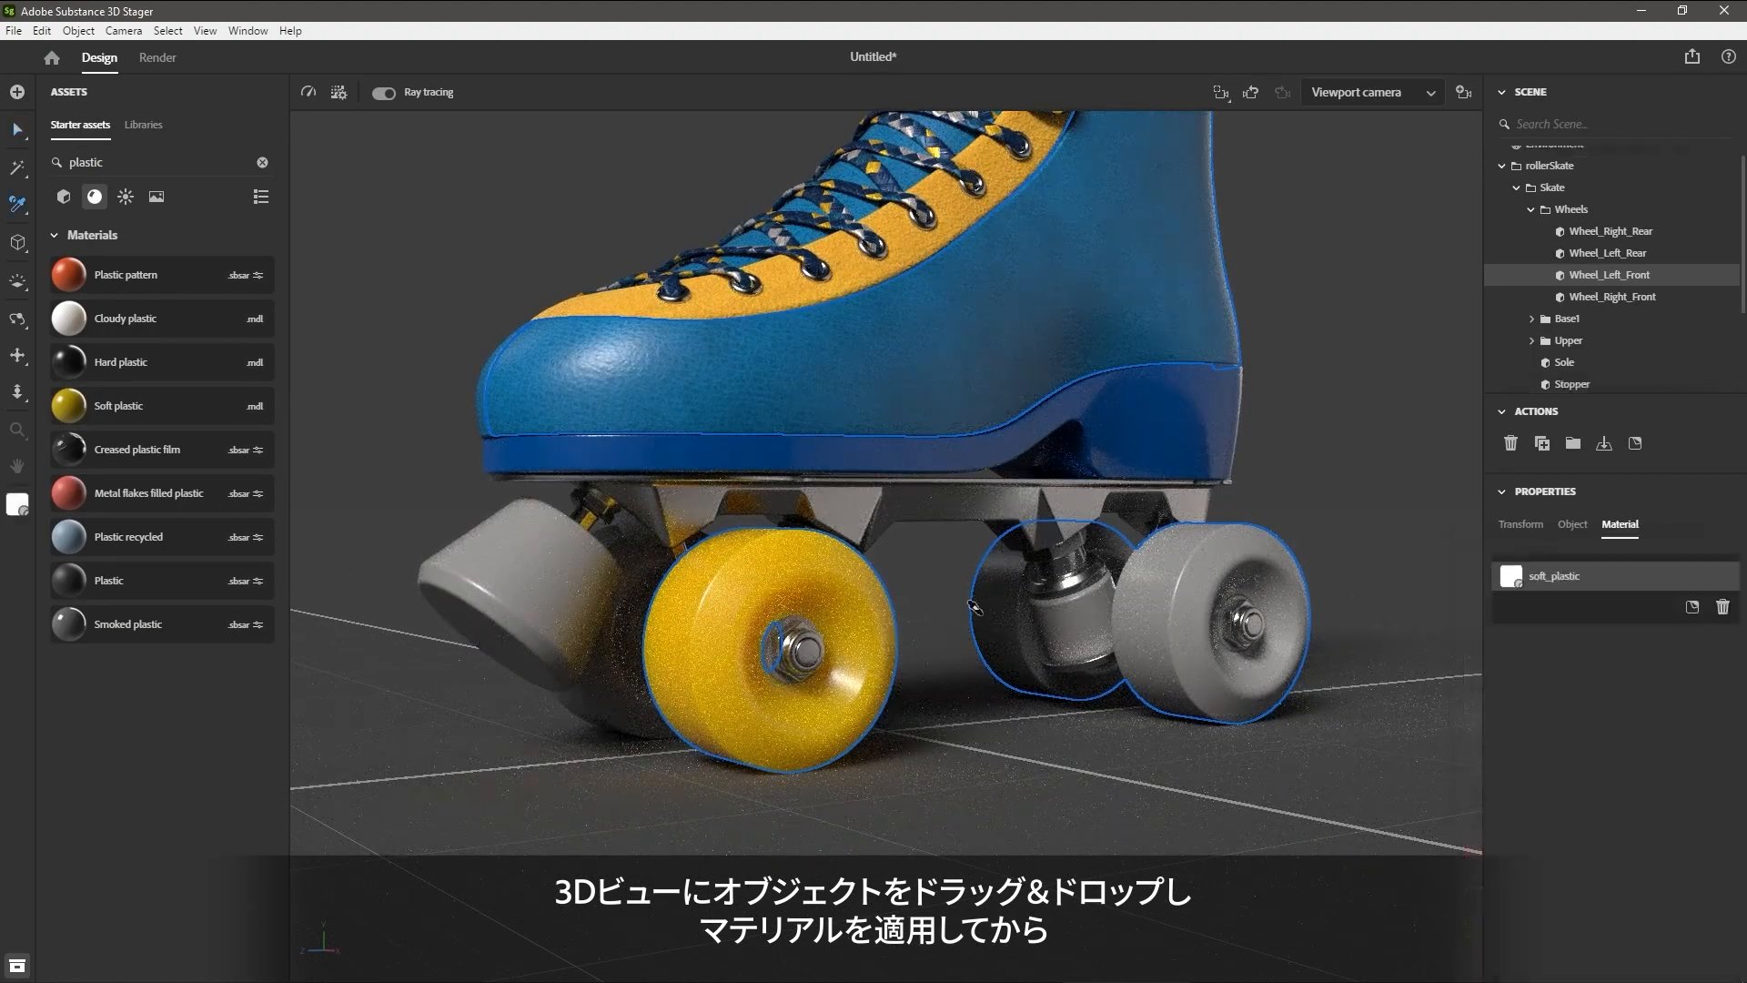
left_click(1008, 602)
left_click(1174, 619)
left_click(628, 587)
left_click(521, 571)
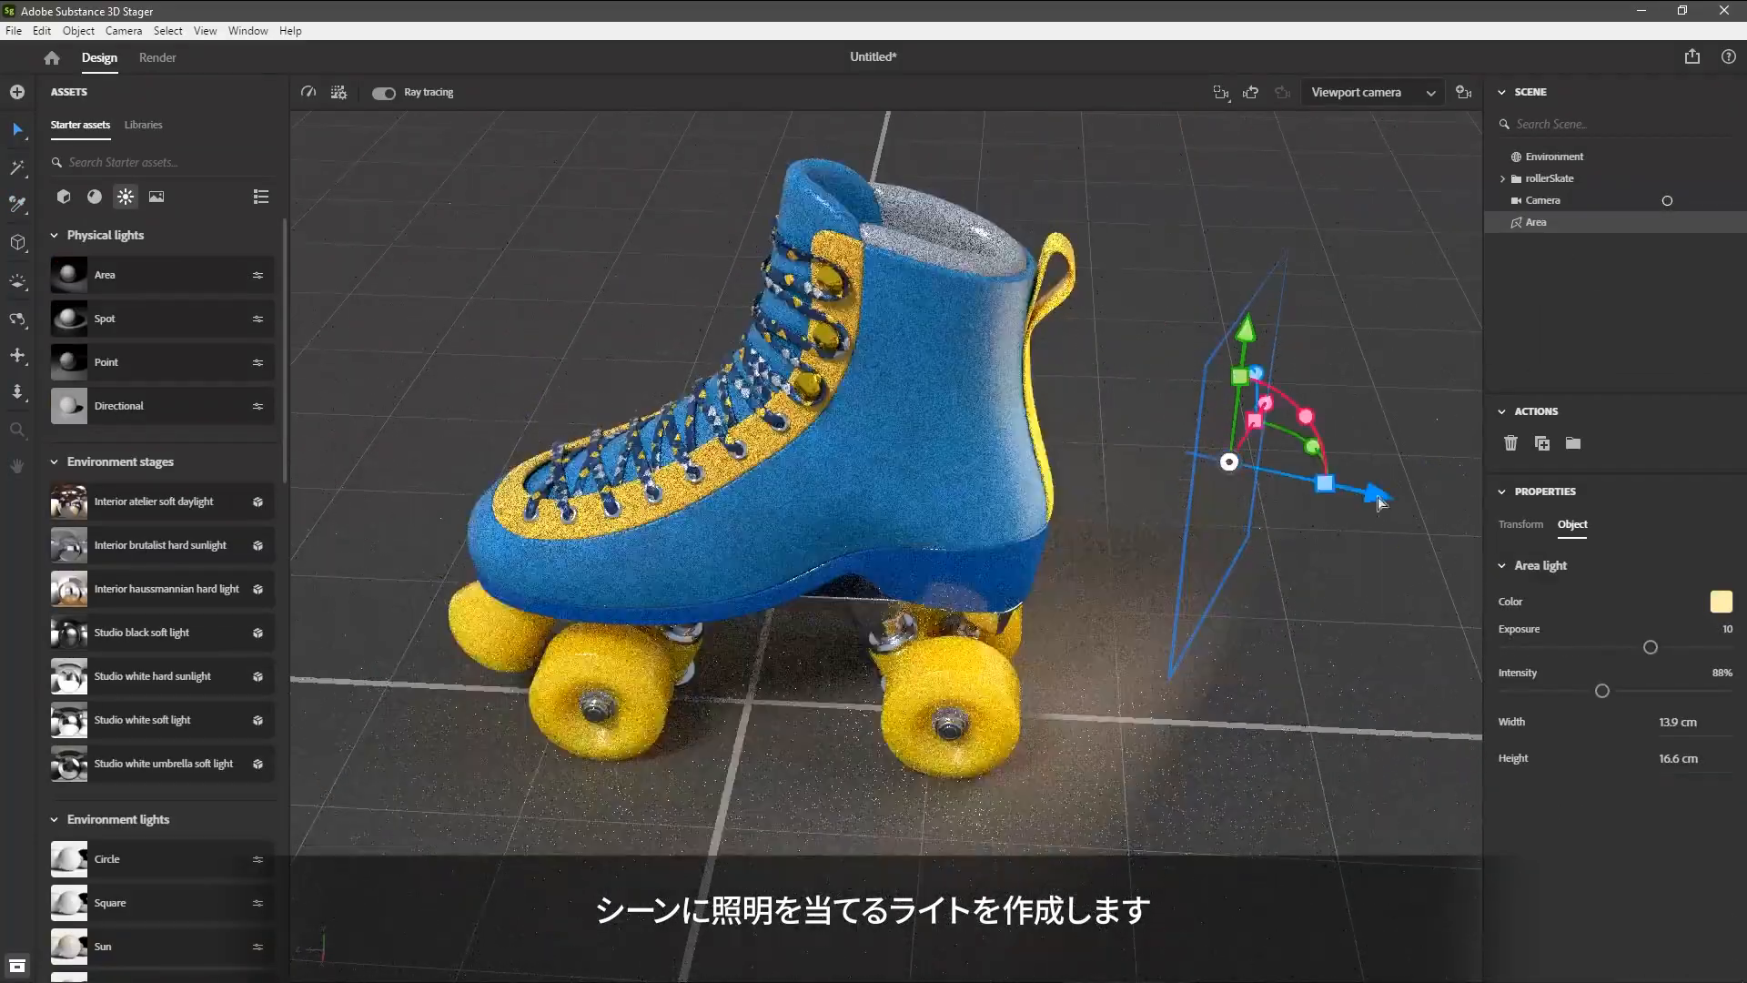
Move the area light farther away from the skate's heel and view the scene through Camera.
left_click_drag(1385, 503, 1465, 509)
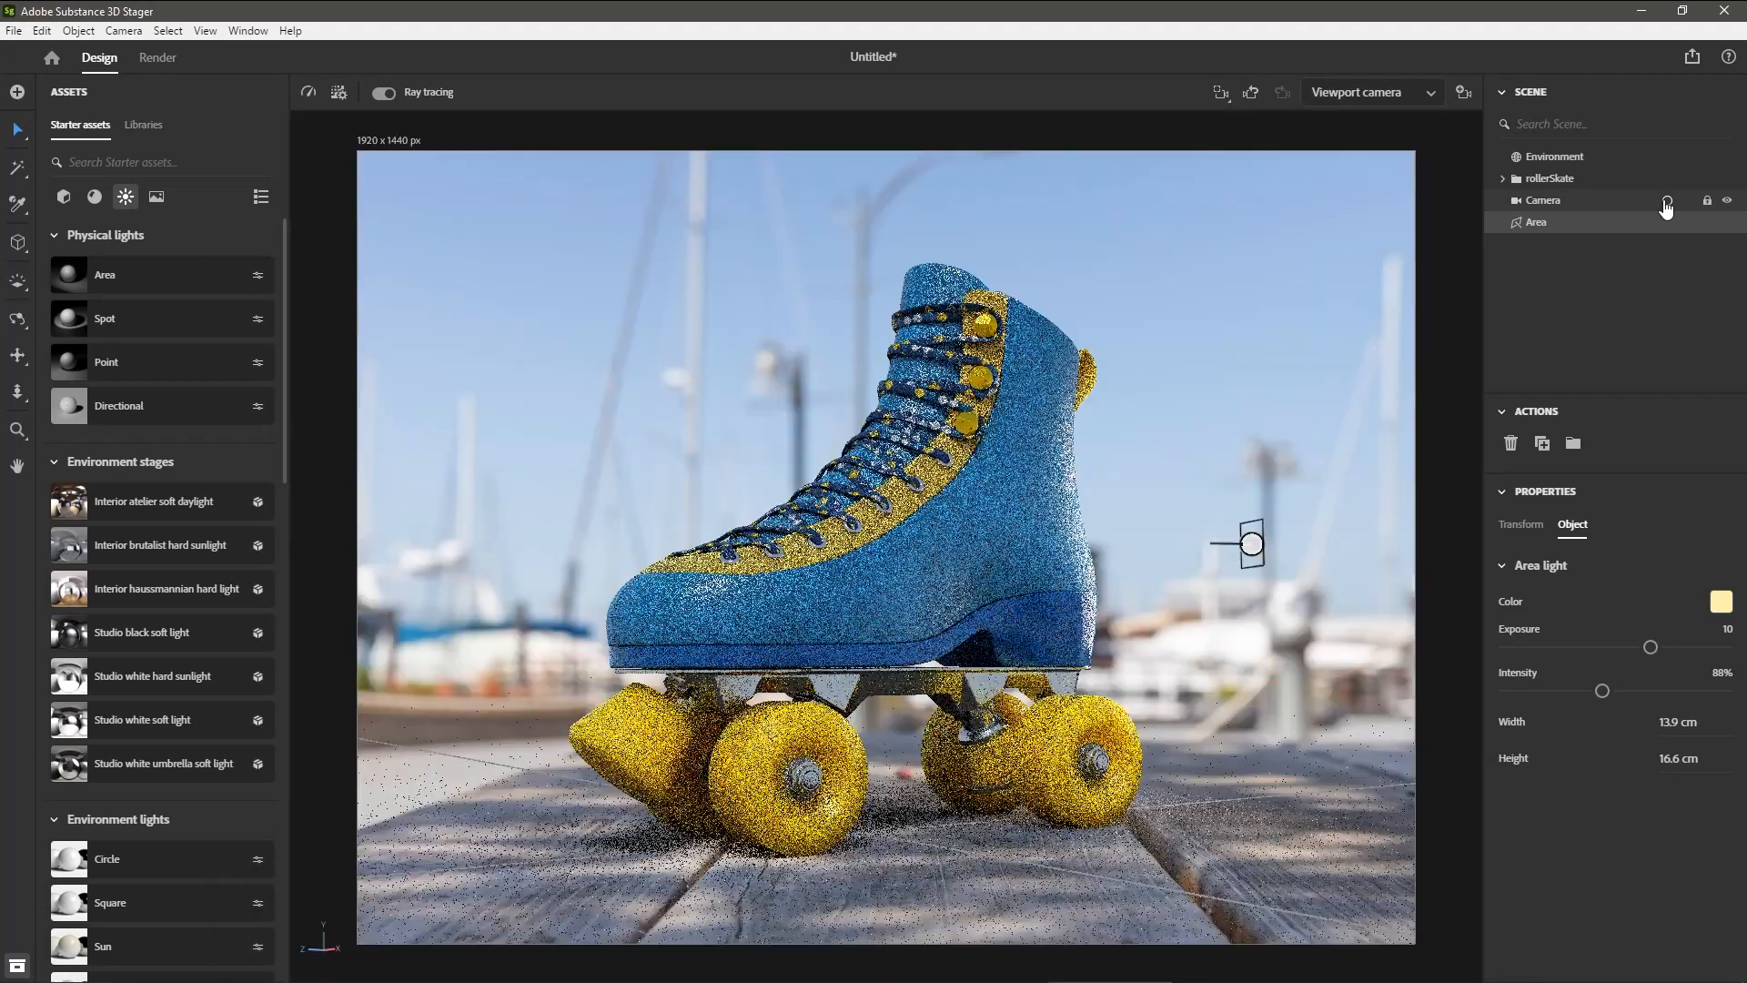
left_click(1667, 201)
left_click(1667, 205)
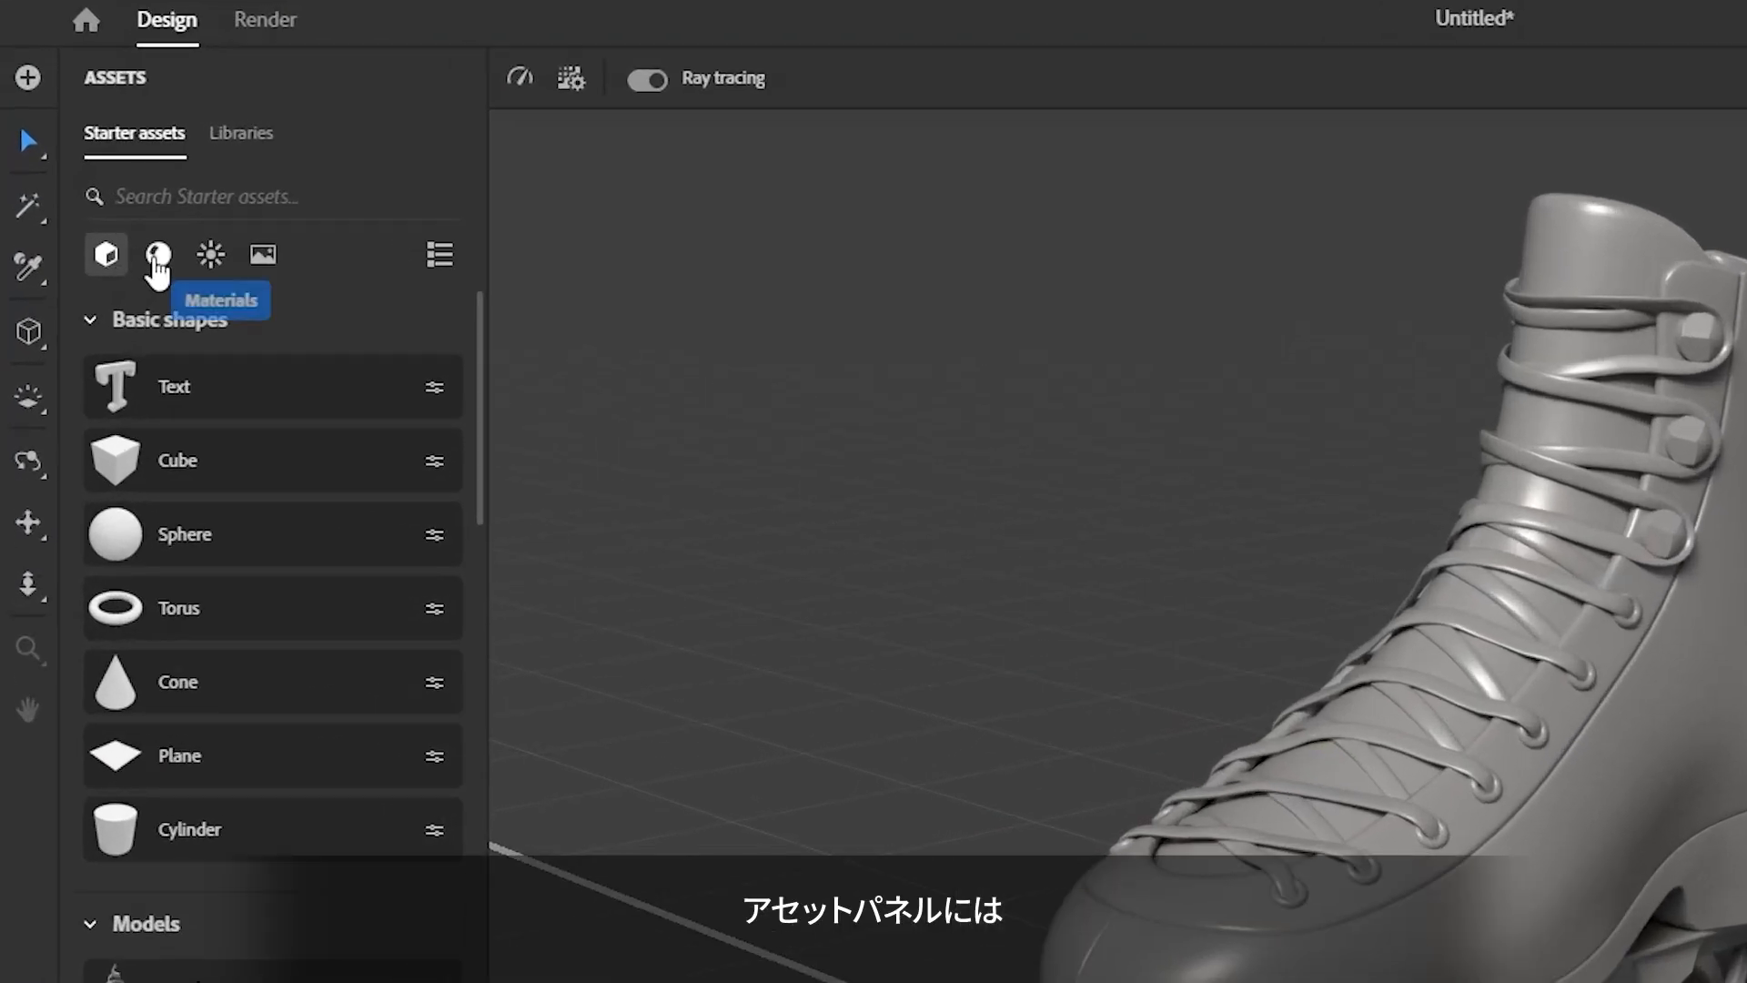
Browse the starter materials, lights, images and models, and search the models for "desk".
left_click(158, 258)
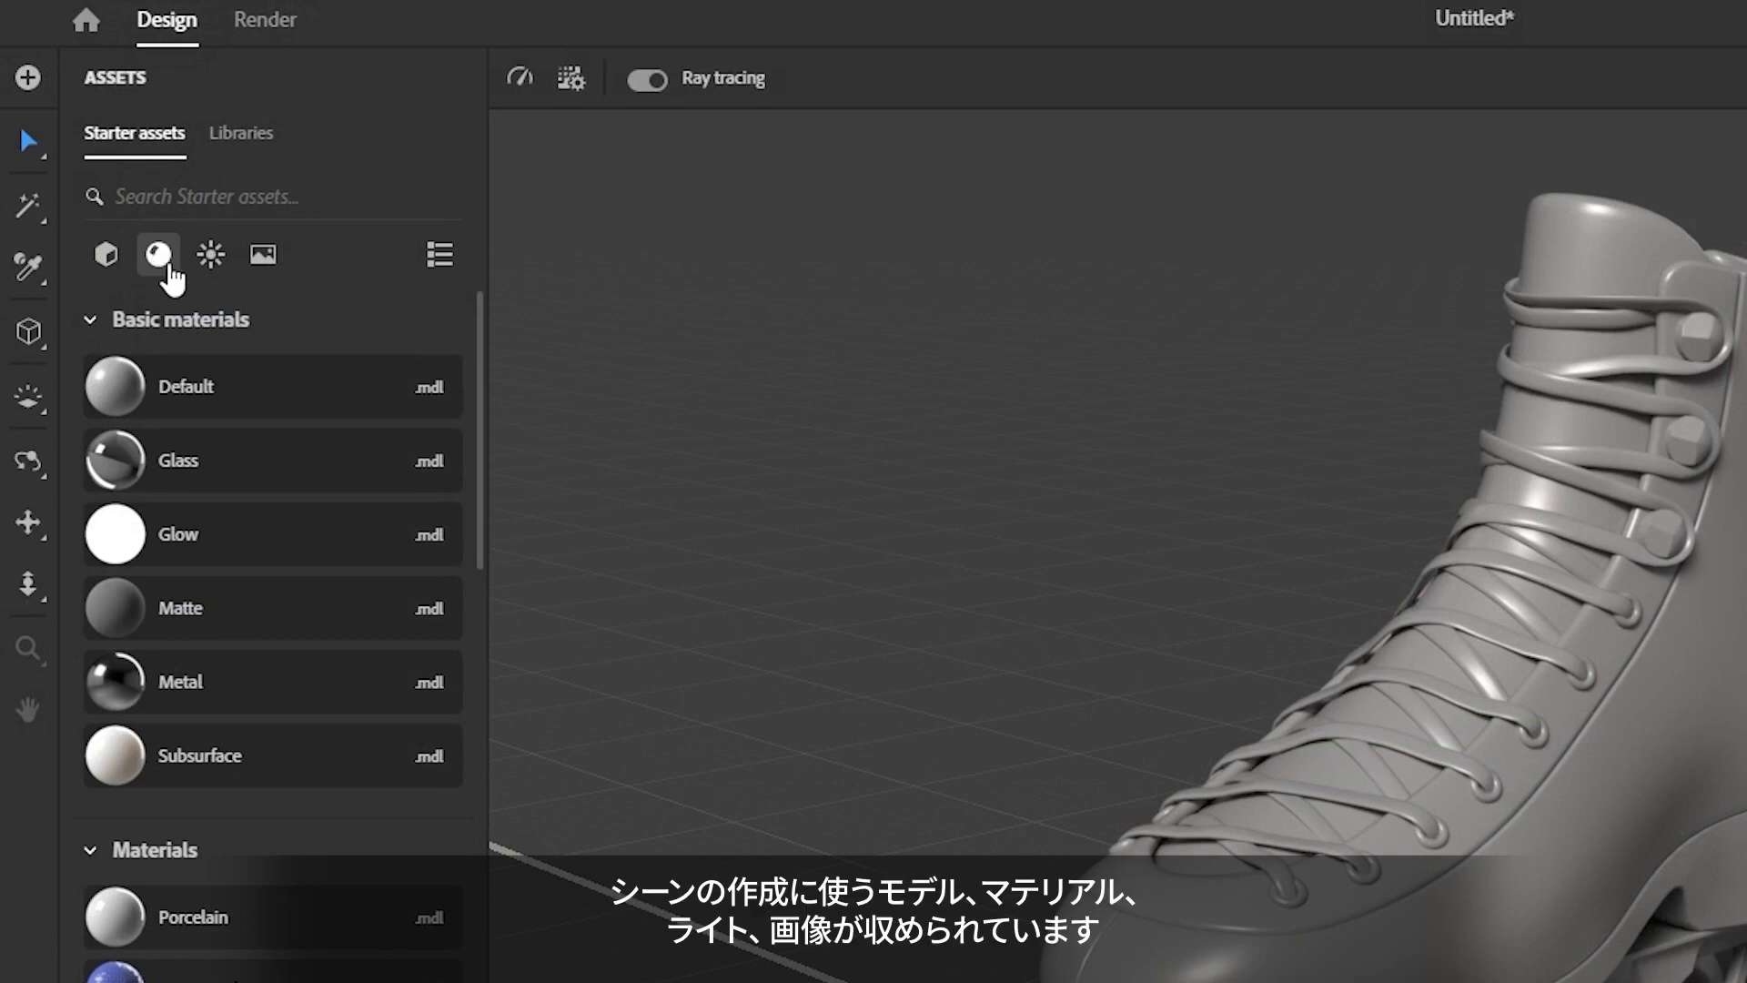
left_click(210, 256)
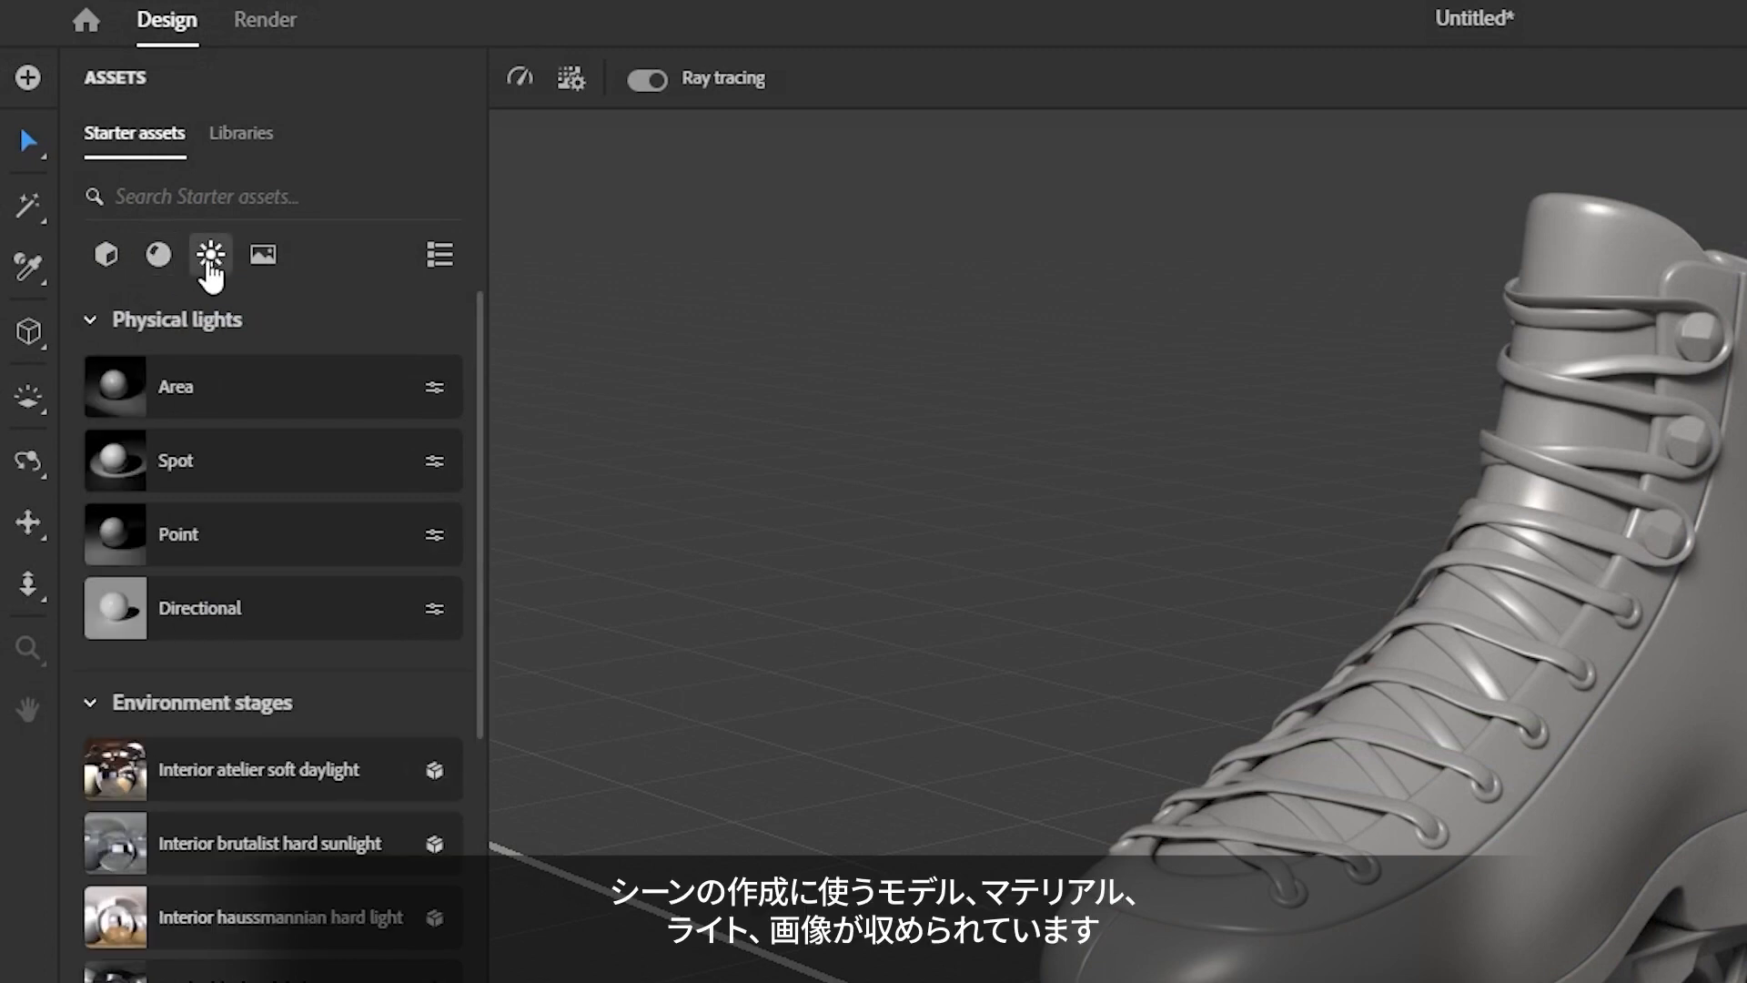
left_click(264, 257)
left_click(105, 255)
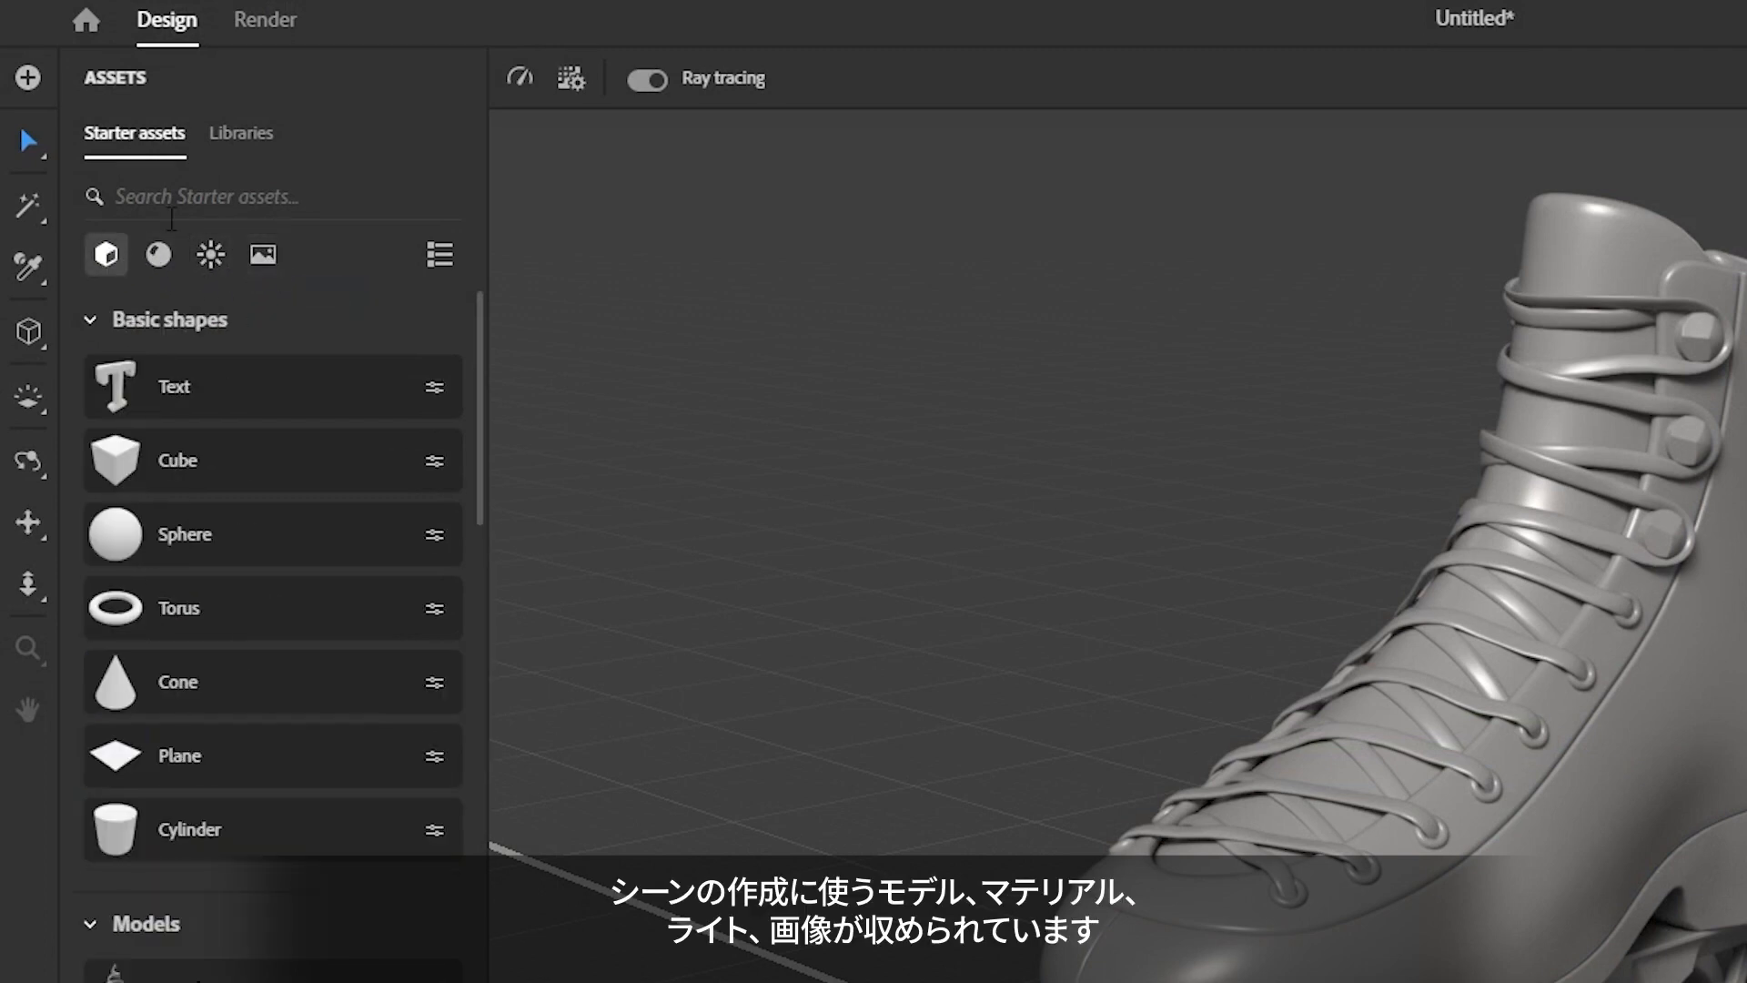
left_click(208, 209)
type("desk")
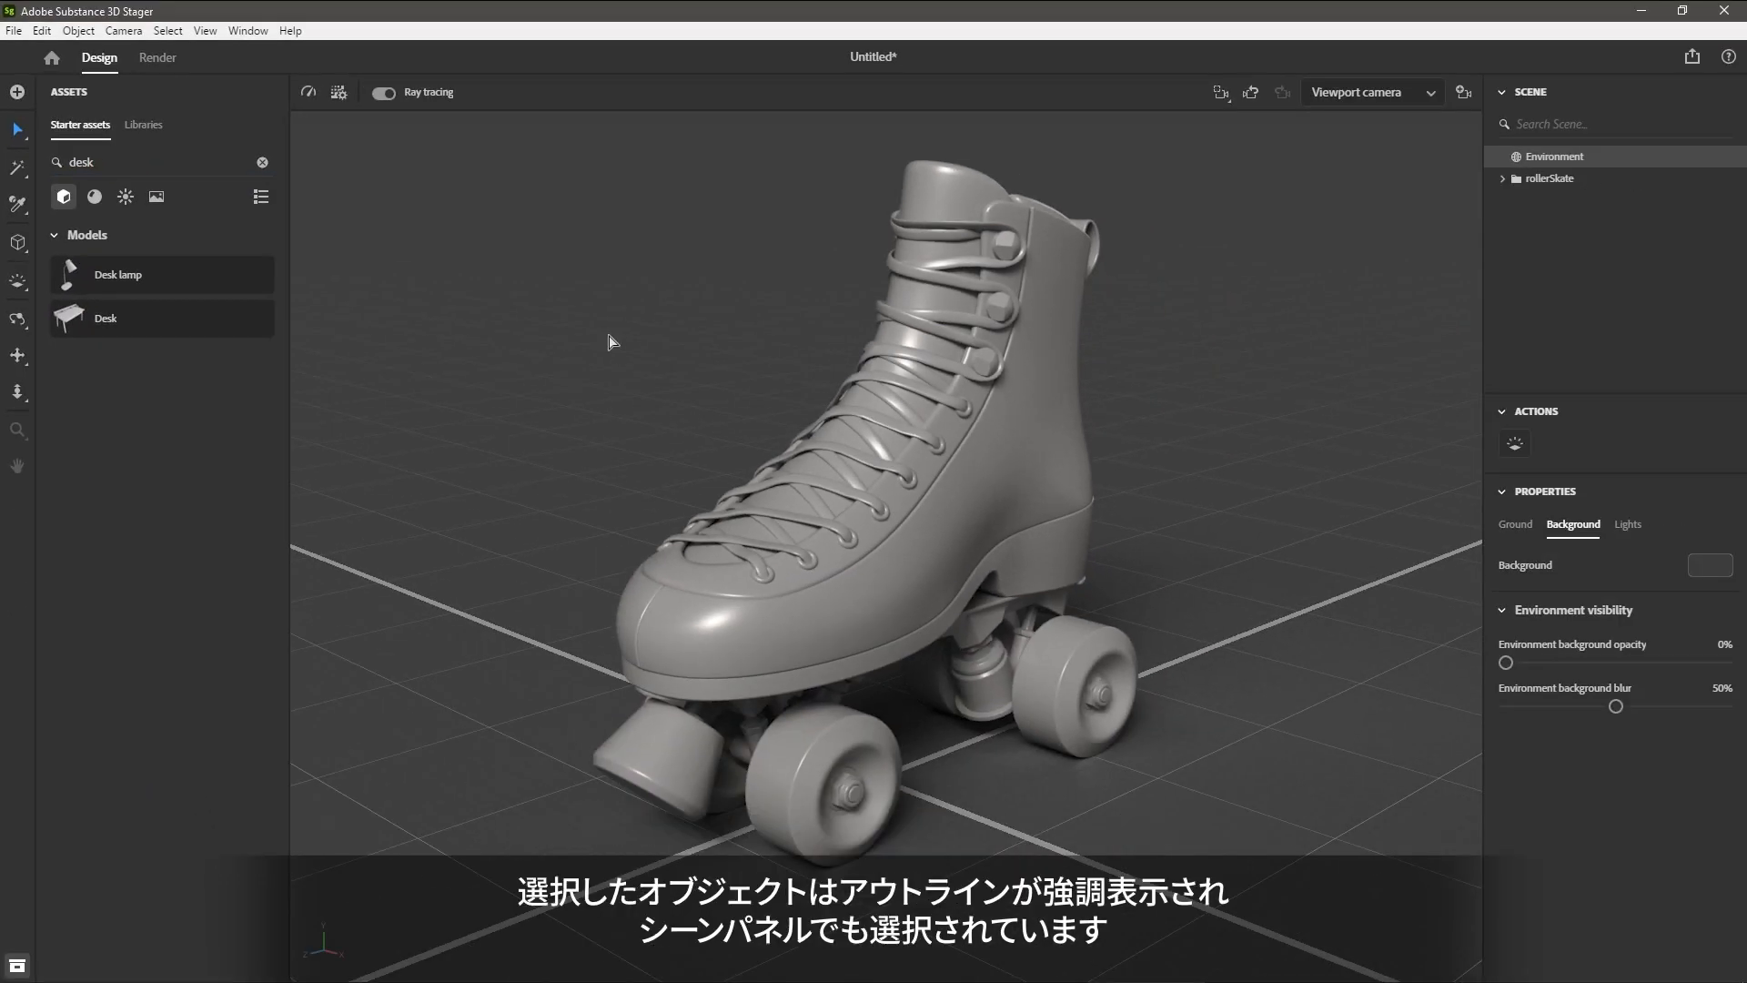
Select the roller skate and set its X size to 8.7 cm.
left_click(1009, 429)
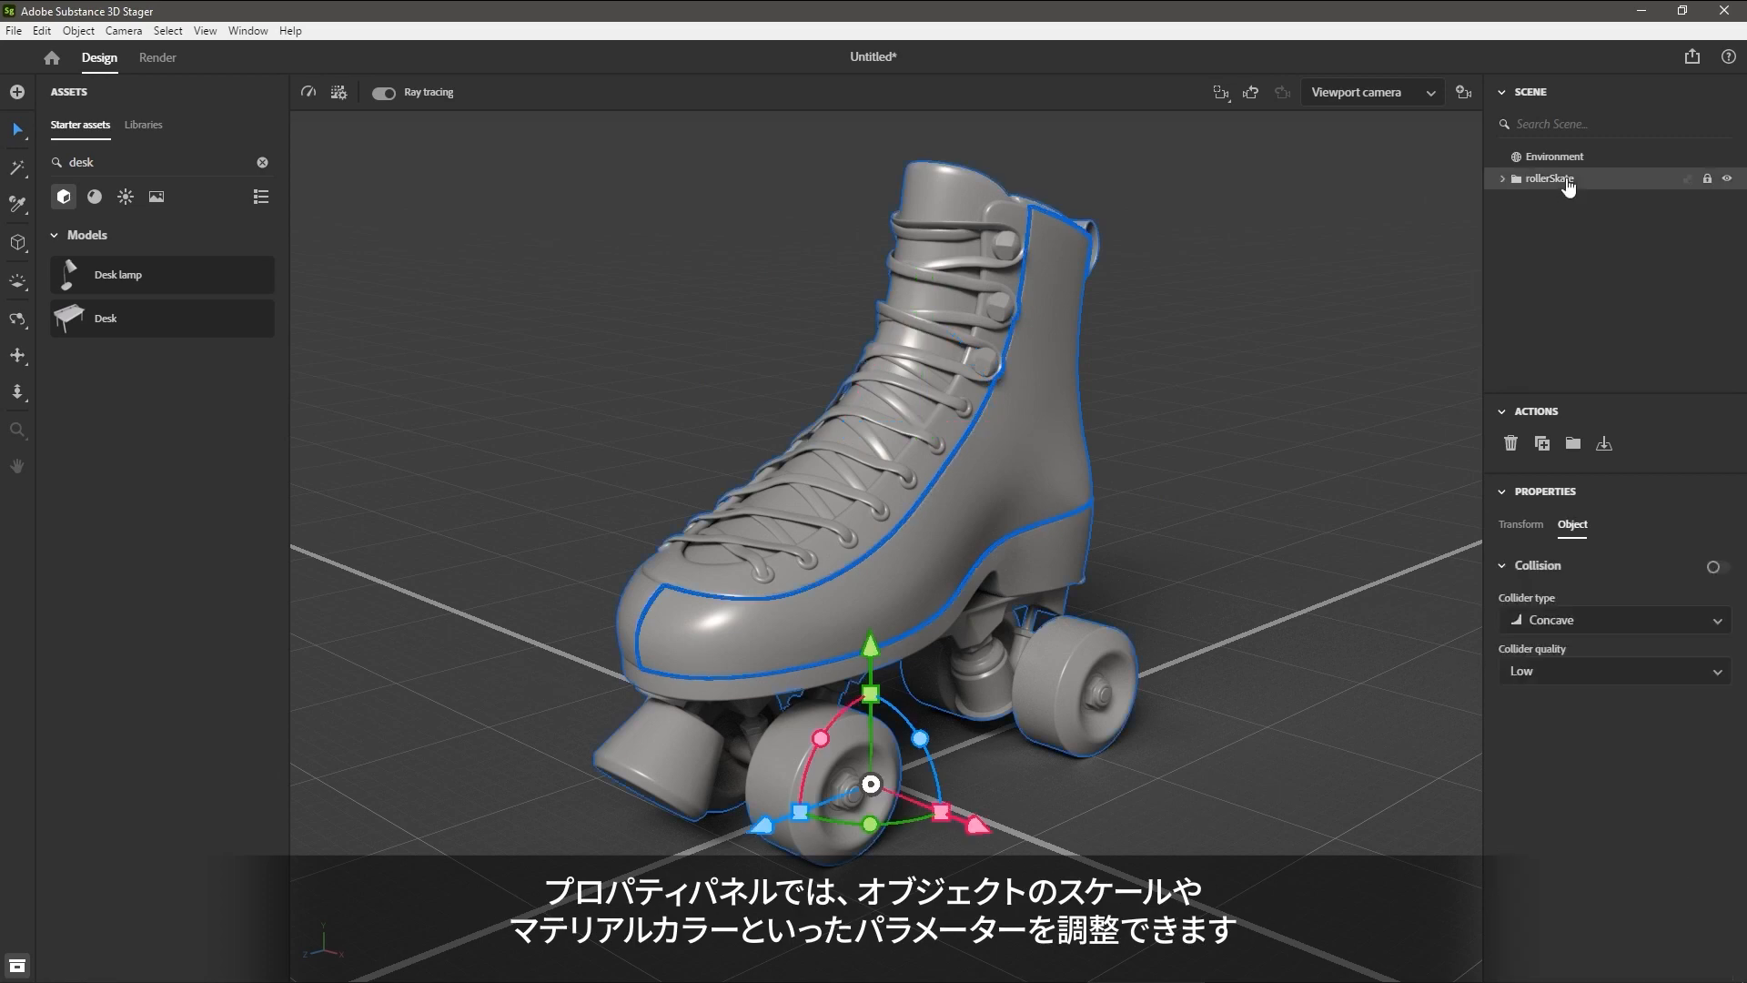
left_click(1521, 525)
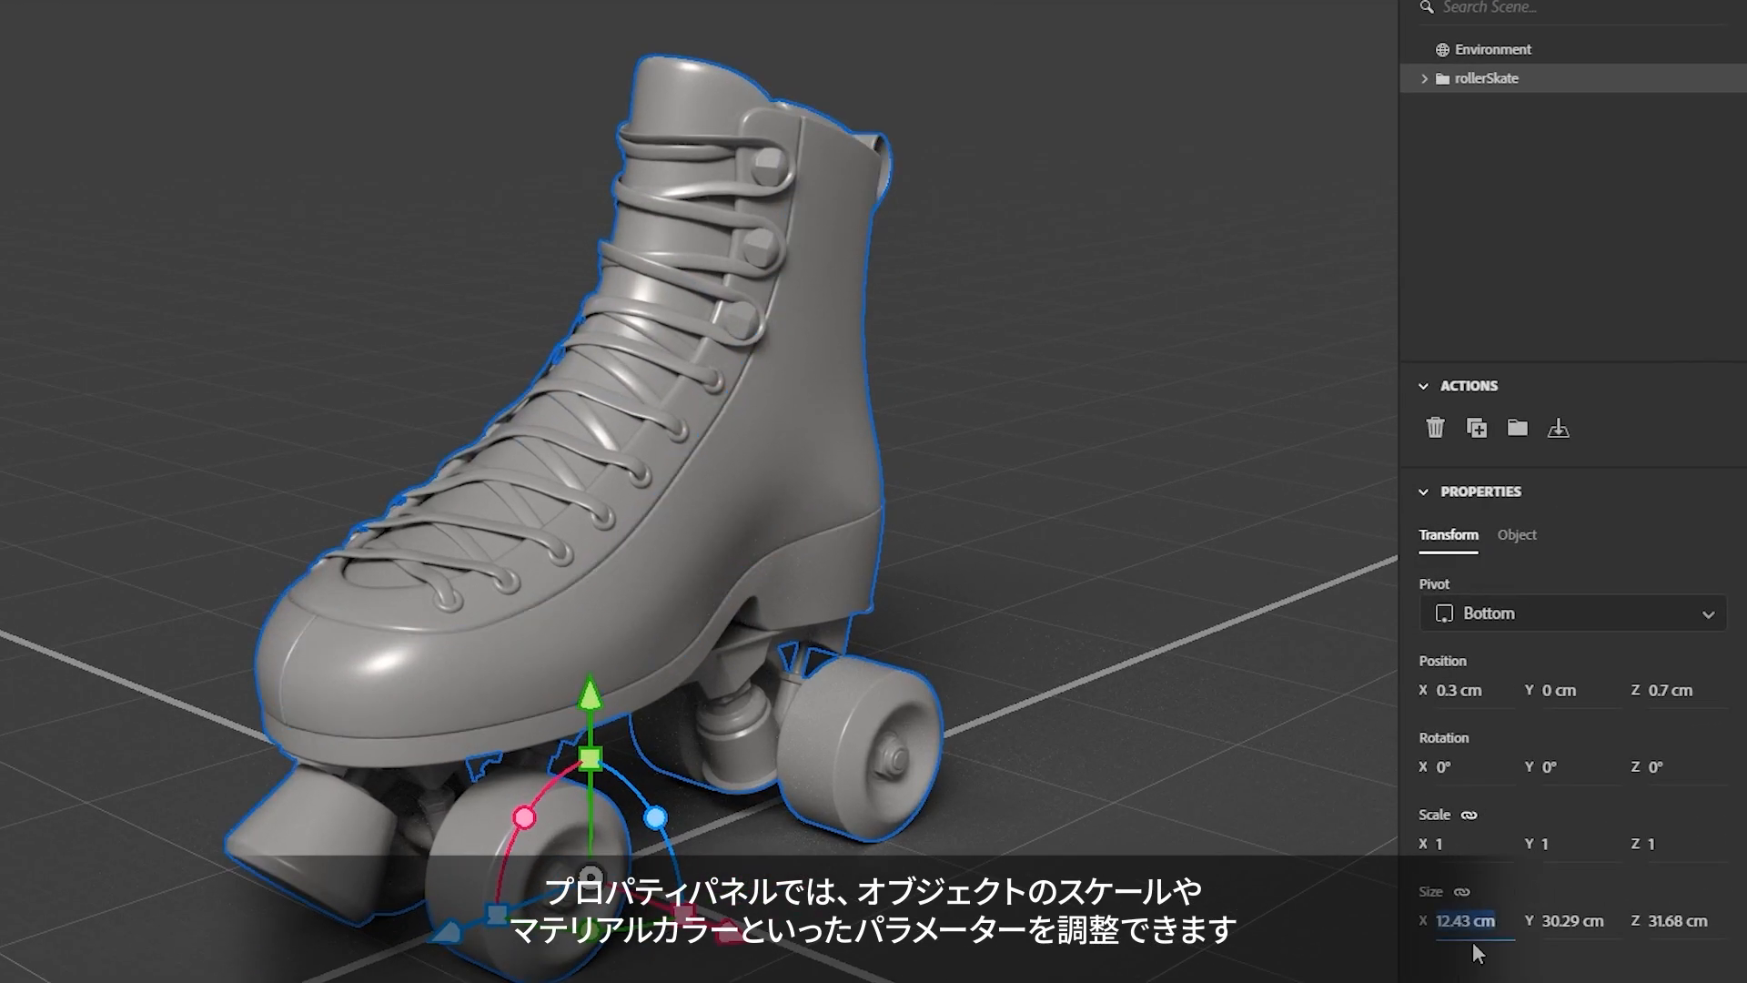
type("8.7")
key("Return")
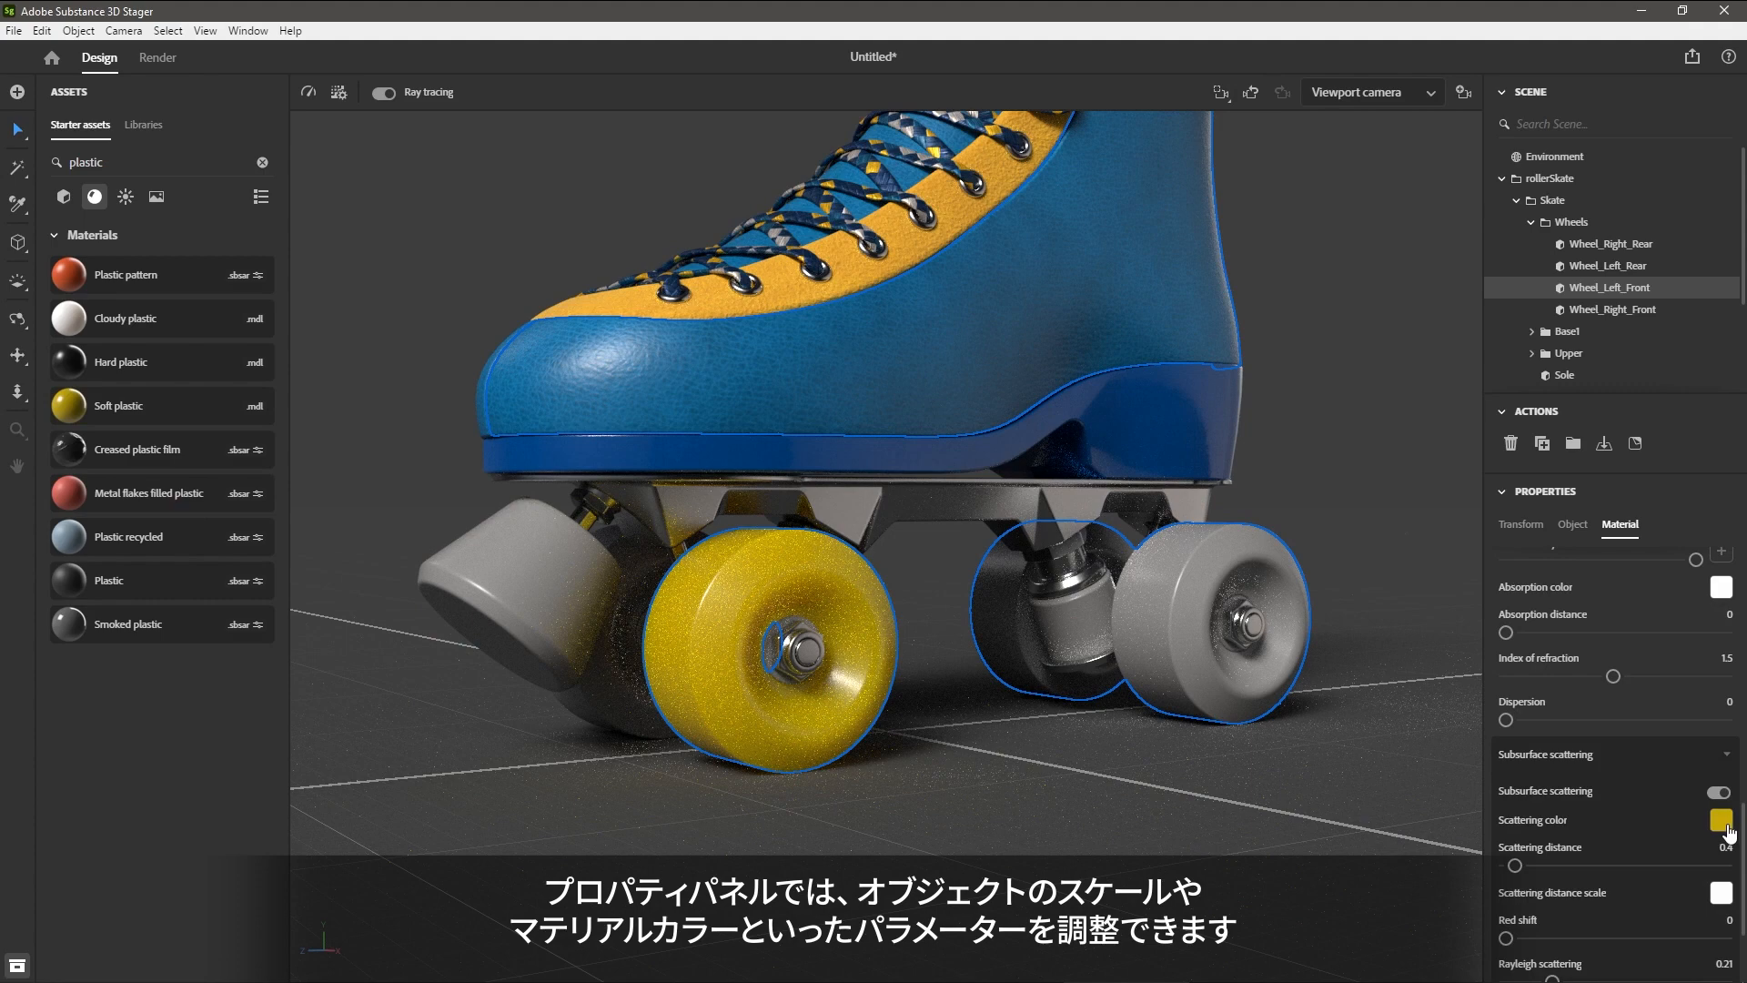
Change the scattering color of the left front wheel's plastic material to the saved orange-yellow swatch.
left_click(1728, 832)
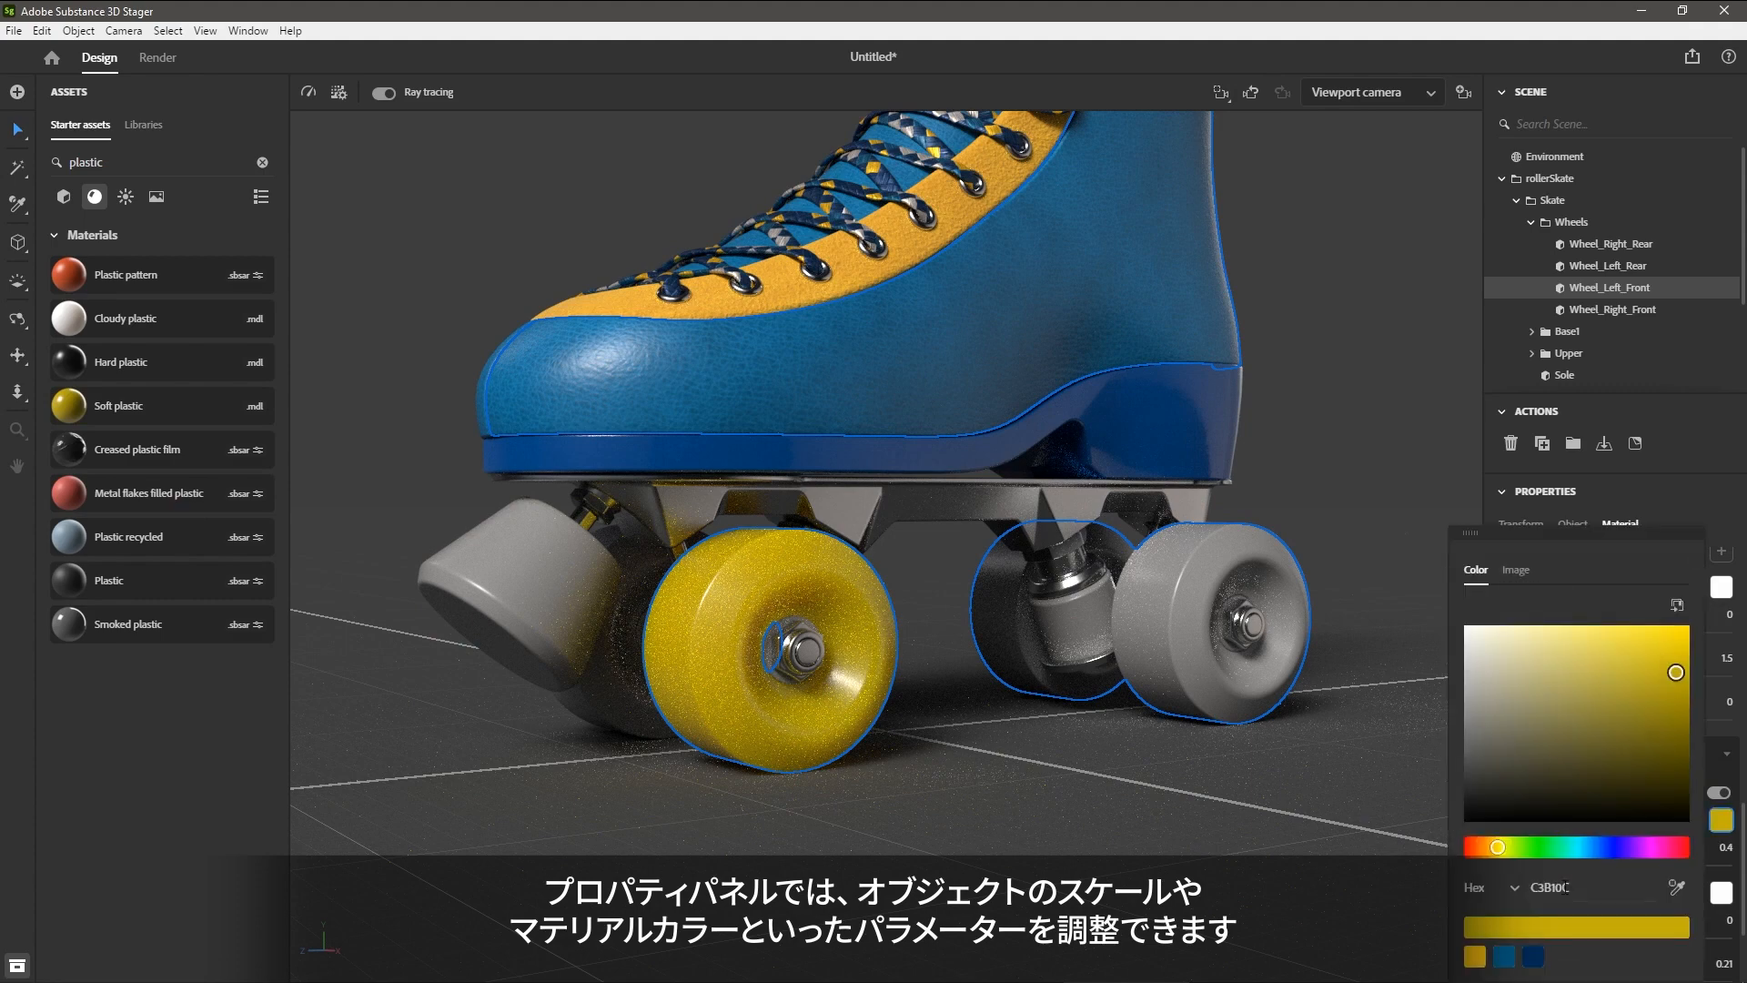
left_click(1475, 956)
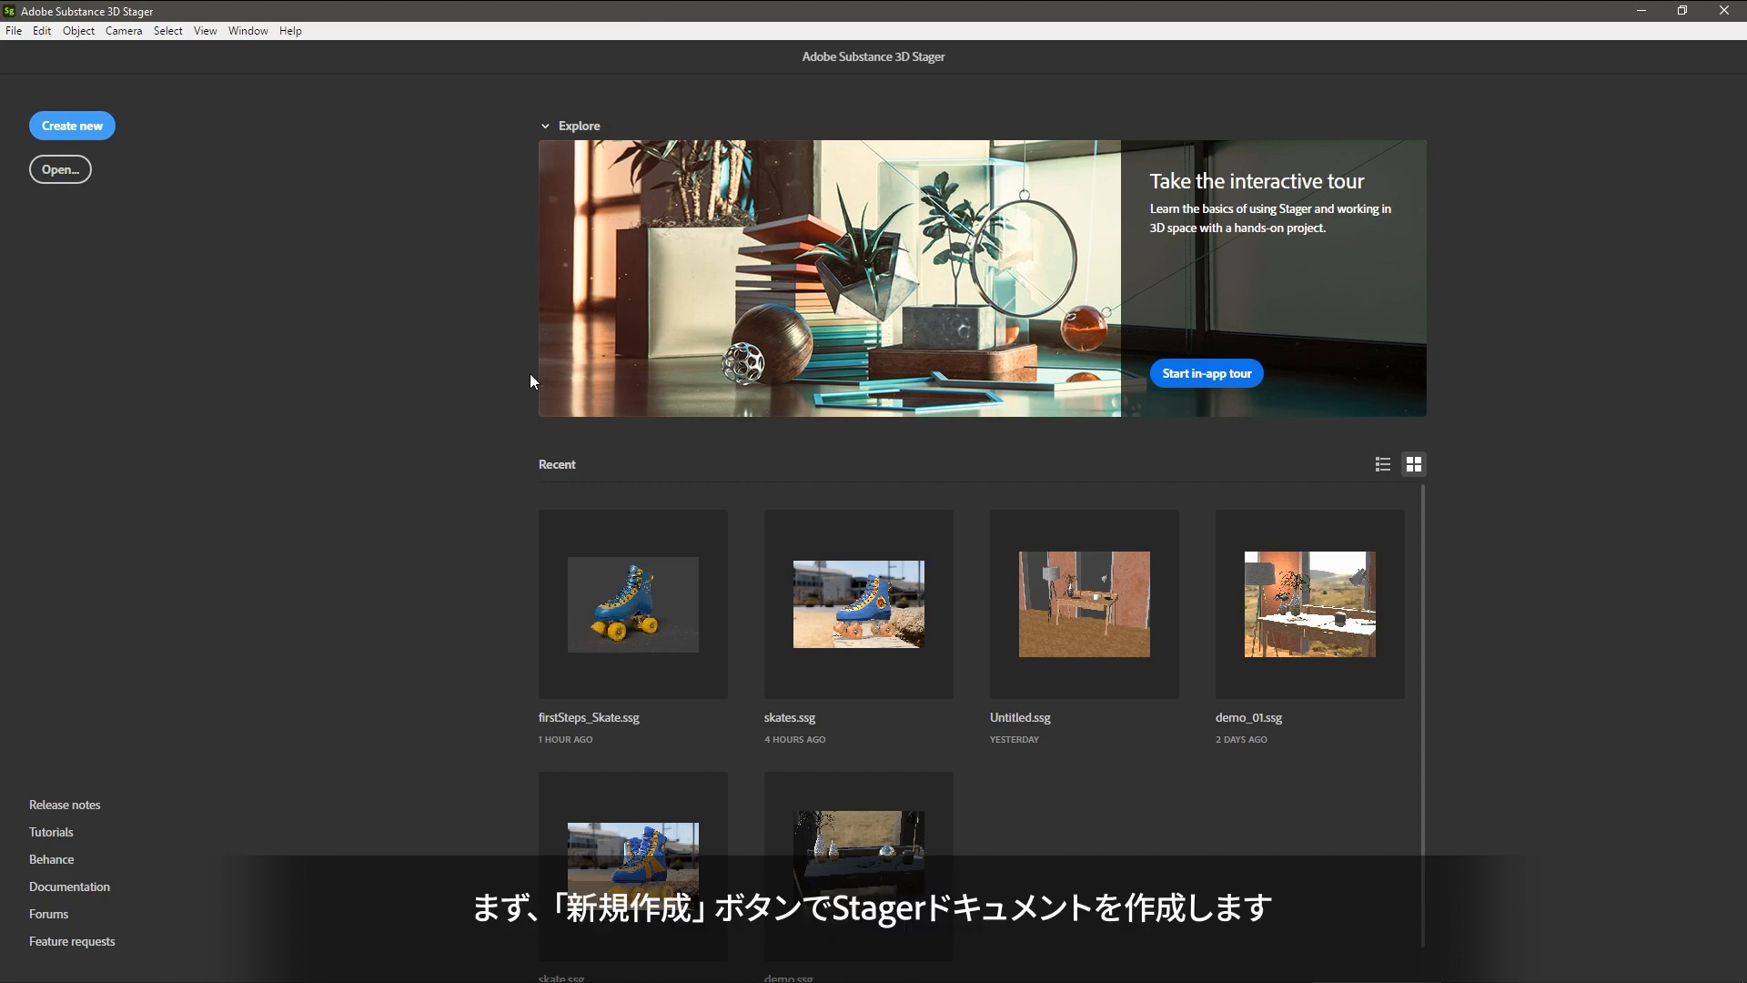
Create a new document and import the roller skate .fbx model at the centre of the grid.
left_click(113, 133)
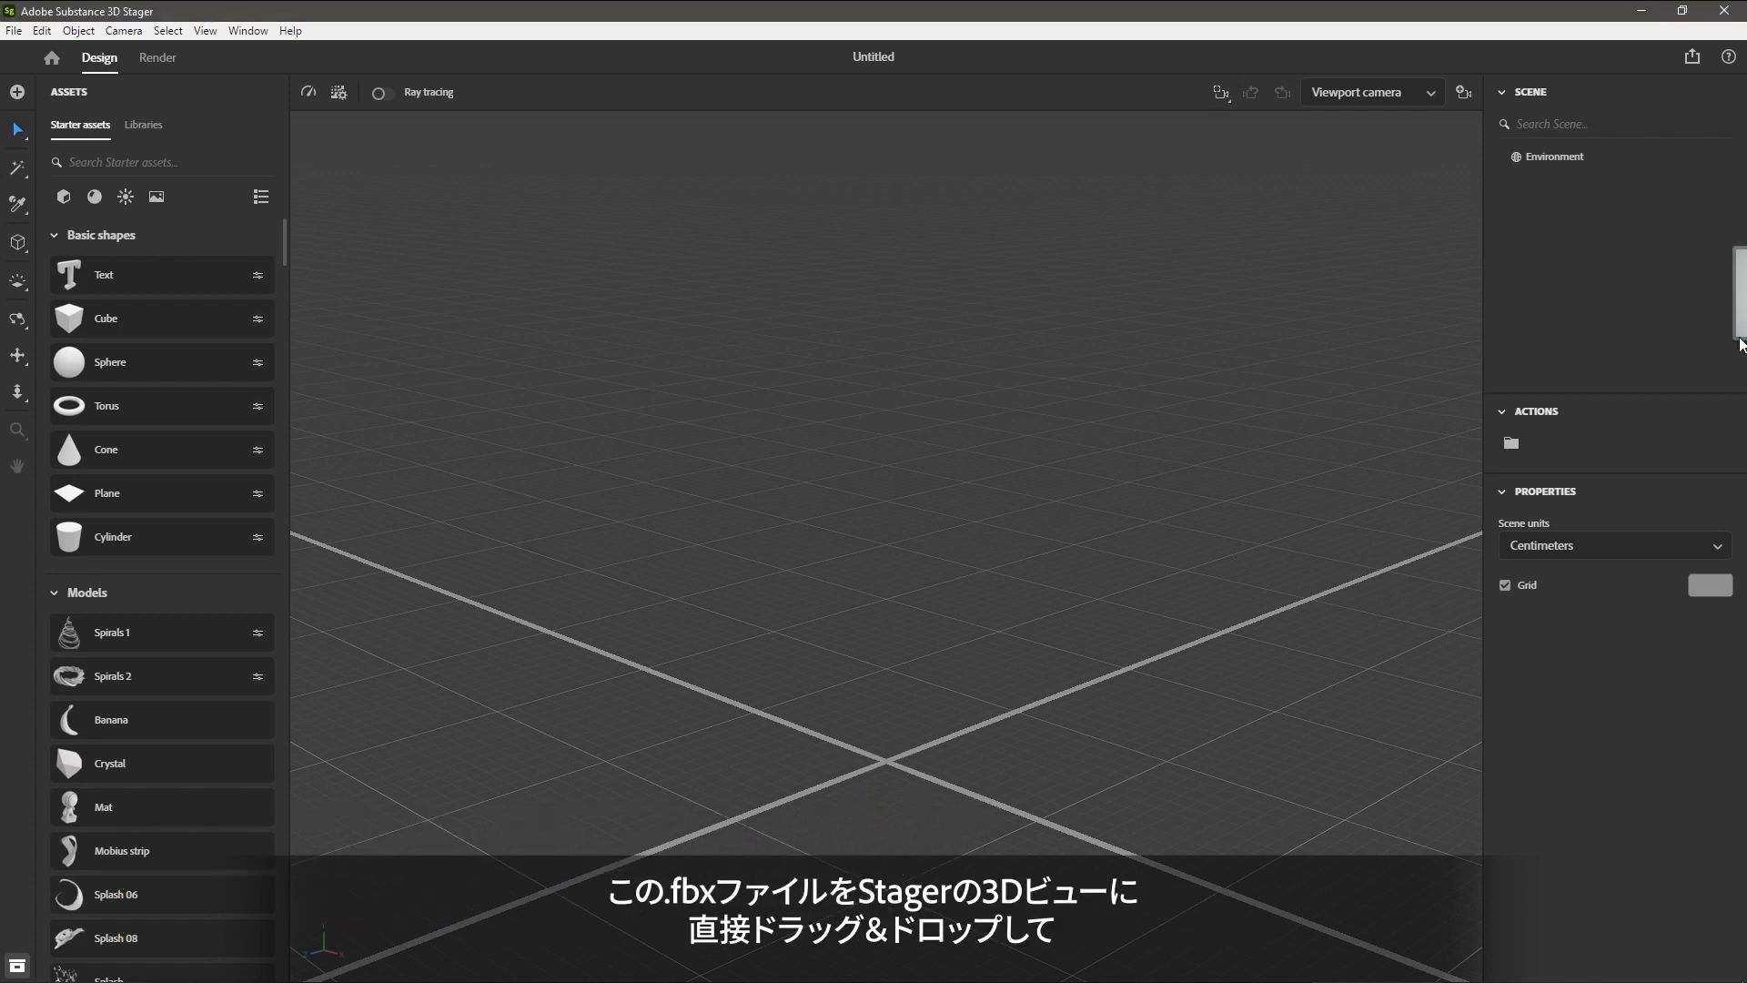
left_click_drag(1740, 344, 886, 766)
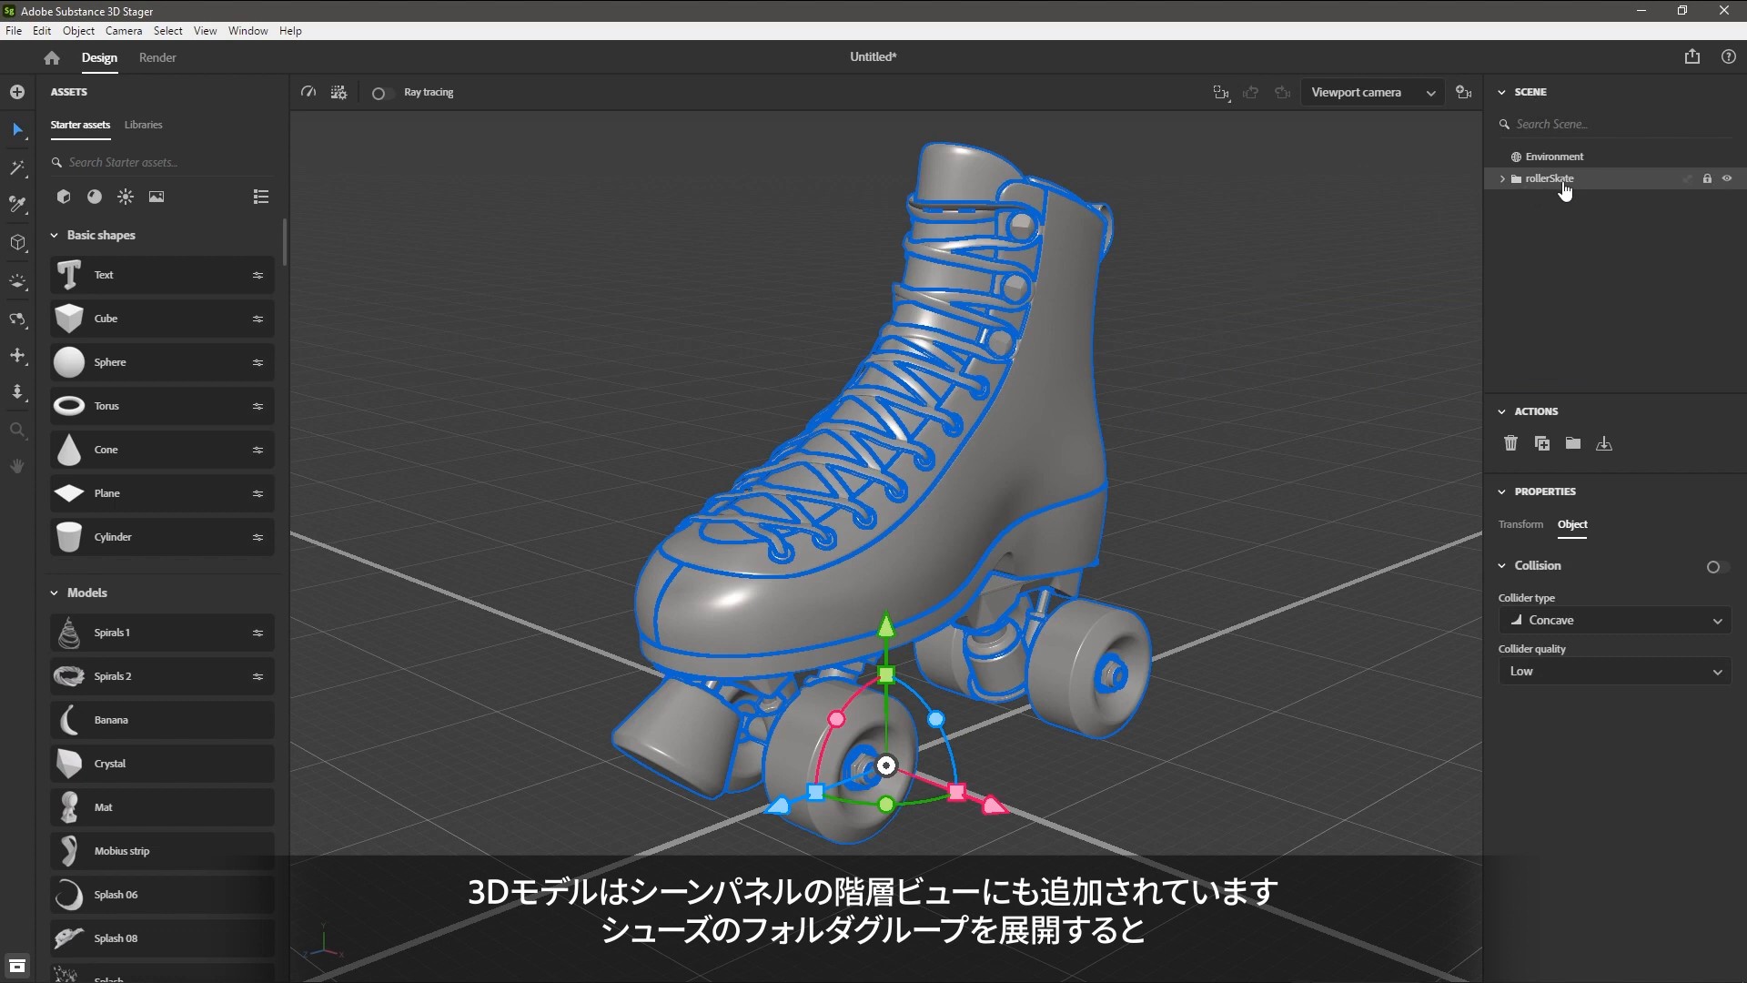
Examine the parts inside the rollerSkate and Skate groups of the scene hierarchy, and collapse the hierarchy again.
left_click(1502, 179)
left_click(1516, 200)
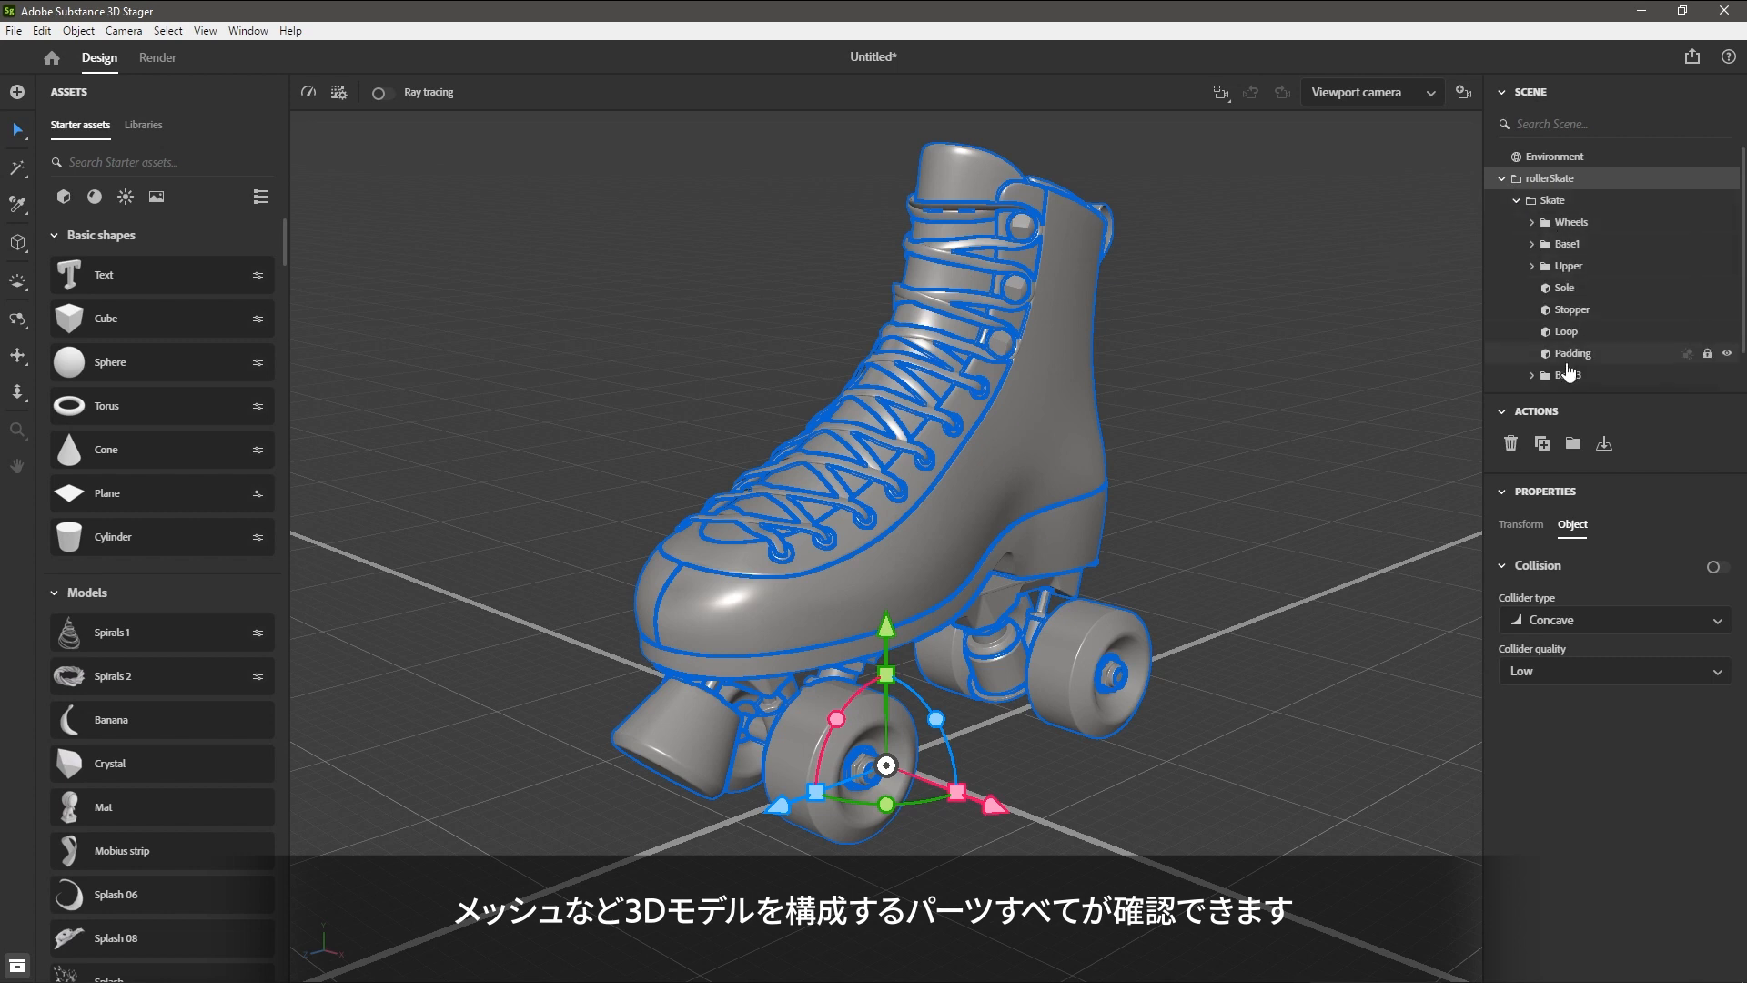
left_click(1502, 178)
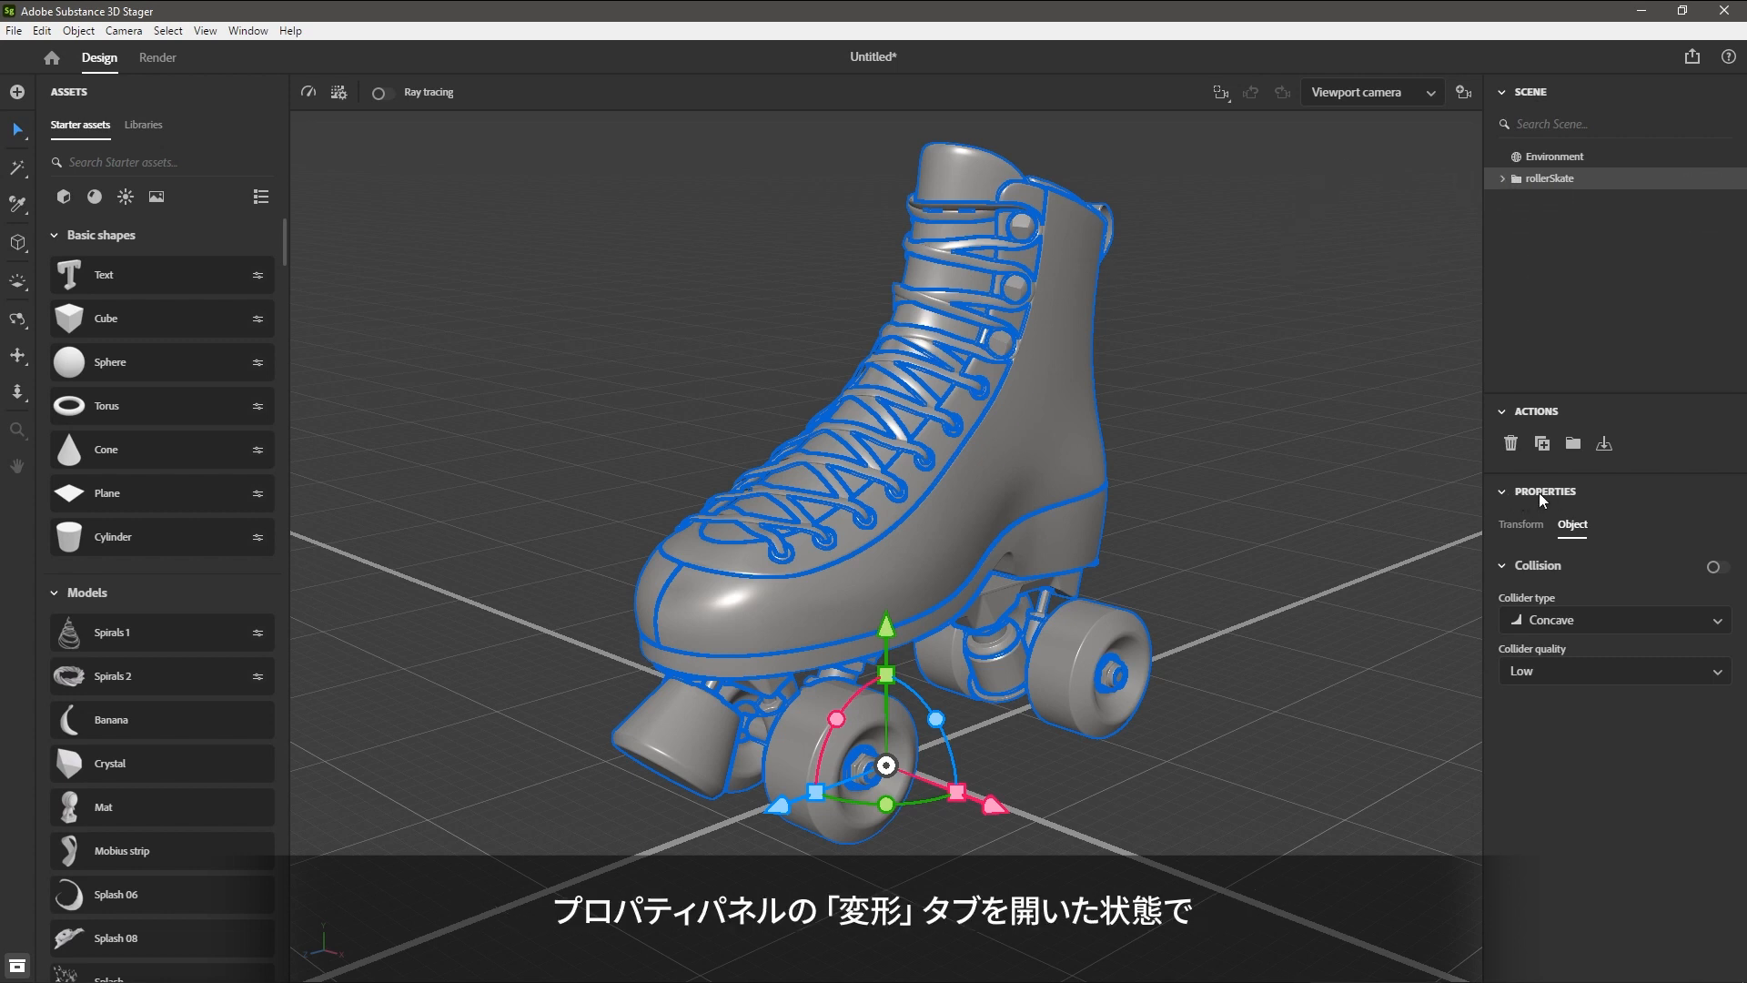
Set the roller skate's X and Z position to 0 so it sits at the scene origin.
left_click(1520, 524)
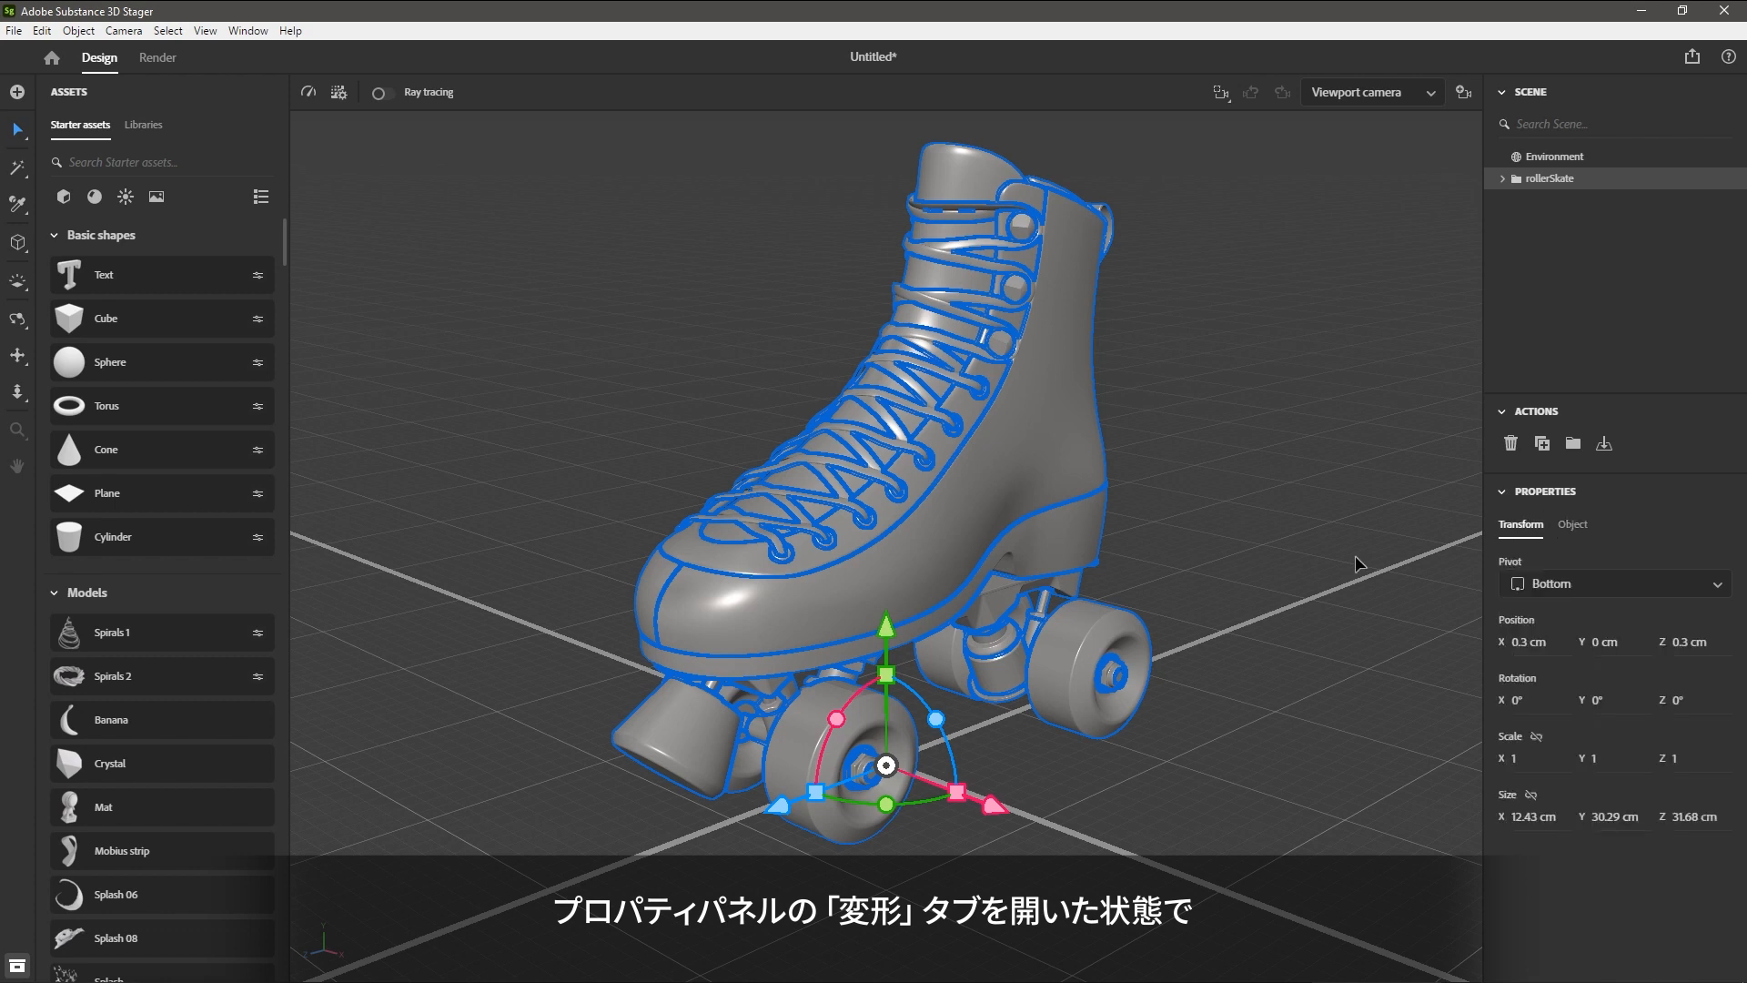
left_click(1532, 644)
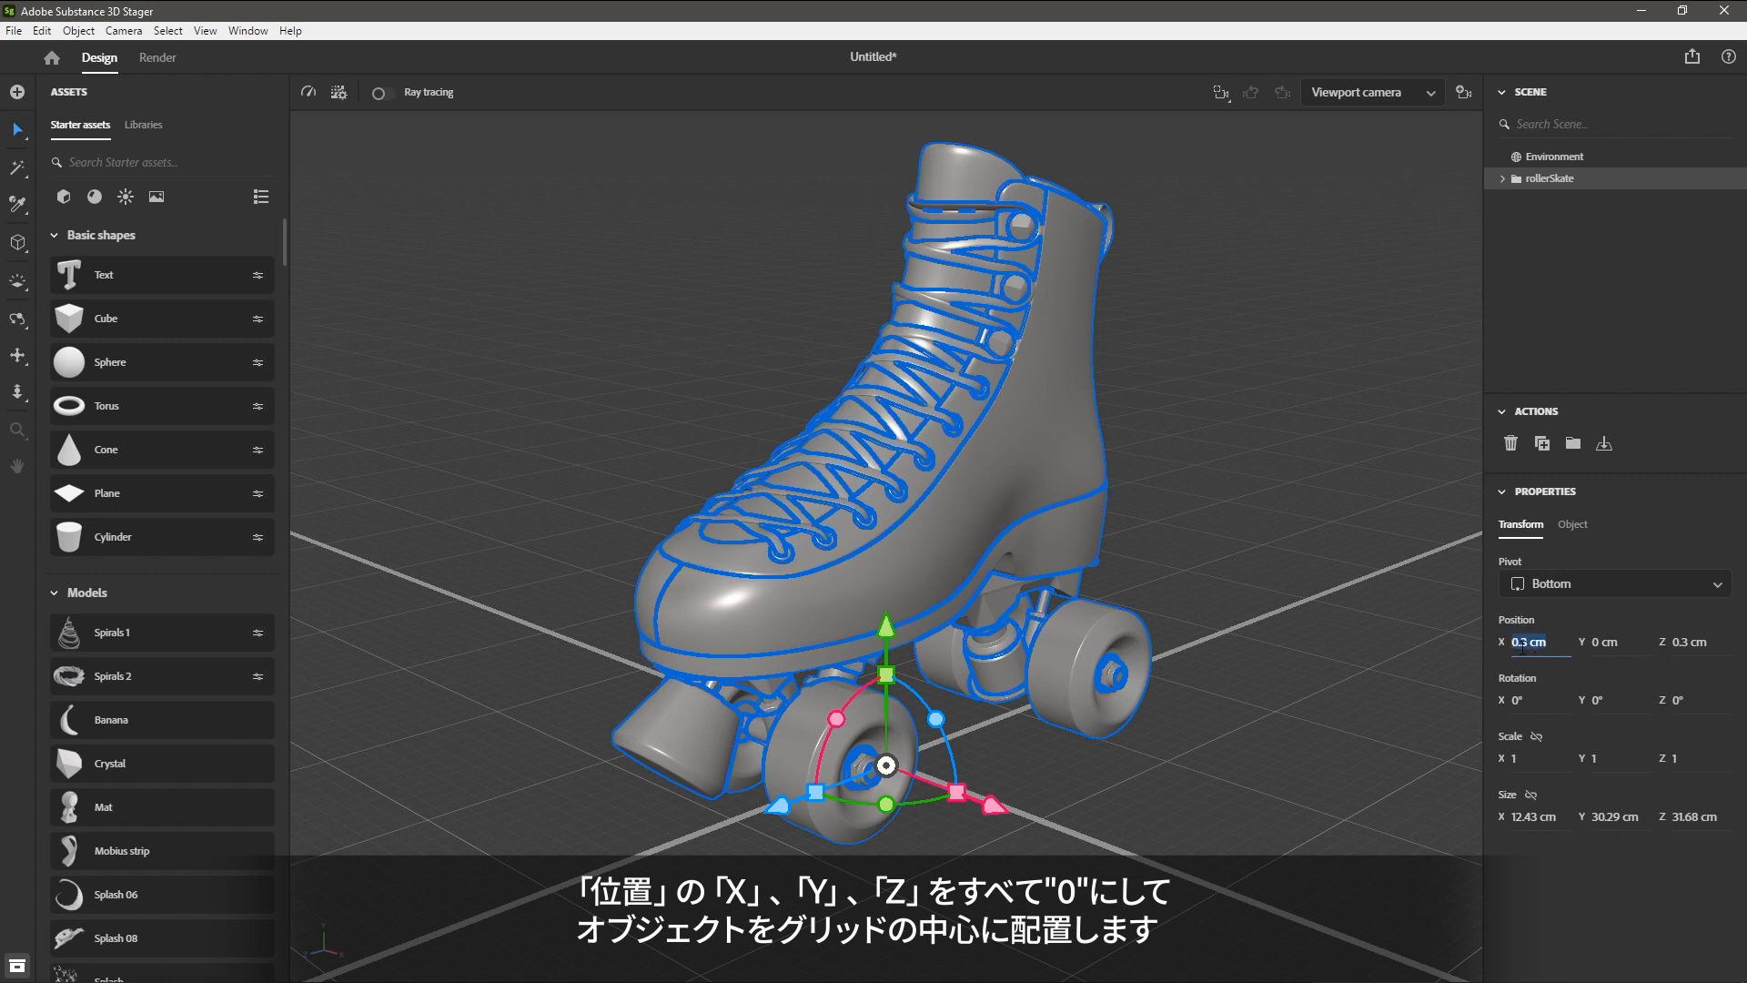
type("0")
key("Tab")
key("Tab")
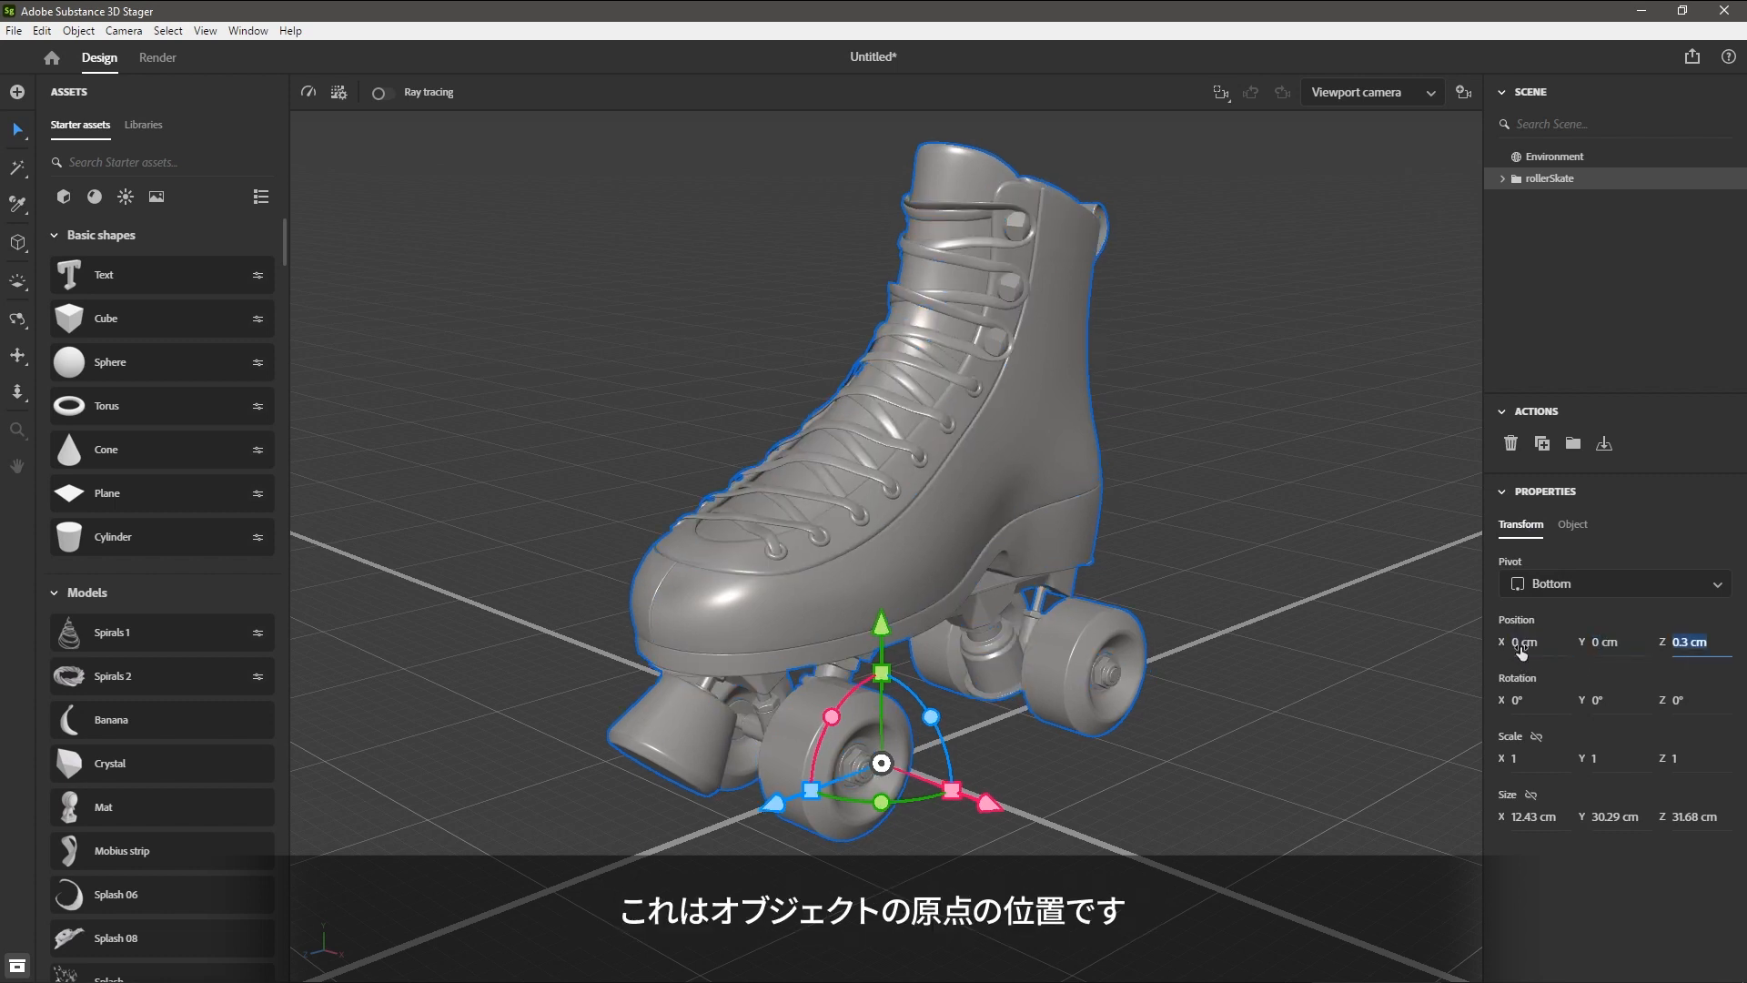
type("0")
key("Tab")
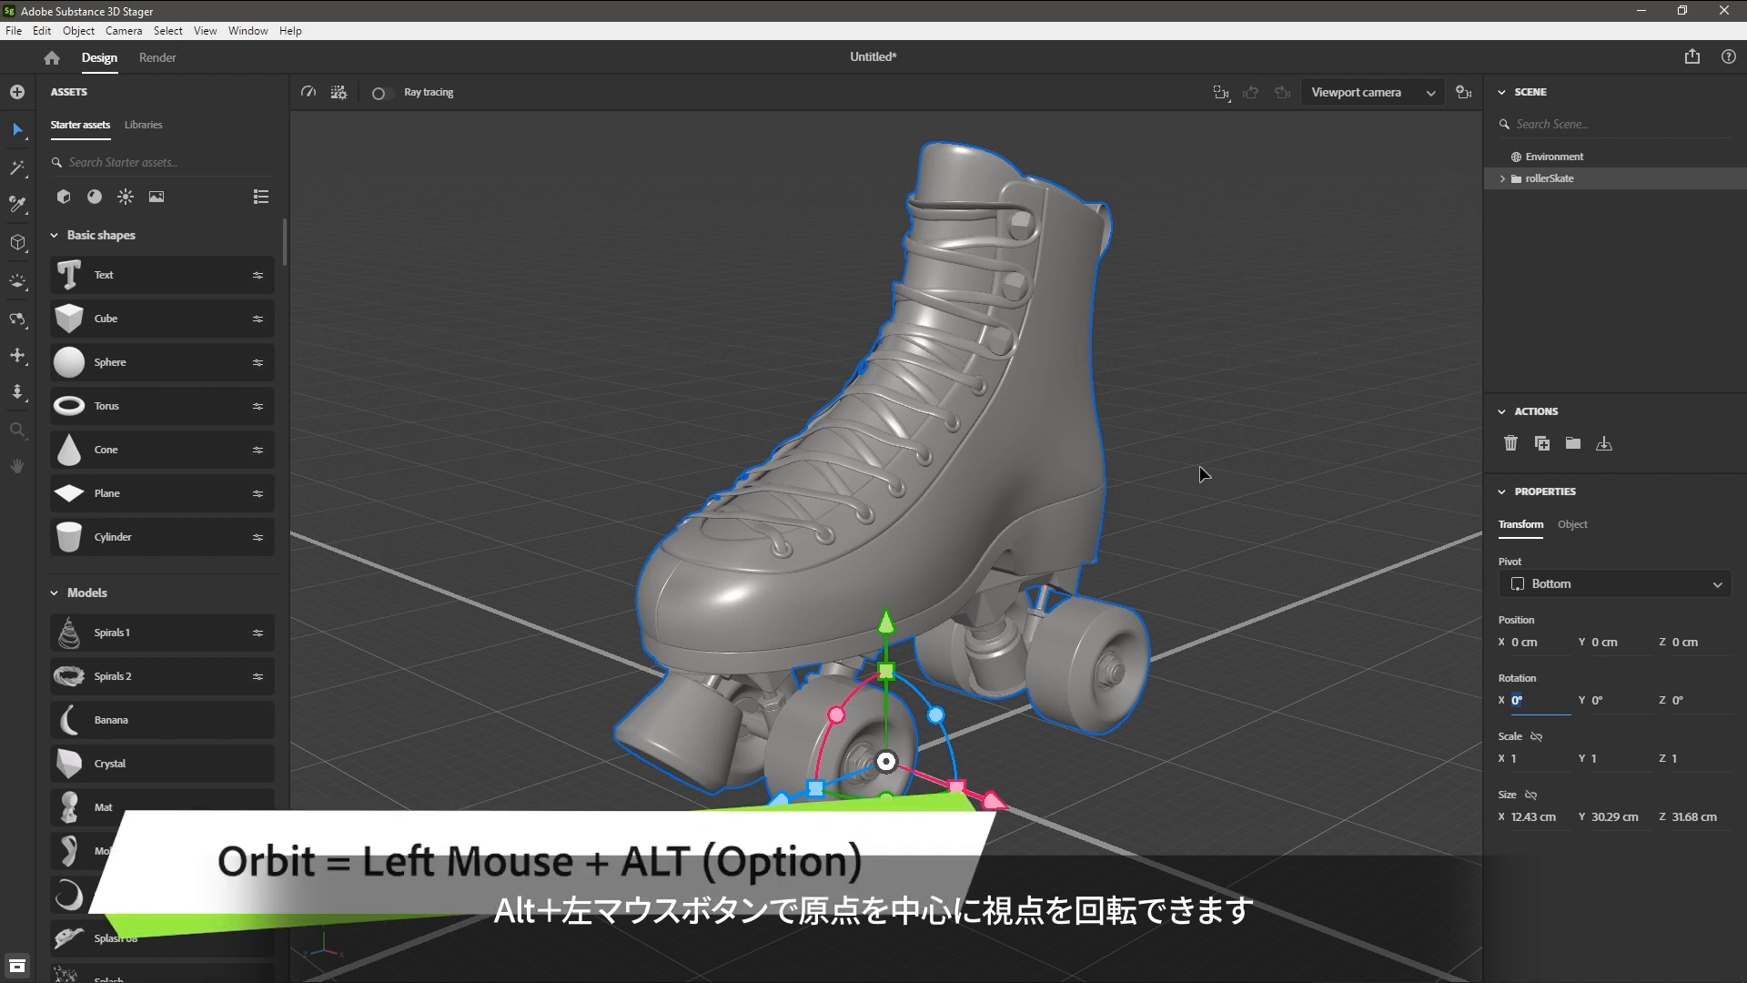
Orbit, pan and zoom around the roller skate, and refocus the view on the whole model.
mouse_move(1201, 466)
left_mouse_down("alt")
mouse_move(1325, 464)
mouse_move(1148, 604)
mouse_move(1219, 483)
left_mouse_up("alt")
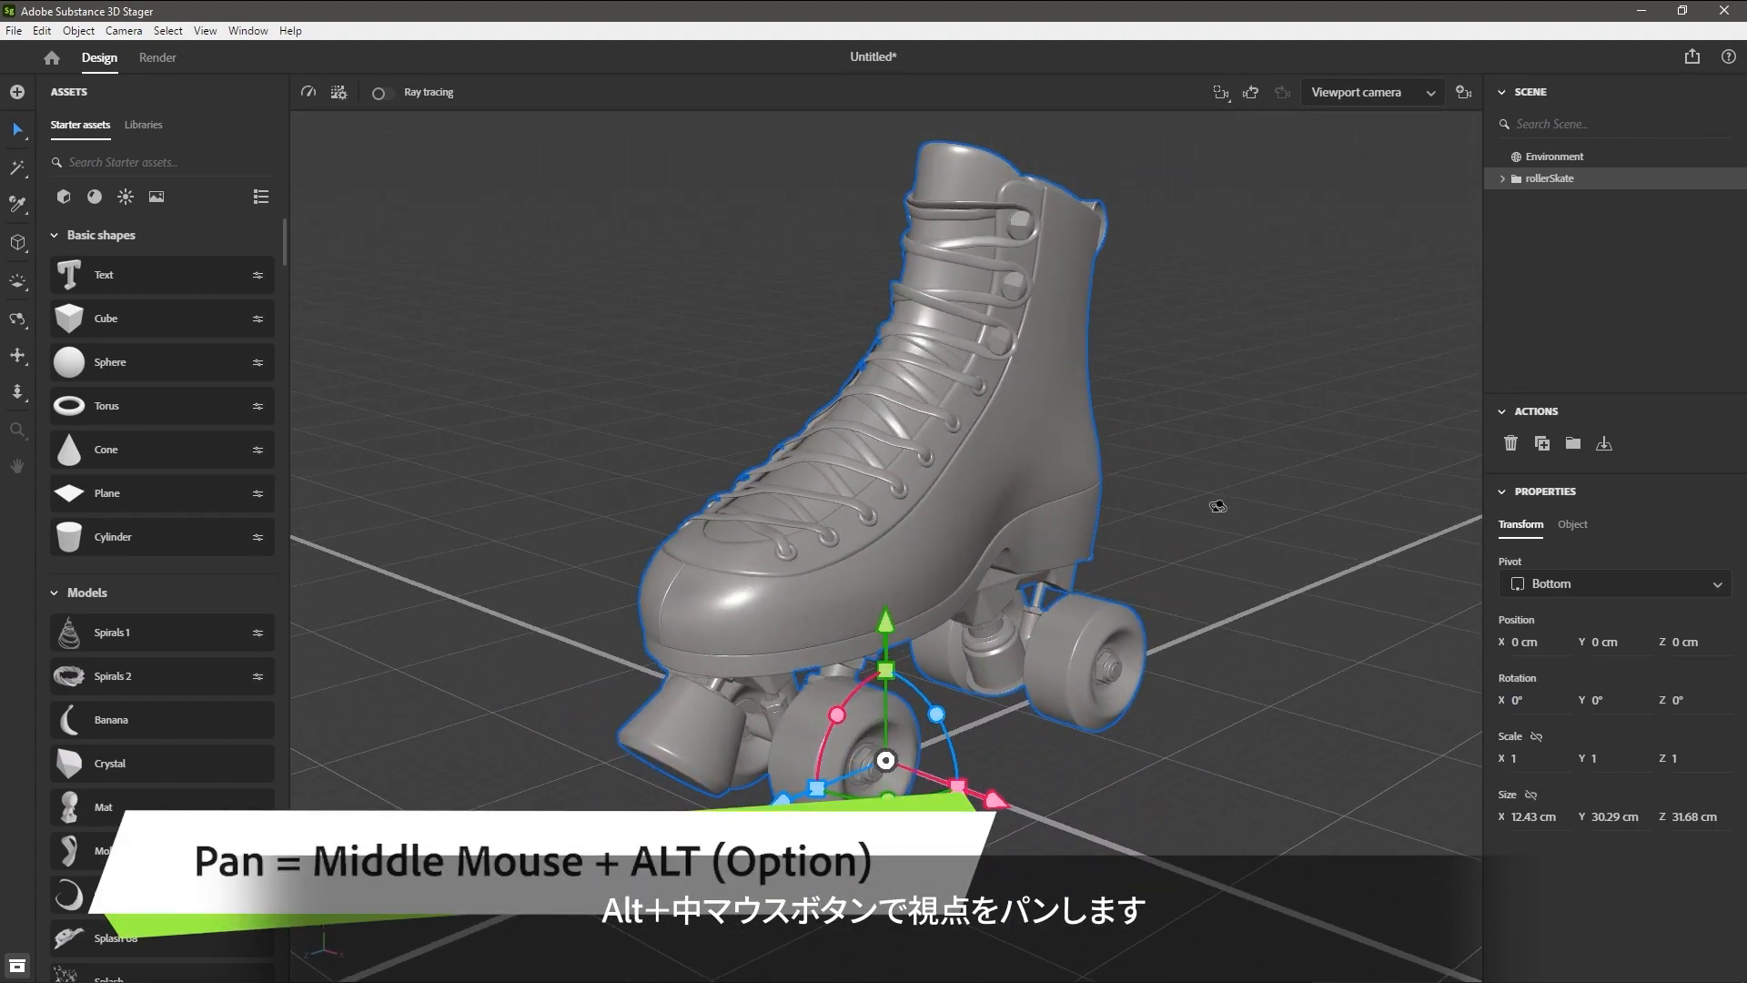
mouse_move(1152, 481)
middle_mouse_down("alt")
mouse_move(1210, 547)
mouse_move(1053, 330)
mouse_move(1123, 392)
mouse_move(1096, 439)
mouse_move(1148, 463)
middle_mouse_up("alt")
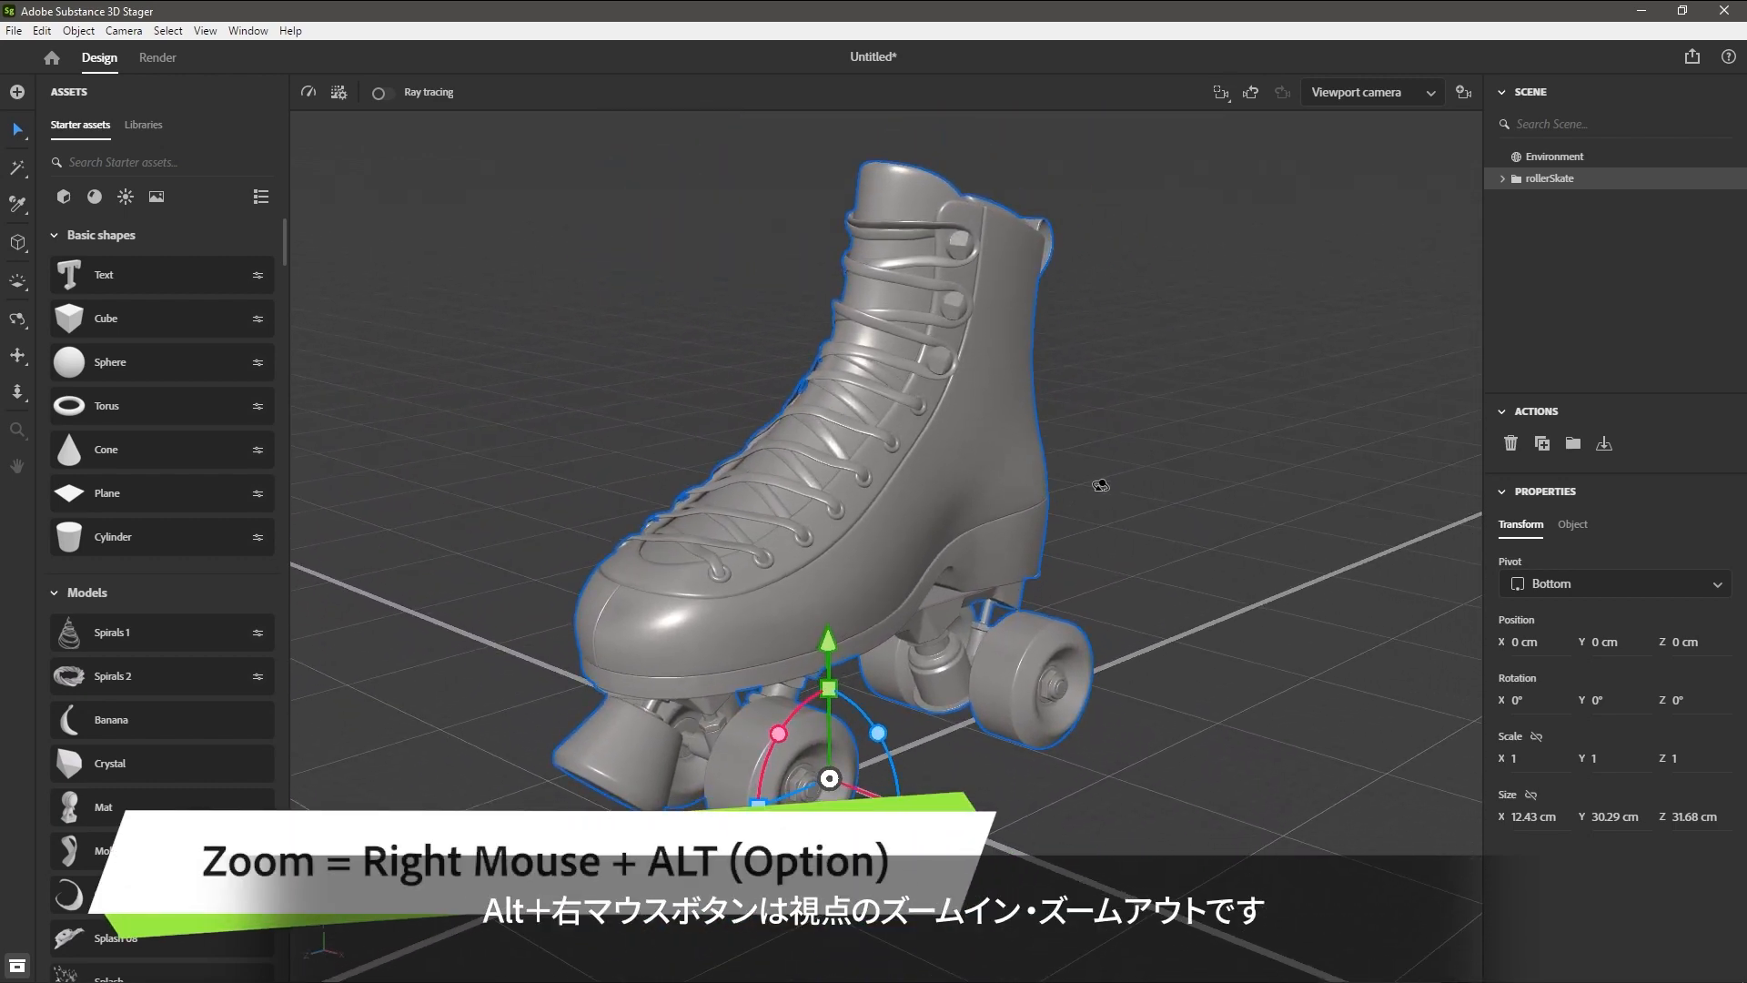
right_click_drag(1120, 503, 1231, 628, "alt")
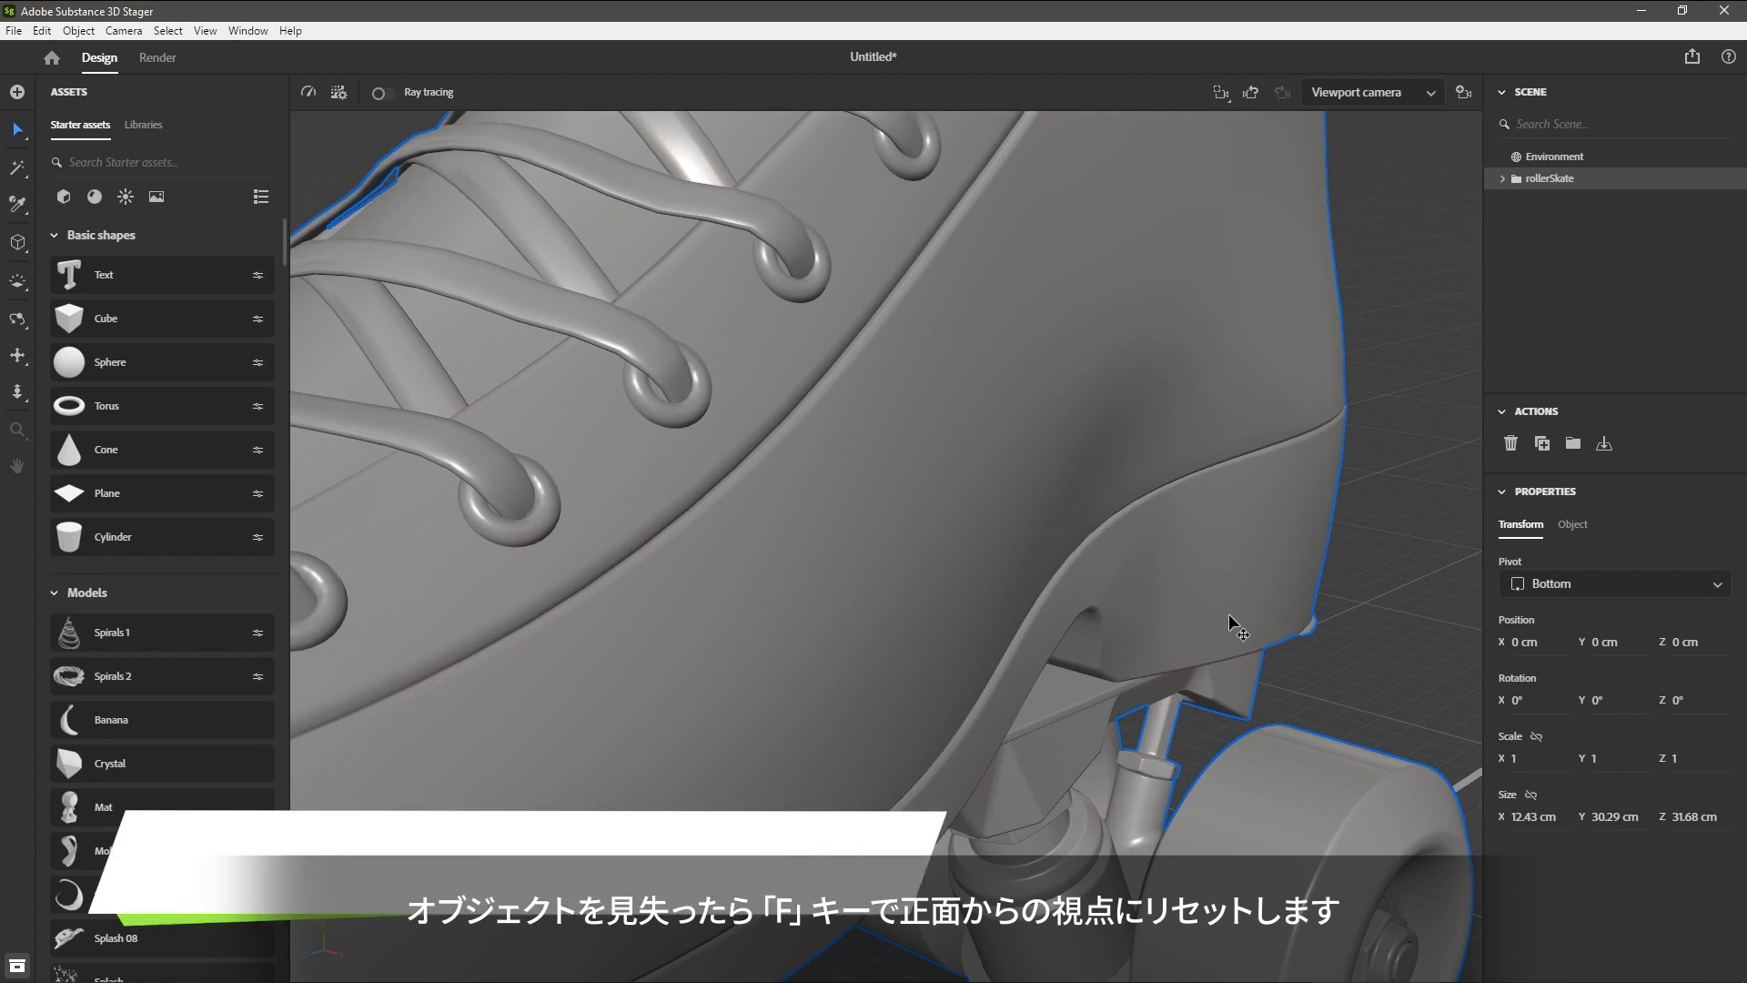
key("f")
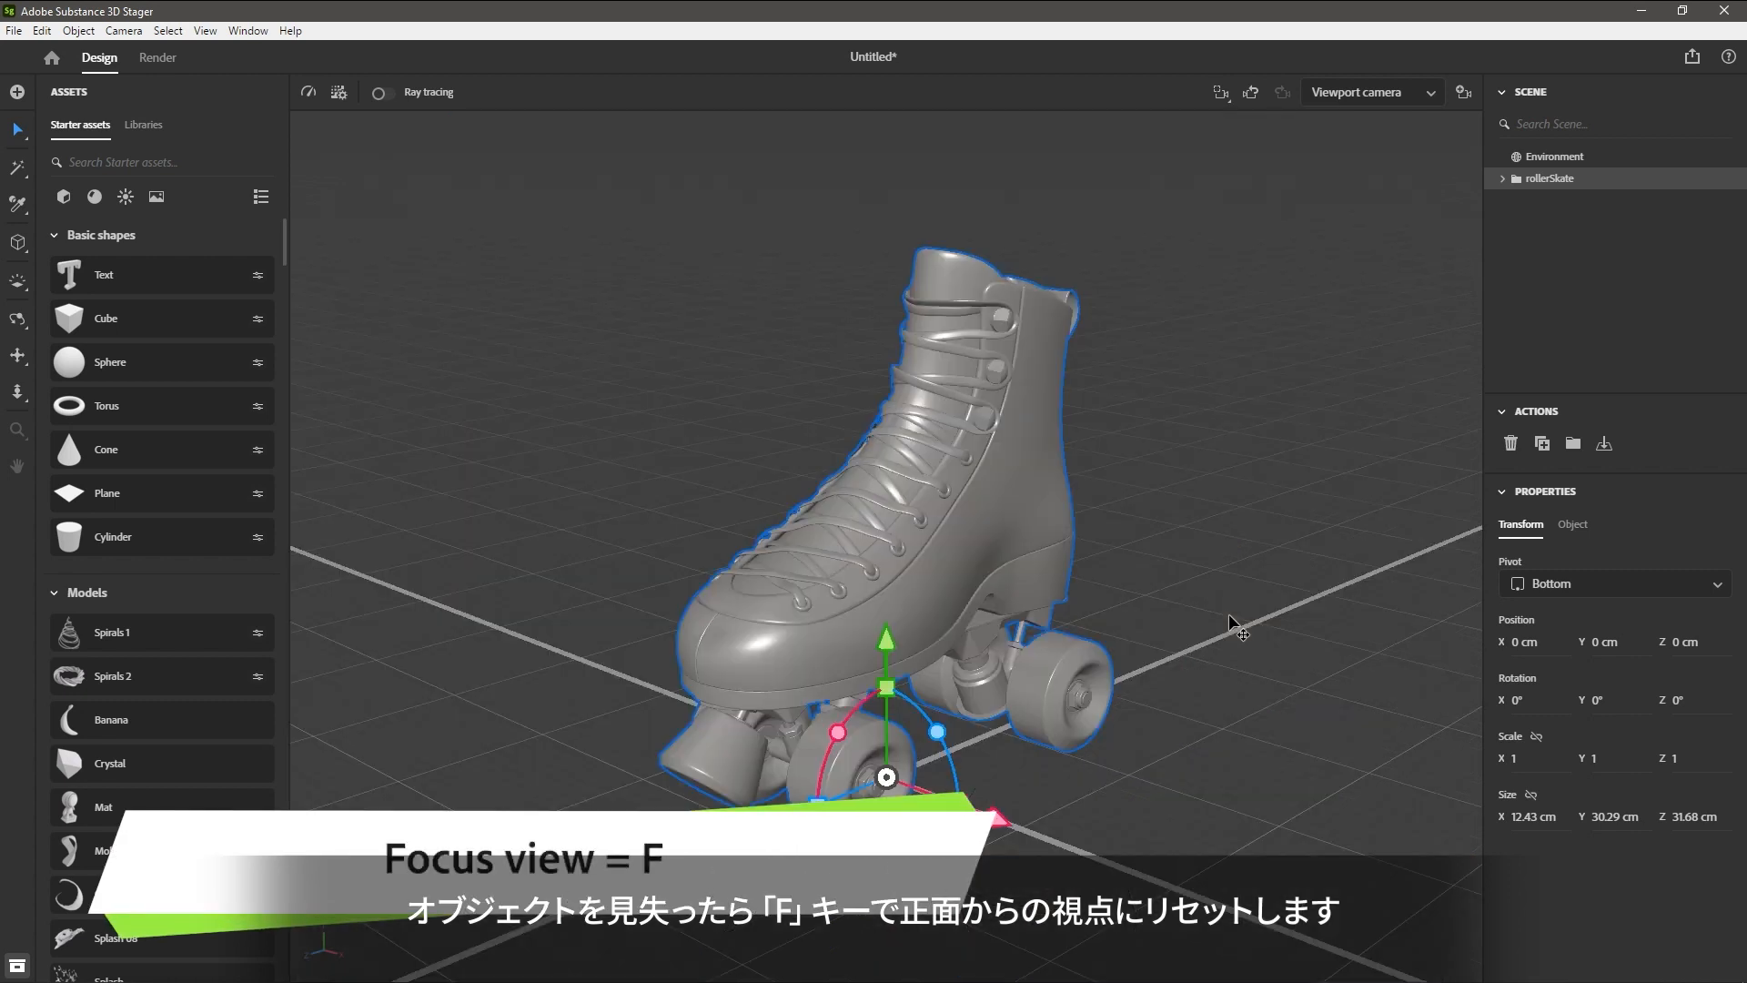
Turn on ray tracing and orbit slightly around the skate to check the render preview.
left_click(380, 95)
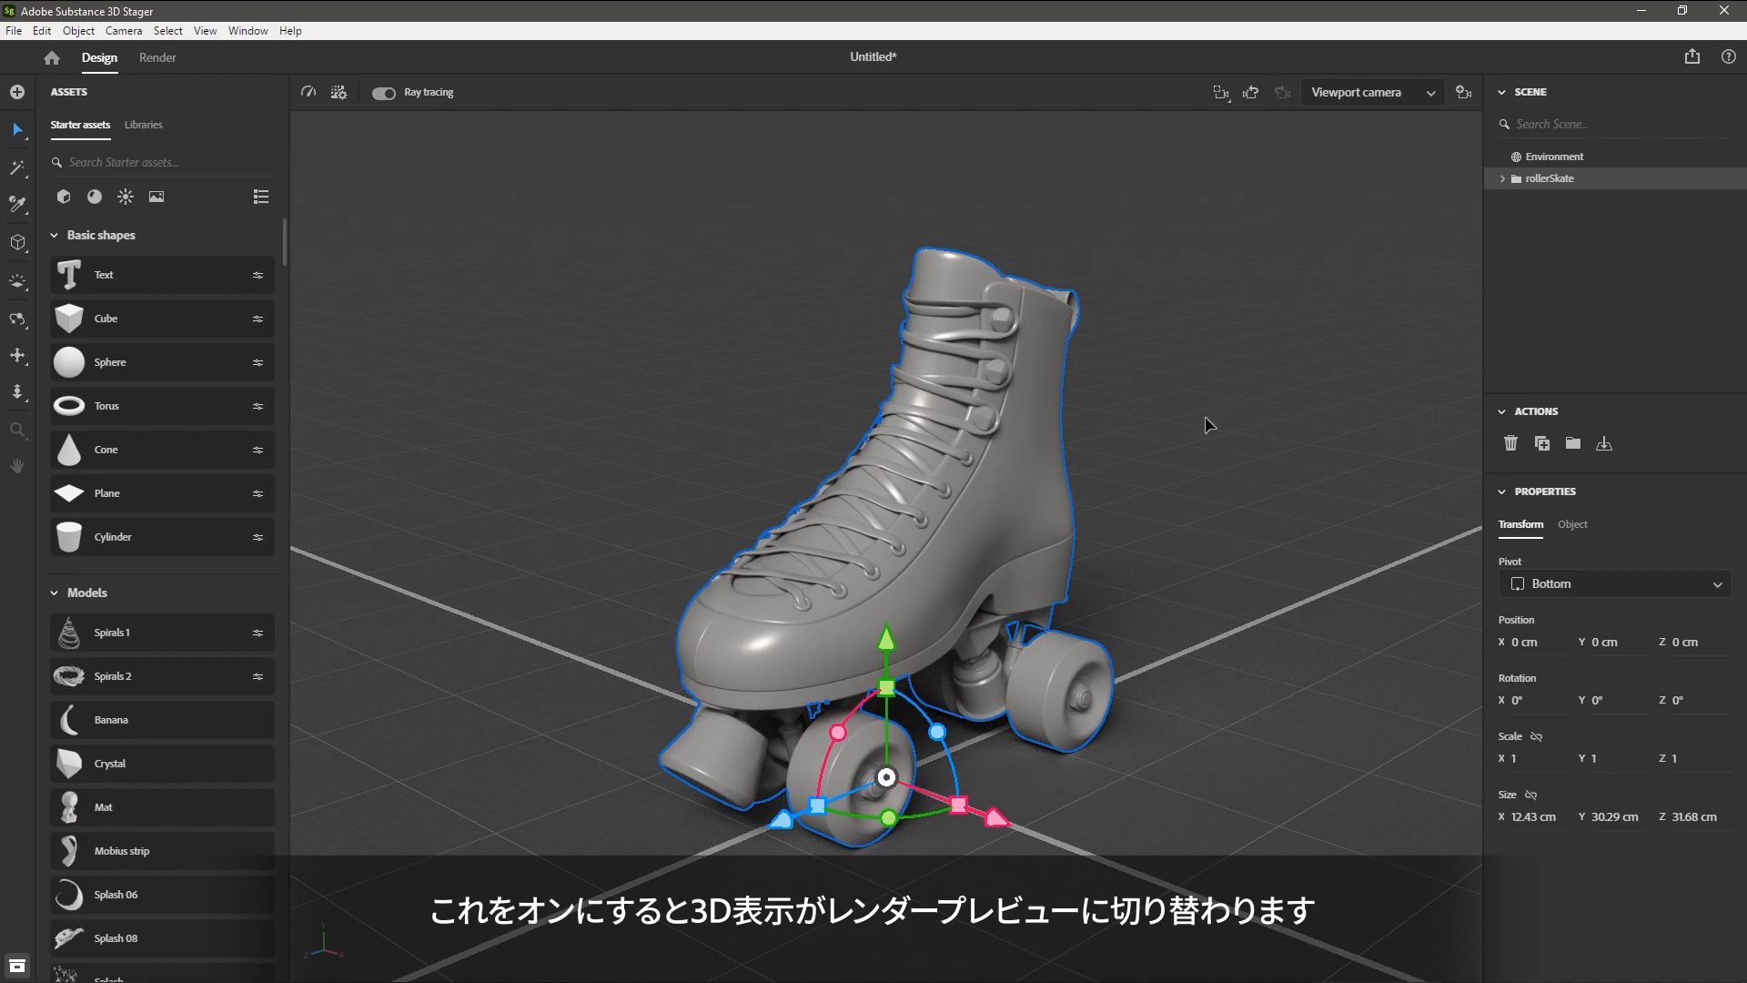
mouse_move(1158, 501)
left_mouse_down()
mouse_move(925, 500)
mouse_move(1209, 477)
mouse_move(1161, 436)
left_mouse_up()
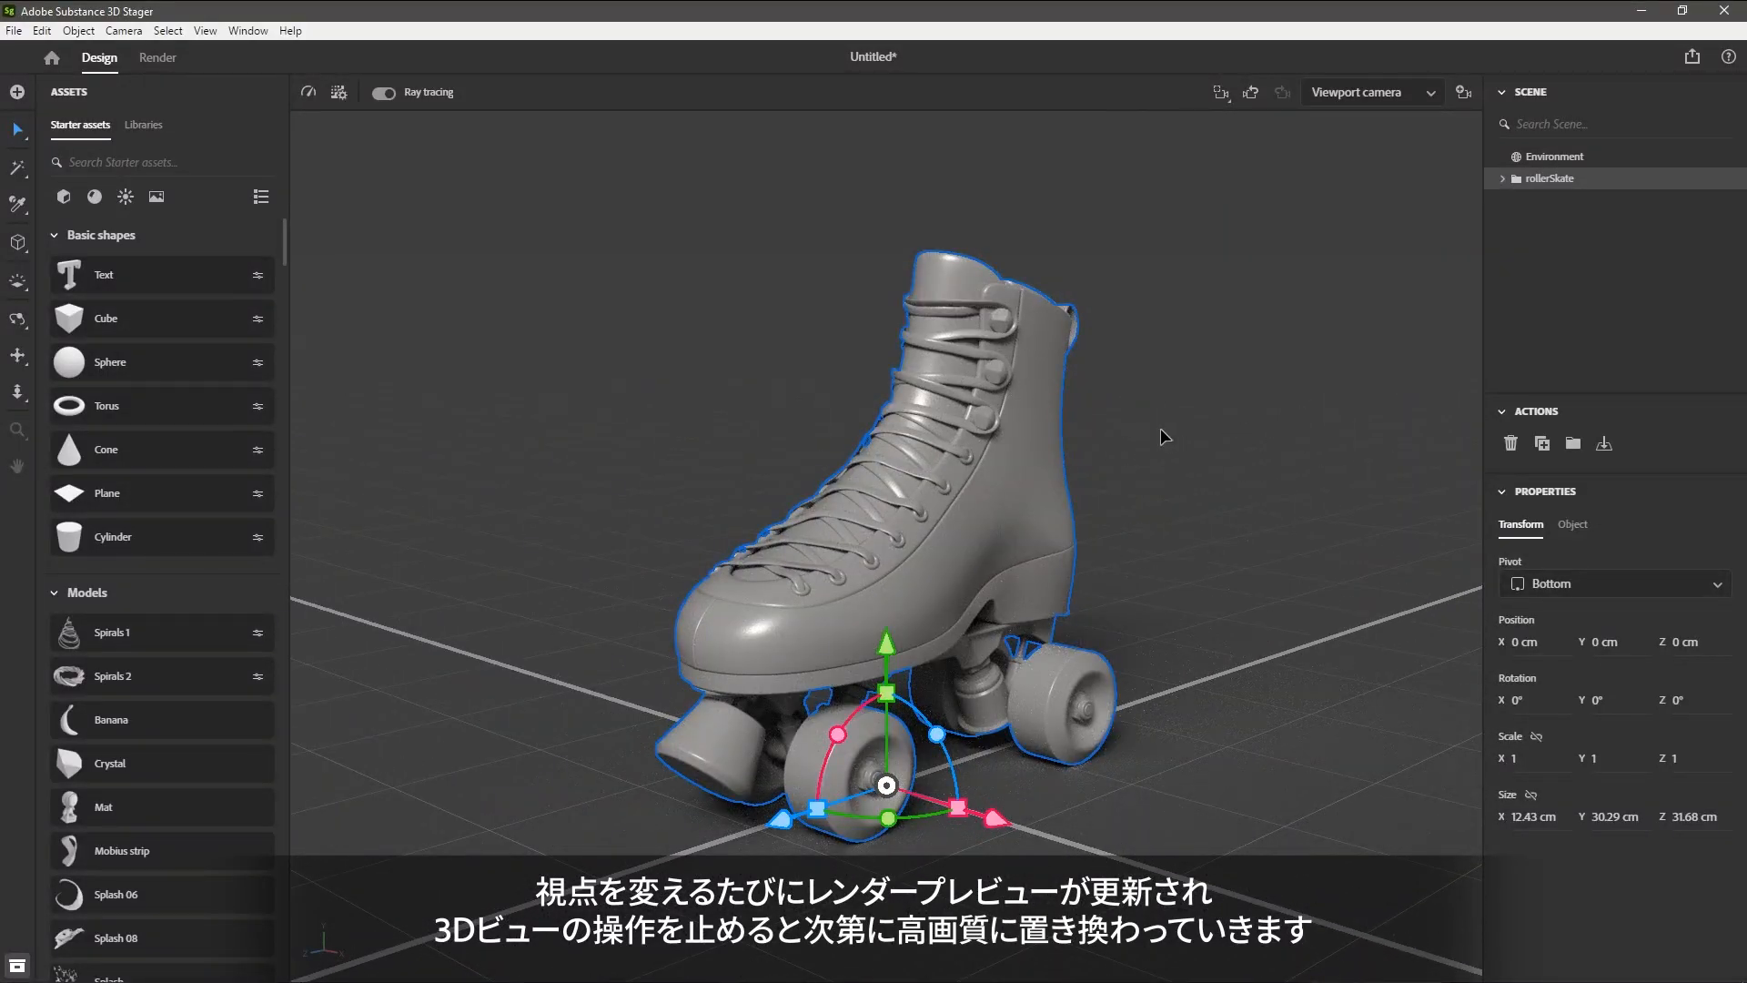
Review the ray tracing render settings, switch GPU rendering off and on again, and return to the assets.
left_click(338, 98)
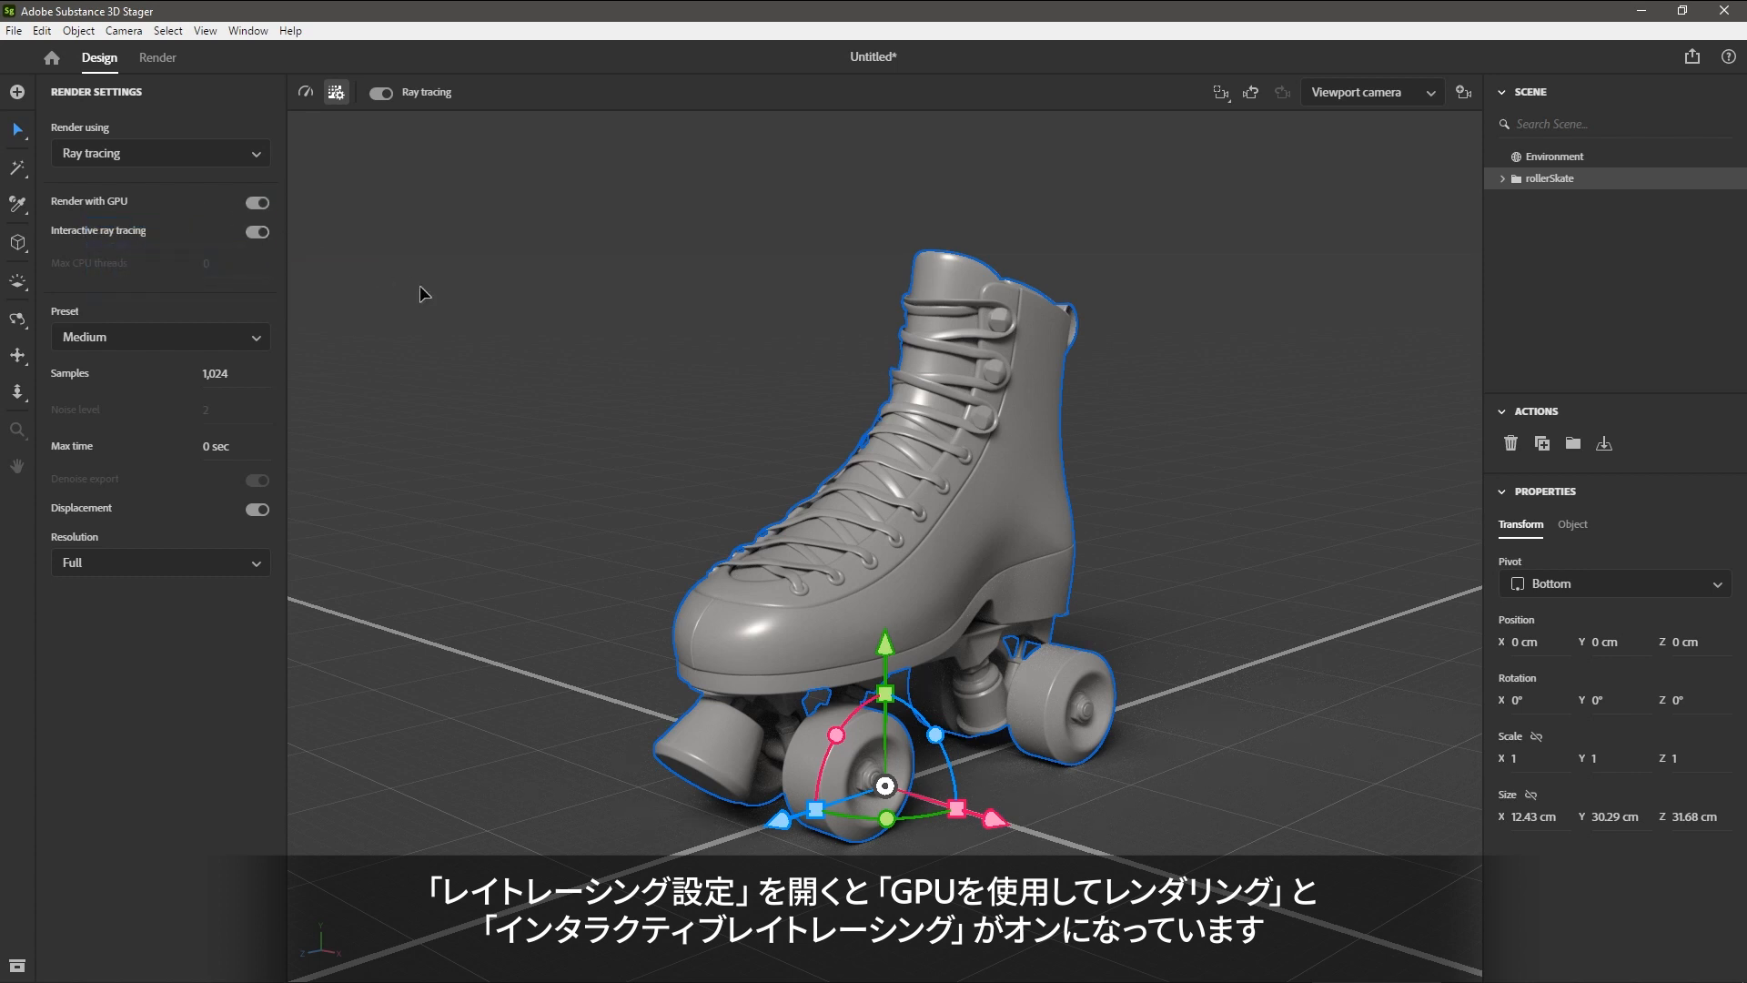
left_click(257, 202)
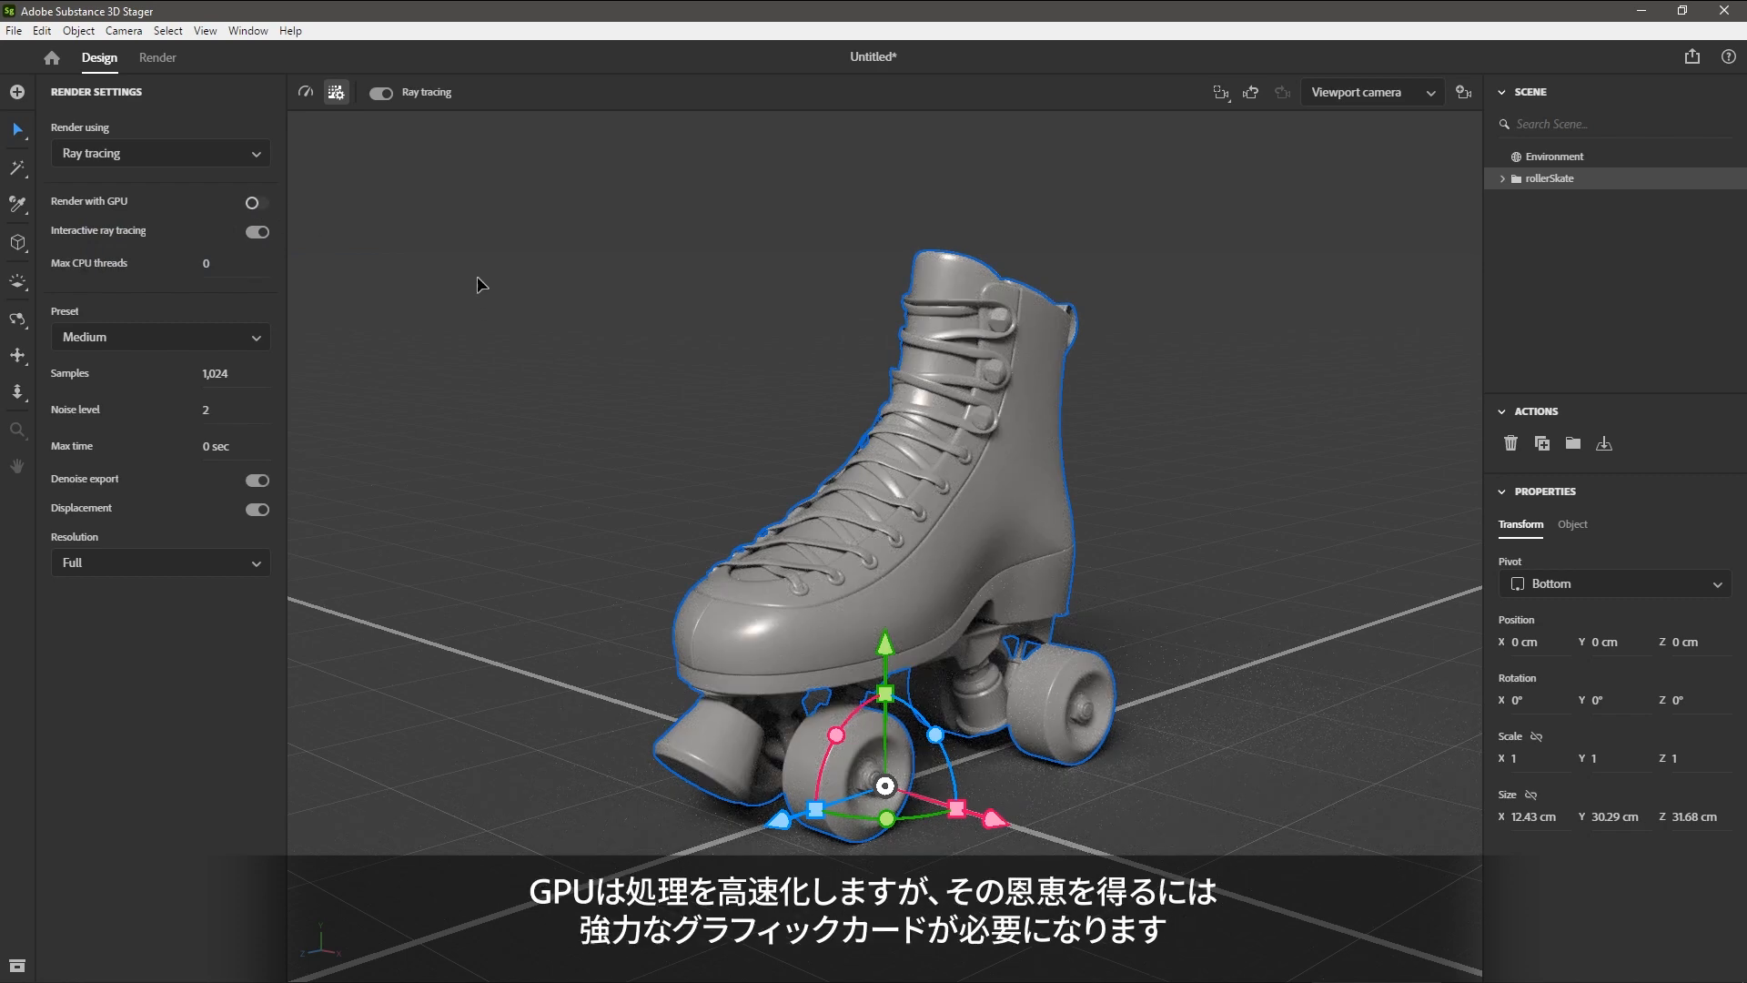
left_click(258, 202)
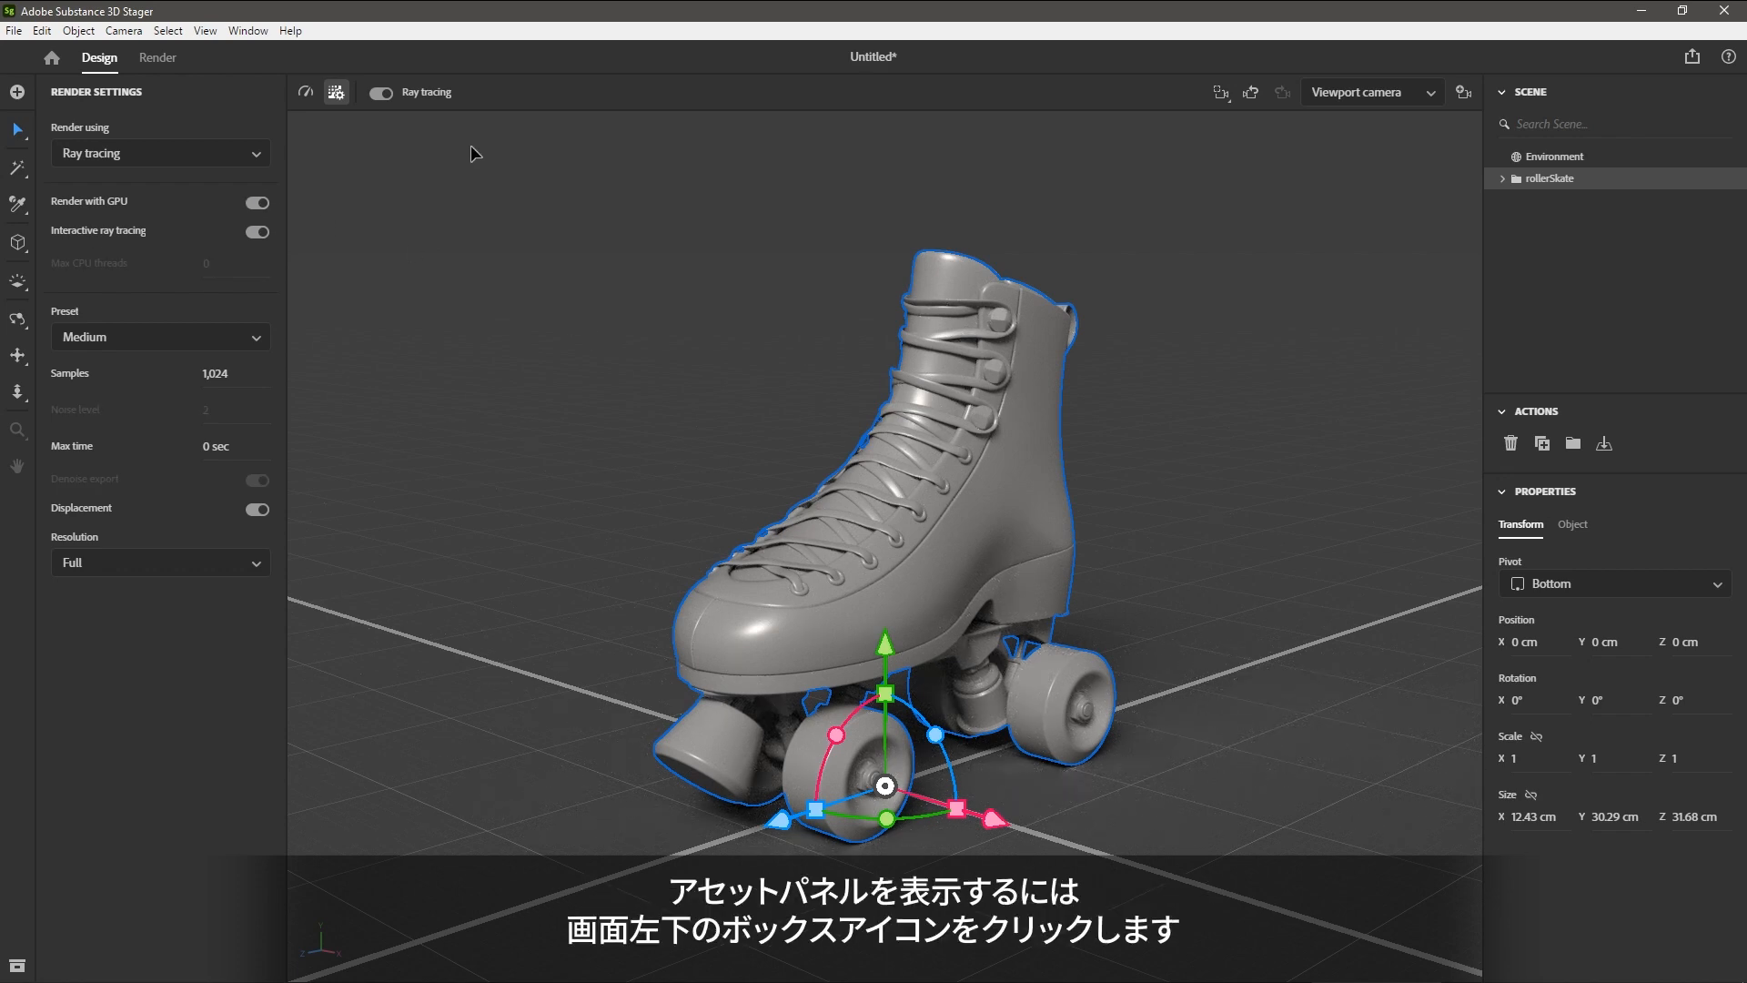
left_click(17, 962)
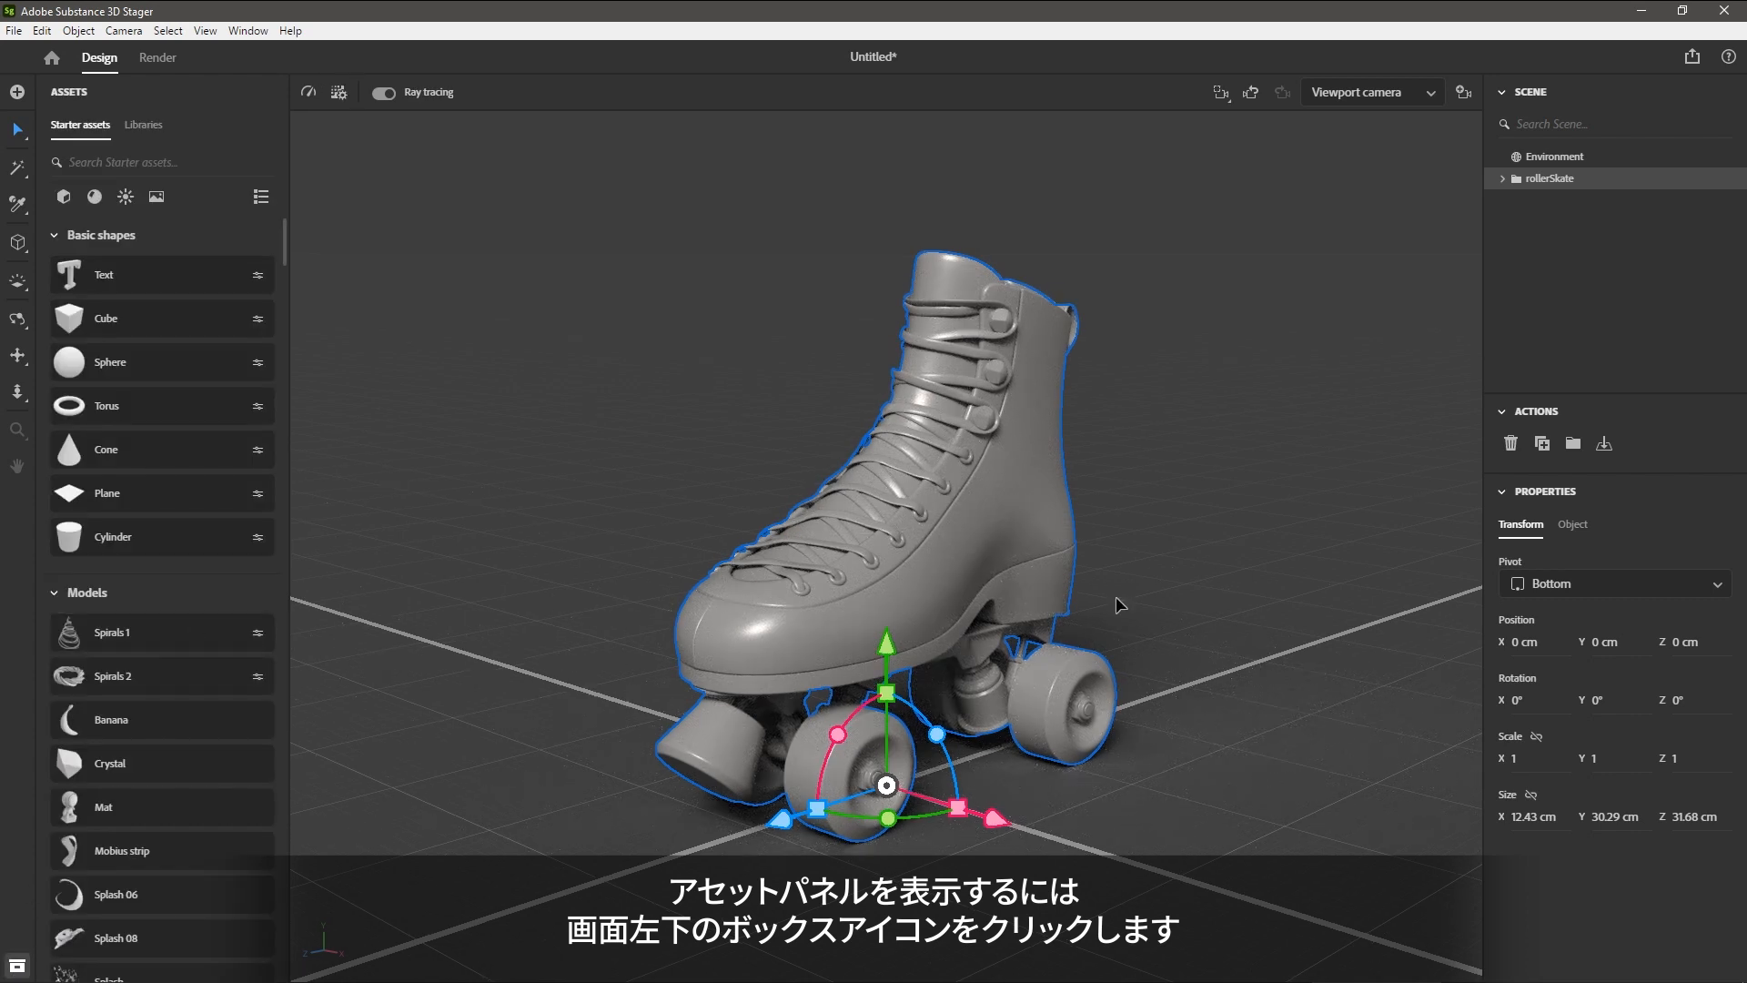
Filter the starter assets to materials and search them for "leather".
right_click_drag(1140, 590, 1190, 644, "alt")
middle_click_drag(1190, 644, 1157, 642, "alt")
left_click_drag(1158, 641, 1046, 621, "alt")
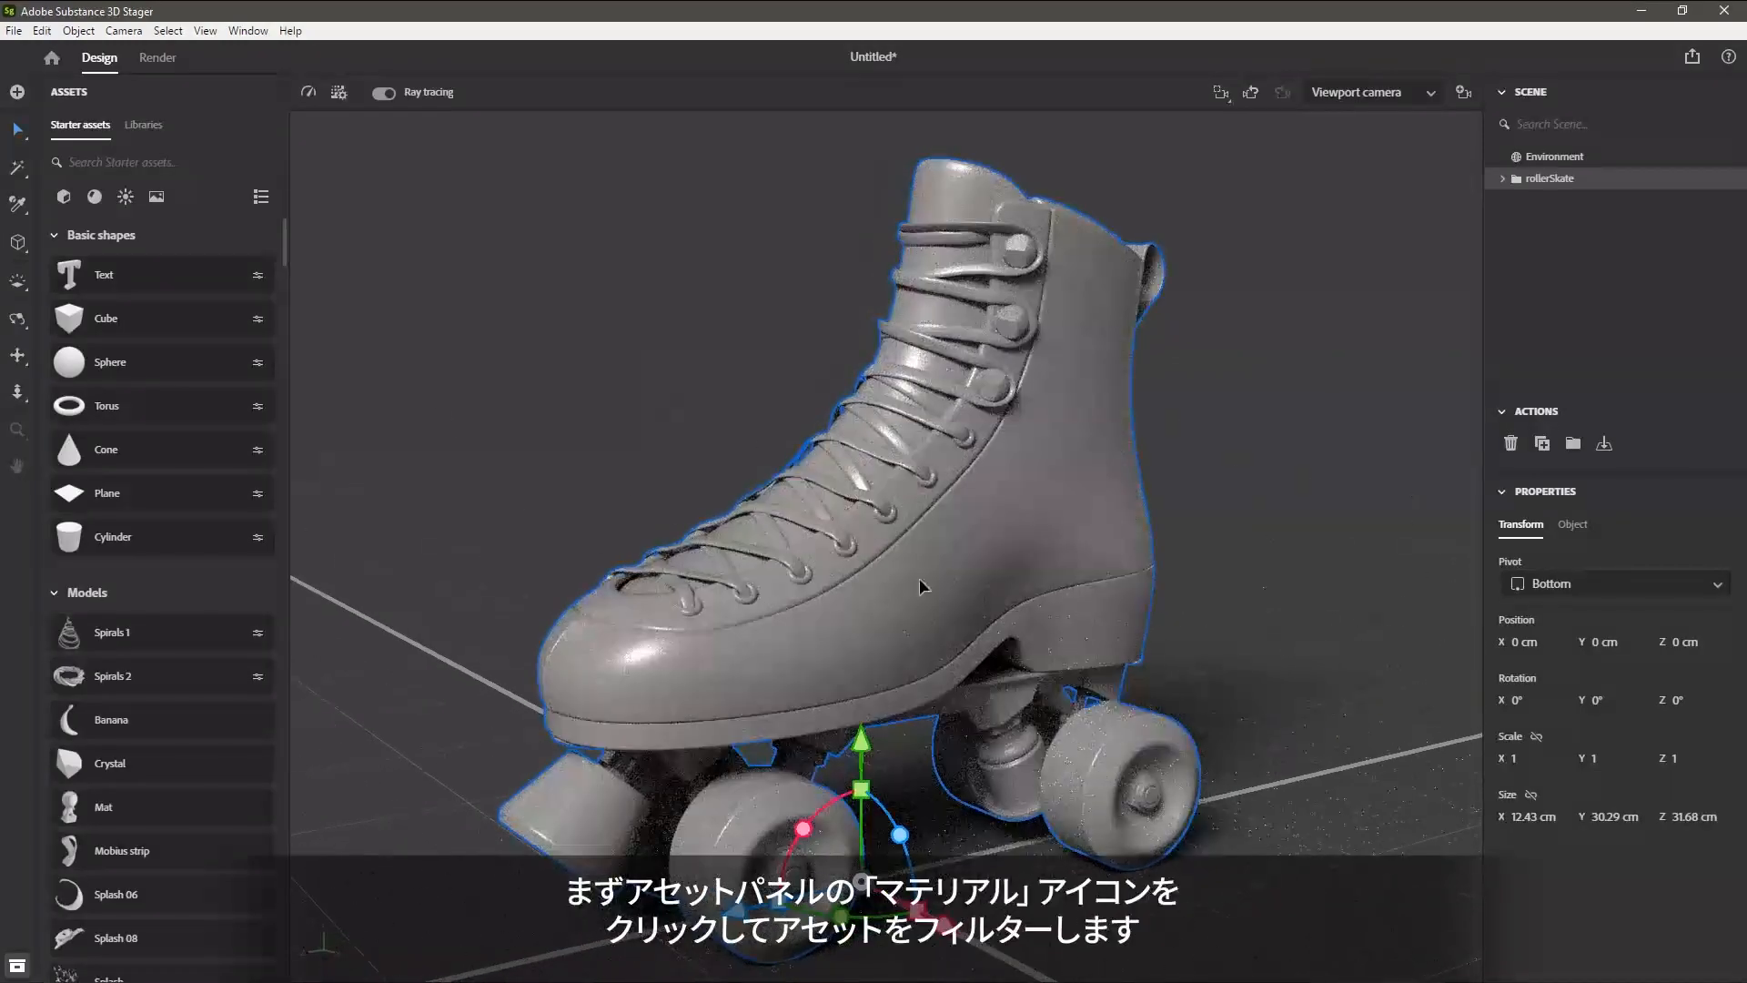
left_click(95, 198)
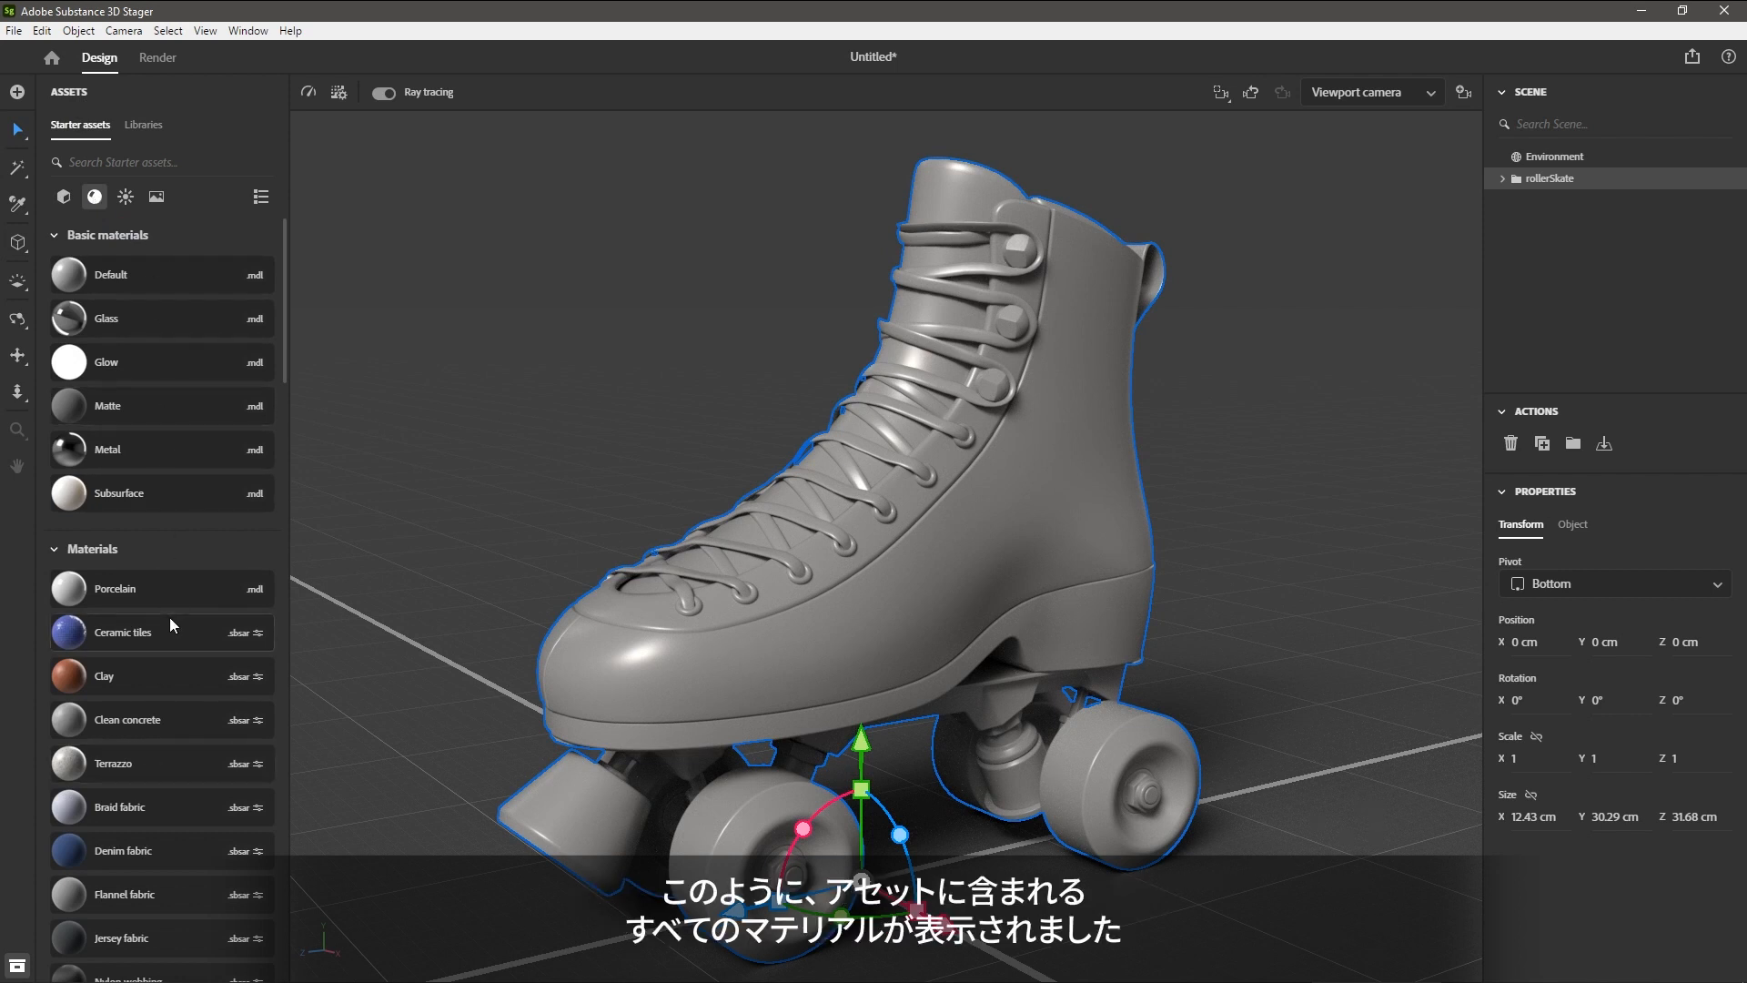
left_click(176, 161)
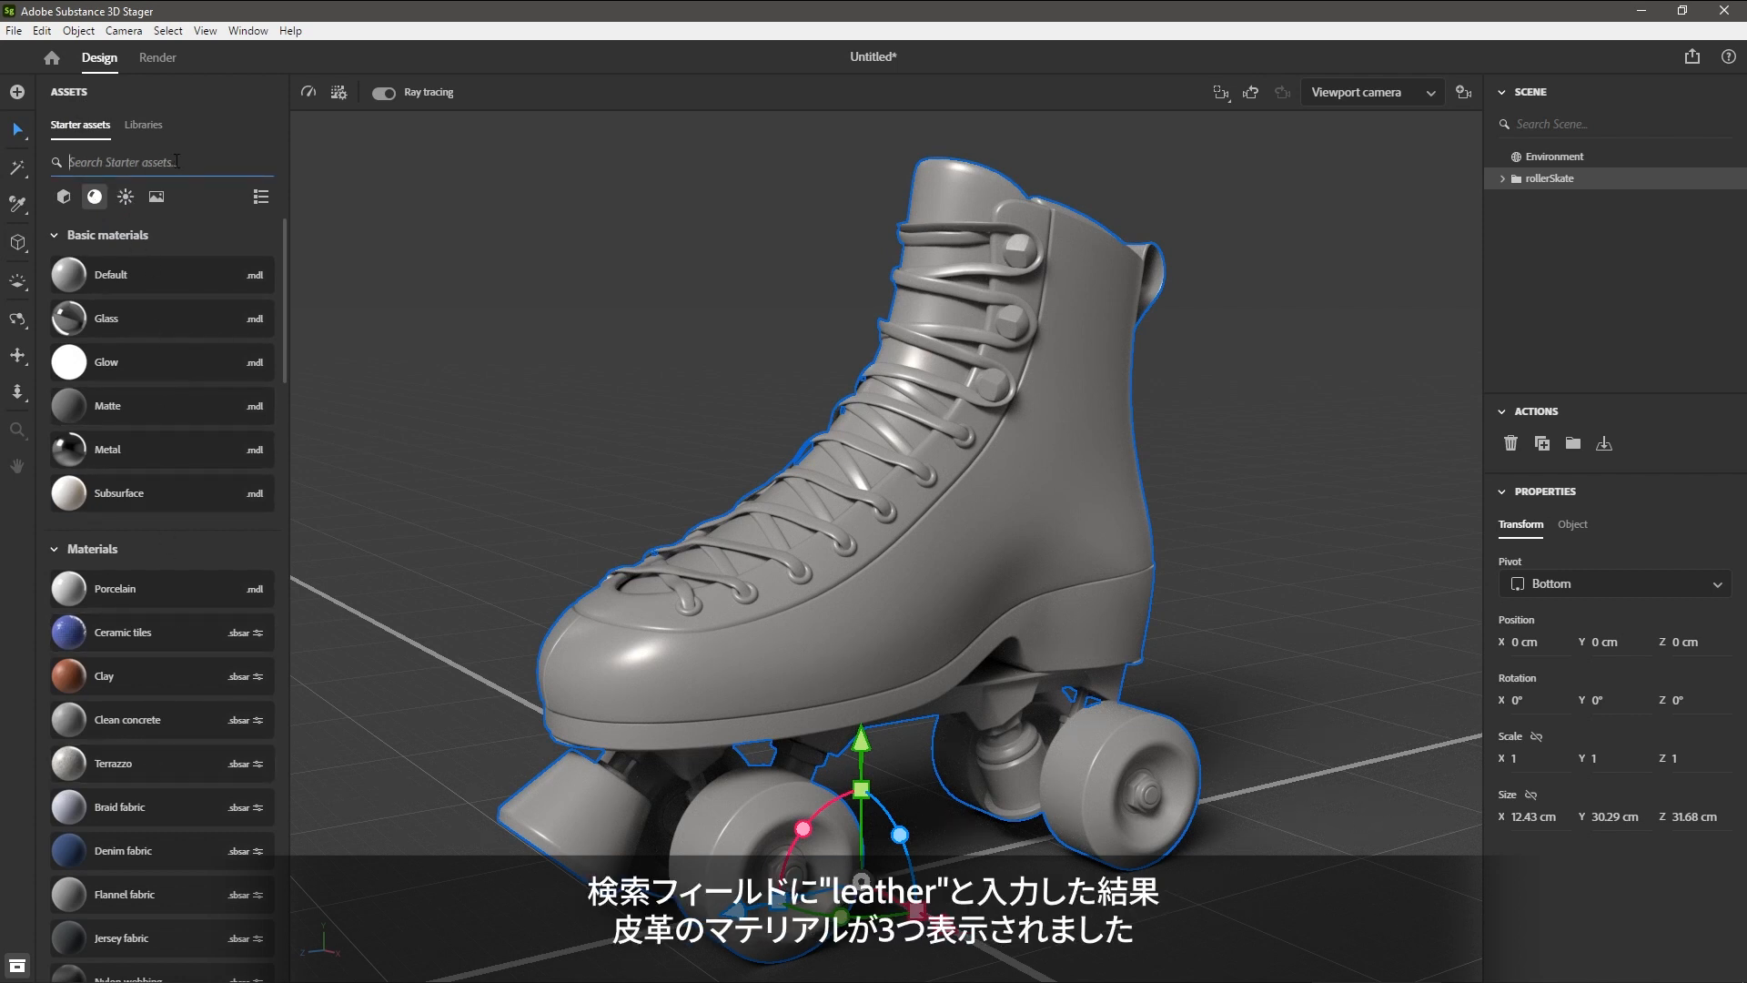
type("leather")
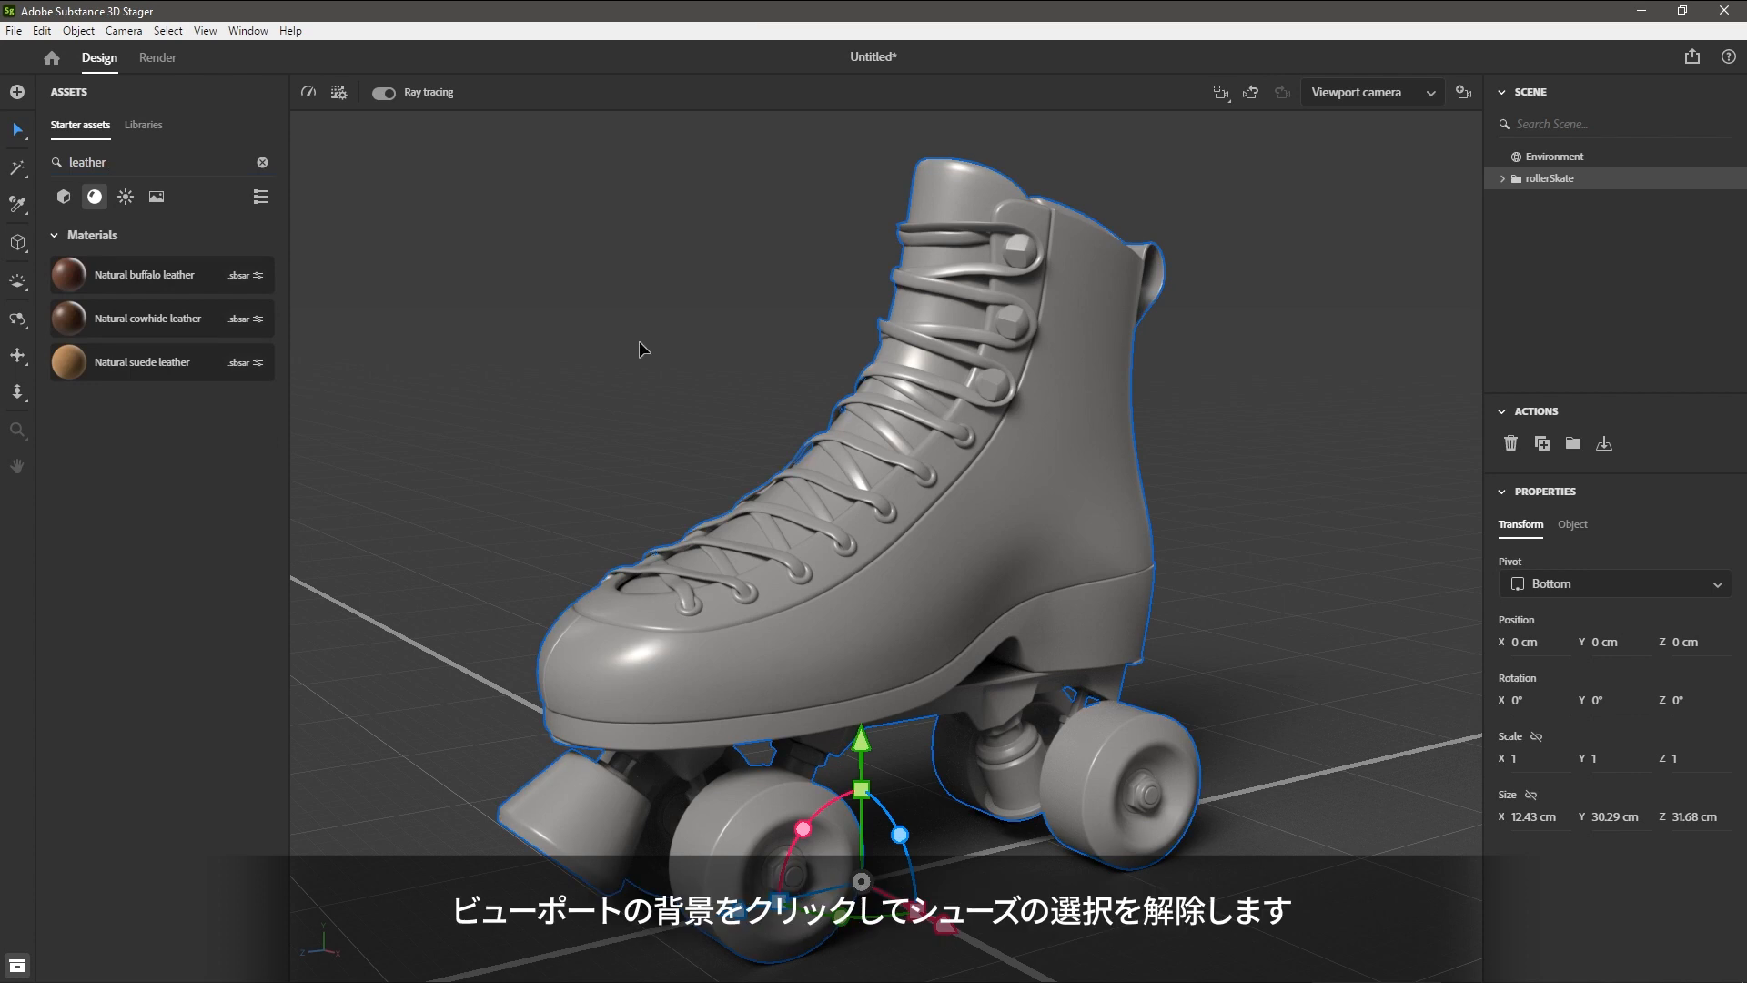
Deselect the skate, apply Natural cowhide leather to the Upper_Left part of the boot, and set the material's repeat to 2.
left_click(608, 327)
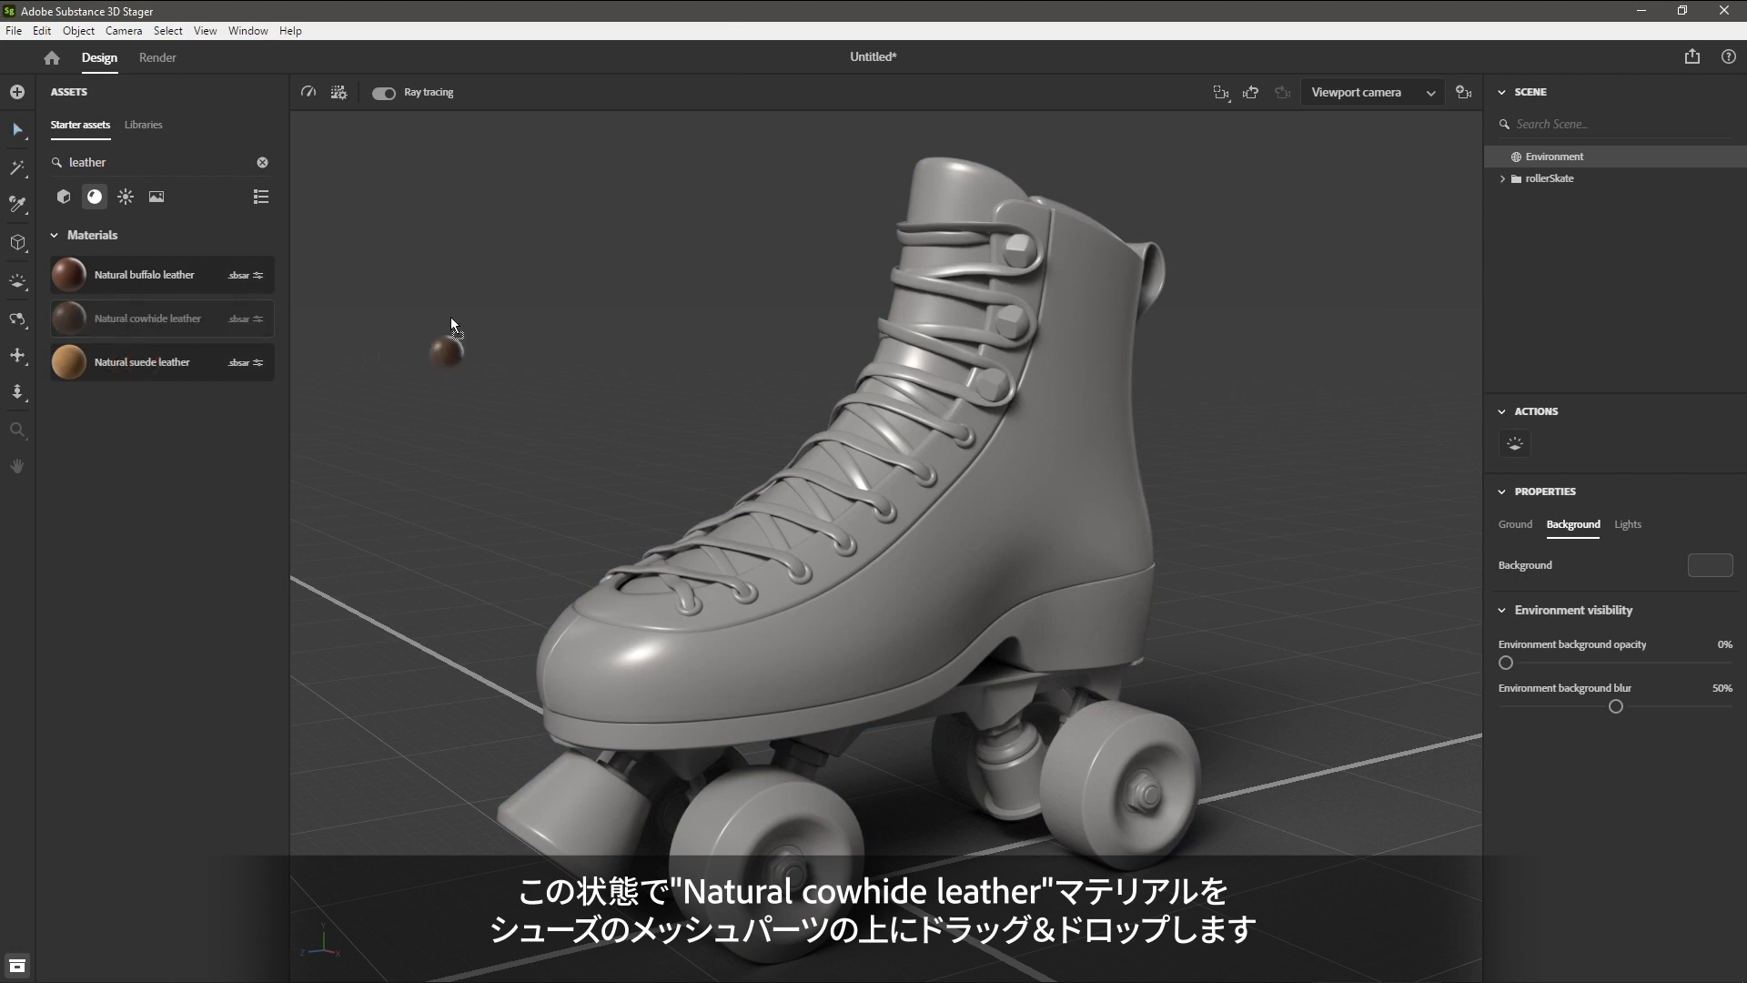
left_click_drag(906, 262, 1070, 456)
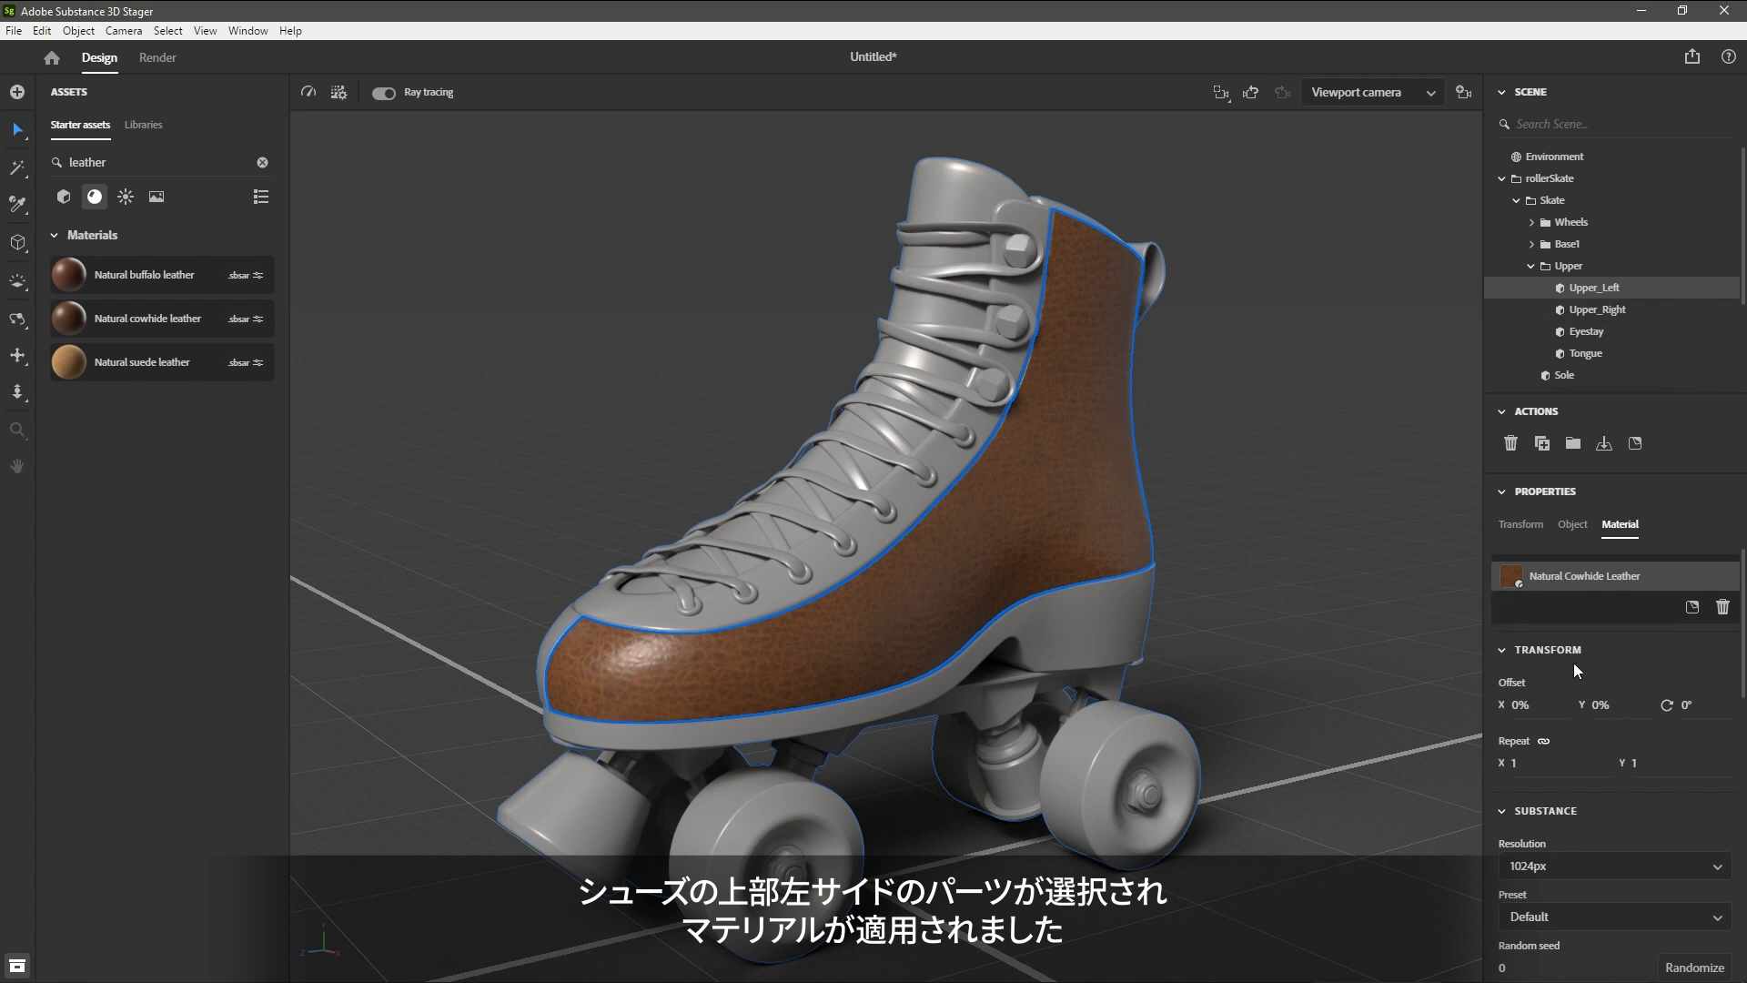
scroll(1576, 679, "down", 1)
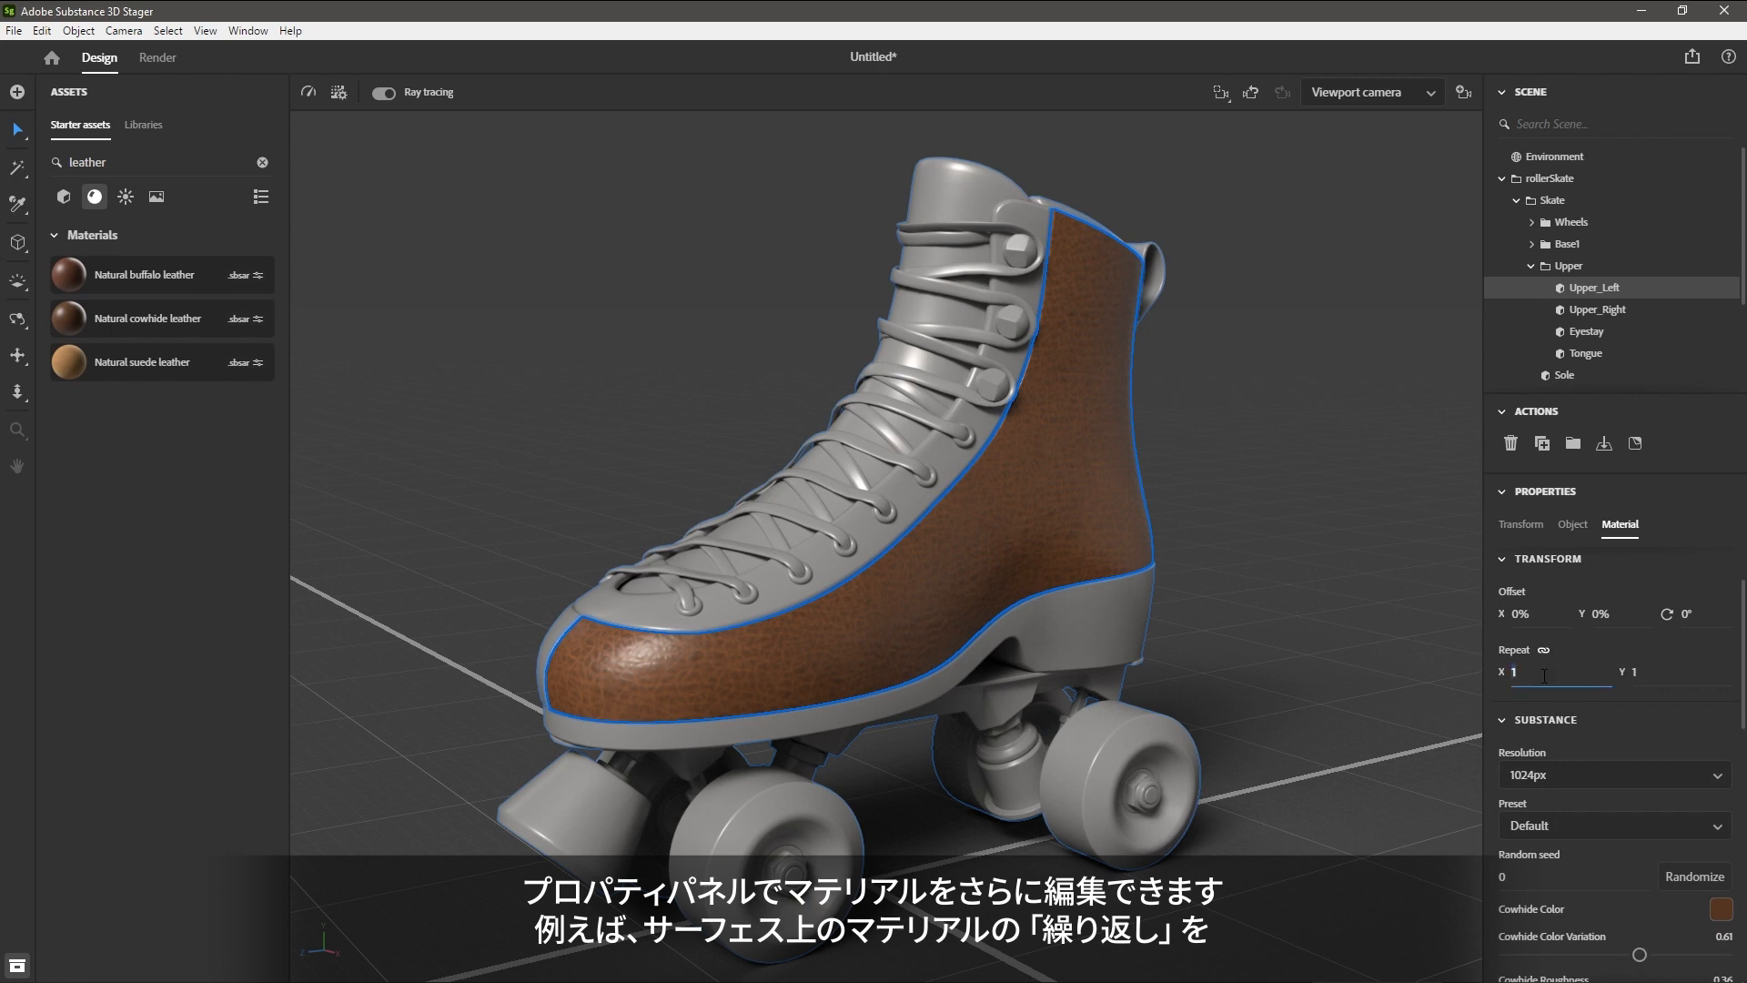
type("2")
key("Return")
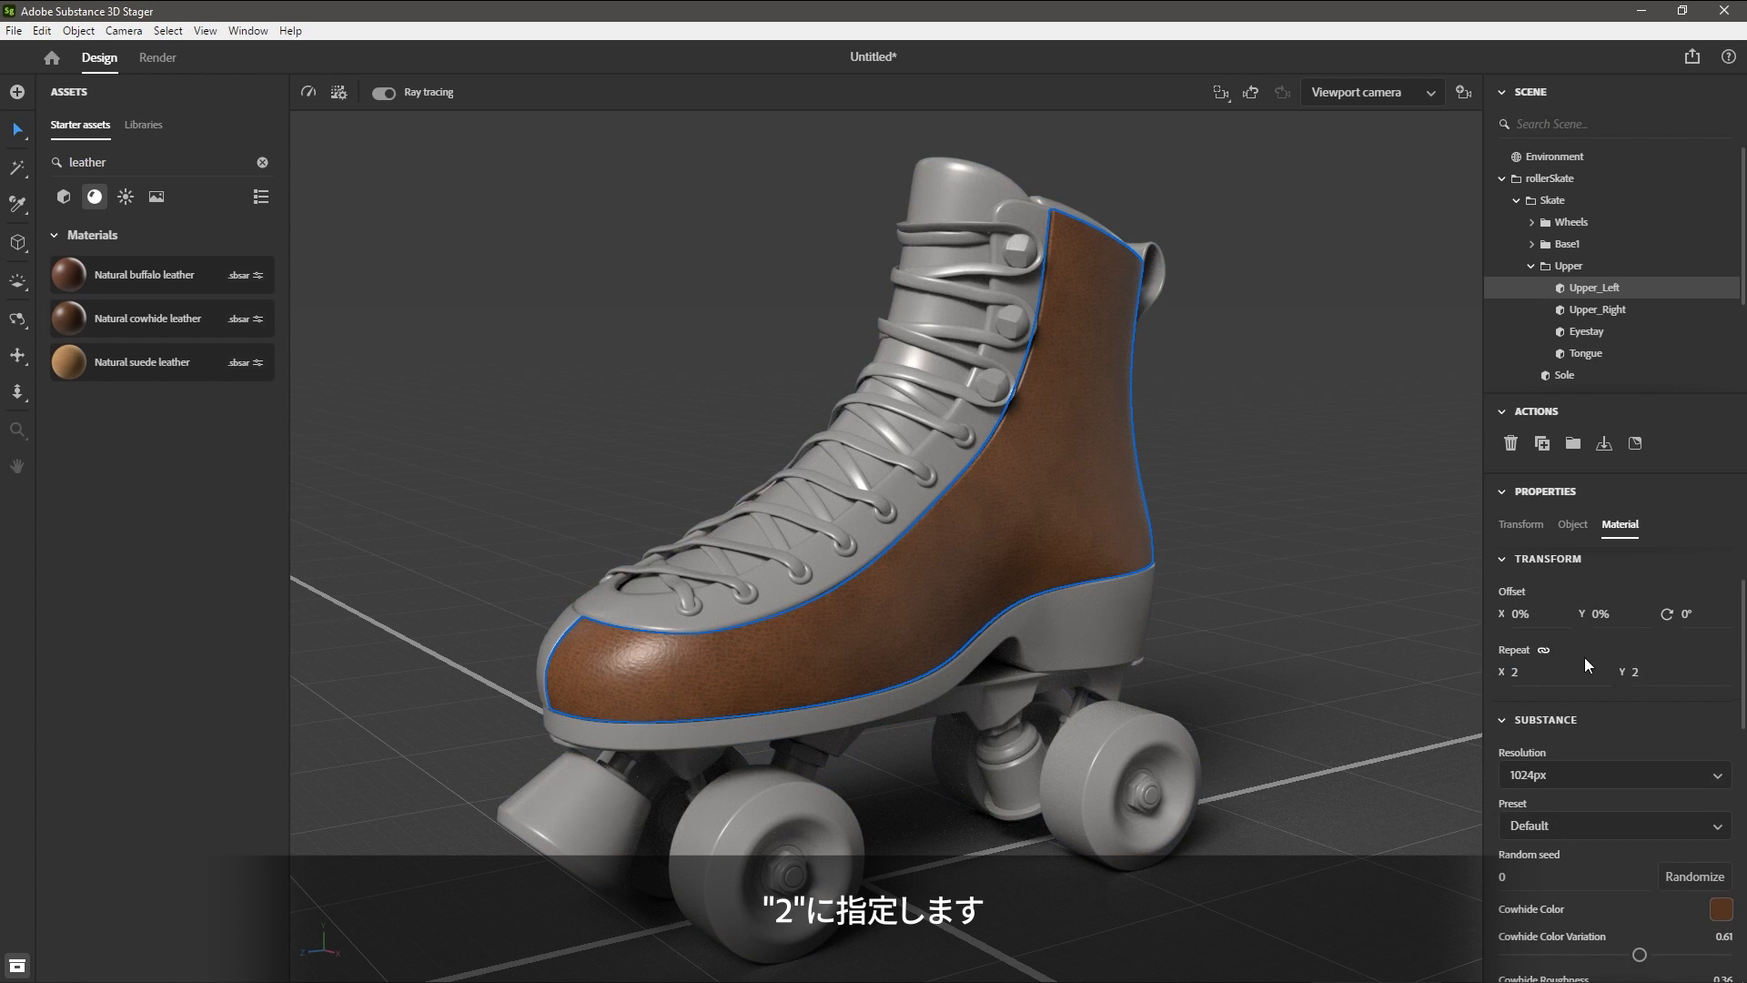
Change the Cowhide Color of the Upper_Left leather to blue, hex 056987.
scroll(1585, 657, "down", 3)
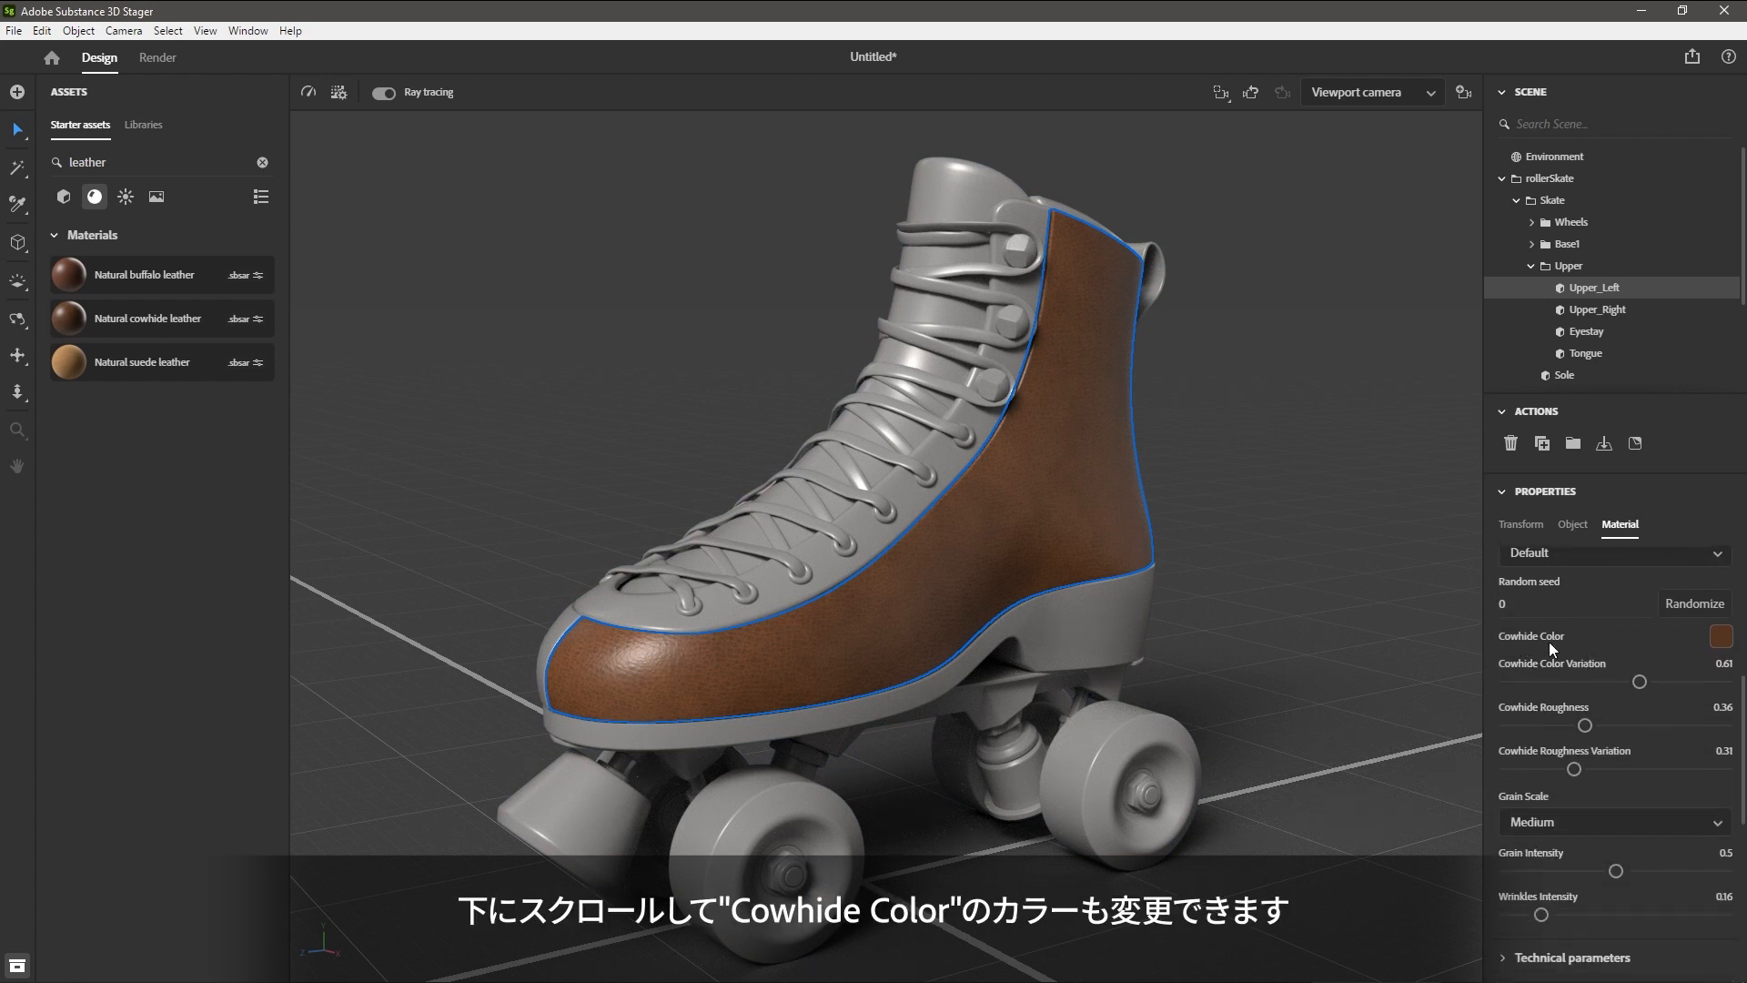
left_click(1719, 638)
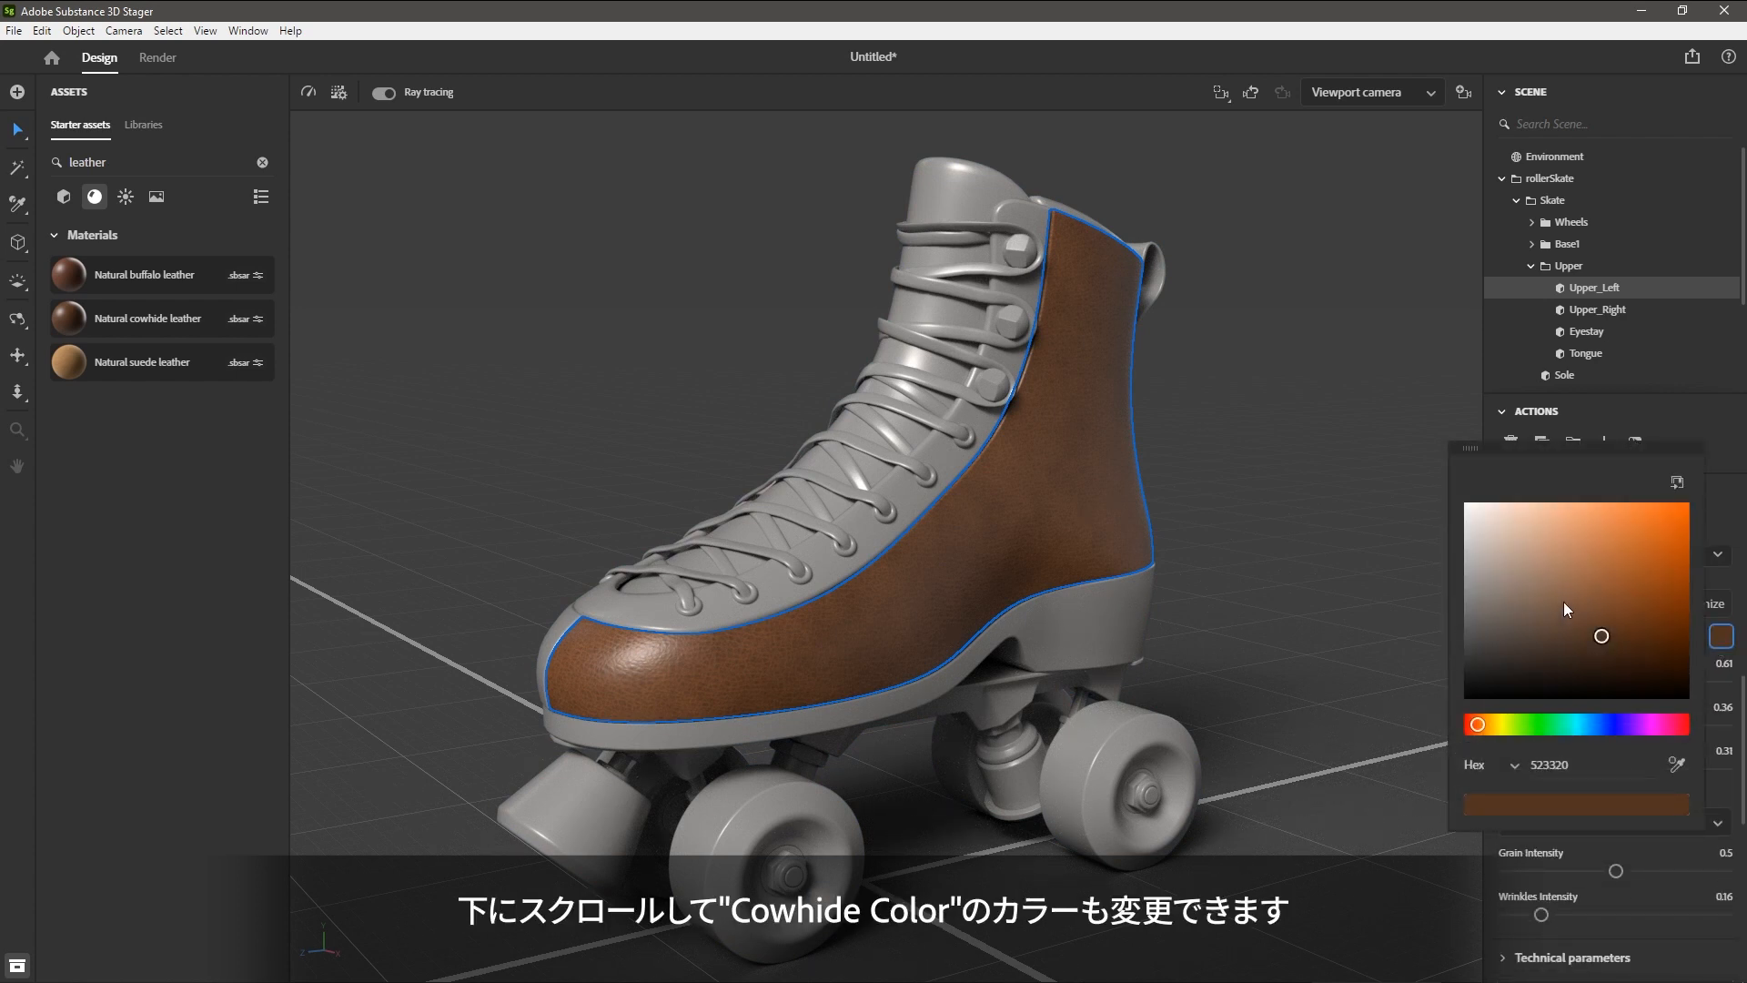
left_click_drag(1493, 725, 1597, 724)
left_click_drag(1667, 604, 1679, 595)
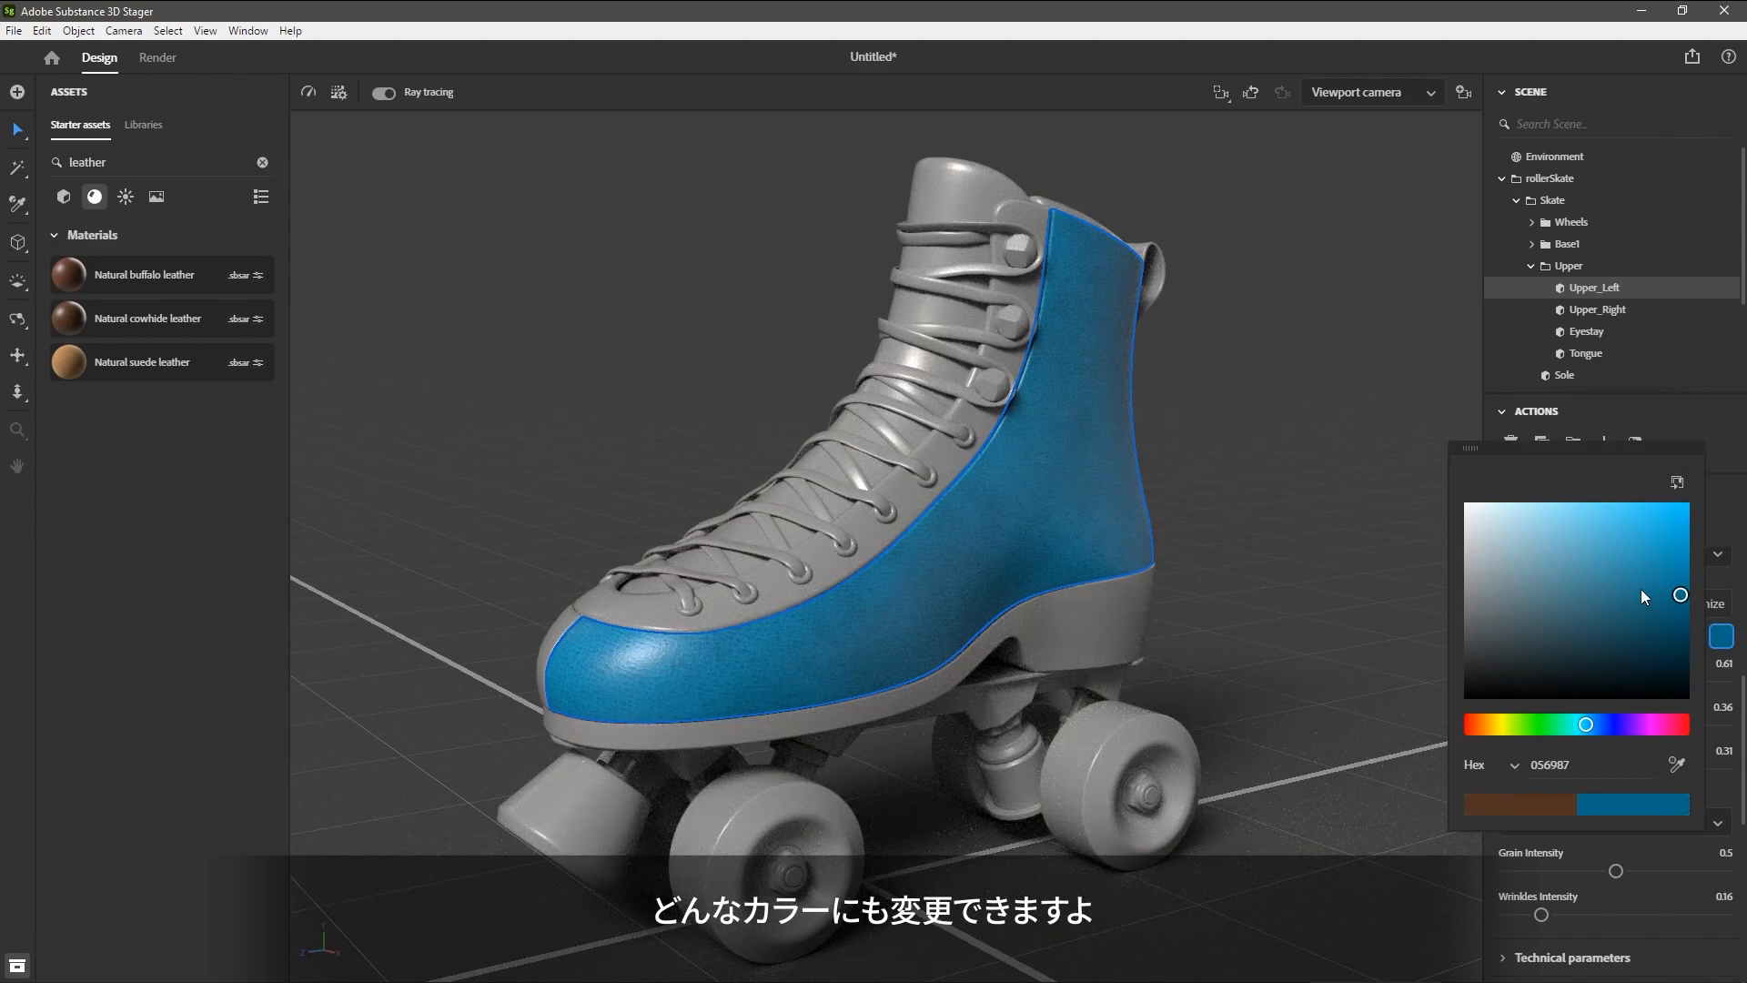
left_click(1718, 491)
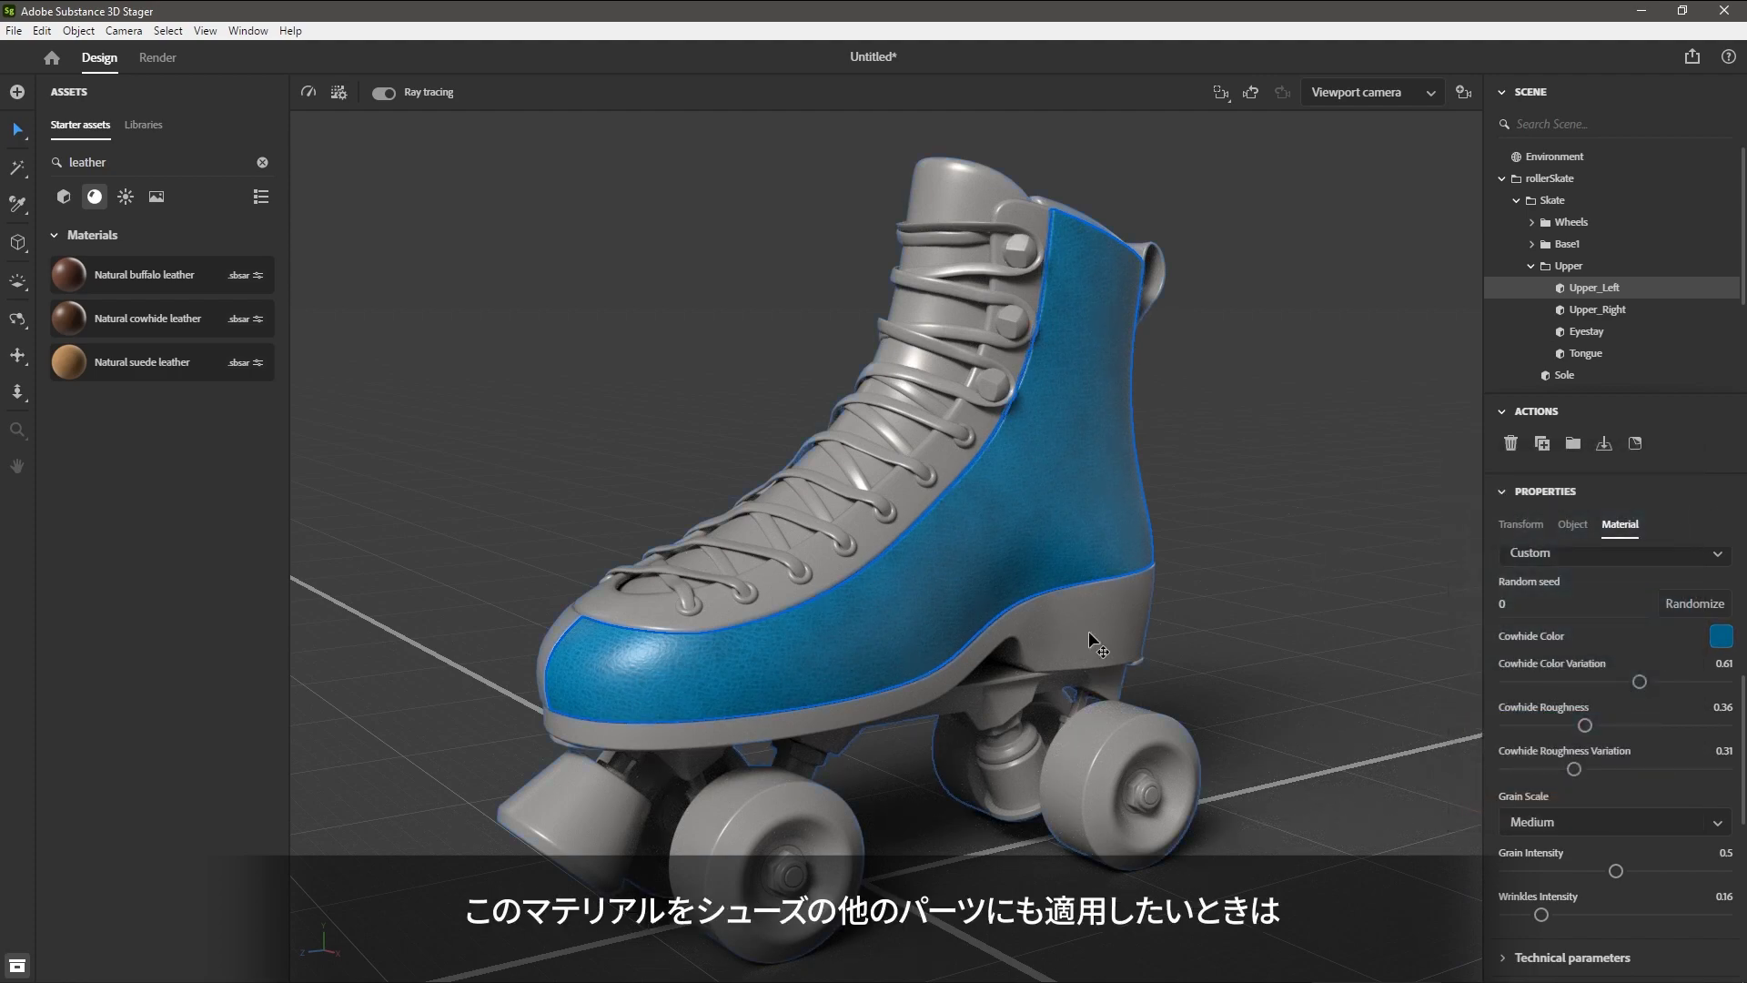
Sample the blue cowhide leather from the boot's side with the Sampler tool and apply it to the tongue.
middle_click_drag(1029, 537, 1089, 562)
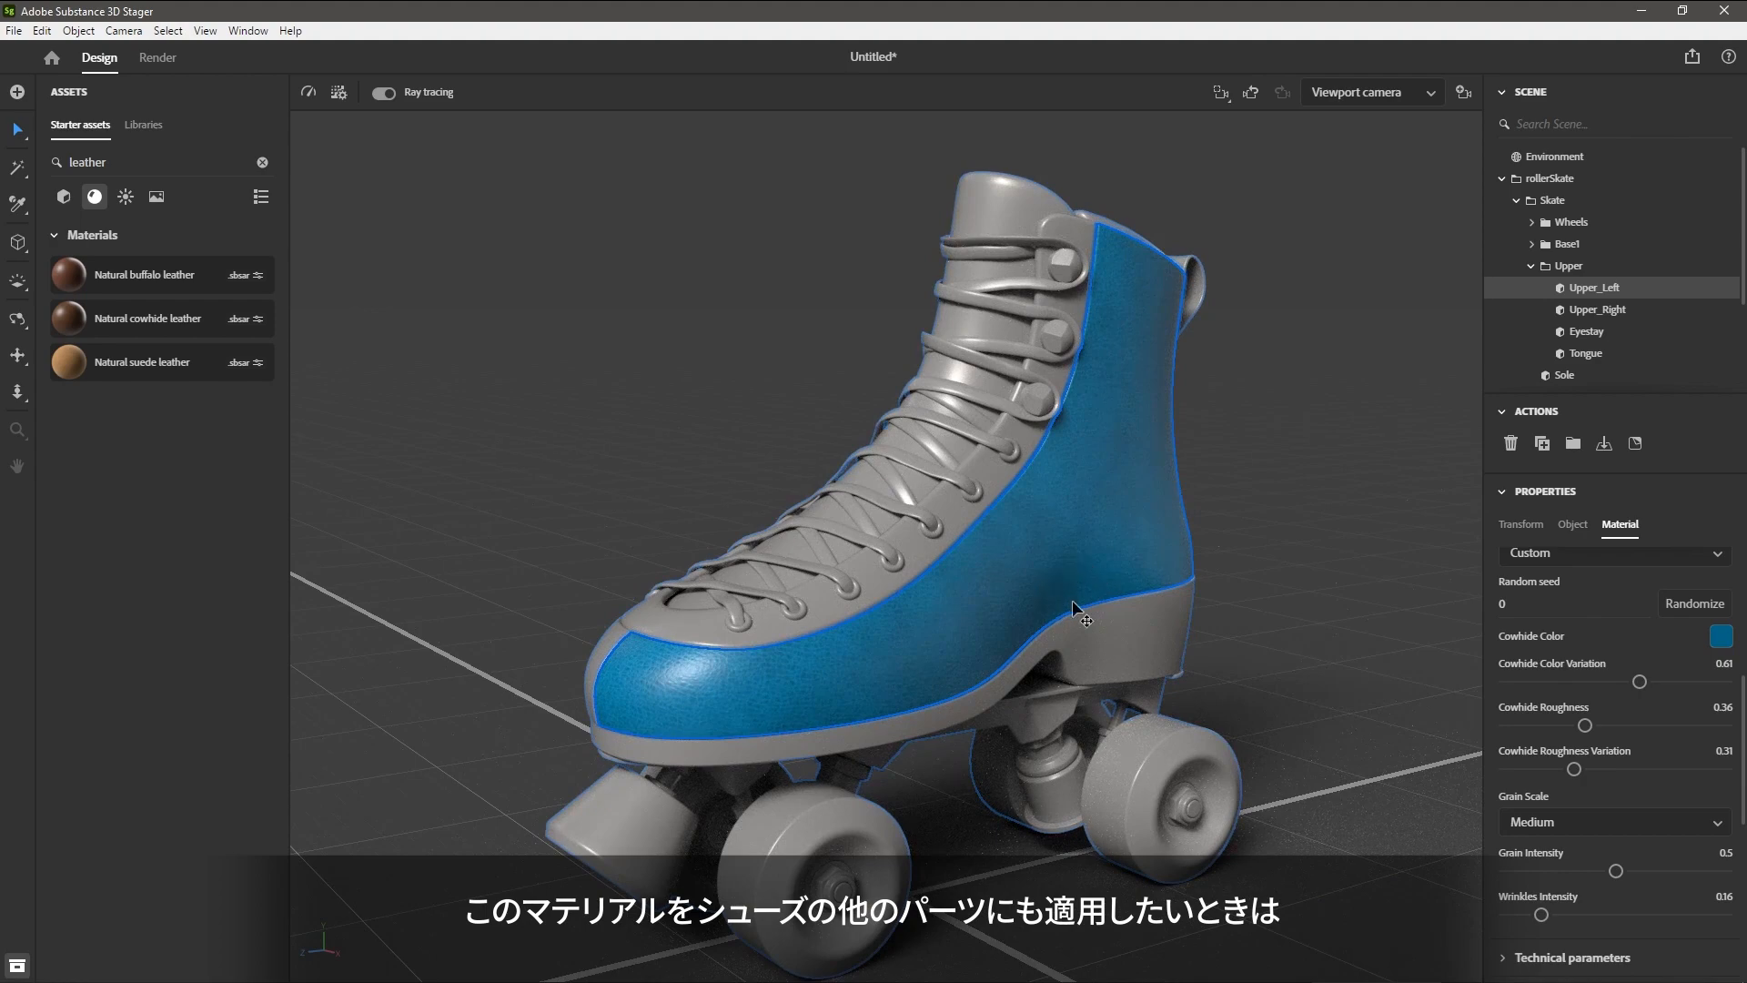
scroll(1066, 571, "down", 3)
right_click_drag(1066, 570, 1060, 560)
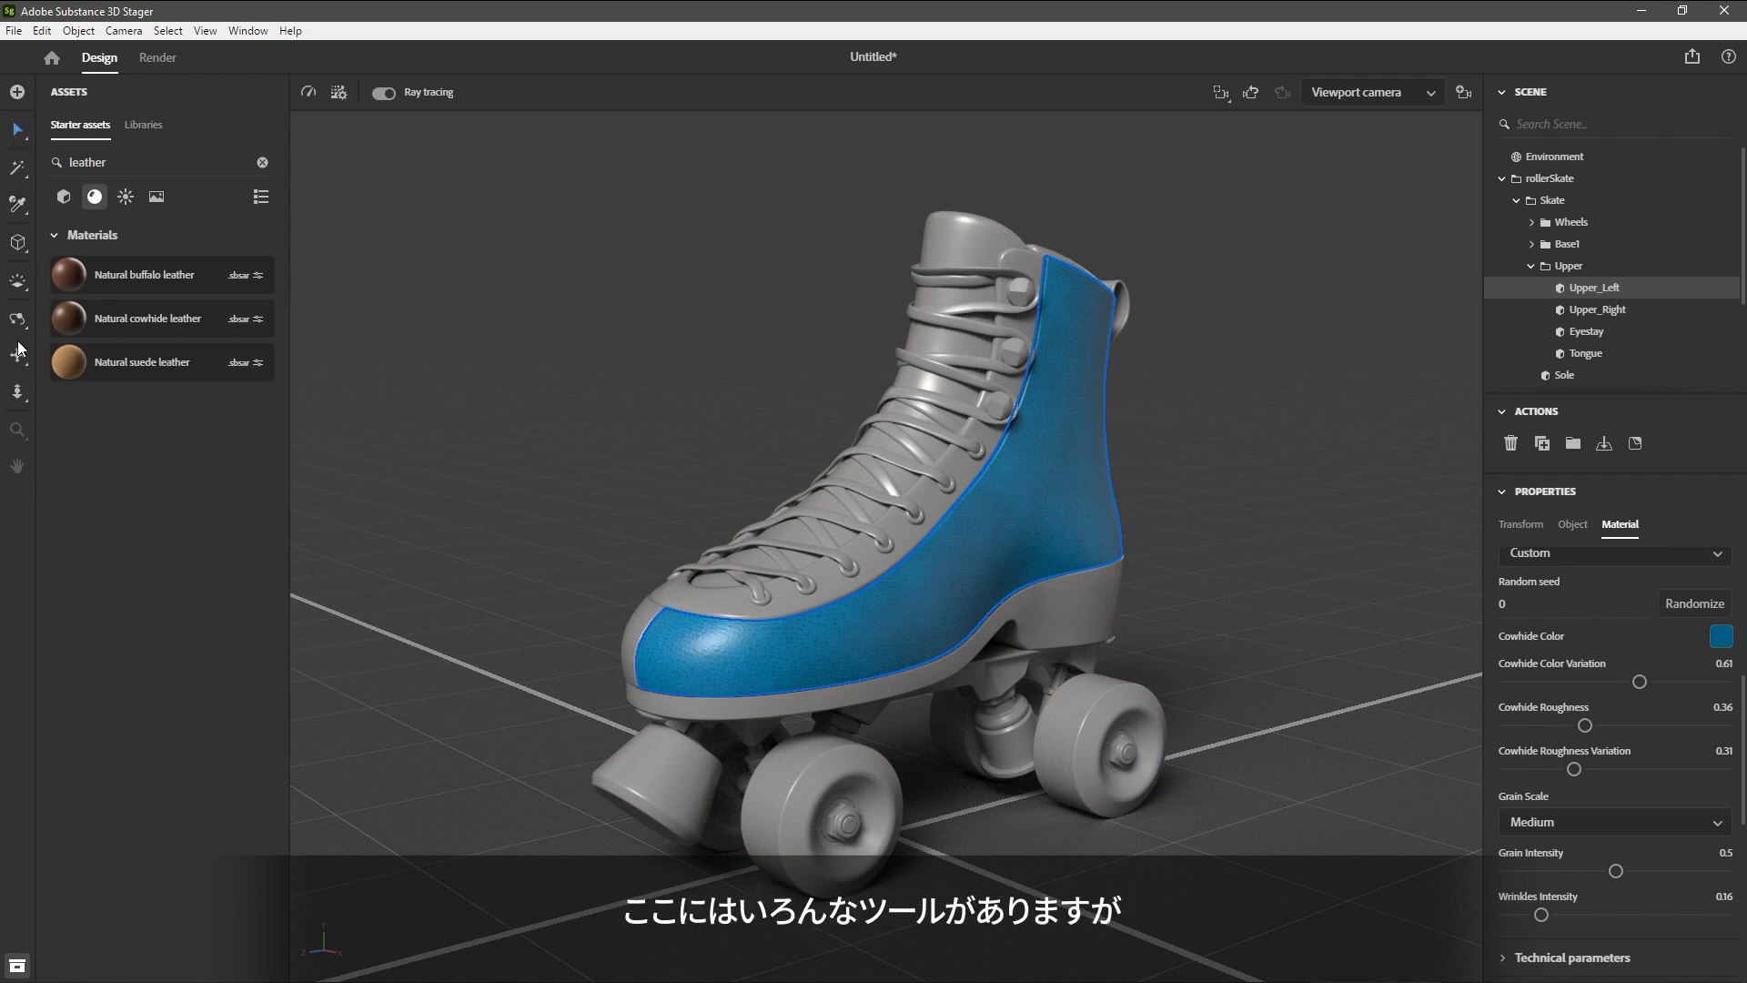
left_click(16, 211)
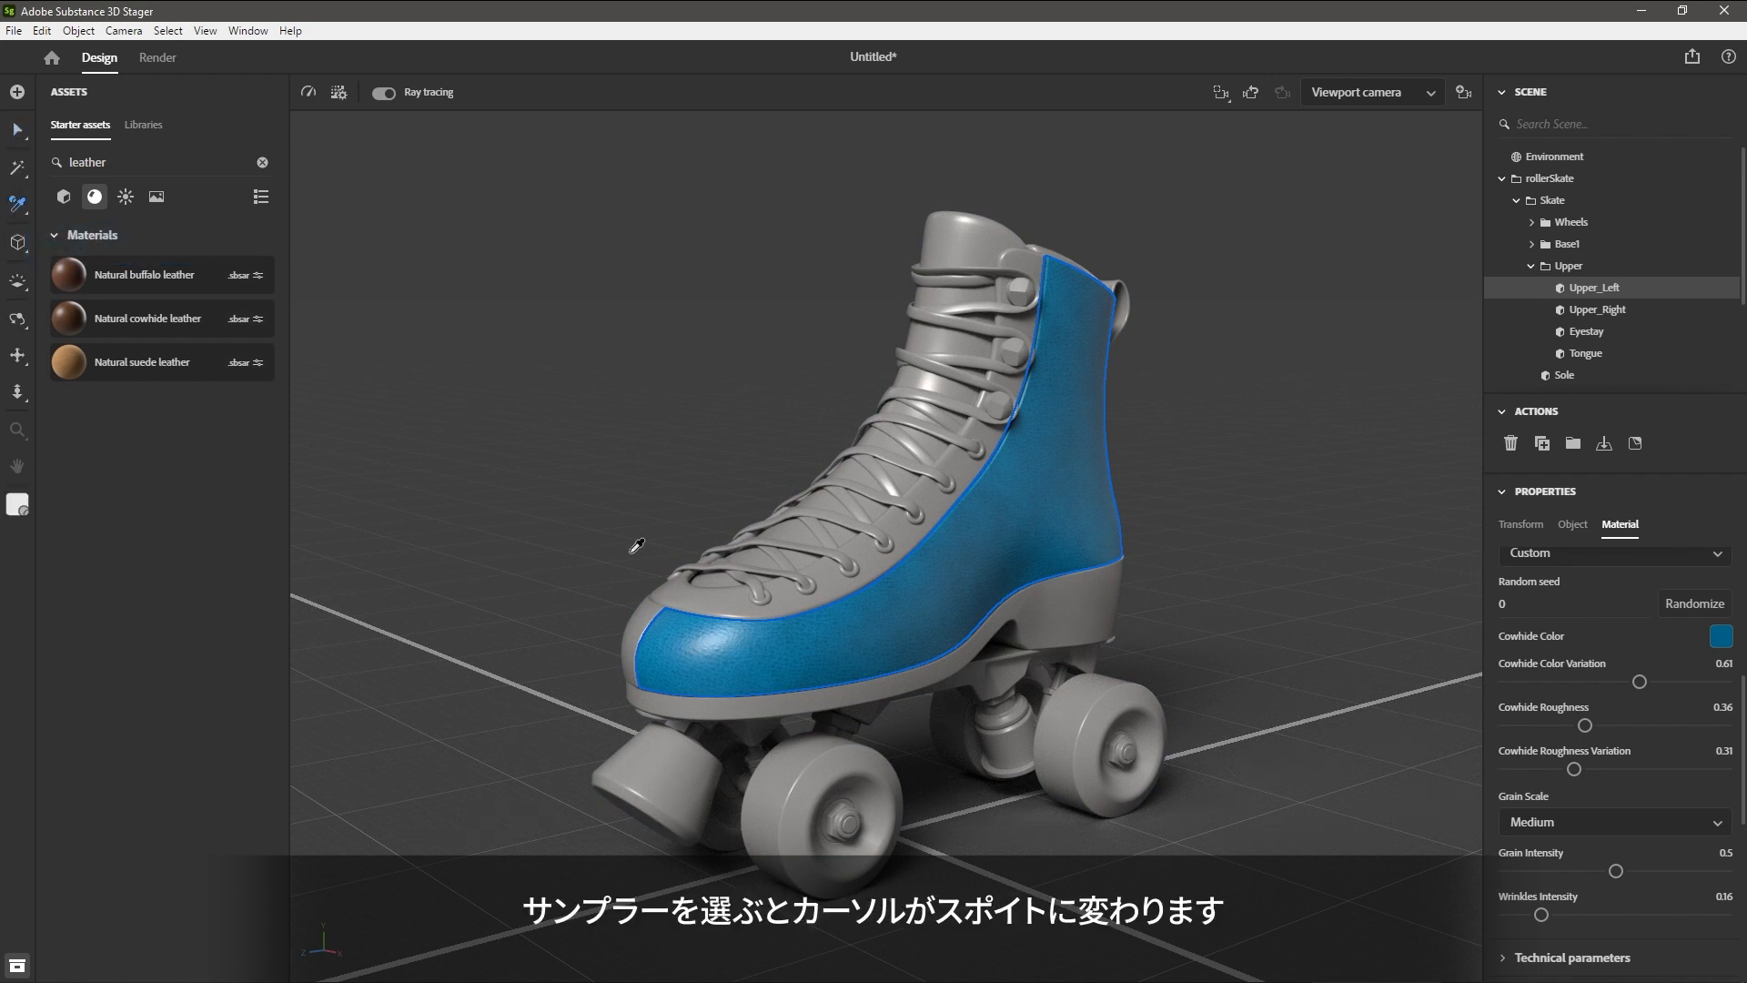
left_click(1079, 389)
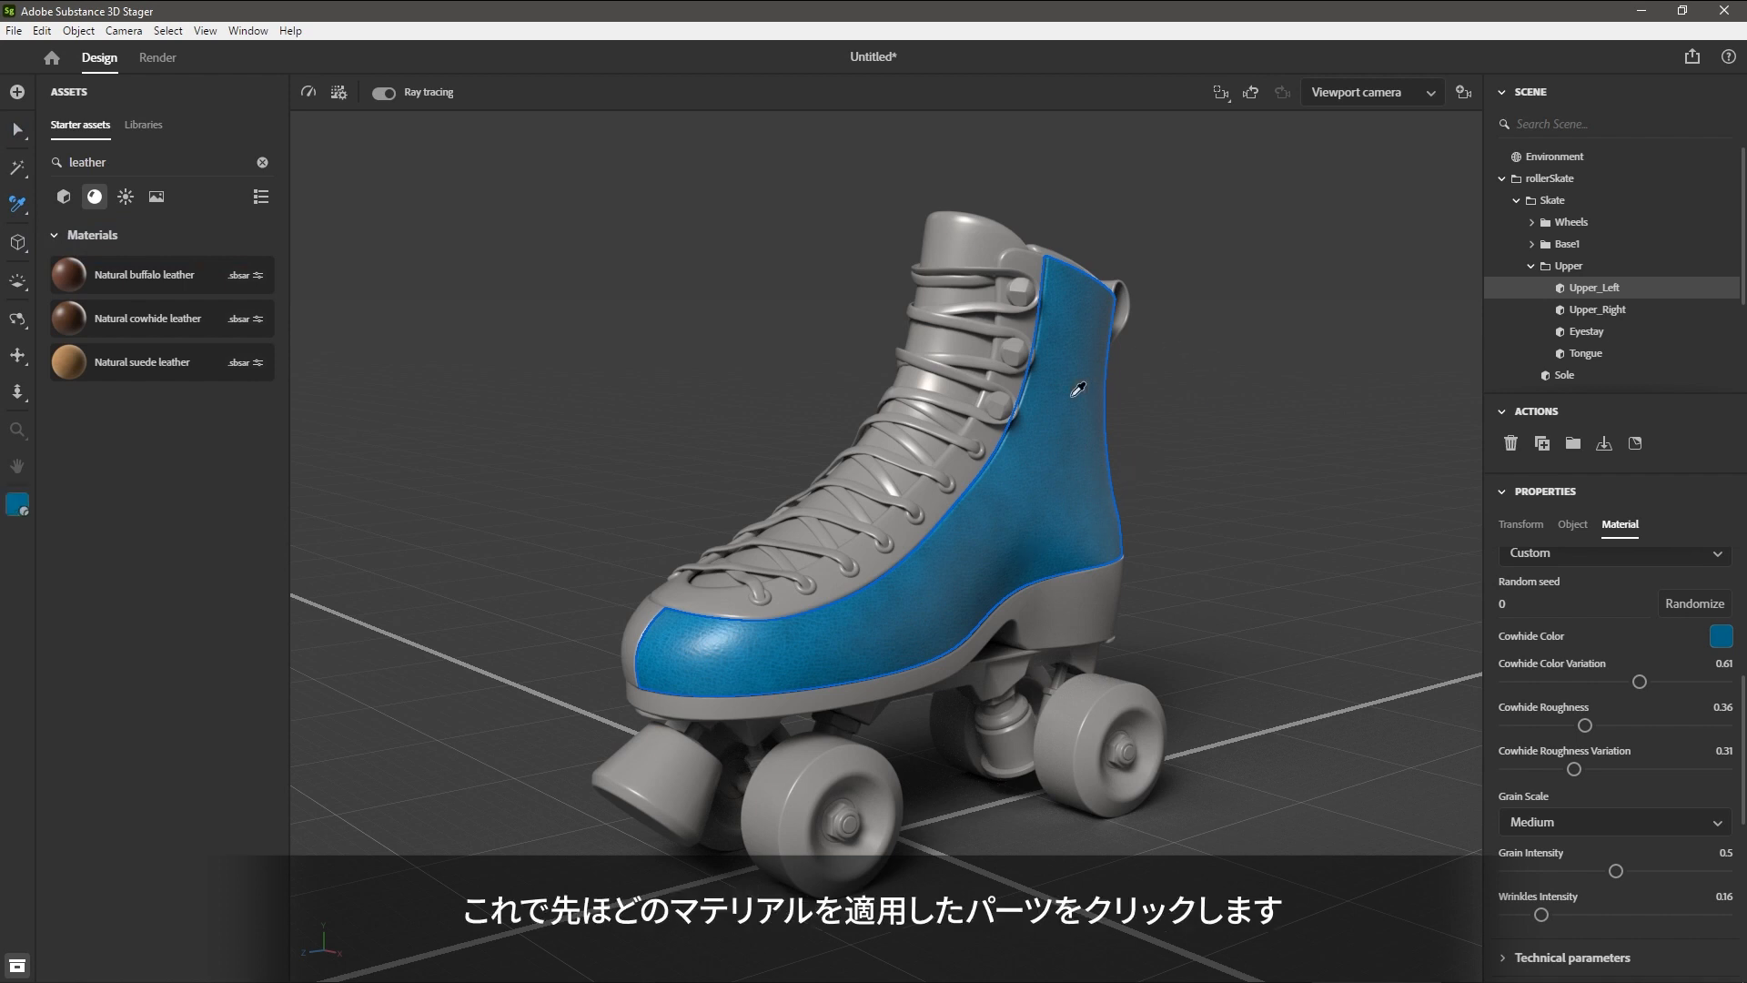
key("shift")
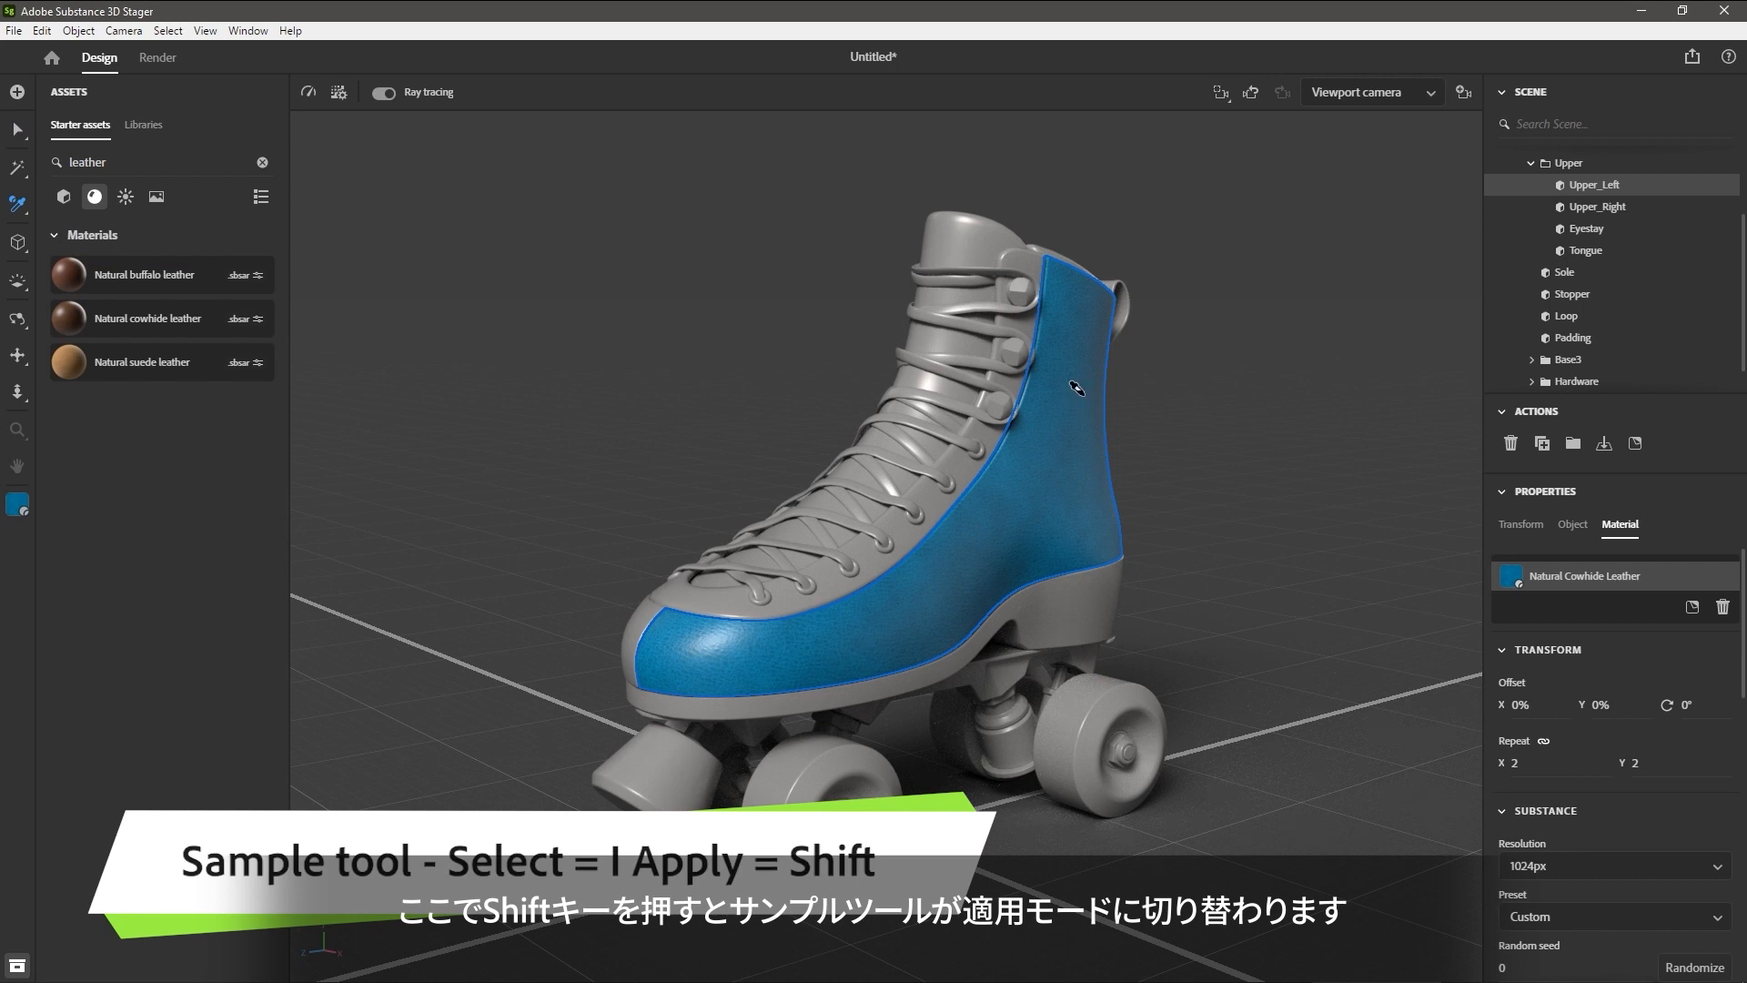
left_click(946, 236, "shift")
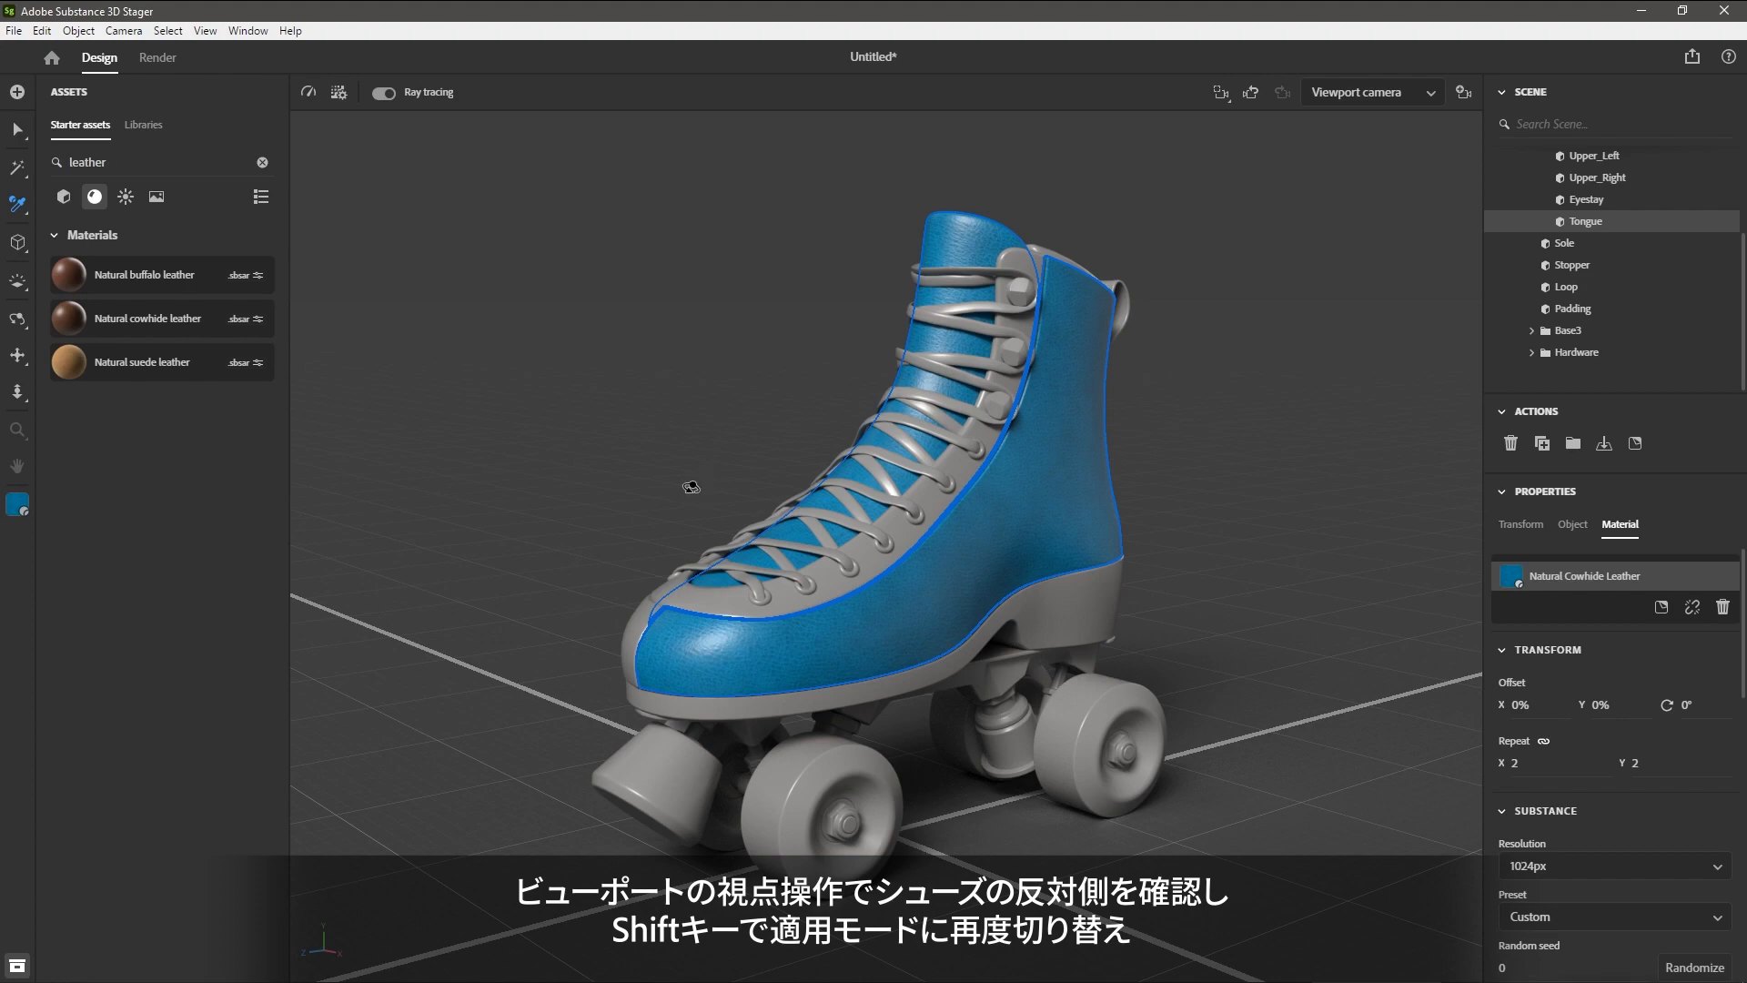
Apply the sampled blue leather to the Upper_Right part on the opposite side of the boot.
left_click_drag(669, 487, 1129, 489, "alt")
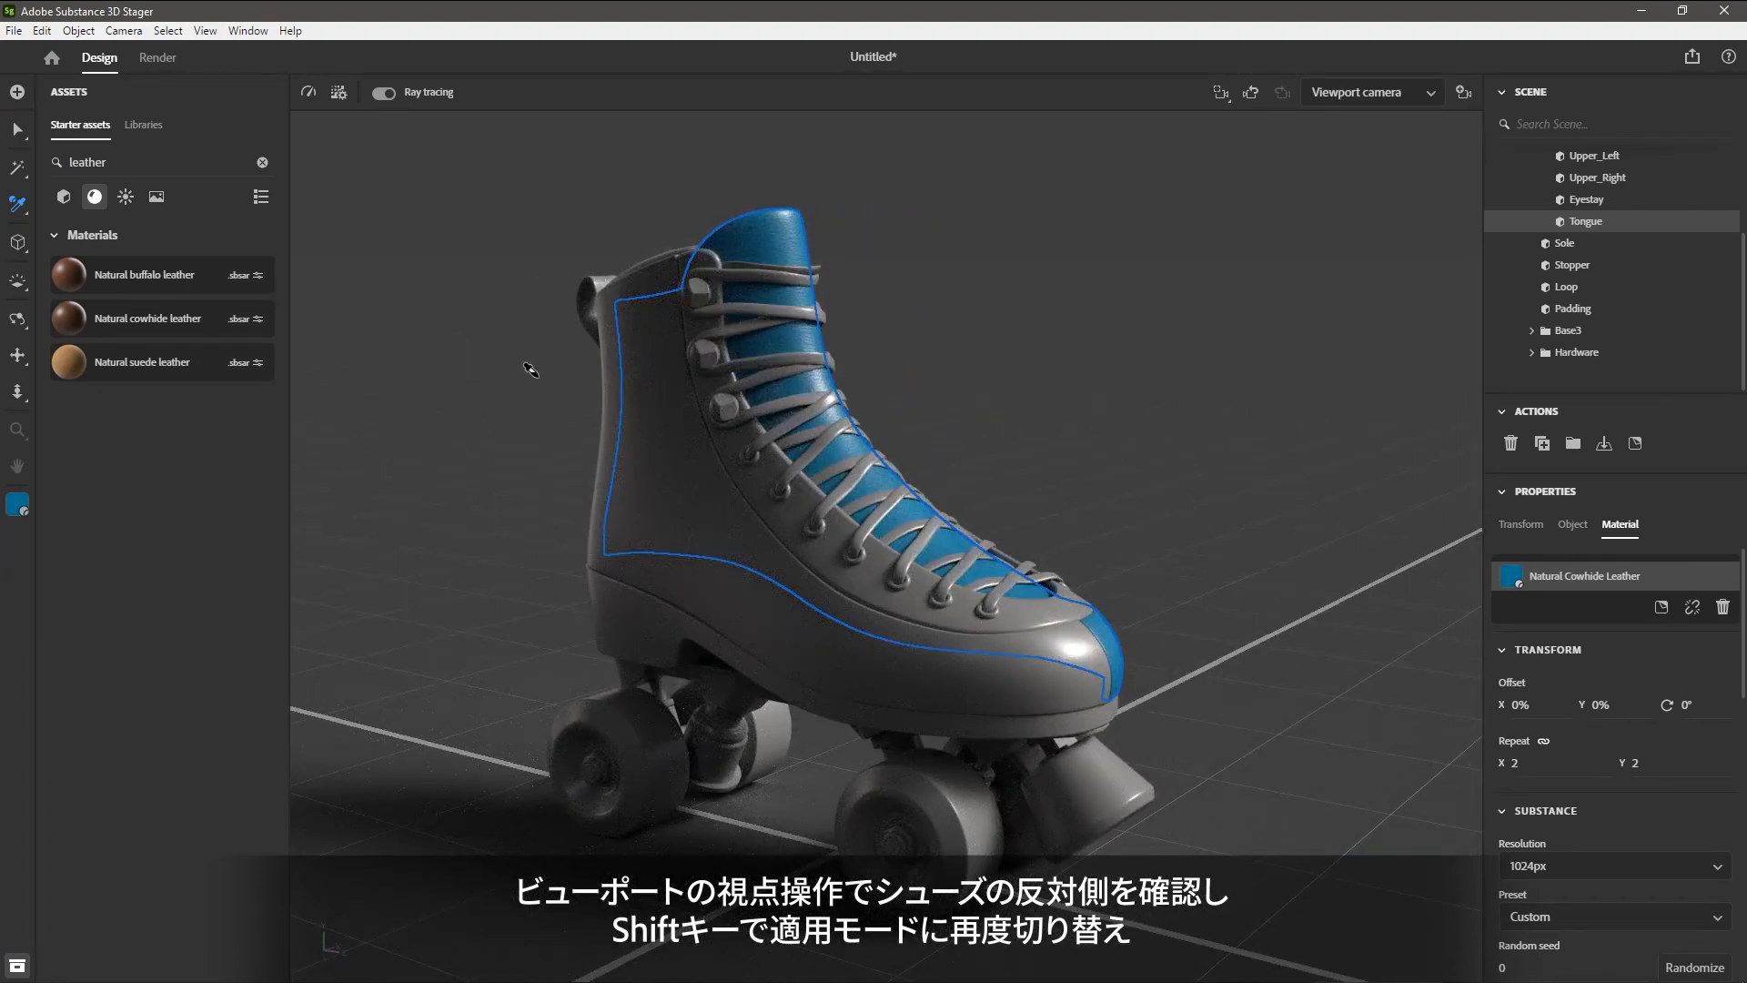
left_click(639, 367)
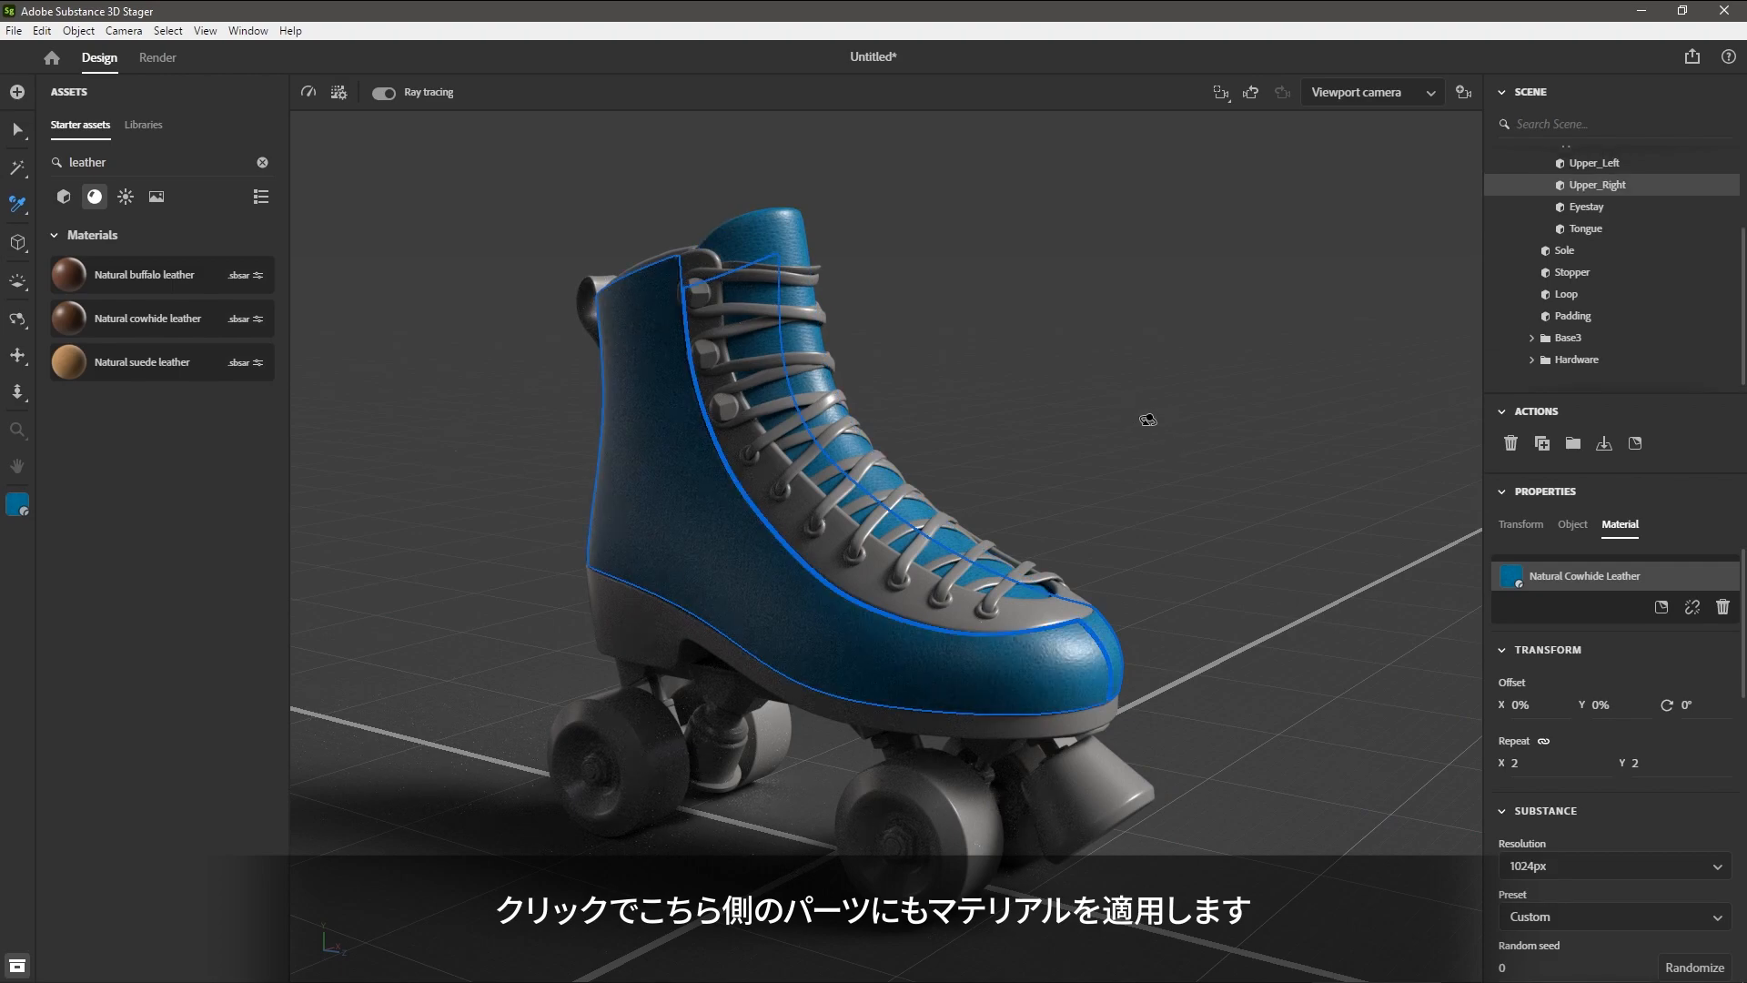
mouse_move(1151, 418)
left_mouse_down("alt")
mouse_move(970, 435)
mouse_move(756, 418)
mouse_move(749, 378)
left_mouse_up("alt")
middle_click_drag(749, 378, 761, 374, "alt")
left_click_drag(710, 379, 725, 385, "alt")
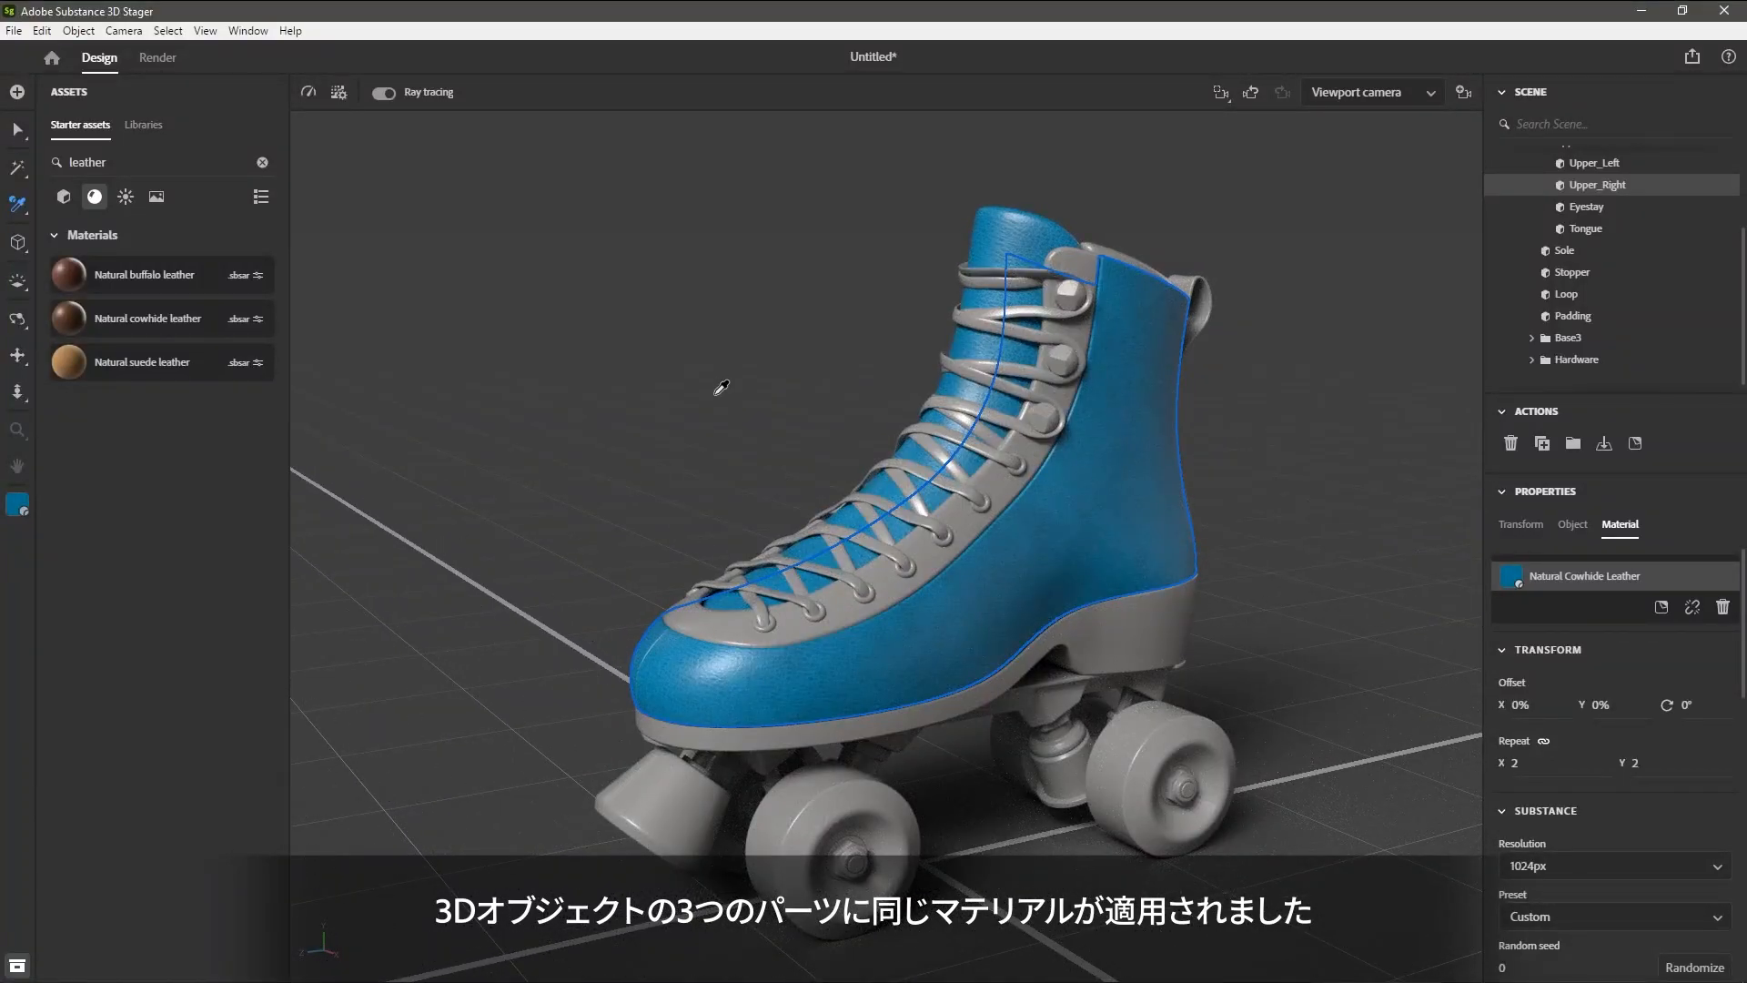
Apply a fresh Natural cowhide leather to the loop at the back of the boot and set its repeat to 2.
left_click_drag(1170, 409, 914, 428, "alt")
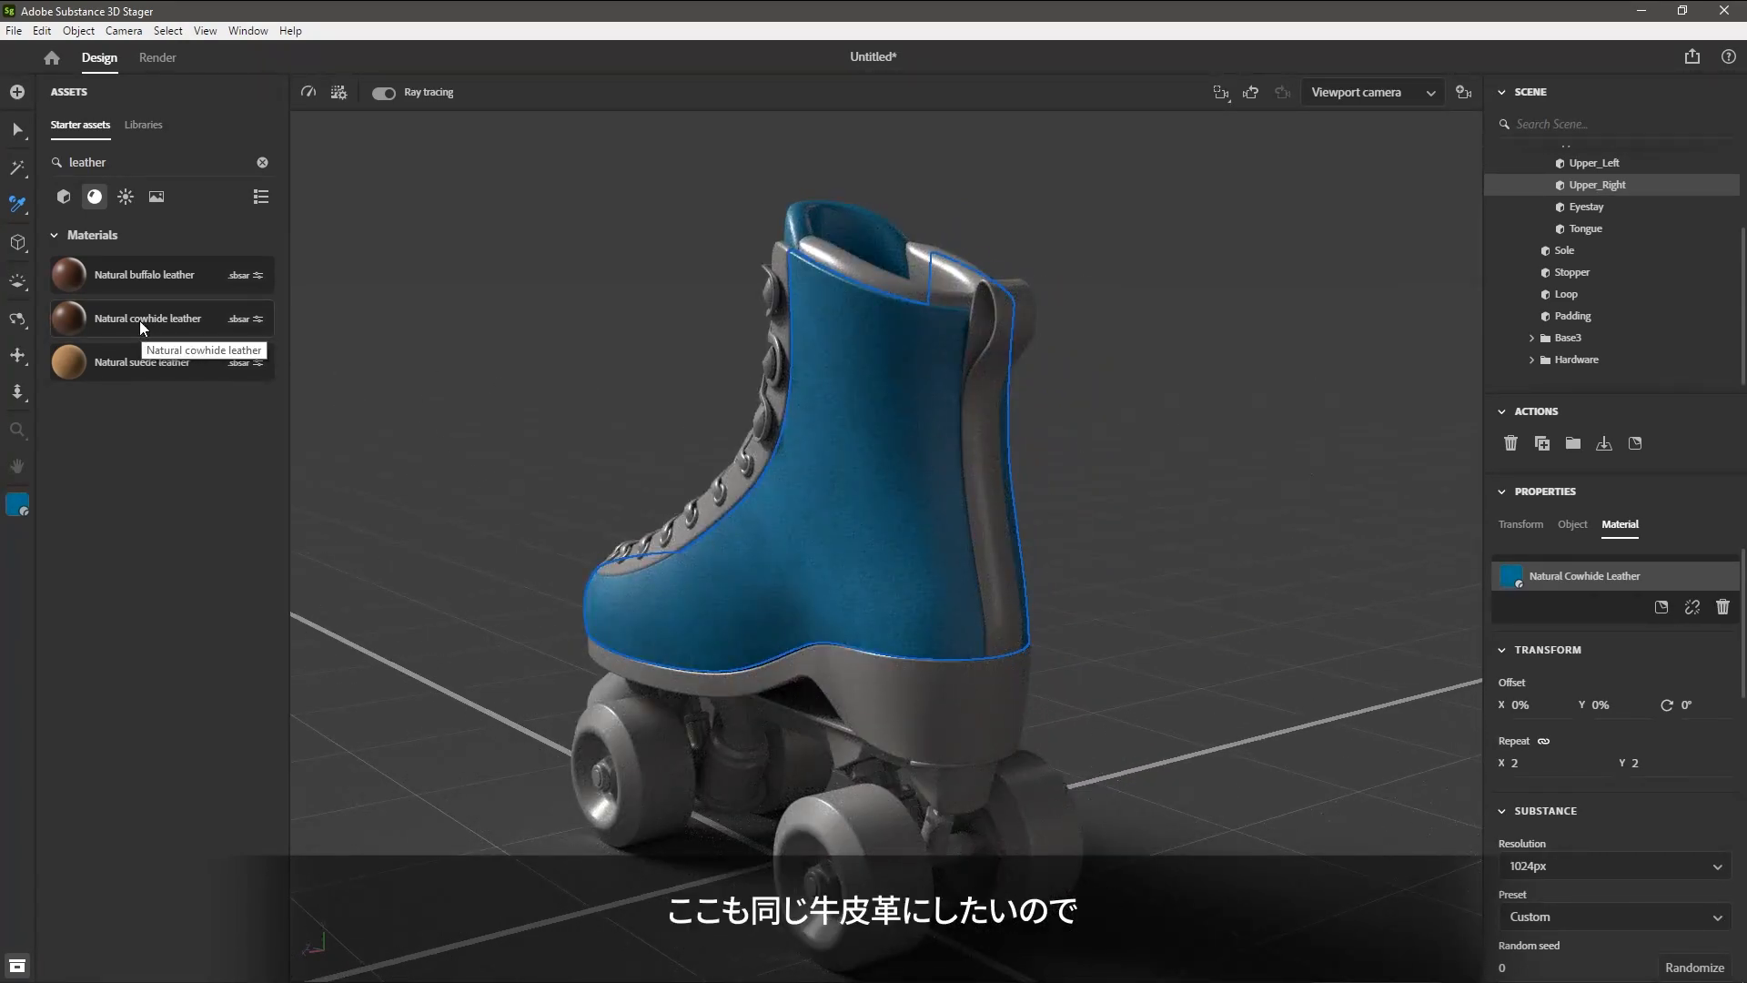
left_click_drag(155, 325, 1037, 324)
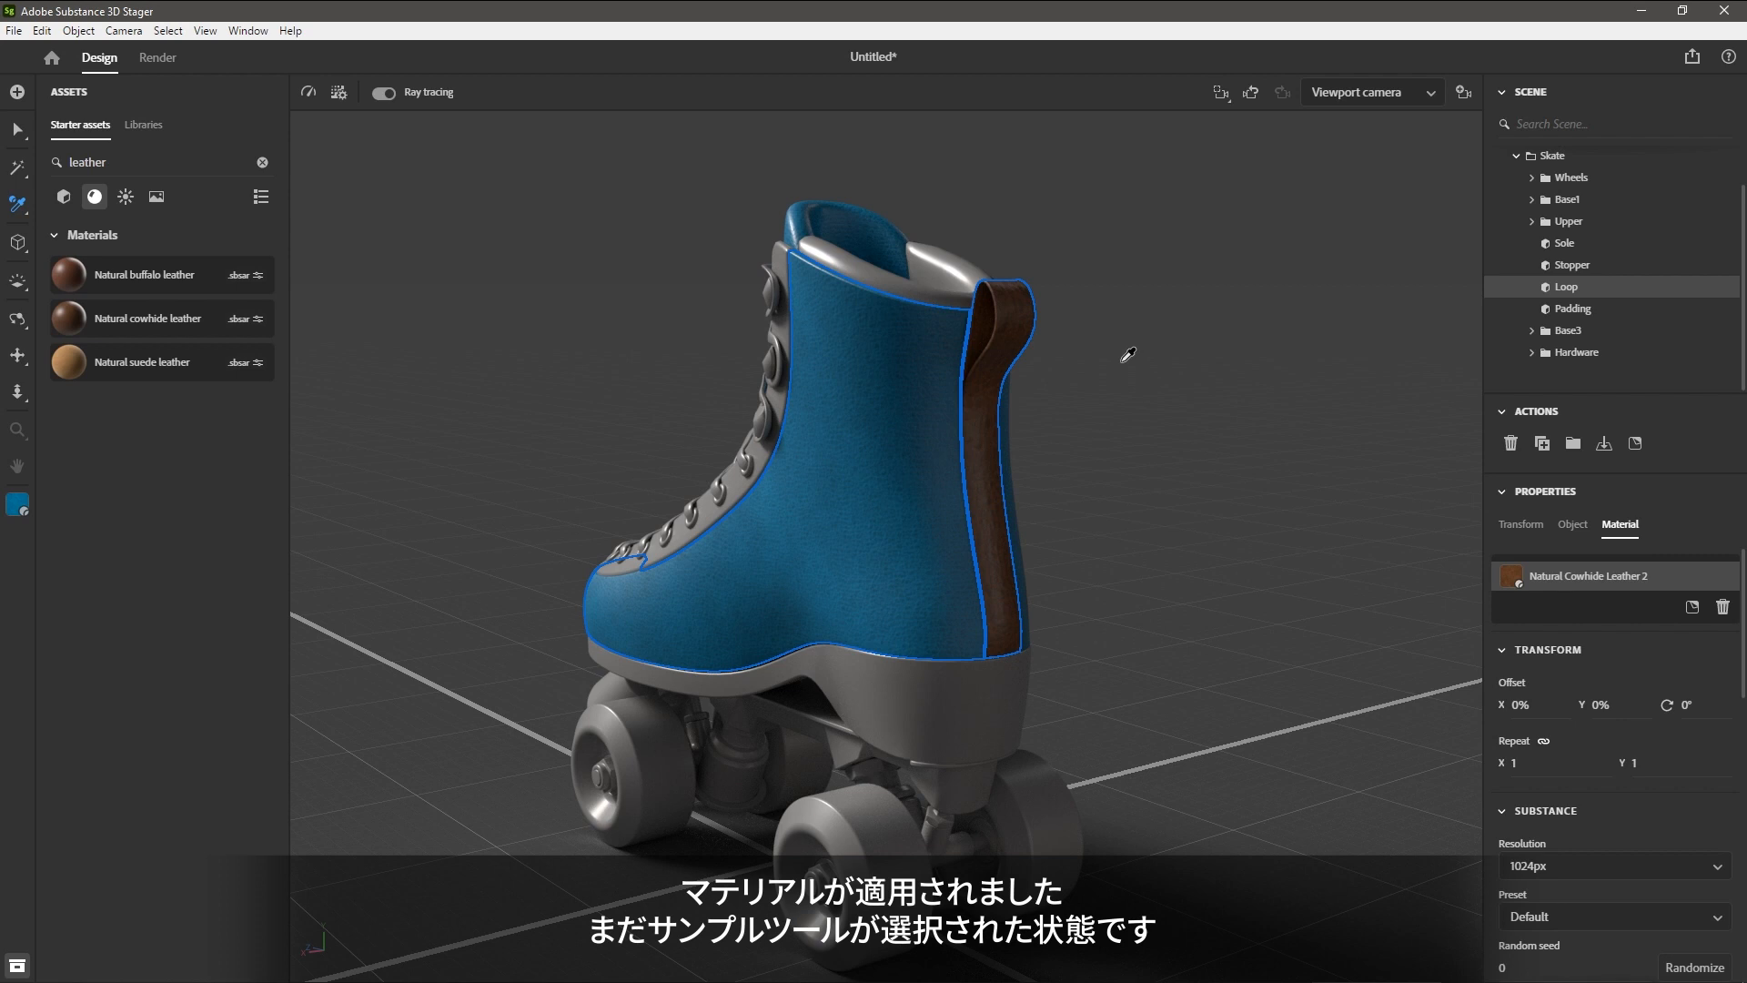
left_click(18, 132)
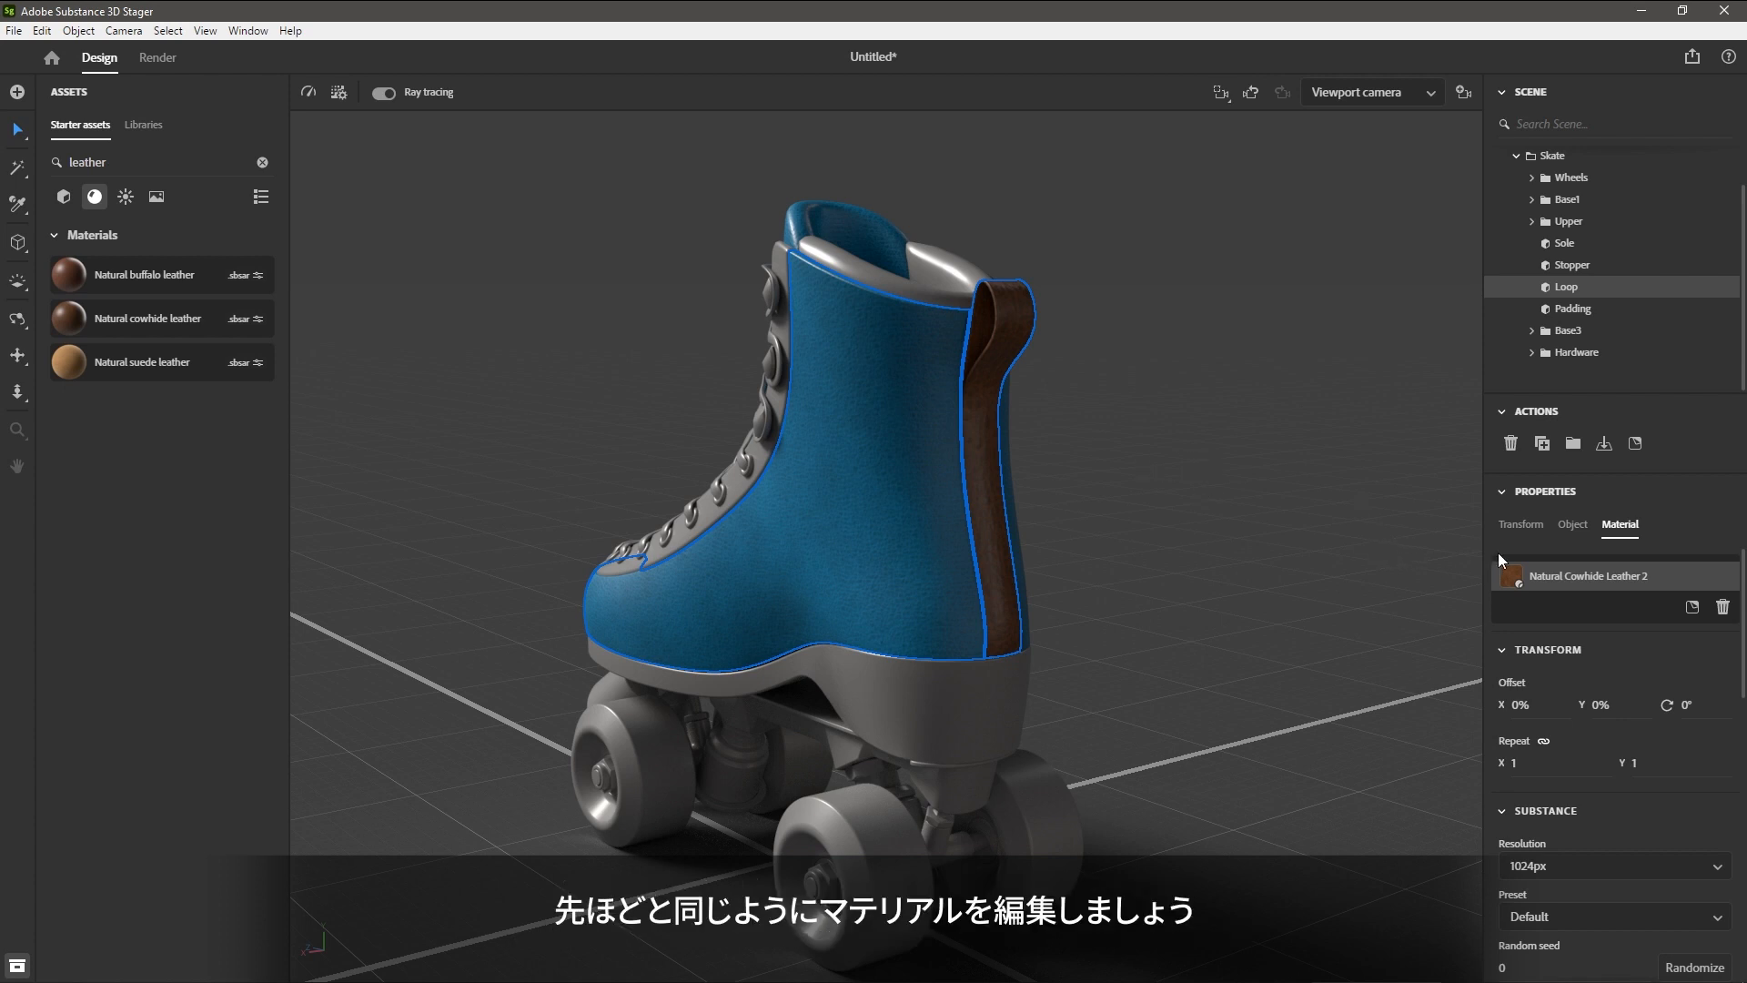
left_click(1534, 762)
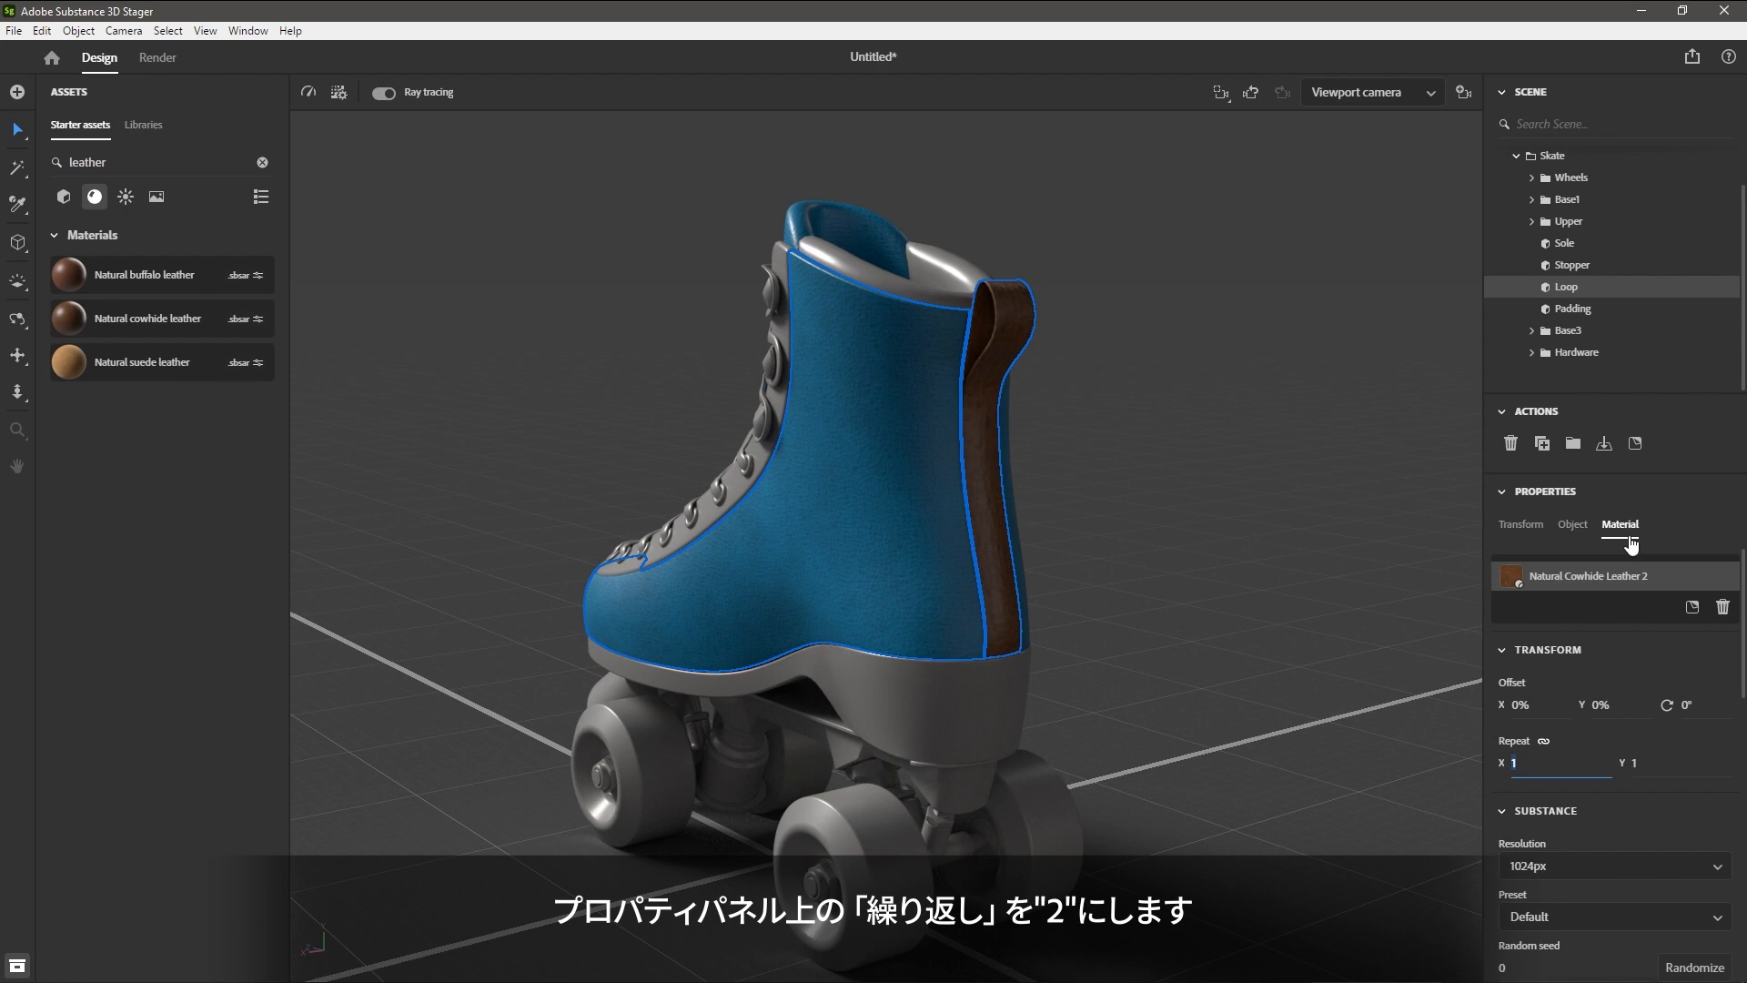
type("2")
key("Return")
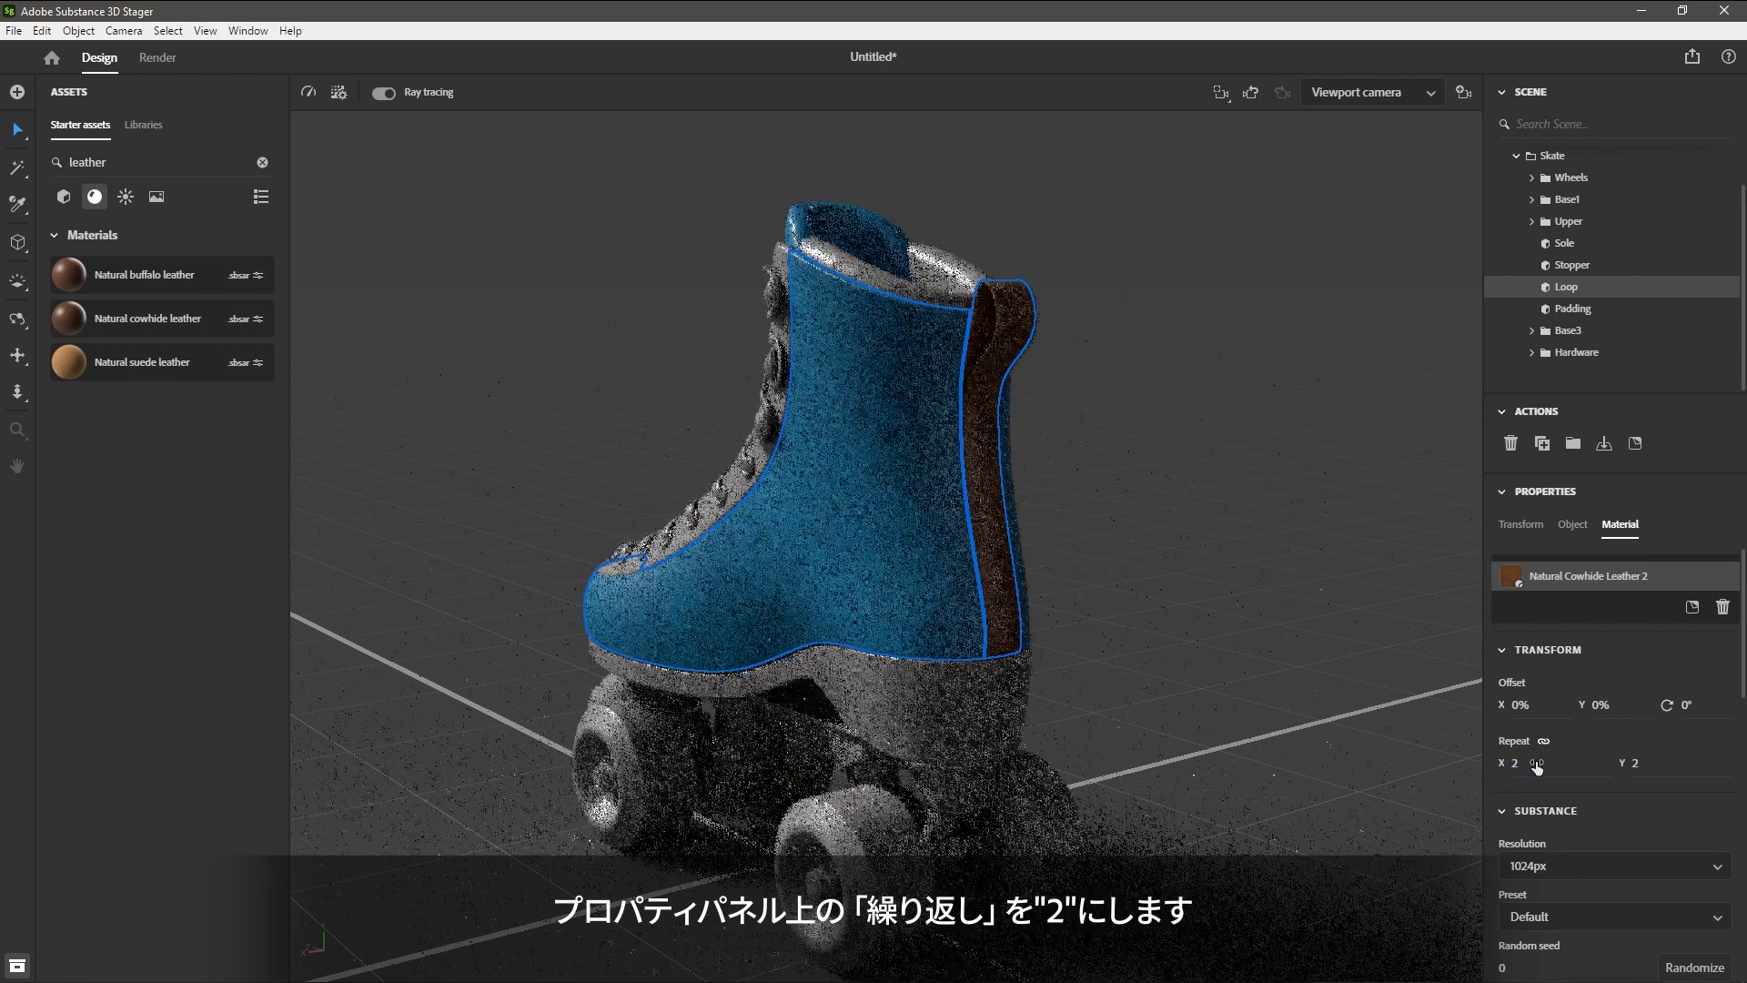
Change the Cowhide Color of the loop's leather to bright yellow and deselect the loop.
scroll(1678, 741, "down", 5)
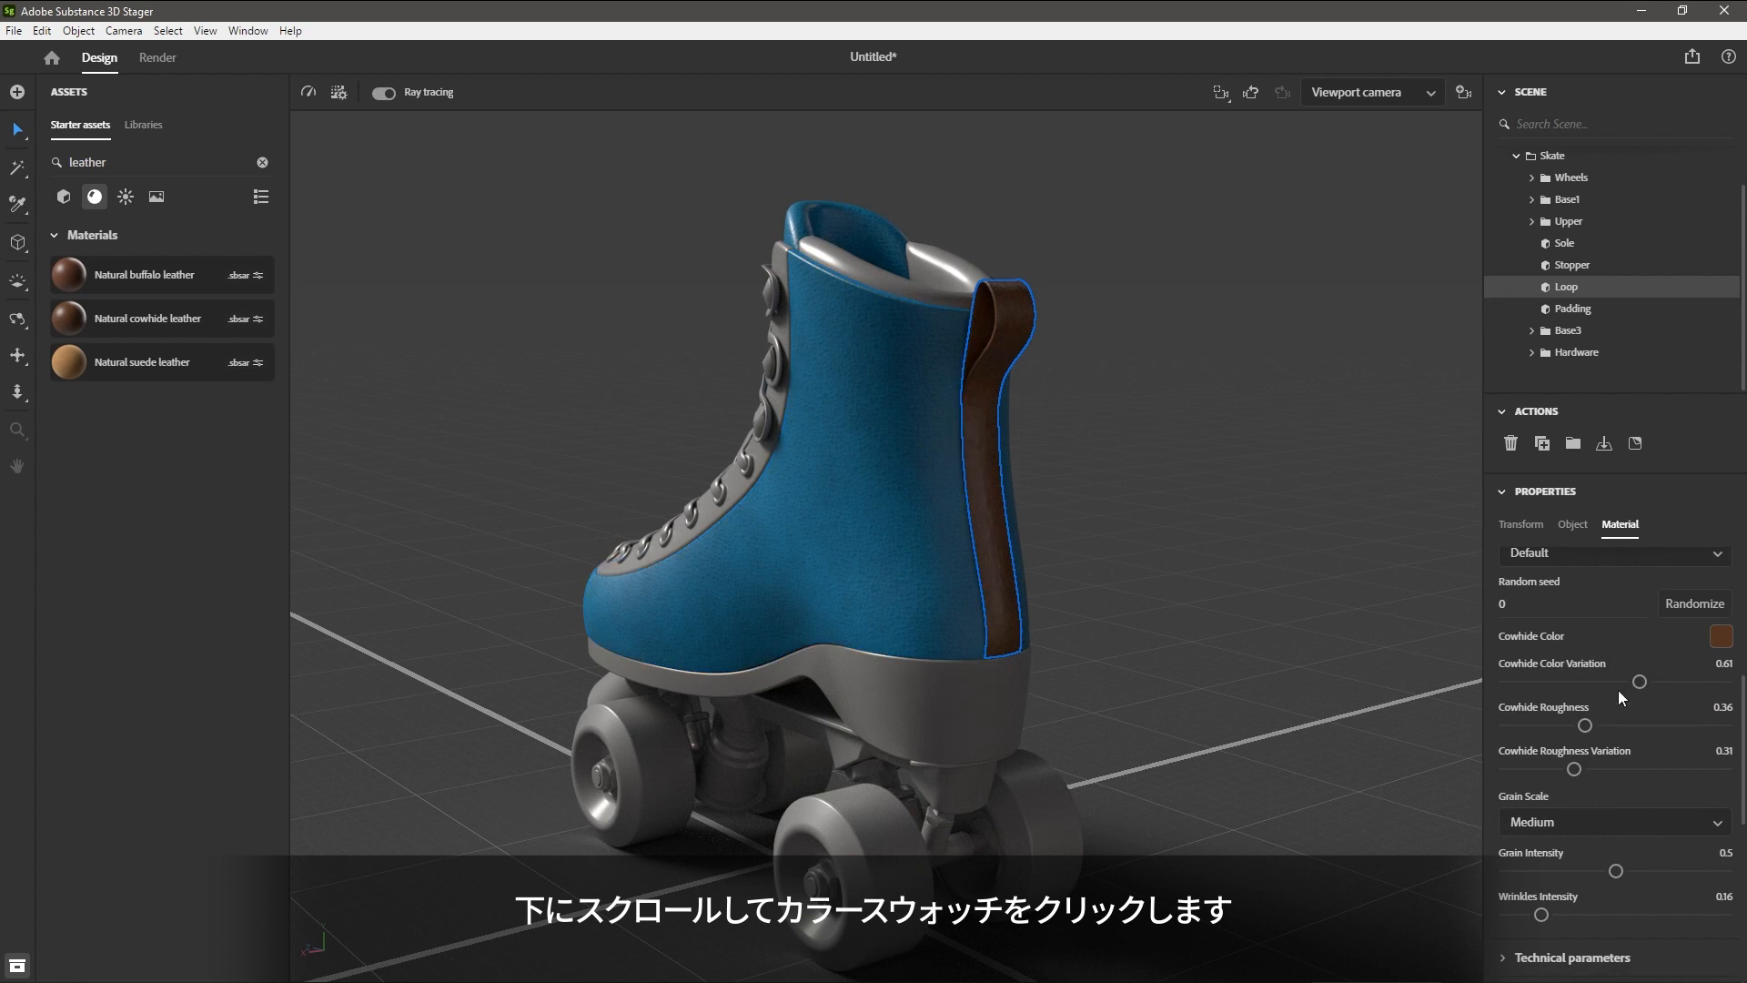
left_click(1721, 636)
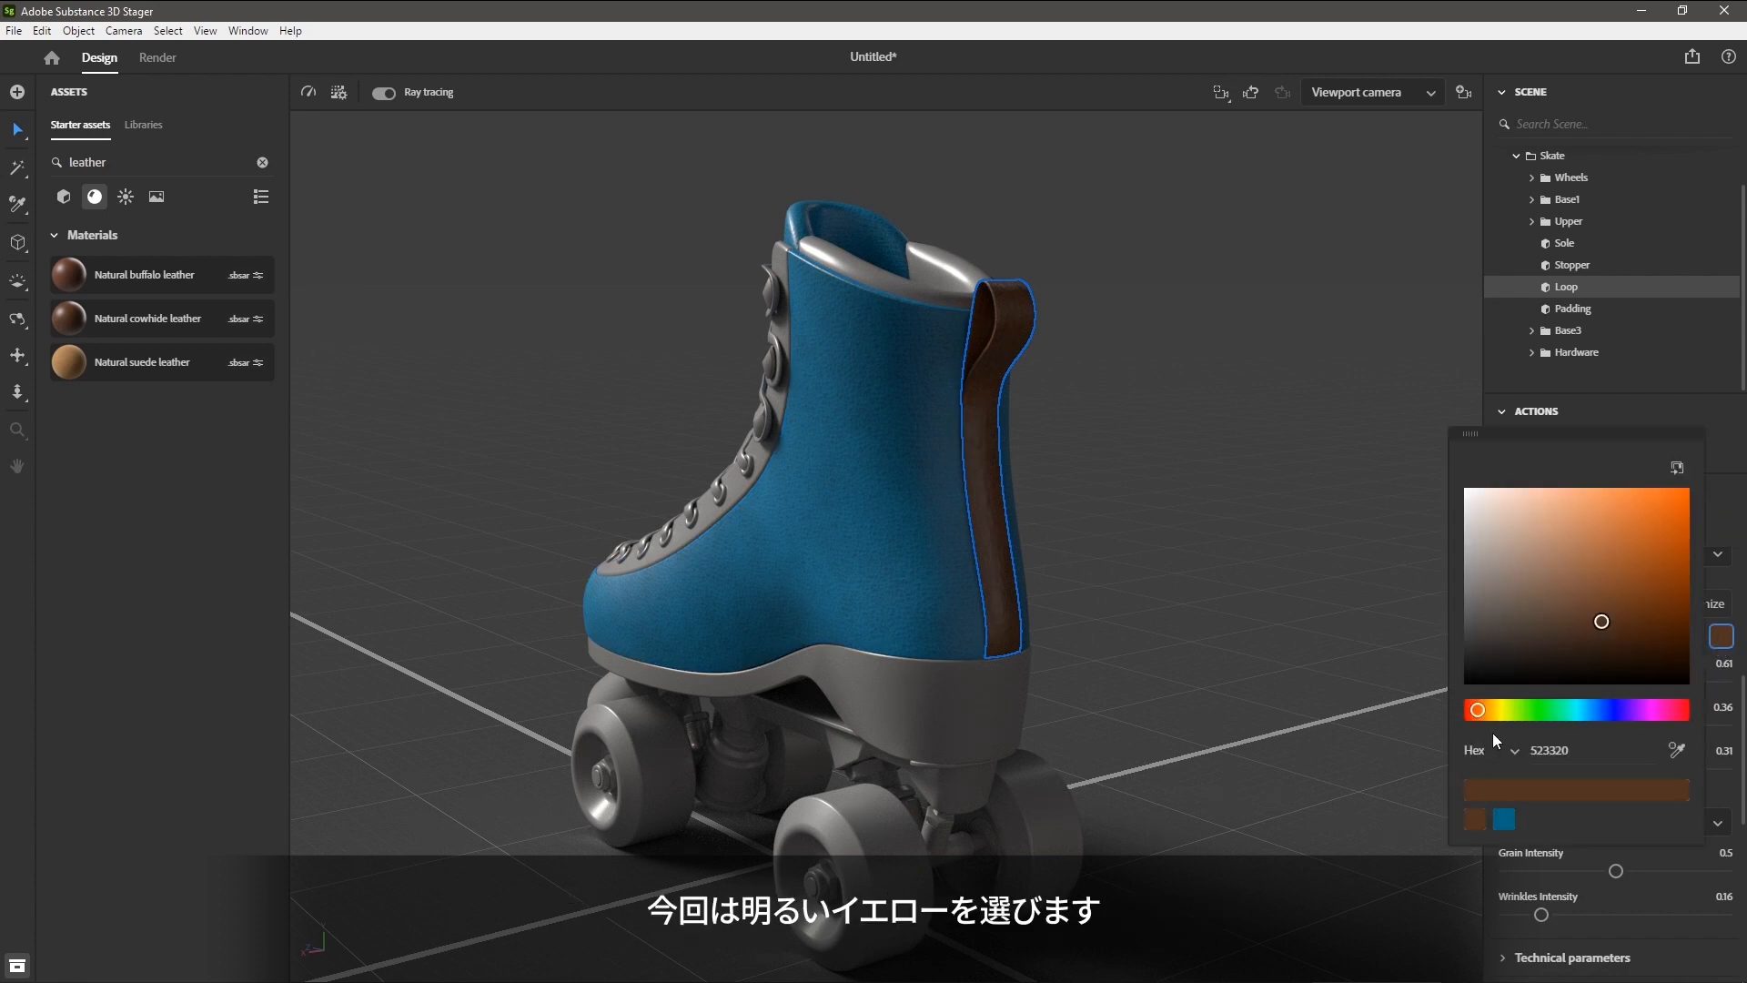
left_click_drag(1480, 711, 1493, 710)
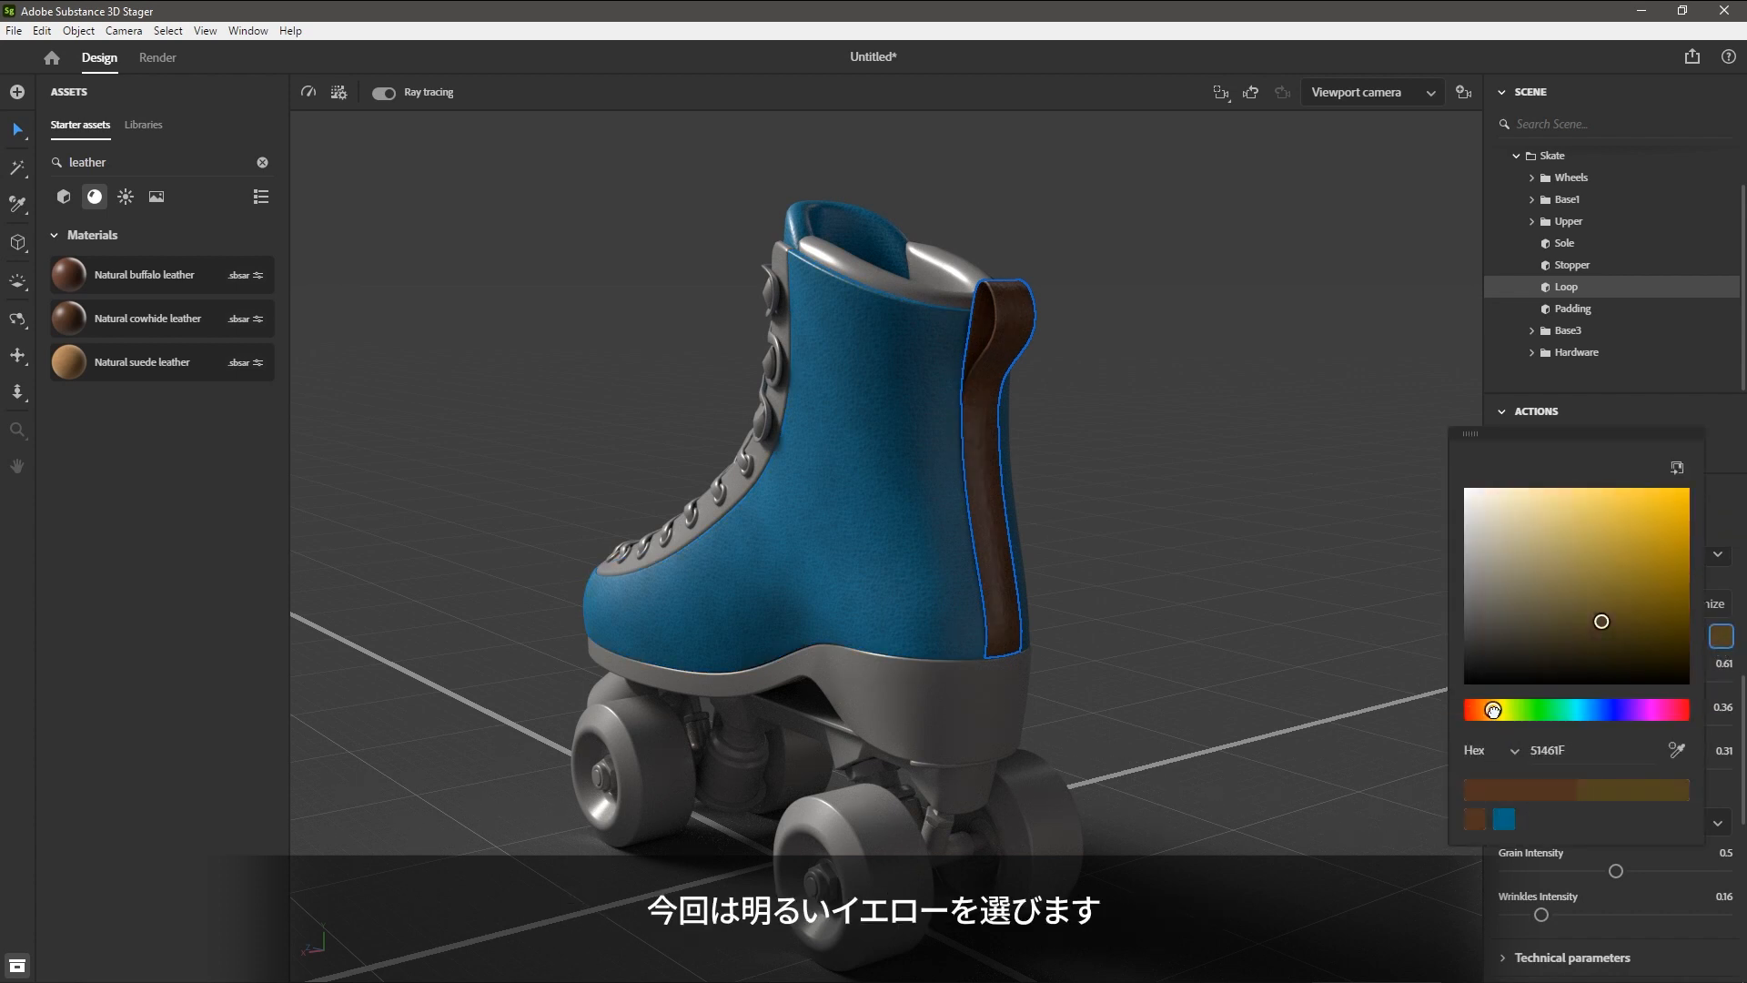
left_click_drag(1595, 635, 1683, 529)
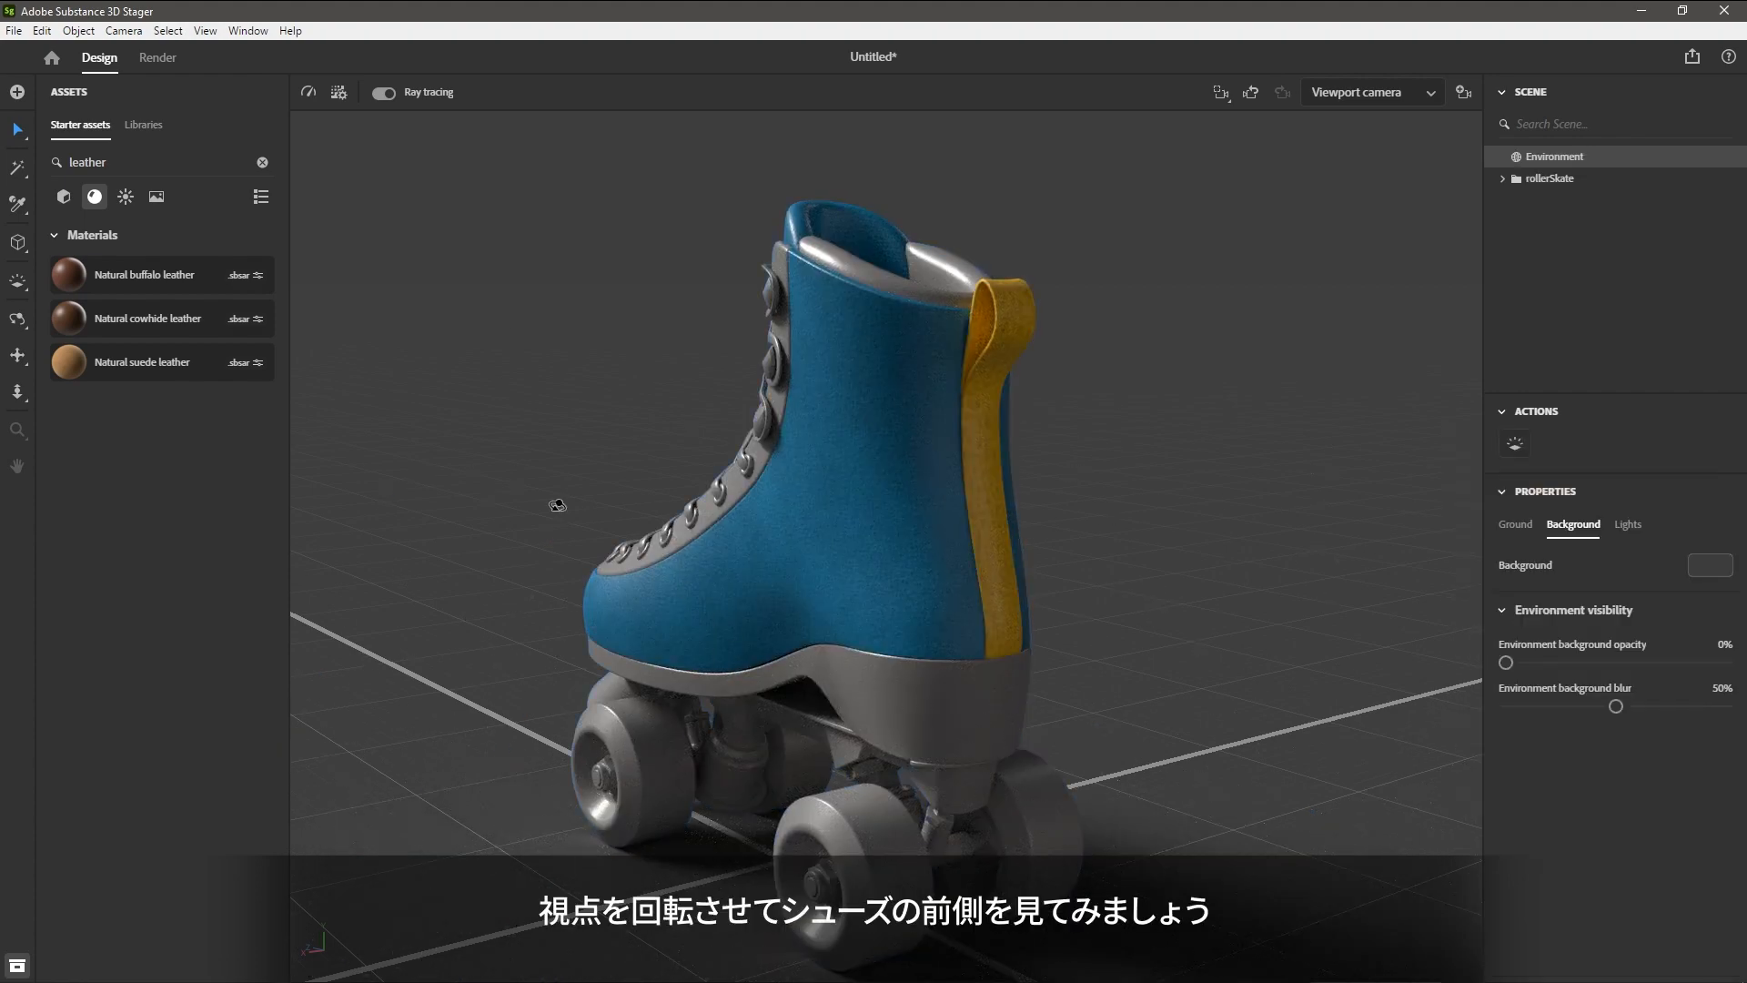
left_click_drag(557, 505, 1060, 537, "alt")
middle_click_drag(1060, 537, 1060, 530)
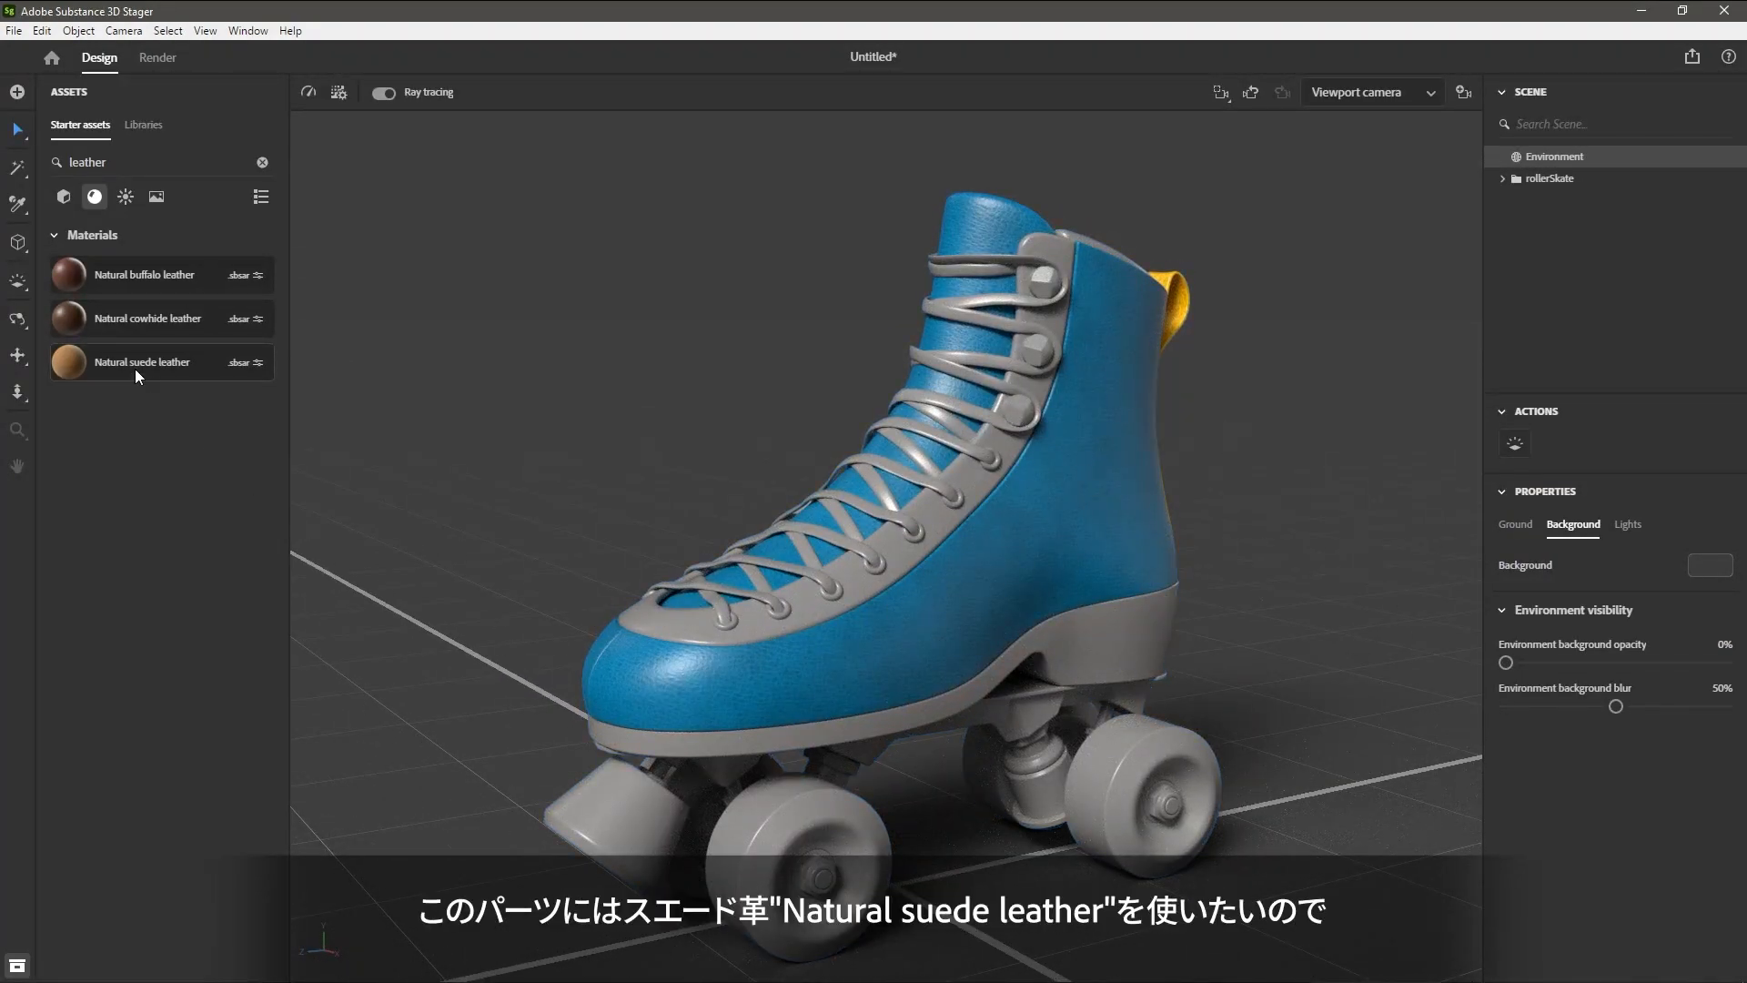
Apply Natural suede leather to the Eyestay part around the lace holes and set its repeat to 2.
left_click_drag(145, 376, 972, 481)
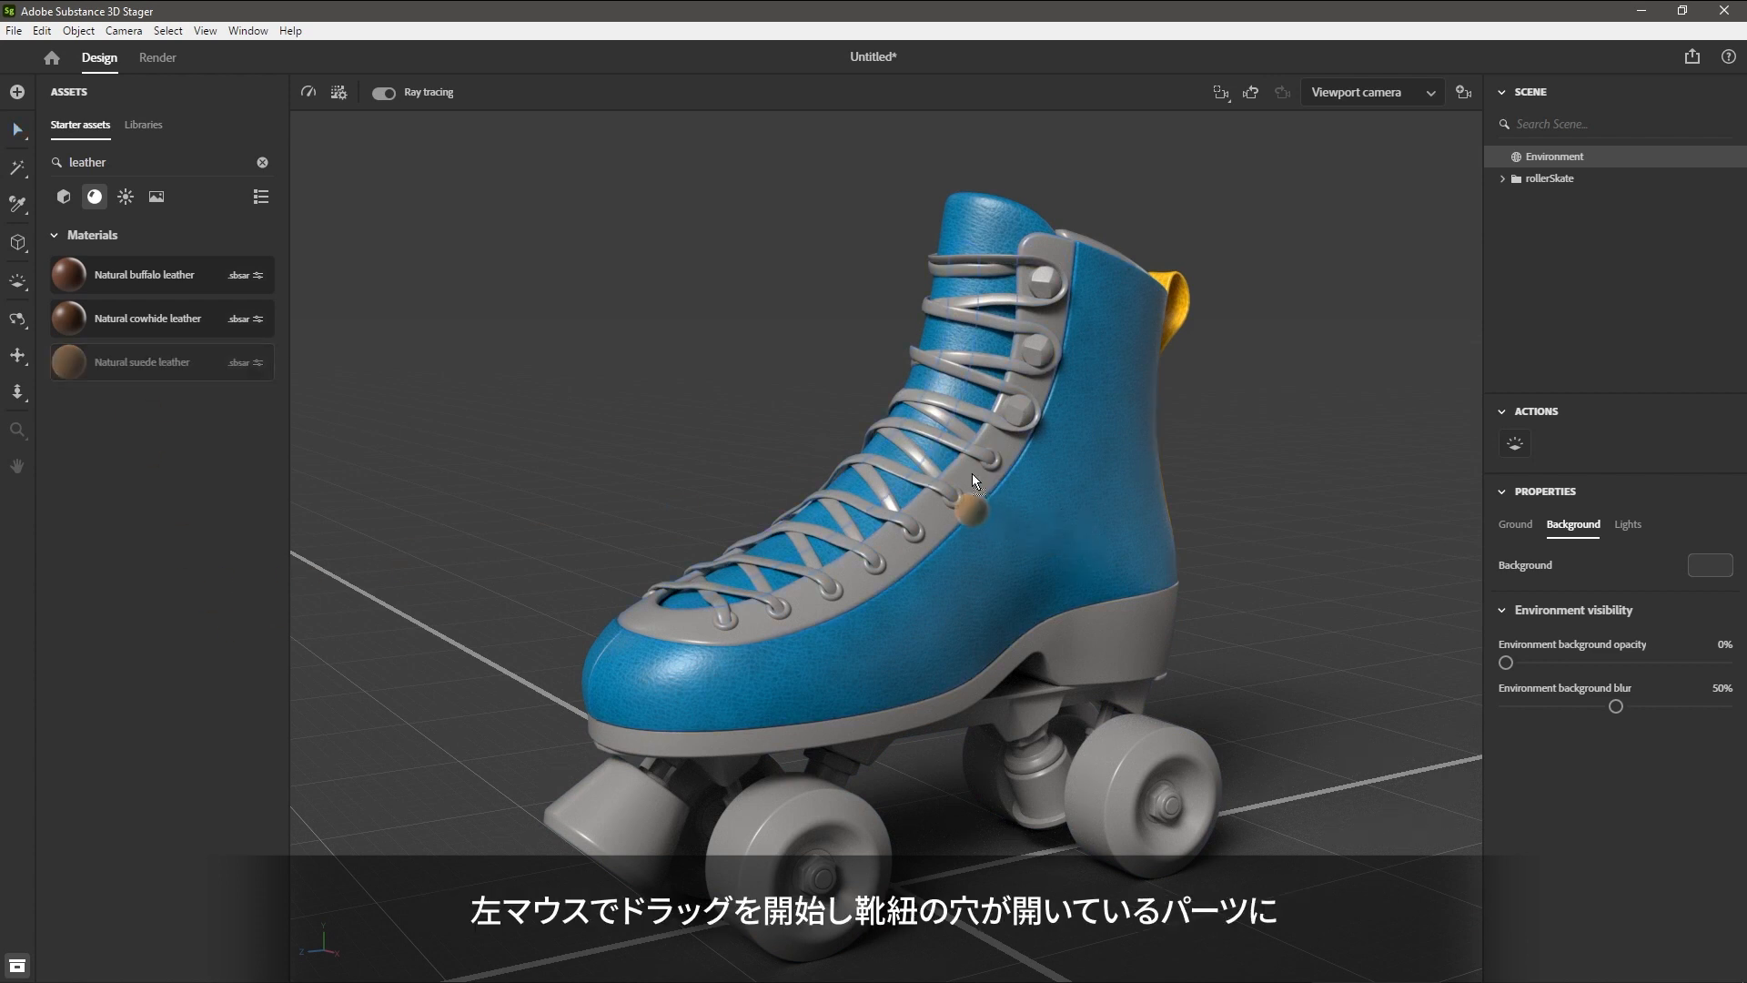
left_click_drag(972, 477, 970, 477)
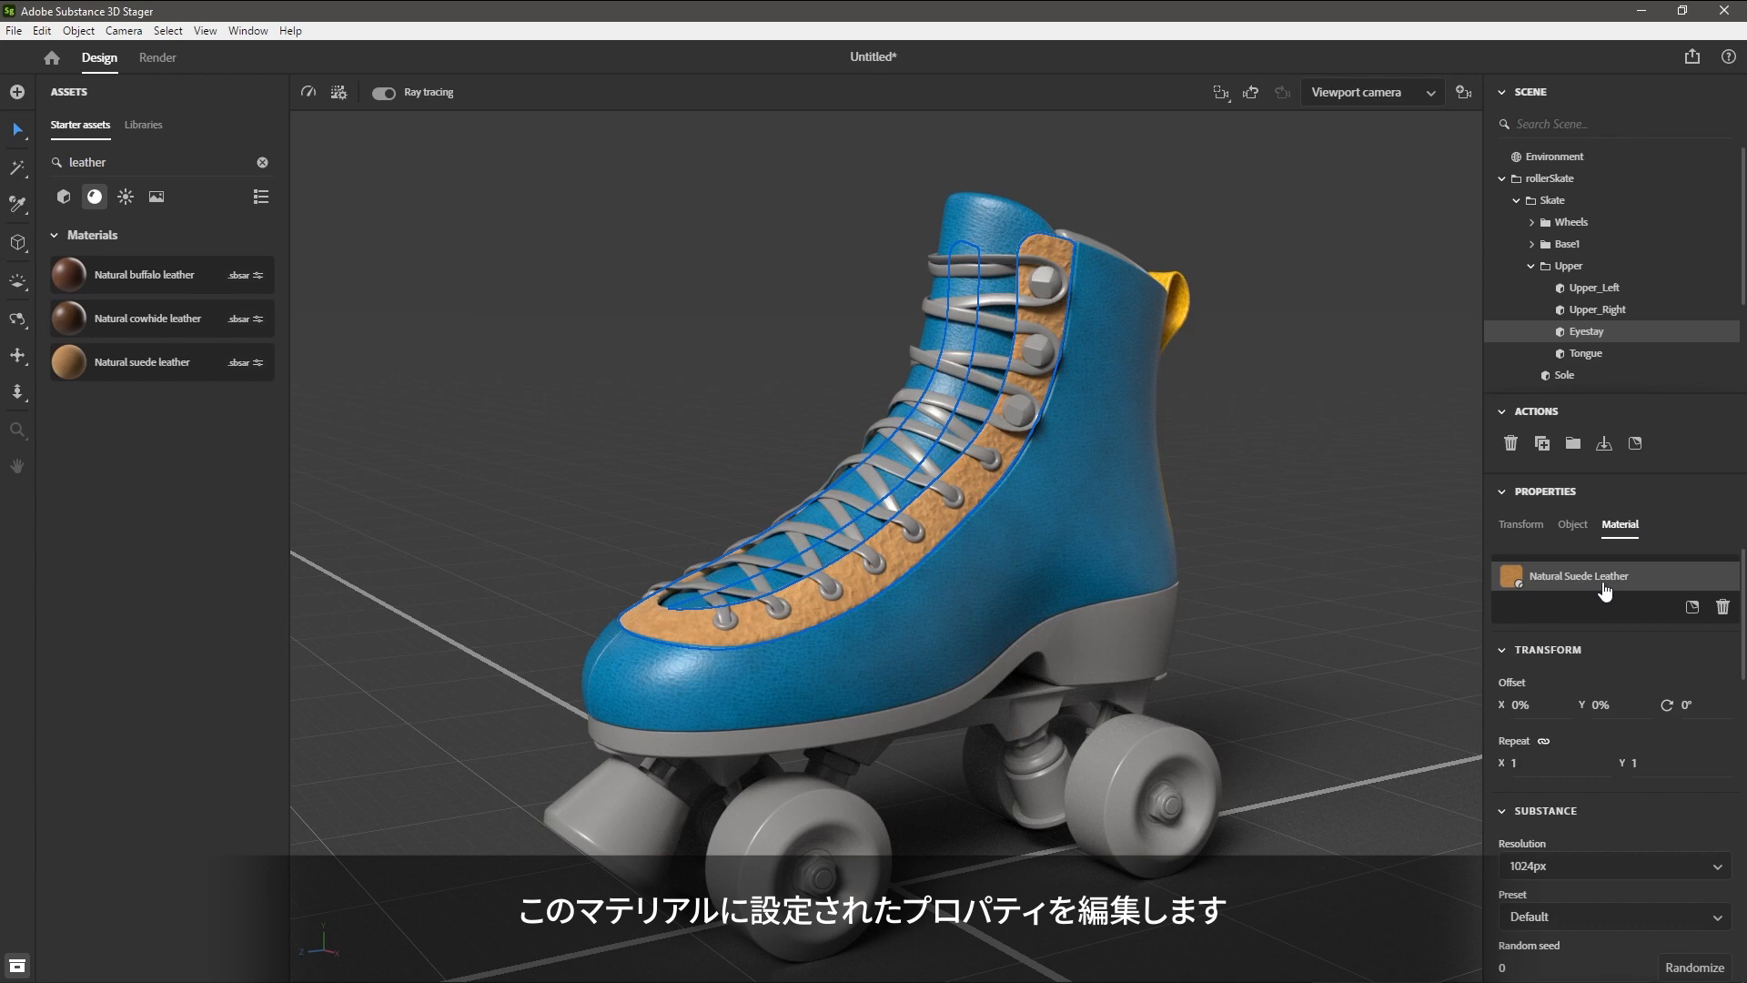
left_click(1537, 770)
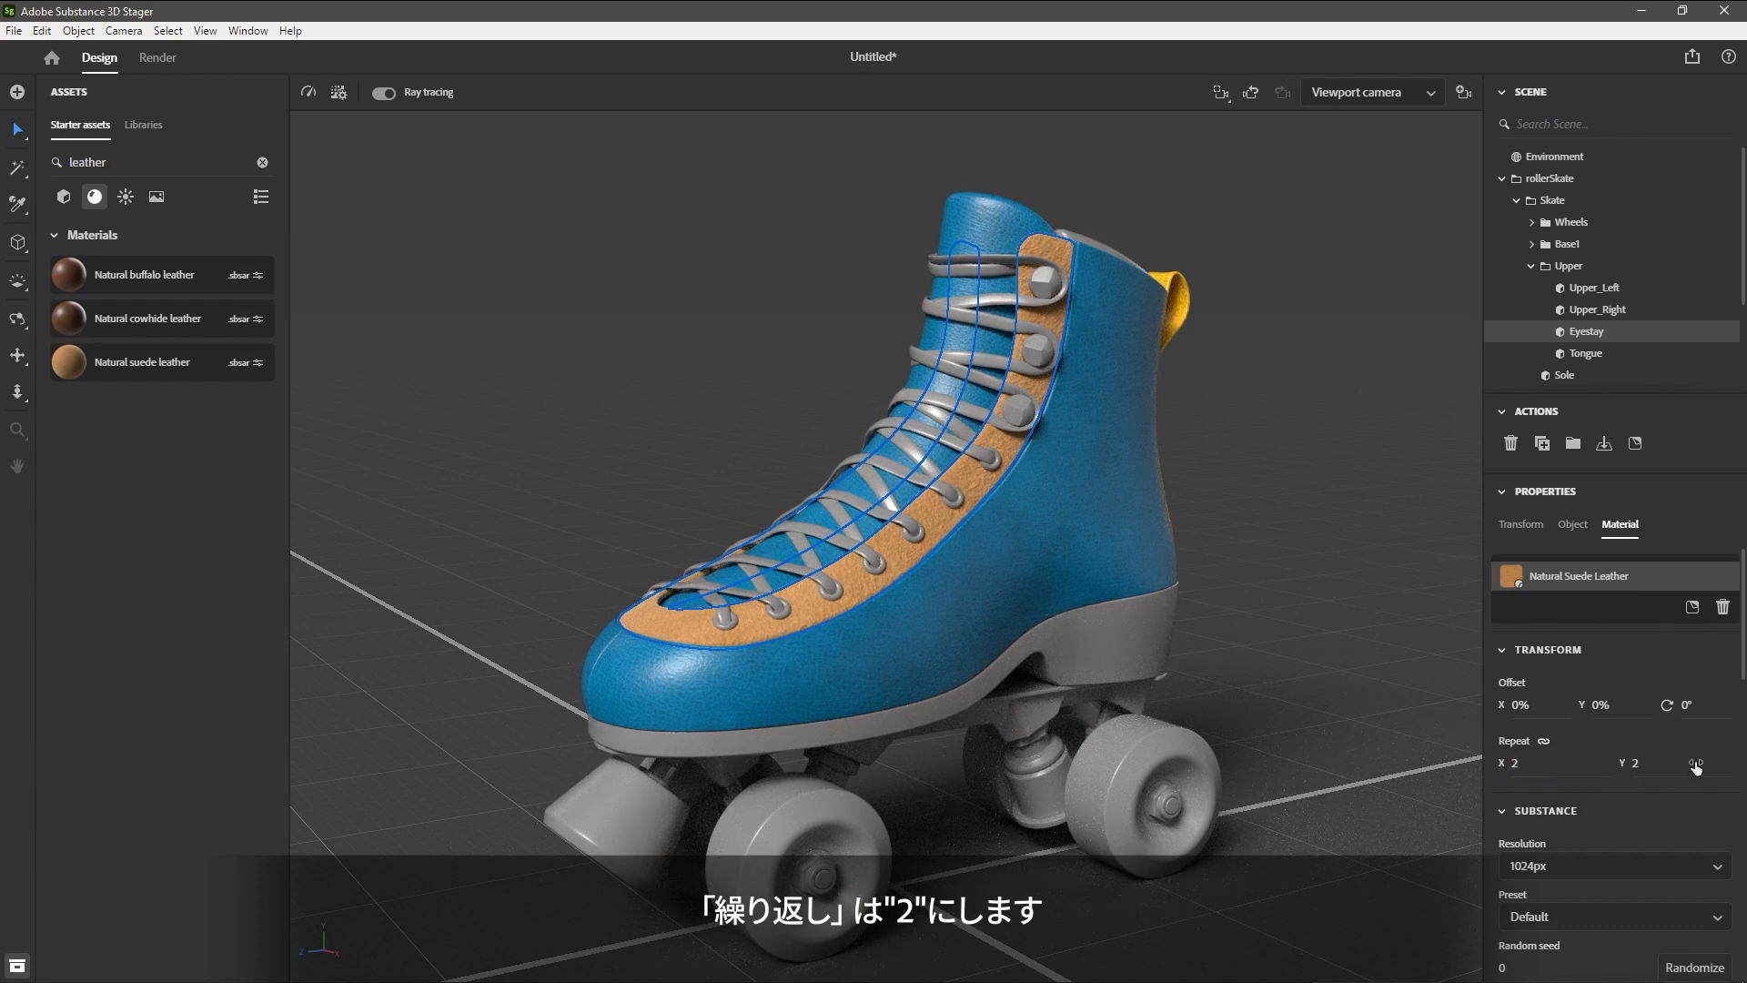
Change the Suede Color of the eyestay's leather to the previously used yellow, CBA006, and deselect the part.
scroll(1577, 760, "down", 5)
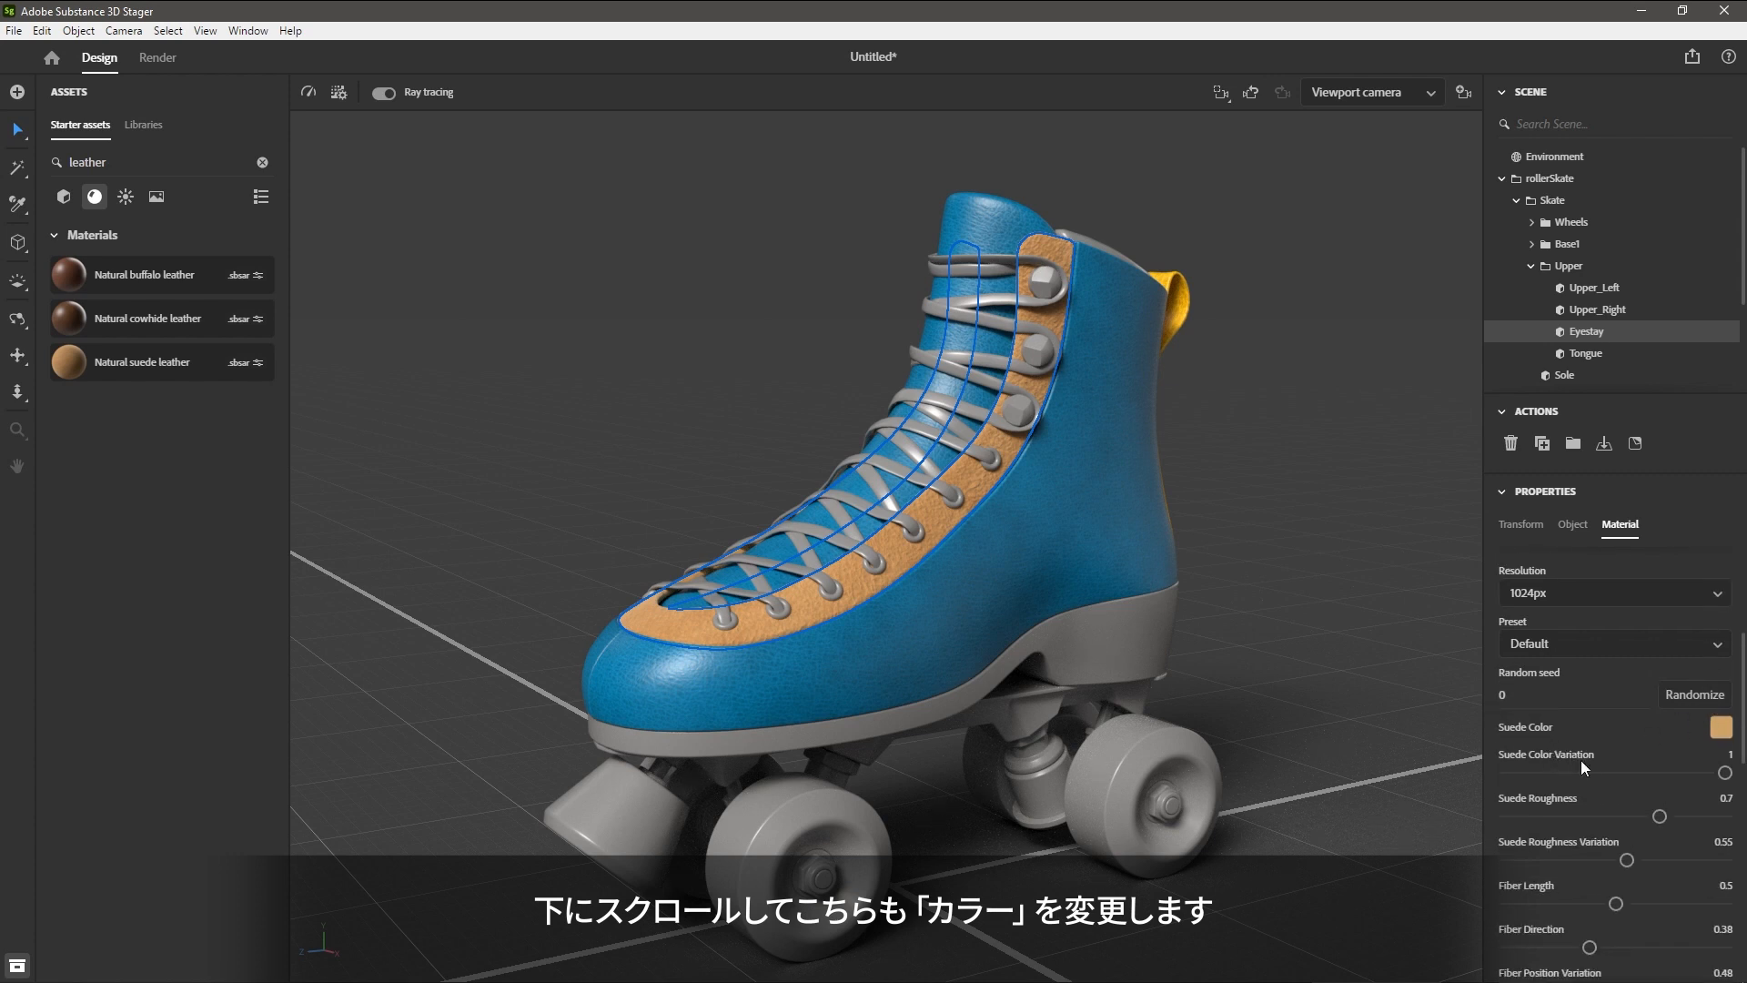
left_click(1720, 728)
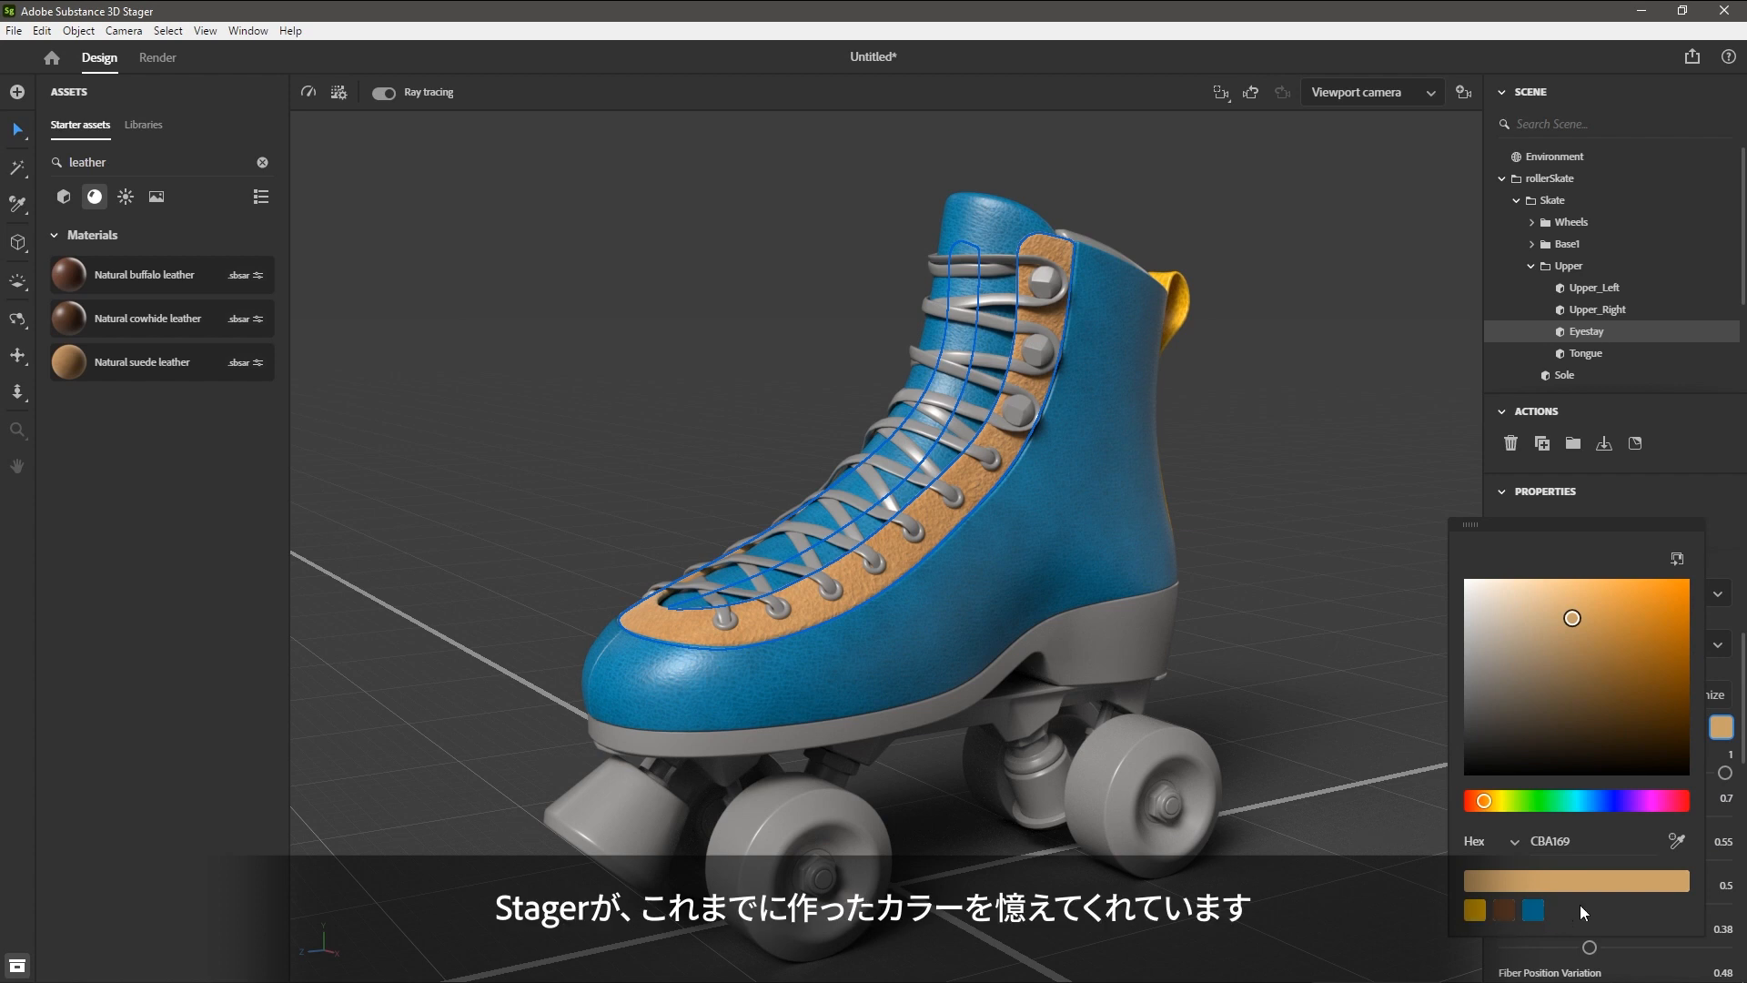
left_click(1475, 911)
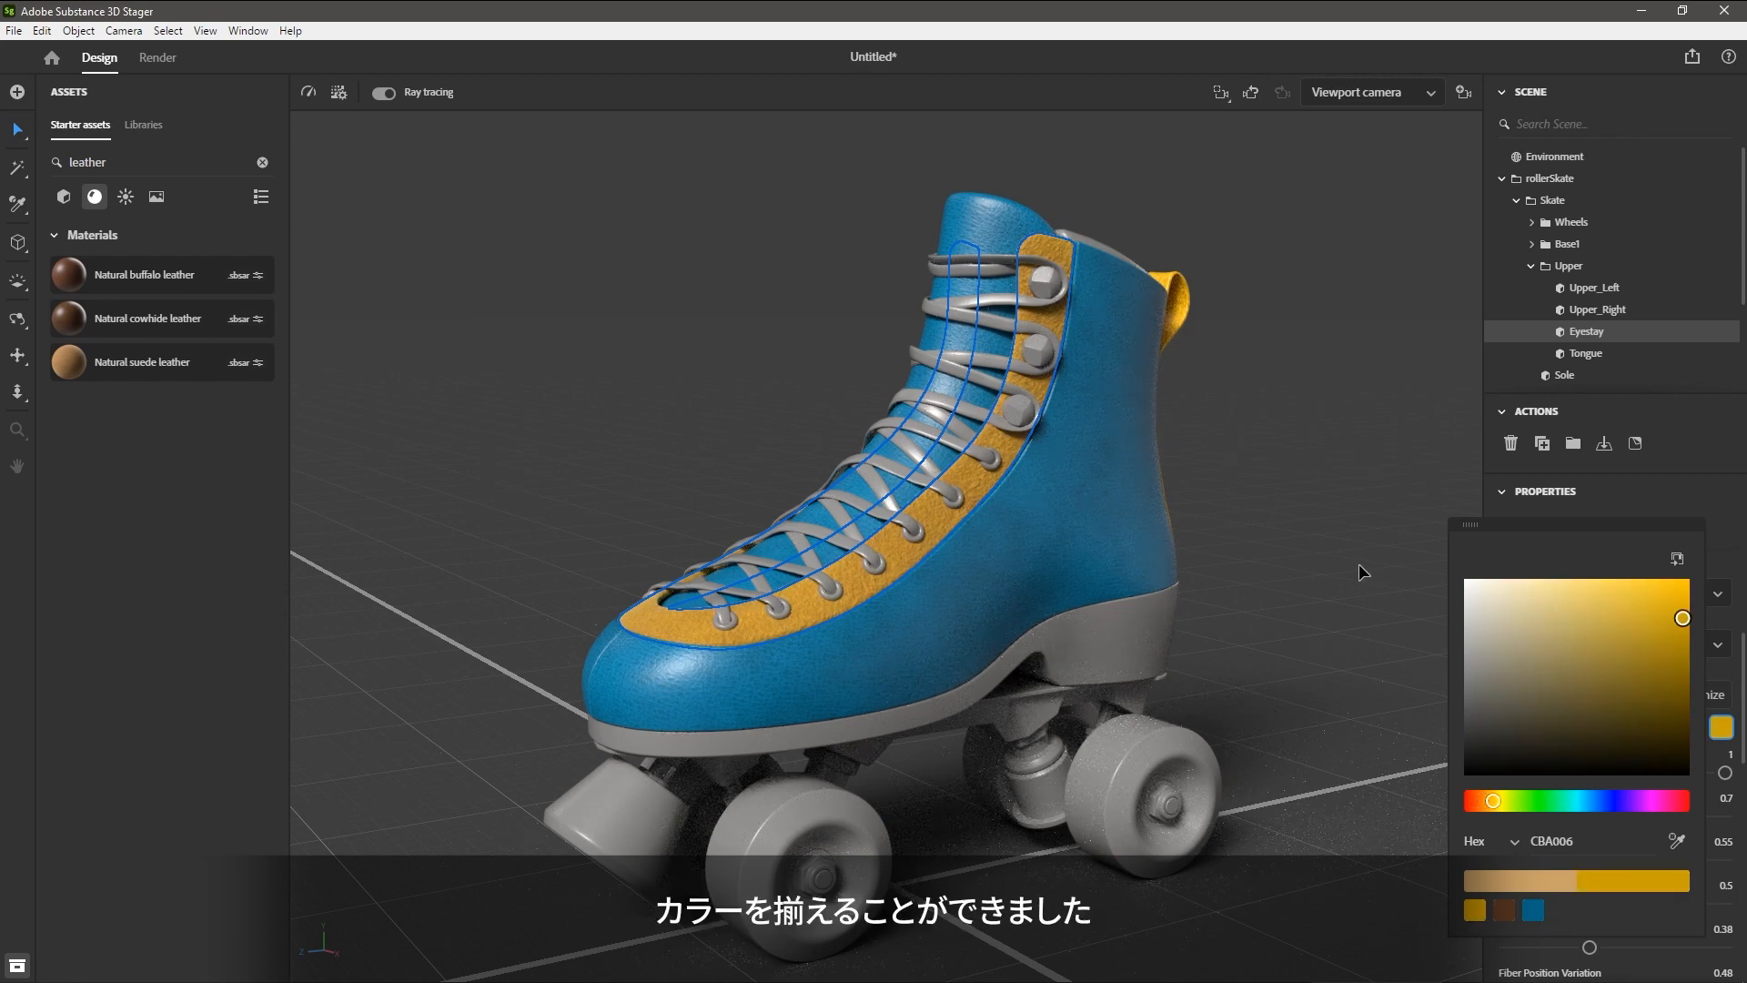
left_click(1299, 460)
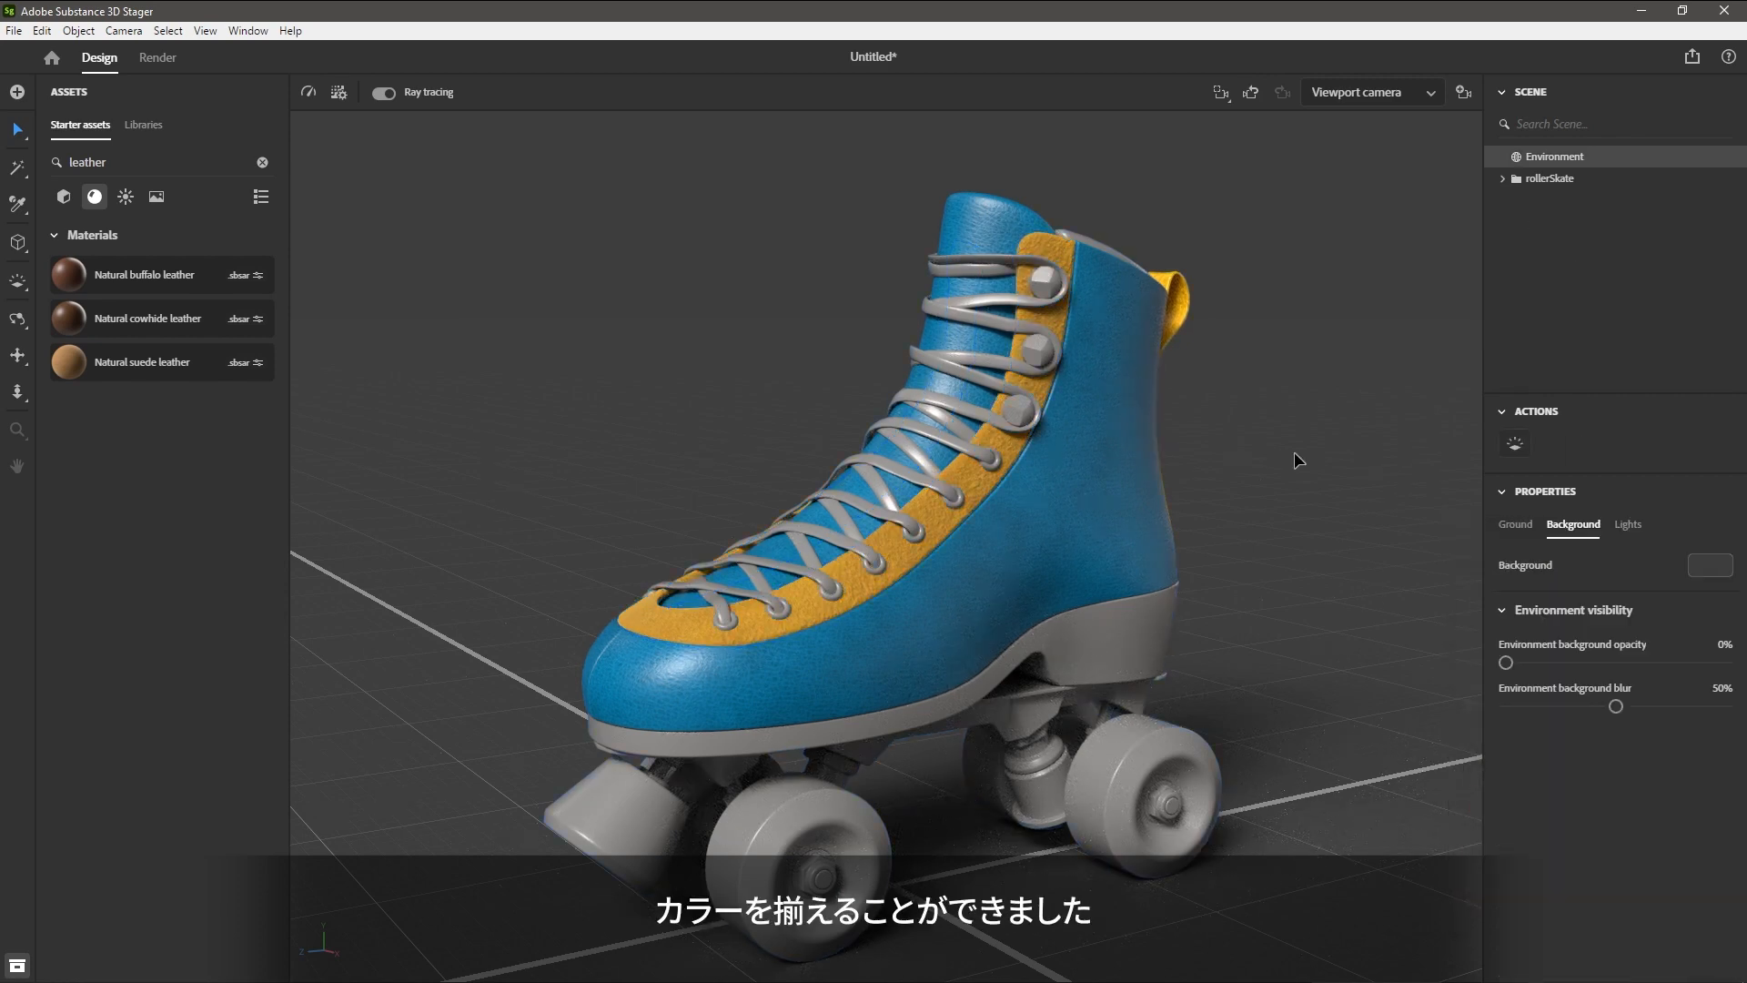
Search the starter materials for "rubber" and apply the Rubber material to the boot's sole.
double_click(131, 168)
type("rubber")
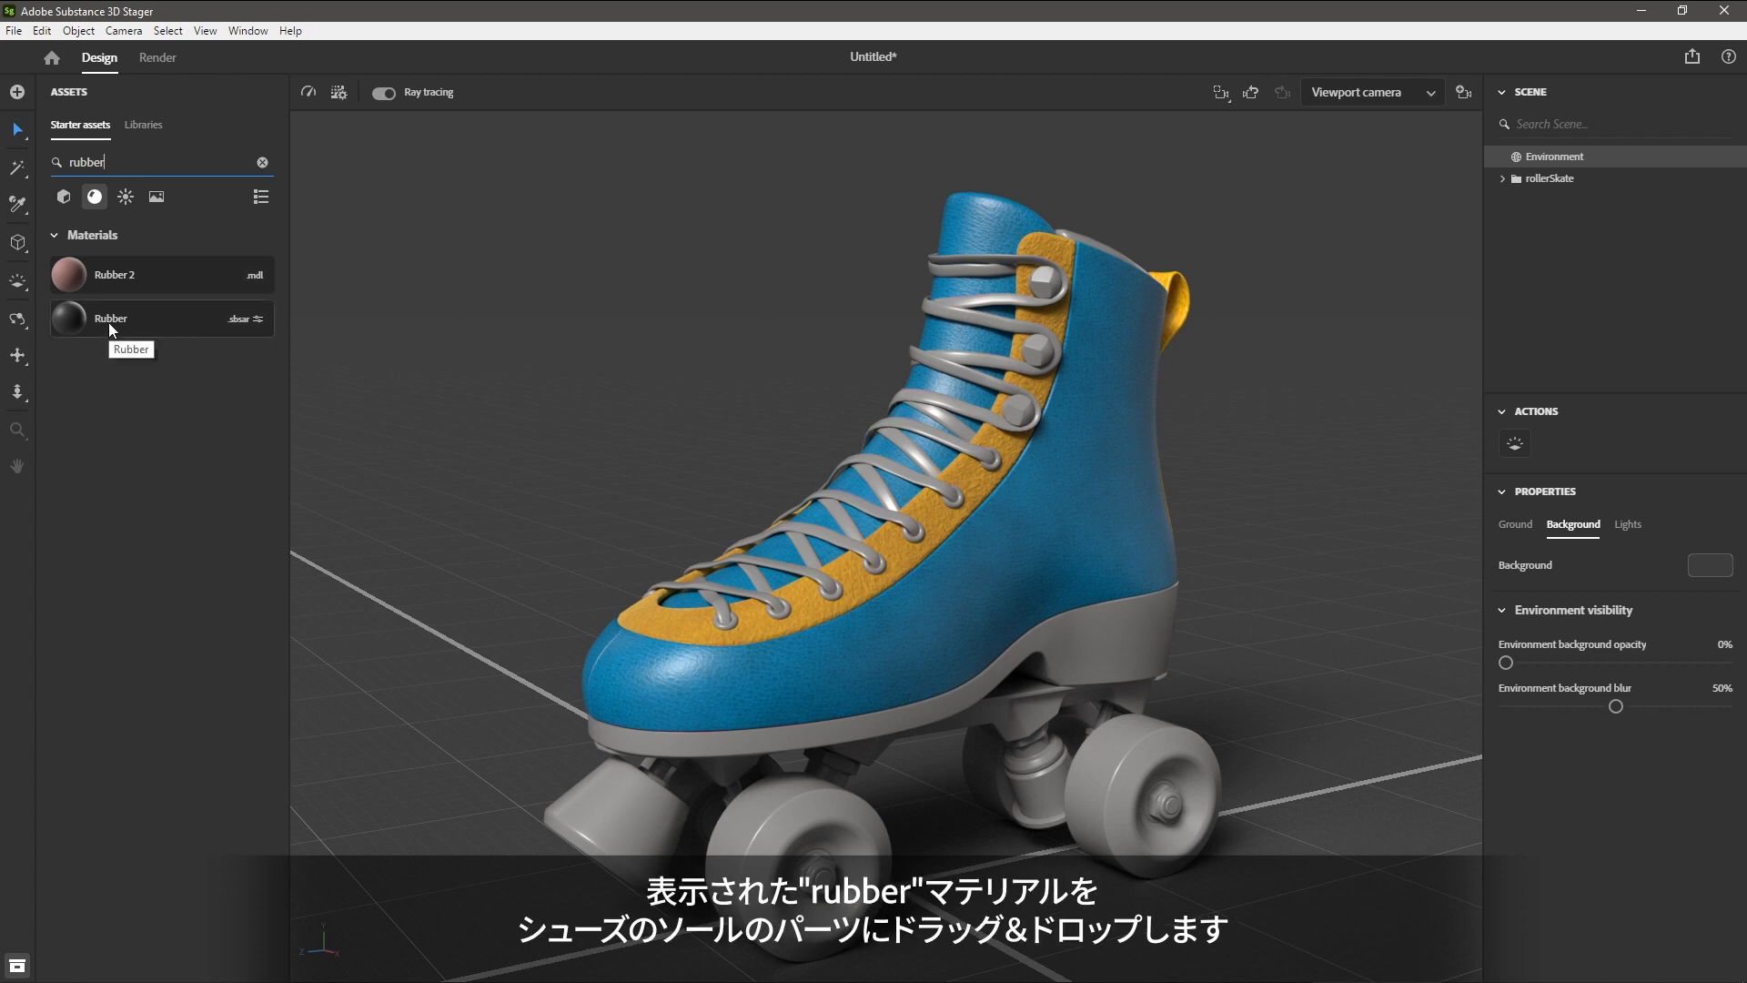
left_click_drag(108, 322, 1107, 631)
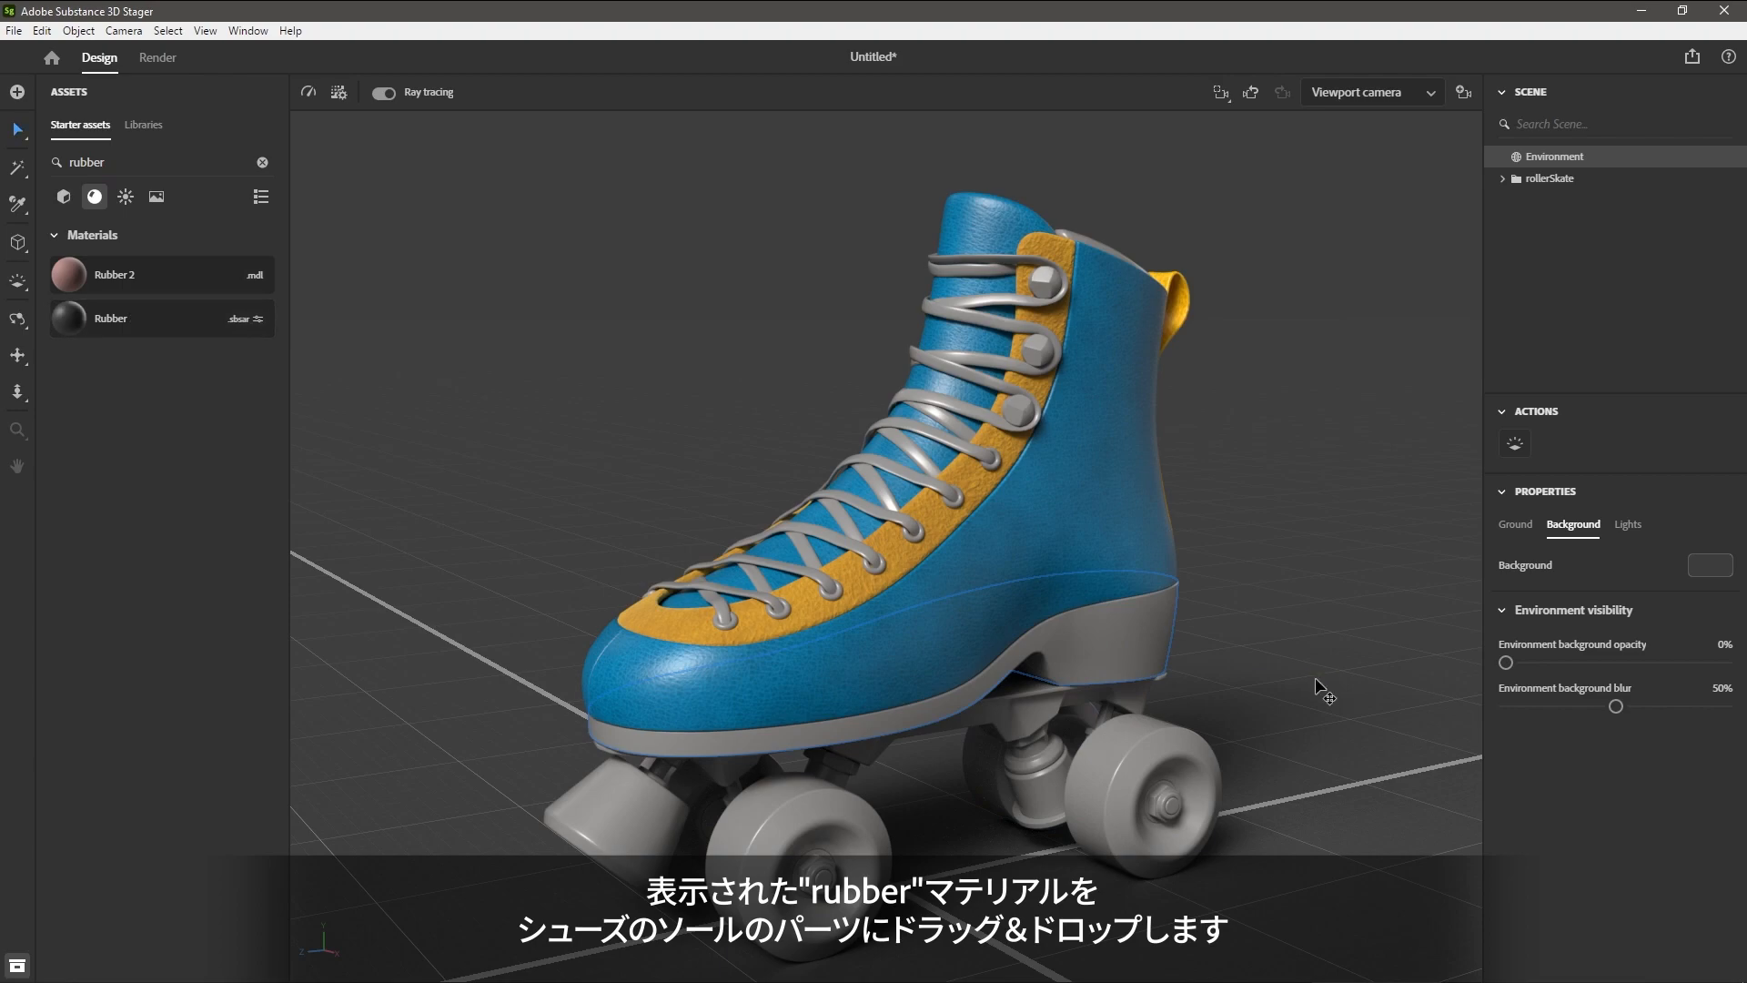
Change the sole's rubber to a dark, saturated blue based on the previously used blue, and set its Roughness to 0.06.
middle_click_drag(1187, 657, 1181, 555)
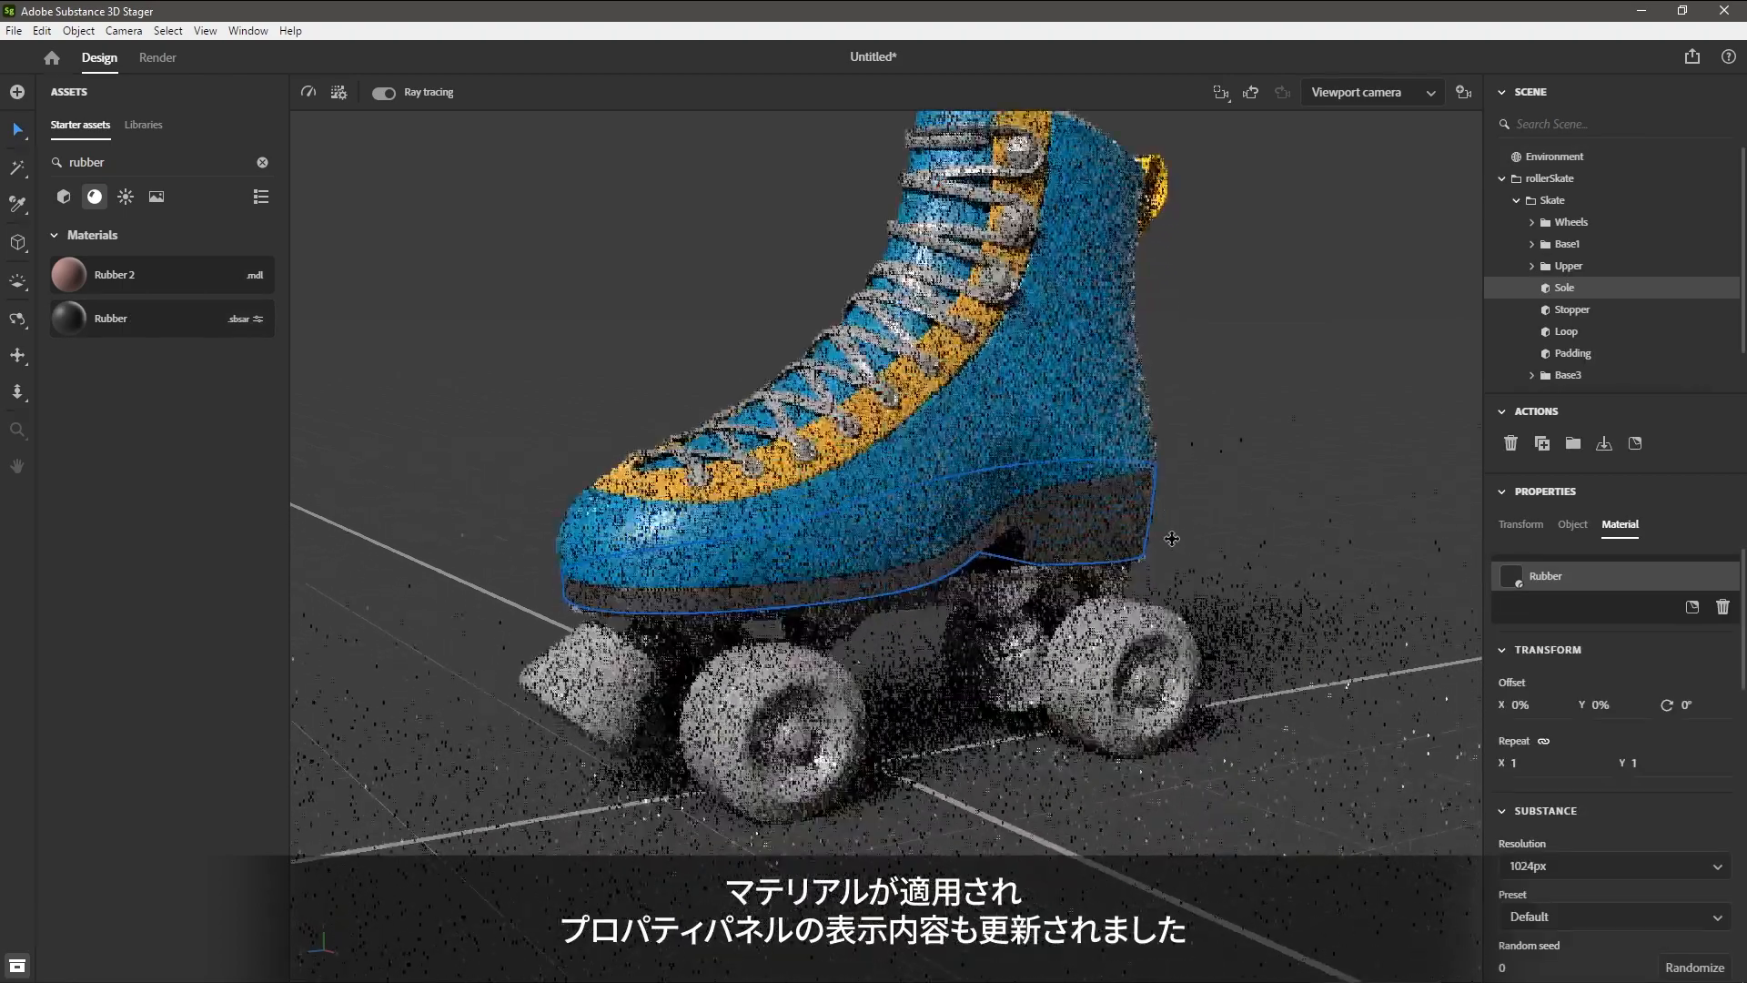
scroll(1181, 582, "up", 4)
right_click_drag(1183, 623, 1175, 603)
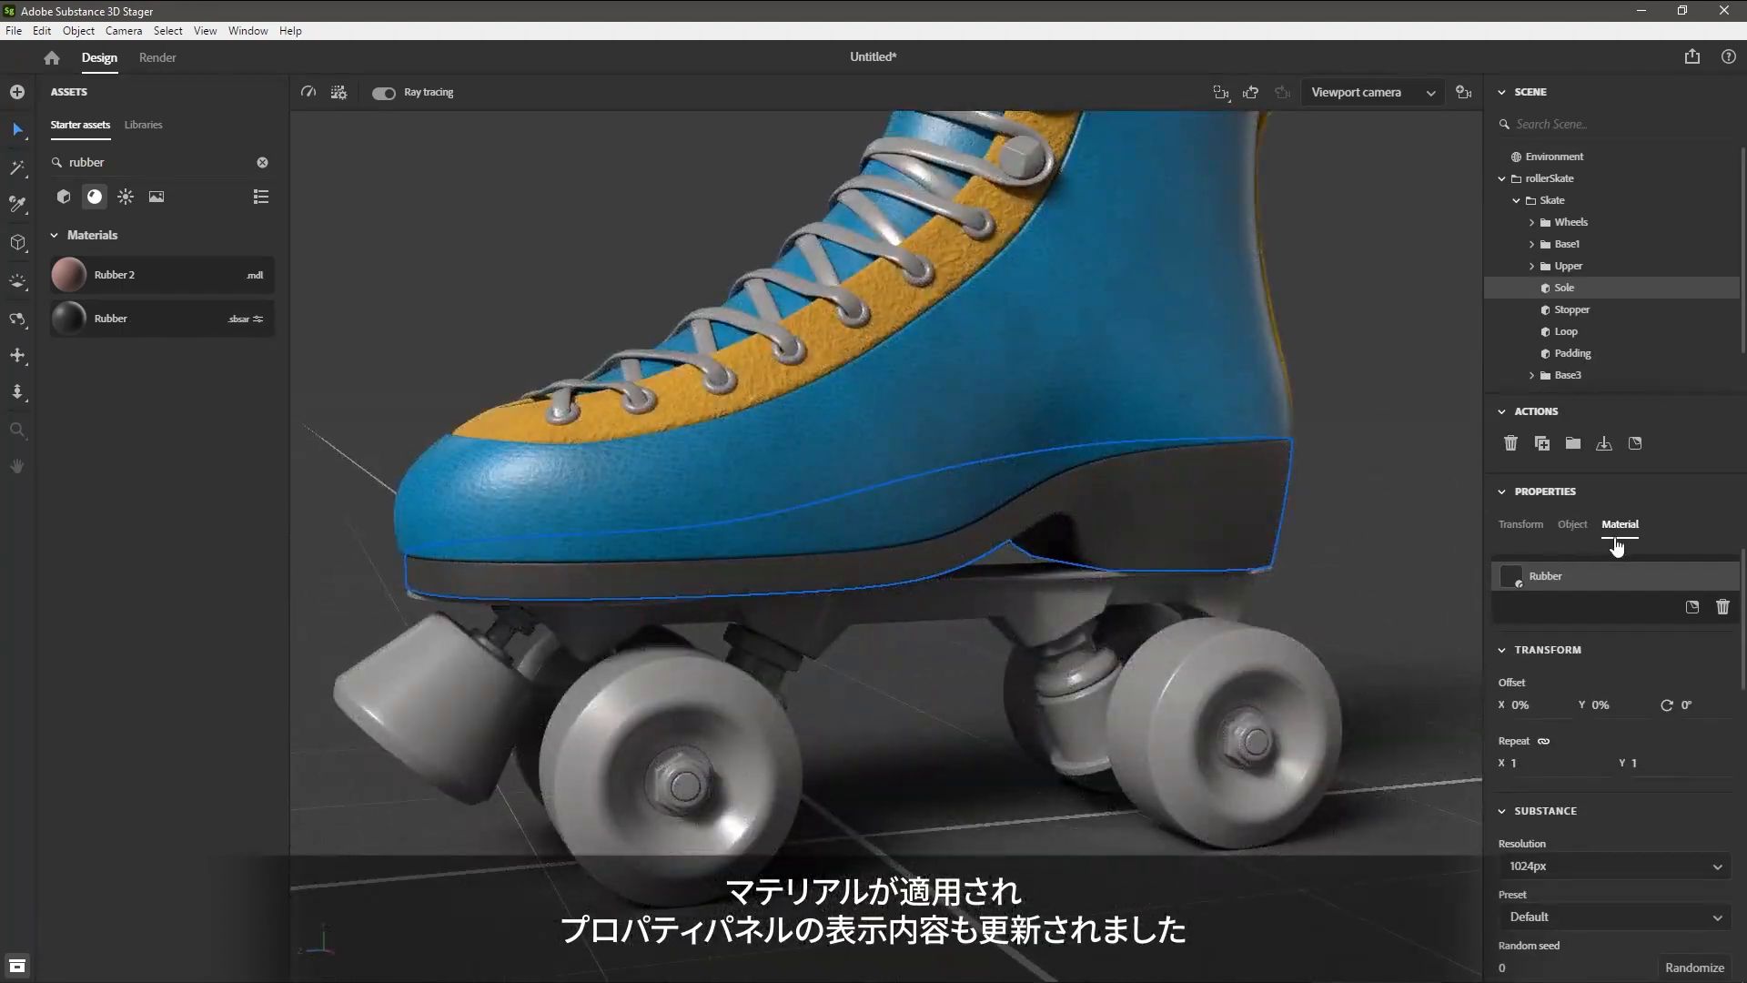
scroll(1603, 755, "down", 2)
scroll(1603, 756, "down", 4)
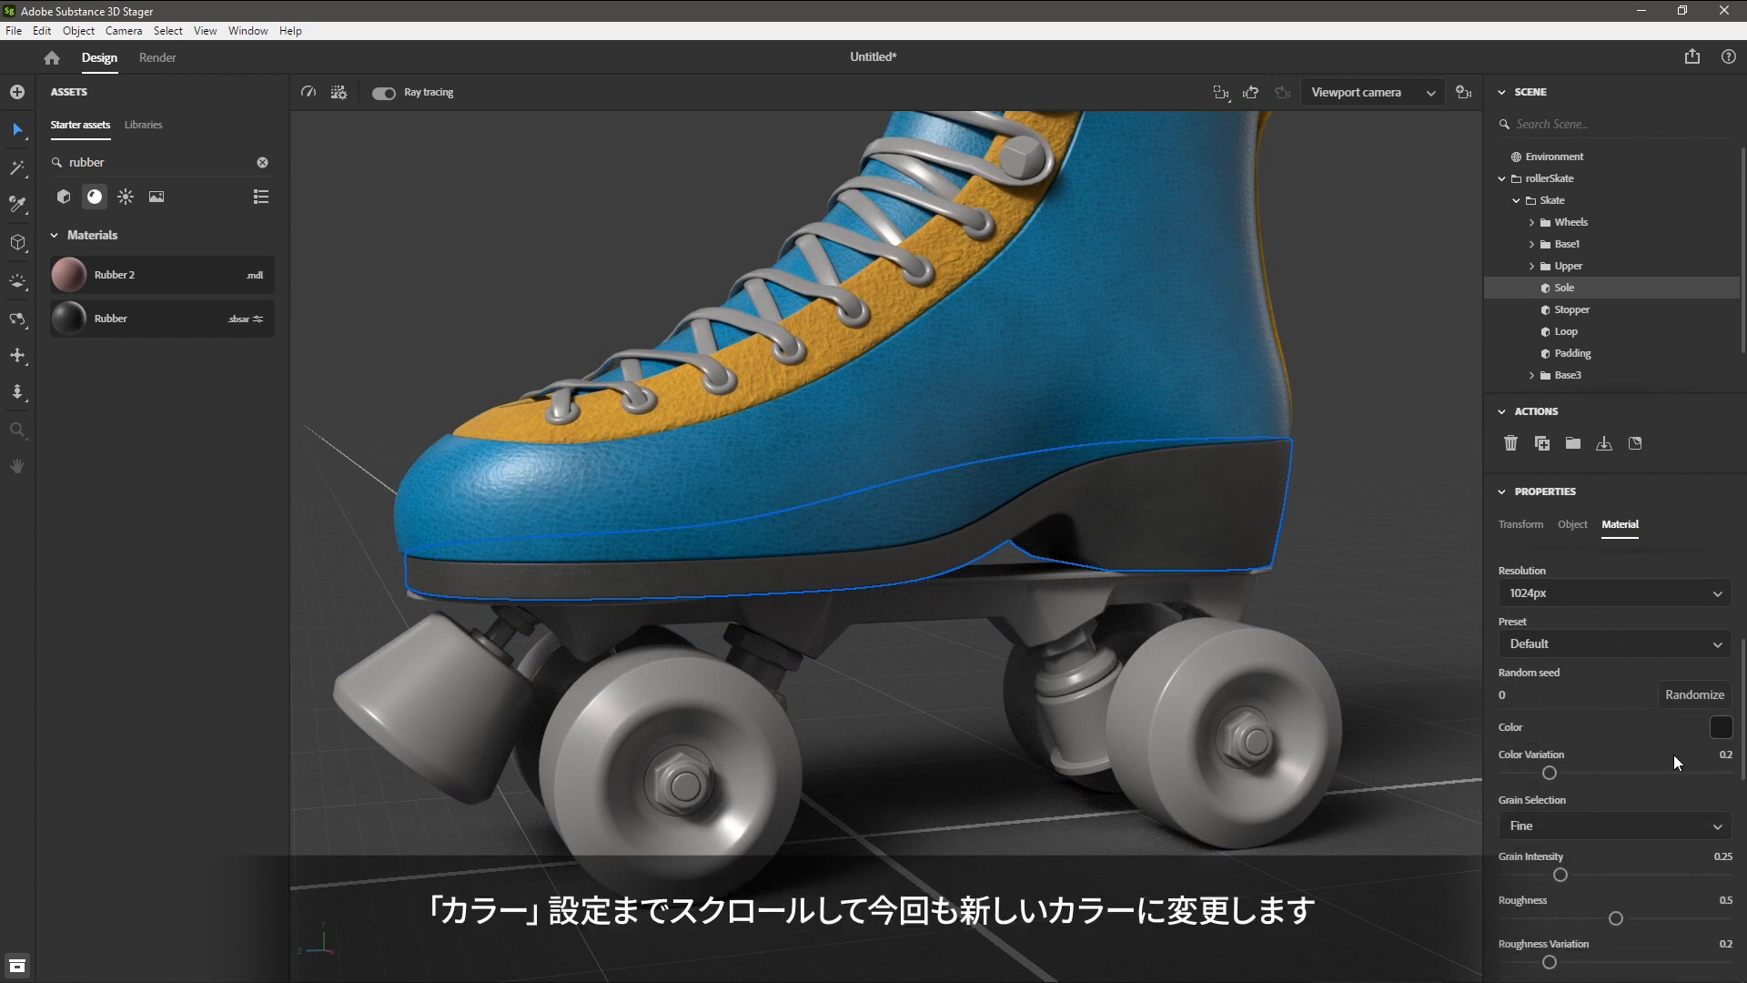
left_click(1720, 728)
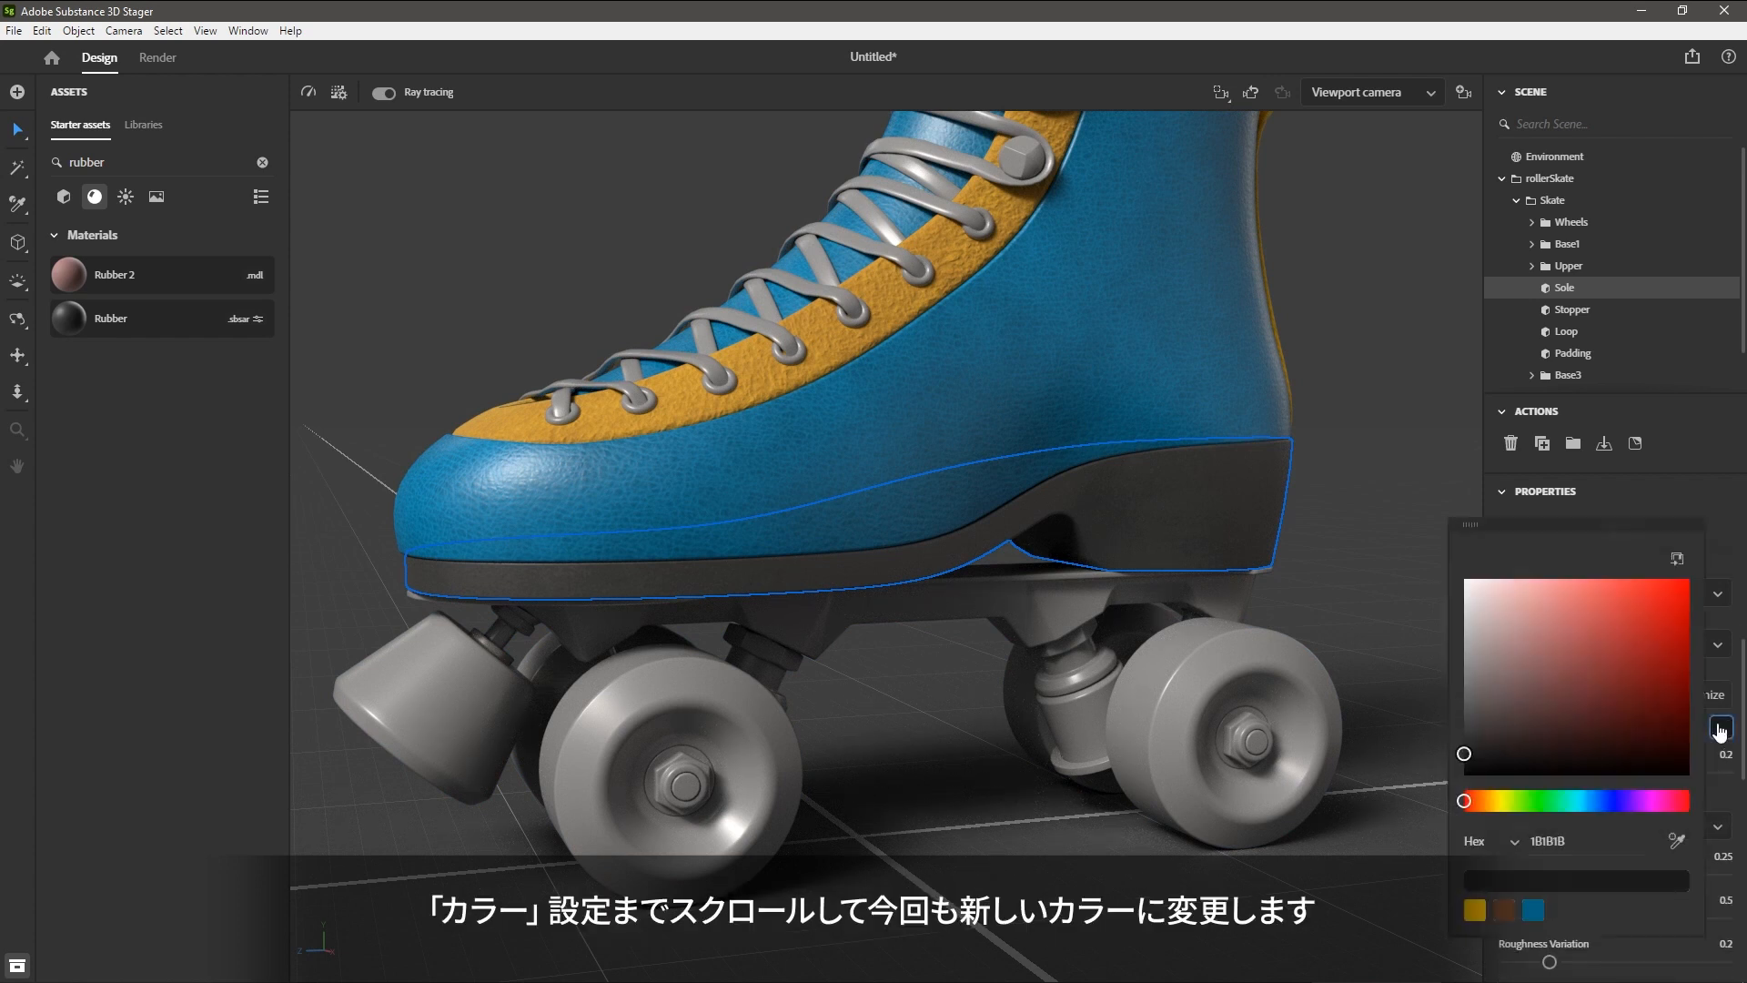
left_click(1533, 910)
left_click_drag(1586, 801, 1599, 801)
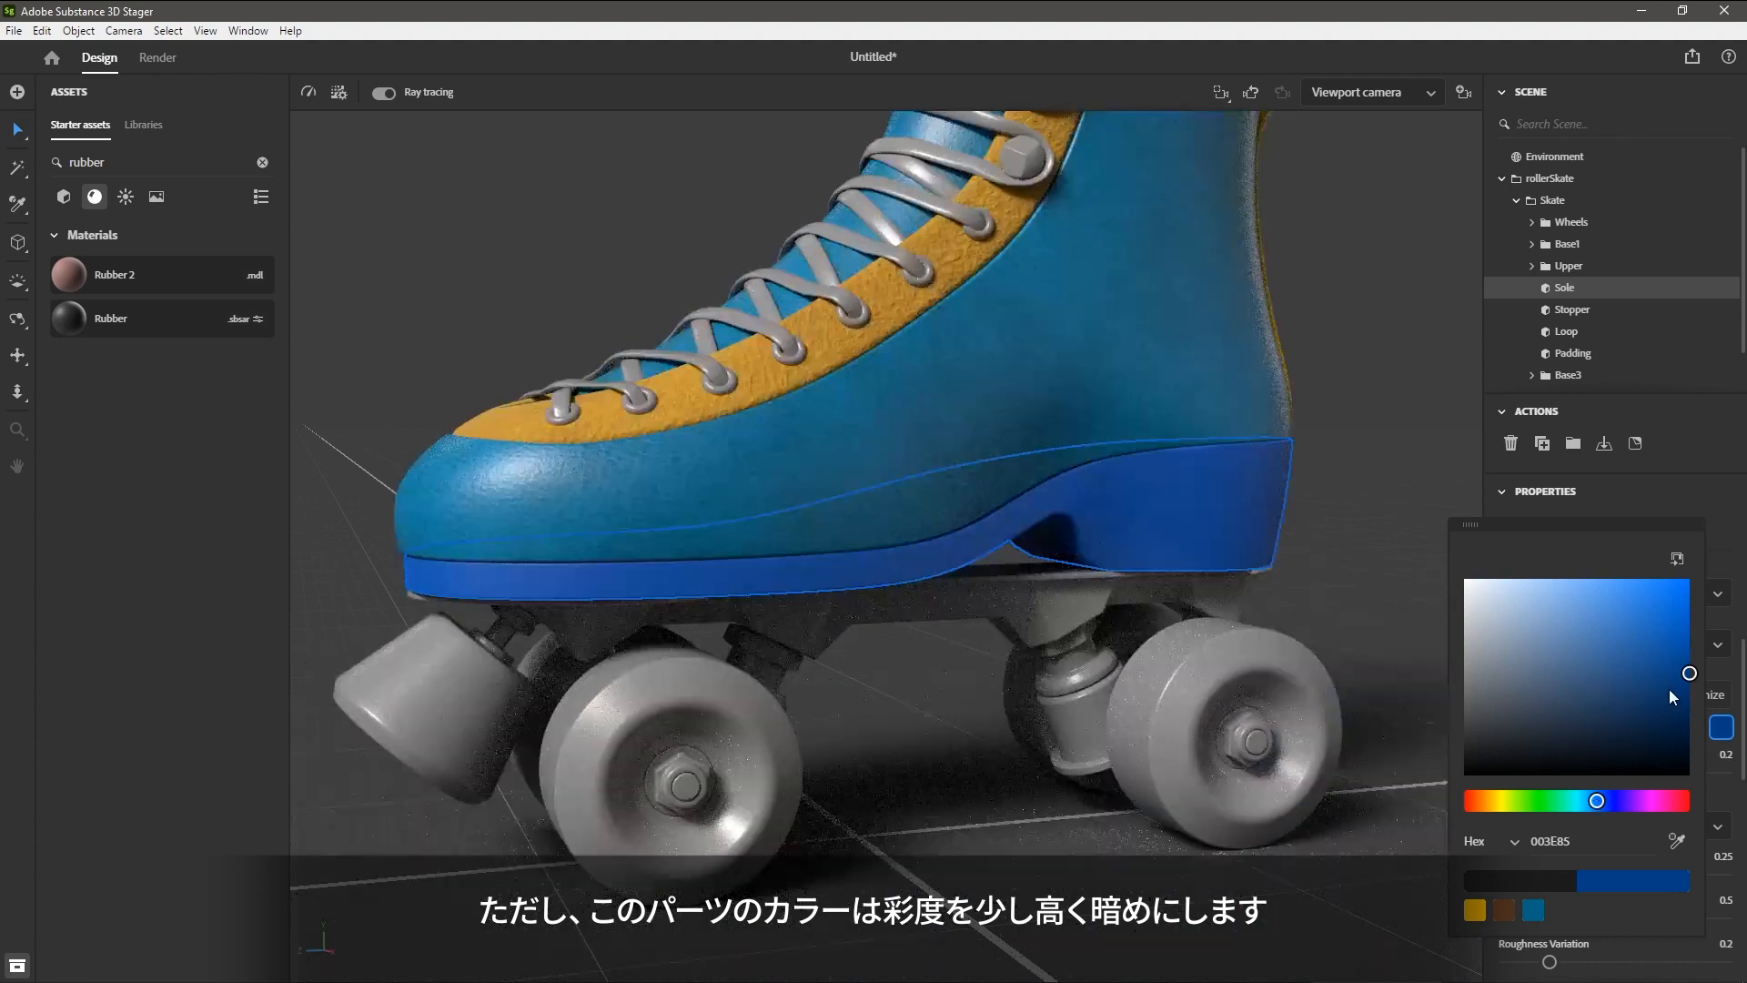
left_click_drag(1669, 689, 1682, 719)
left_click(1704, 495)
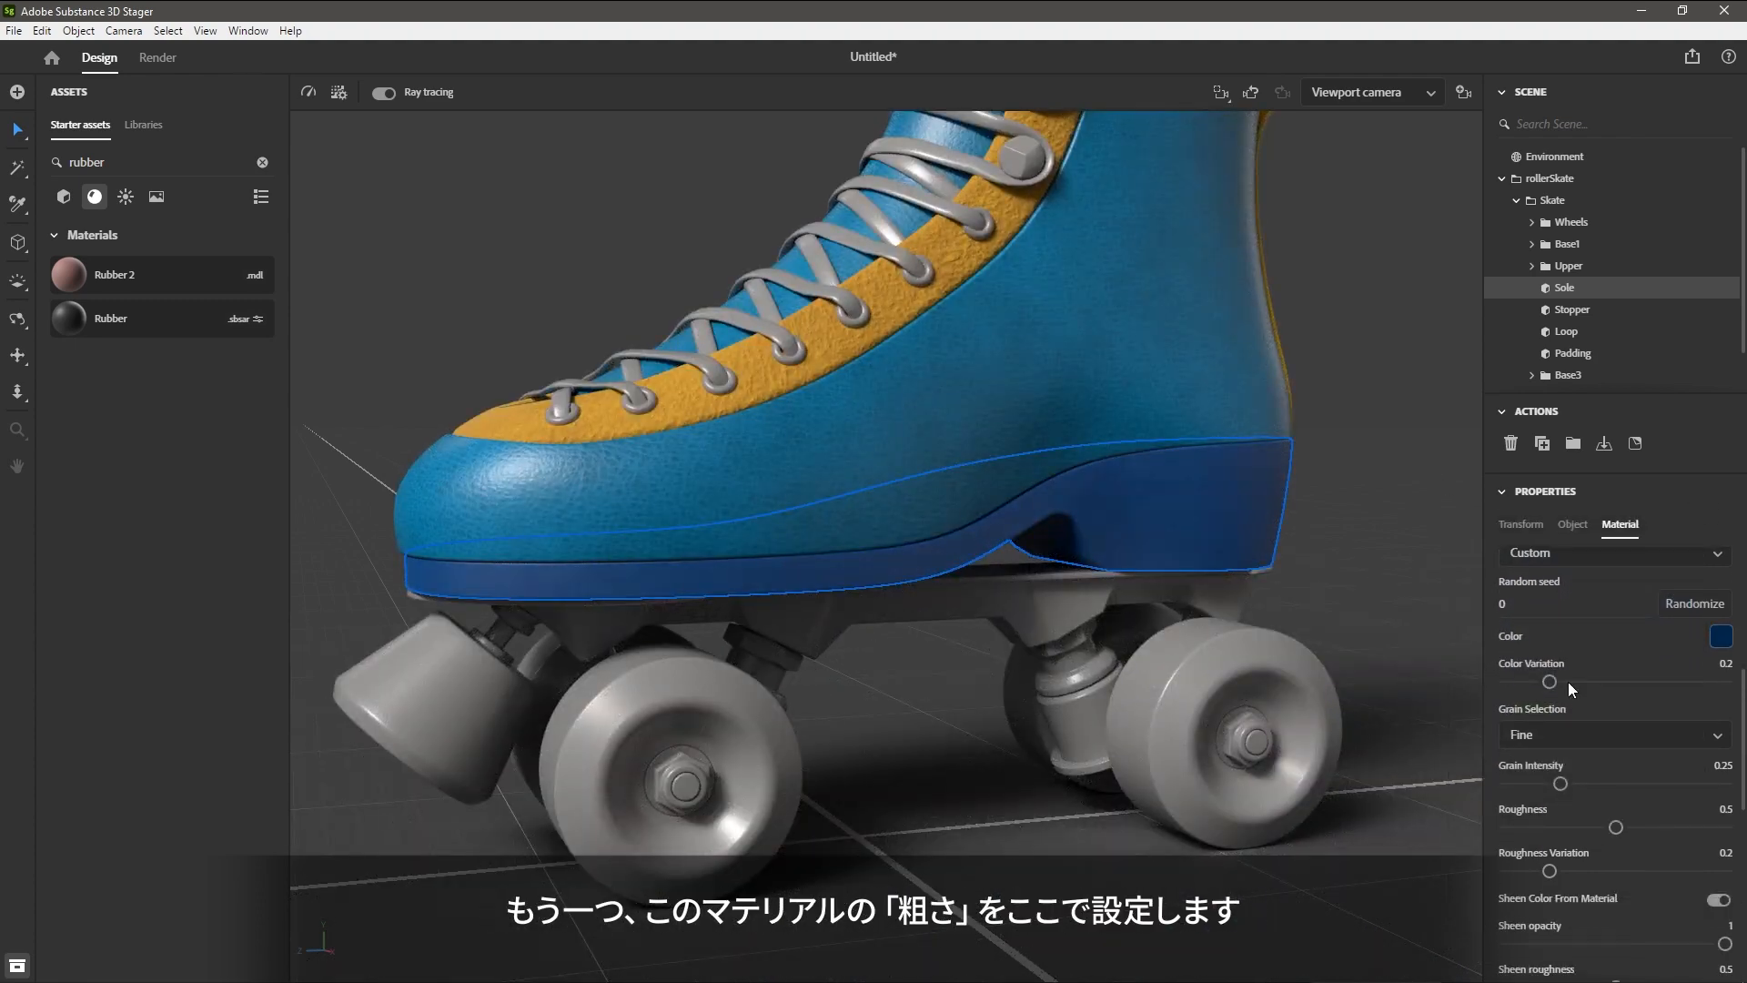
scroll(1568, 681, "down", 2)
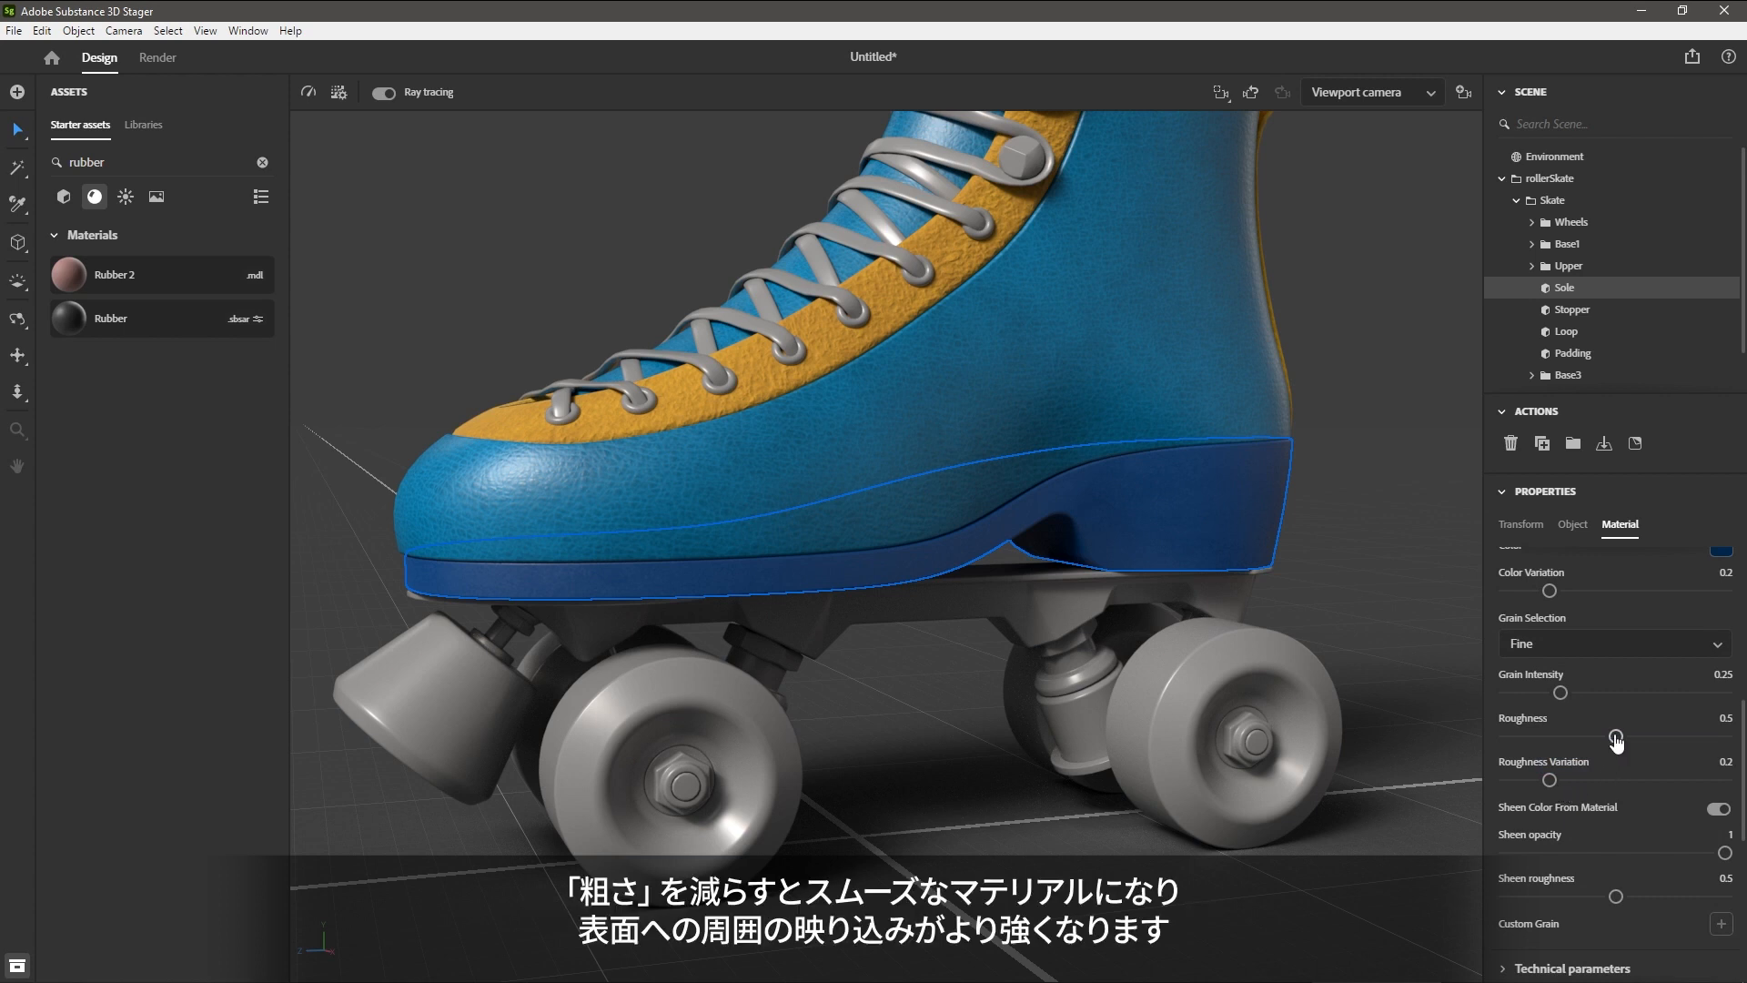
left_click_drag(1616, 742, 1526, 746)
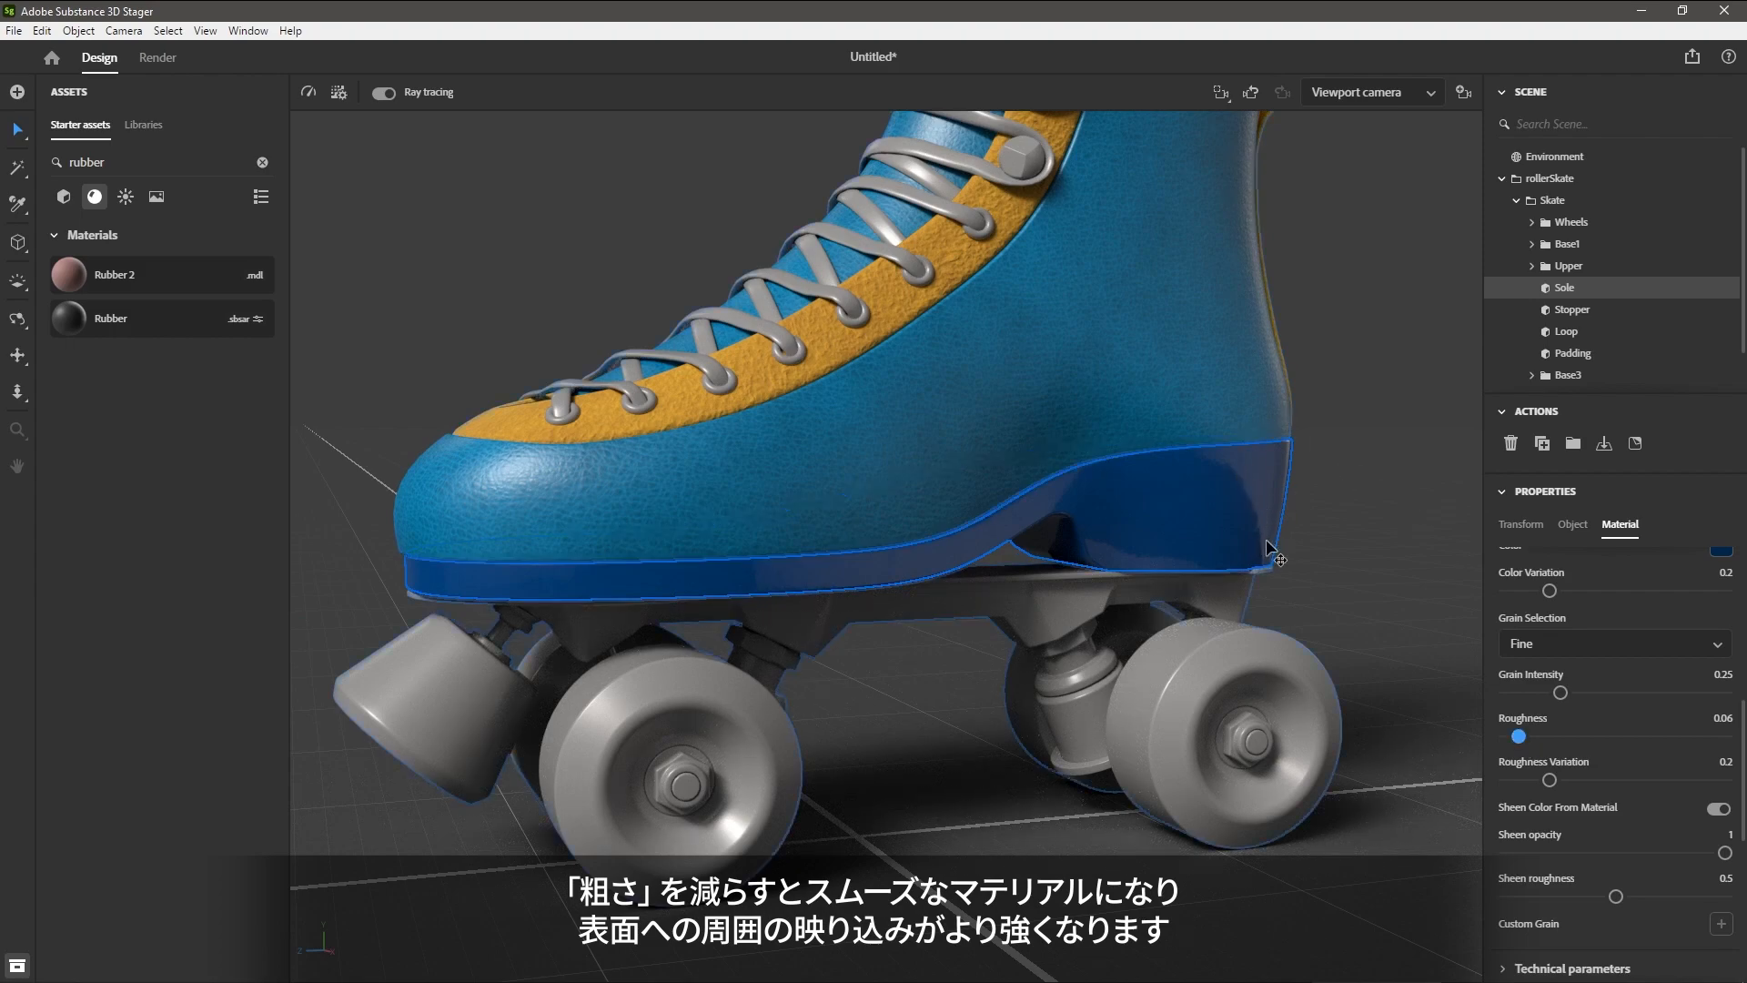
Search the starter materials for "metal" and apply the basic Metal material to the lace eyelets.
mouse_move(1347, 650)
right_mouse_down("alt")
mouse_move(1073, 582)
mouse_move(1066, 564)
right_mouse_up("alt")
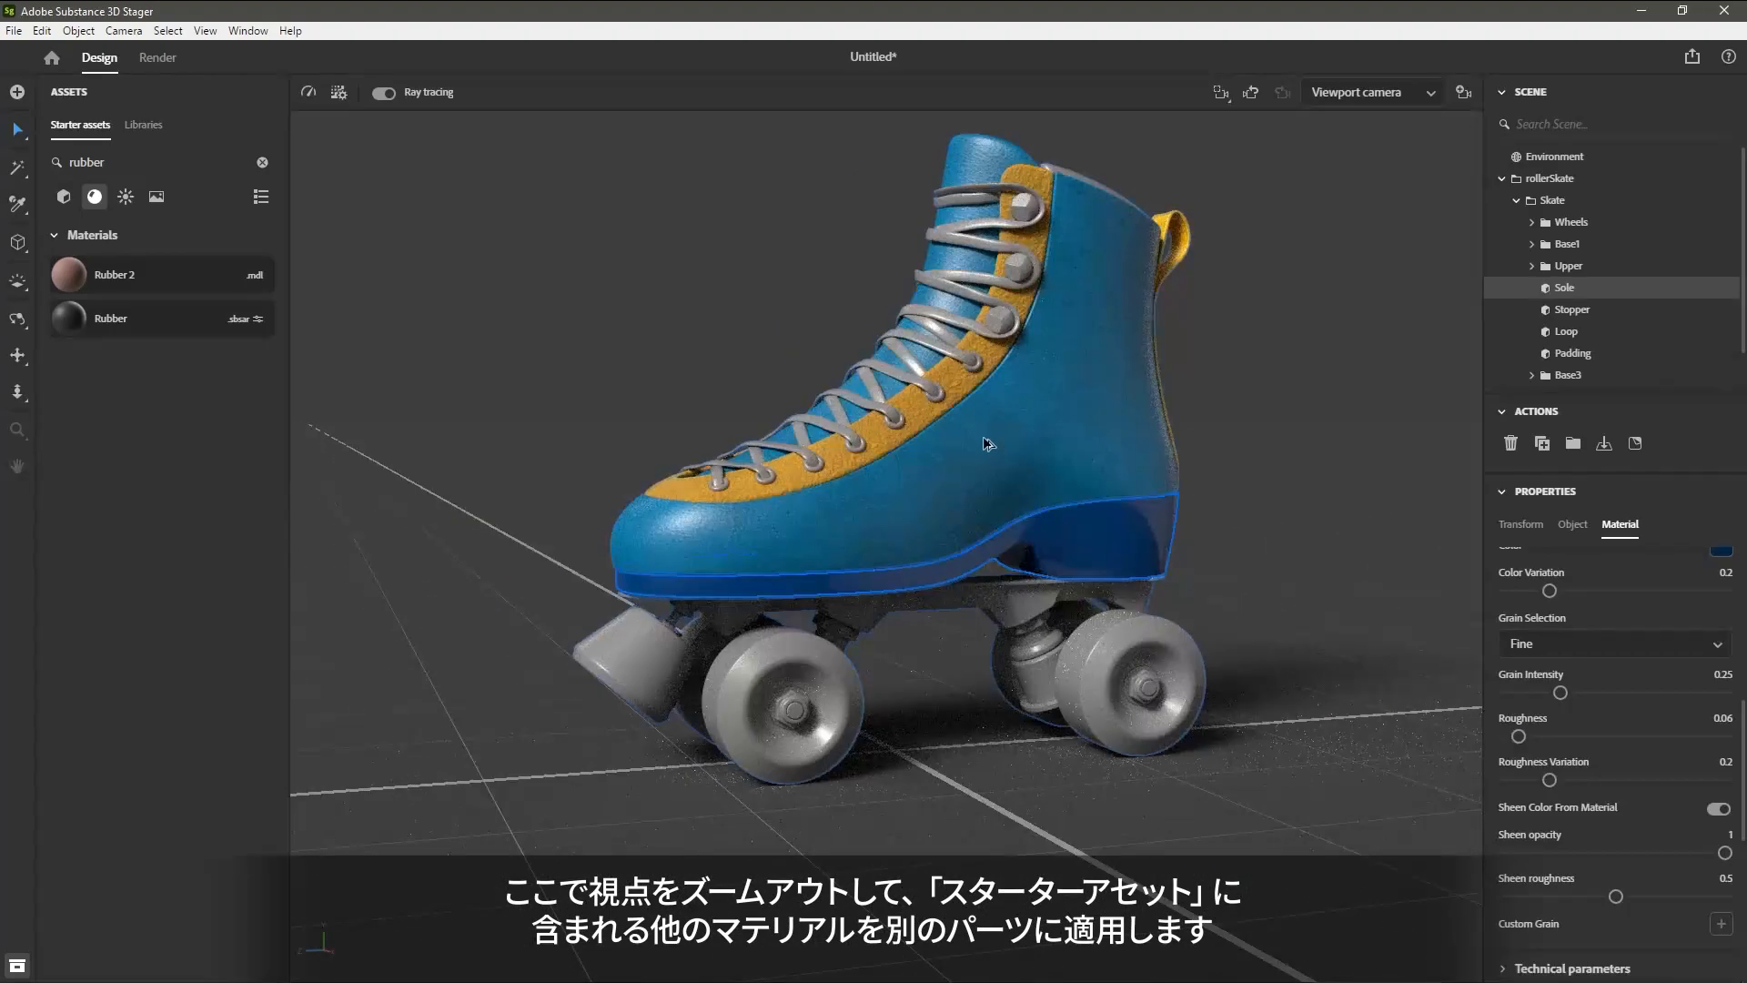
left_click_drag(1063, 558, 1010, 546, "alt")
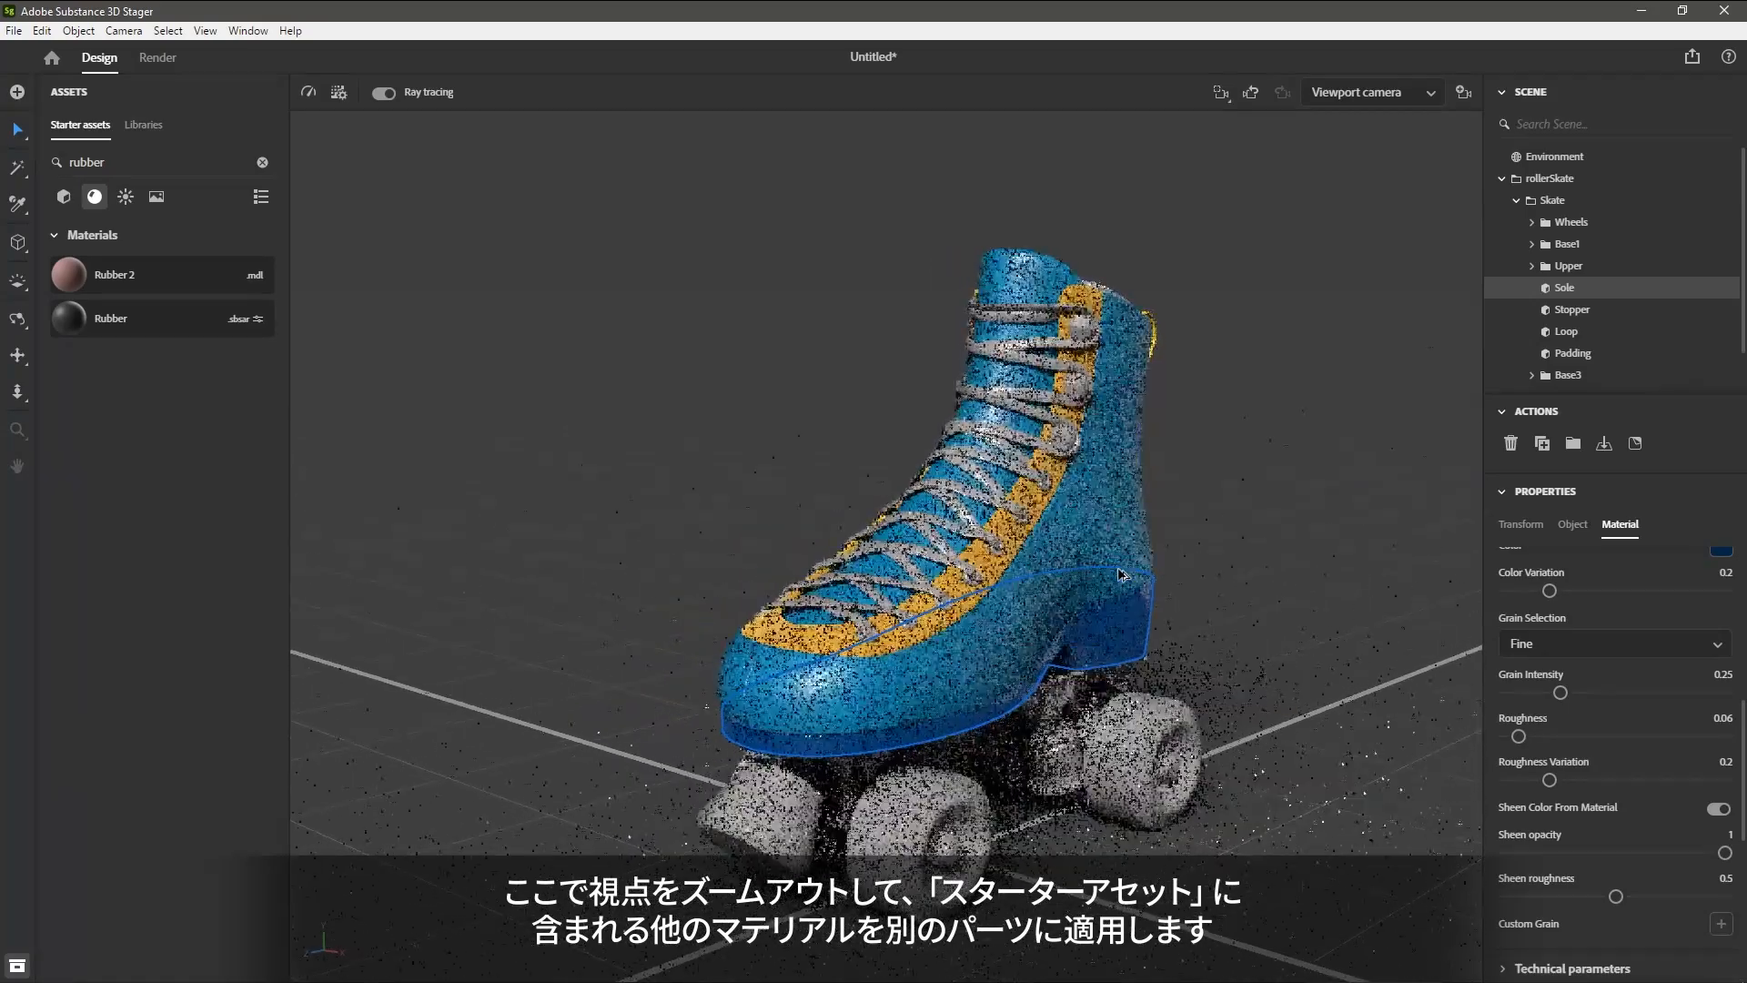
right_click_drag(1010, 546, 1124, 487, "alt")
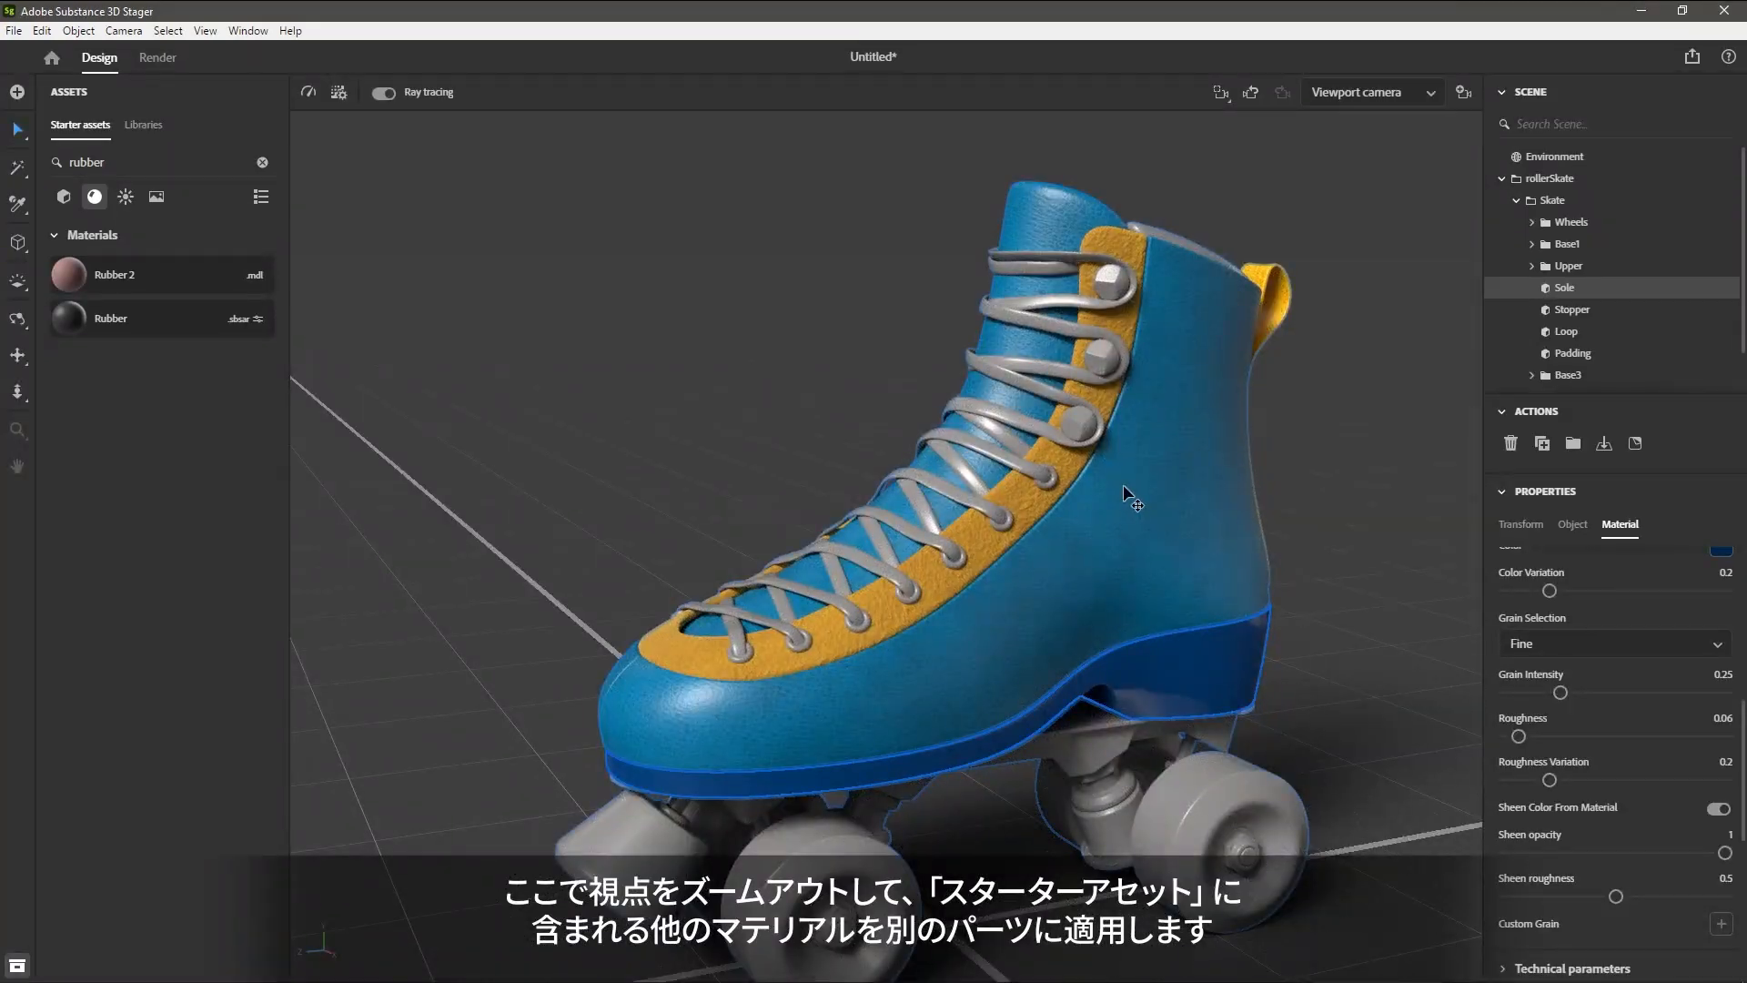
left_click(161, 164)
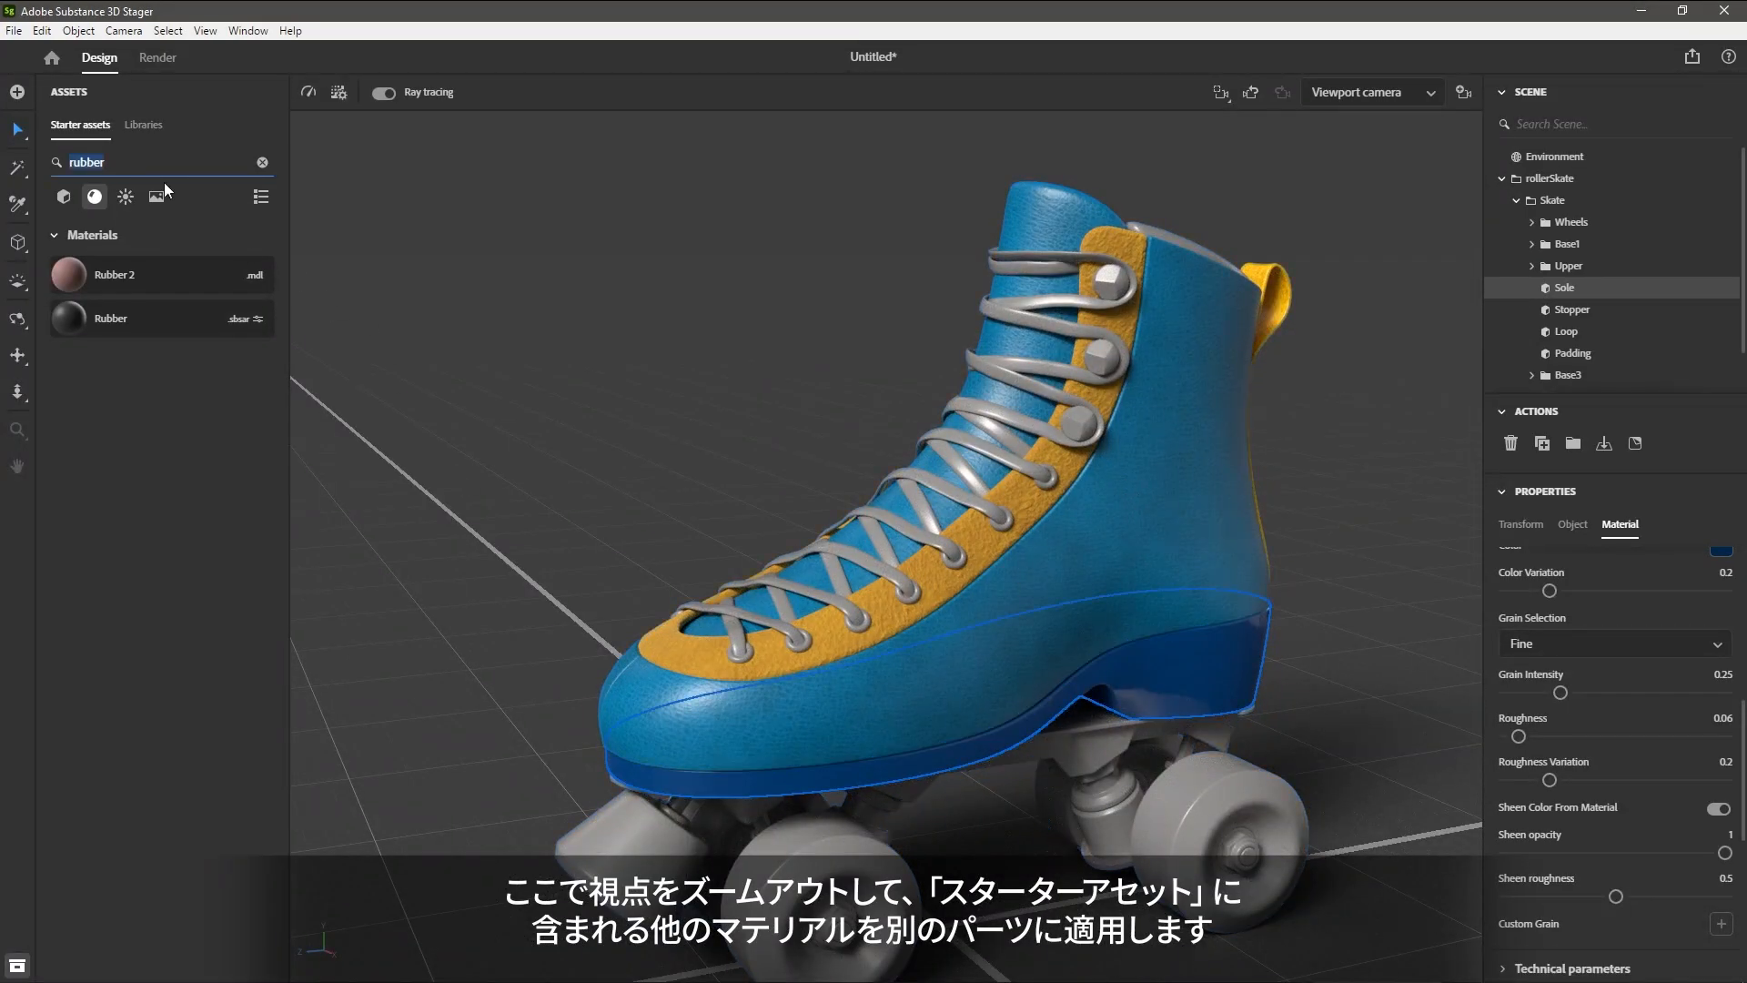
type("metal")
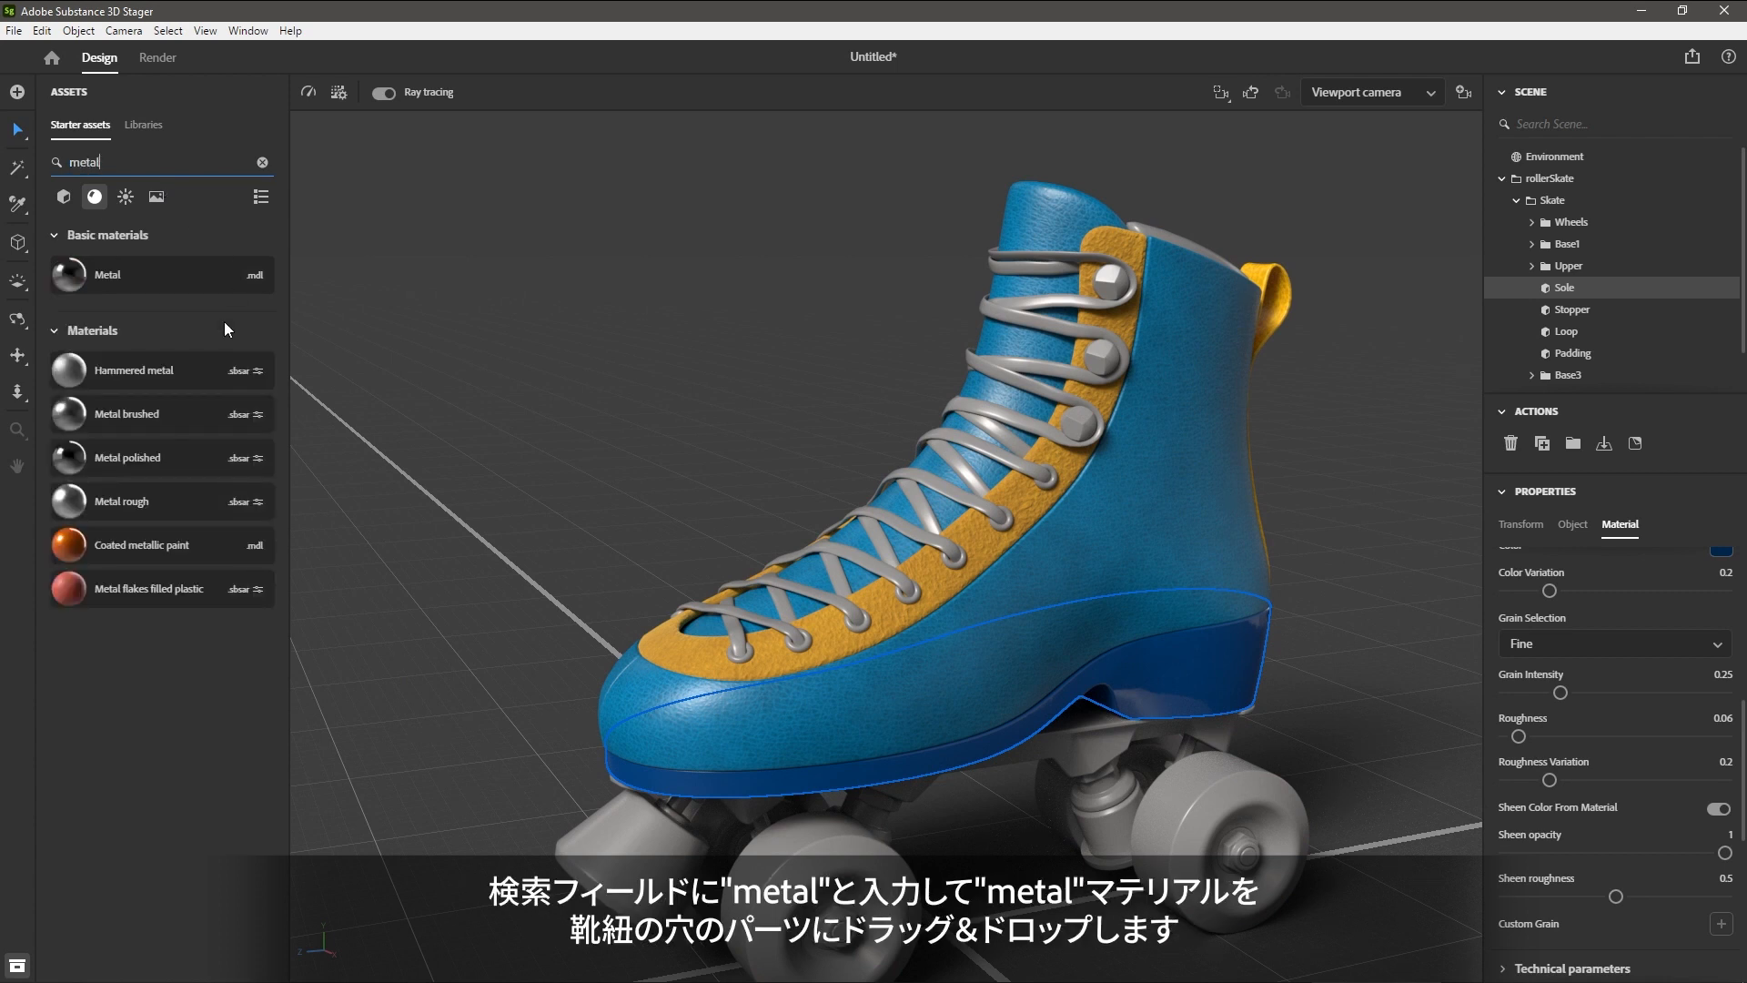
left_click_drag(178, 282, 915, 601)
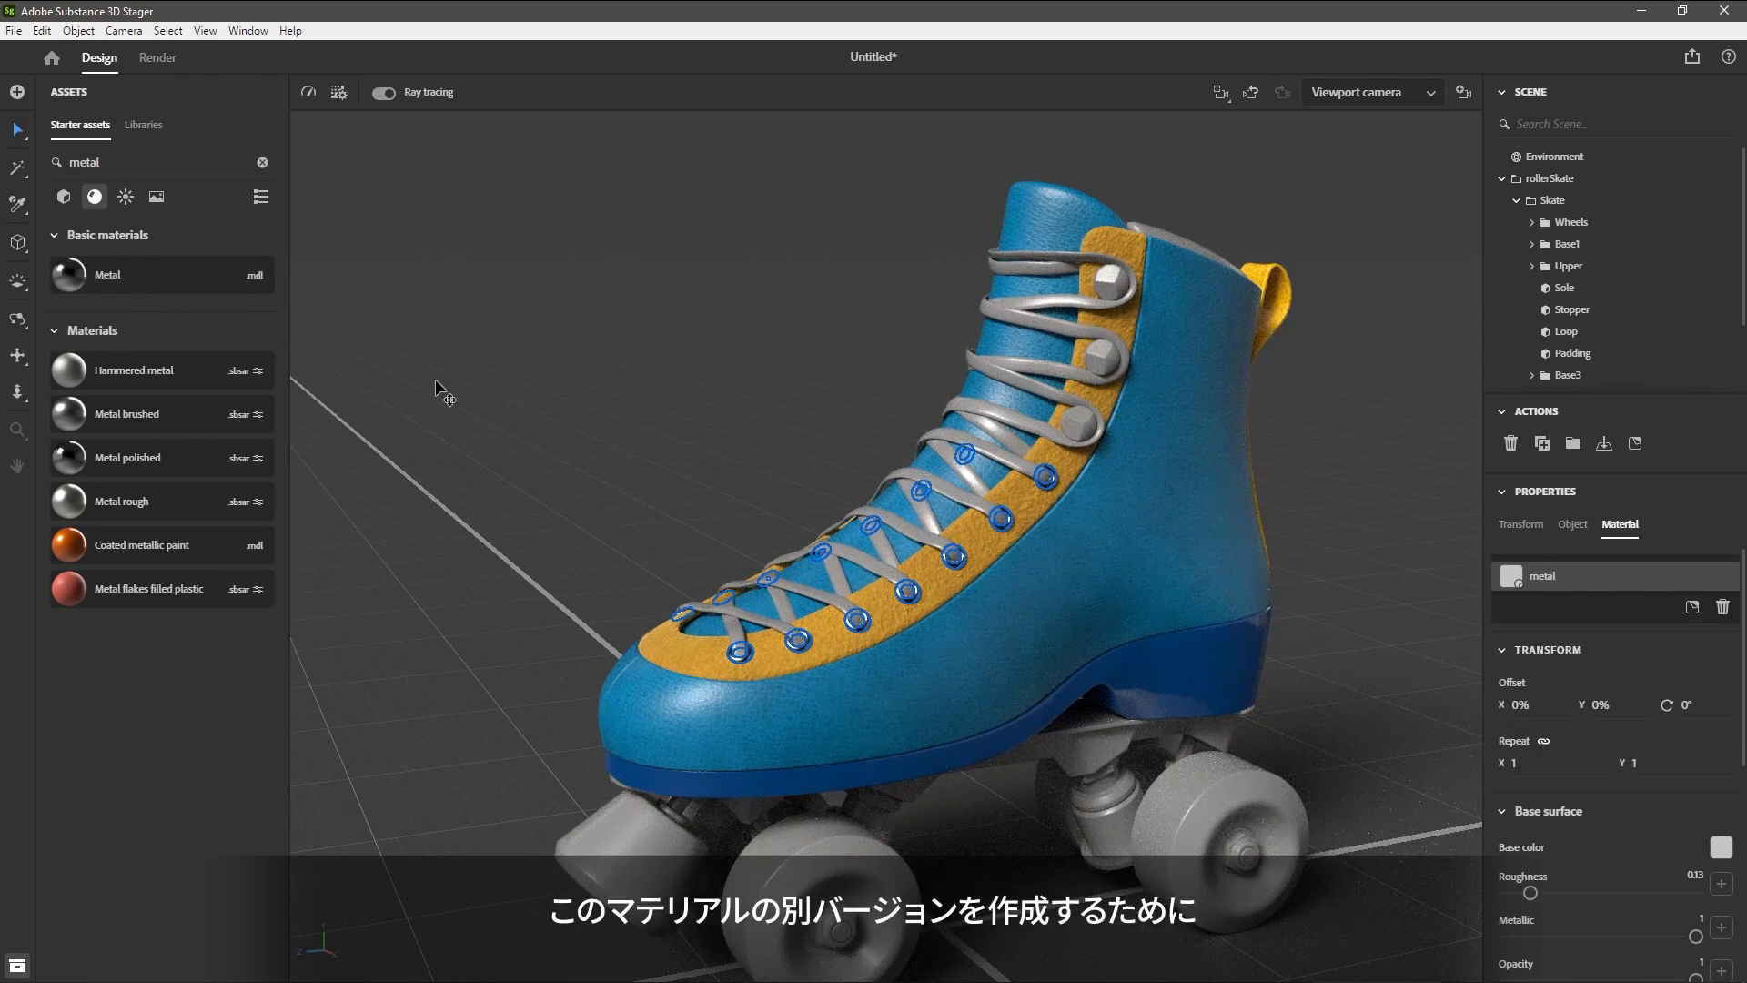
Apply a separate basic Metal material to the lace hooks, set its base color to the previously used yellow, CBA006, and deselect the hooks.
left_click_drag(151, 277, 1105, 352)
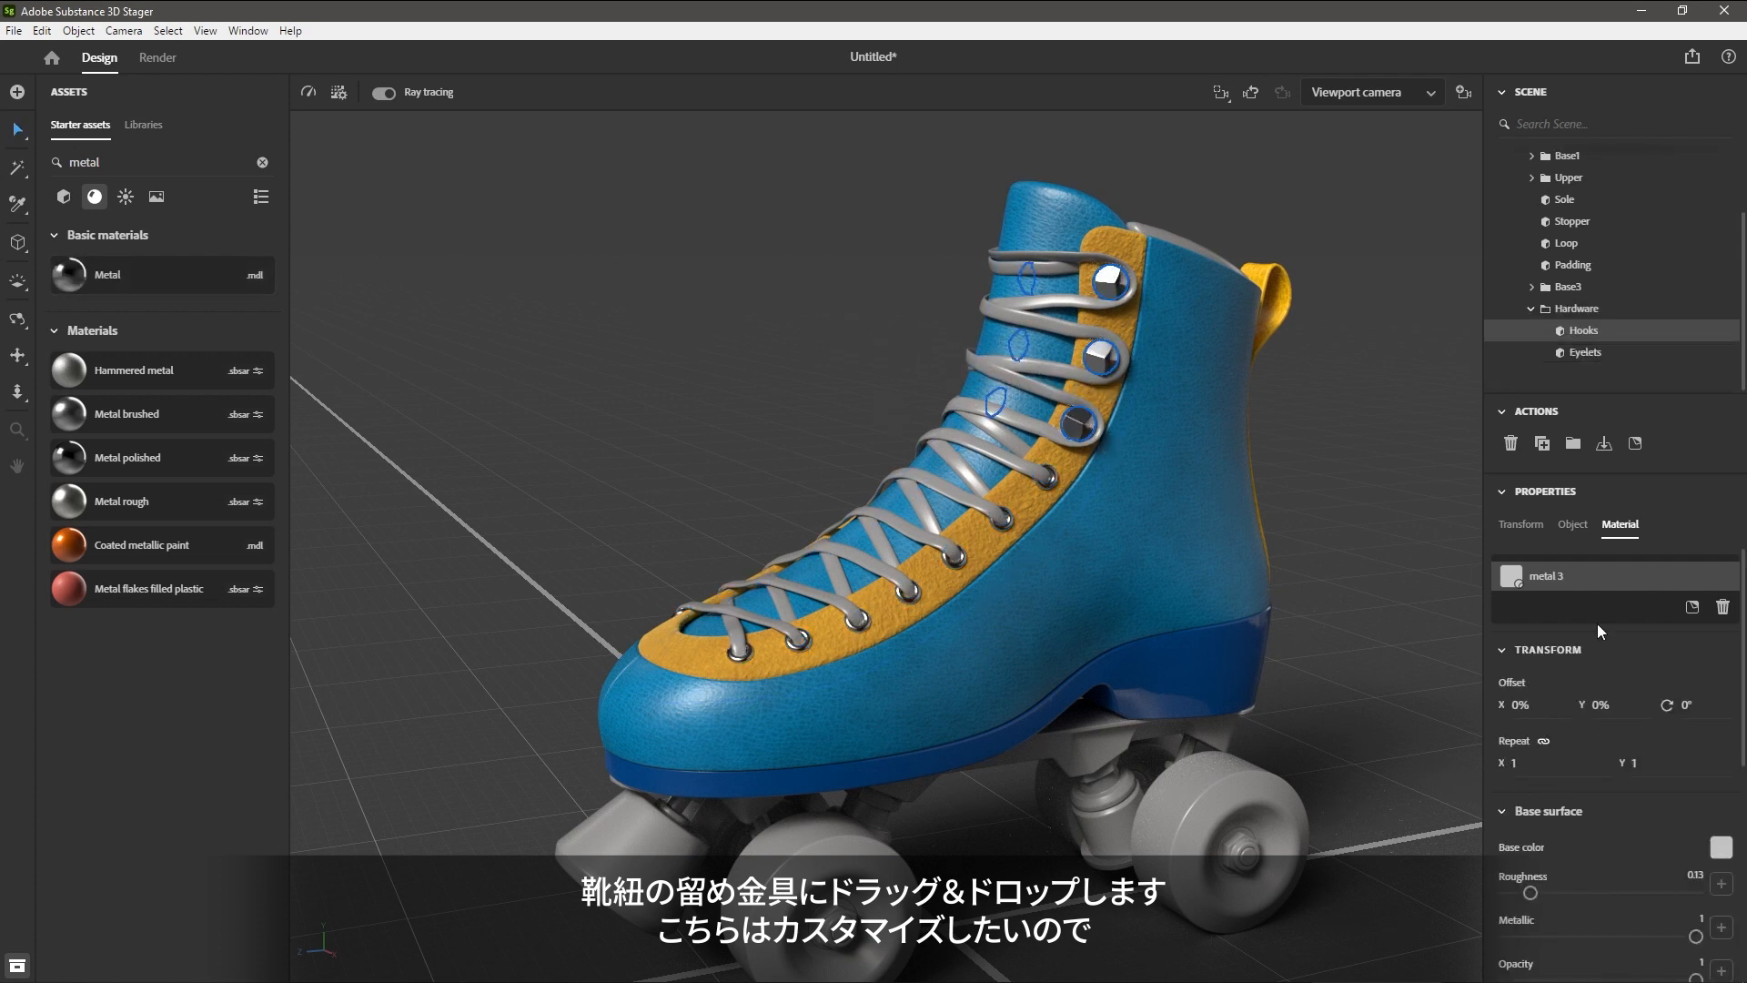
scroll(1585, 808, "down", 2)
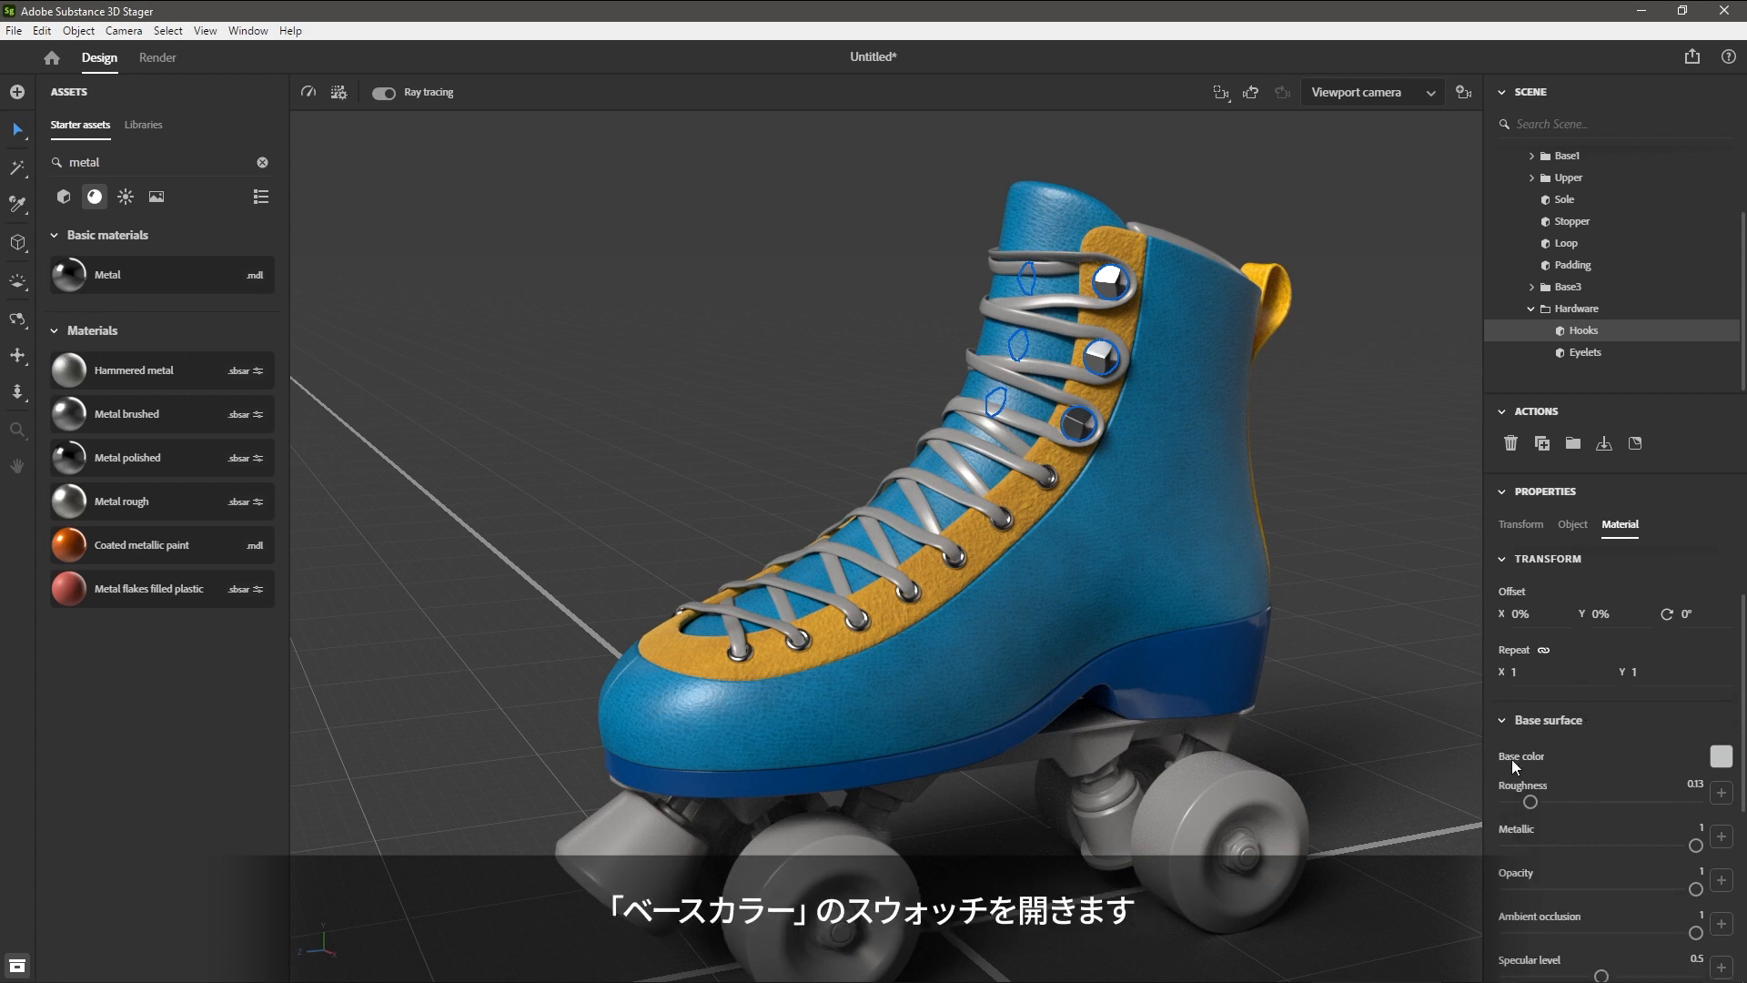
left_click(1721, 756)
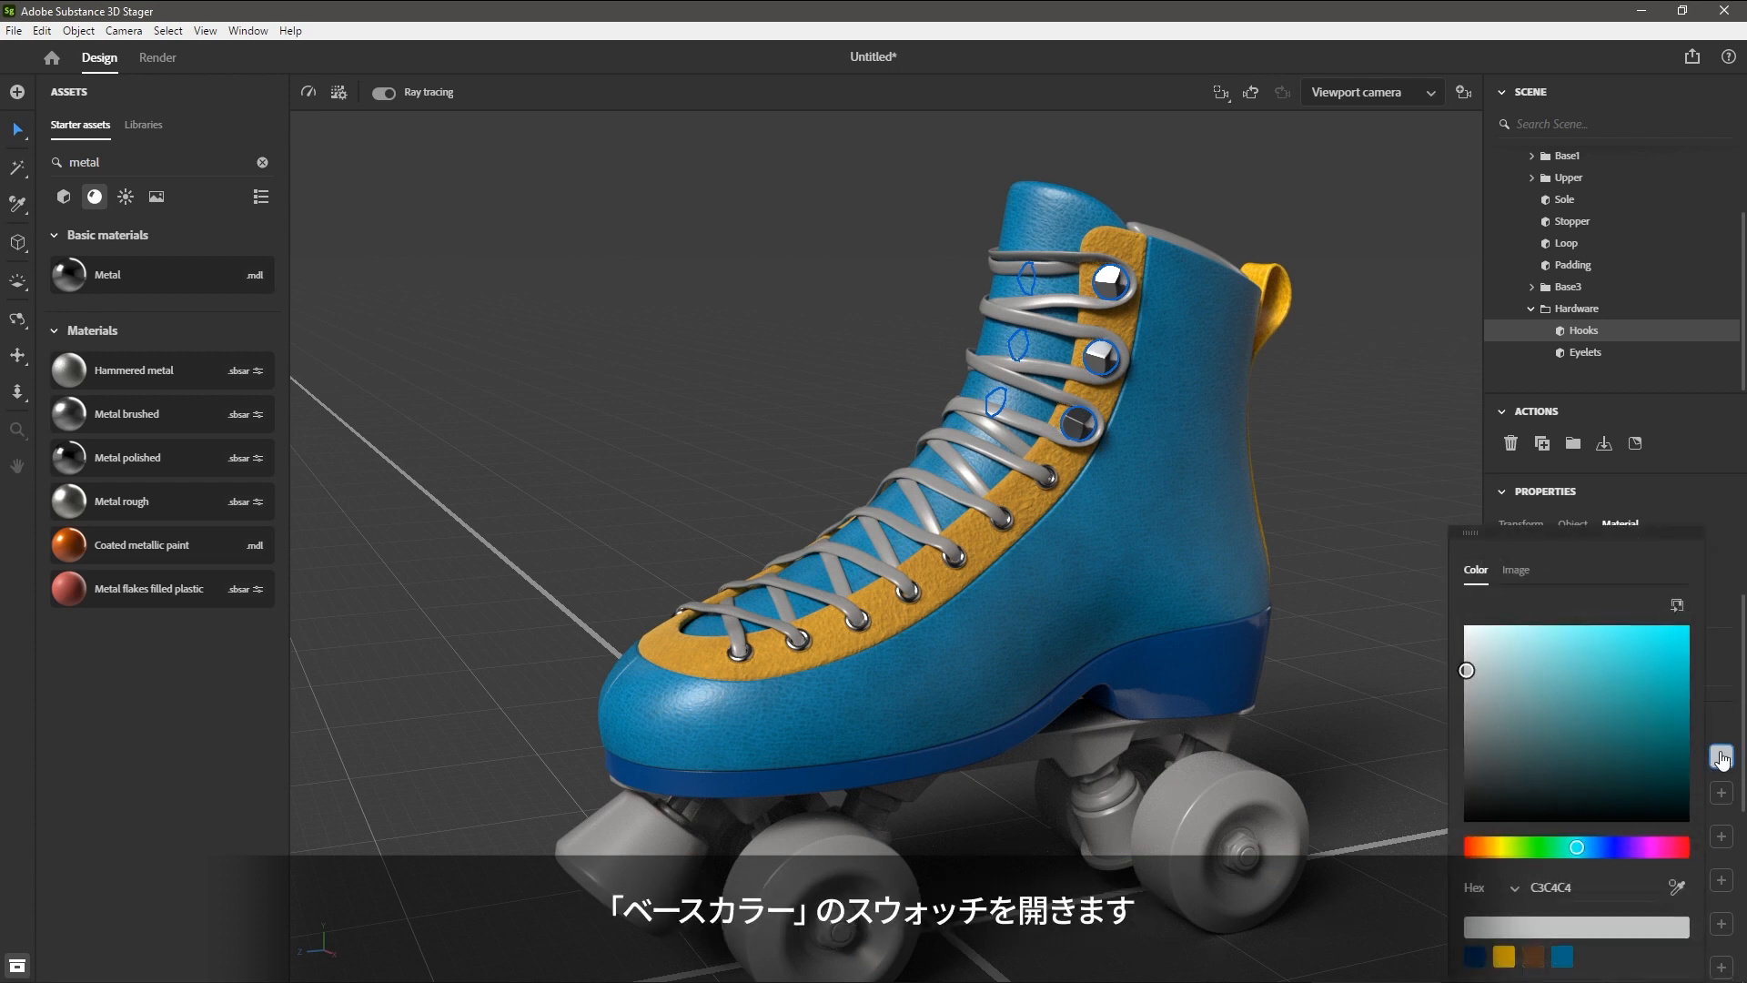
left_click(1504, 959)
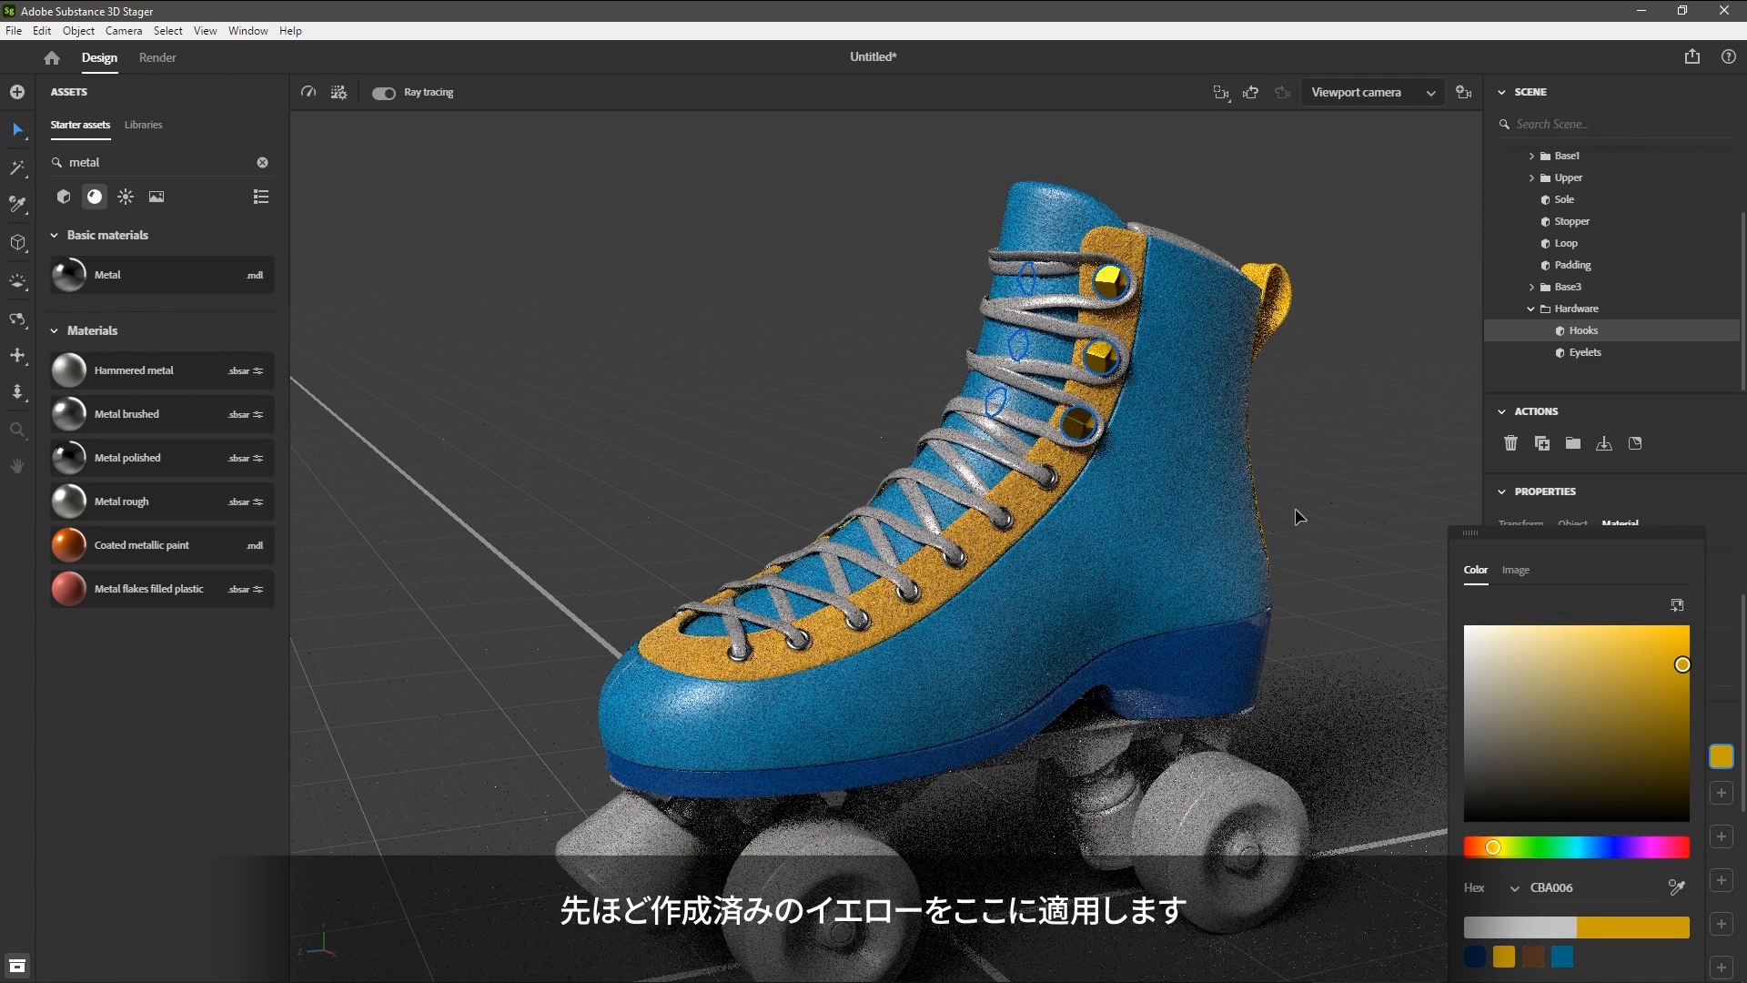
left_click(1320, 460)
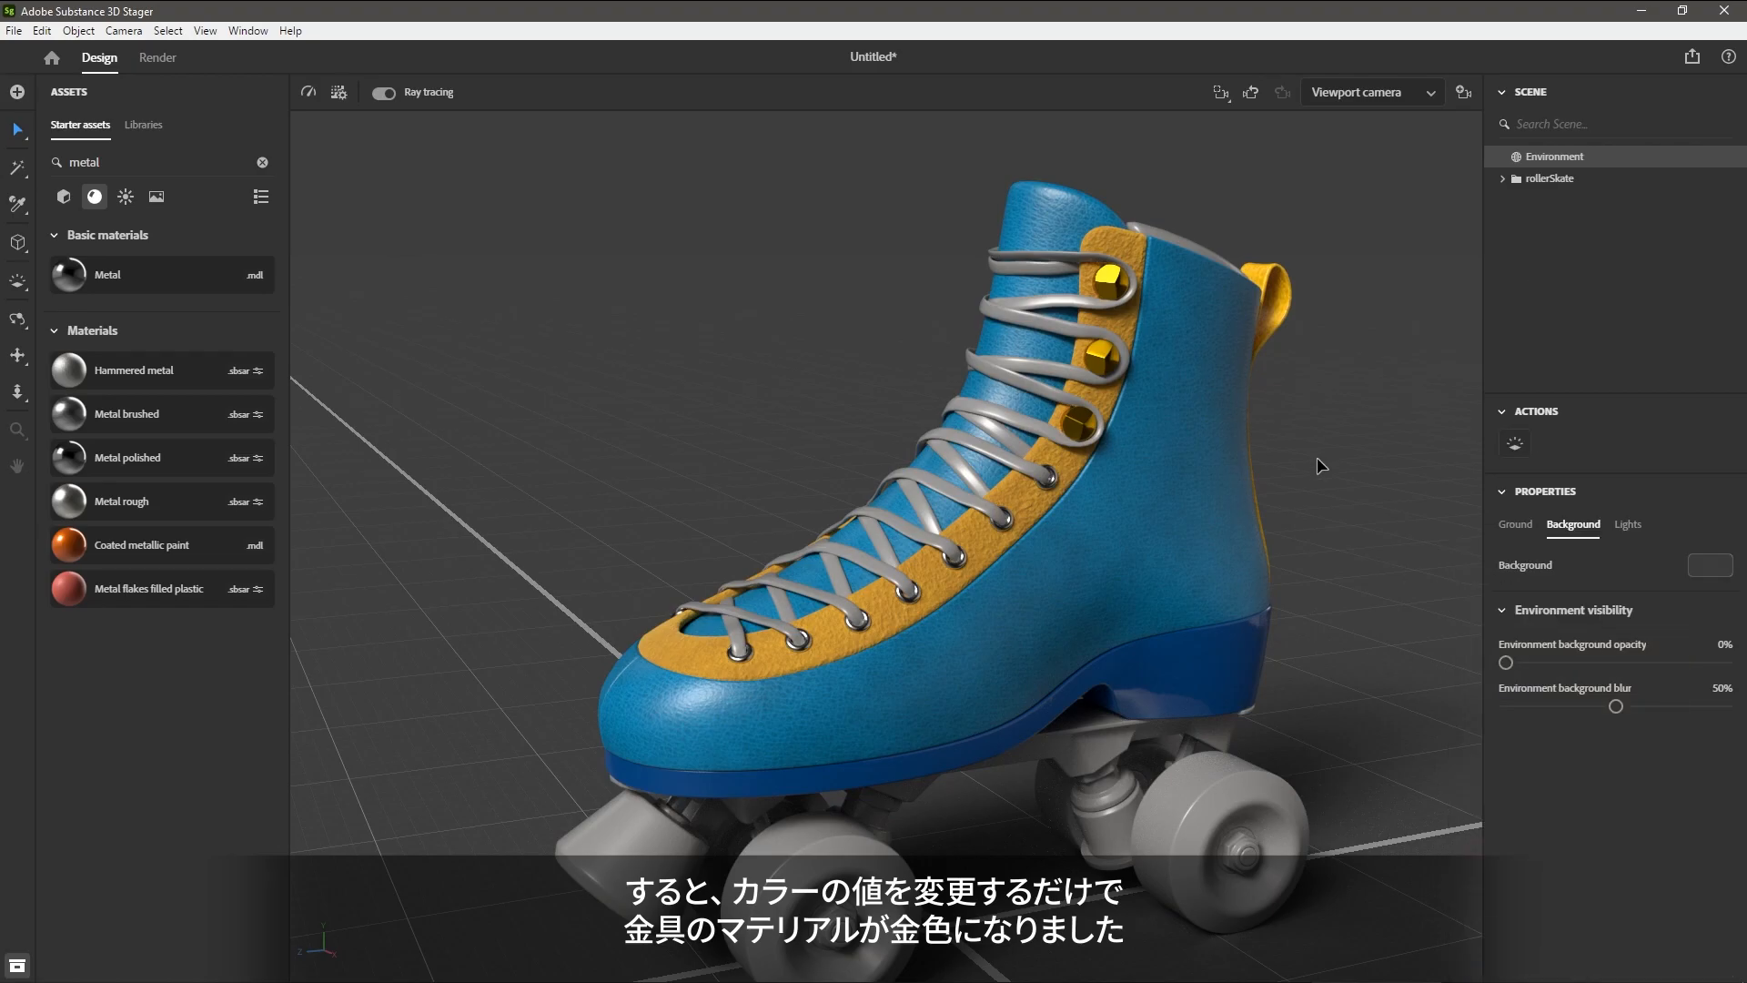
Clear the material search, find Jersey fabric in the full list and apply it to the boot's inner padding.
left_click_drag(1317, 460, 1067, 471, "alt")
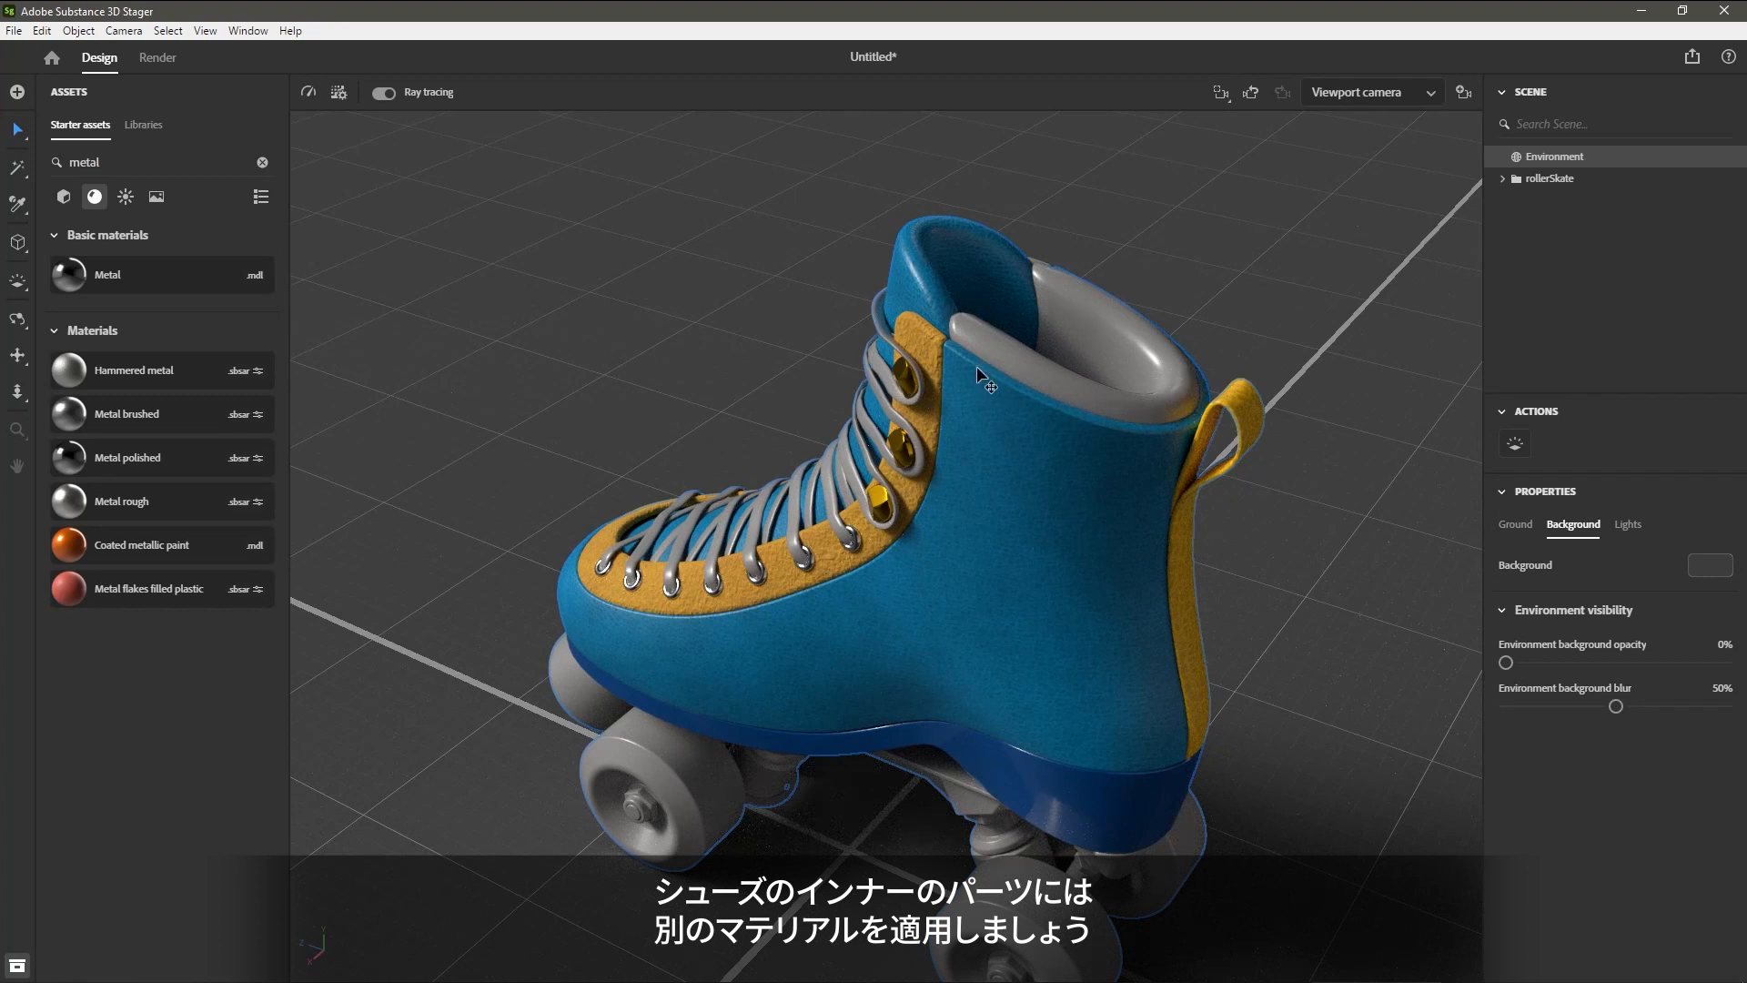
left_click(262, 162)
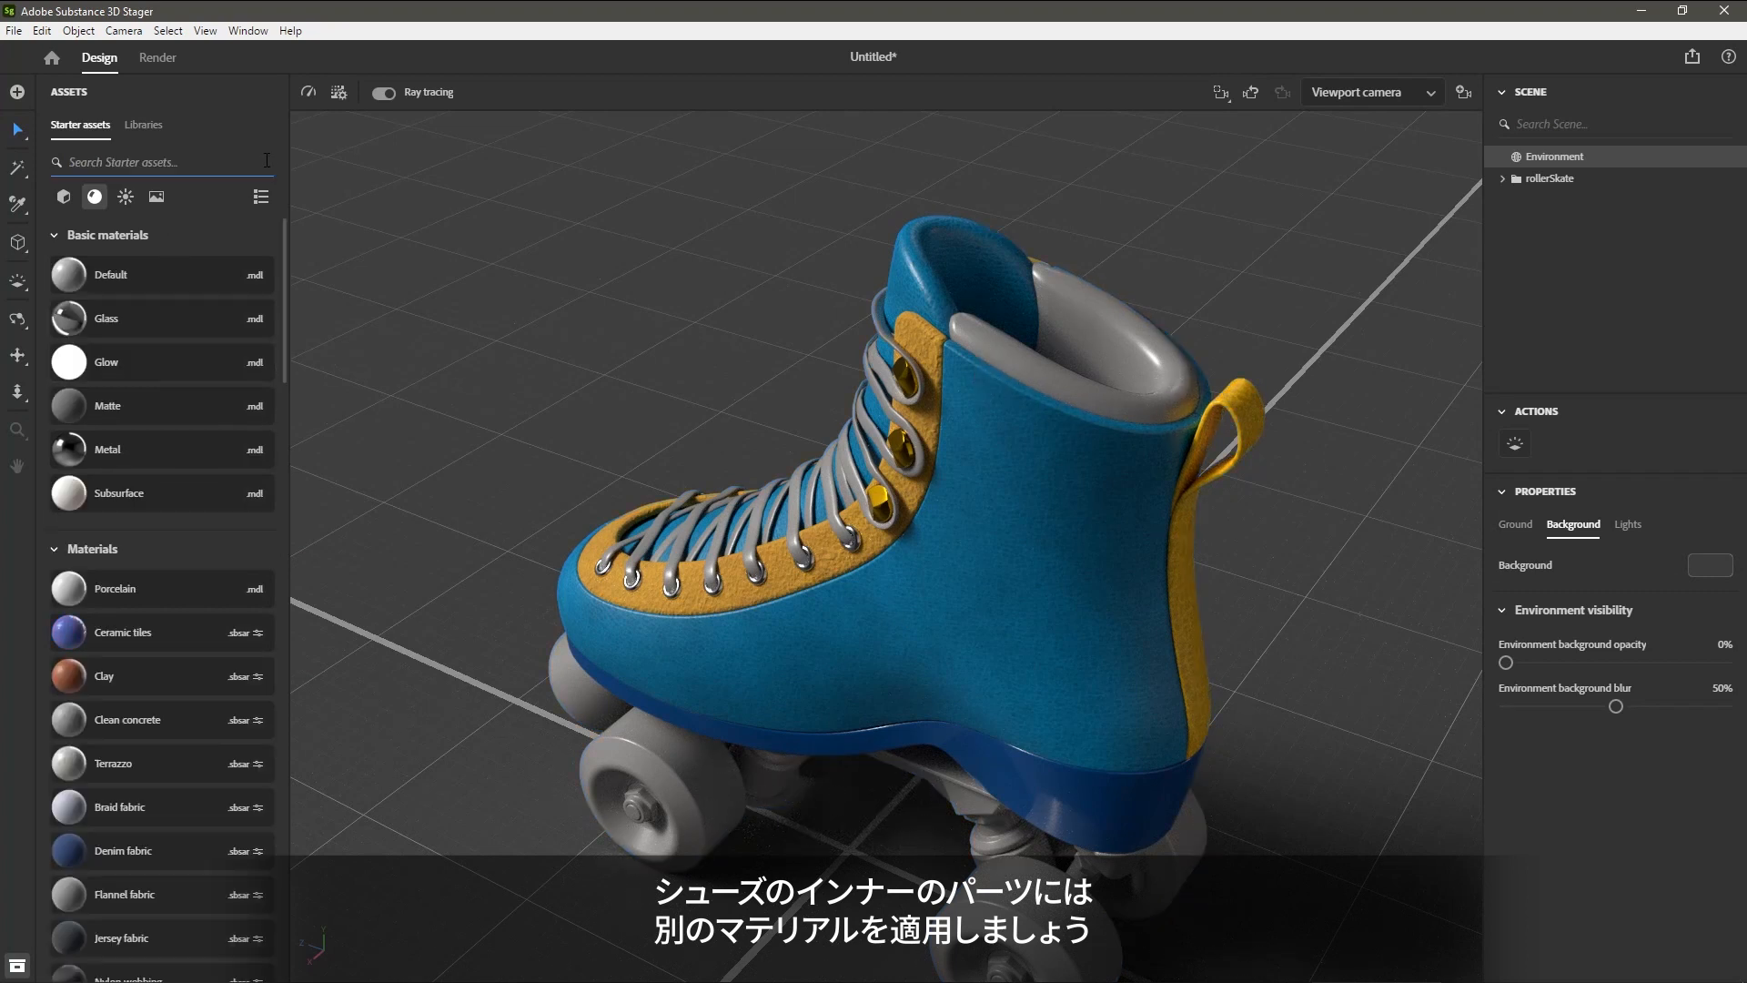
scroll(195, 477, "down", 5)
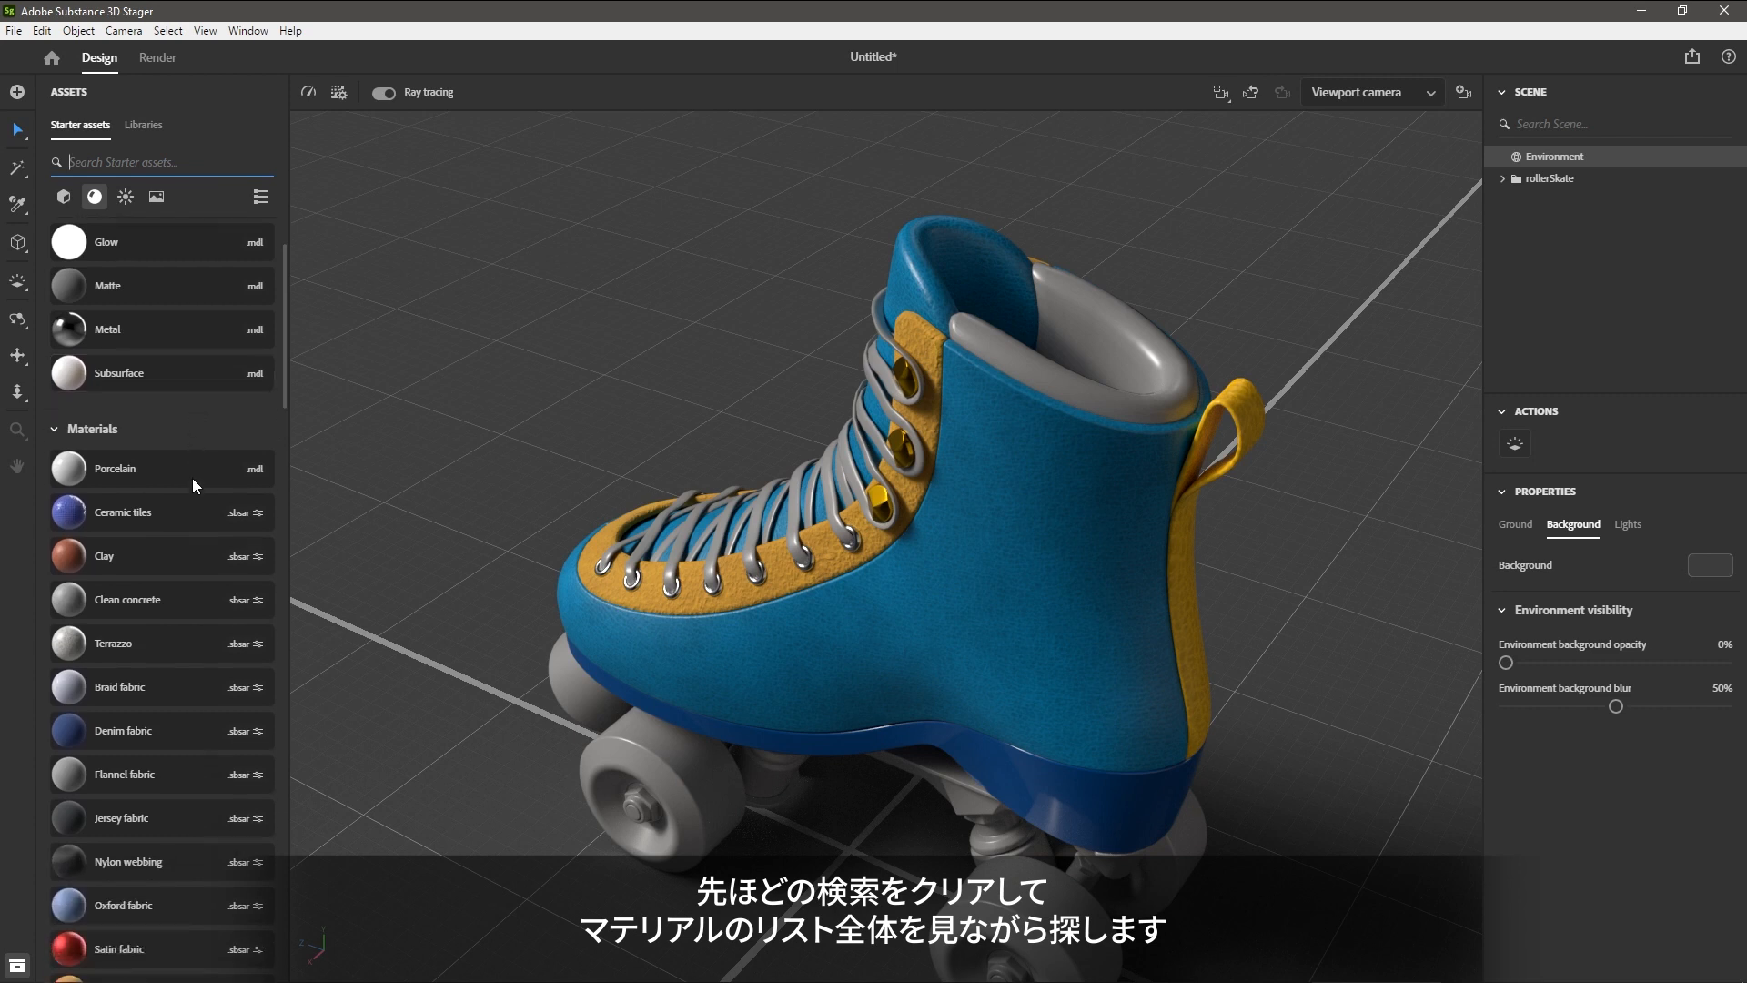
scroll(173, 468, "down", 2)
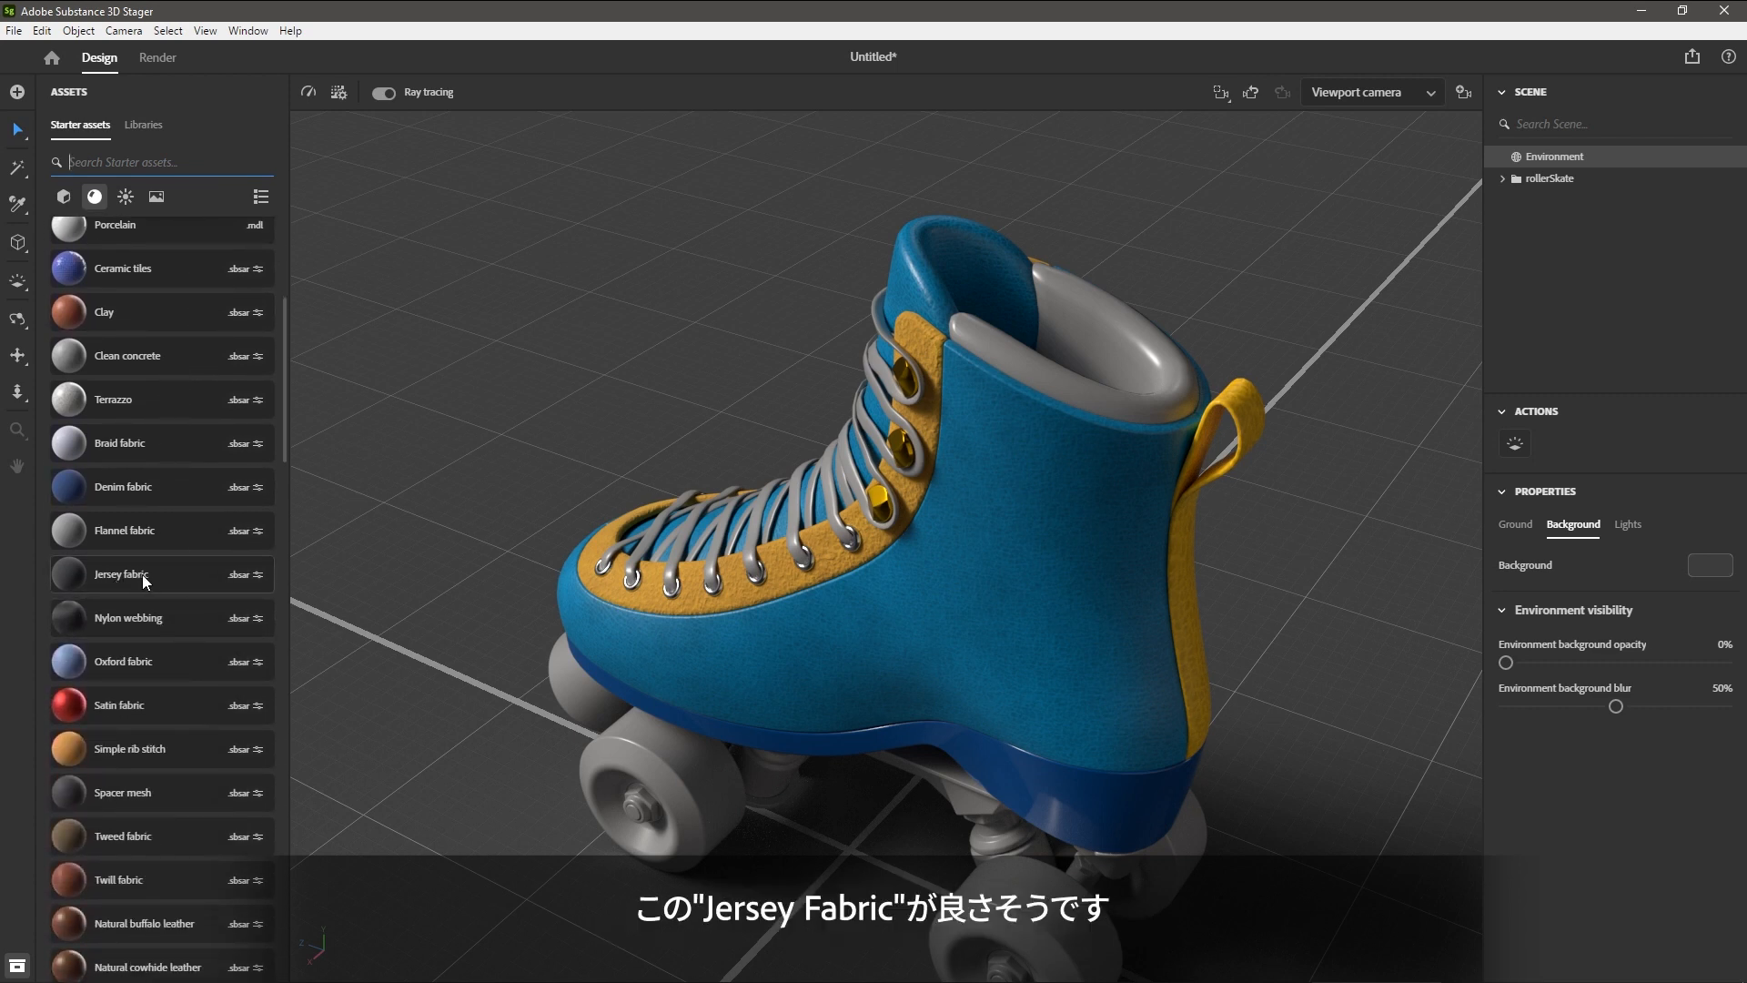
left_click_drag(111, 573, 1101, 318)
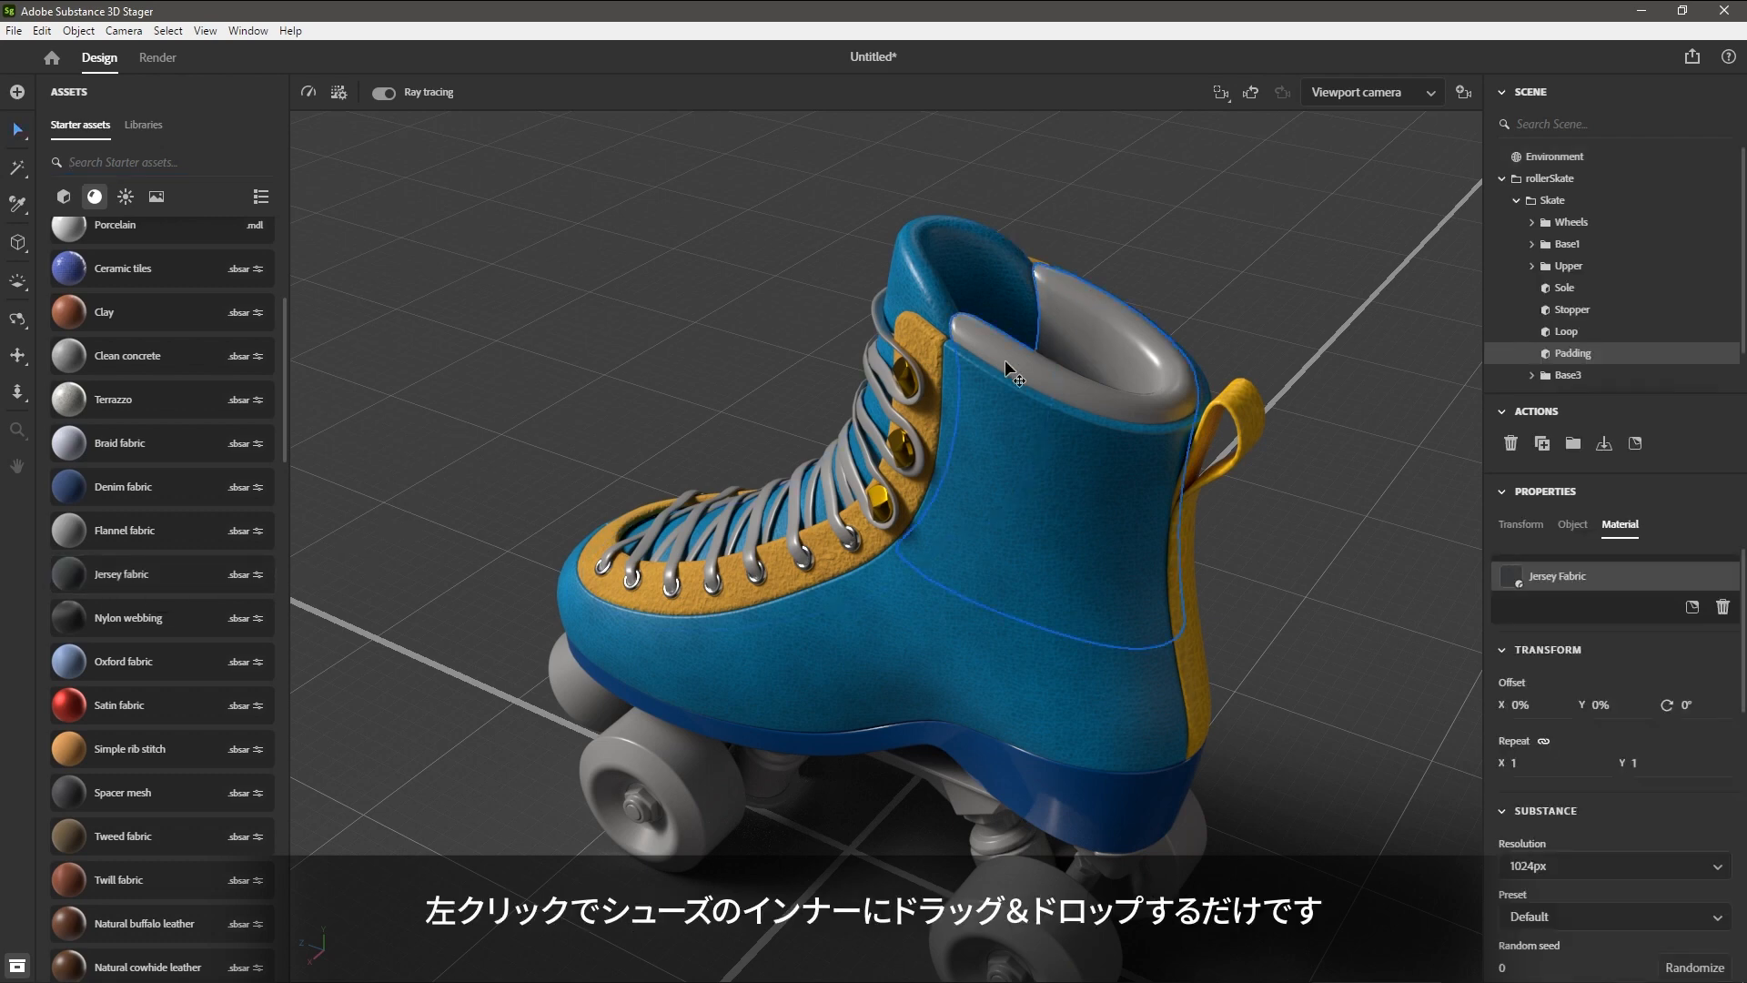
Set the repeat of the padding's Jersey fabric to 2.
left_click(1530, 762)
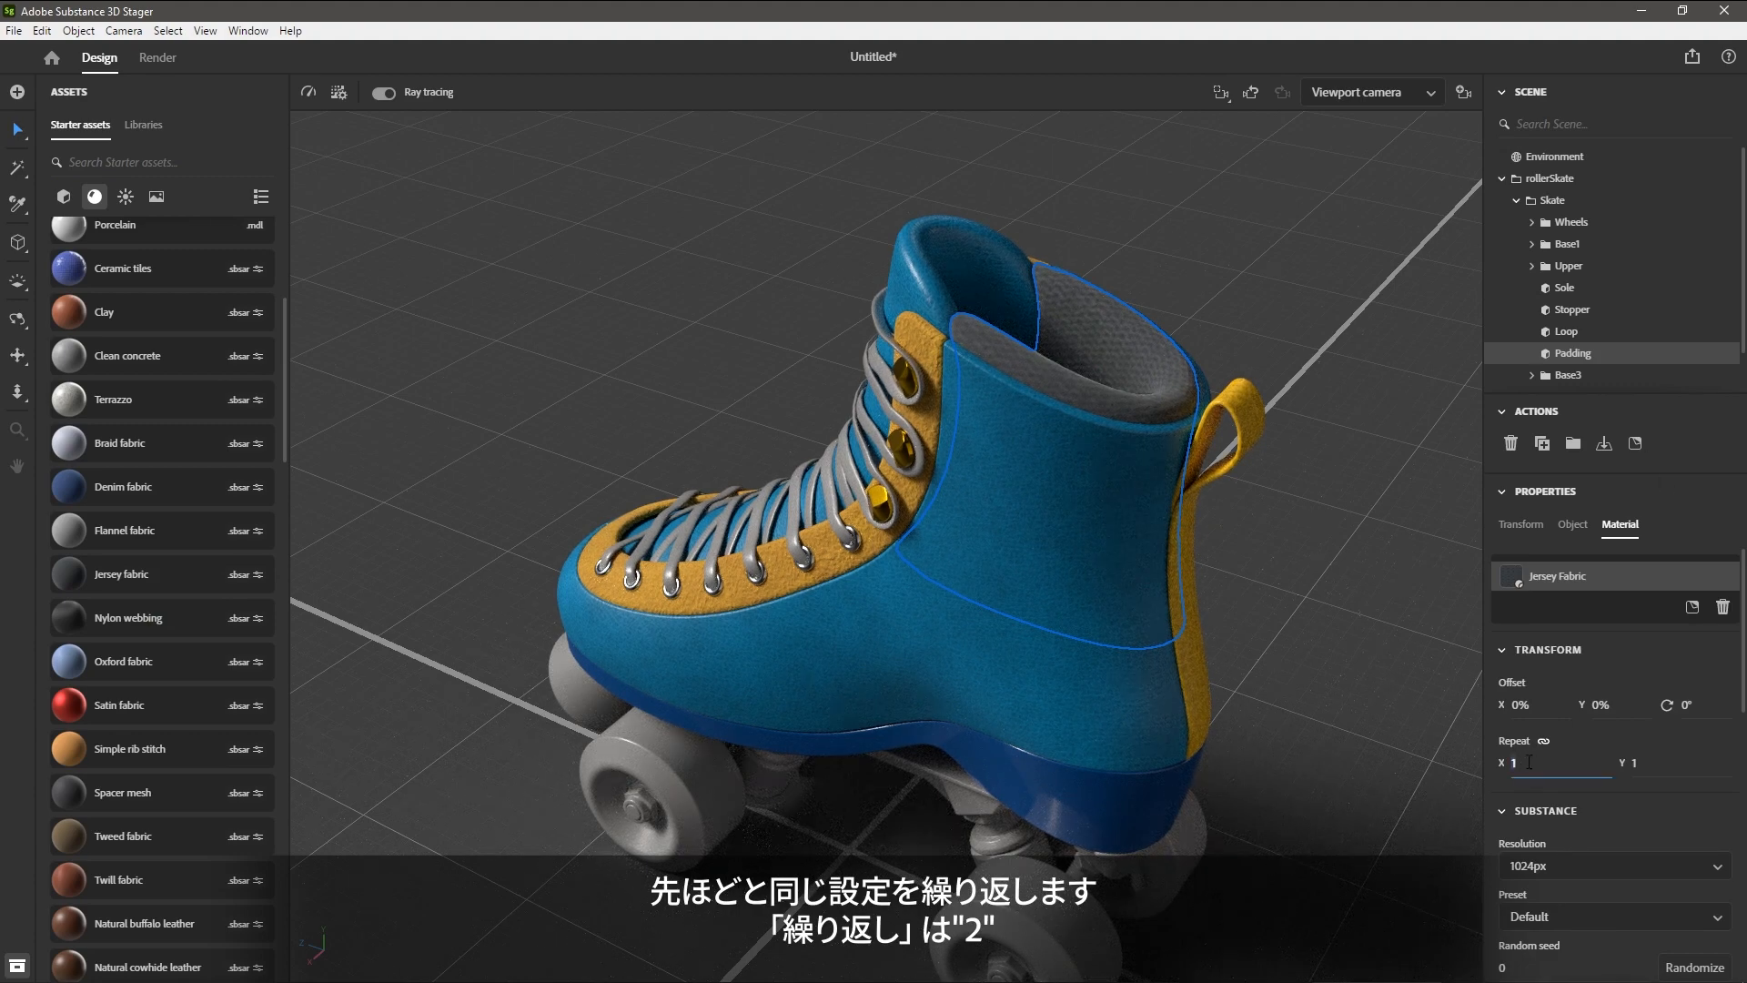
type("2")
scroll(1720, 747, "down", 5)
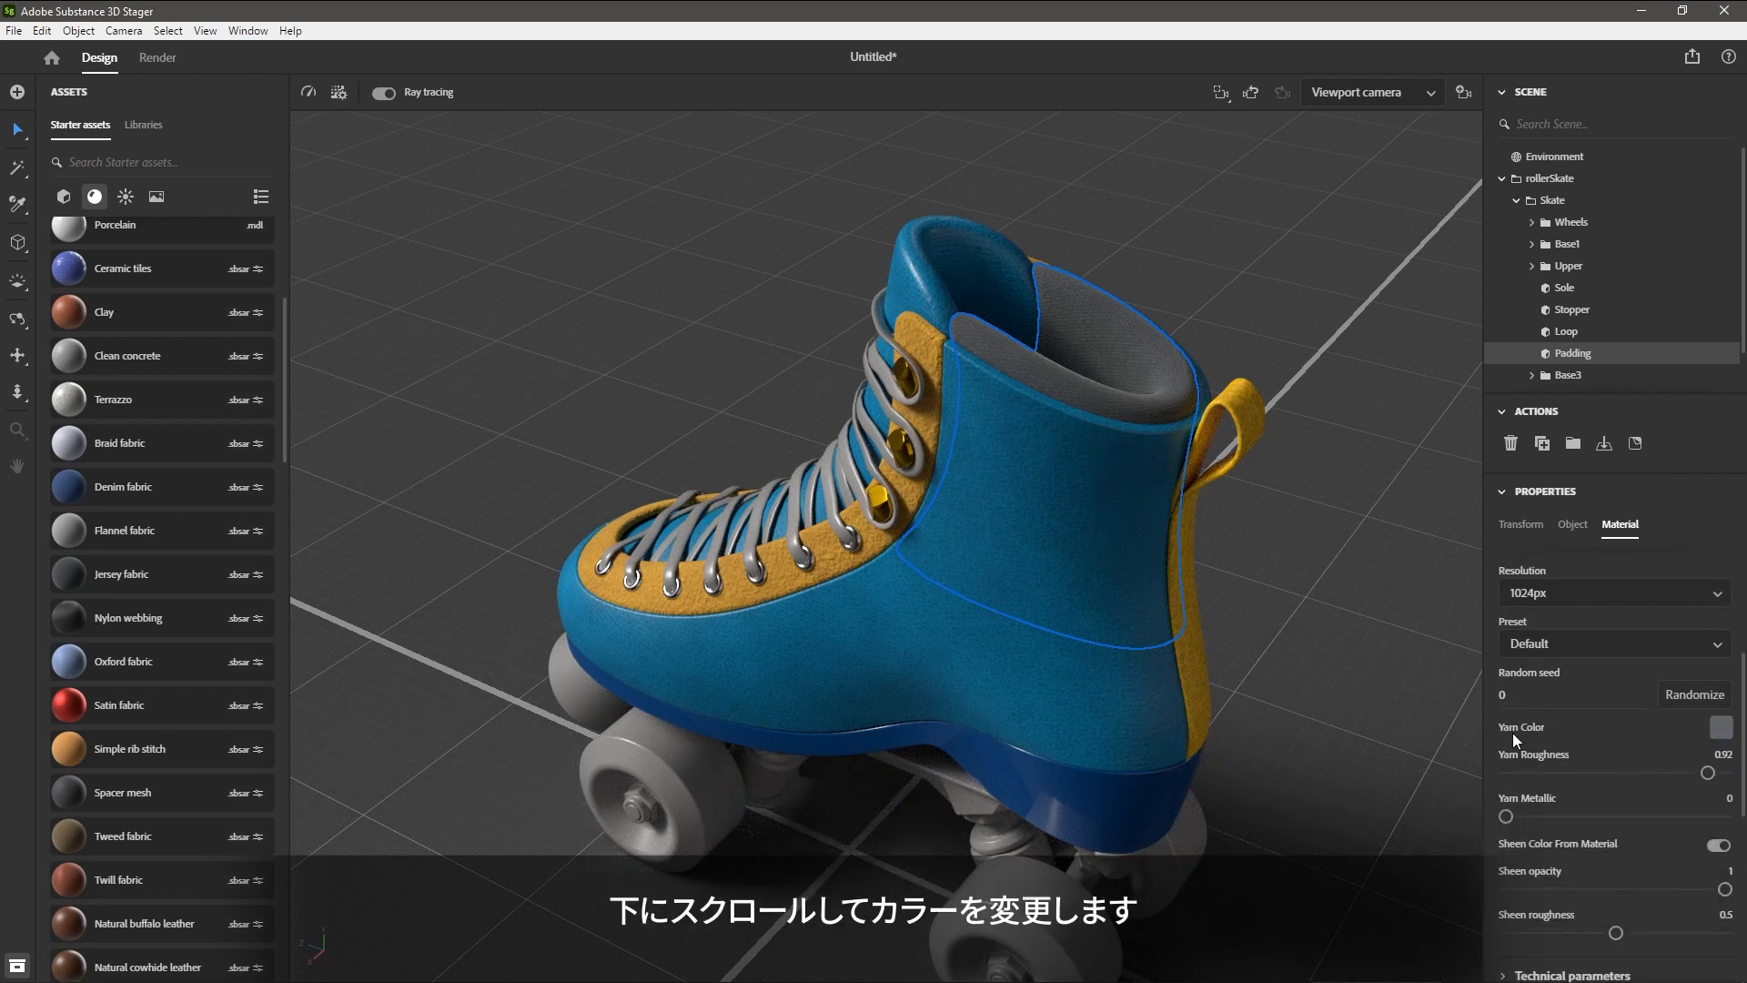
Set the yarn color of the padding's Jersey fabric to the previously used dark blue.
left_click(1719, 728)
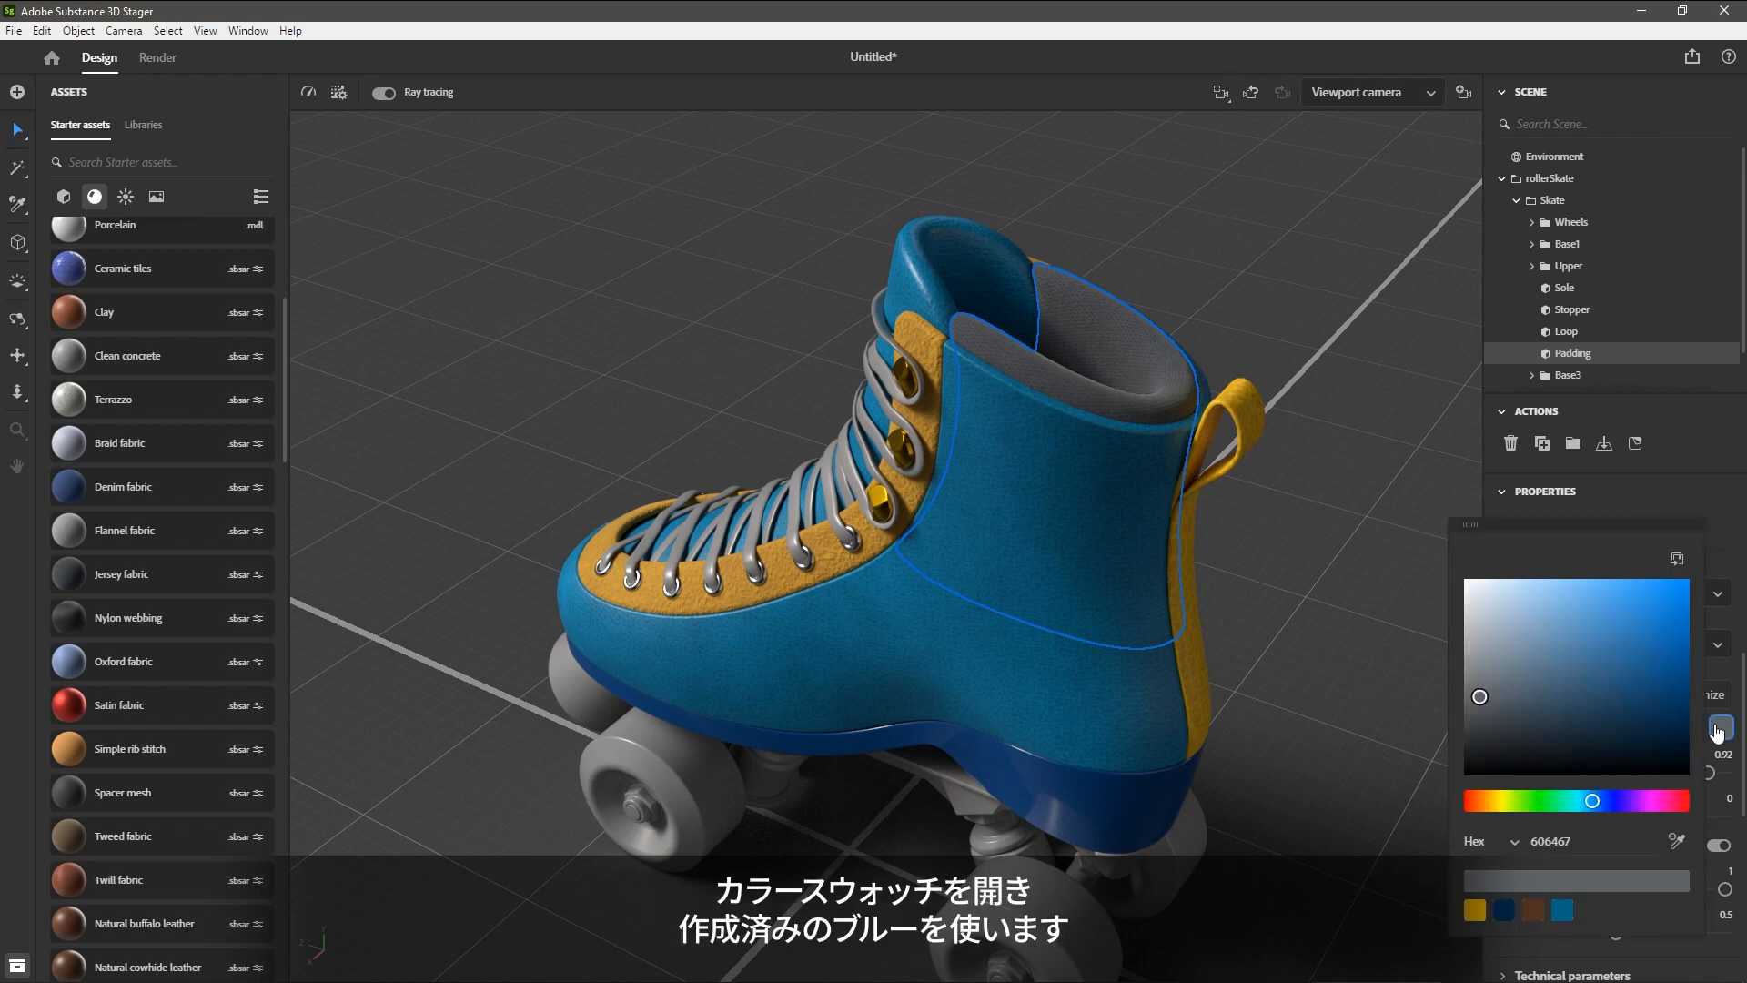
left_click(1505, 911)
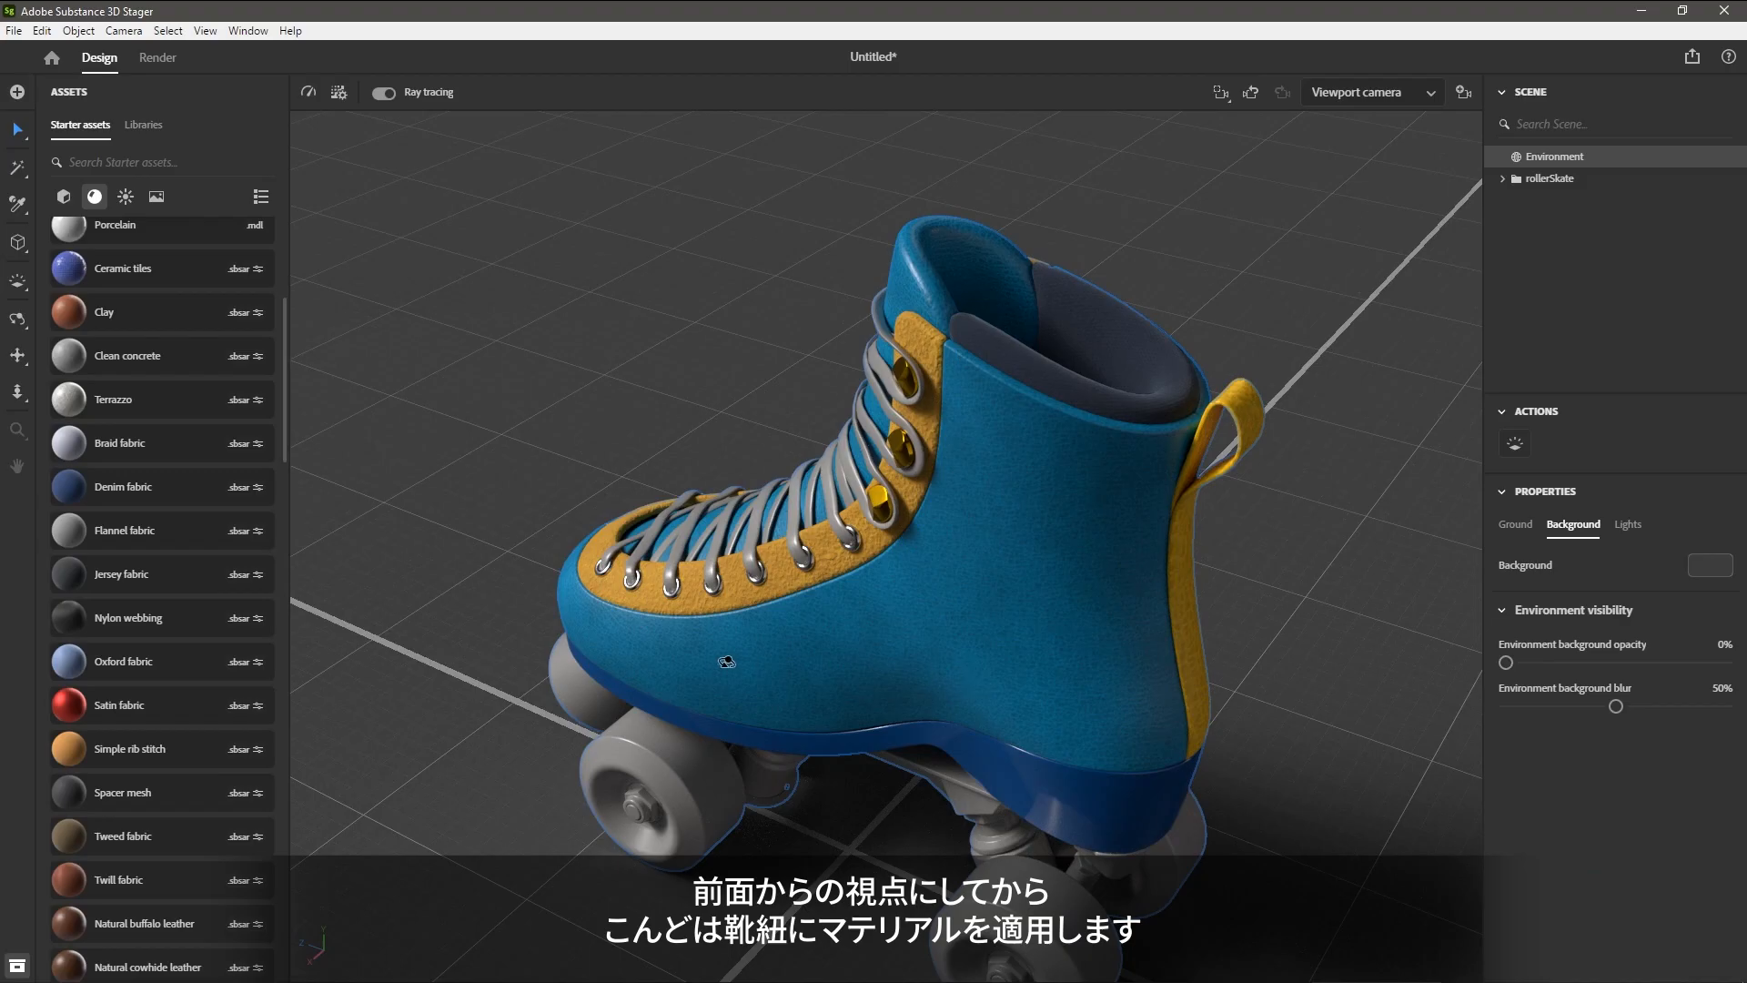
left_click_drag(910, 627, 1077, 612)
Switch to the Substance 3D Assets website, search for "rope" and open the Climbing Rope material.
scroll(1041, 620, "down", 3)
scroll(1083, 616, "up", 3)
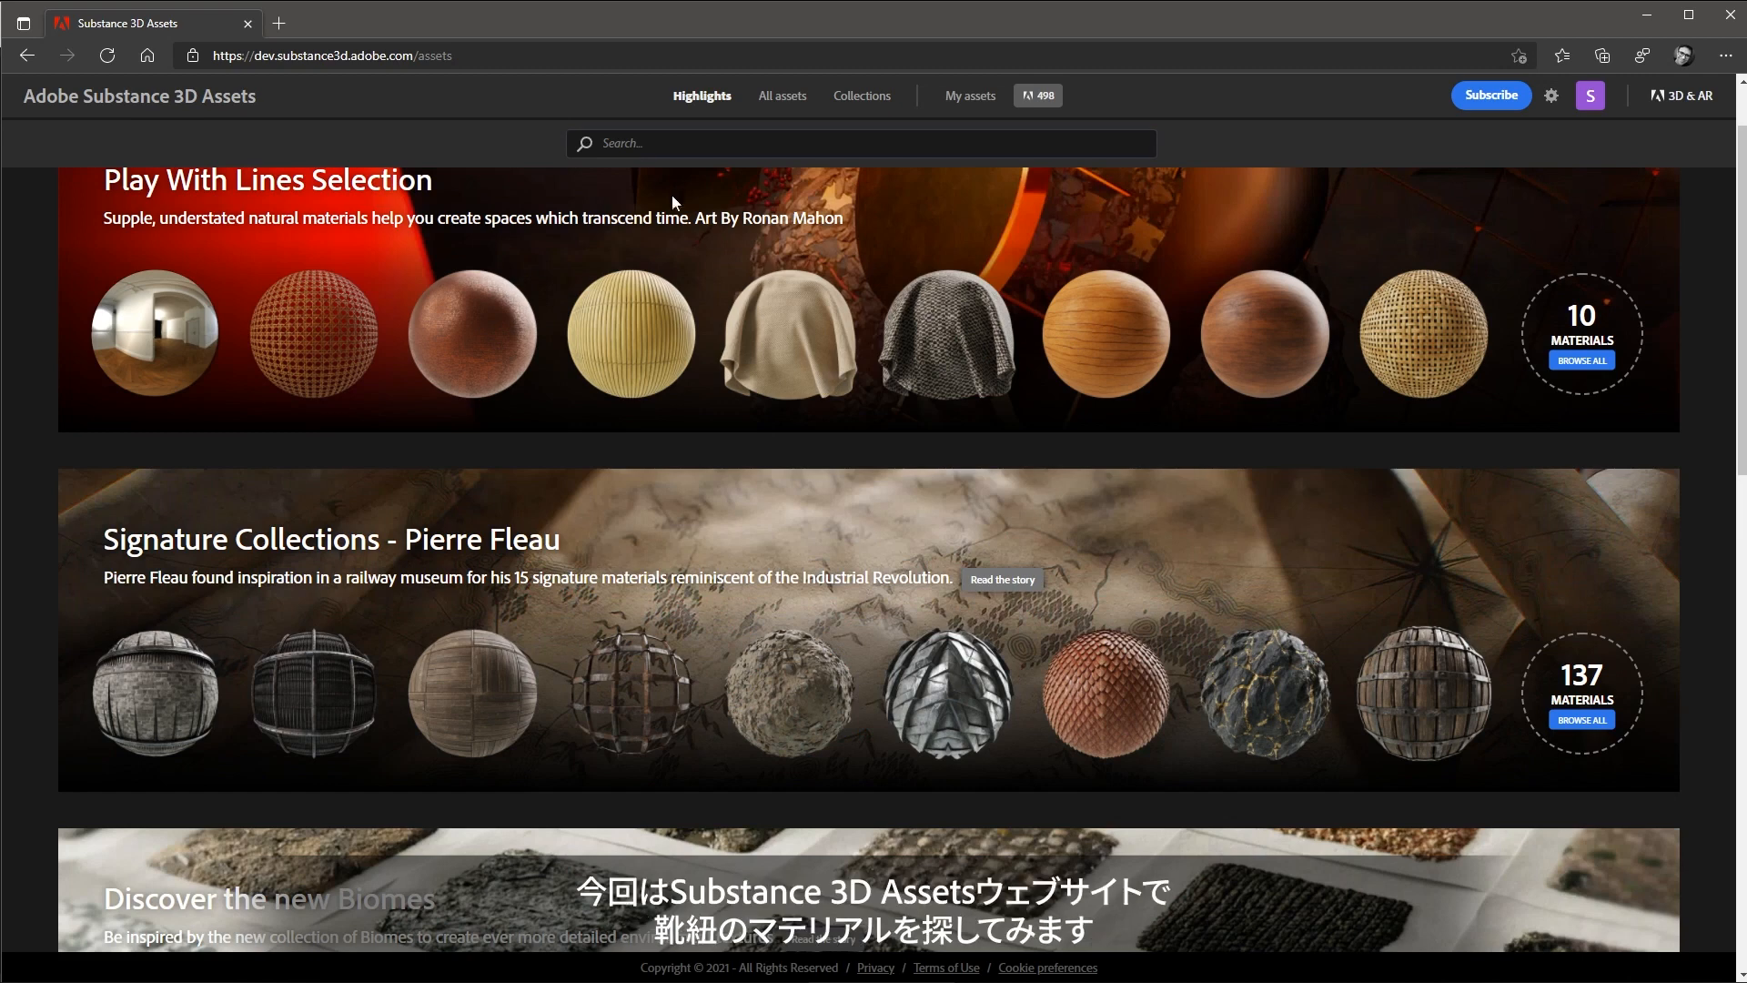
left_click(659, 151)
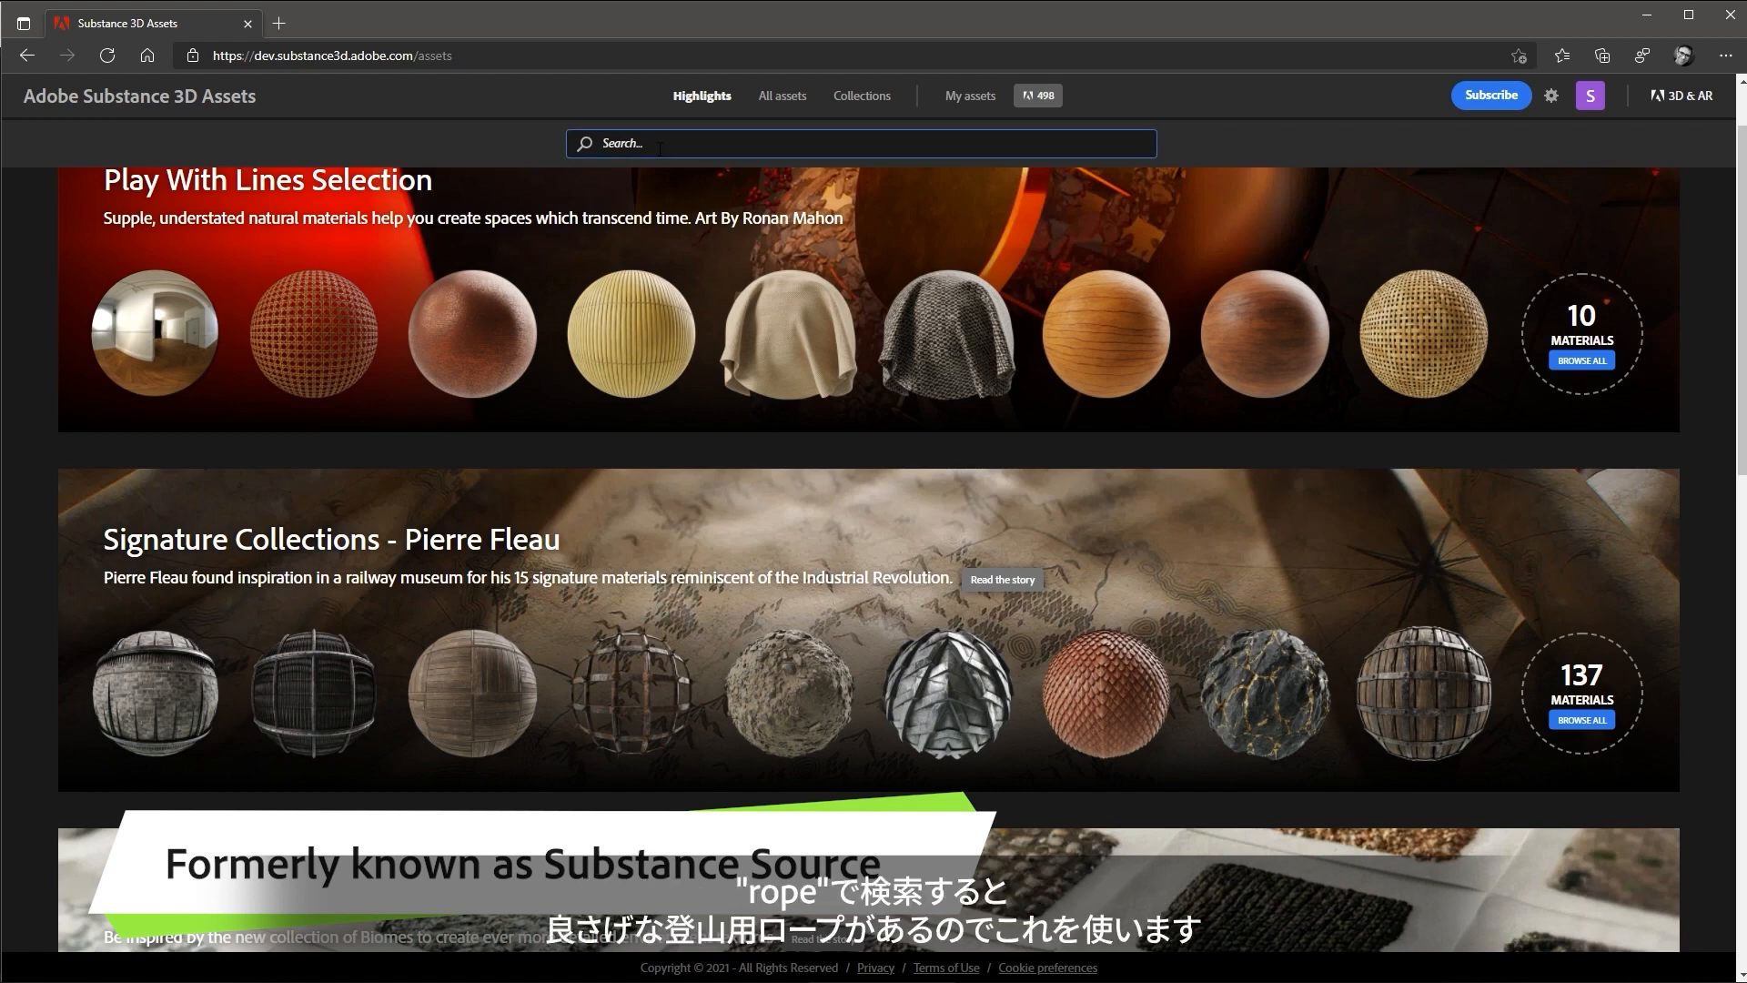
type("rope")
key("Return")
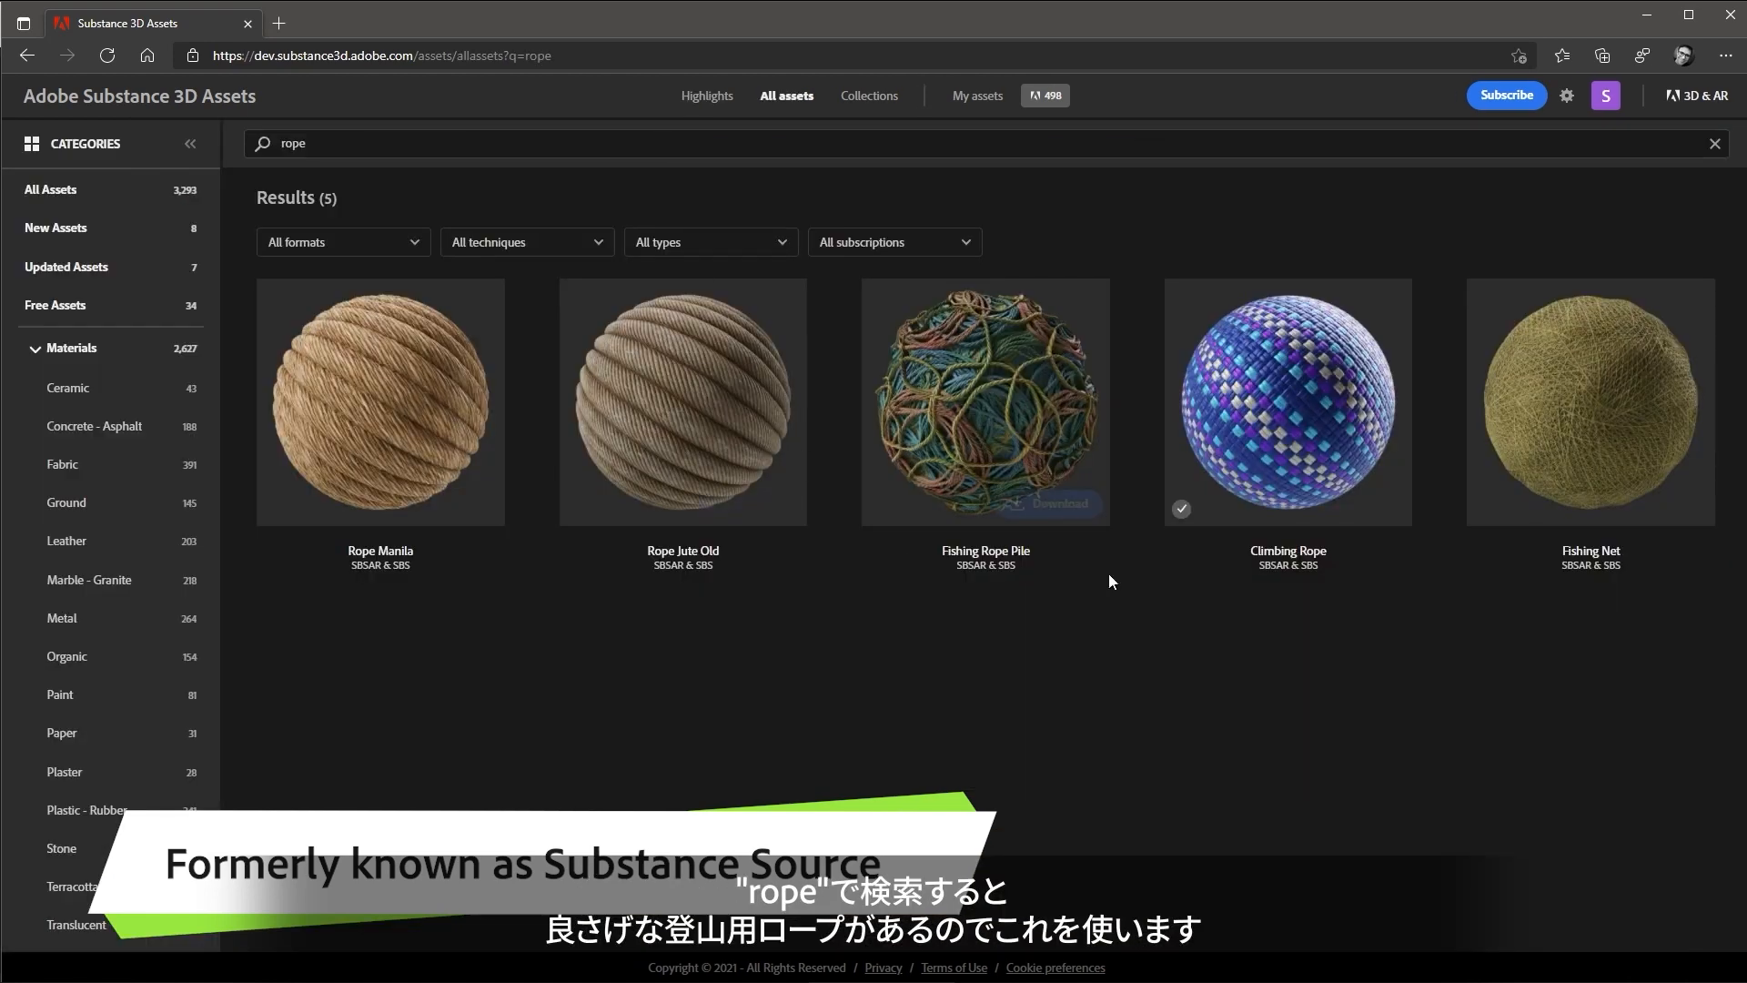
left_click(1311, 396)
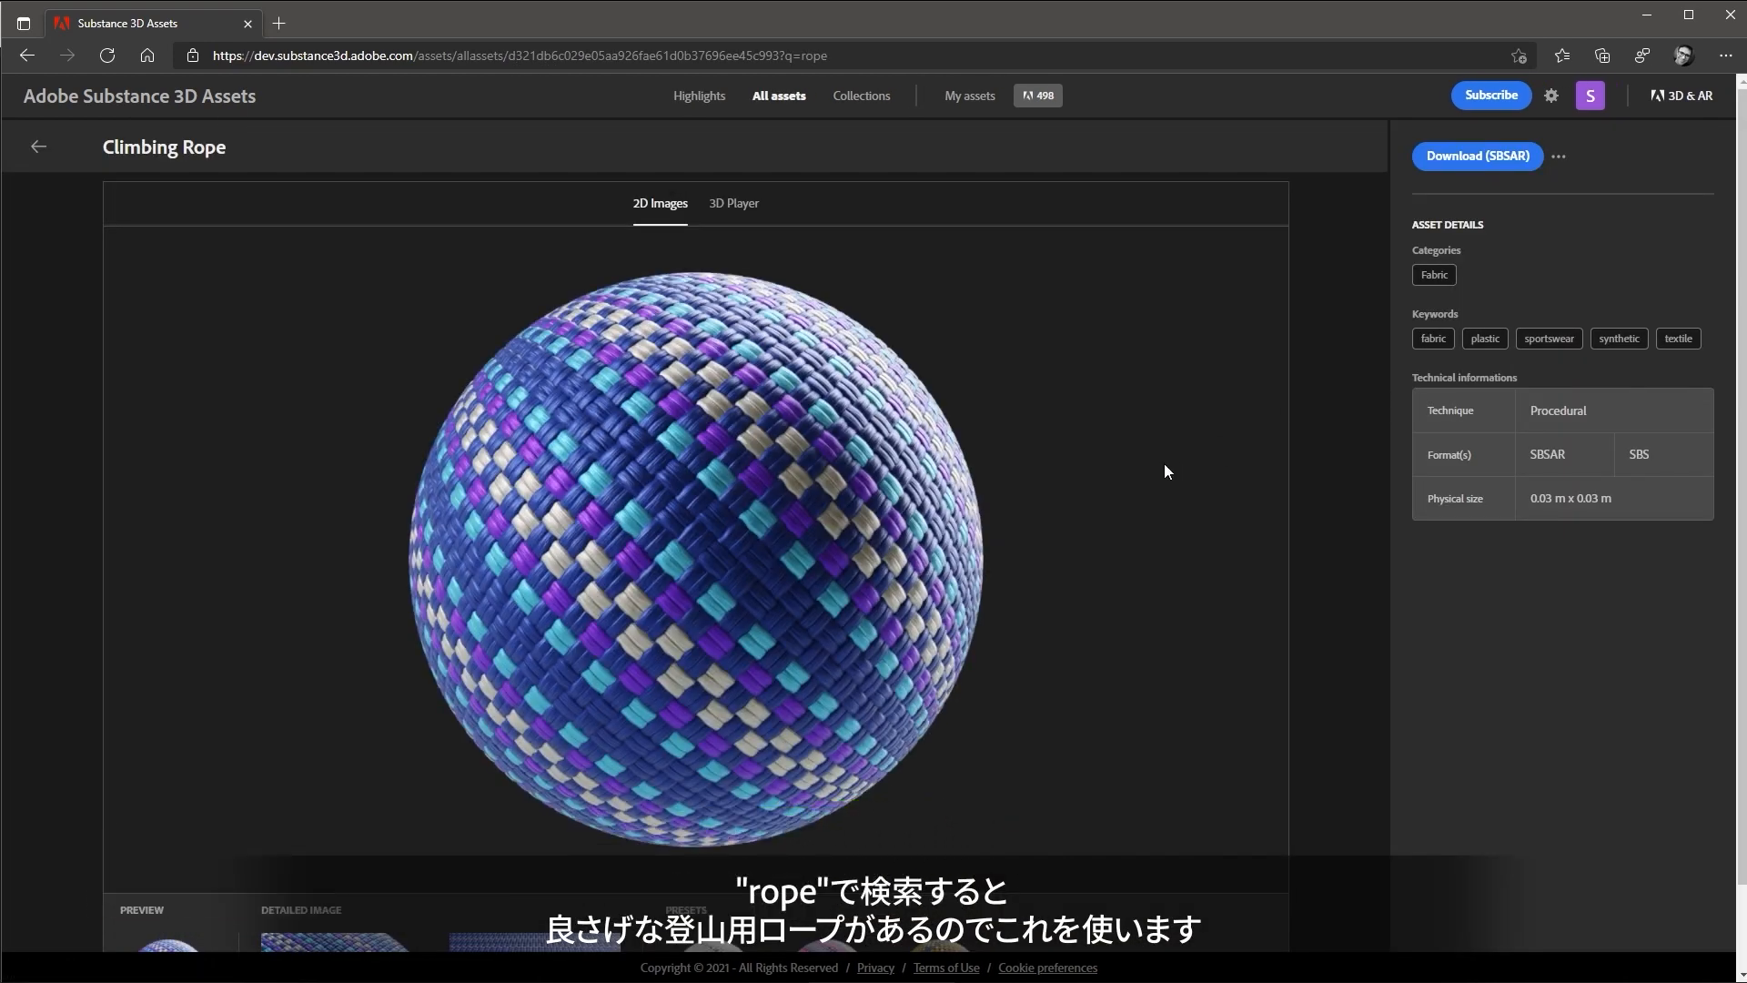
Preview the three presets of Climbing Rope and download the material in SBSAR format.
scroll(1167, 471, "down", 1)
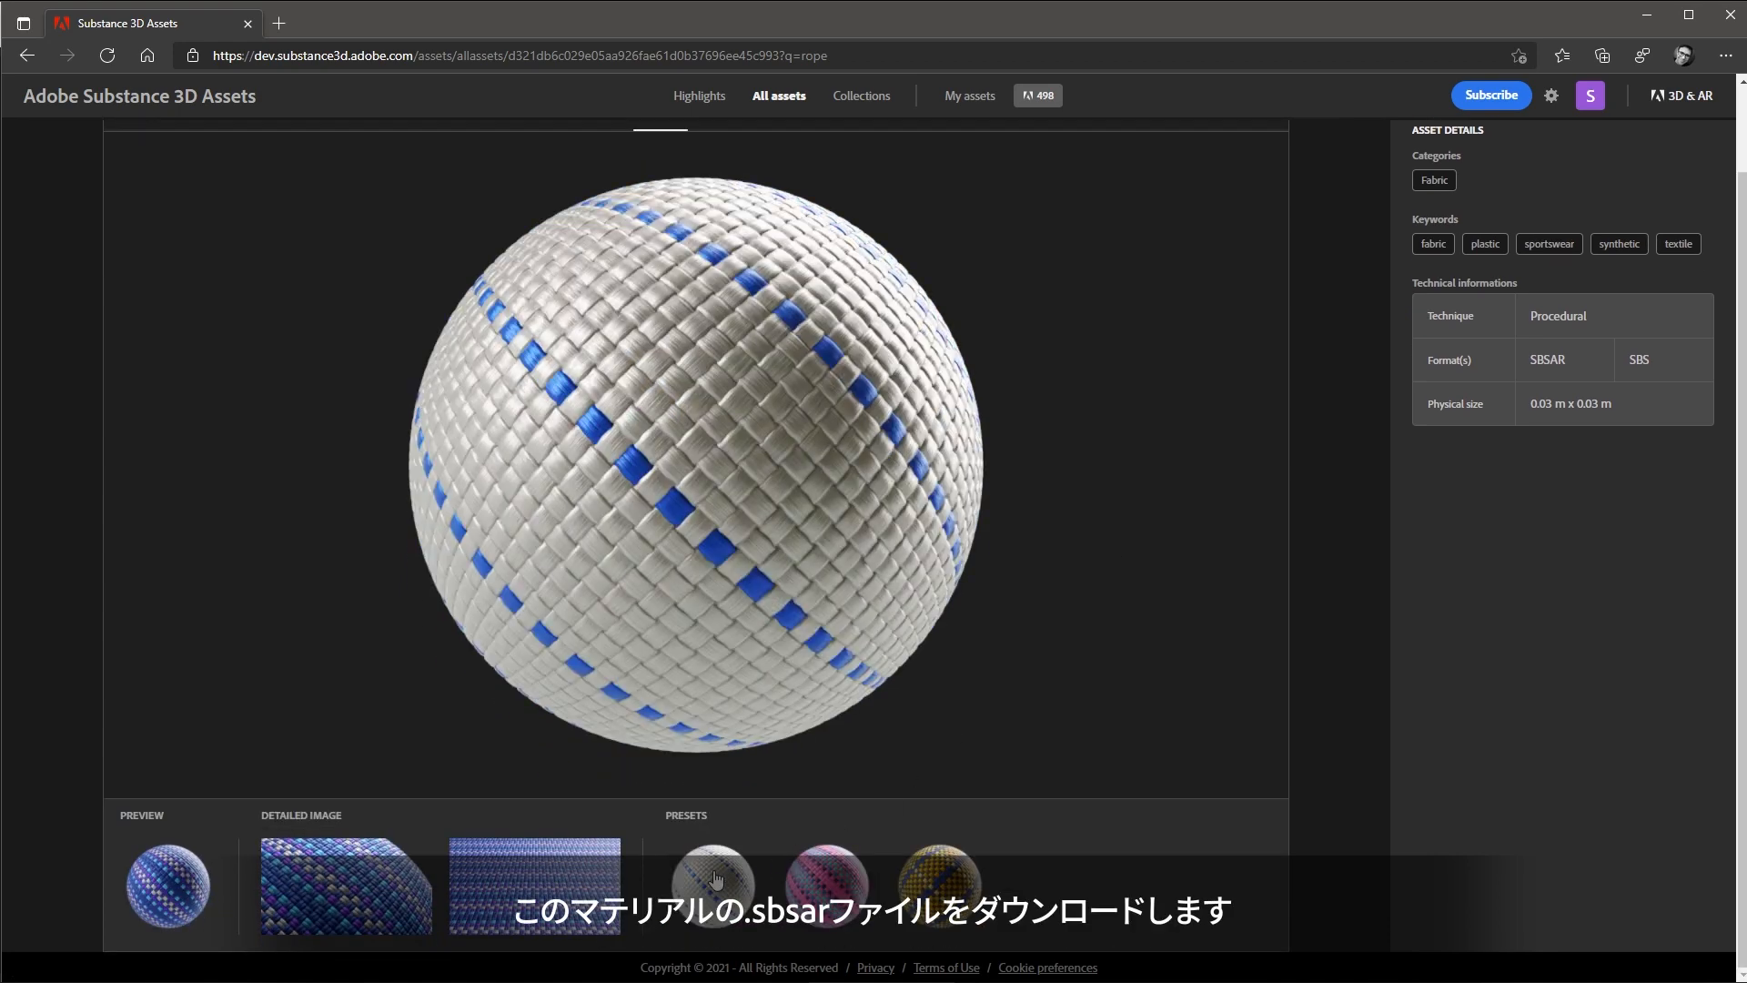
left_click(715, 879)
left_click(819, 881)
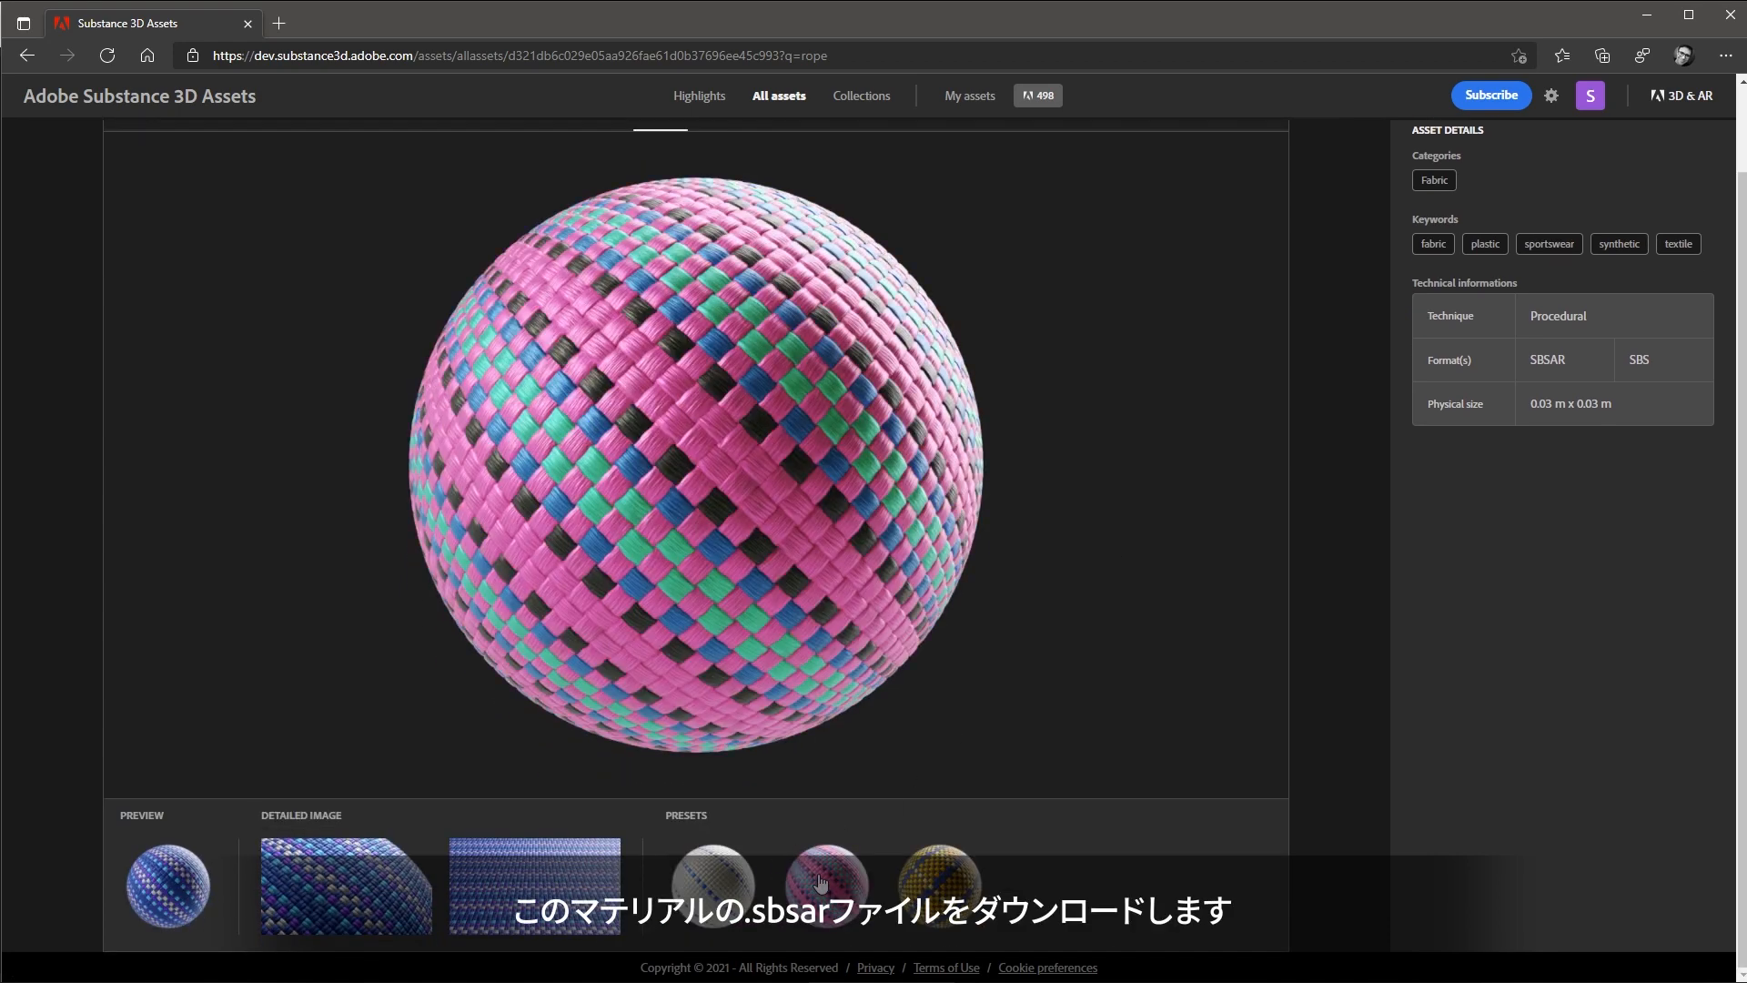
left_click(955, 895)
scroll(1264, 784, "up", 1)
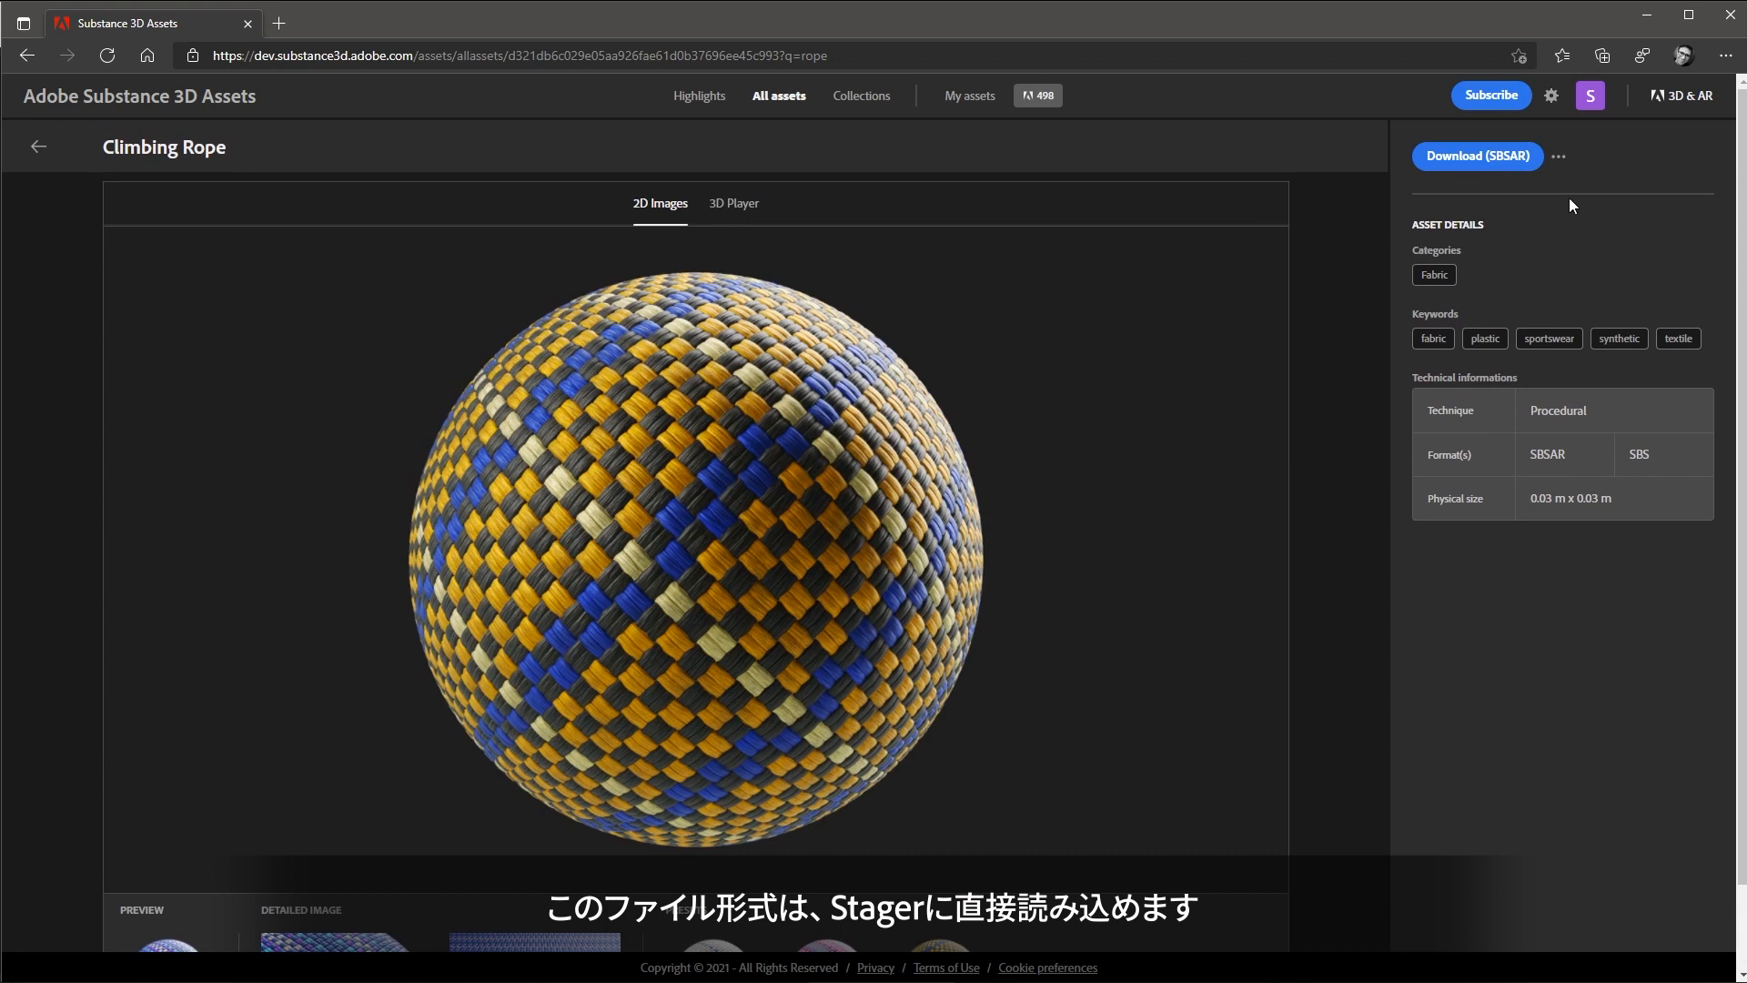
left_click(1559, 157)
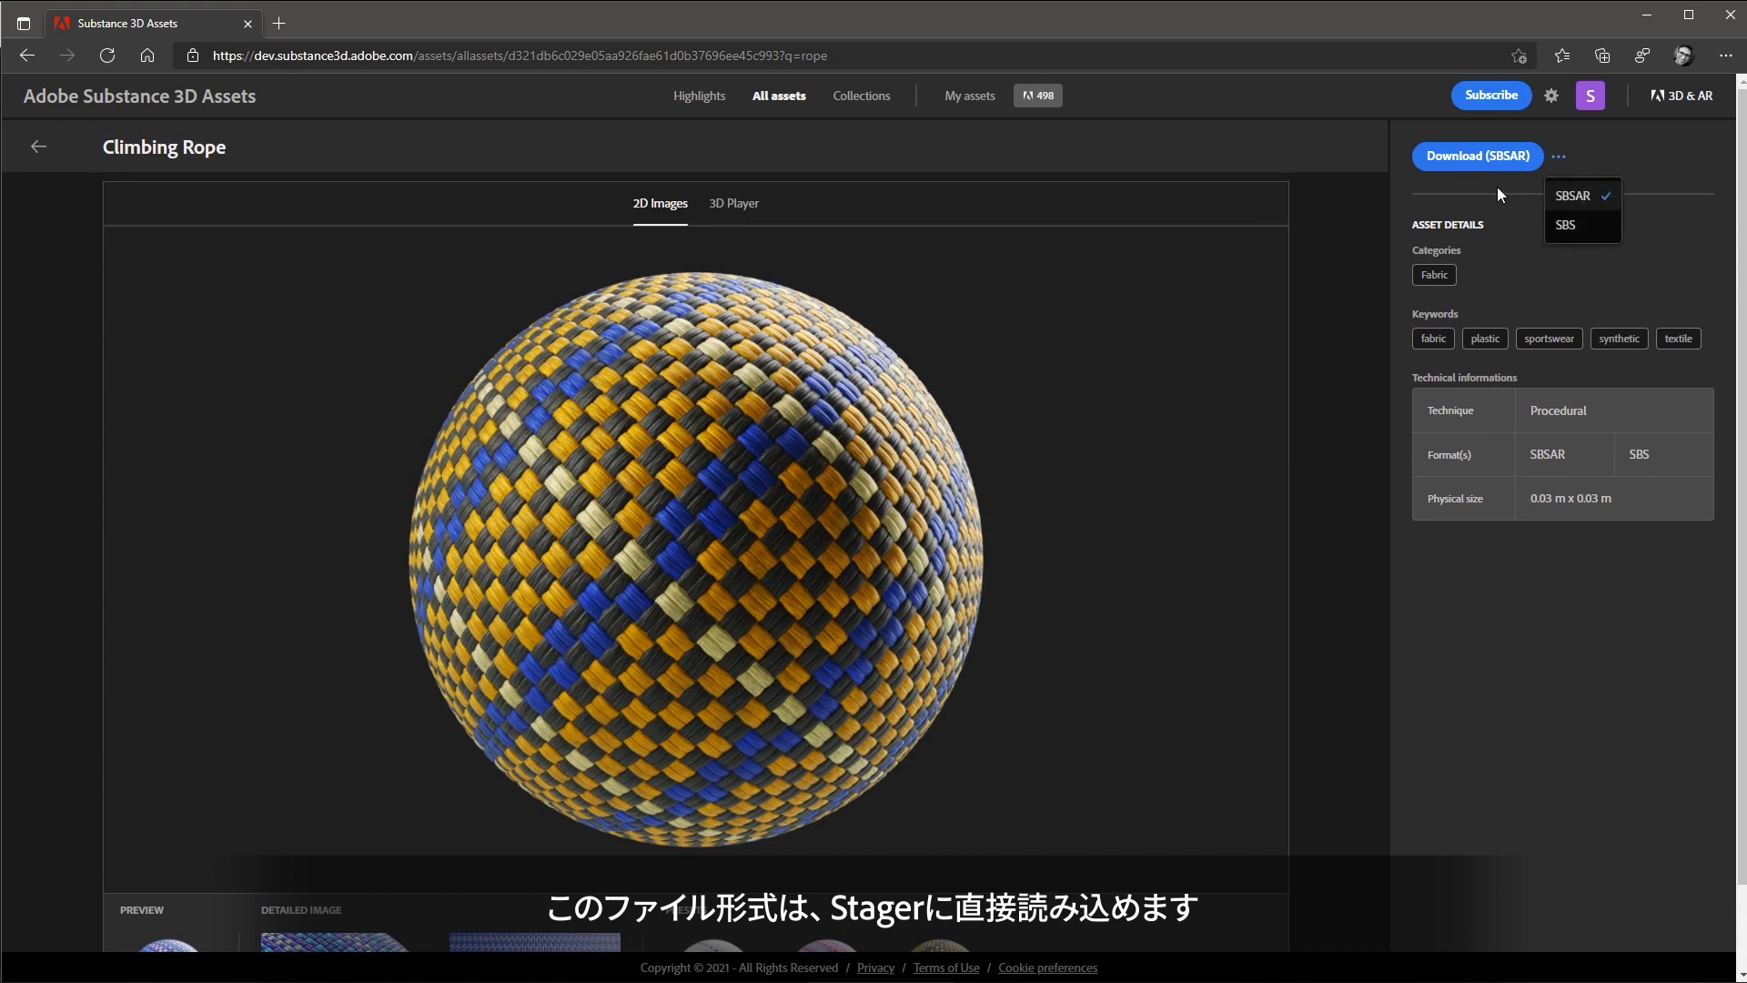
left_click(1473, 166)
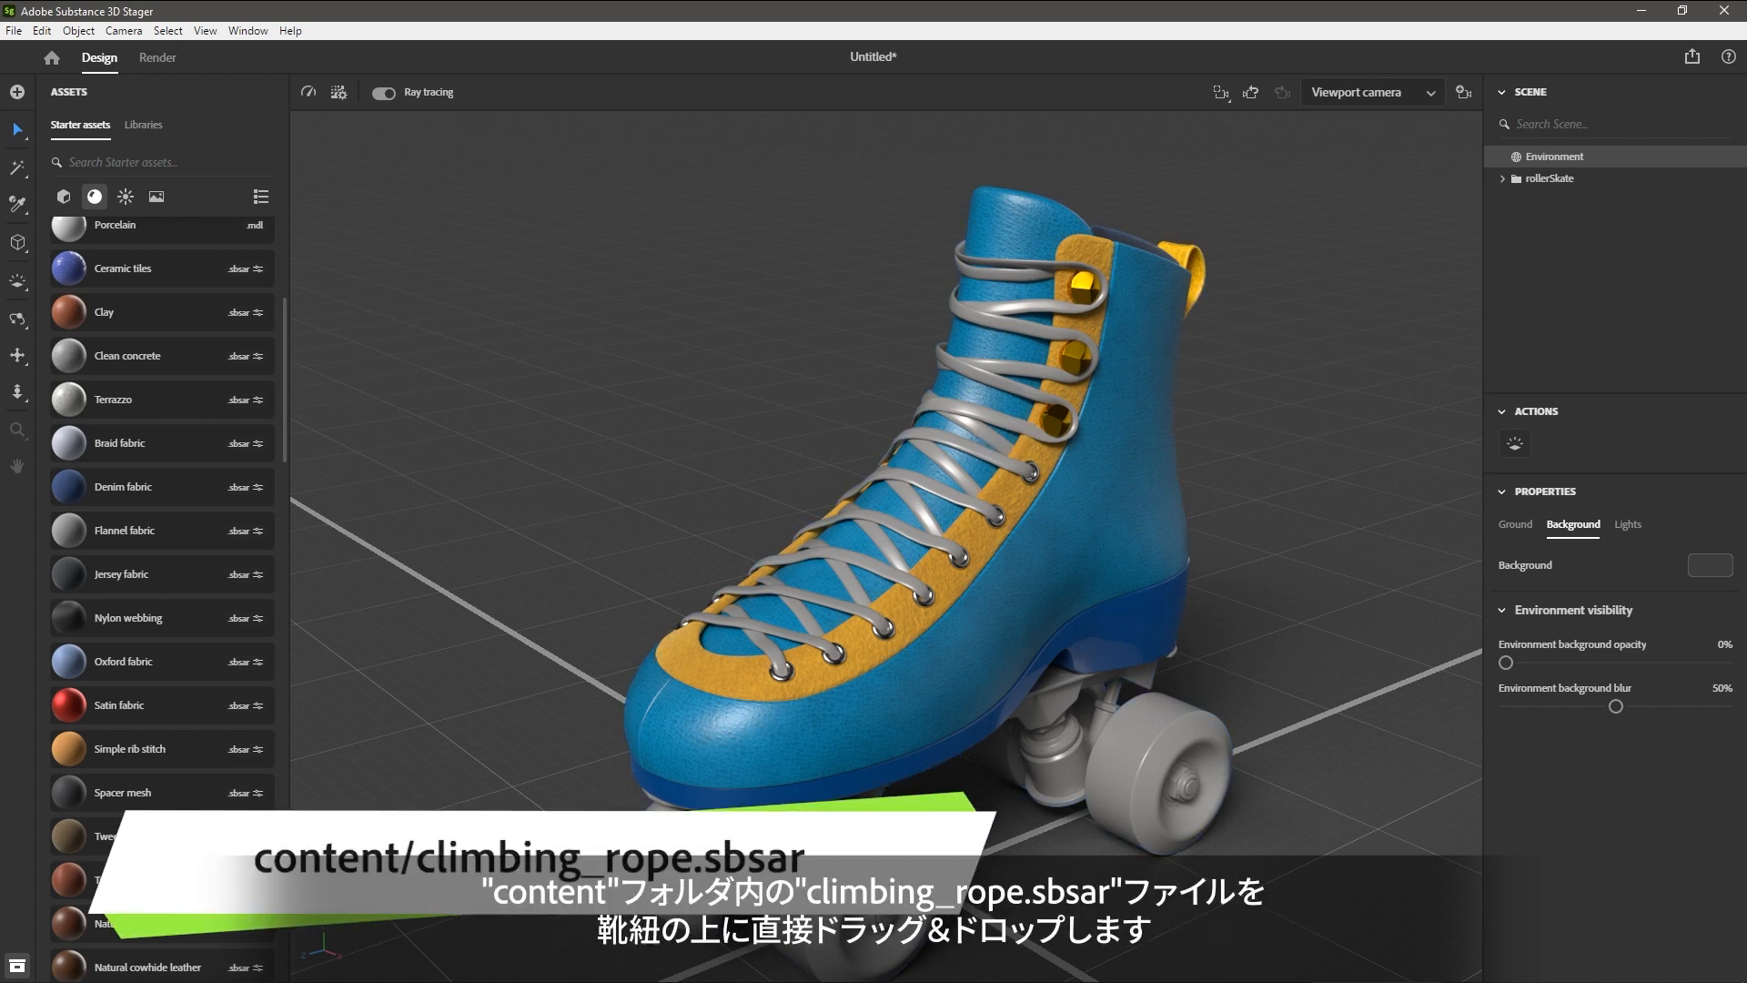
Back in Stager, apply the climbing_rope.sbsar file to the laces and set the material's repeat to 4.
left_click_drag(1746, 300, 976, 367)
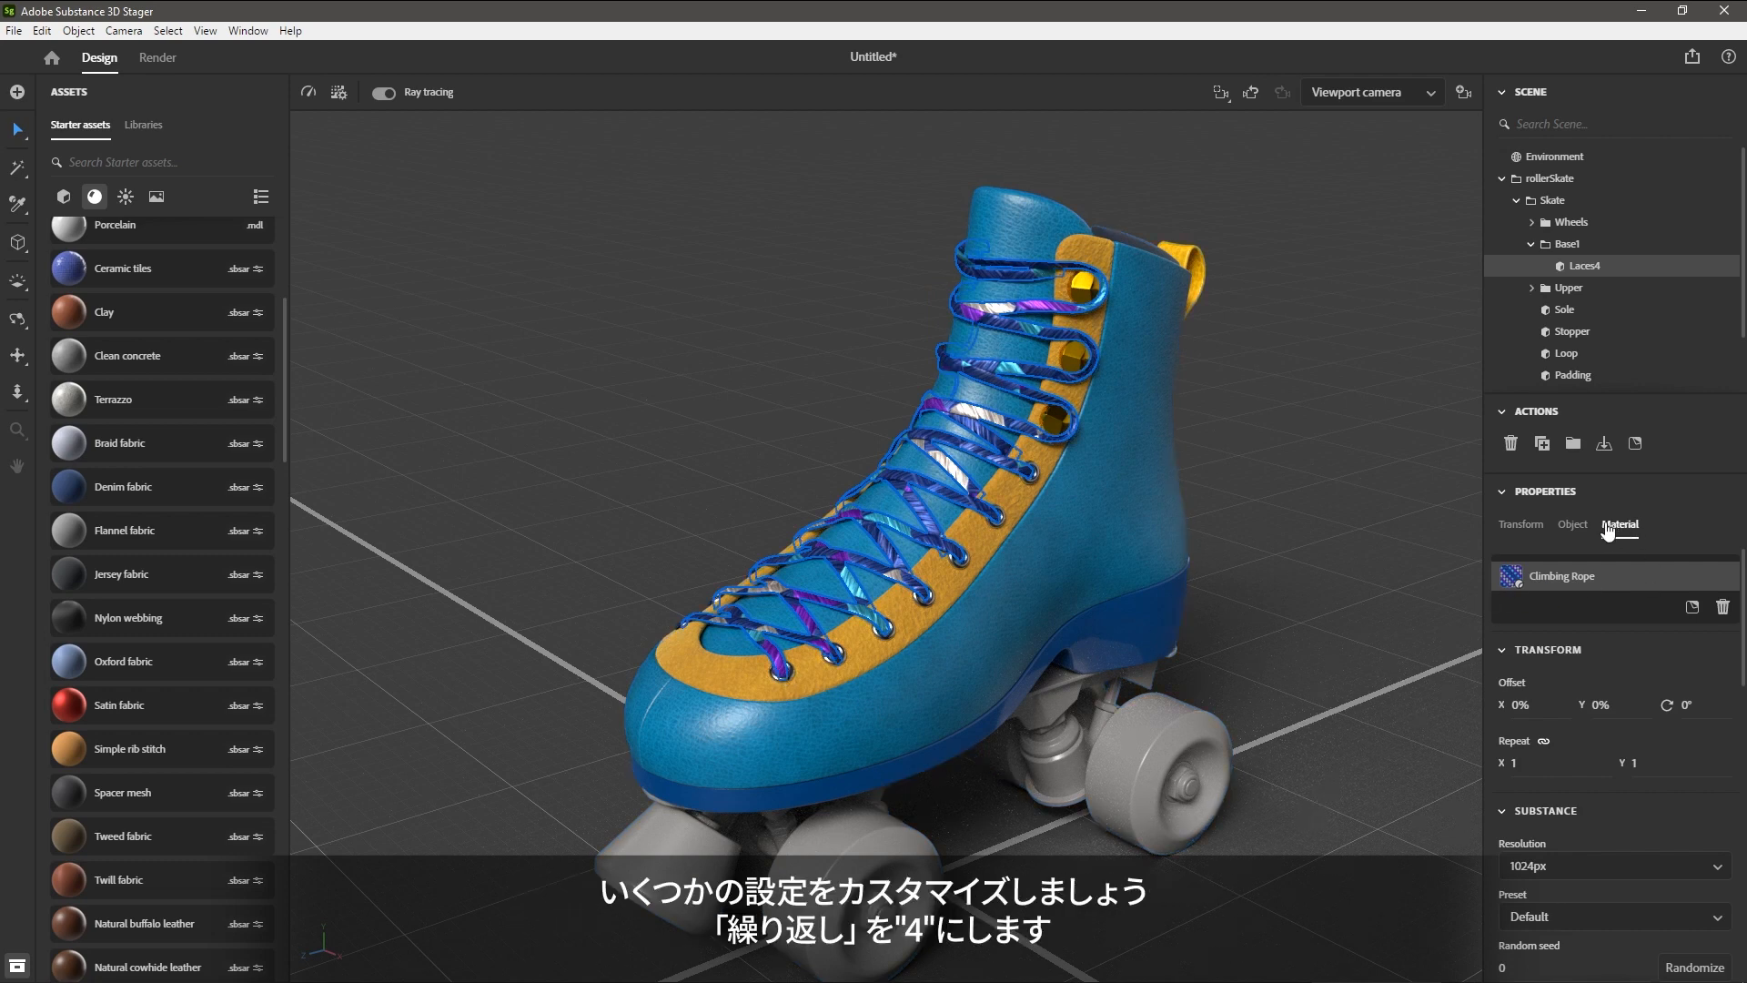
left_click(1538, 763)
type("4")
key("Return")
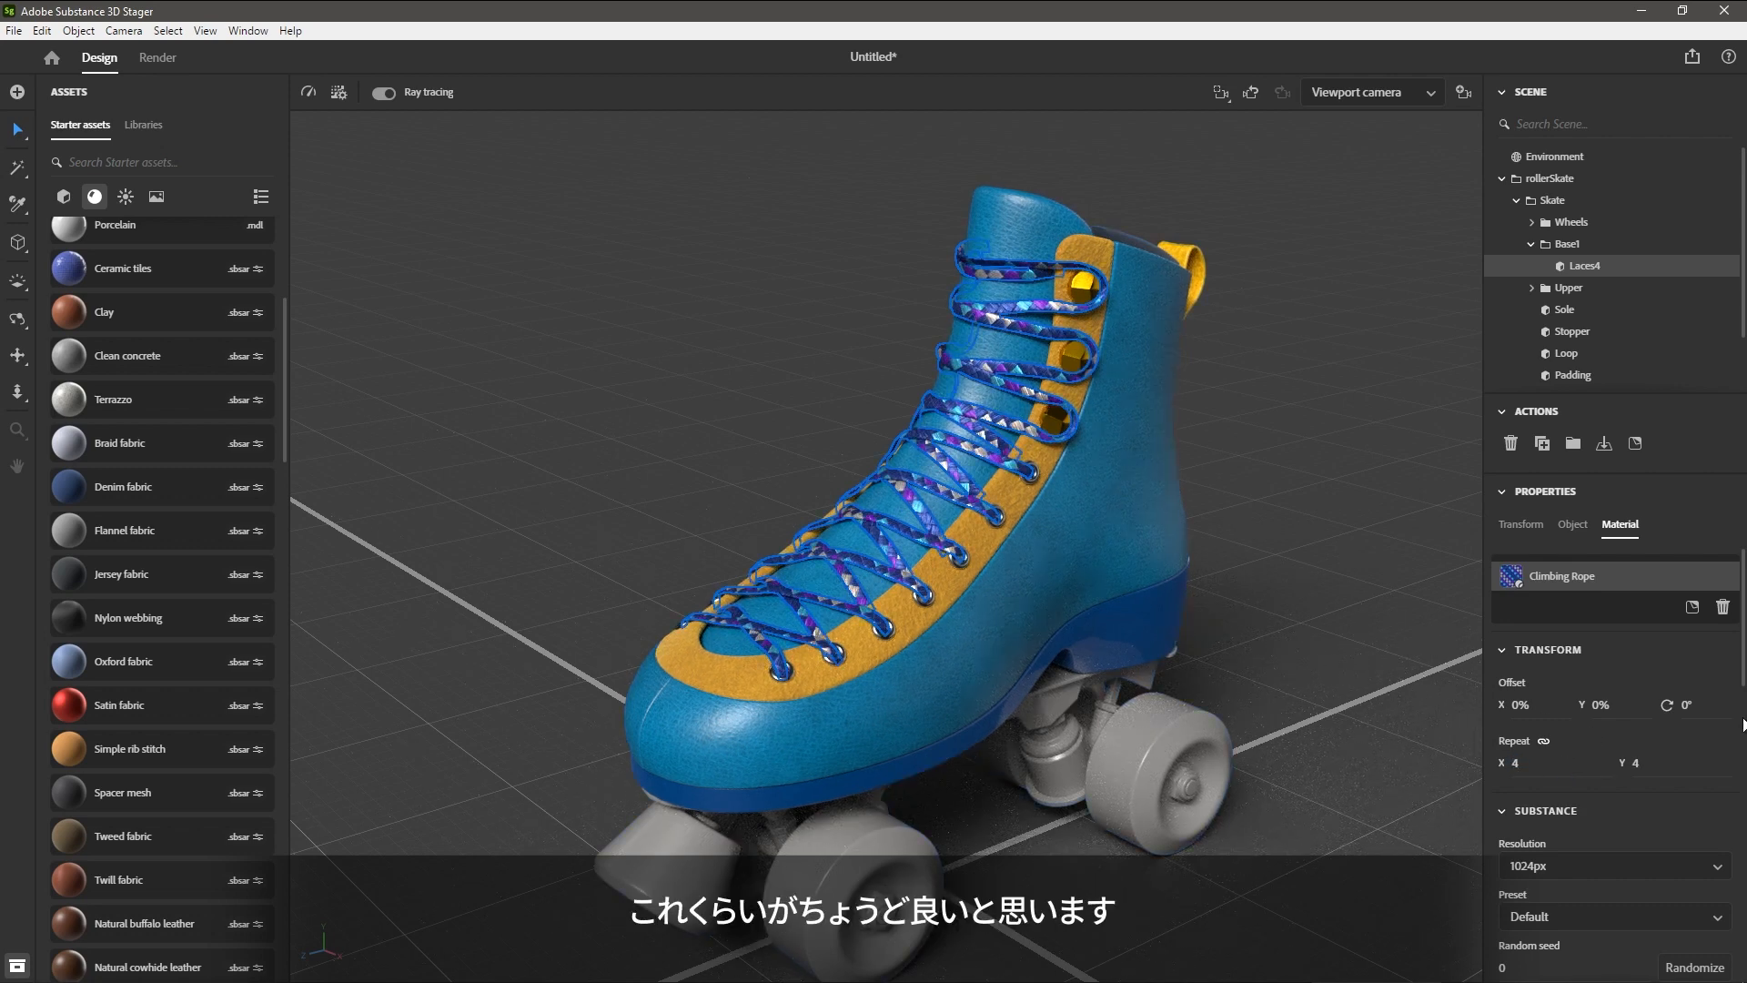
Recolor the laces' Climbing Rope with previously used colors: Color 02274A, Pattern Color 2 CBA006 and Pattern Color 3 006685.
scroll(1711, 678, "down", 5)
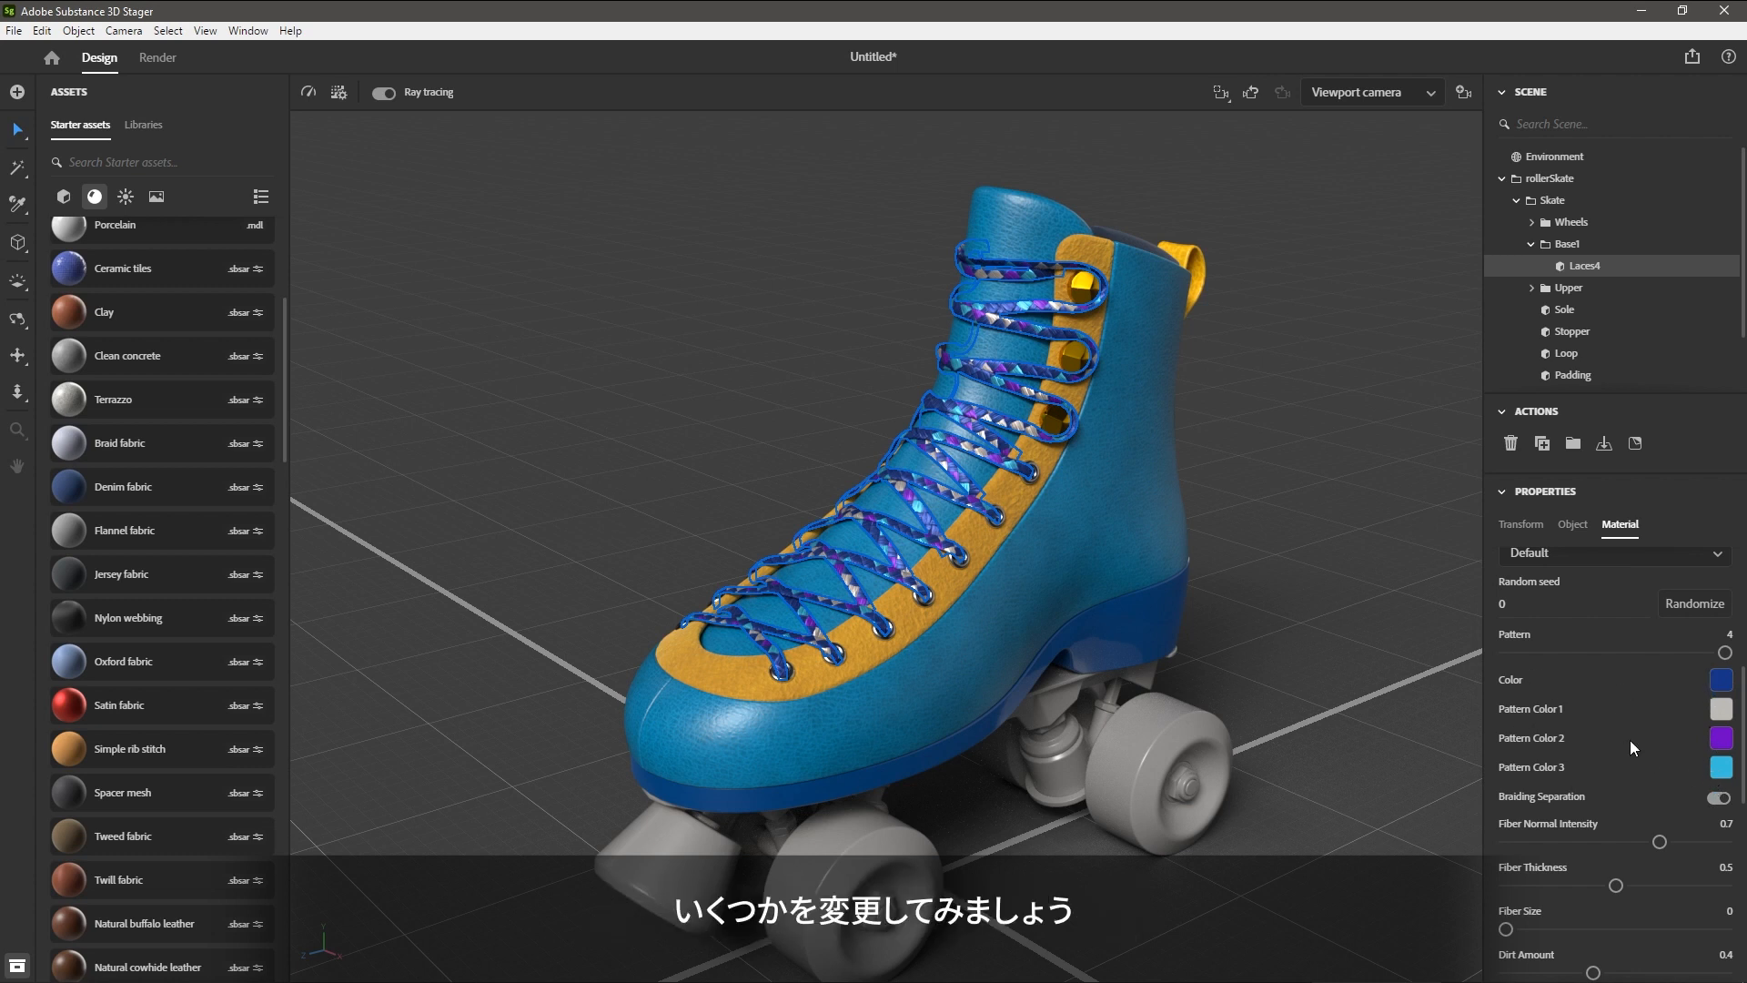
left_click(1721, 680)
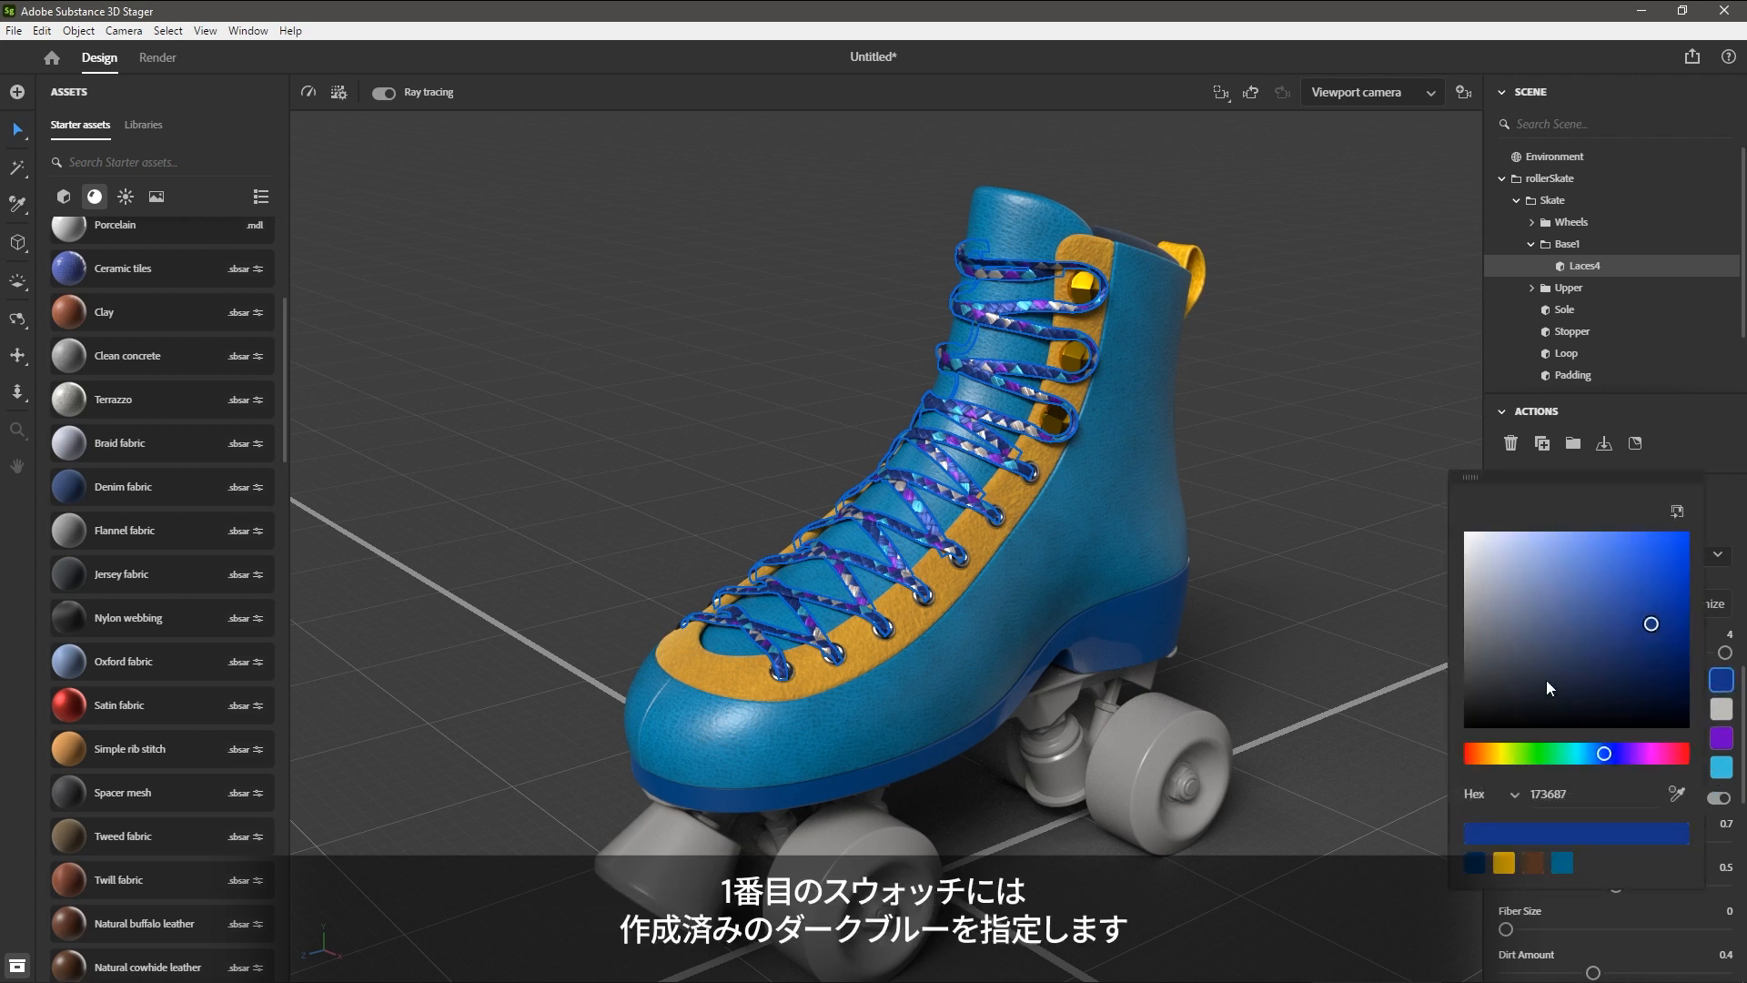
left_click(1472, 864)
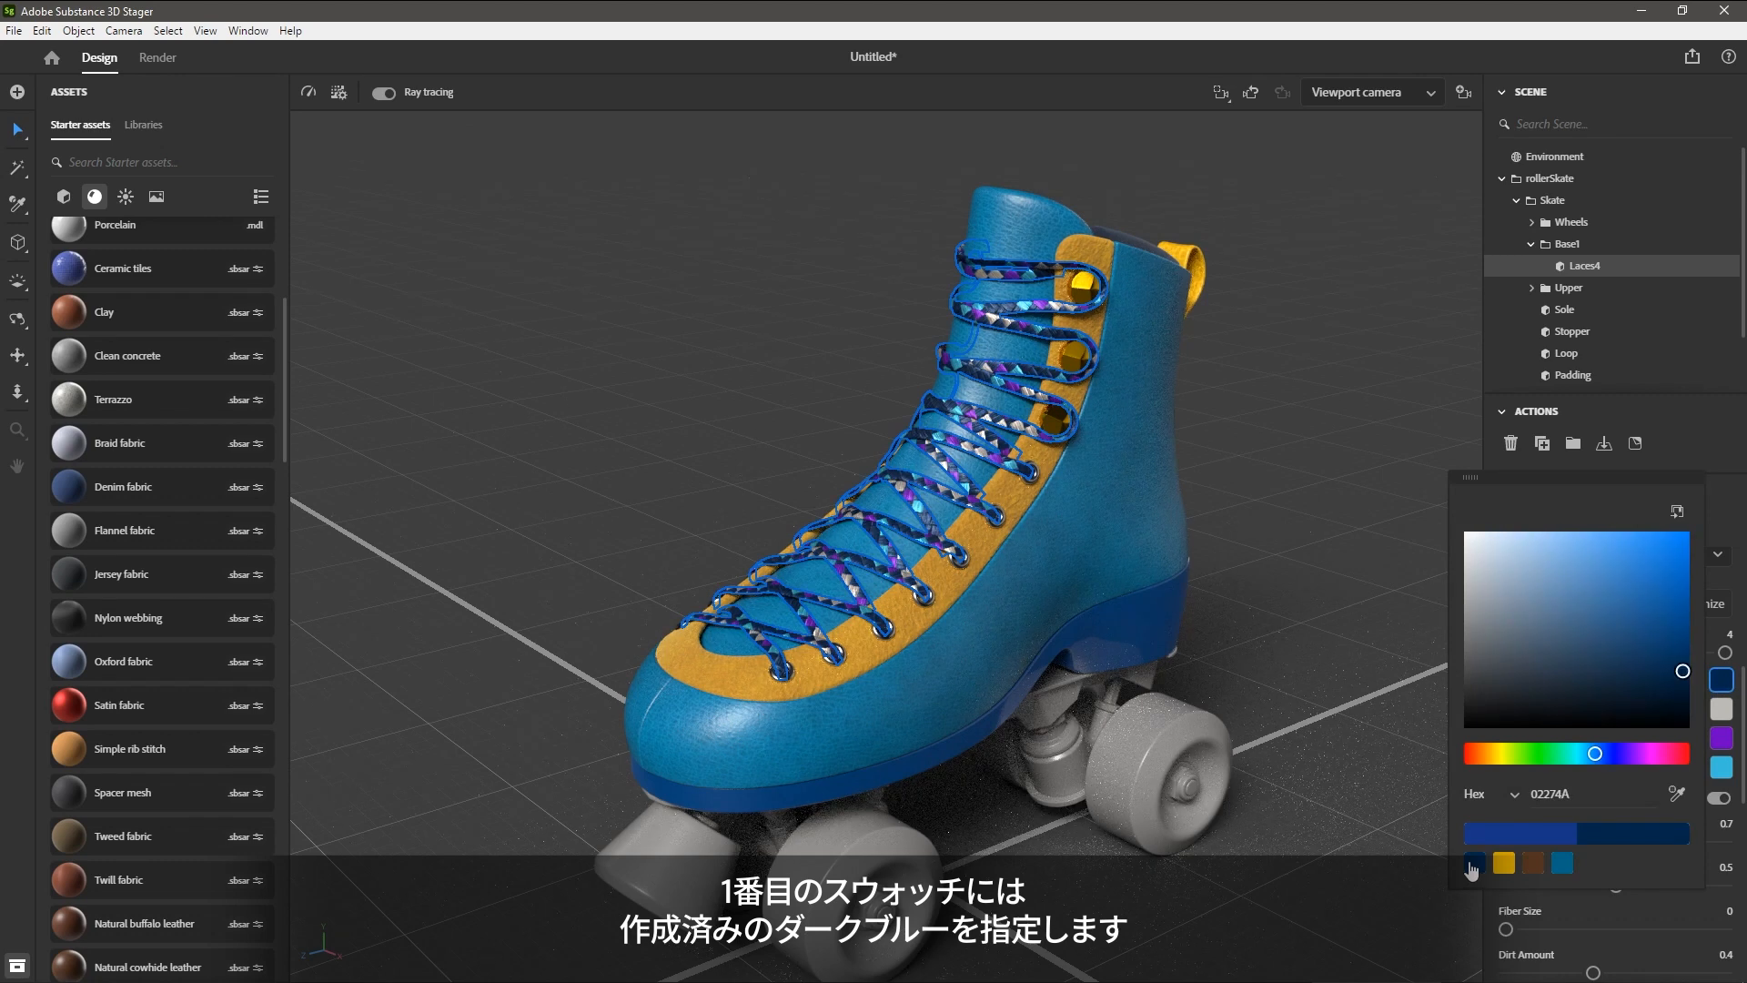
left_click(1721, 709)
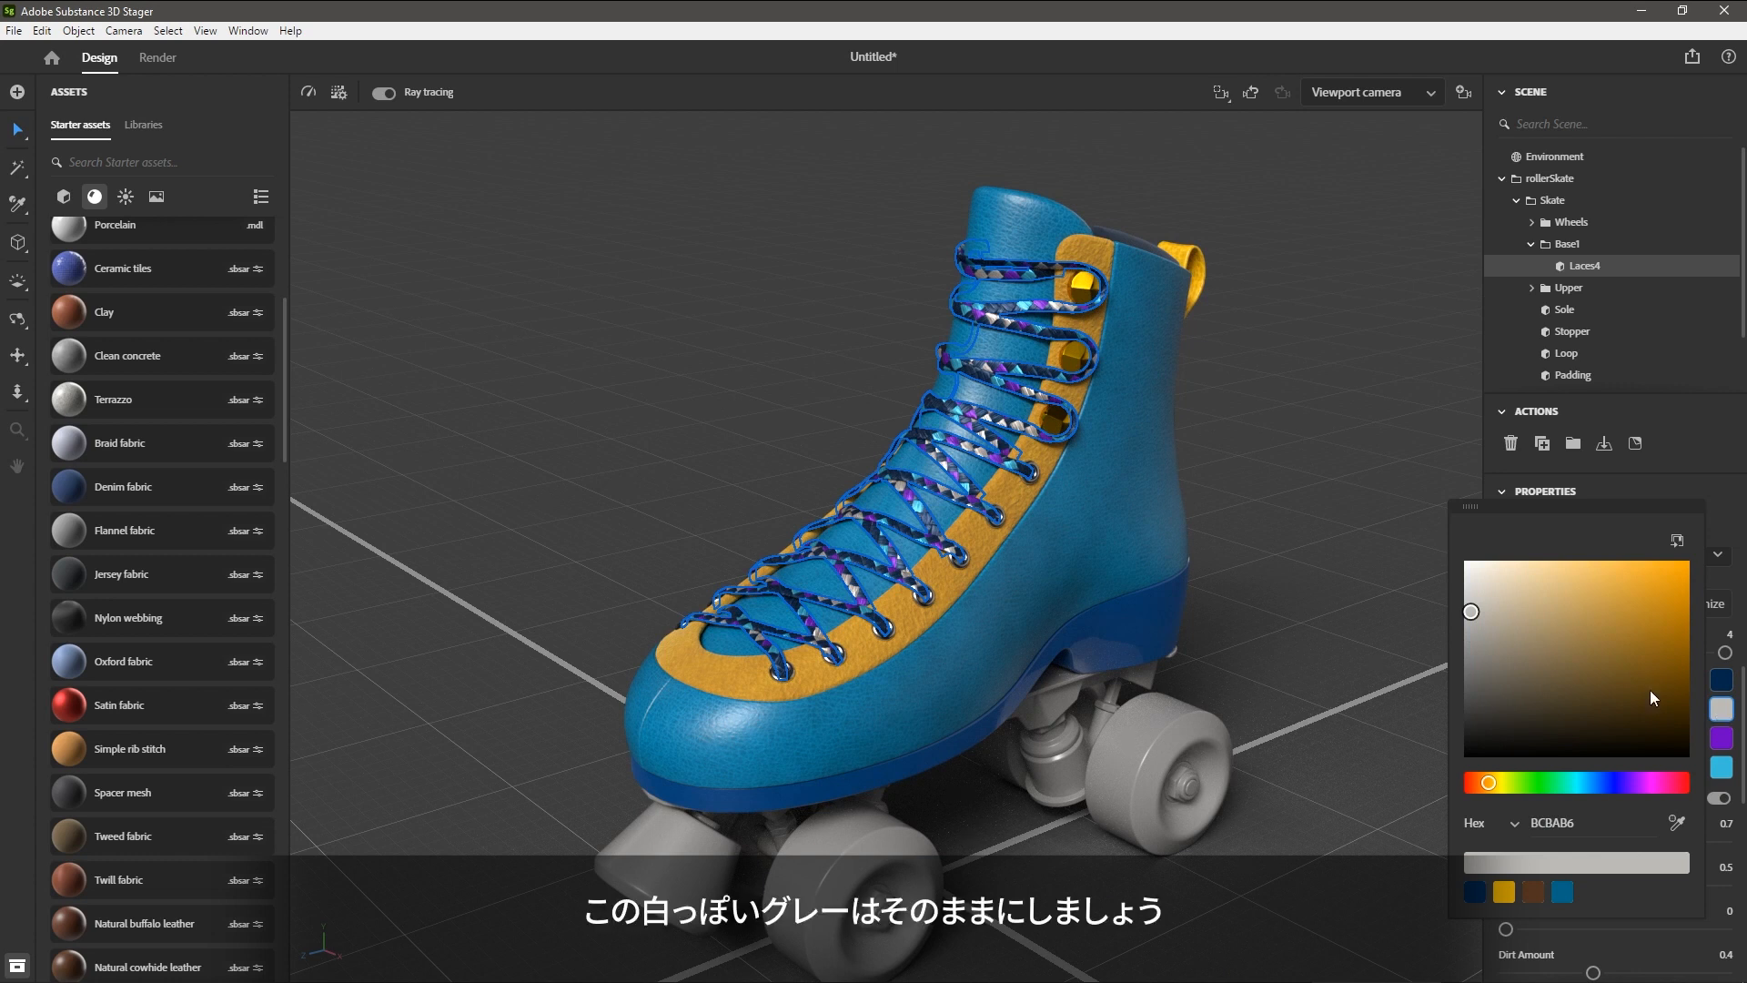
left_click(1721, 752)
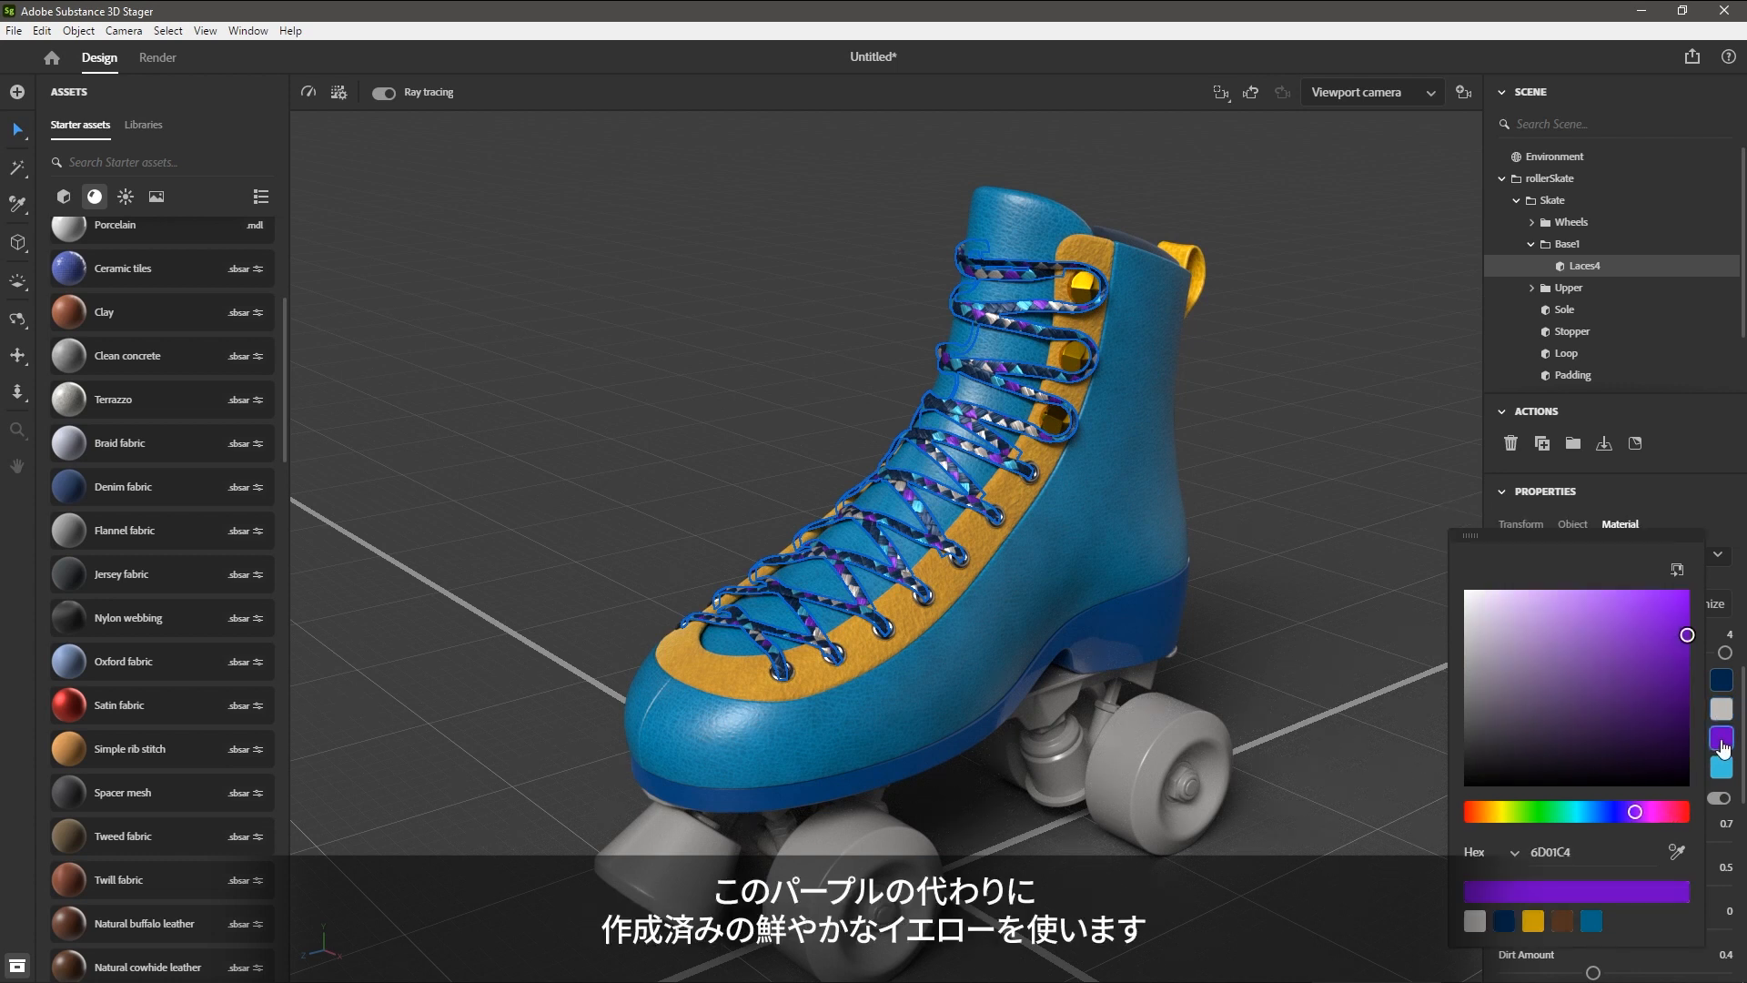
left_click(1533, 923)
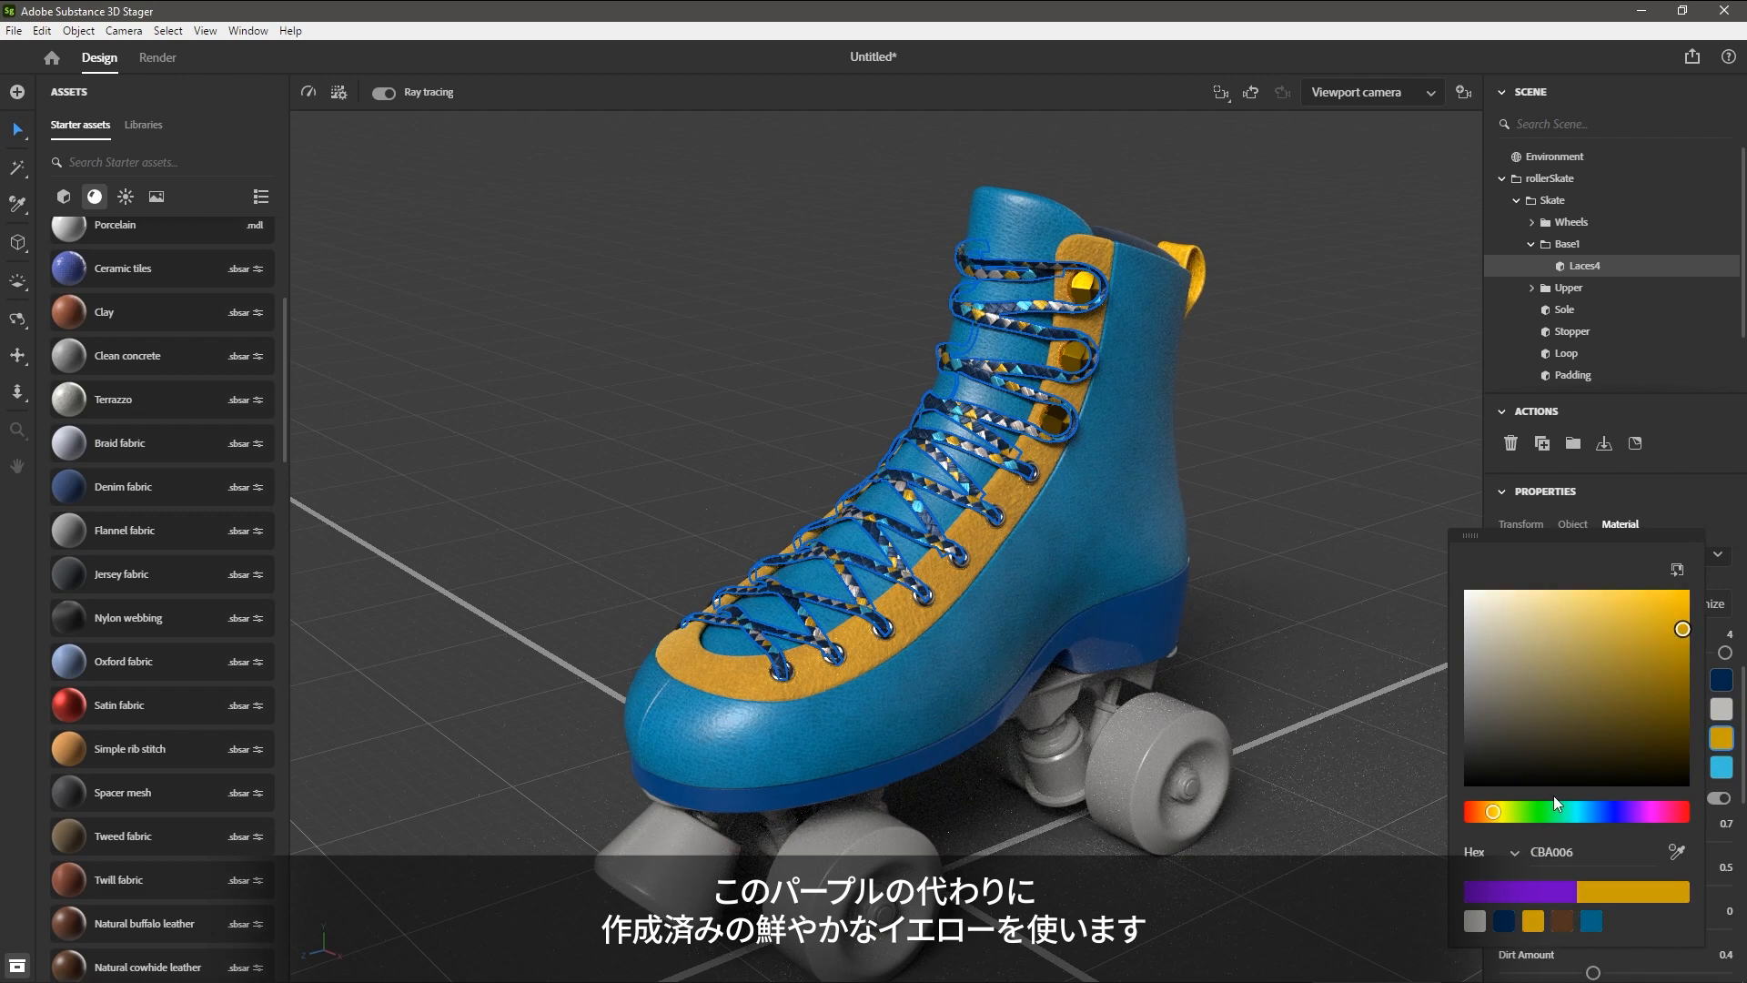
left_click(1725, 772)
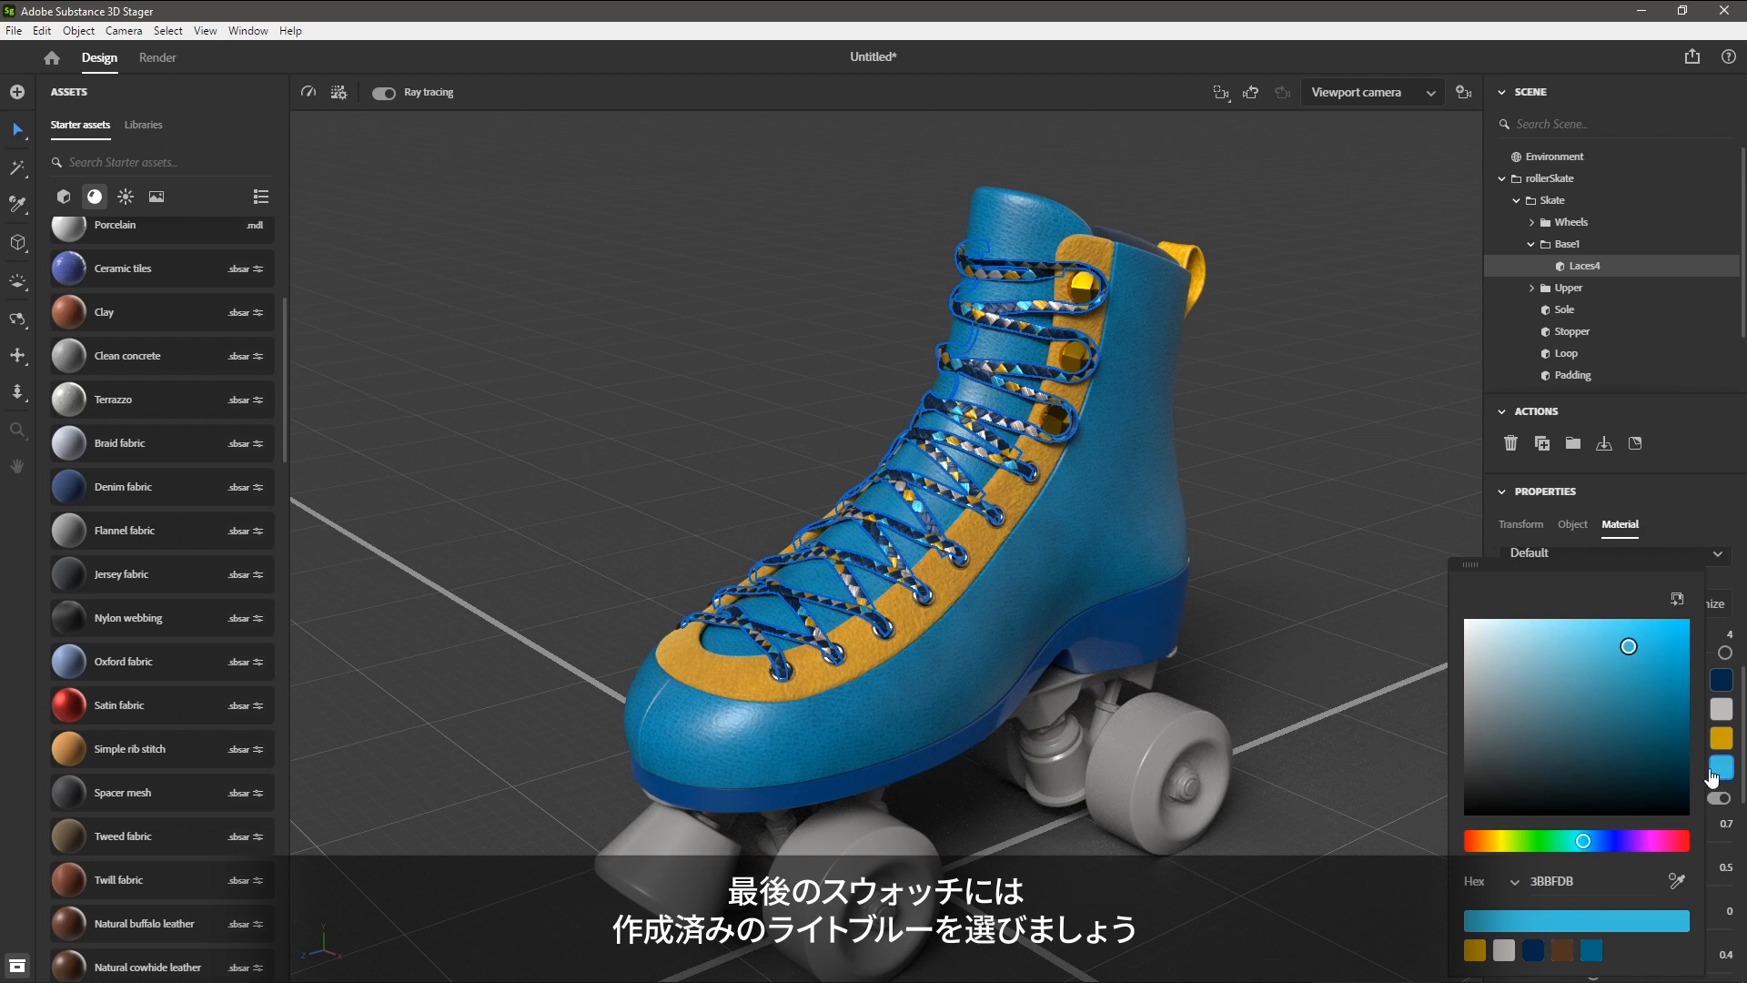
left_click(1593, 949)
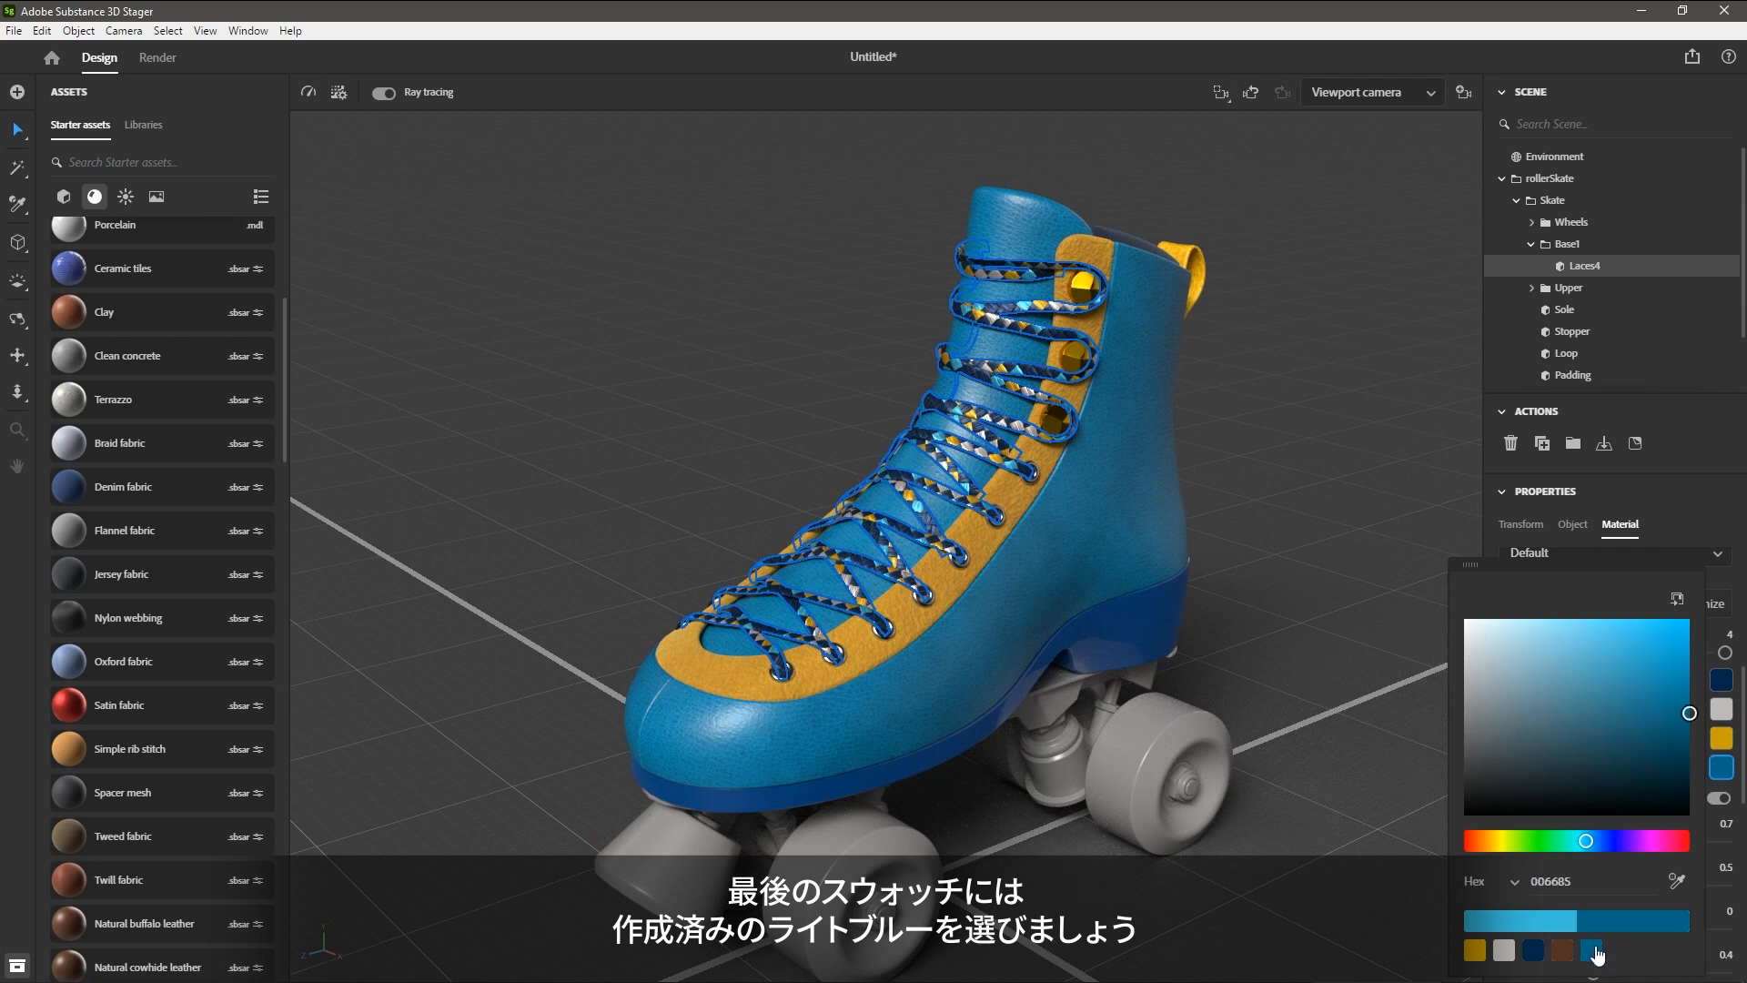
left_click(1685, 500)
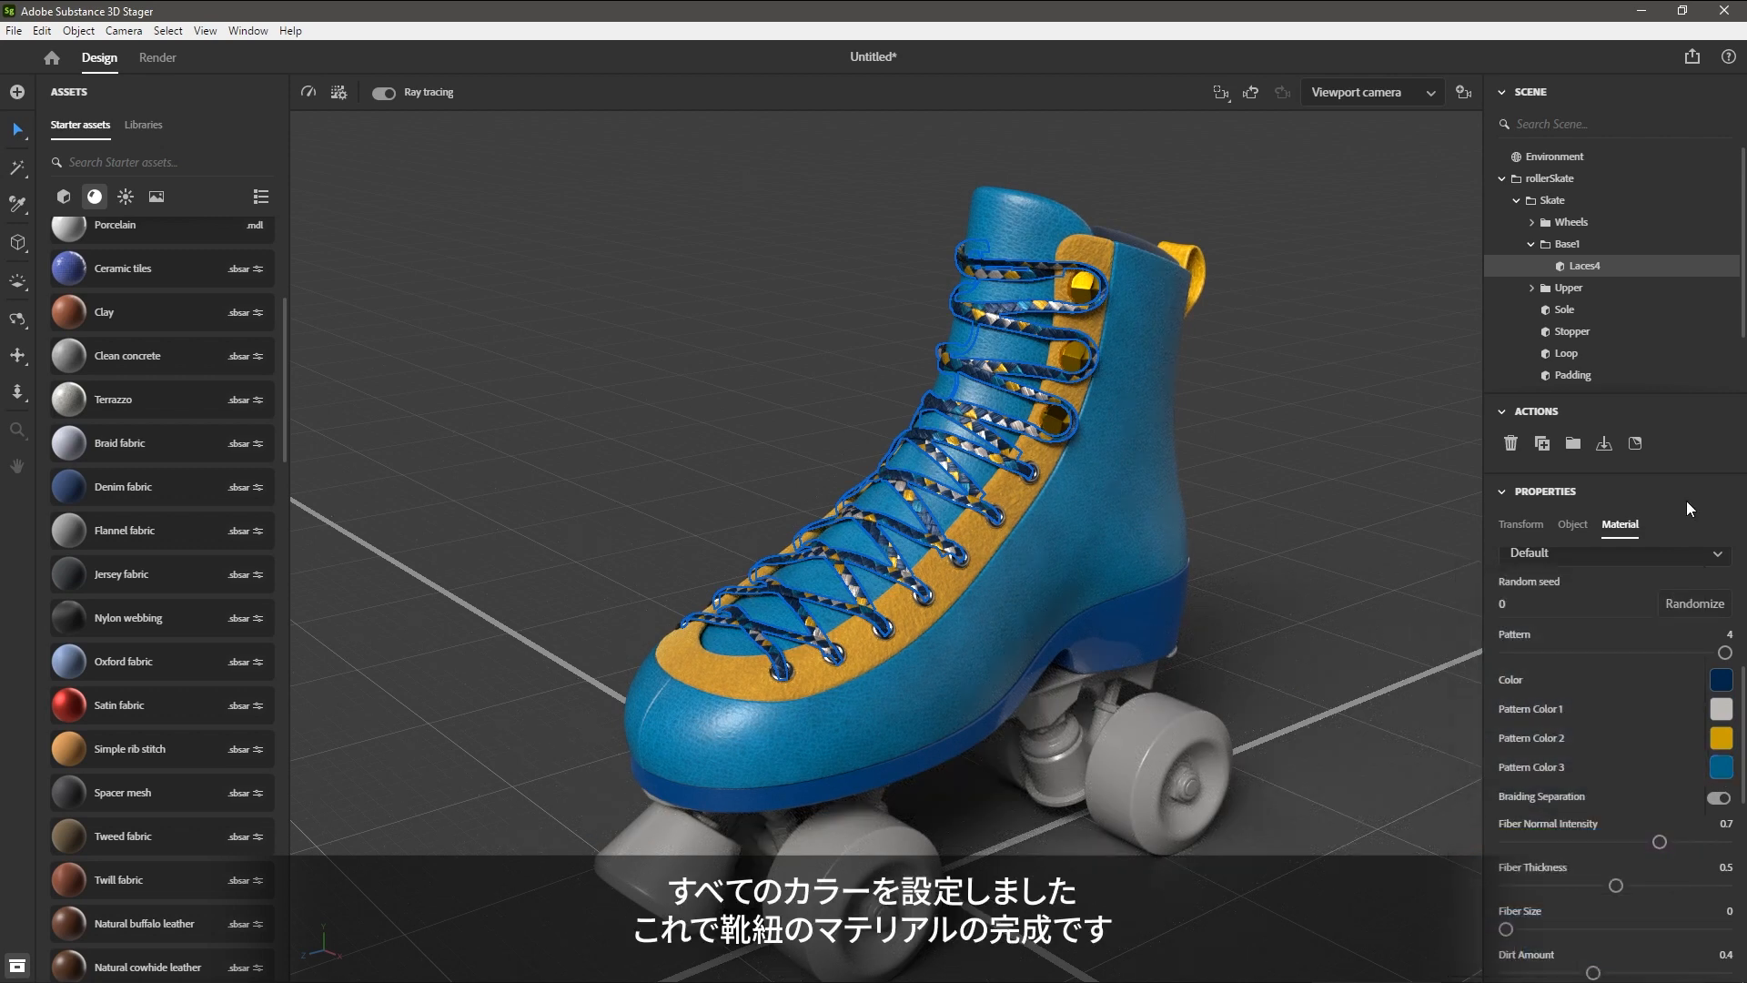
Search the starter materials for "metal" and apply the basic Metal material to the base plate under the skate's sole.
middle_click_drag(1266, 624, 1240, 603)
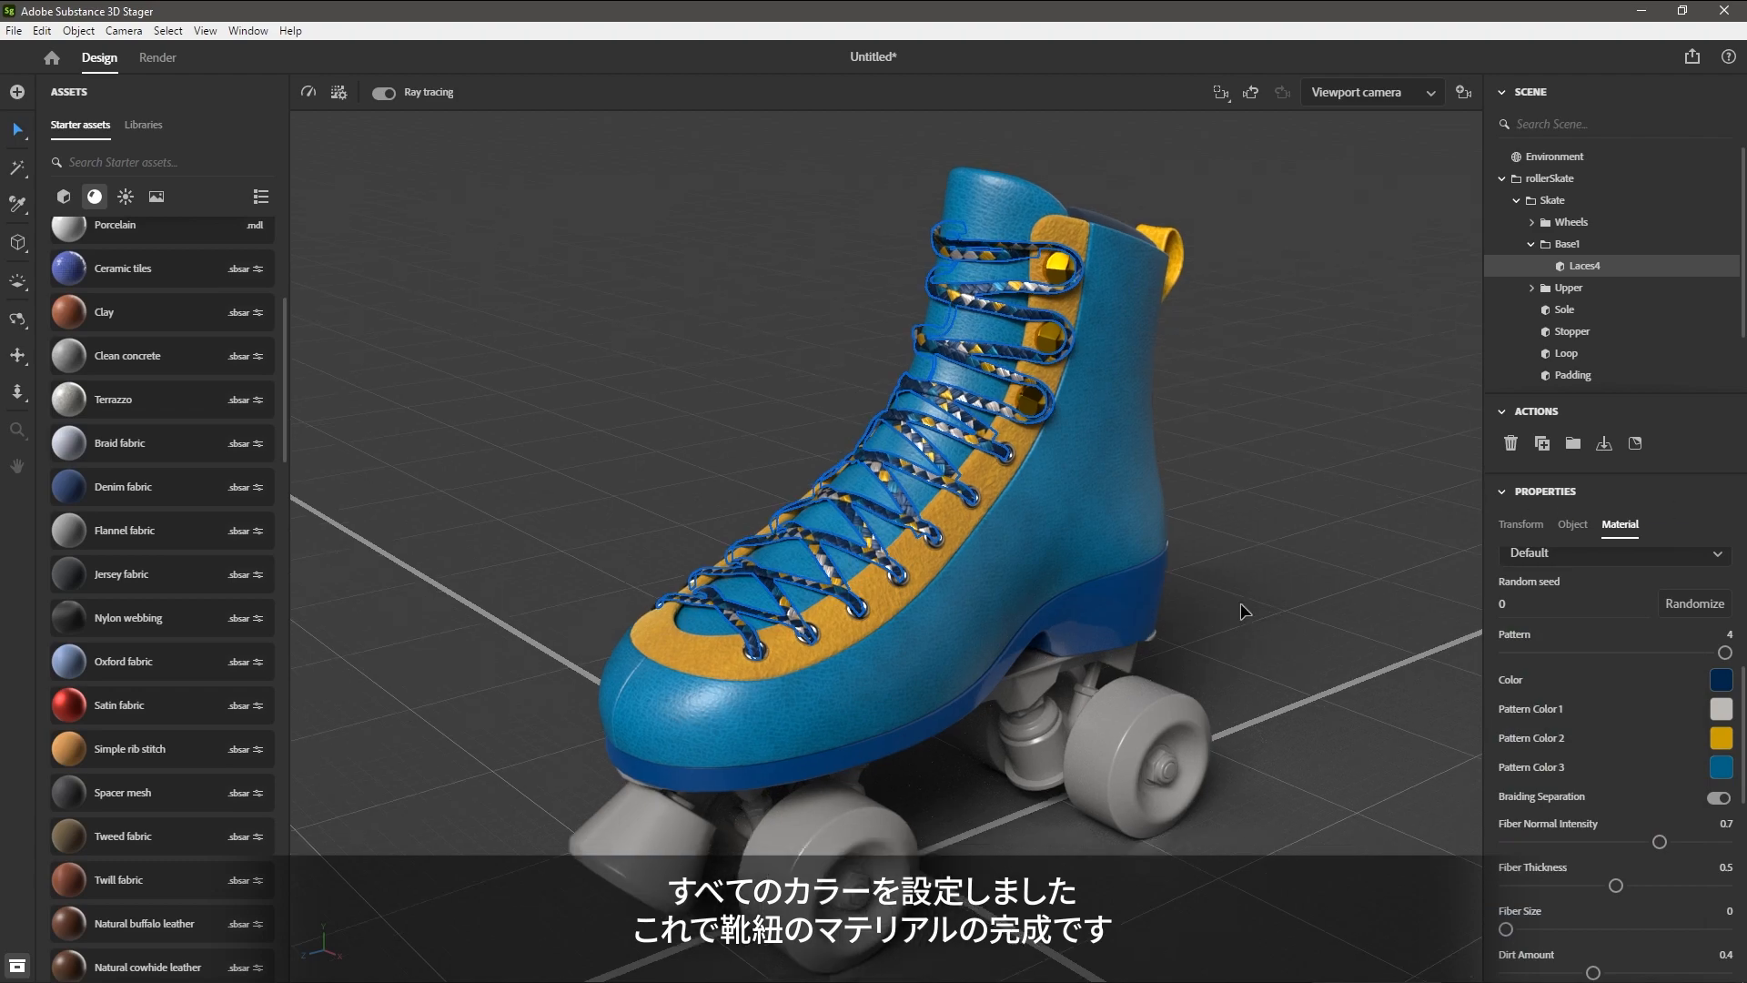
right_click_drag(1225, 551, 1267, 556)
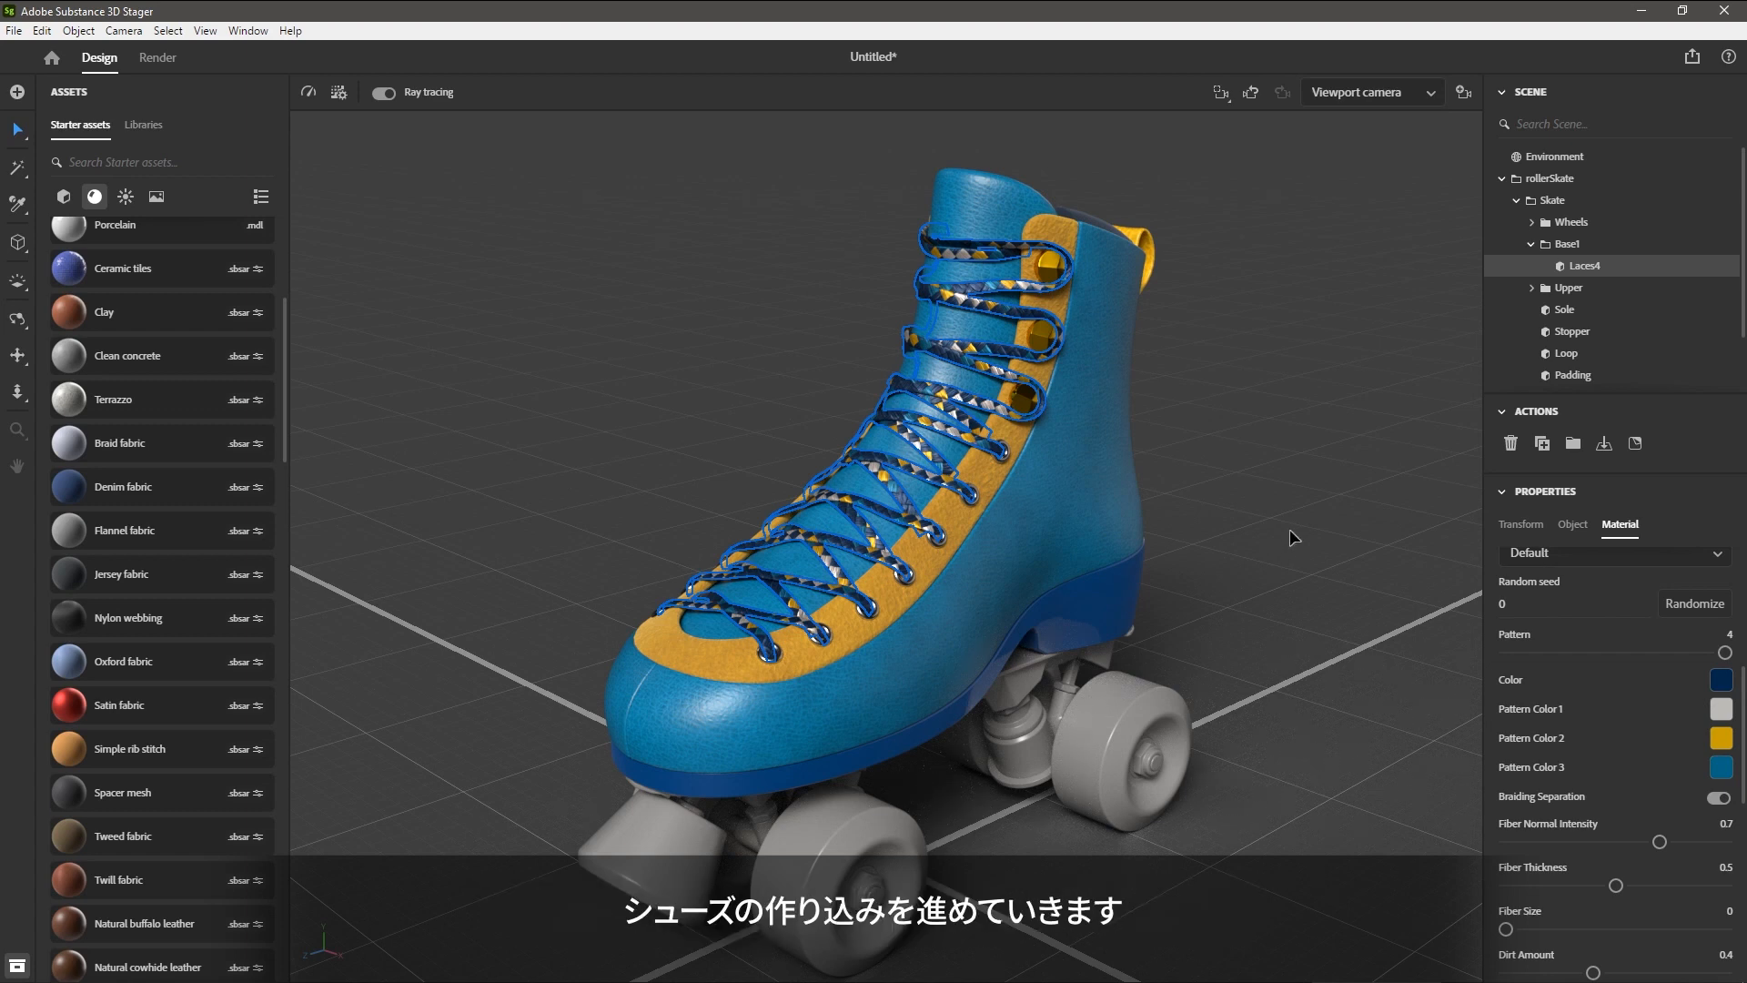
right_click_drag(1261, 690, 1254, 647)
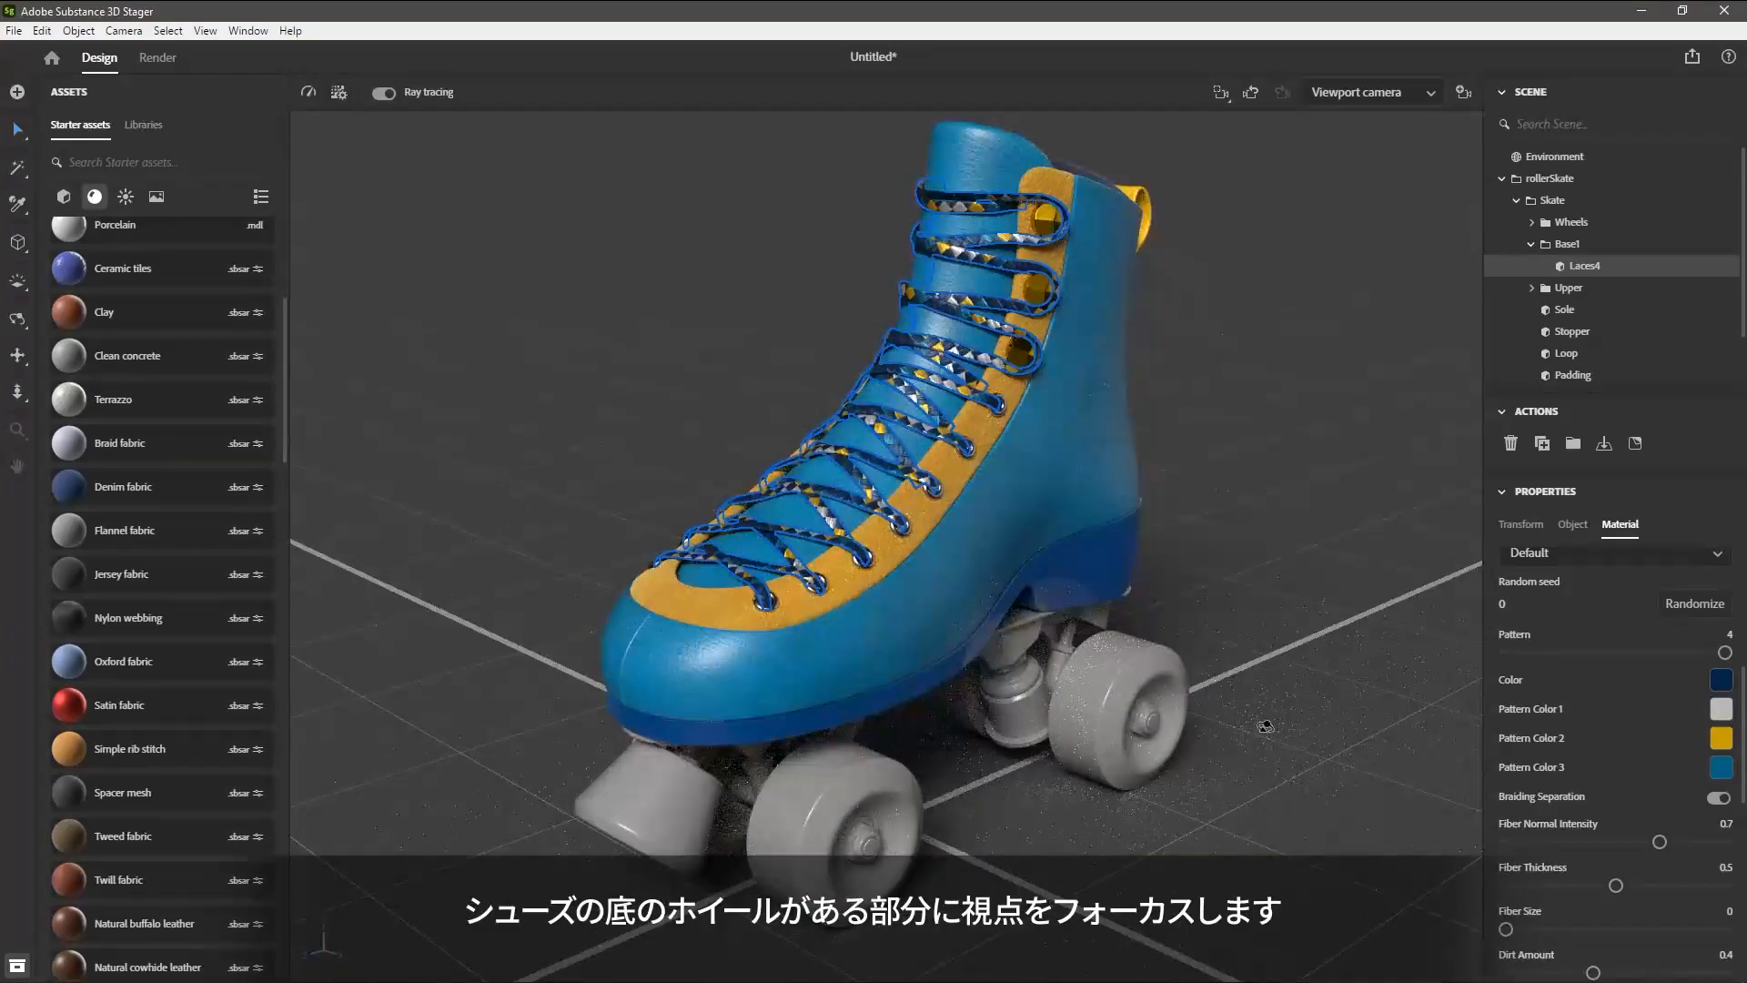
right_click_drag(1257, 724, 1189, 679)
middle_click_drag(1059, 721, 1014, 641)
right_click_drag(1014, 641, 1083, 645)
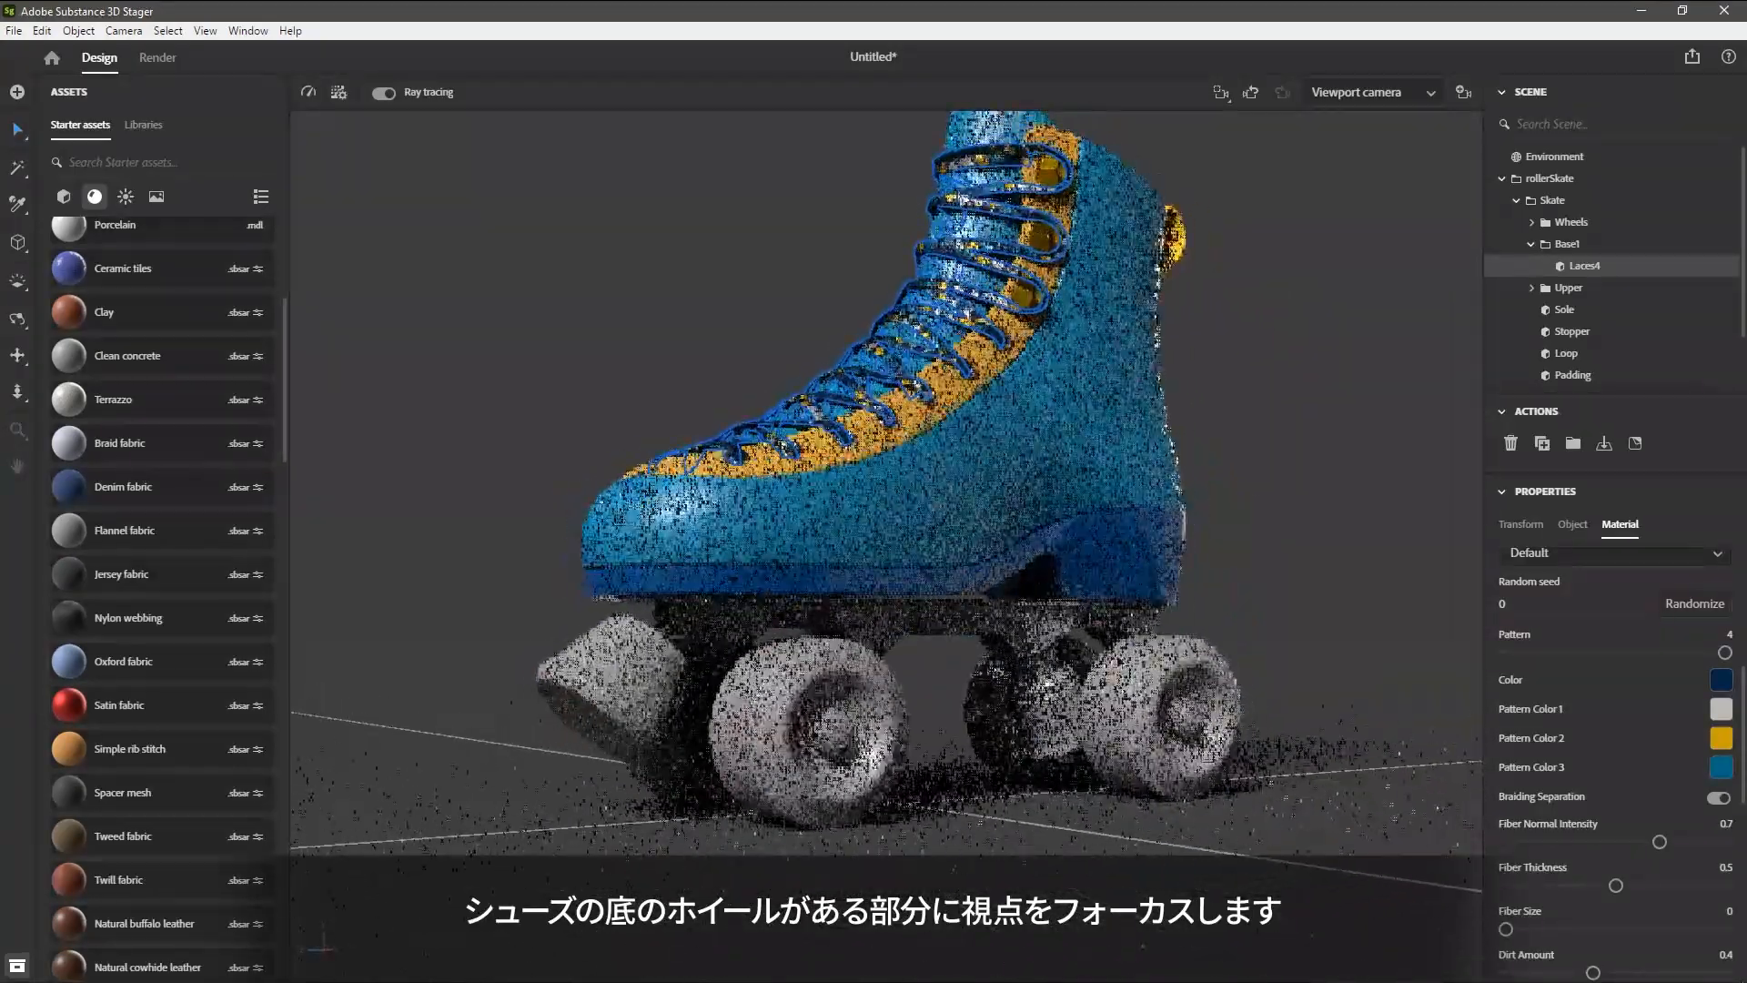
scroll(1083, 637, "up", 3)
middle_click_drag(1083, 629, 1057, 578)
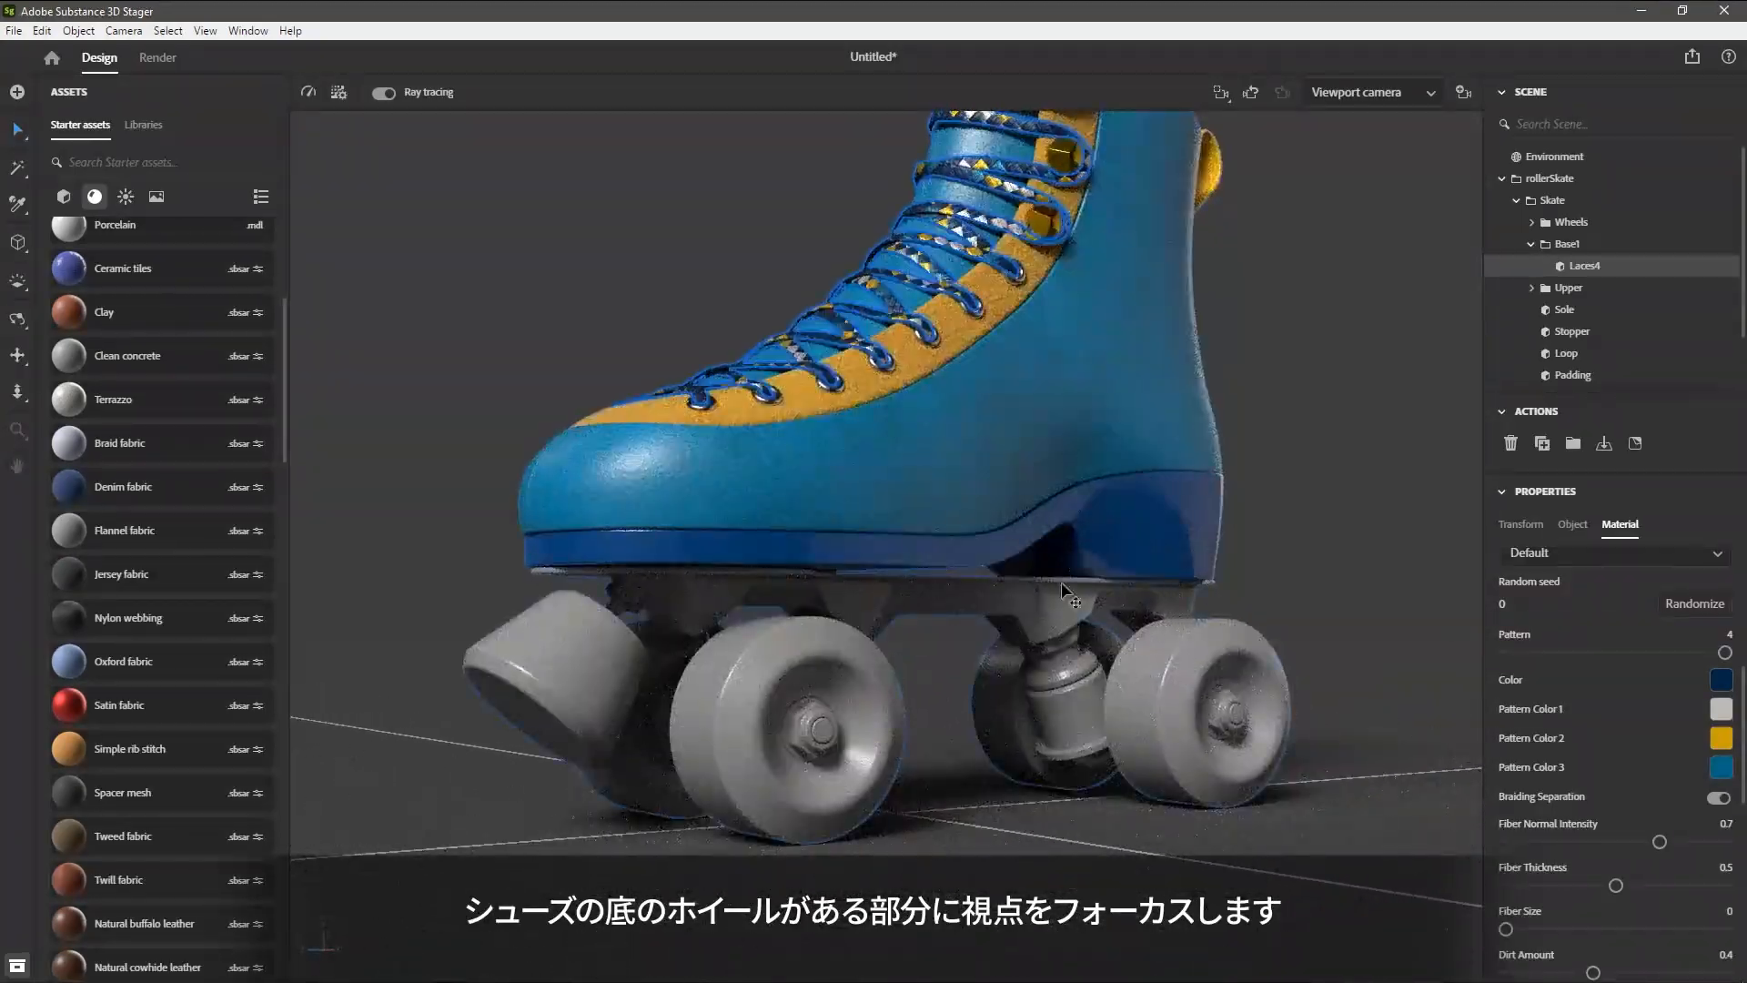
right_click_drag(1227, 677, 1199, 688)
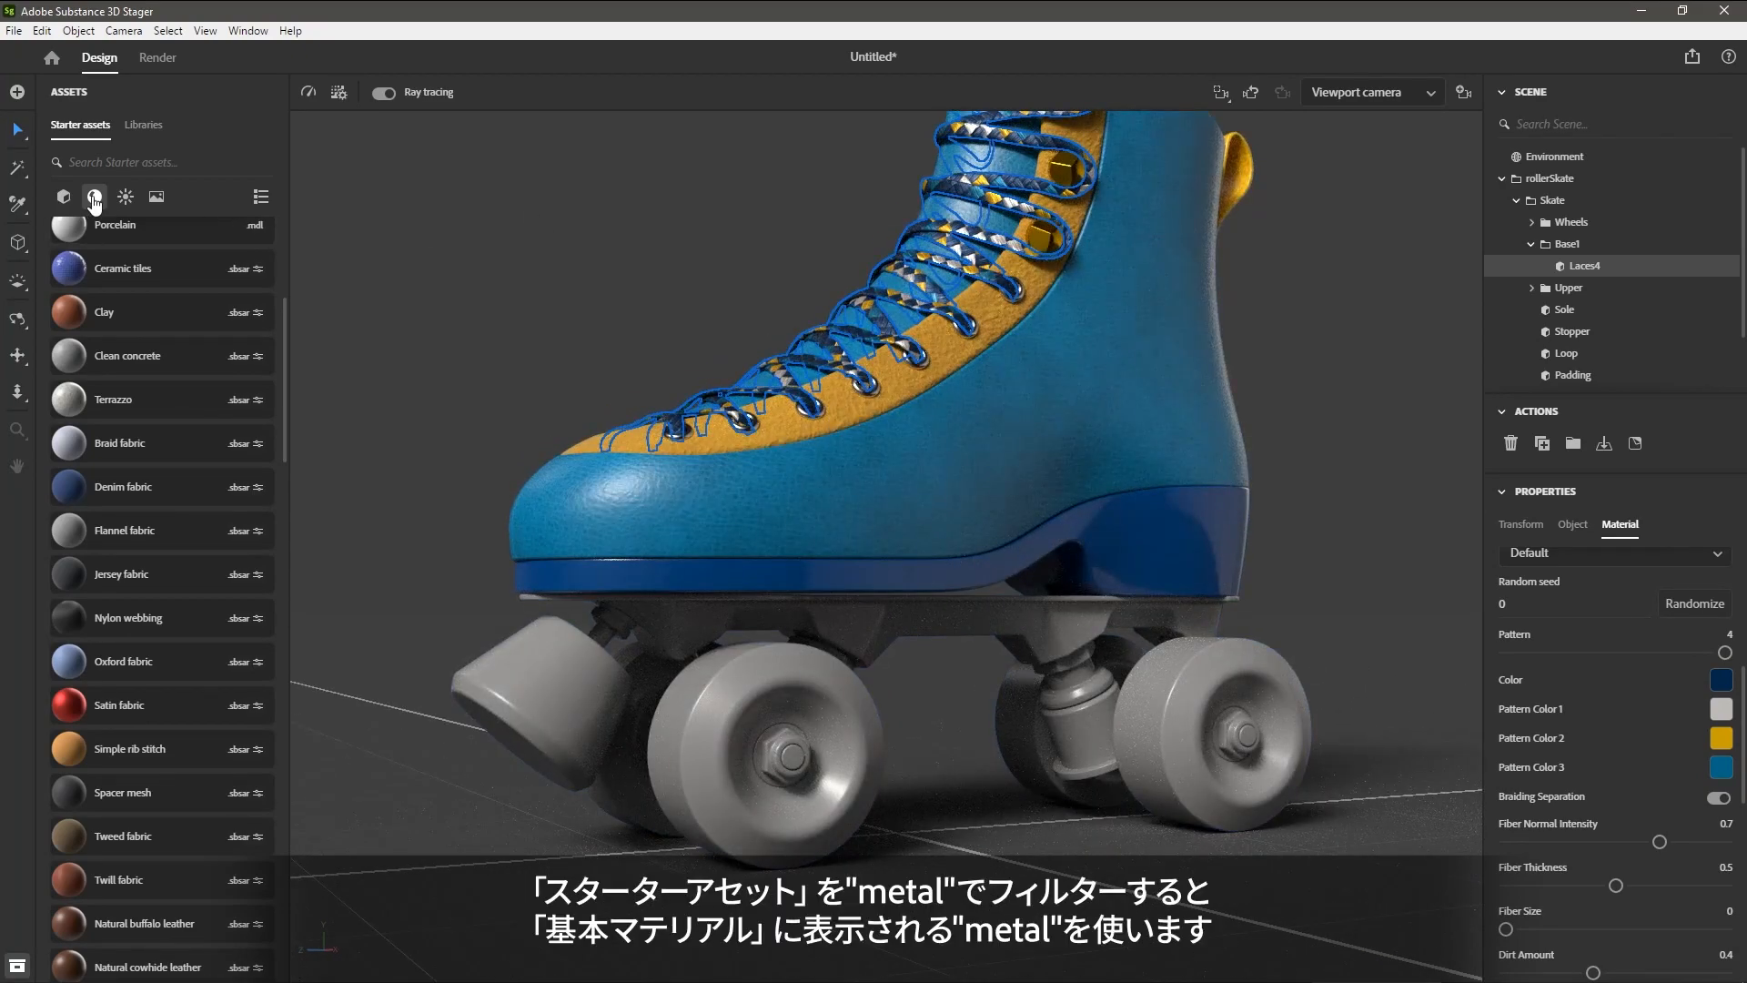
left_click(154, 165)
type("metal")
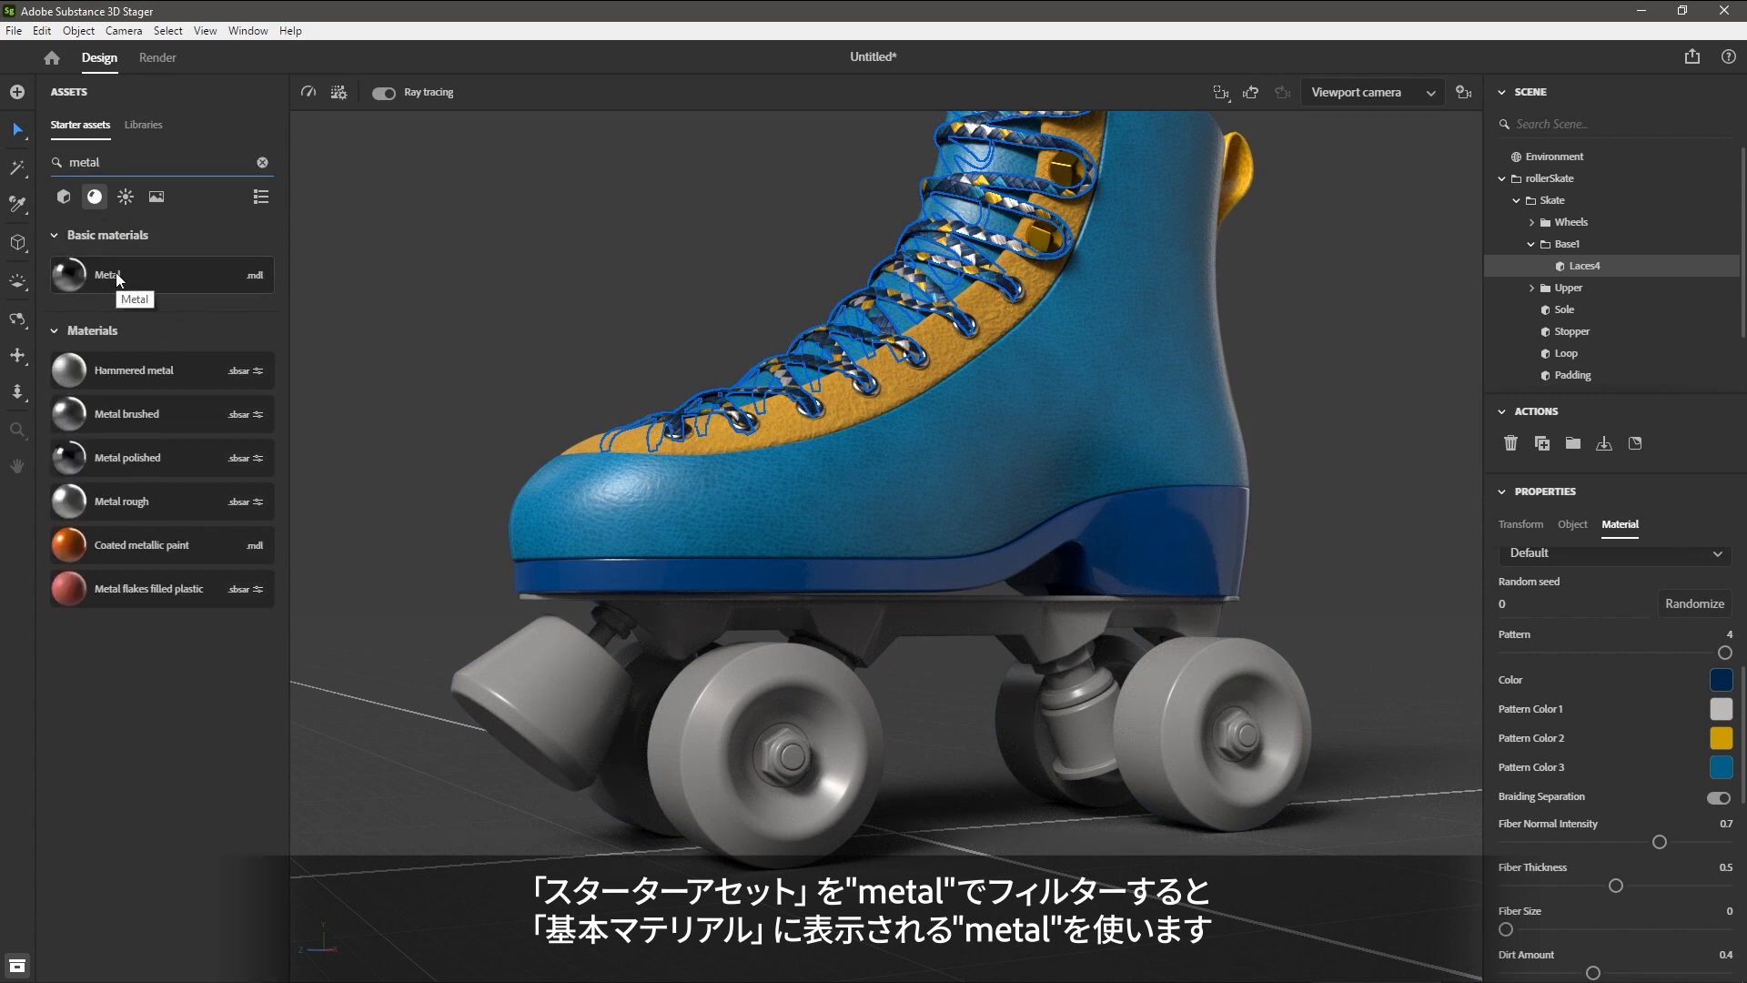
left_click_drag(122, 281, 974, 647)
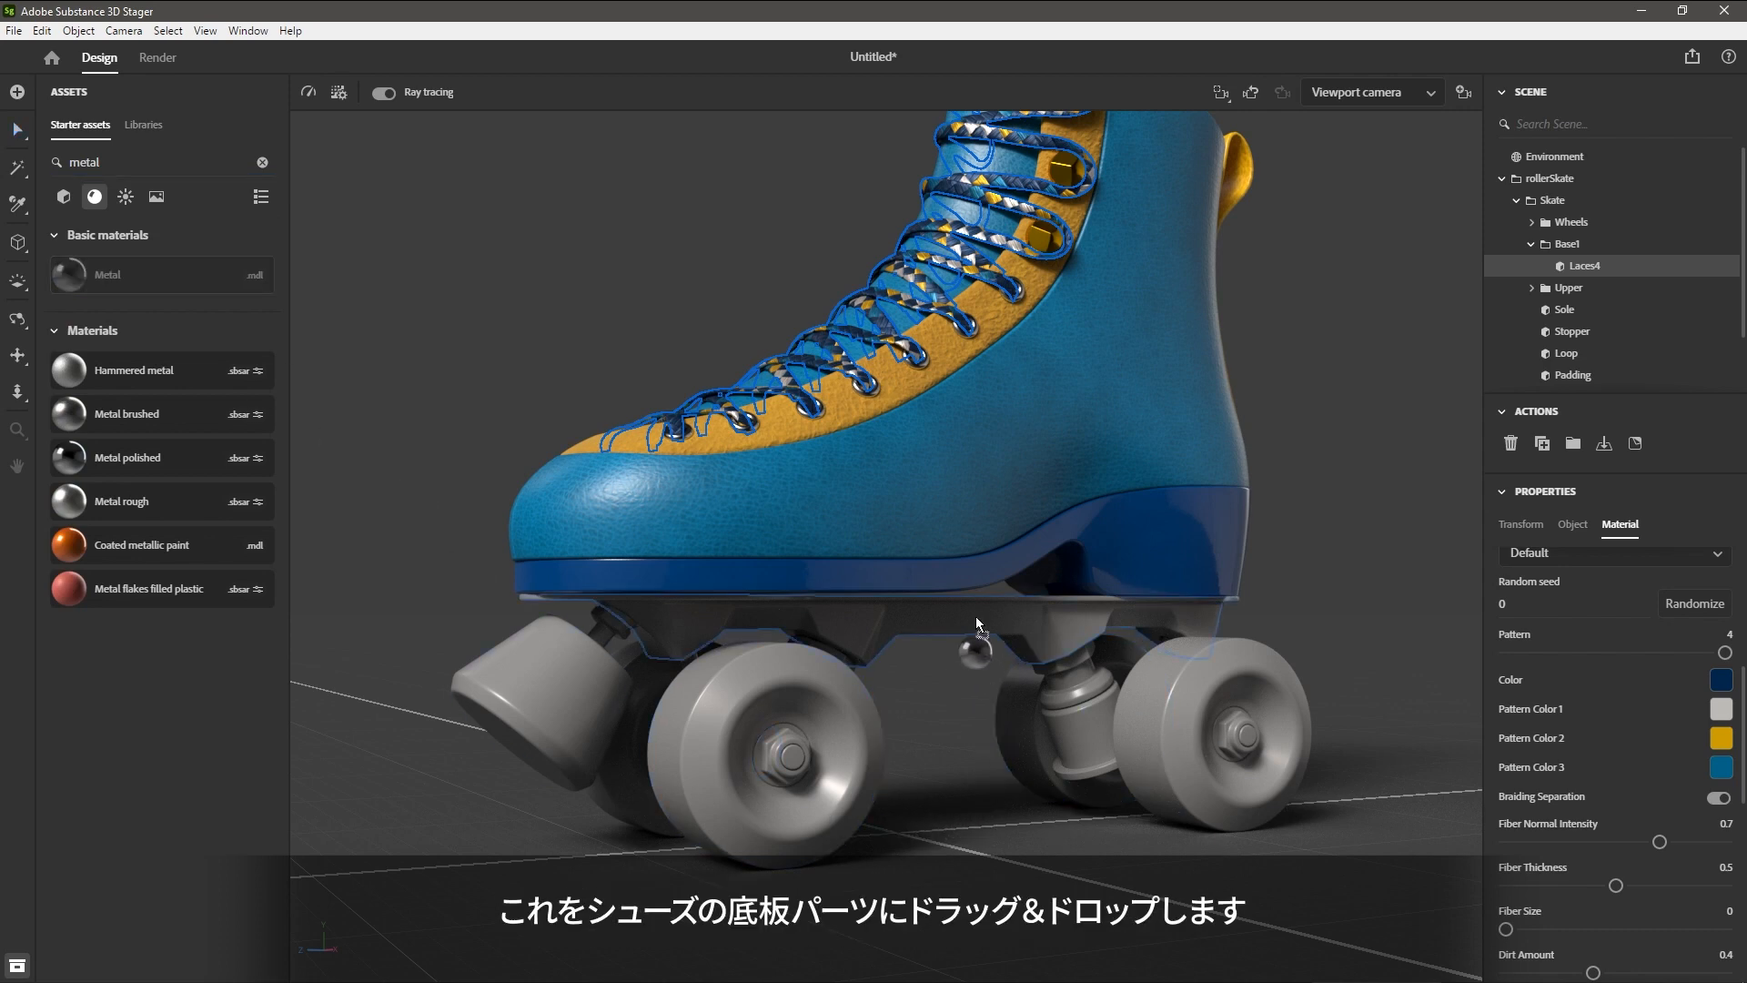
left_click_drag(978, 624, 978, 628)
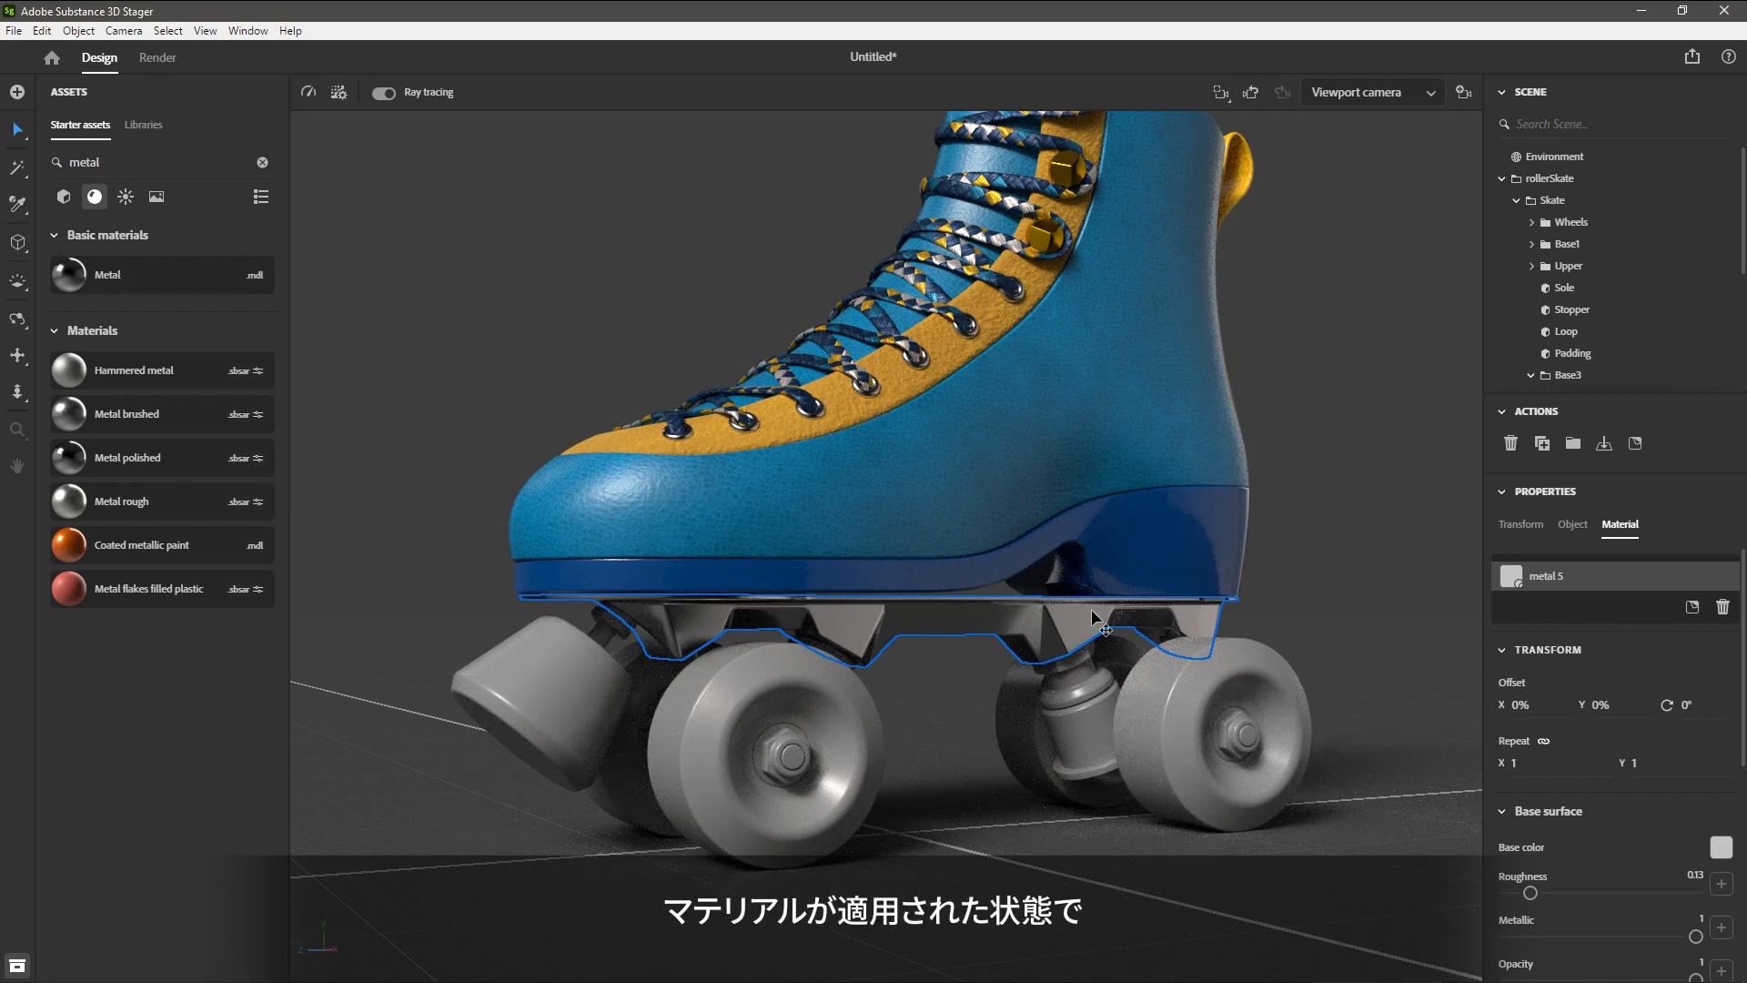
Set the roughness of the base plate's metal material to 0.25.
scroll(1620, 801, "down", 1)
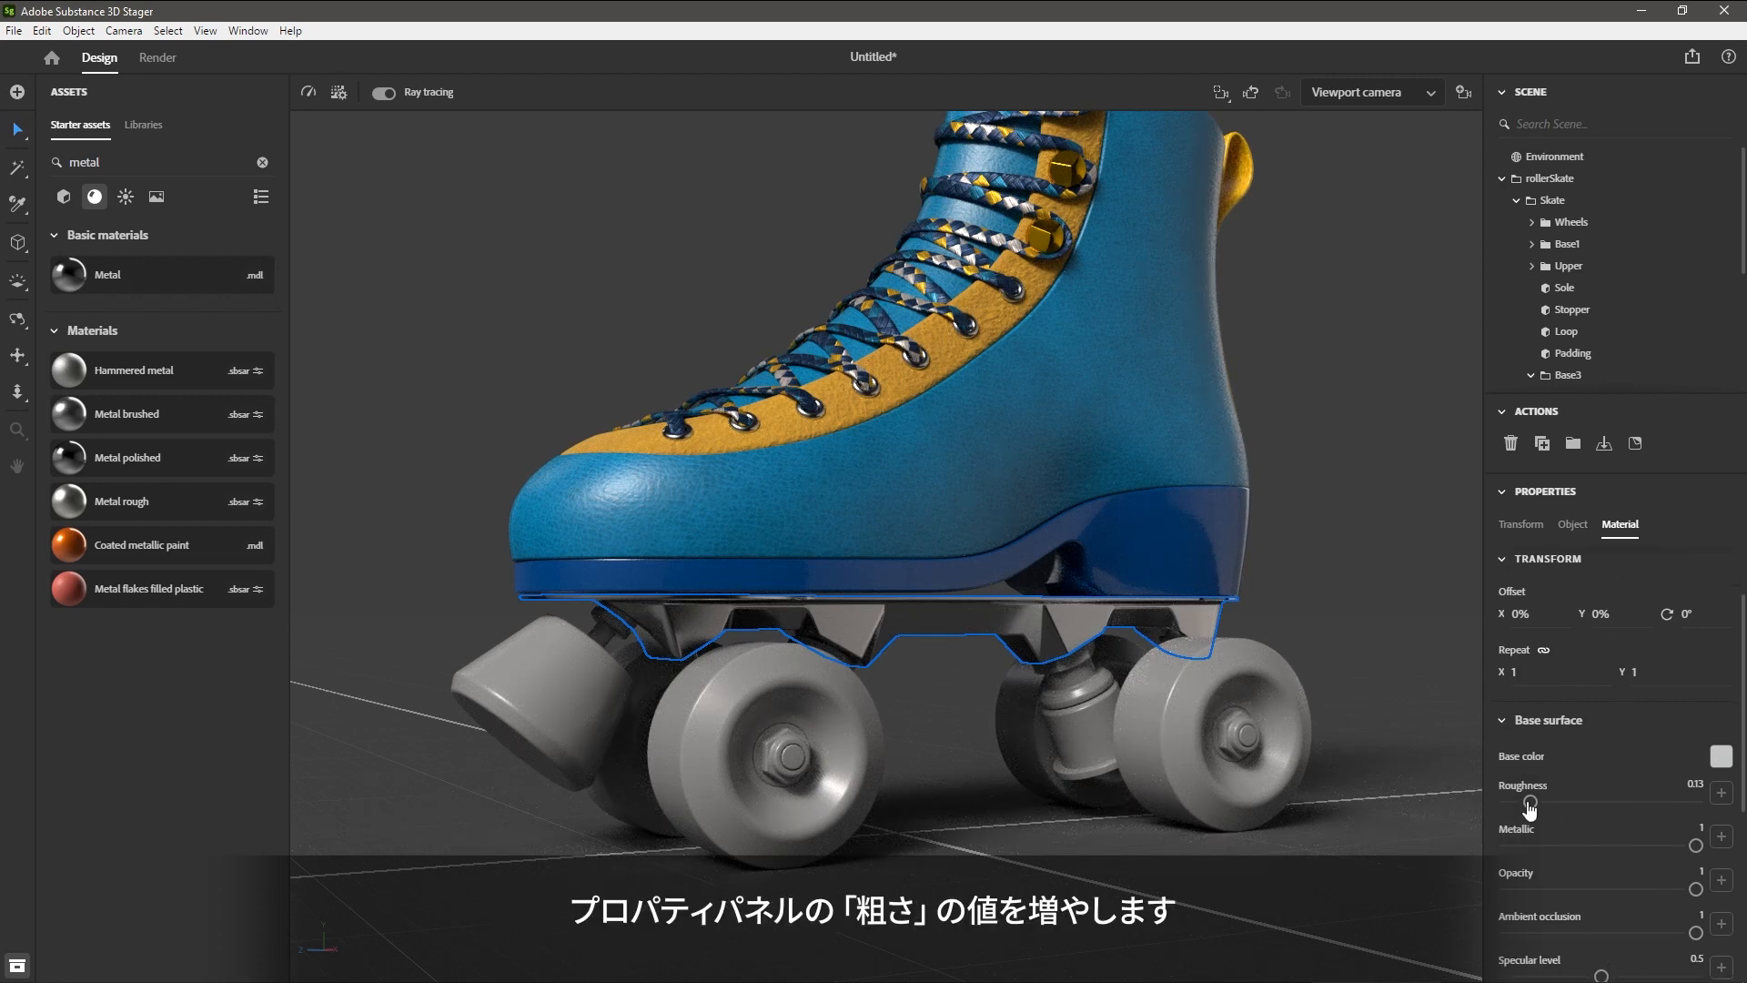
mouse_move(1531, 804)
left_mouse_down()
mouse_move(1576, 804)
mouse_move(1553, 803)
left_mouse_up()
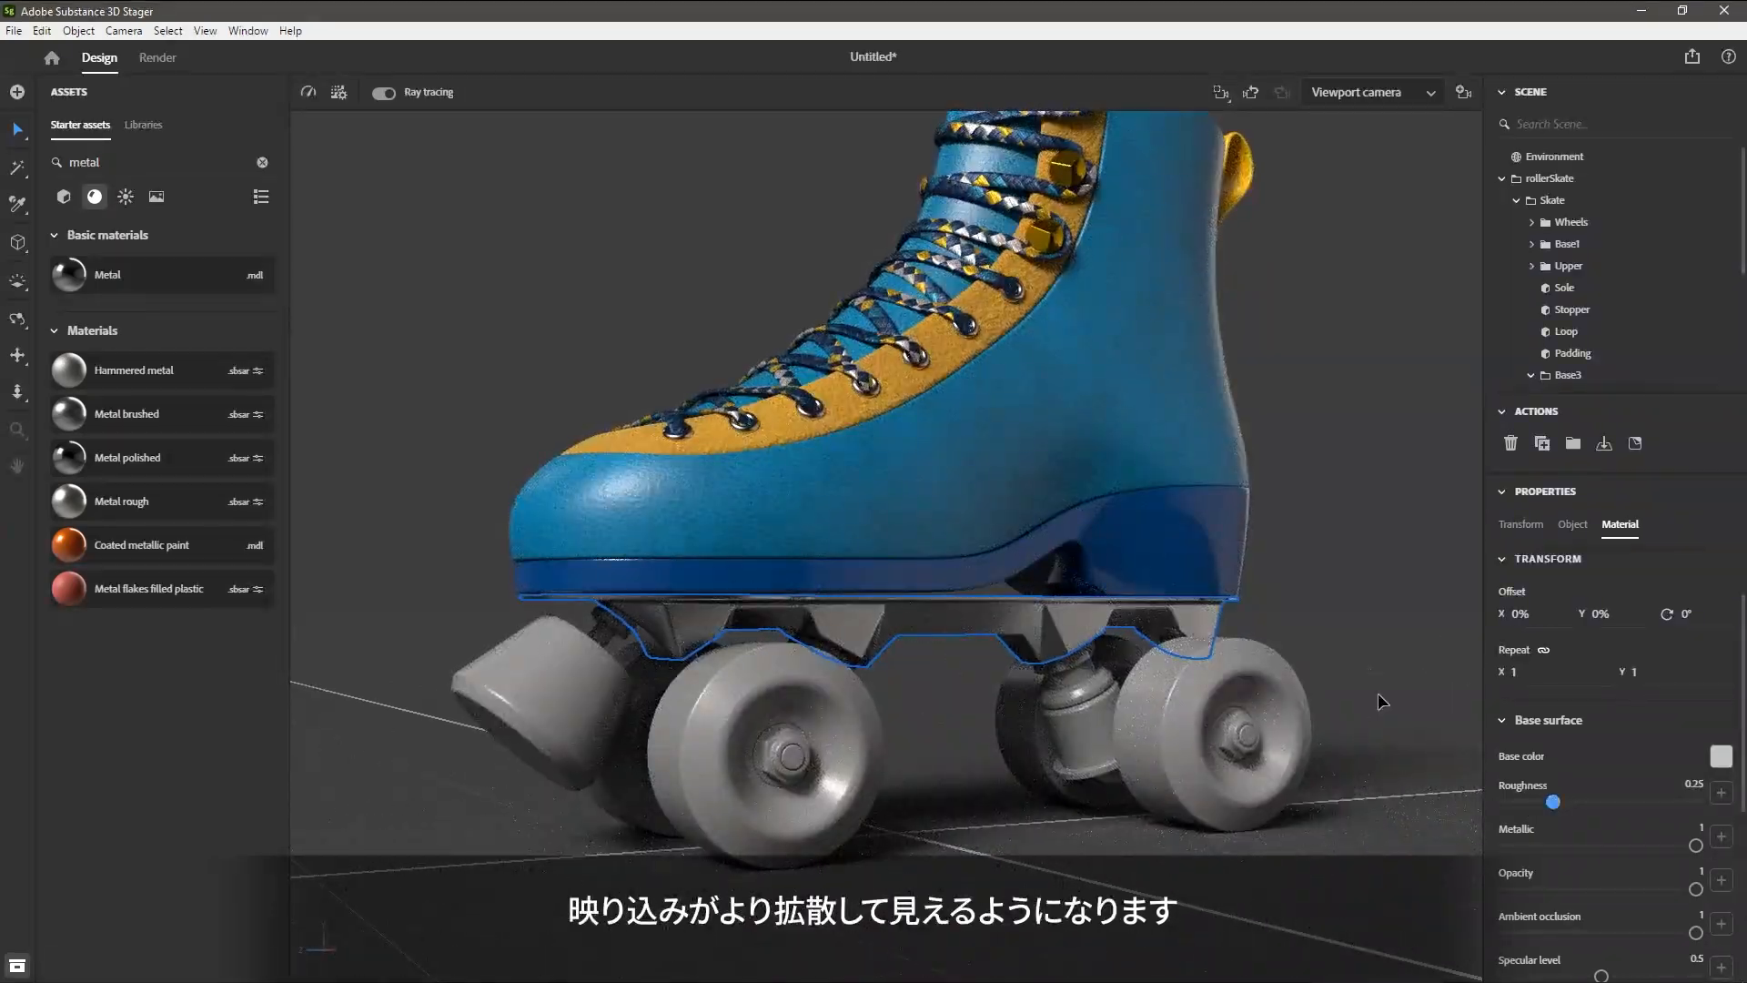
middle_click_drag(1077, 822, 1066, 737)
scroll(1066, 735, "up", 4)
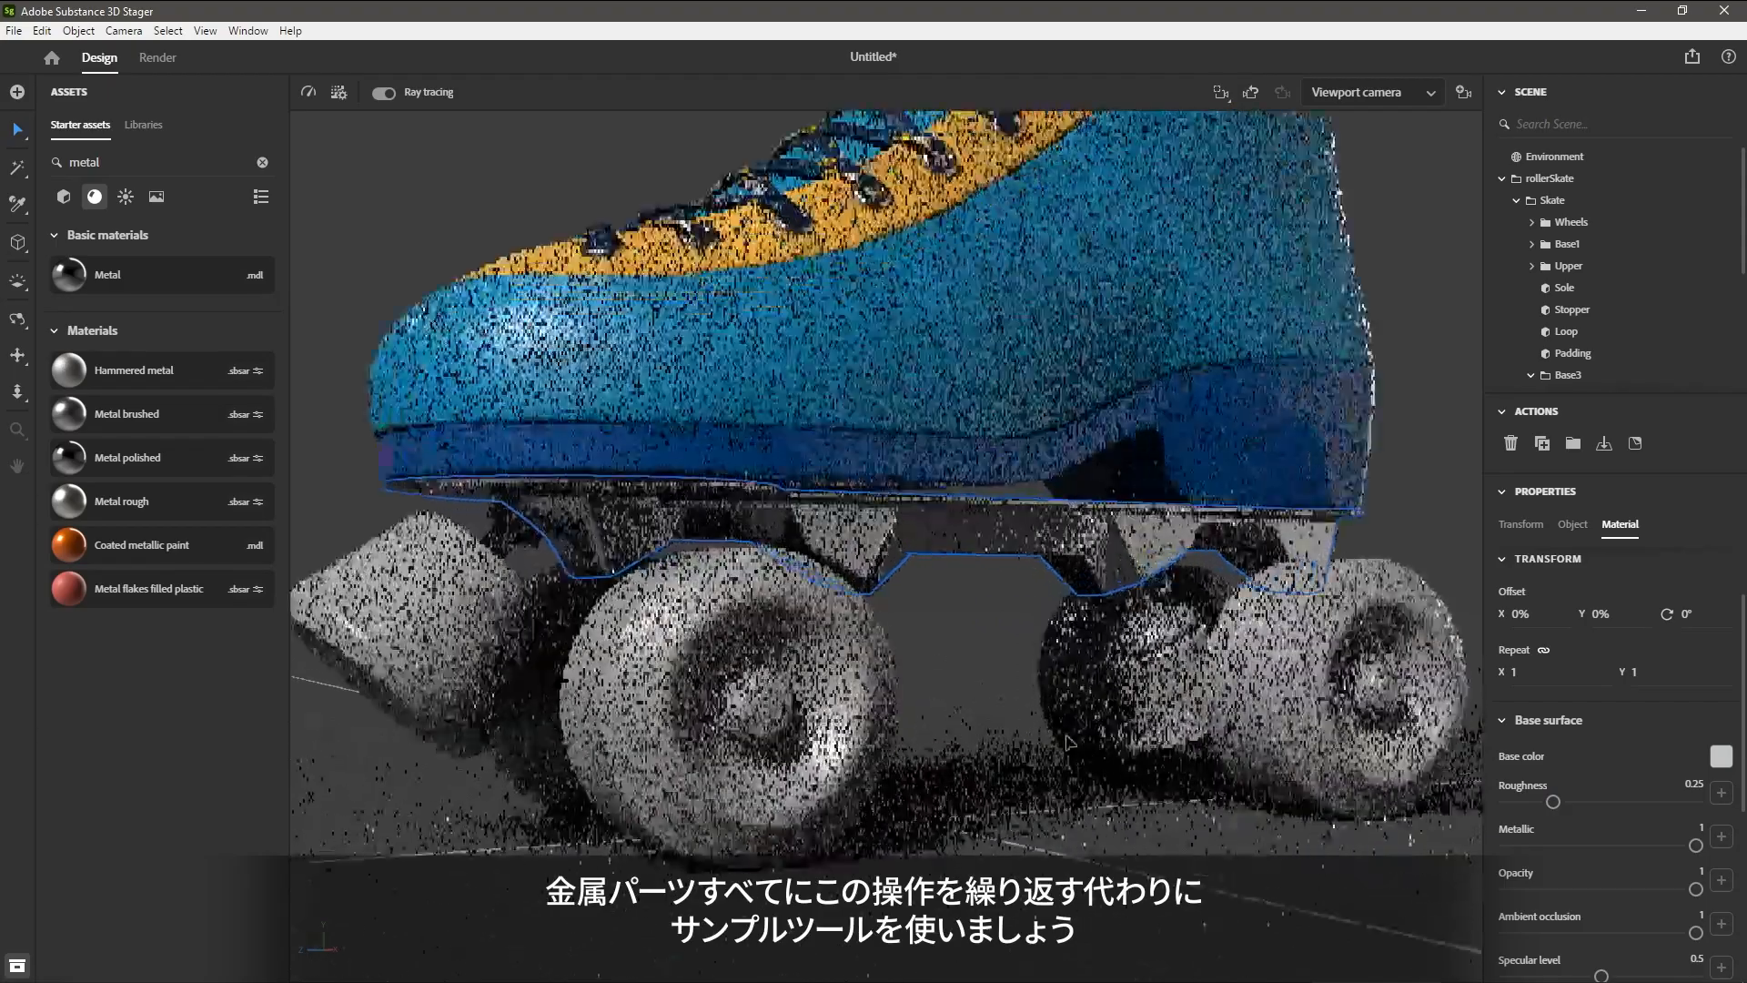
right_click_drag(1066, 737, 1015, 769)
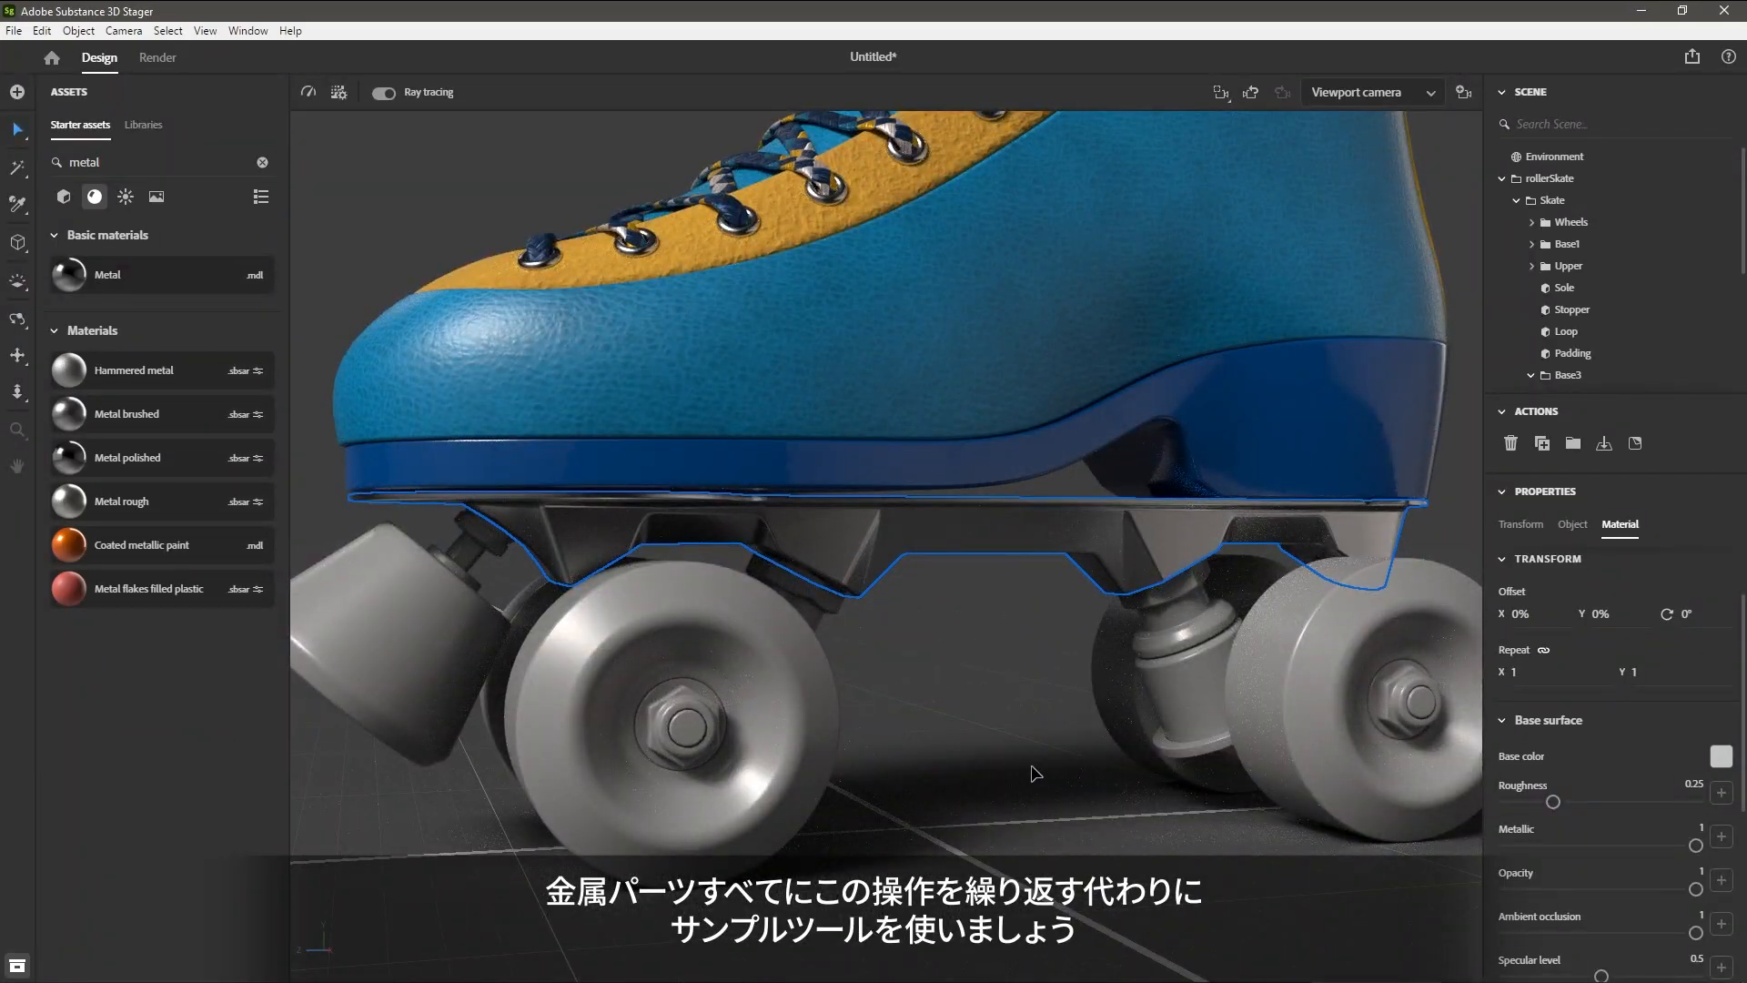
Sample the base plate's metal material and apply it to the nuts, bushing connectors and brackets under the skate.
left_click(16, 205)
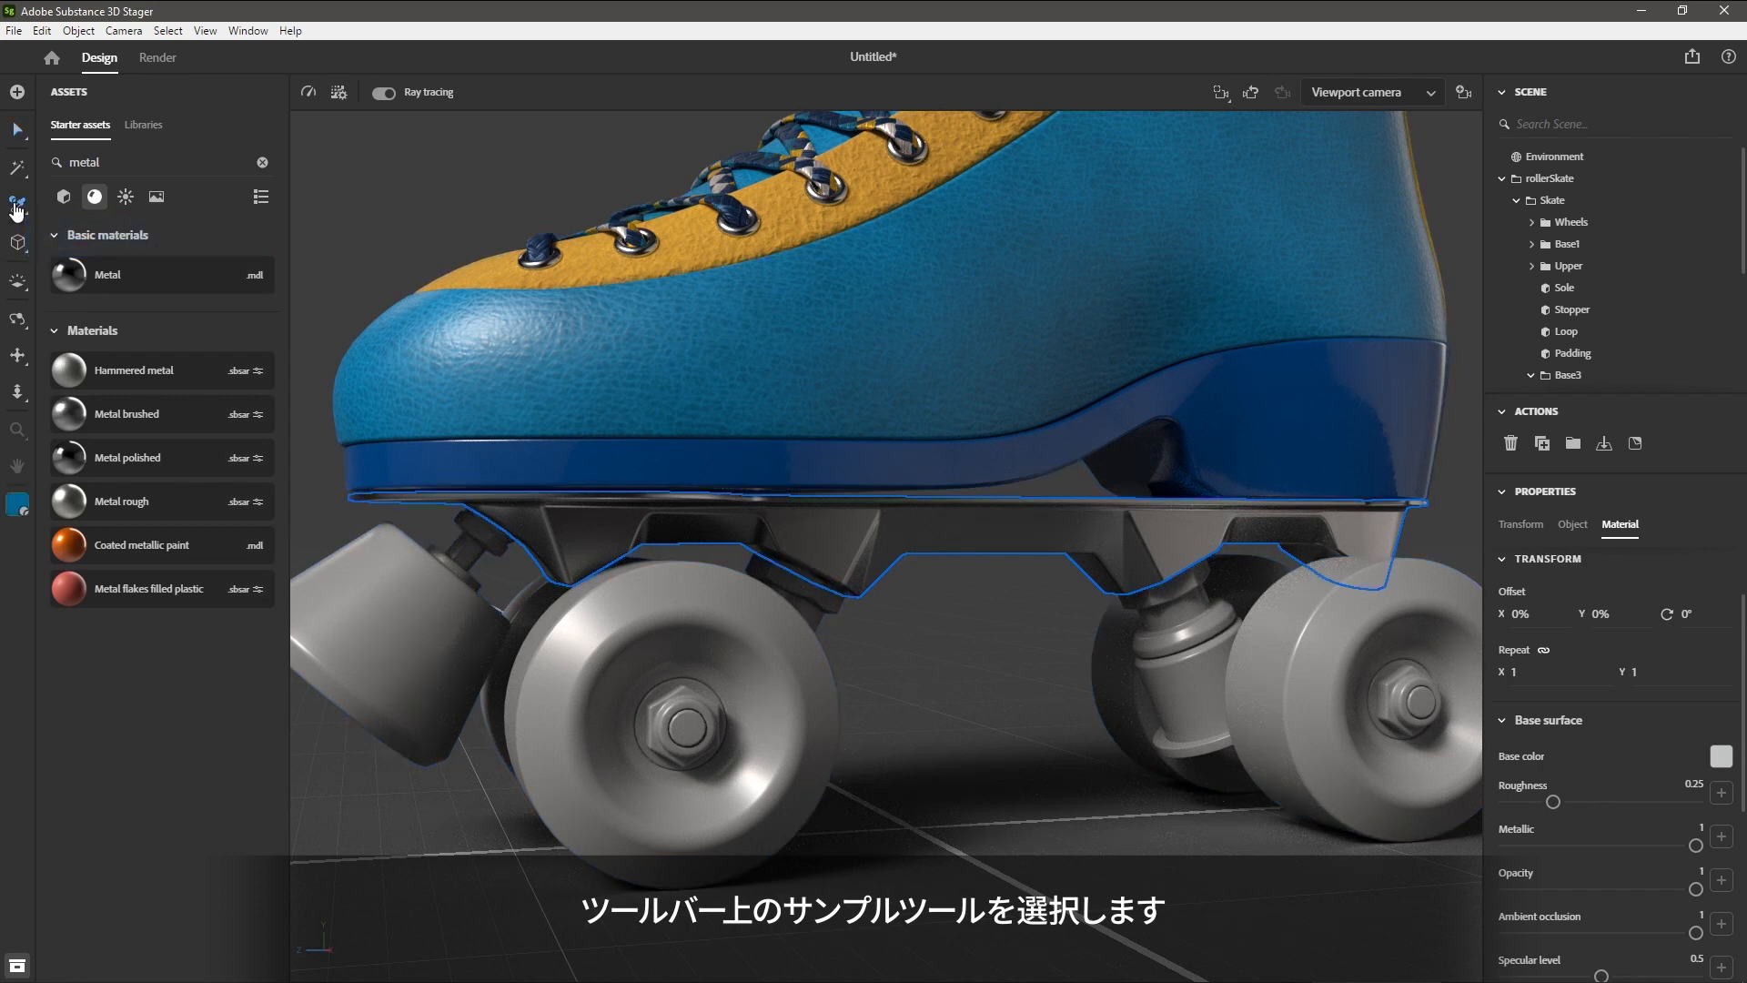
left_click(1054, 526)
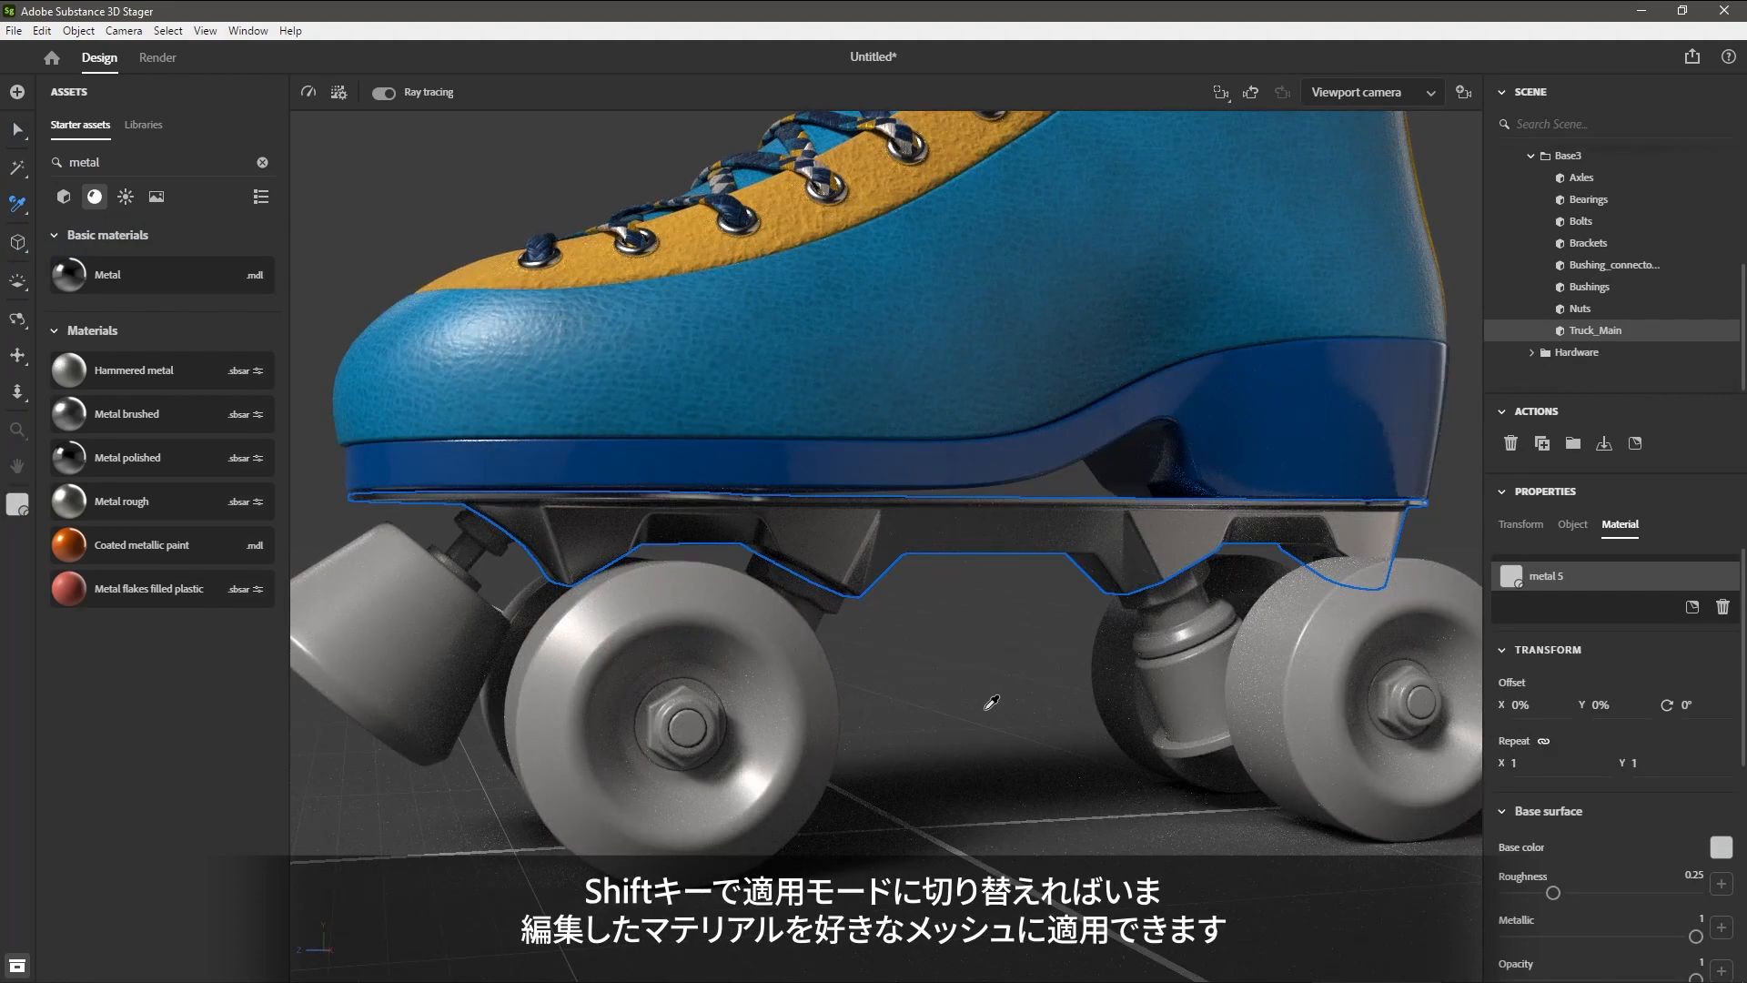
key("shift")
left_click(1149, 587)
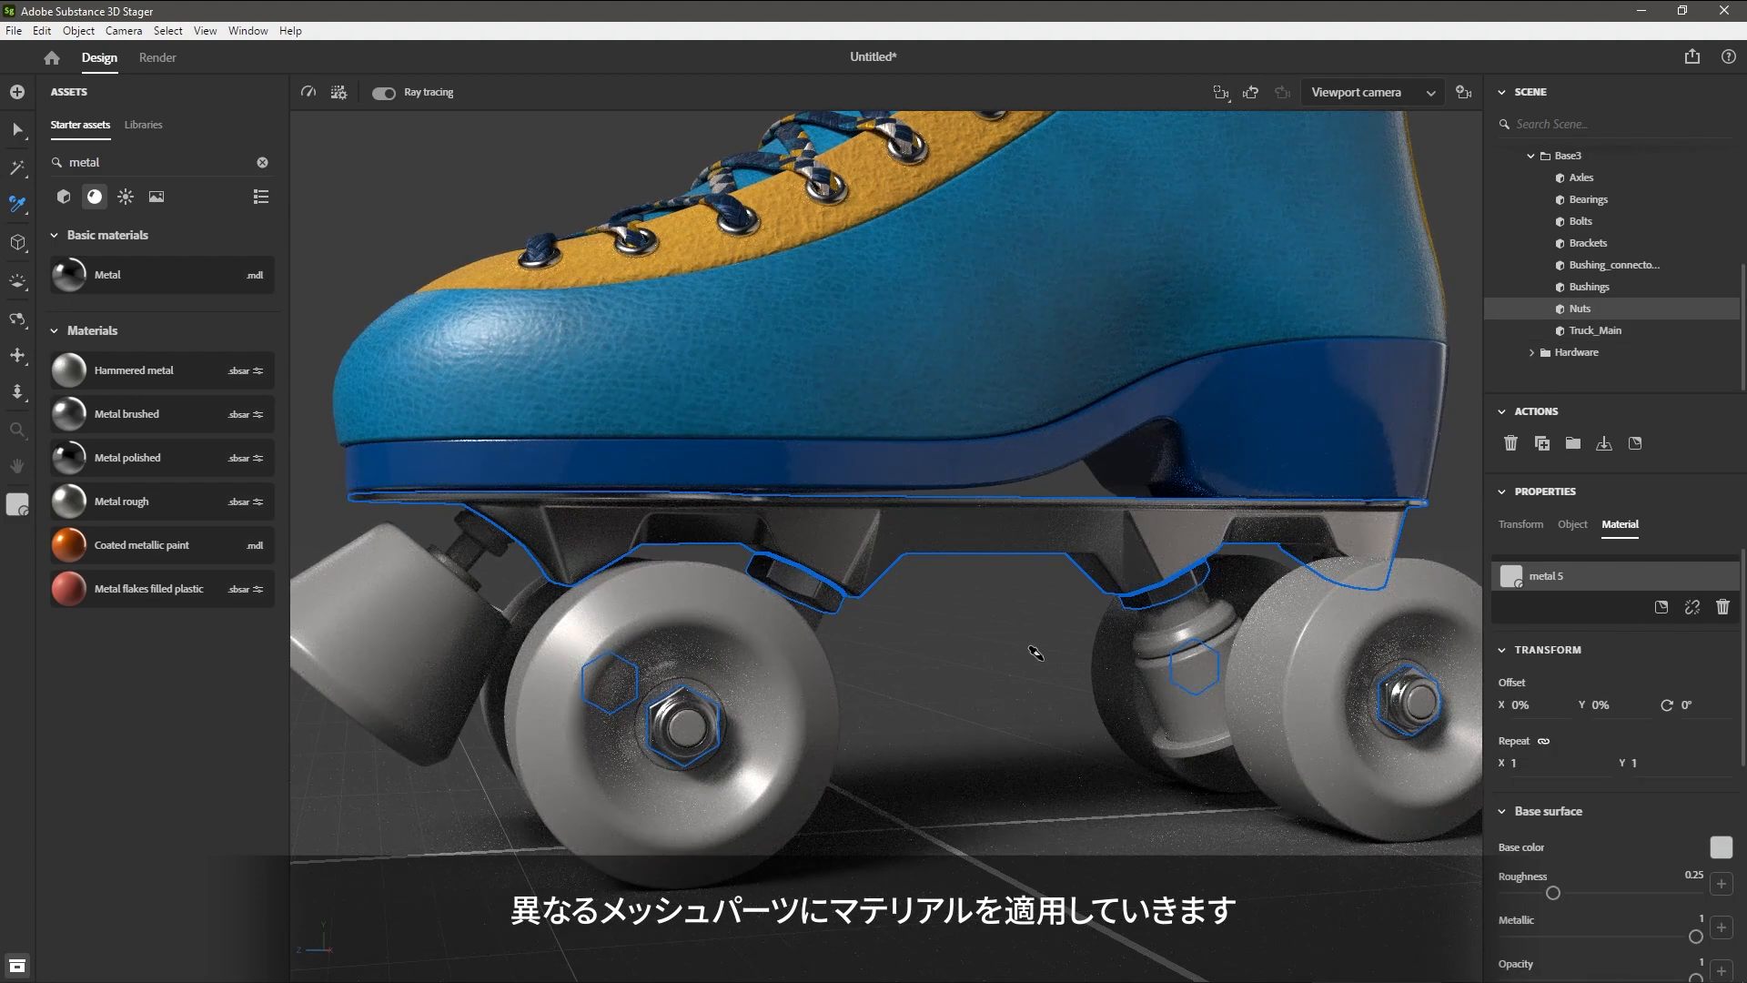
left_click(1139, 639)
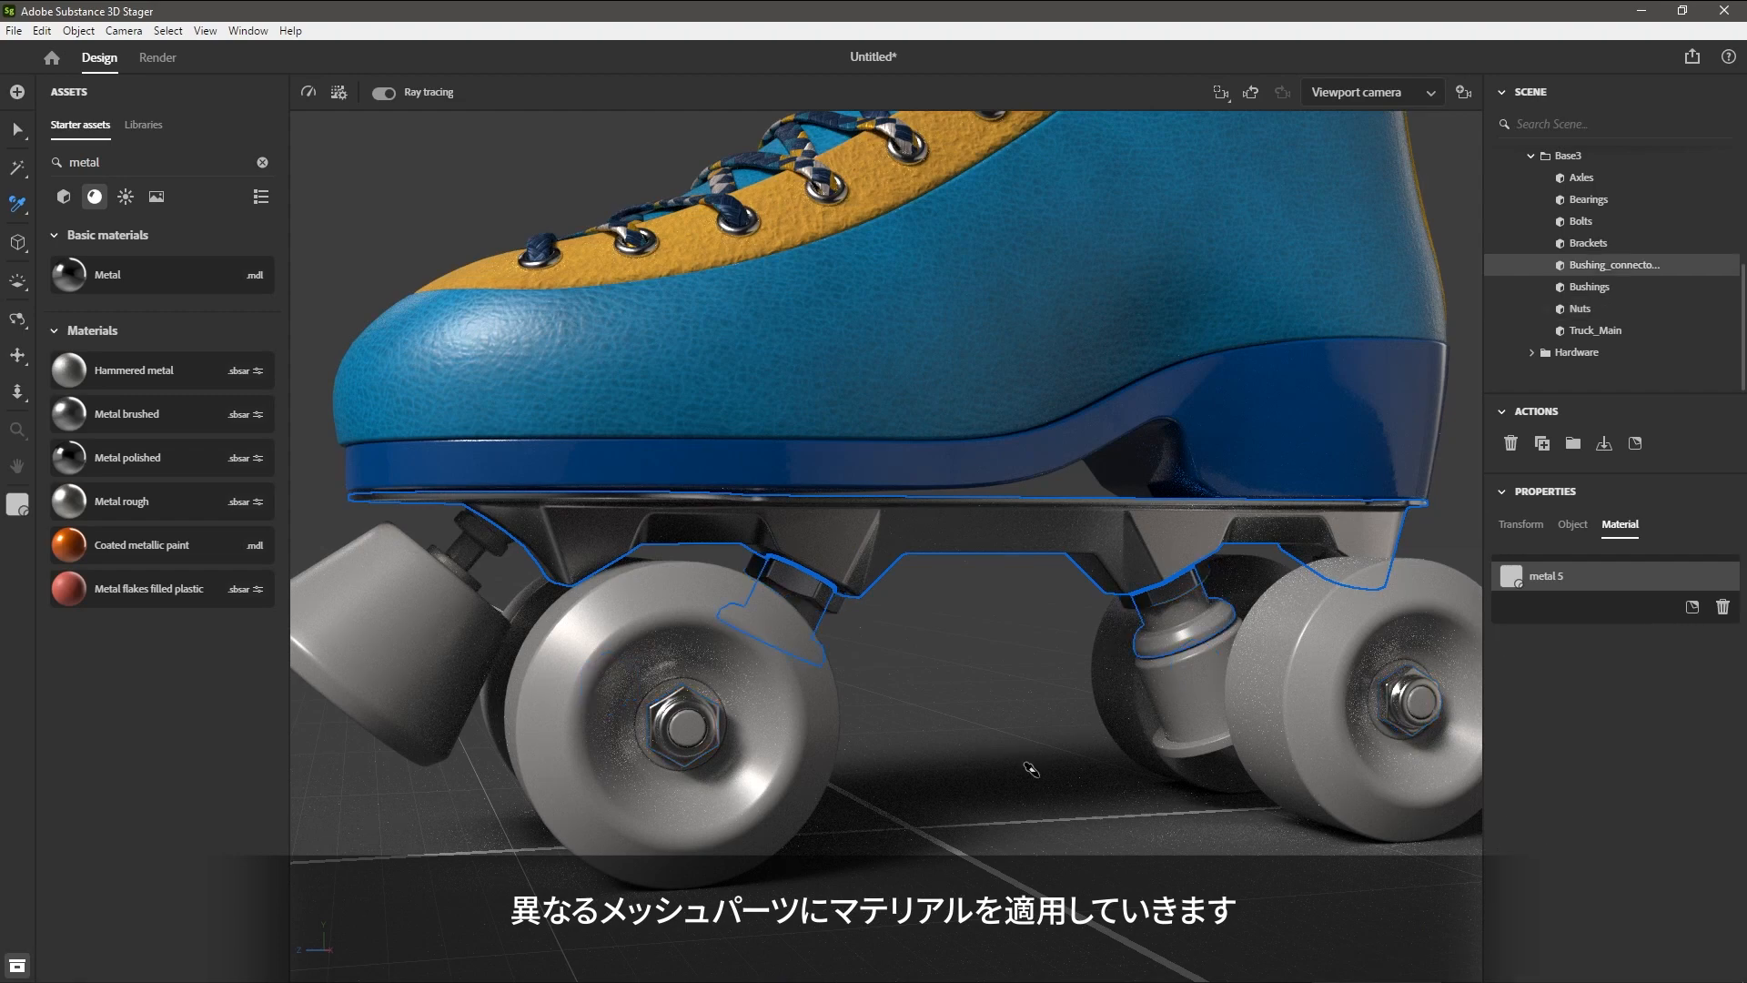
left_click(1162, 739)
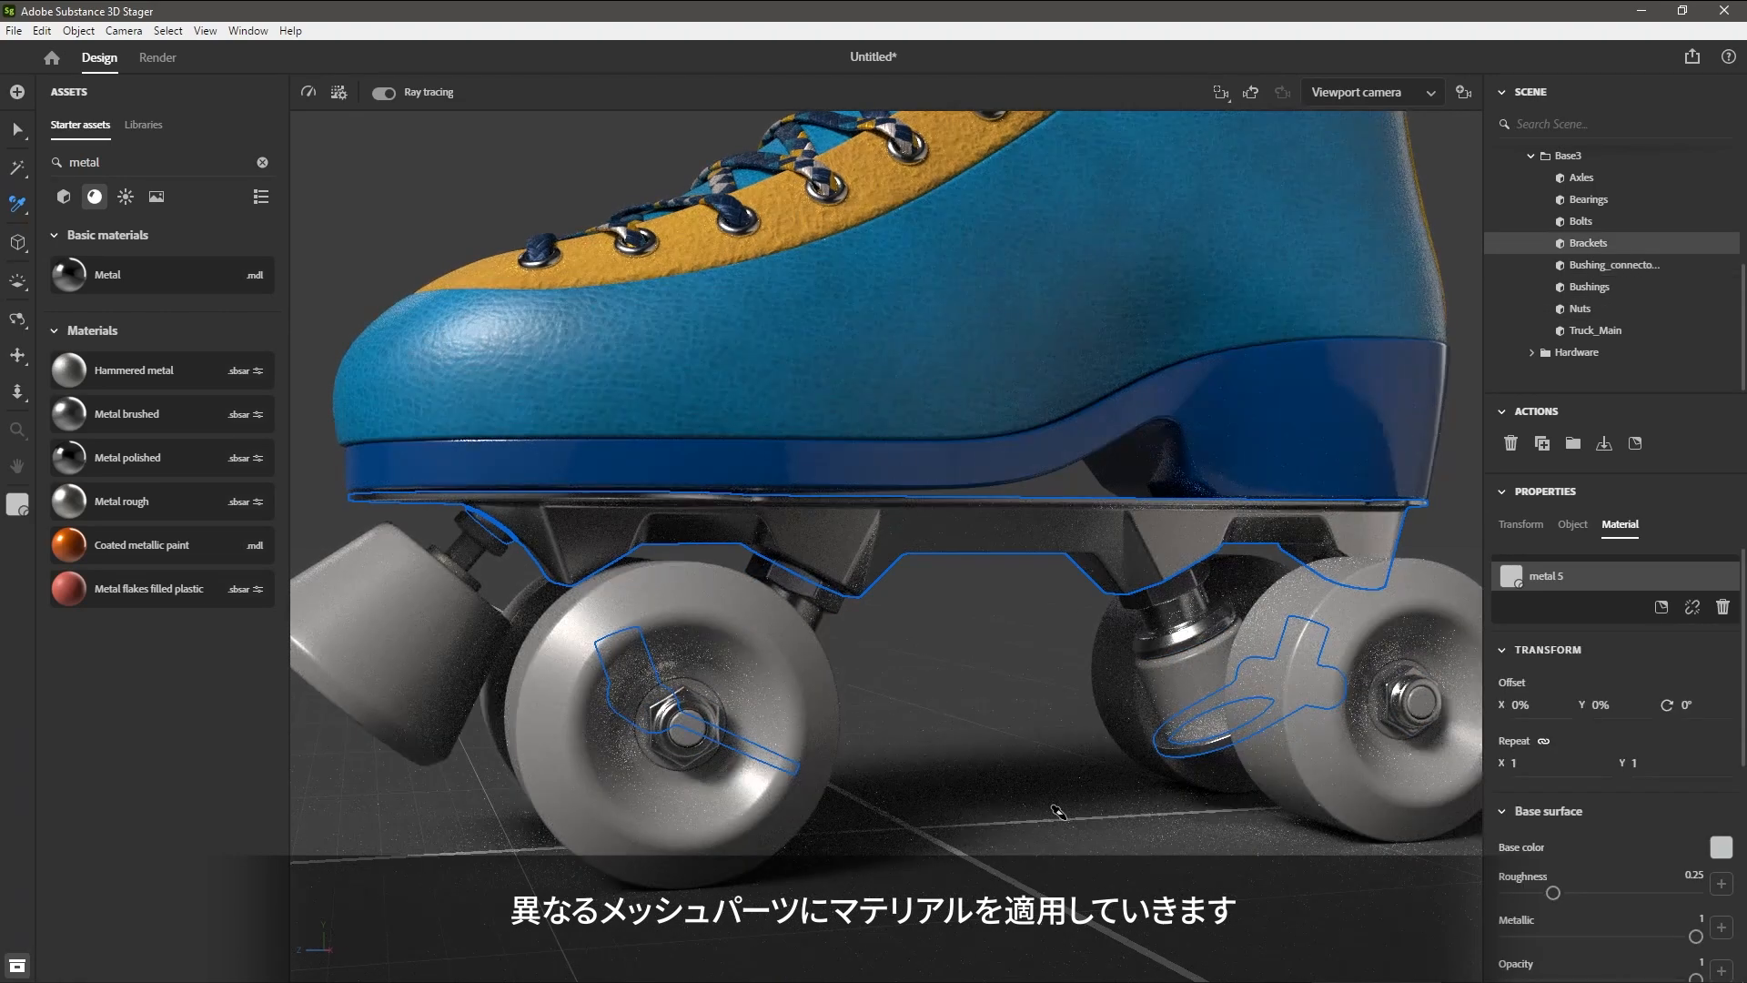
Apply the sampled metal material to the wheel axles and the stopper's bolts, then return to the selection tool.
mouse_move(572, 846)
middle_mouse_down()
mouse_move(602, 812)
mouse_move(945, 750)
mouse_move(981, 576)
middle_mouse_up()
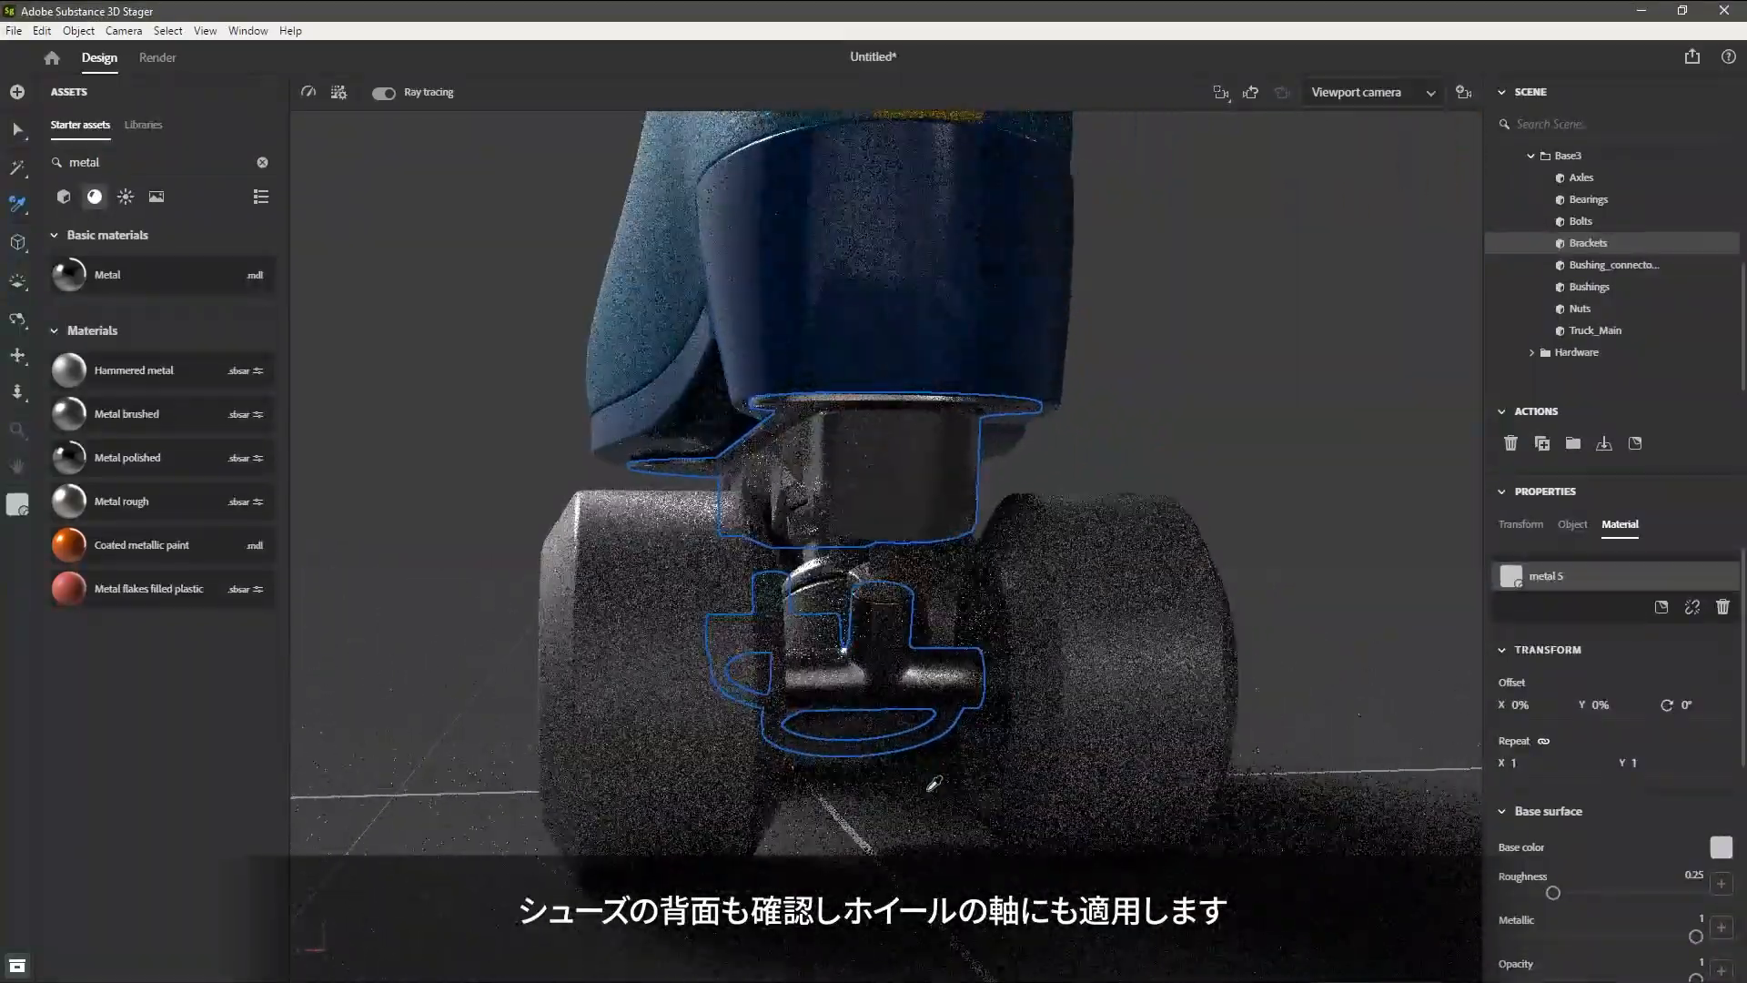
left_click(990, 659)
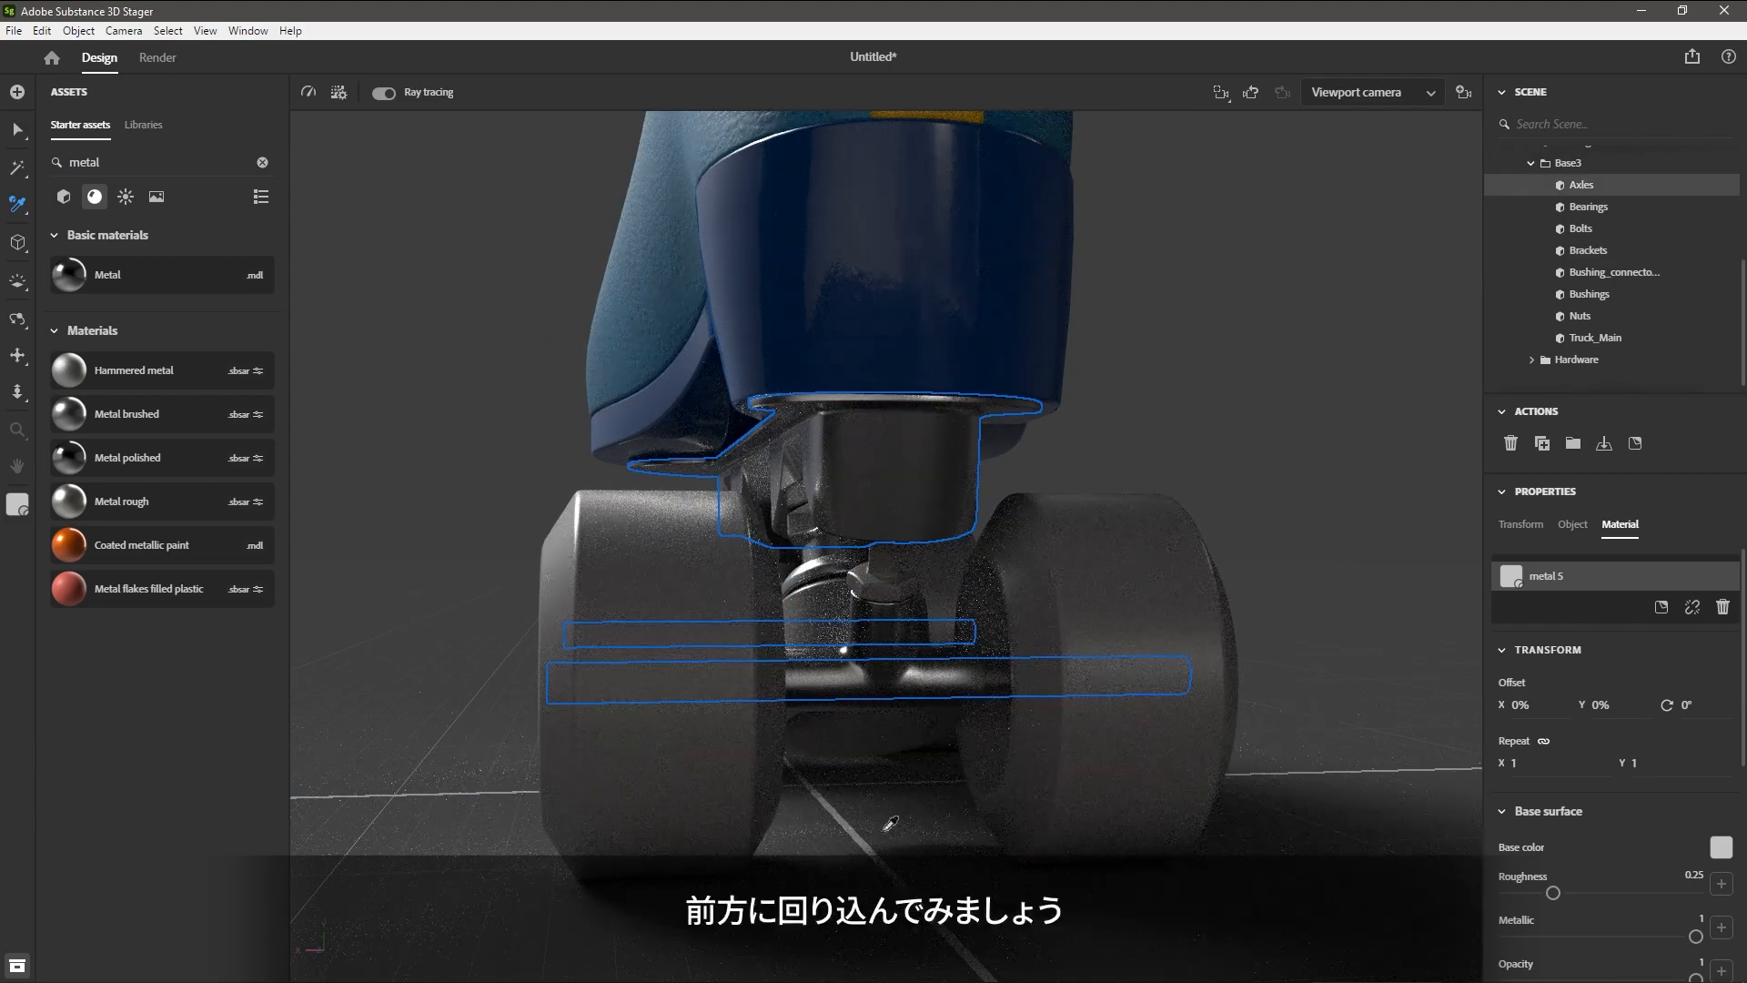
mouse_move(910, 838)
middle_mouse_down()
mouse_move(939, 833)
mouse_move(820, 804)
mouse_move(1408, 781)
middle_mouse_up()
left_click(542, 493)
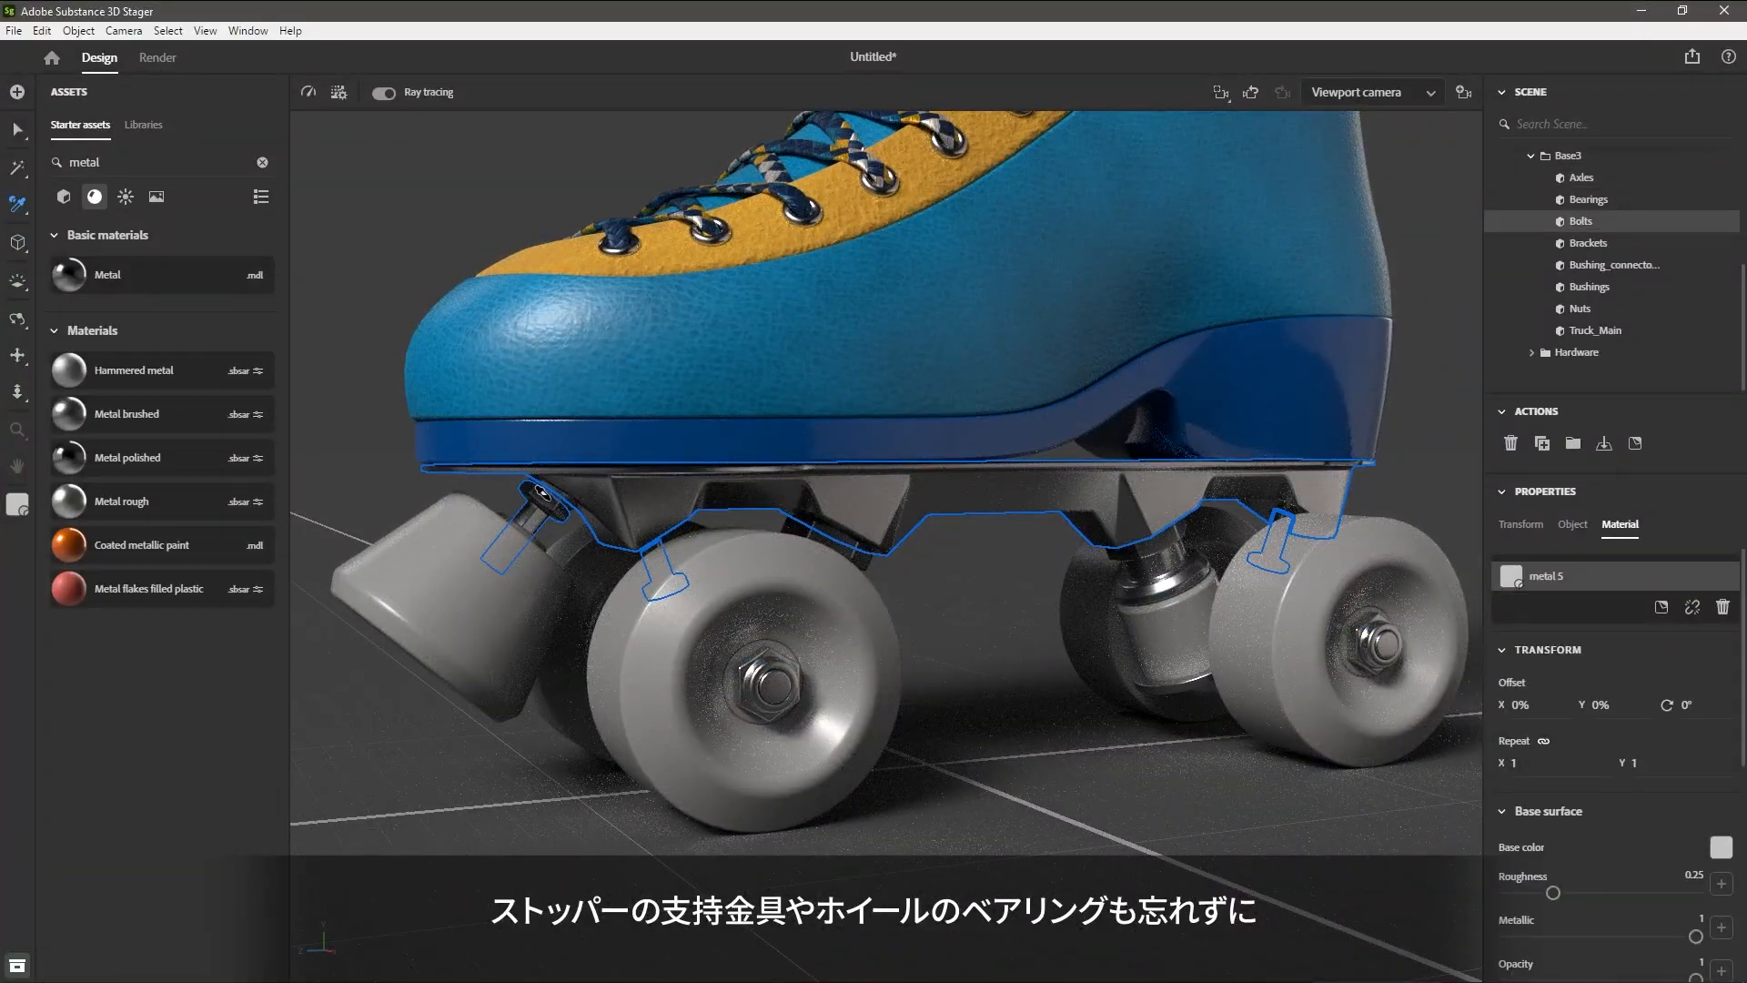
left_click(774, 687)
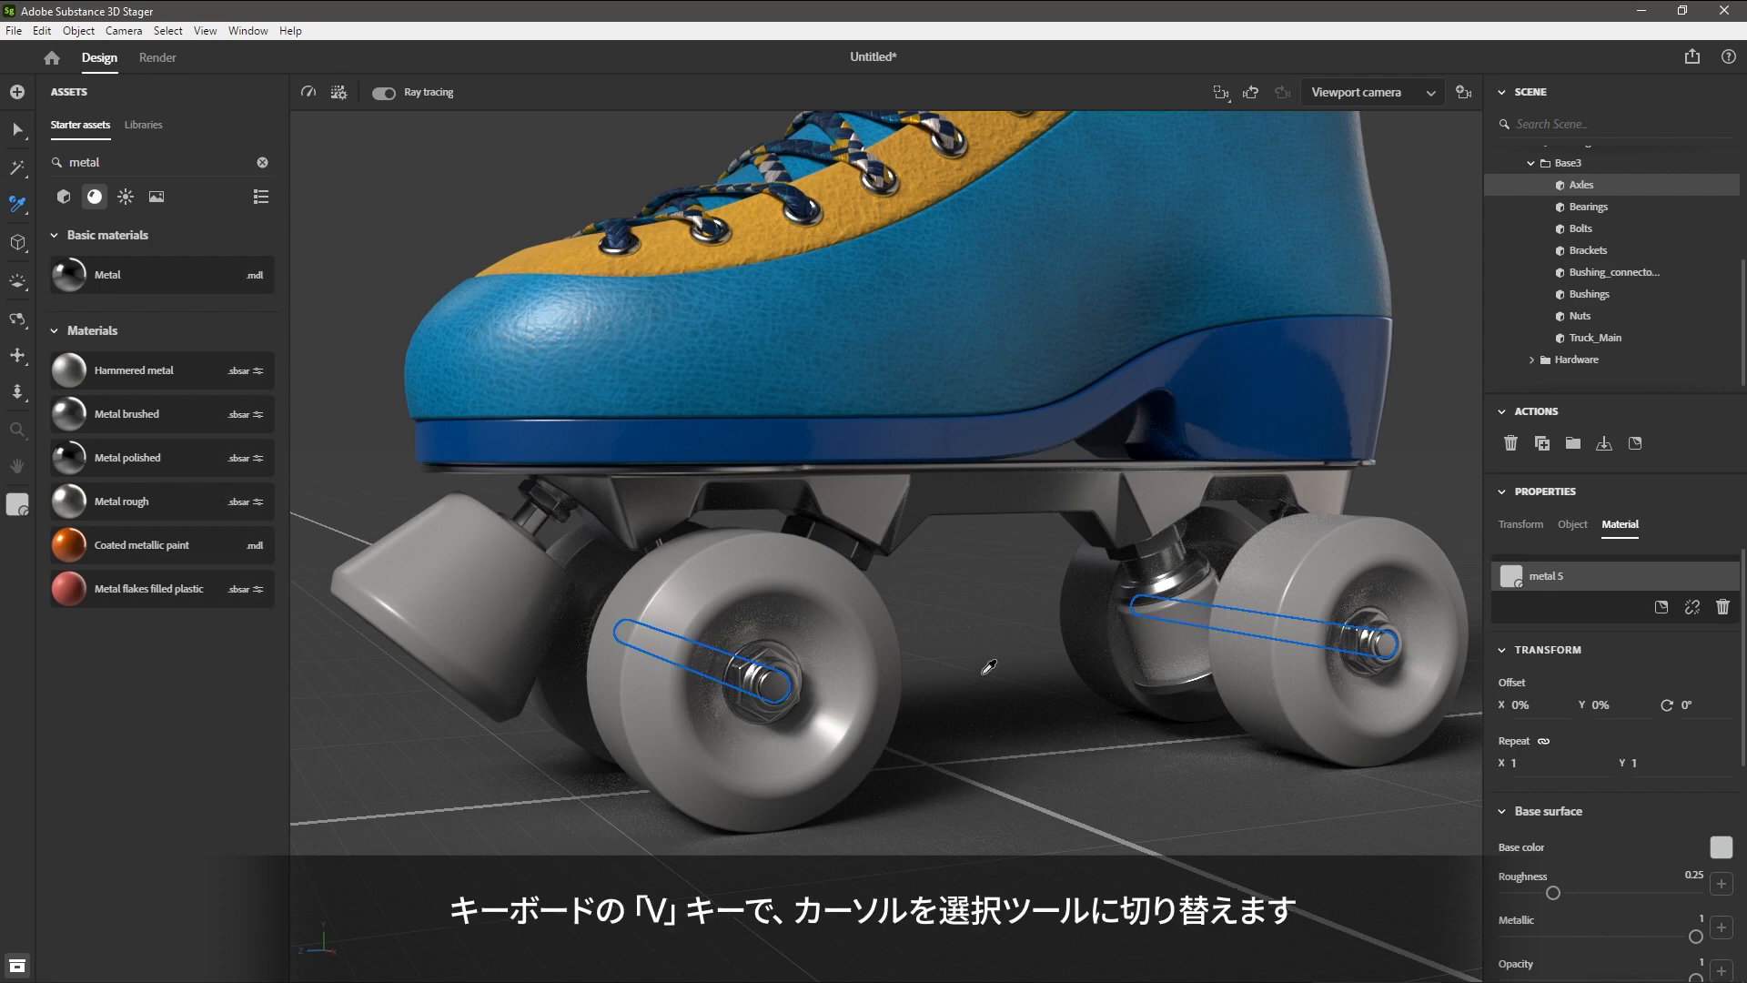
key("v")
Search the starter materials for "soft" and apply Soft plastic to the left front wheel.
double_click(136, 160)
type("soft")
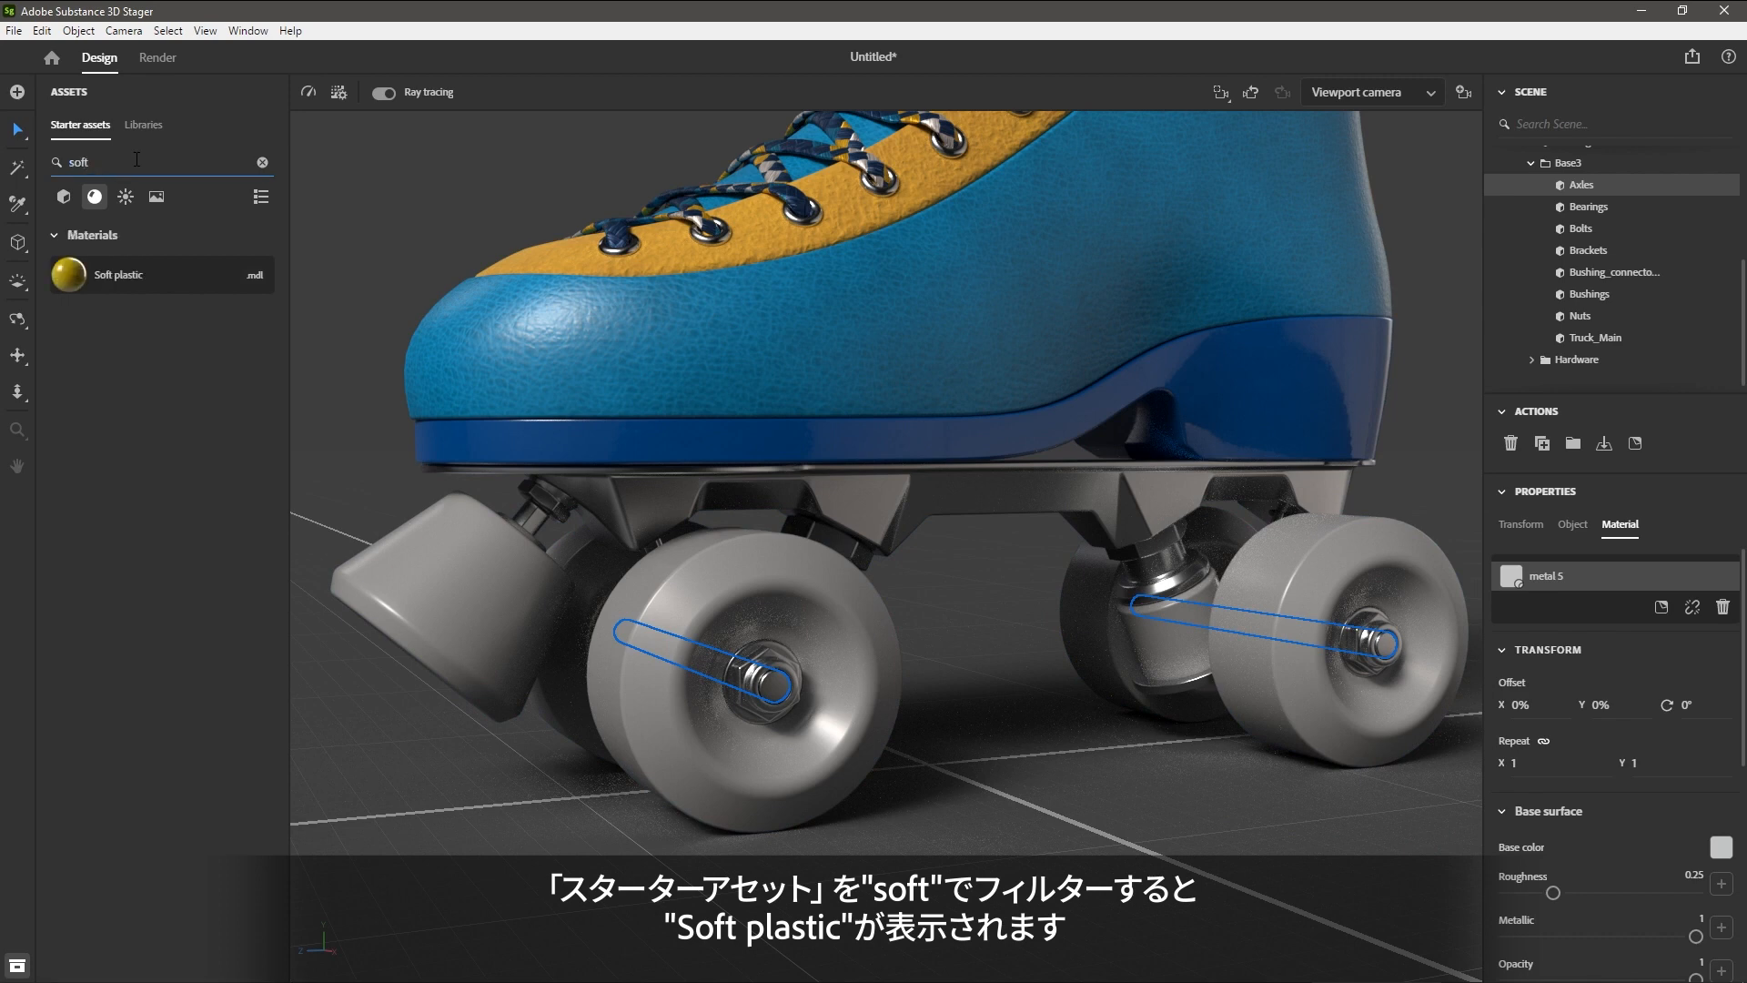
left_click_drag(102, 286, 228, 630)
left_click_drag(570, 826, 622, 665)
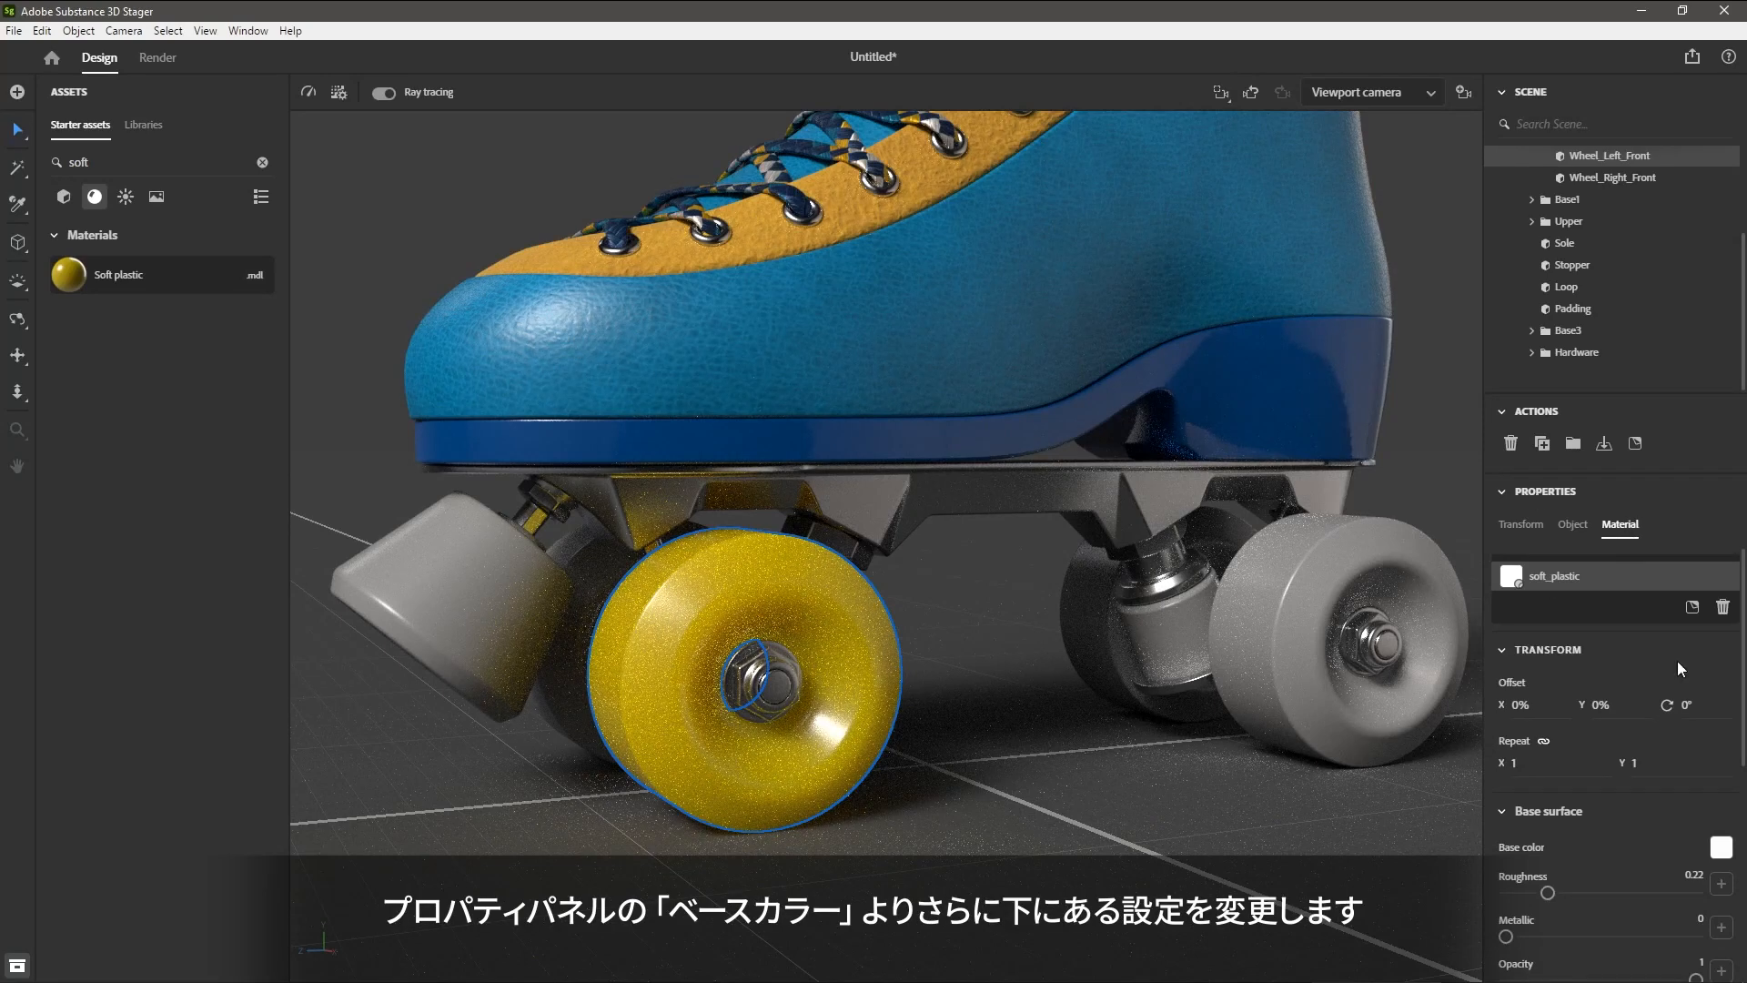
Open the subsurface scattering settings within the Interior properties of the wheel's soft plastic material.
scroll(1696, 673, "down", 4)
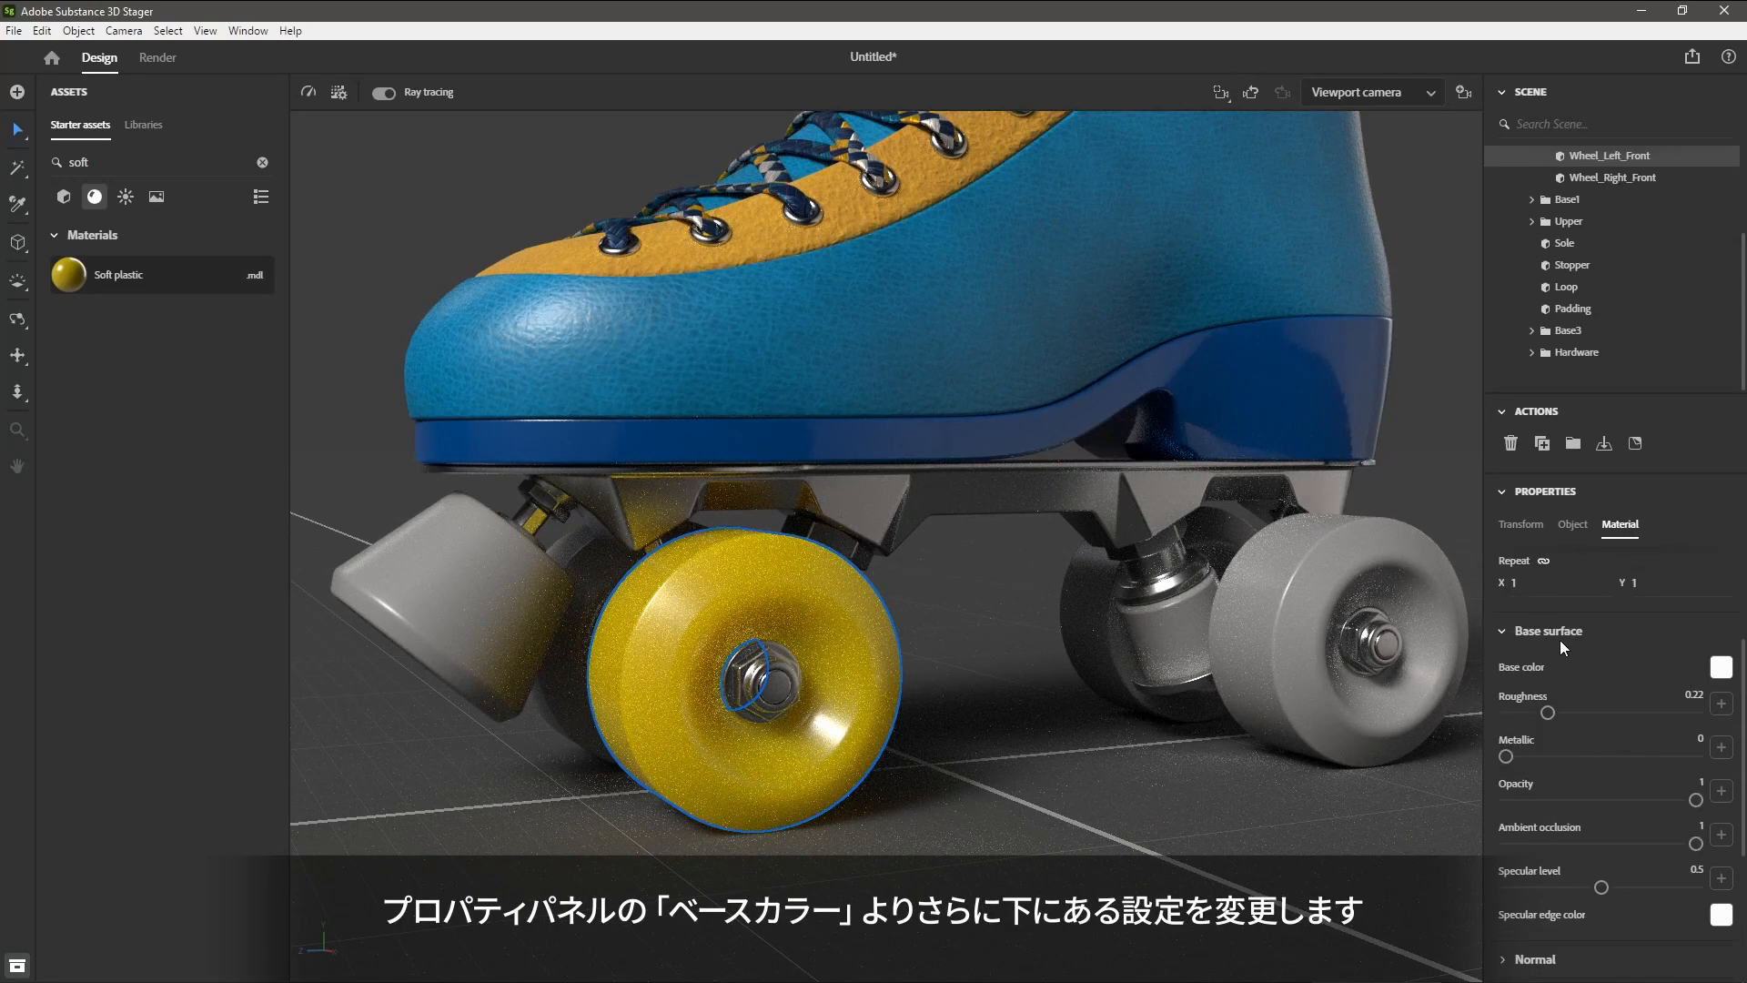
scroll(1583, 679, "down", 5)
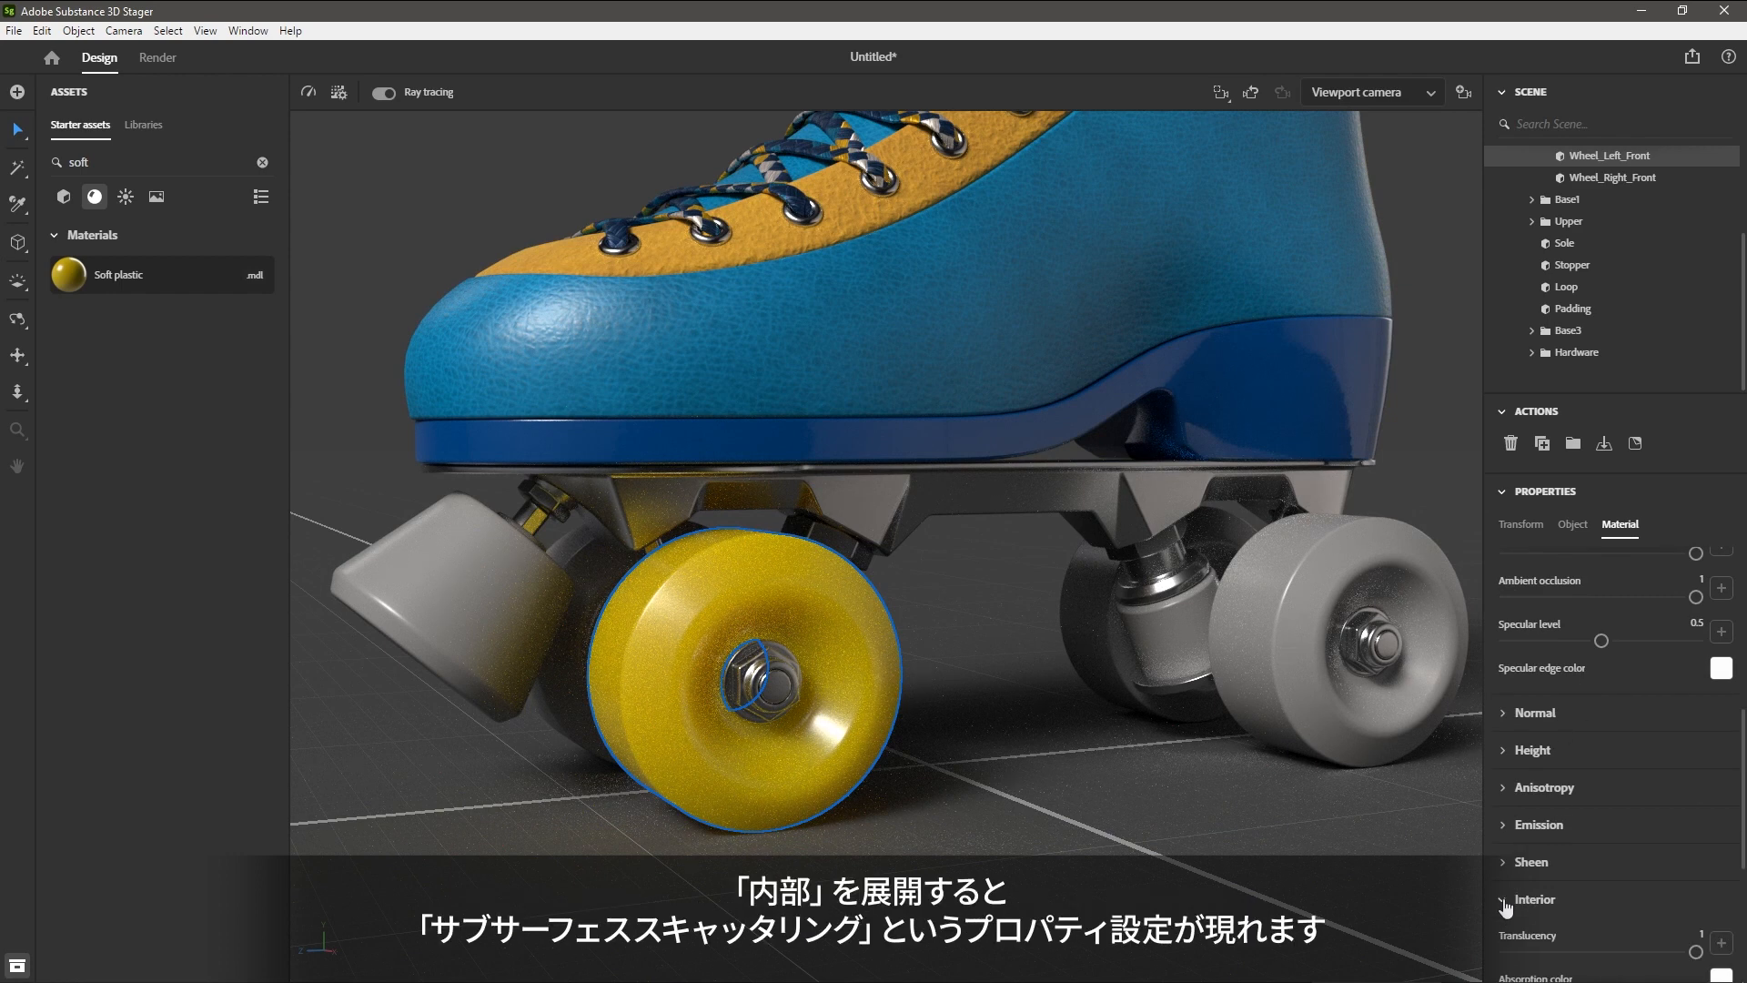
left_click(1506, 901)
scroll(1608, 744, "down", 3)
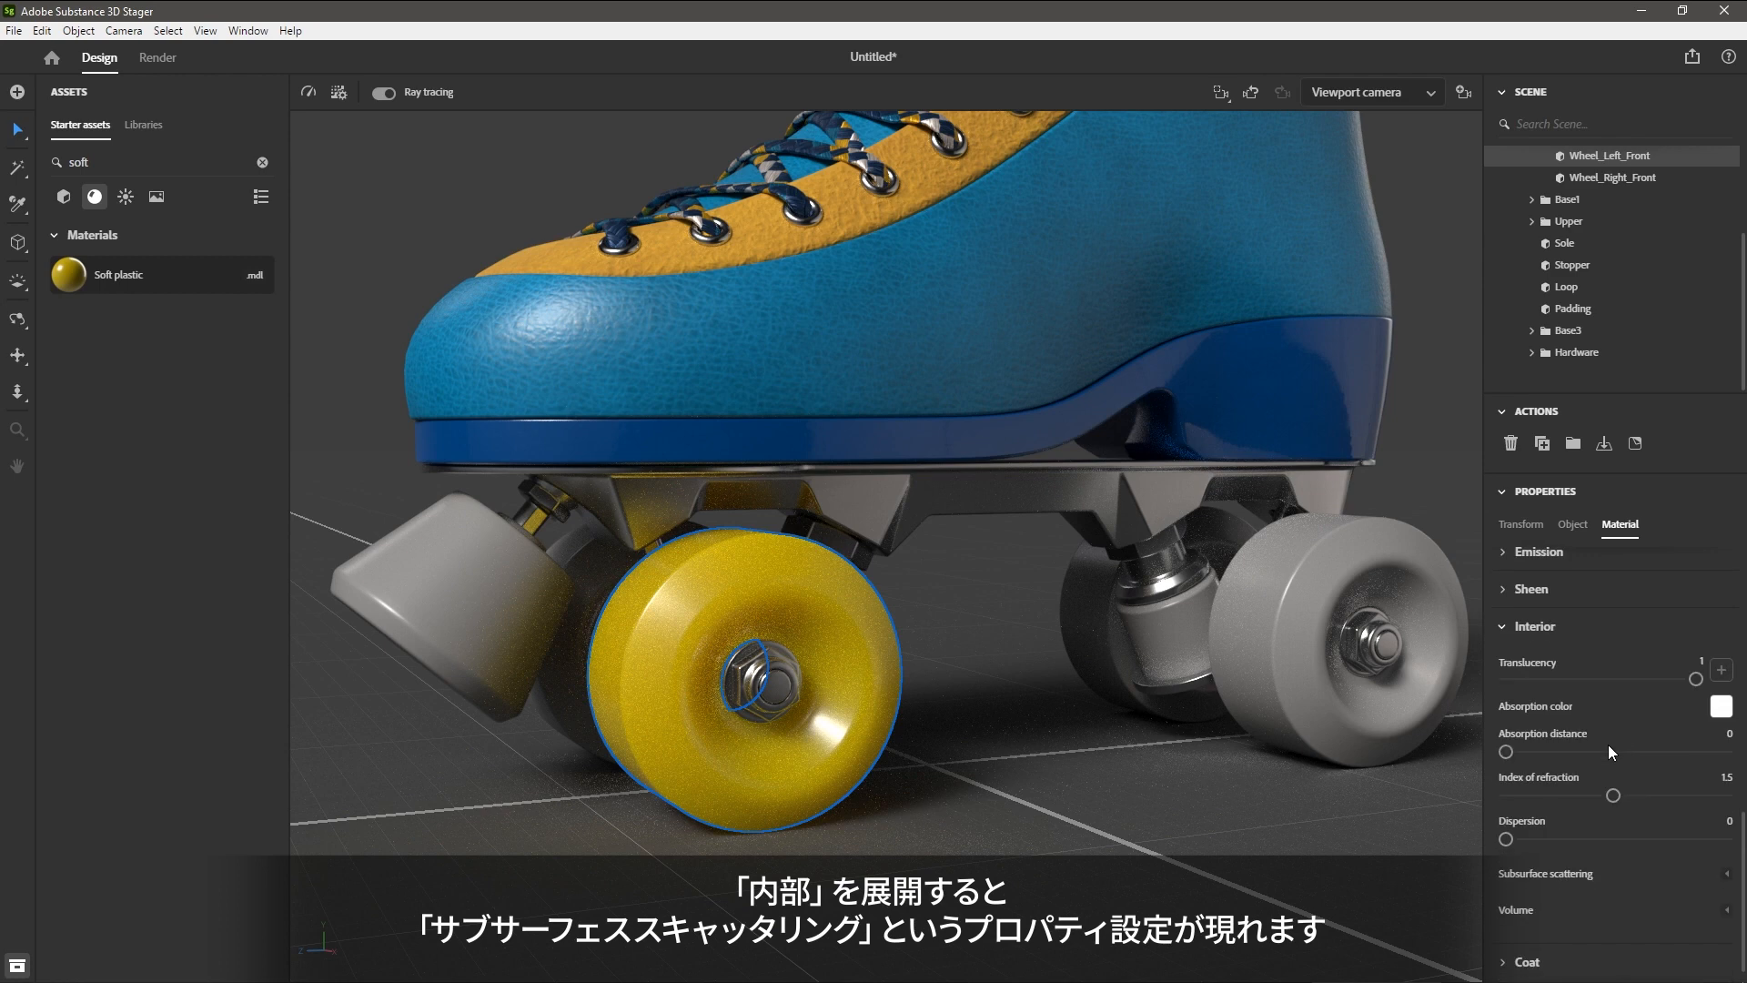
scroll(1549, 832, "down", 2)
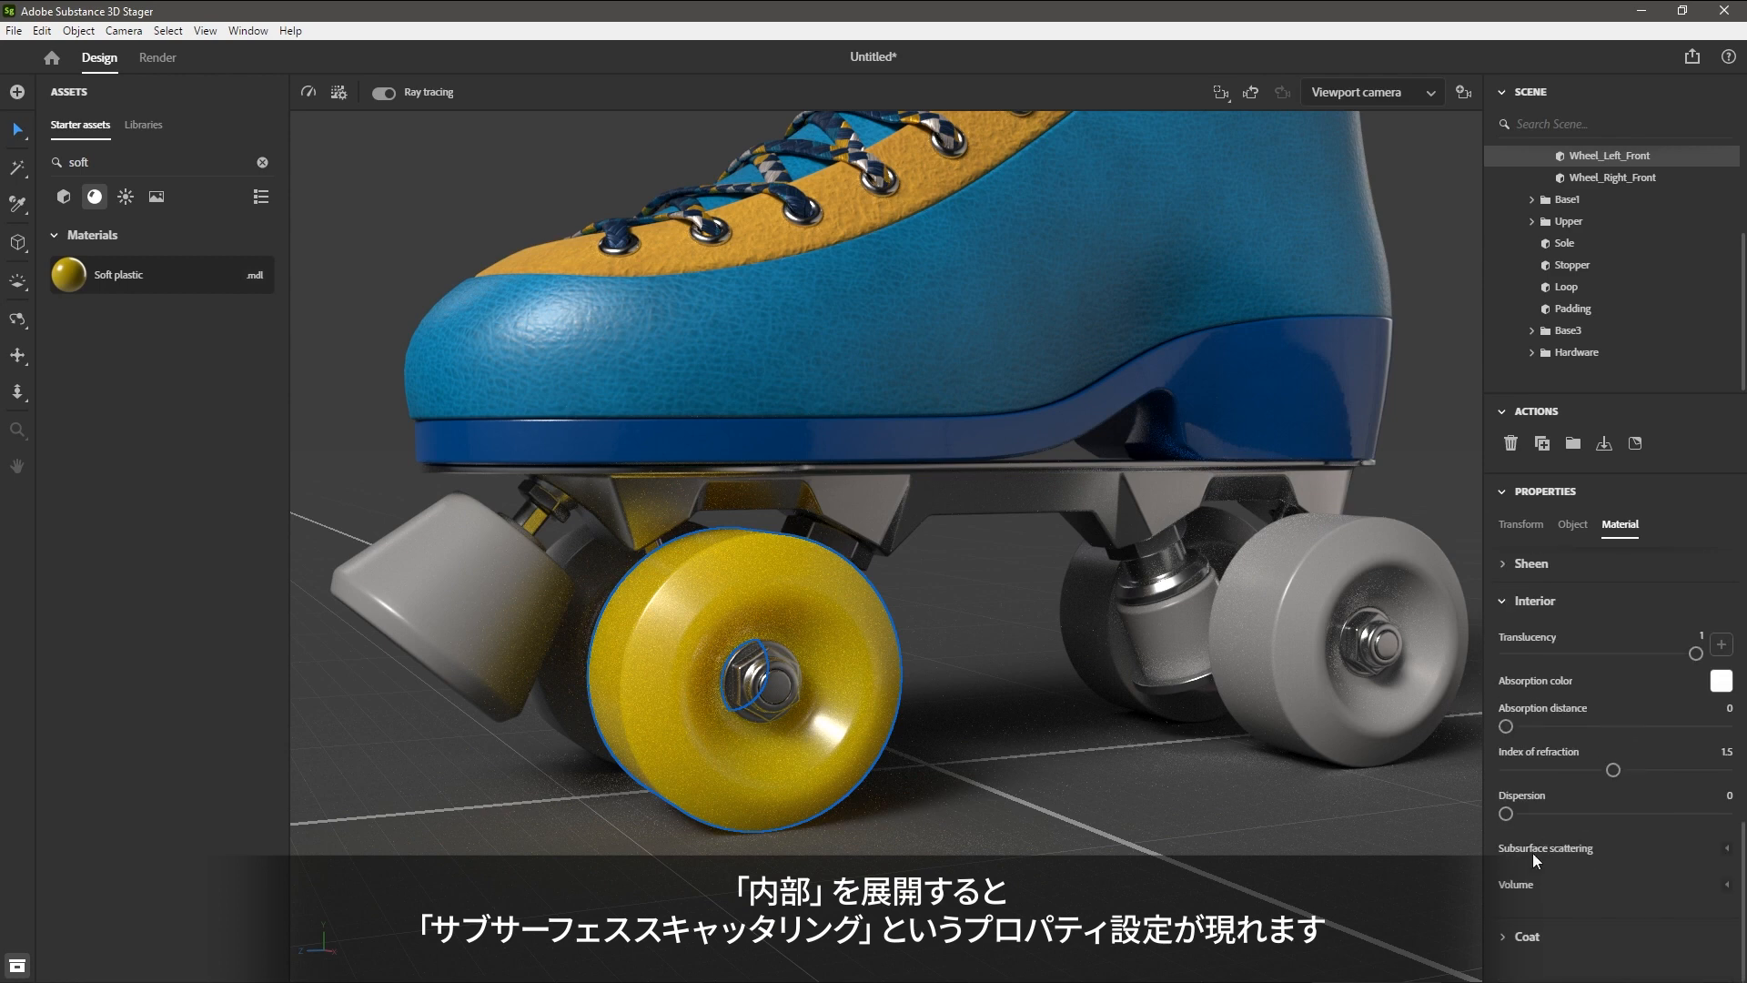
left_click(1727, 855)
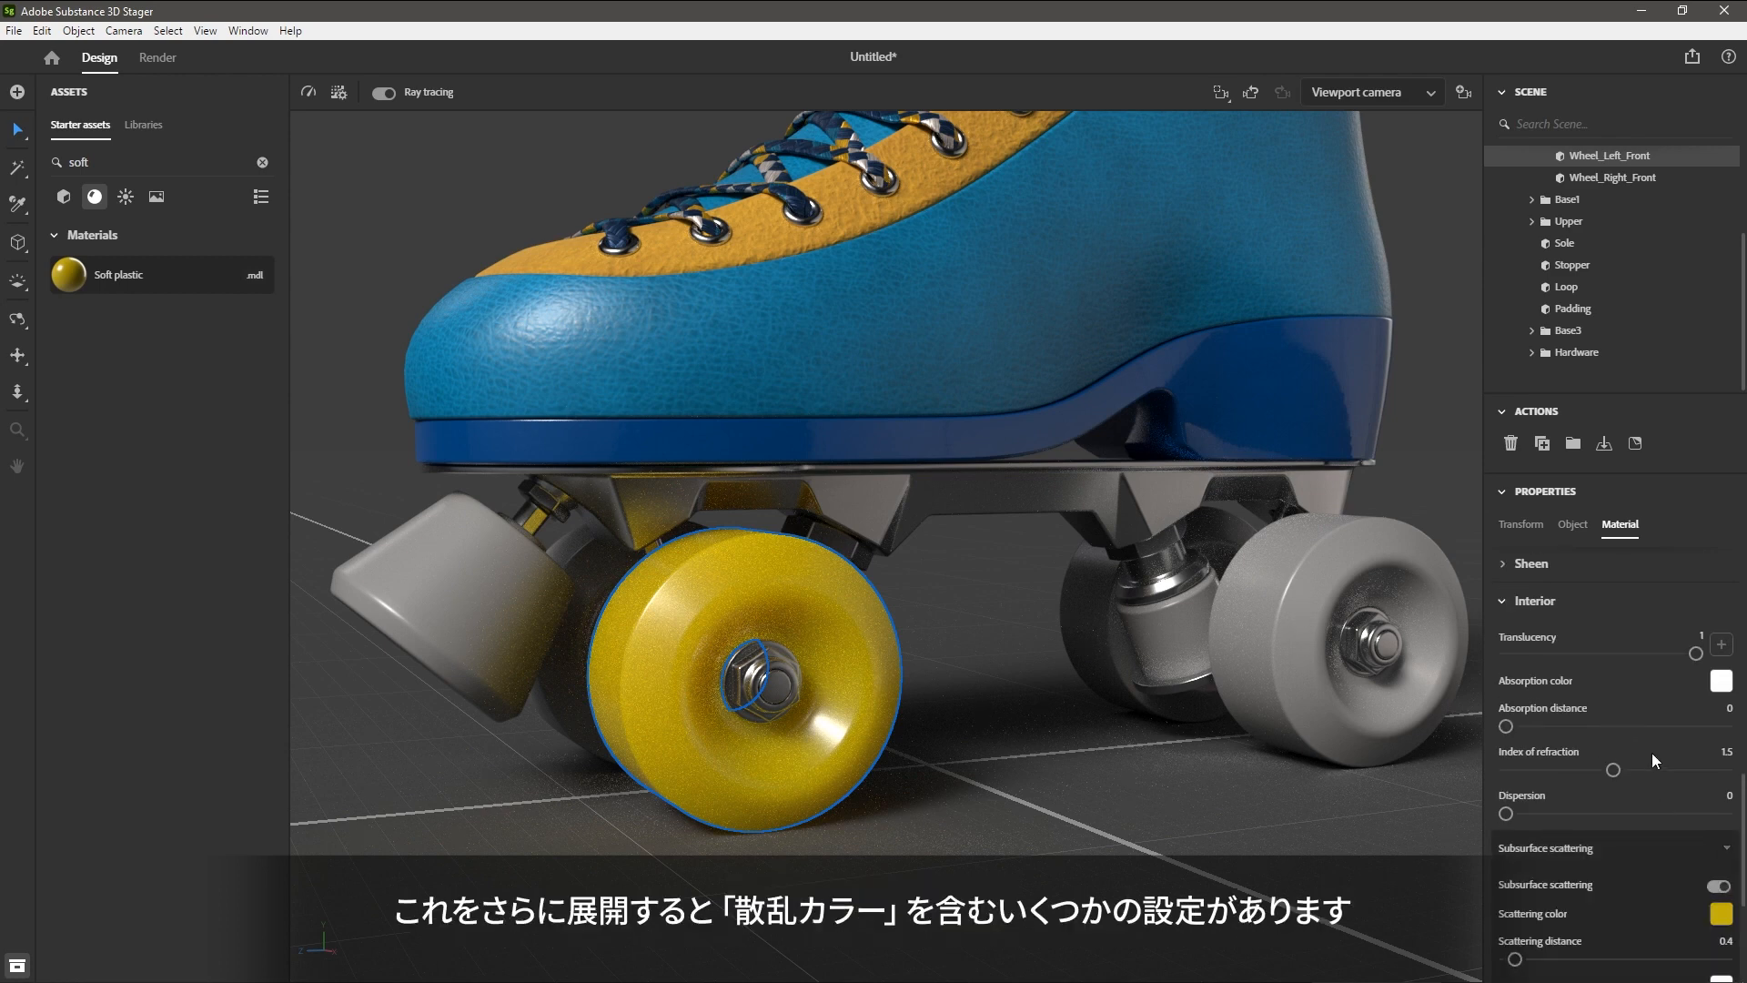
scroll(1658, 739, "down", 2)
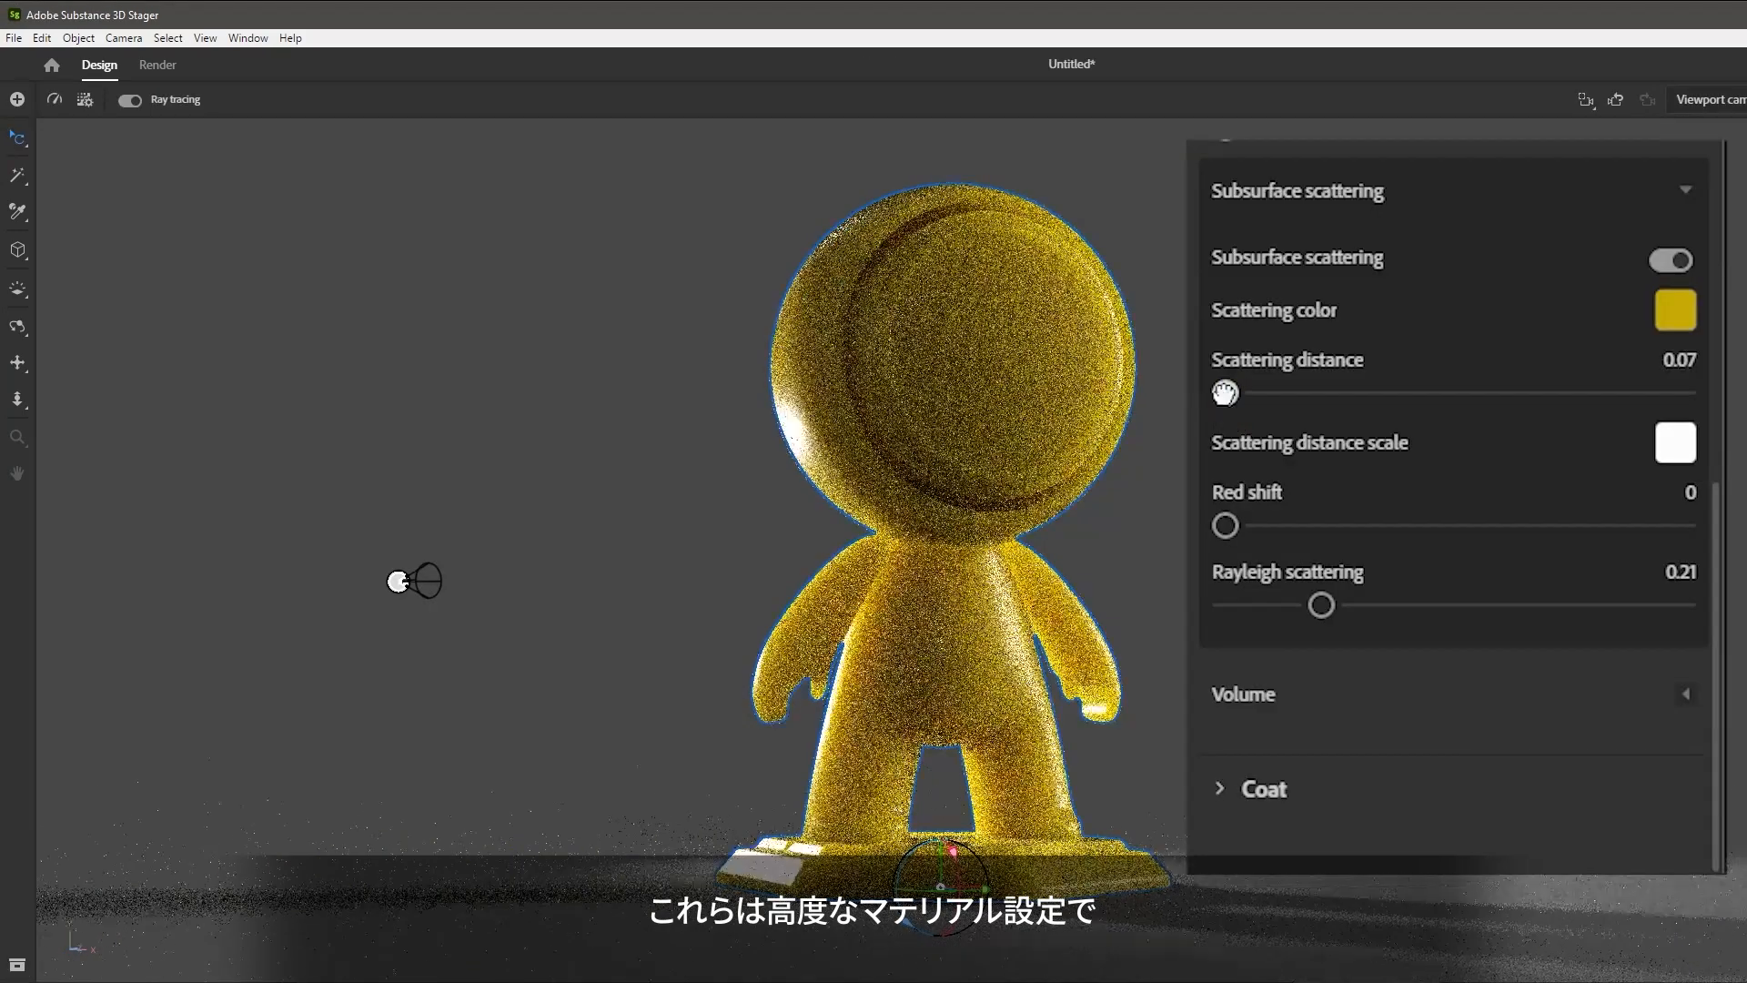
Try a higher scattering distance on the yellow material of the sample figure.
left_click_drag(1225, 393, 1250, 397)
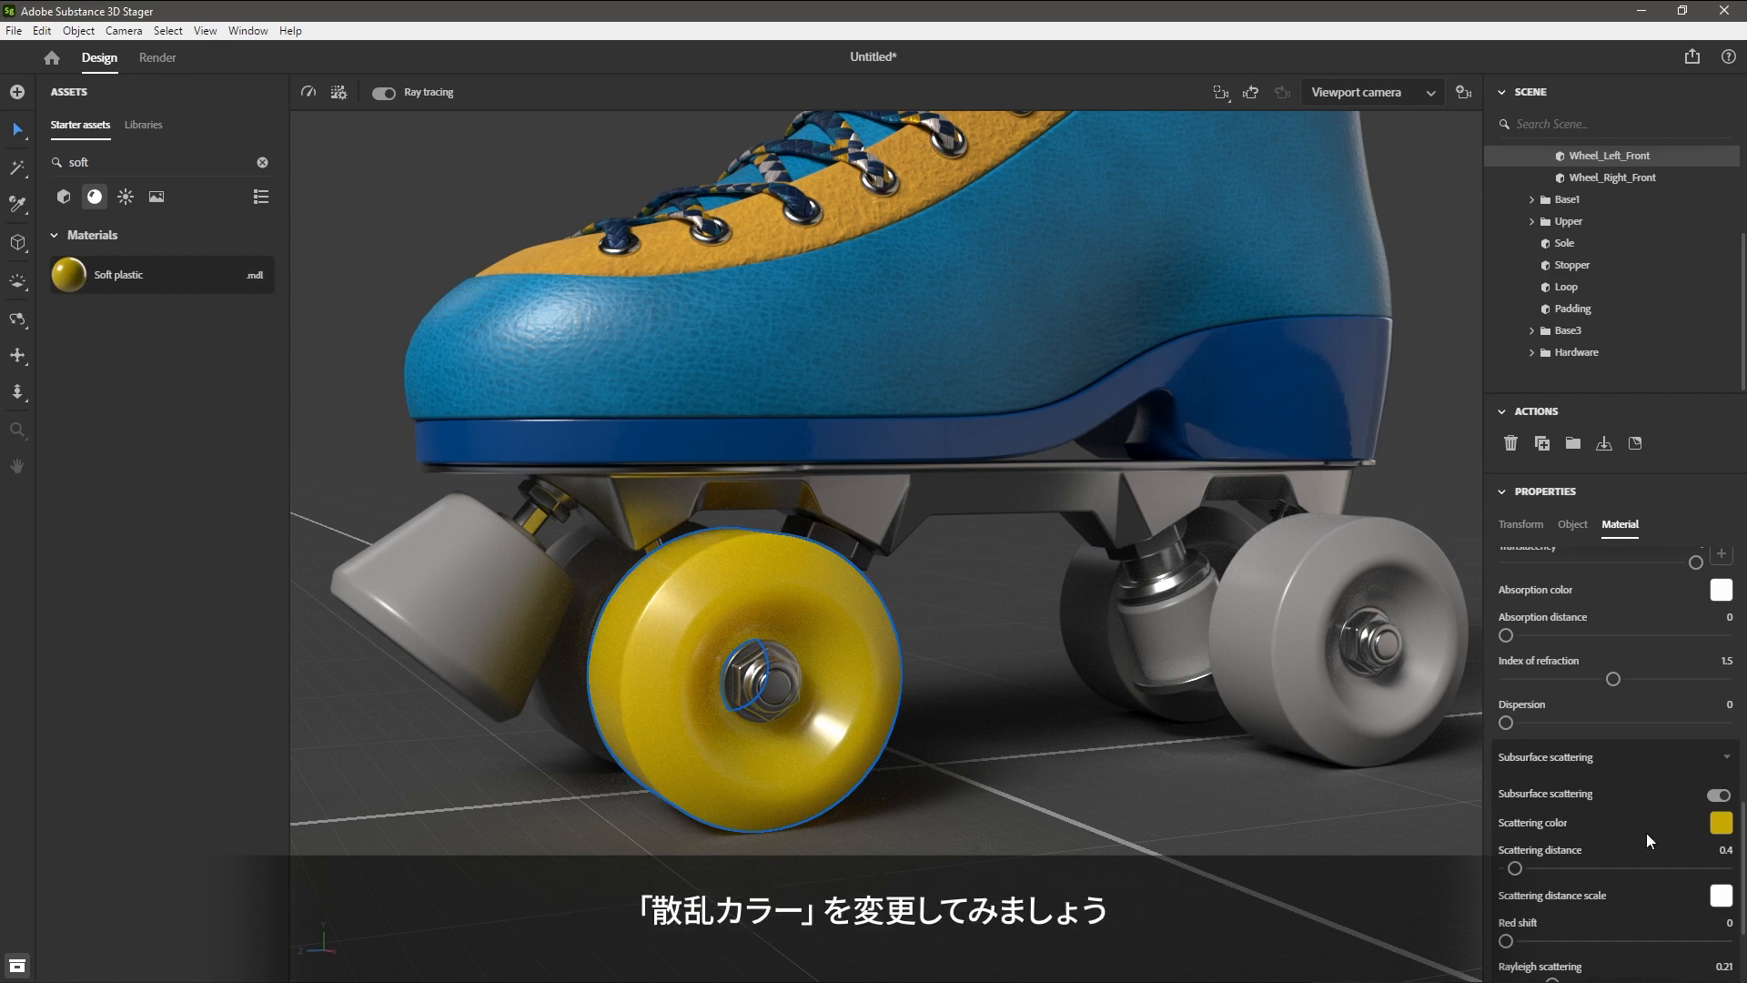
Set the scattering color of the wheel's soft plastic to the previously used yellow CBA006.
left_click(1720, 823)
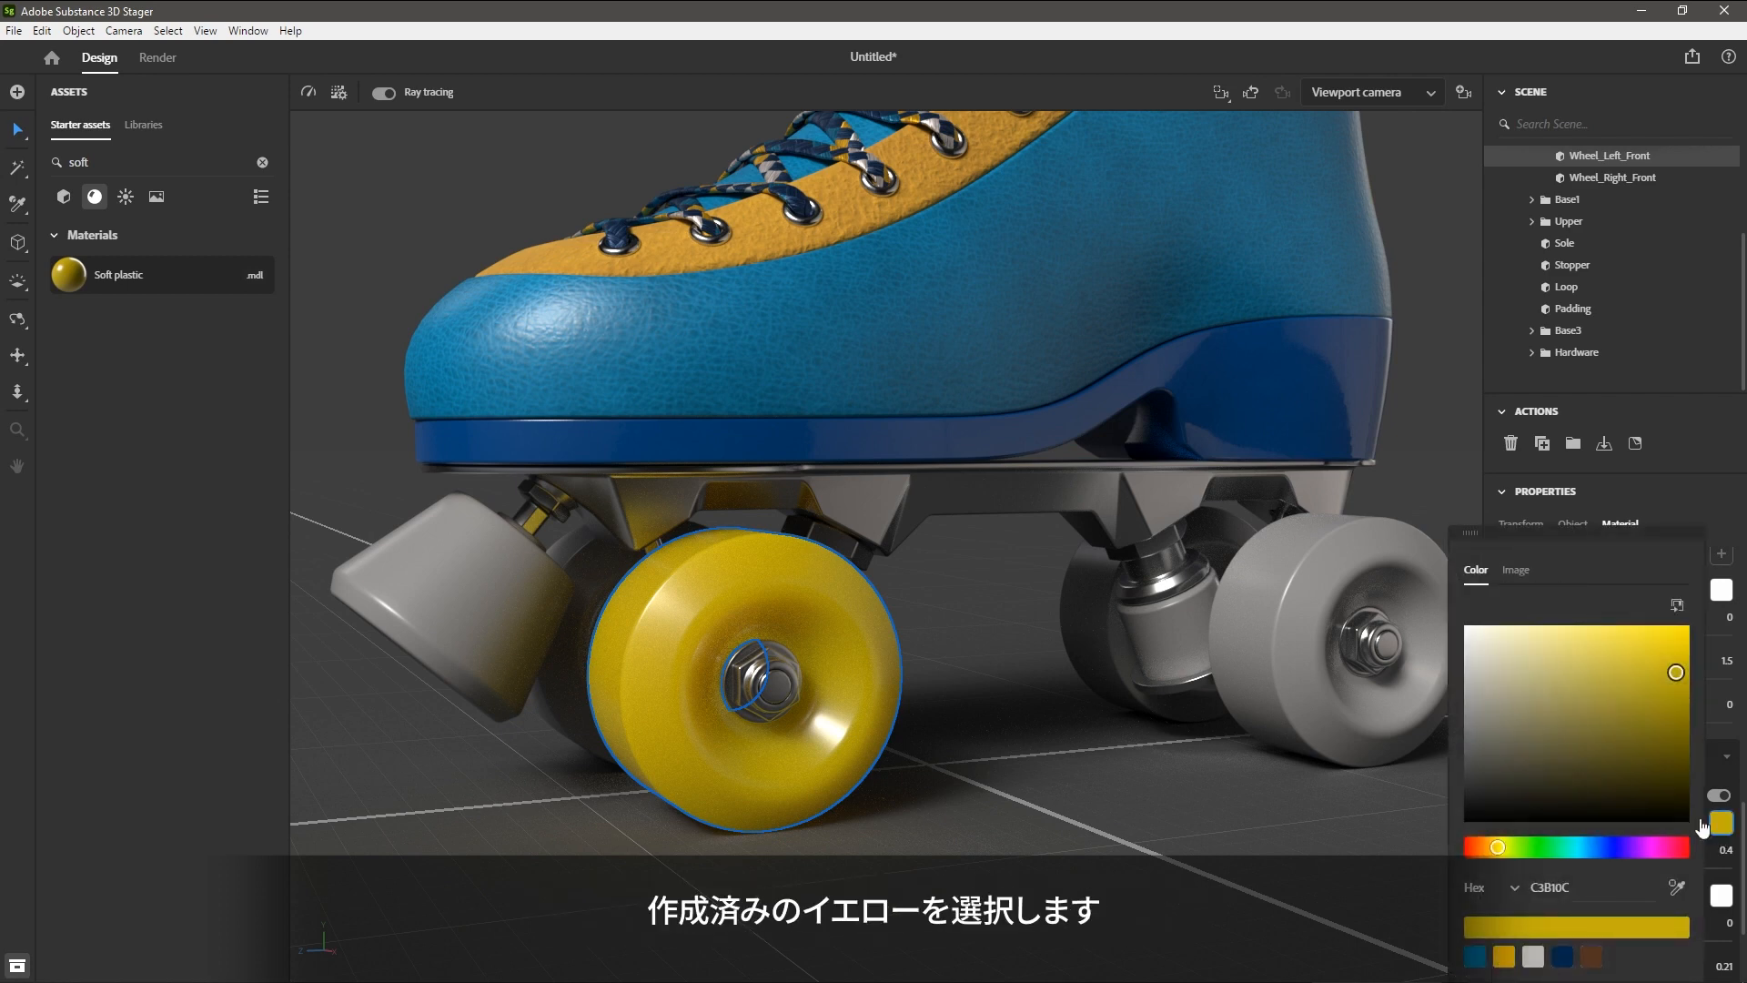
left_click(1506, 956)
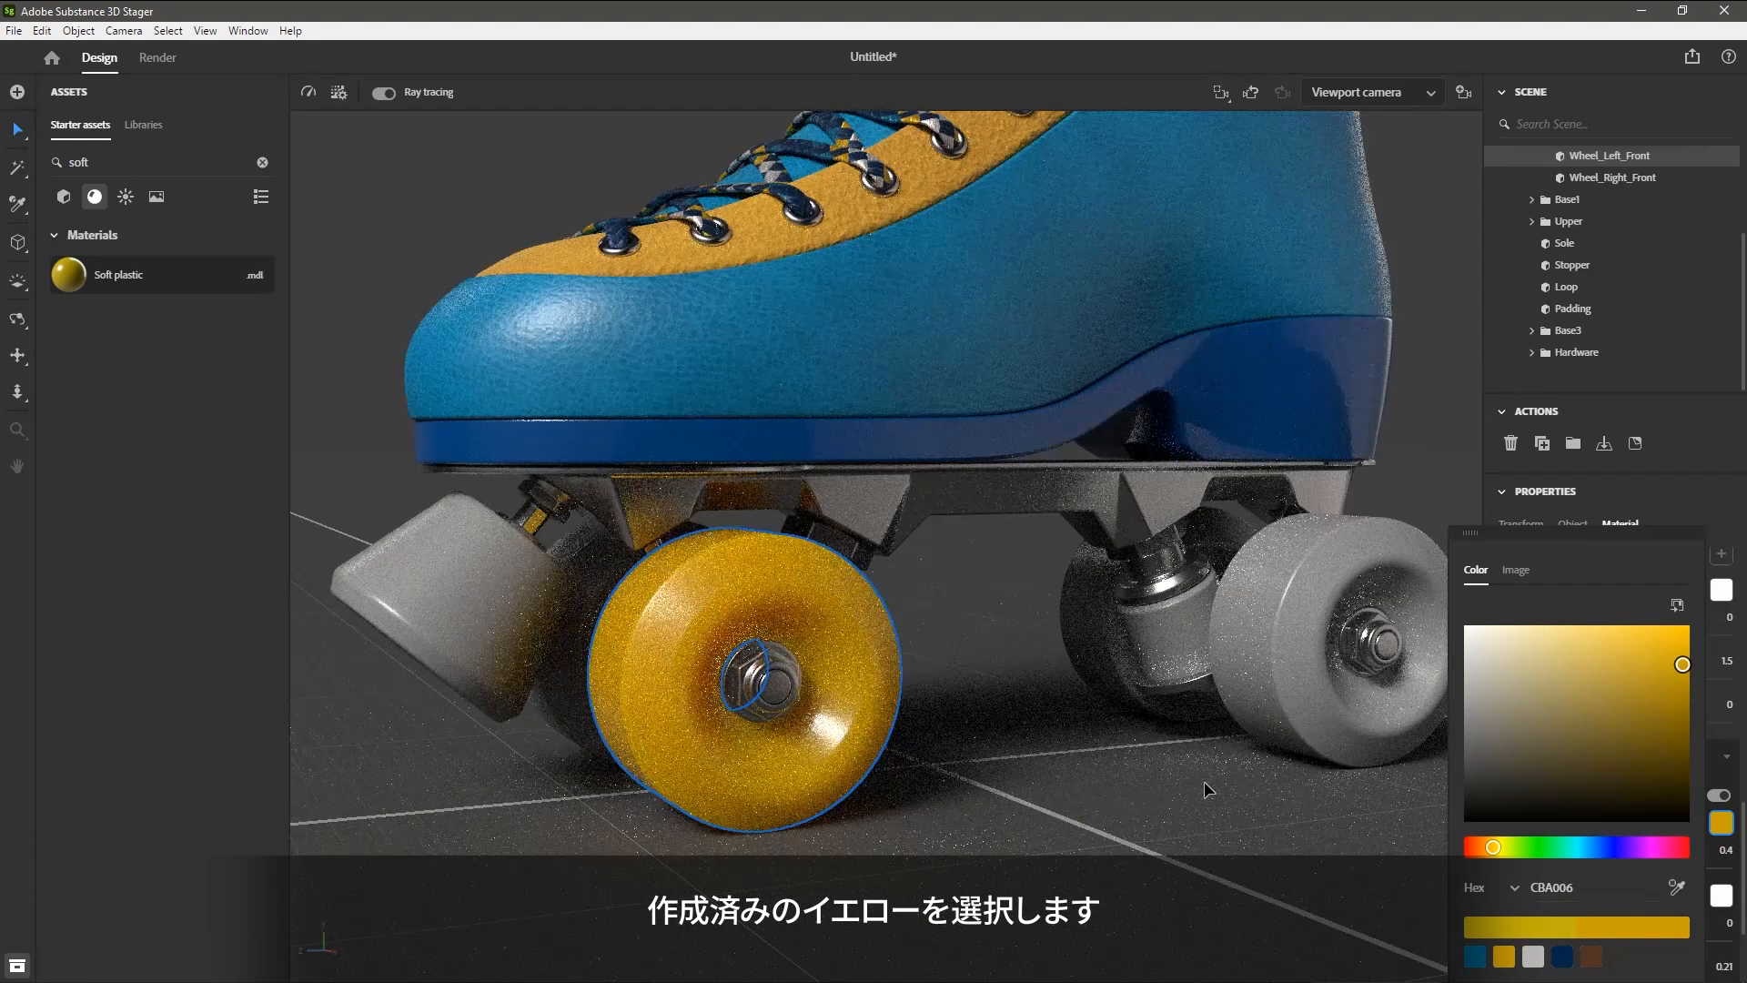
left_click(1161, 807)
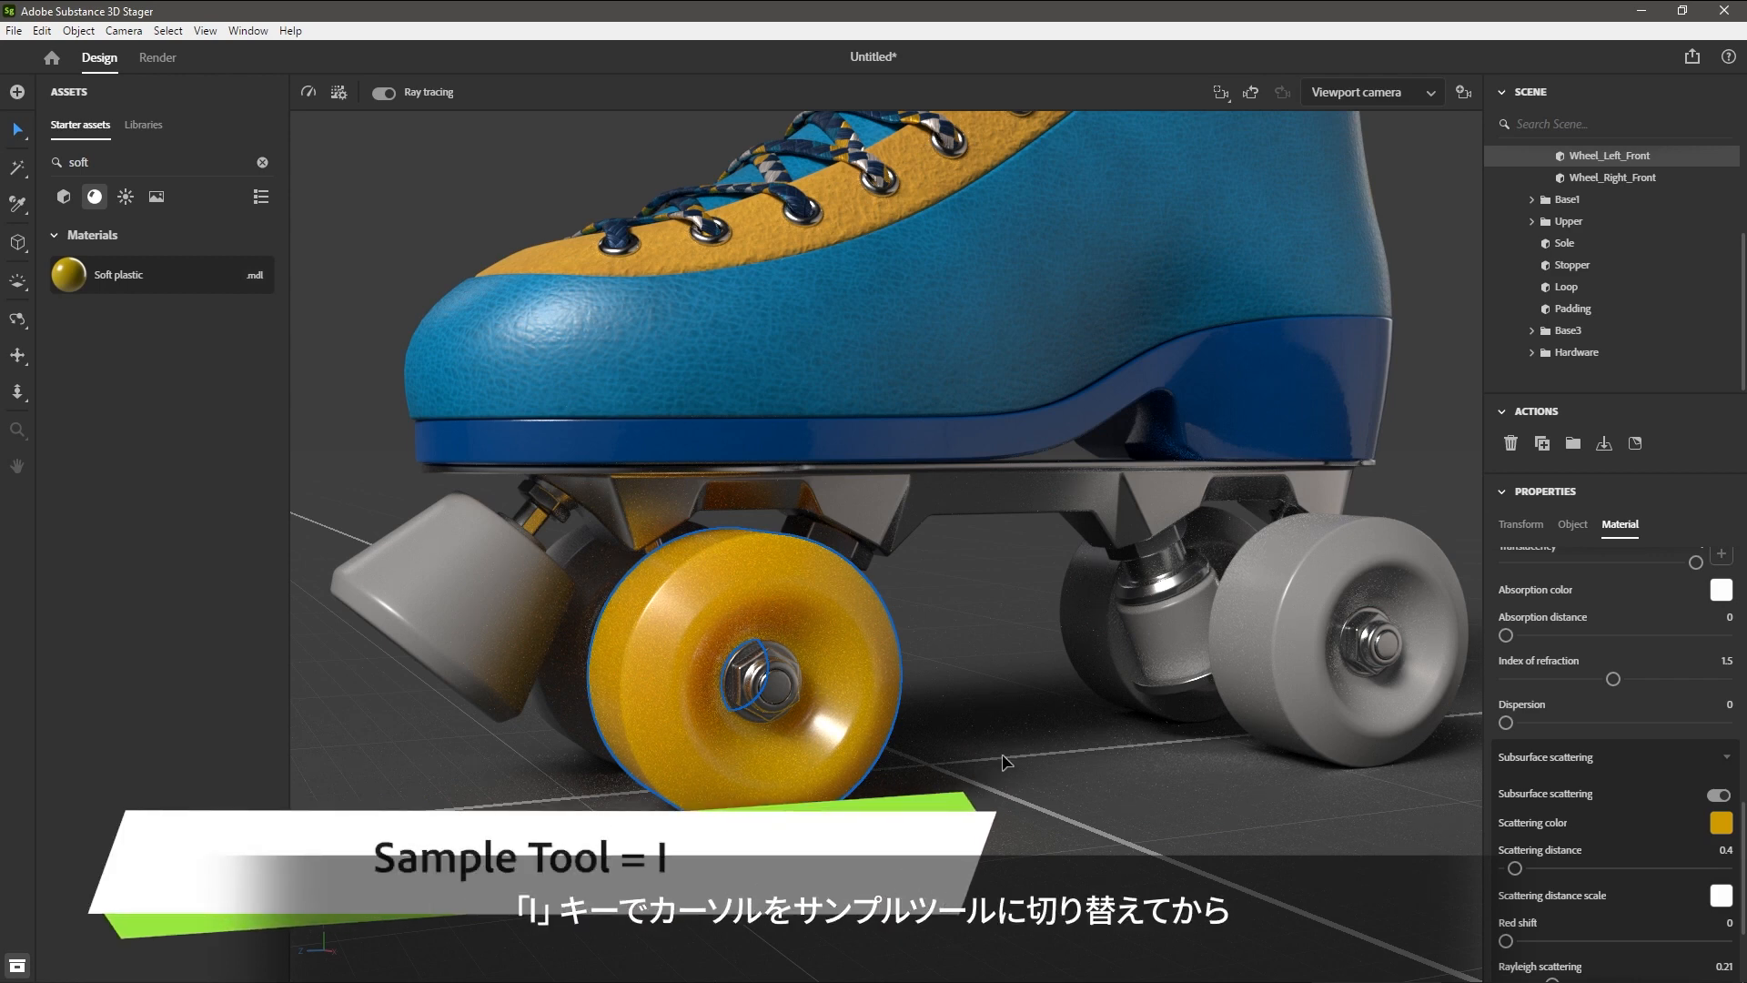
Sample the wheel's soft plastic, apply it to the remaining wheels, the bushings and the stopper, and return to the selection tool.
key("i")
left_click(846, 587)
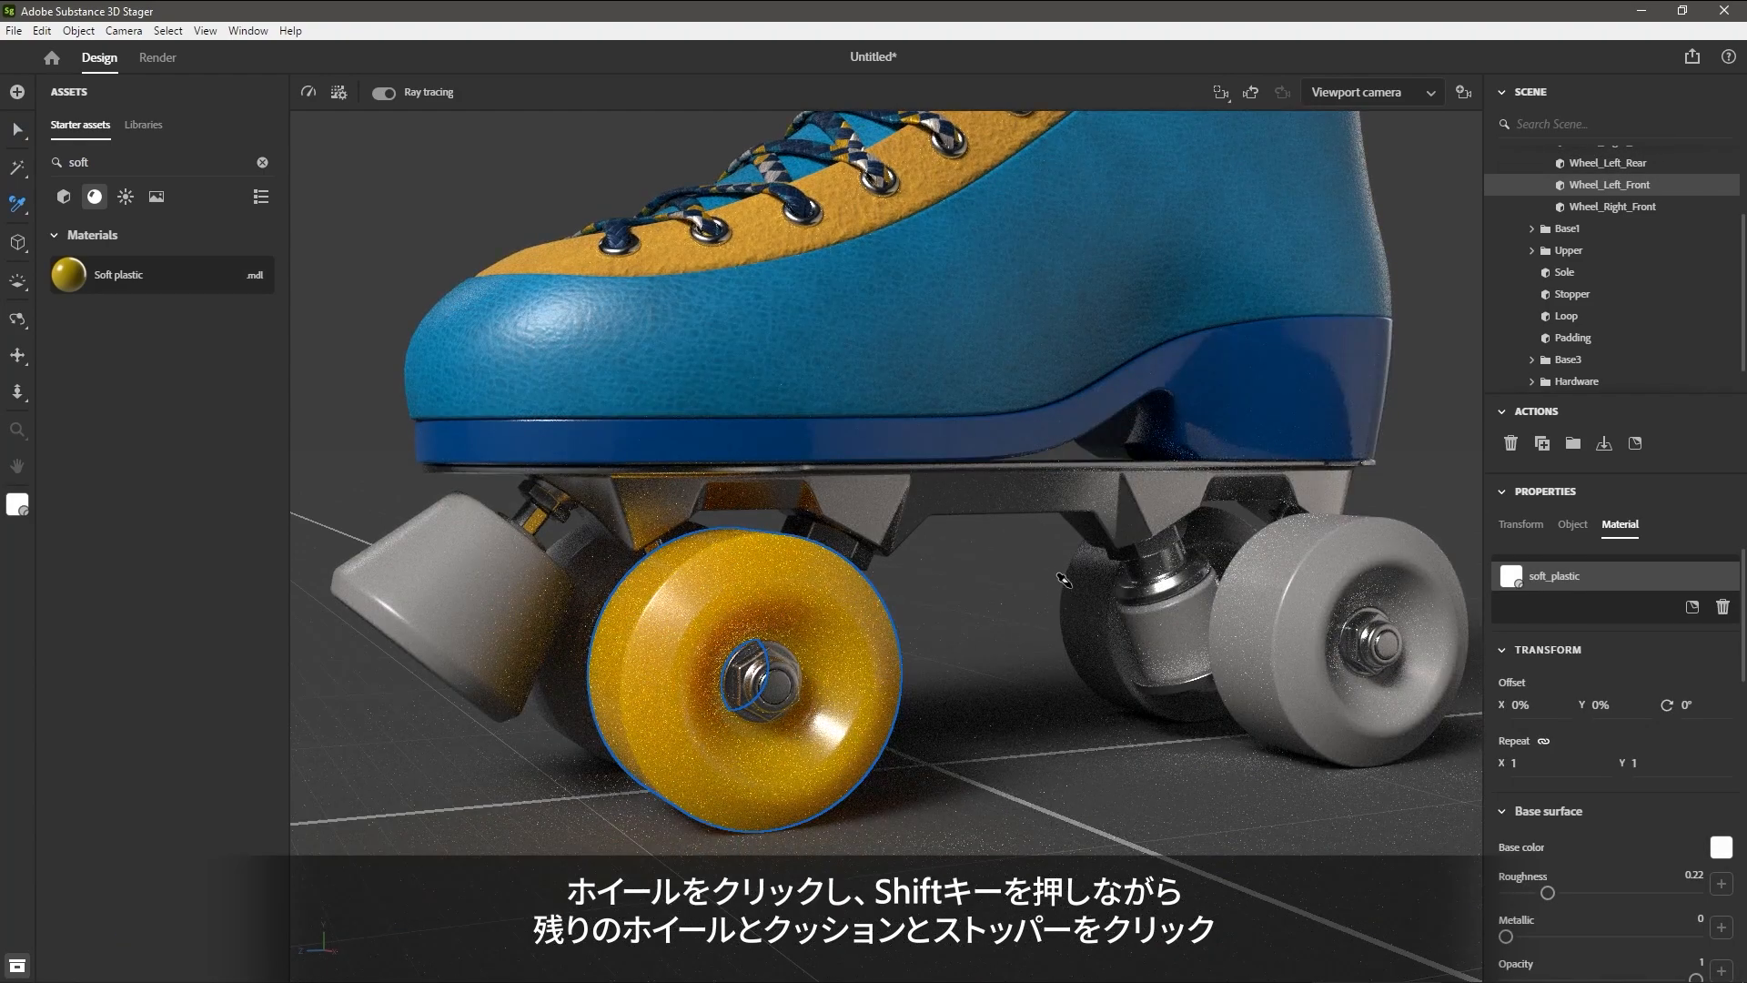
left_click(1068, 661, "shift")
left_click(1337, 637, "shift")
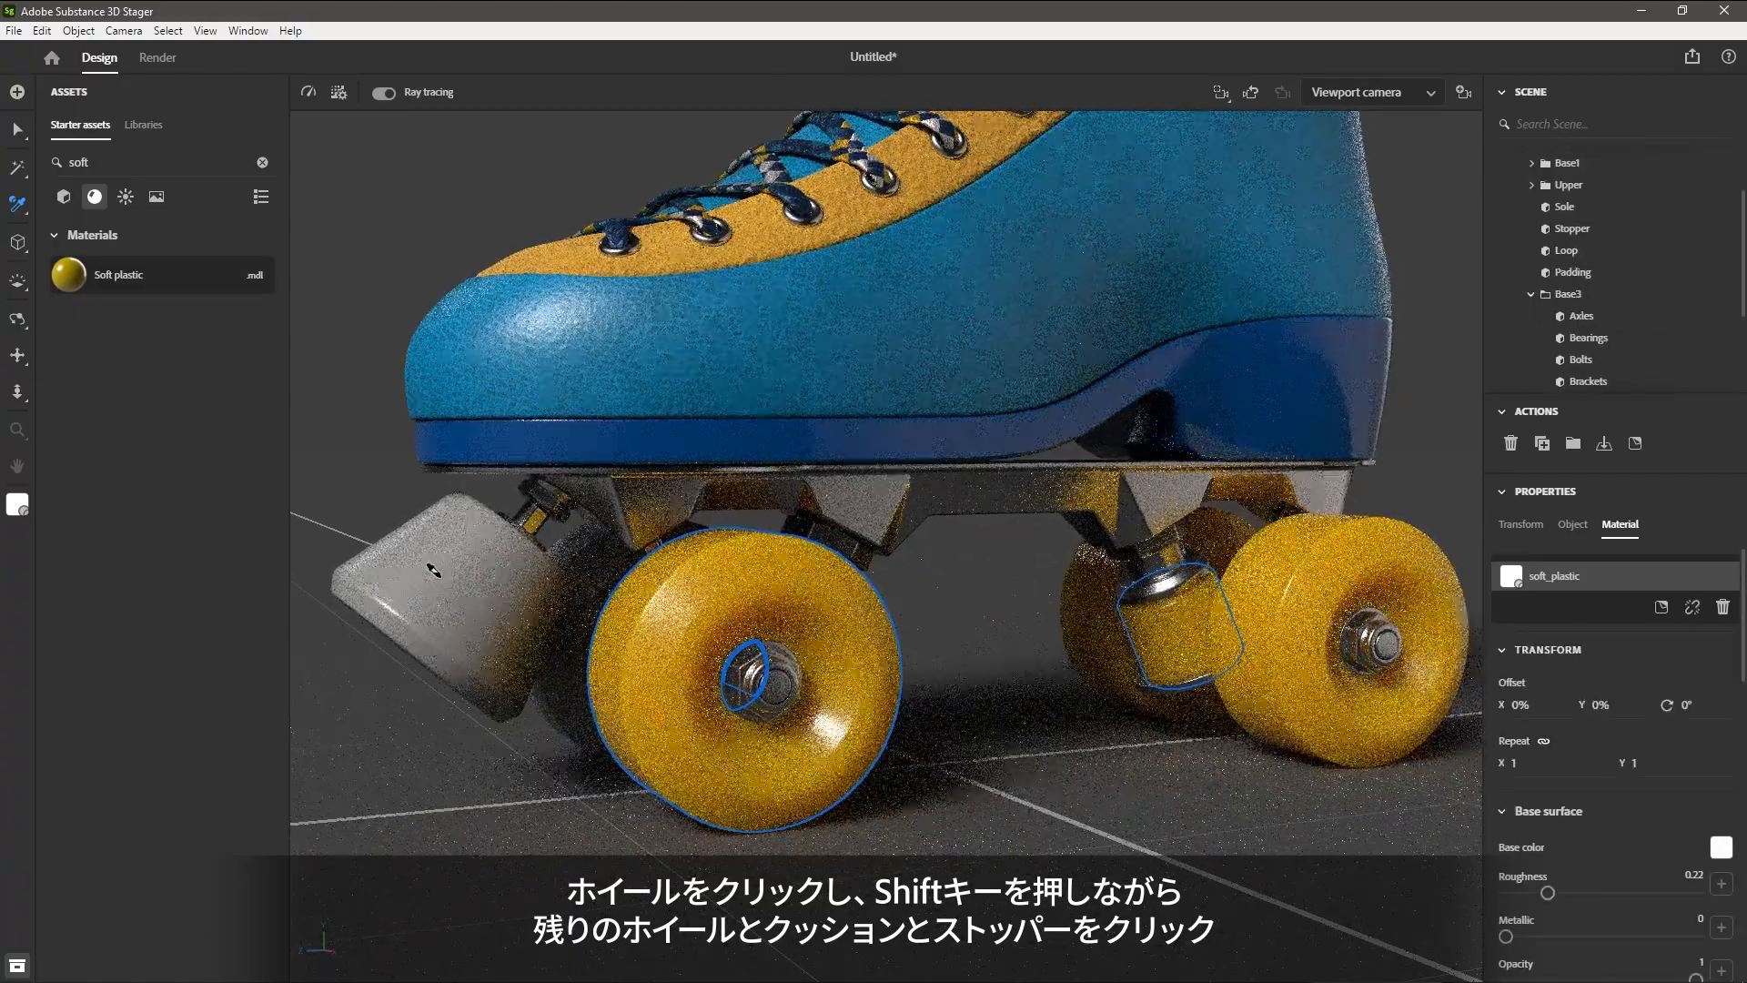
left_click(469, 673, "shift")
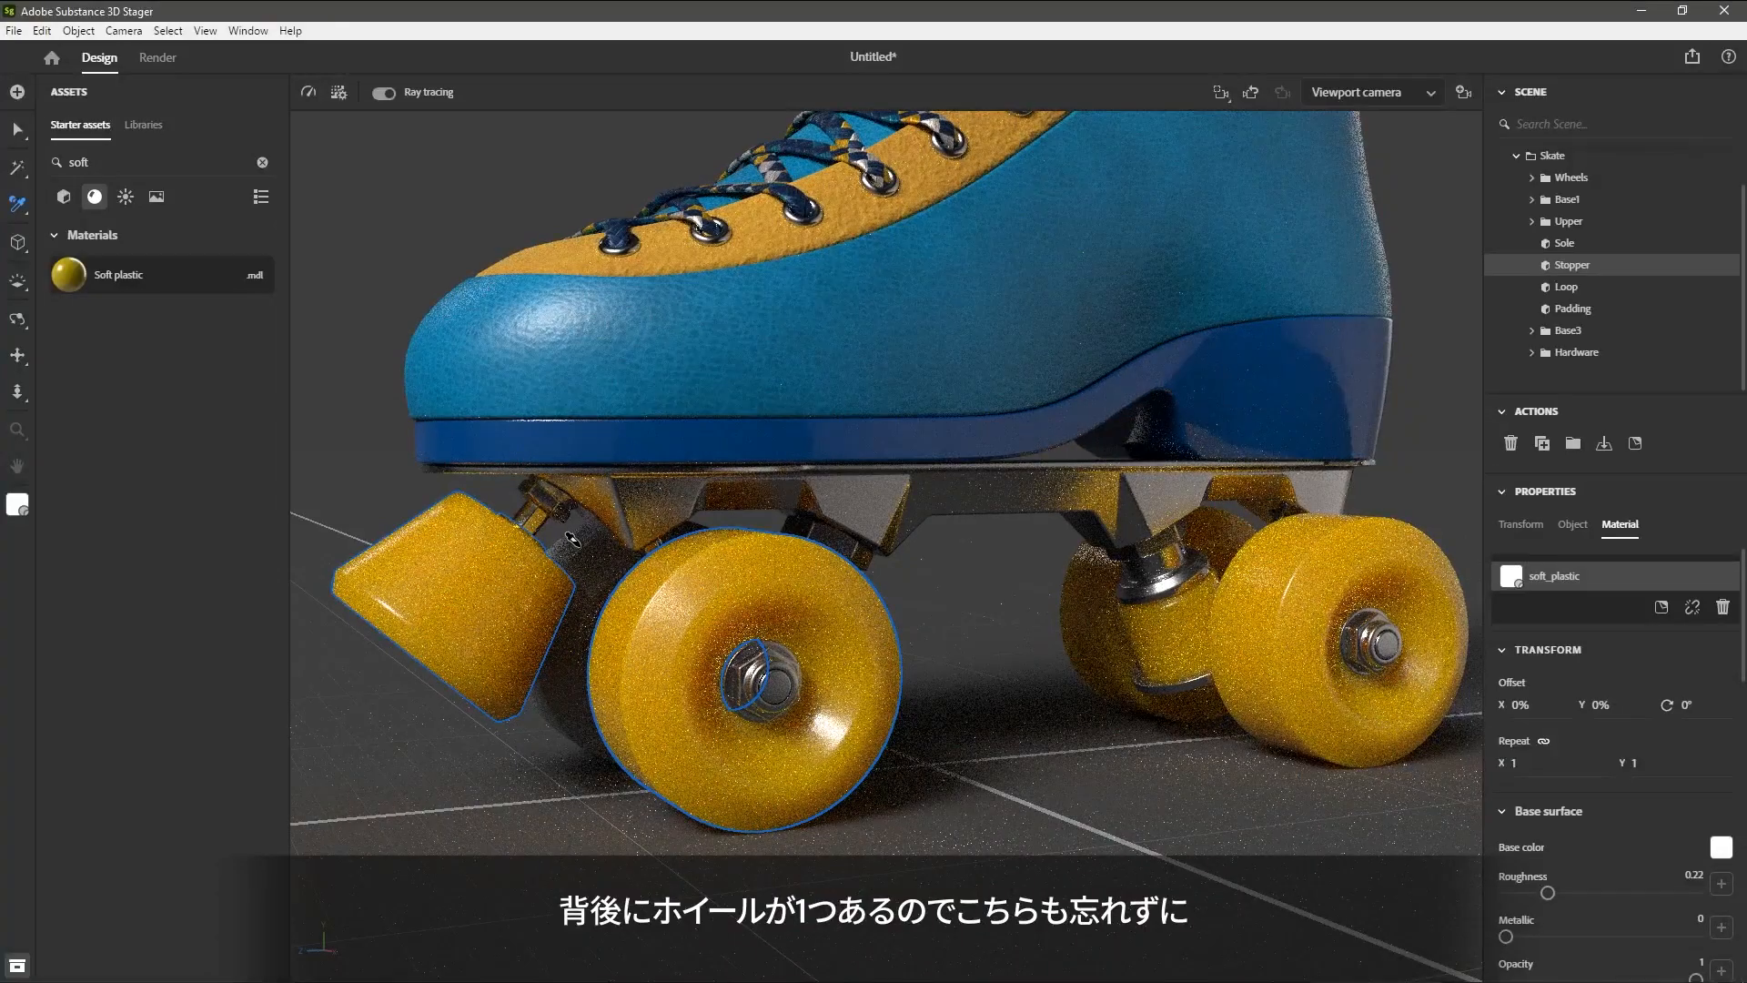
left_click(572, 544, "shift")
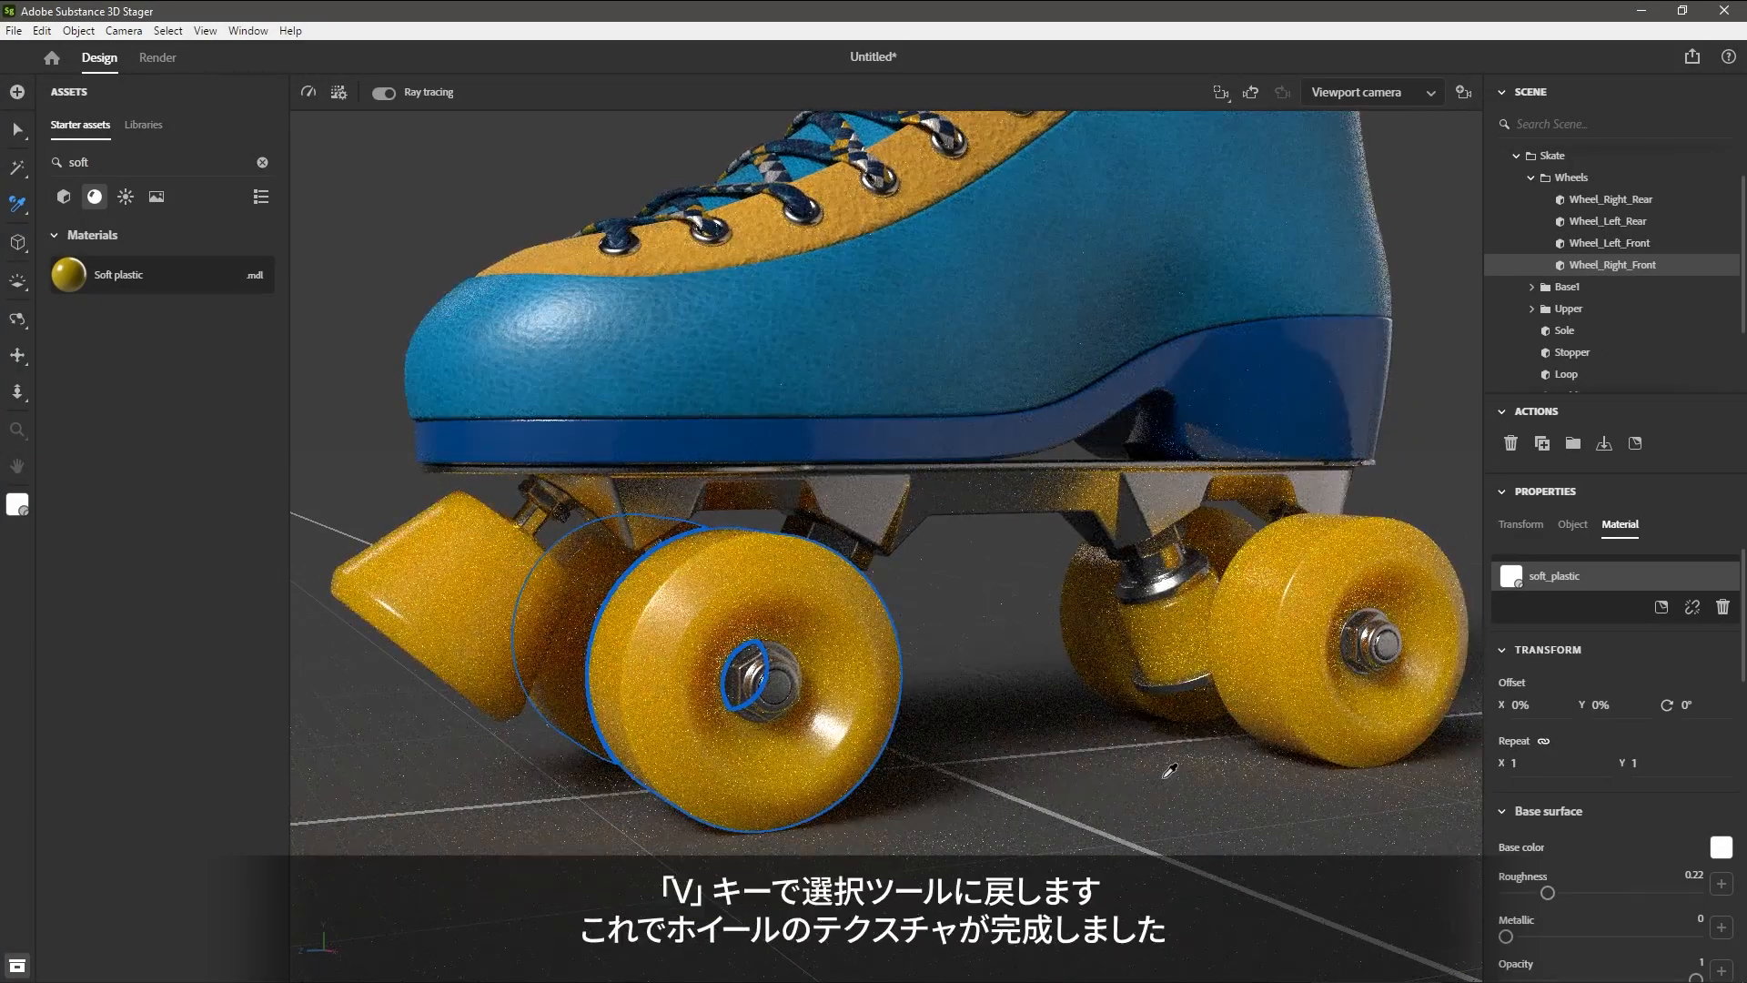
key("v")
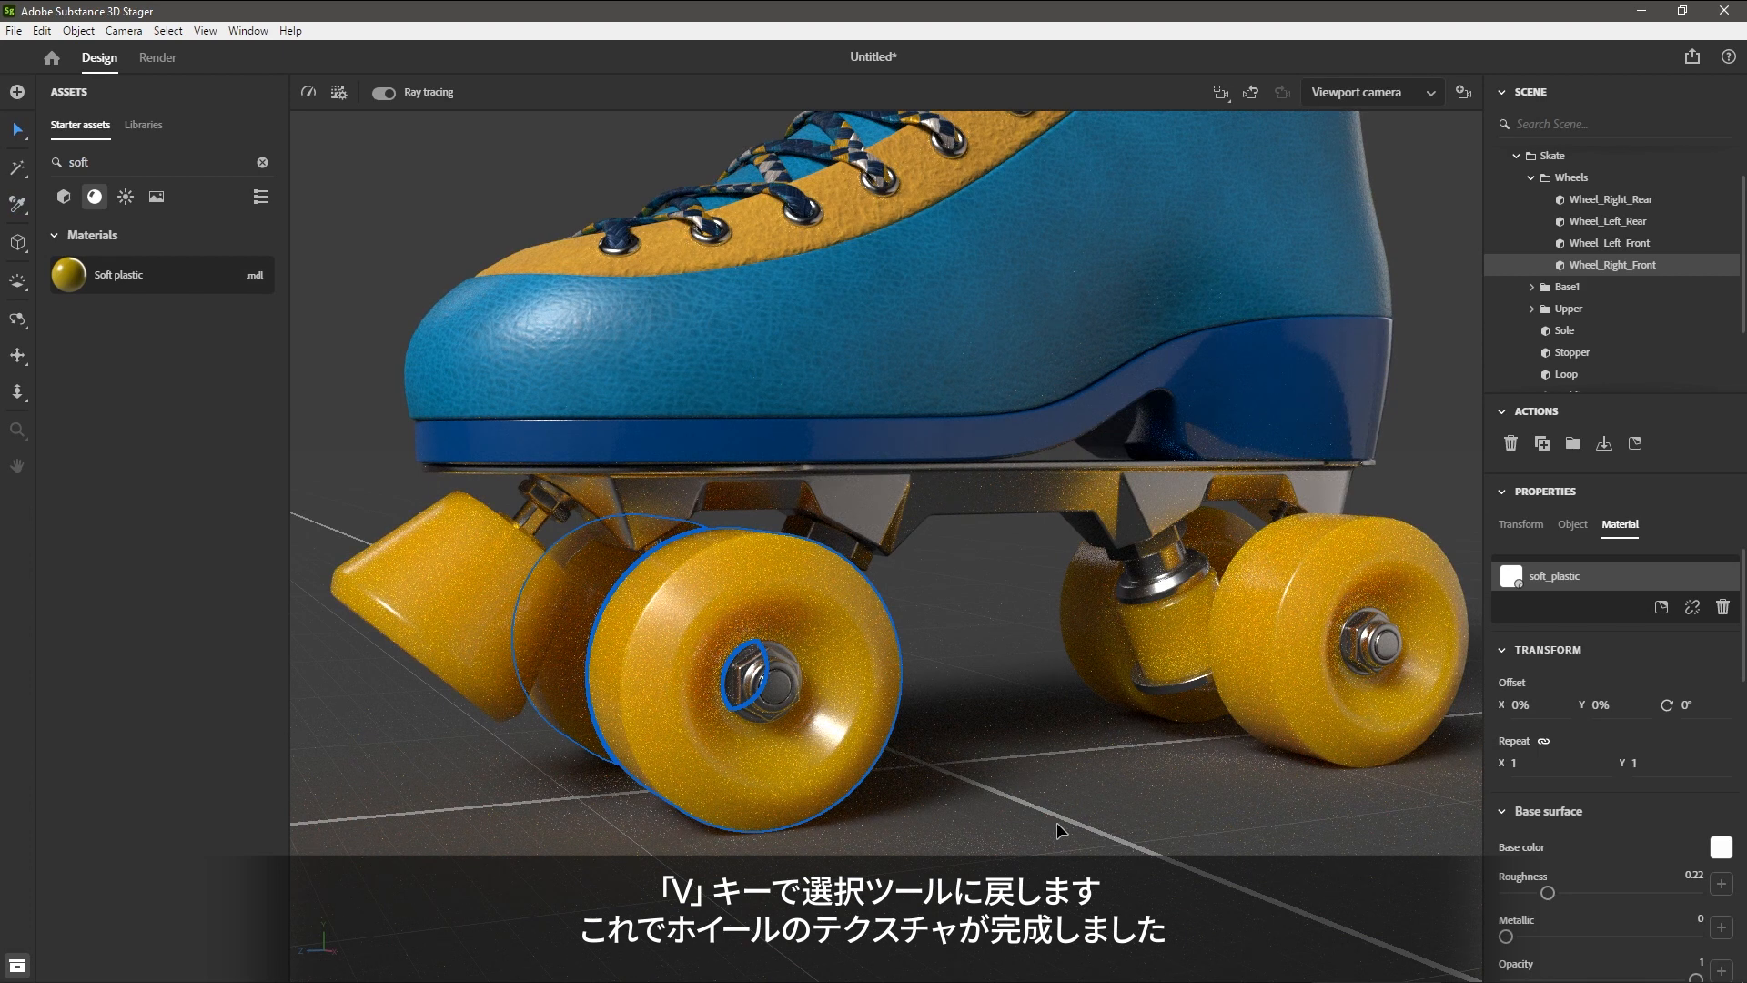
Frame the whole skate and place the Roller Skate logo image as a decal on the left side of the upper.
right_click_drag(1052, 722, 994, 637, "alt")
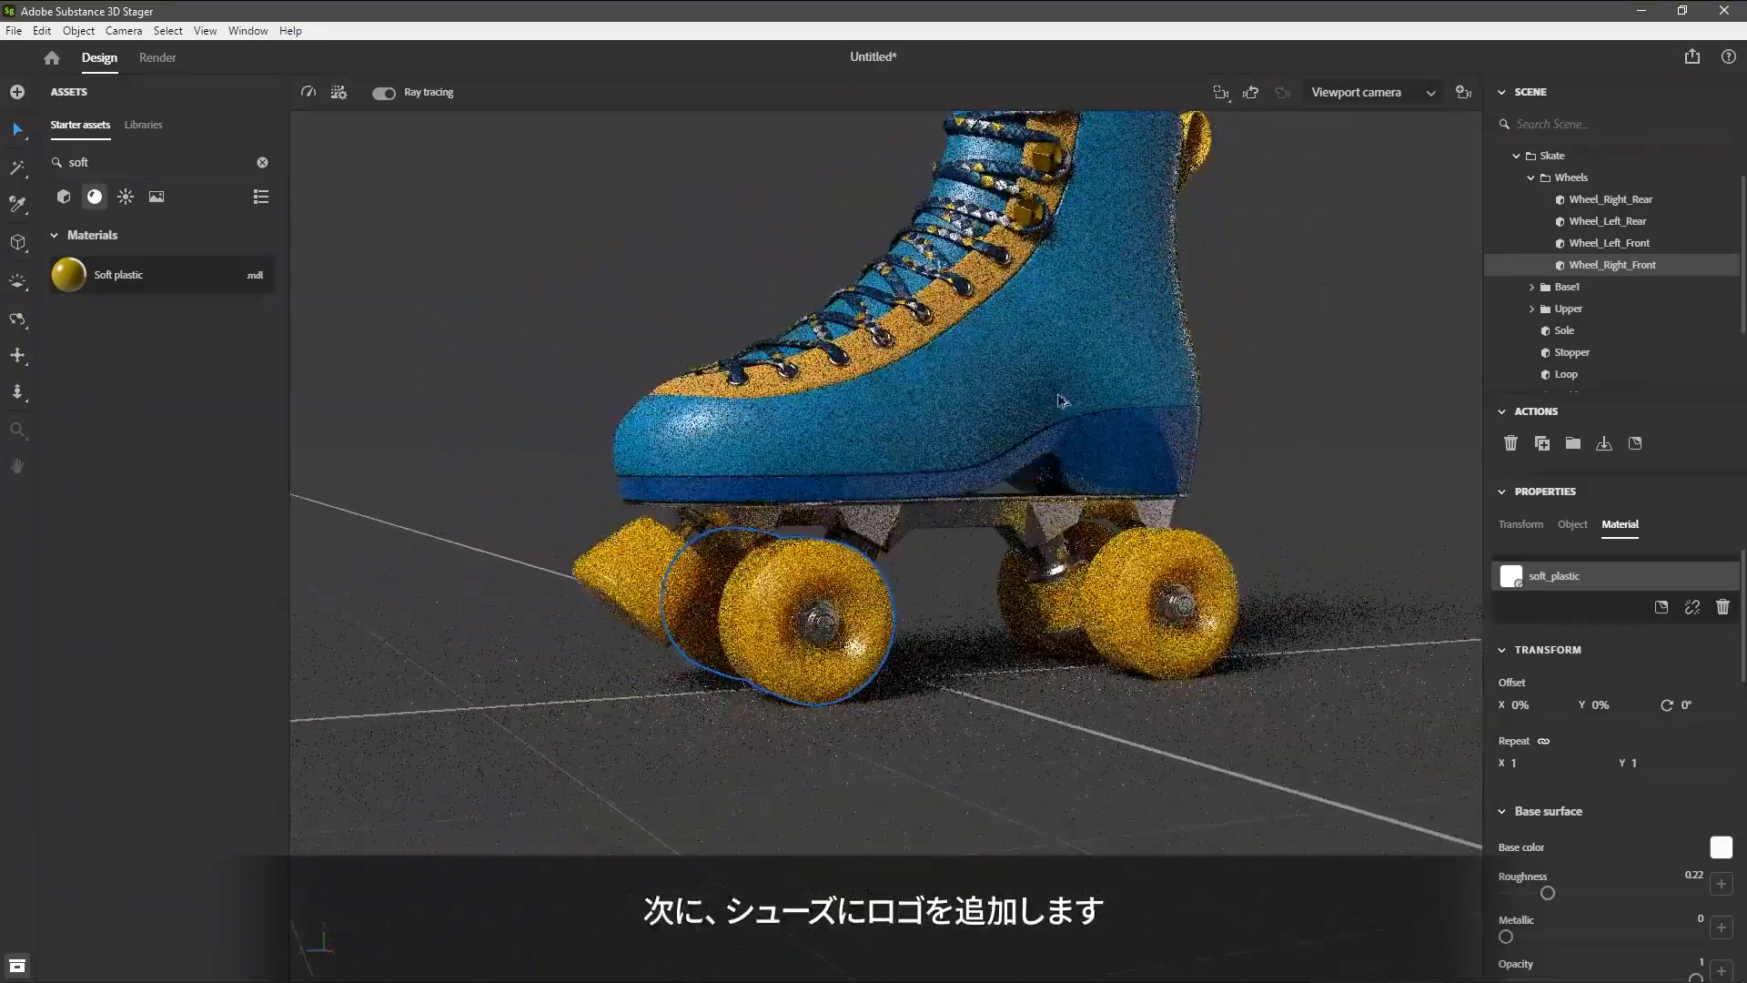
middle_click_drag(1024, 391, 991, 574, "alt")
left_click_drag(991, 573, 1057, 550, "alt")
right_click_drag(1057, 549, 1075, 563, "alt")
middle_click_drag(1112, 563, 1117, 560, "alt")
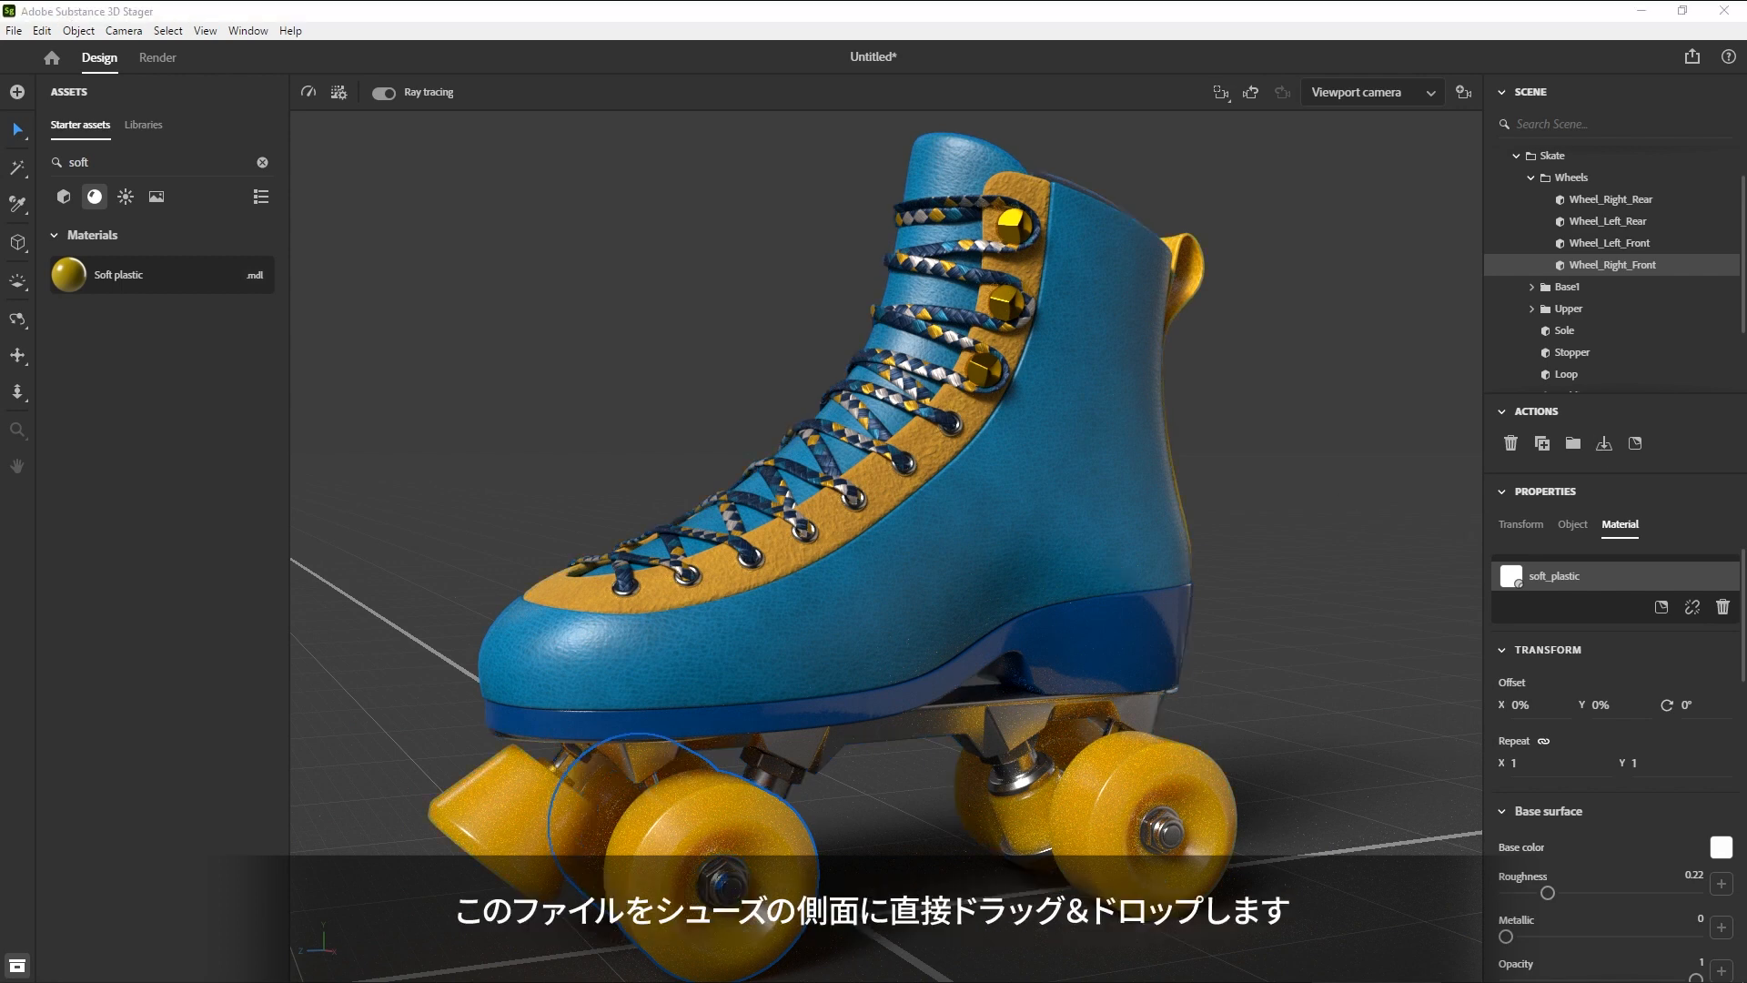
left_click_drag(1743, 364, 1097, 406)
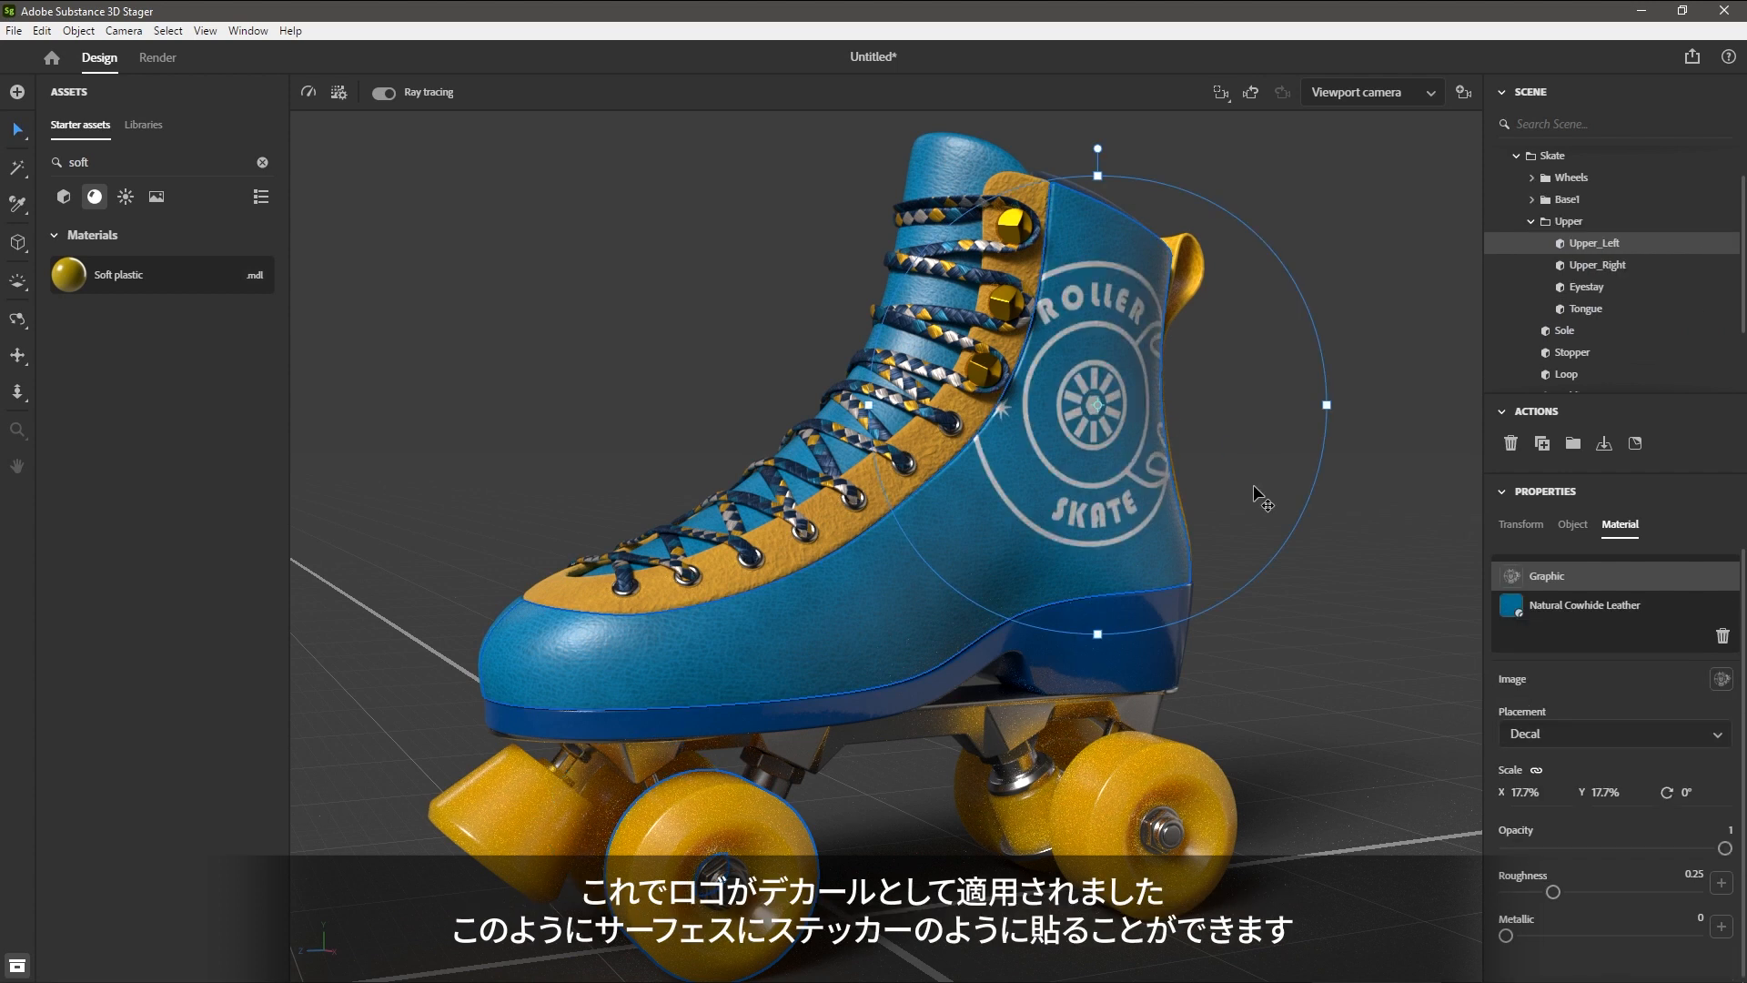
Turn off ray tracing, shrink the logo decal to about 9.9% scale and position it on the upper's side near the ankle.
mouse_move(1259, 429)
right_mouse_down()
mouse_move(1117, 451)
mouse_move(1034, 491)
right_mouse_up()
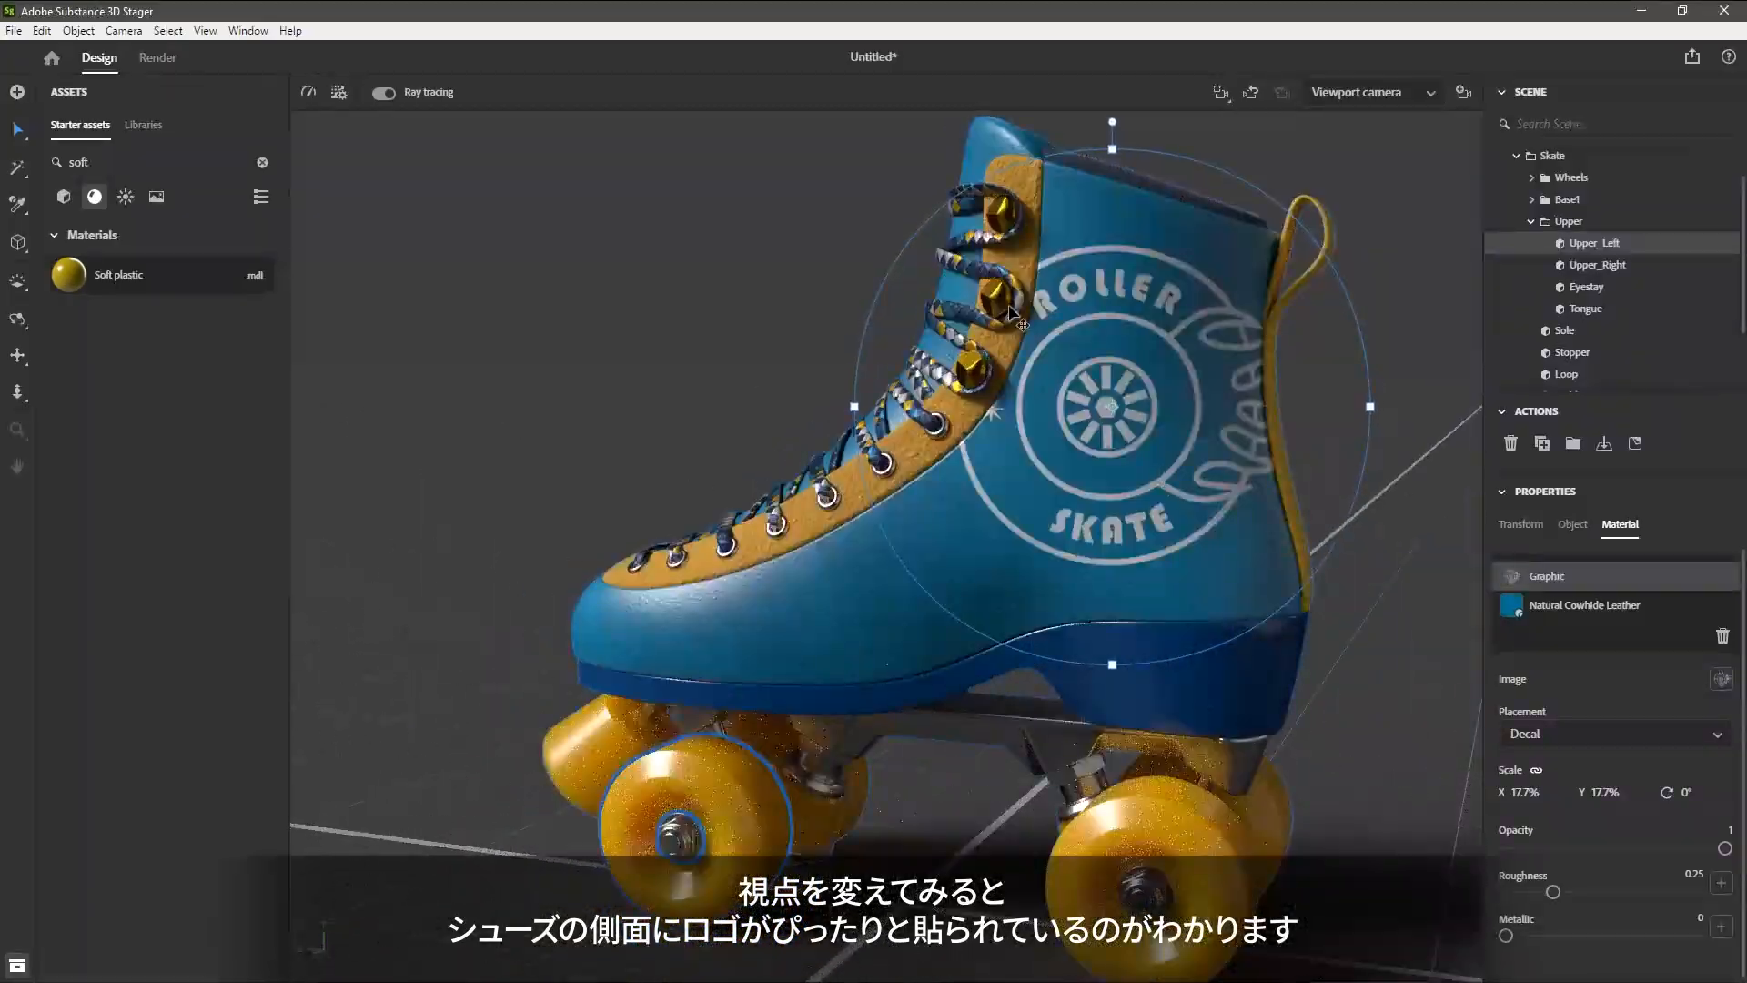
middle_click_drag(1141, 445, 1108, 470)
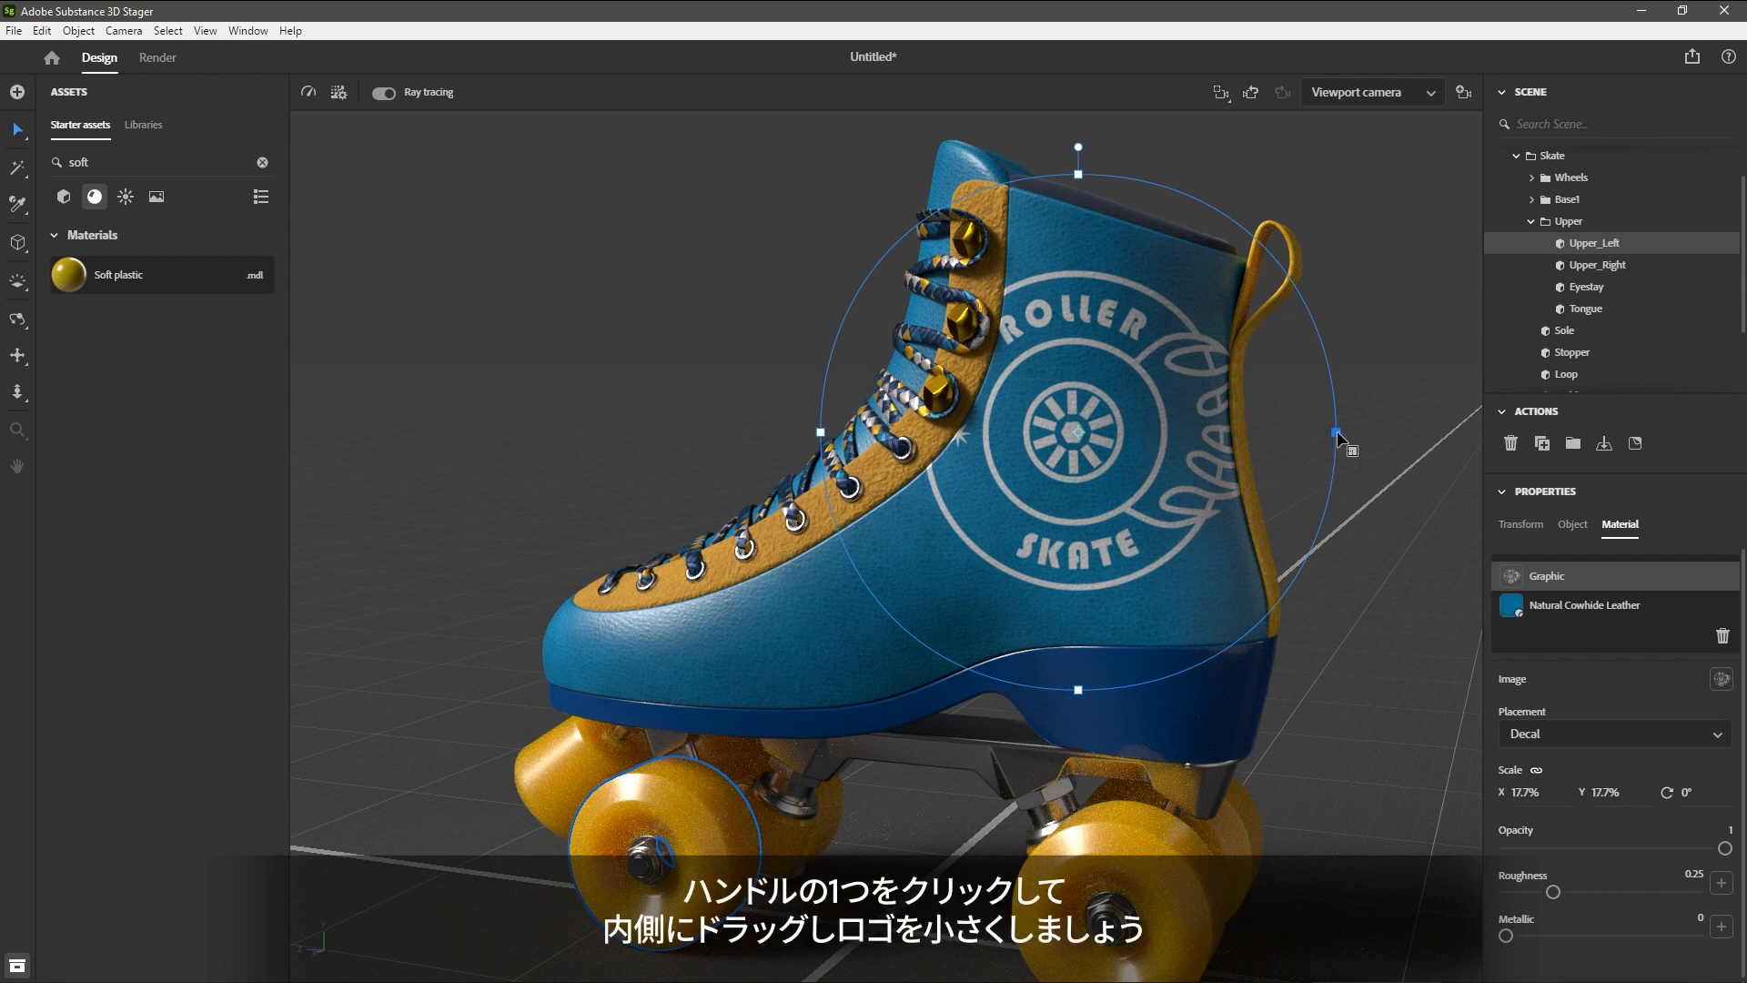
left_click_drag(1336, 433, 1176, 460)
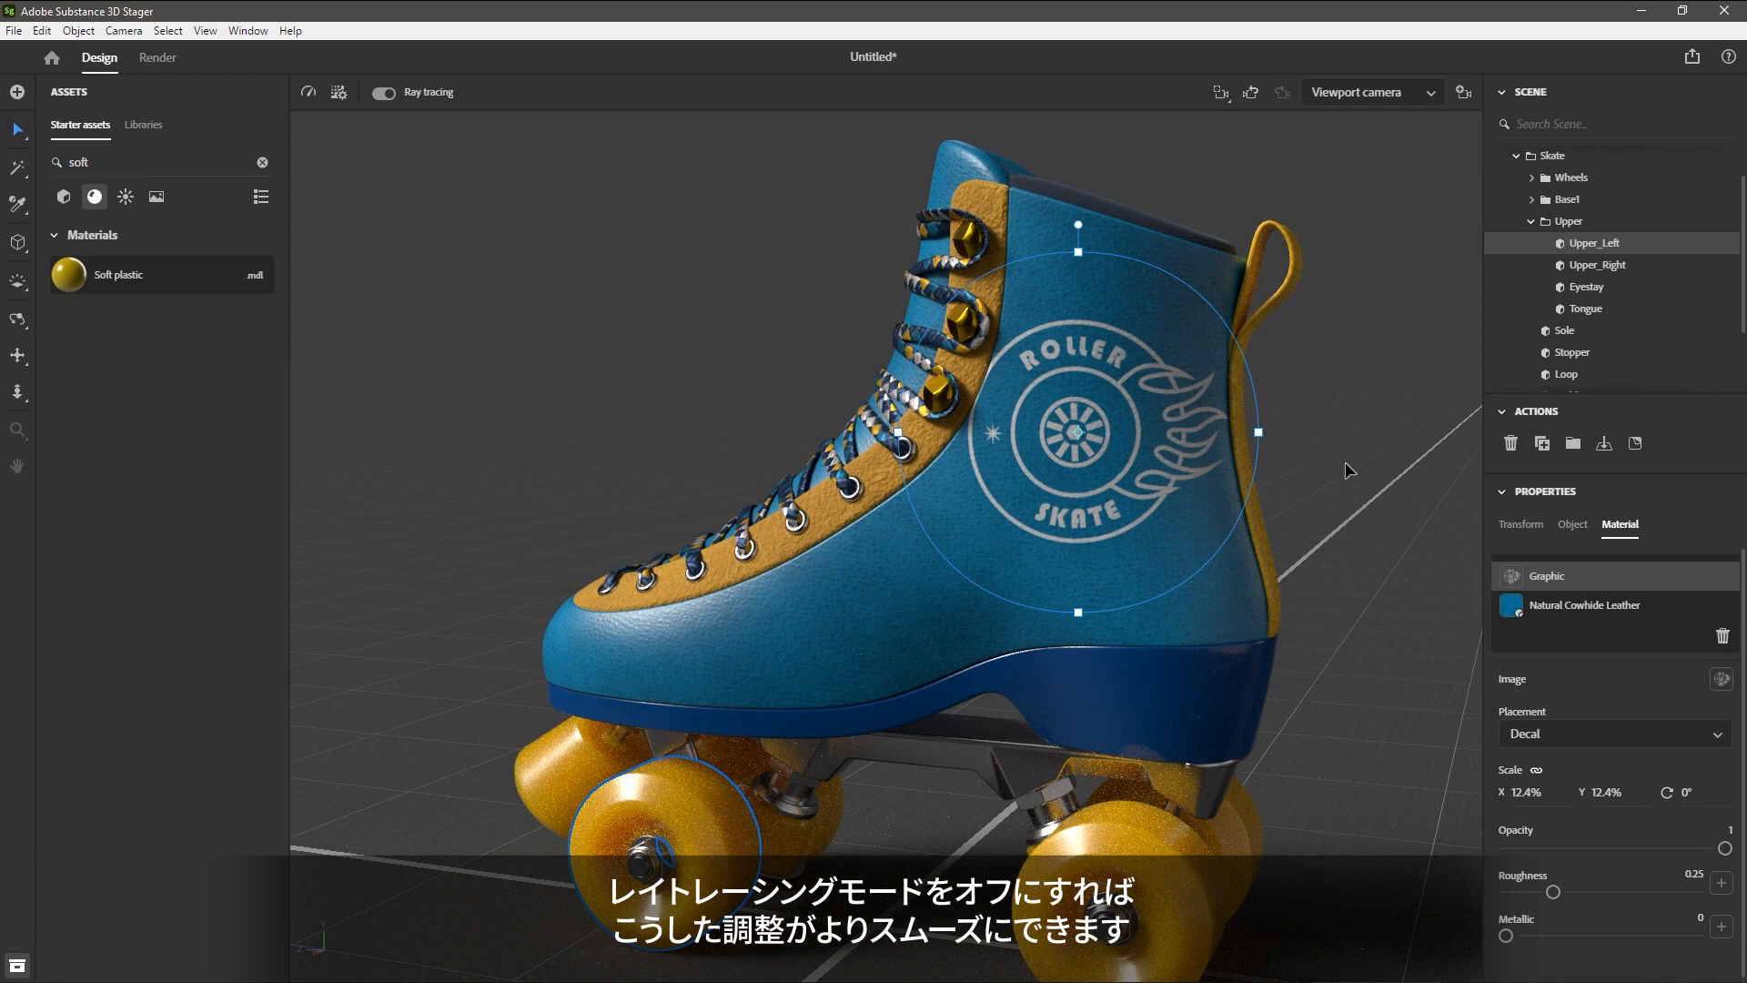
left_click(383, 92)
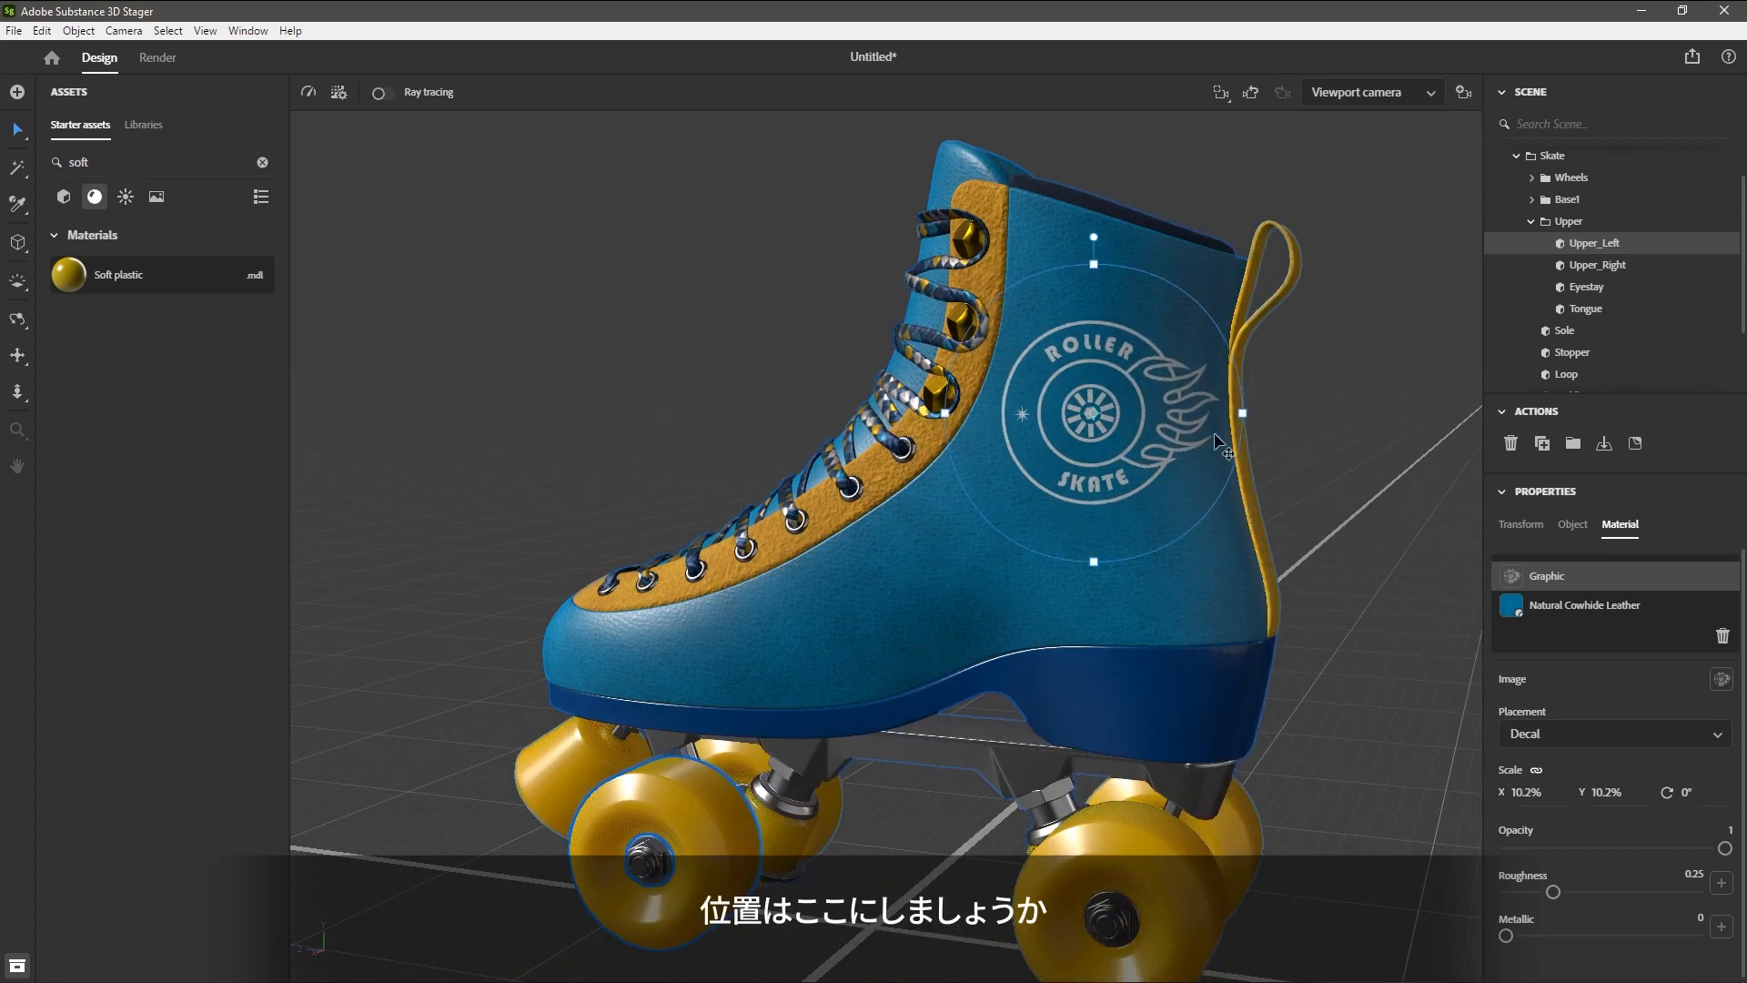
left_click_drag(1242, 414, 1239, 412)
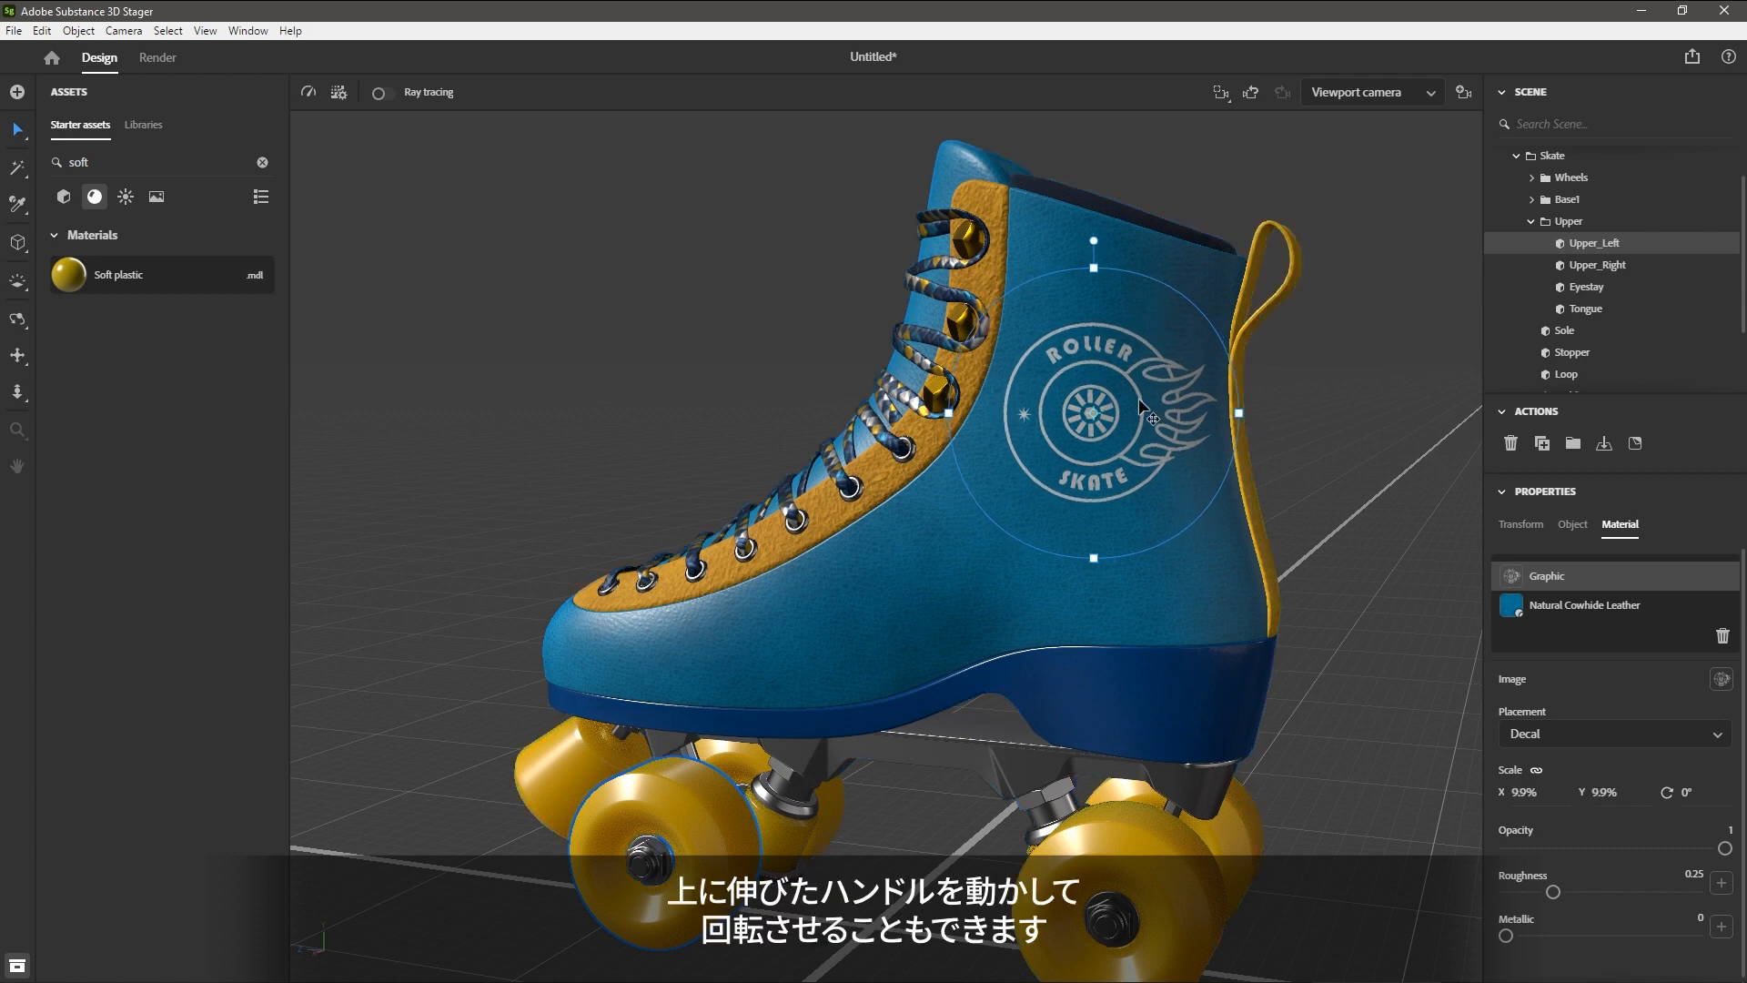
Rotate the logo decal on the upper's side to -1° and turn ray tracing back on.
mouse_move(1095, 238)
left_mouse_down()
mouse_move(1128, 242)
mouse_move(1092, 262)
left_mouse_up()
left_click_drag(1091, 261, 1094, 258)
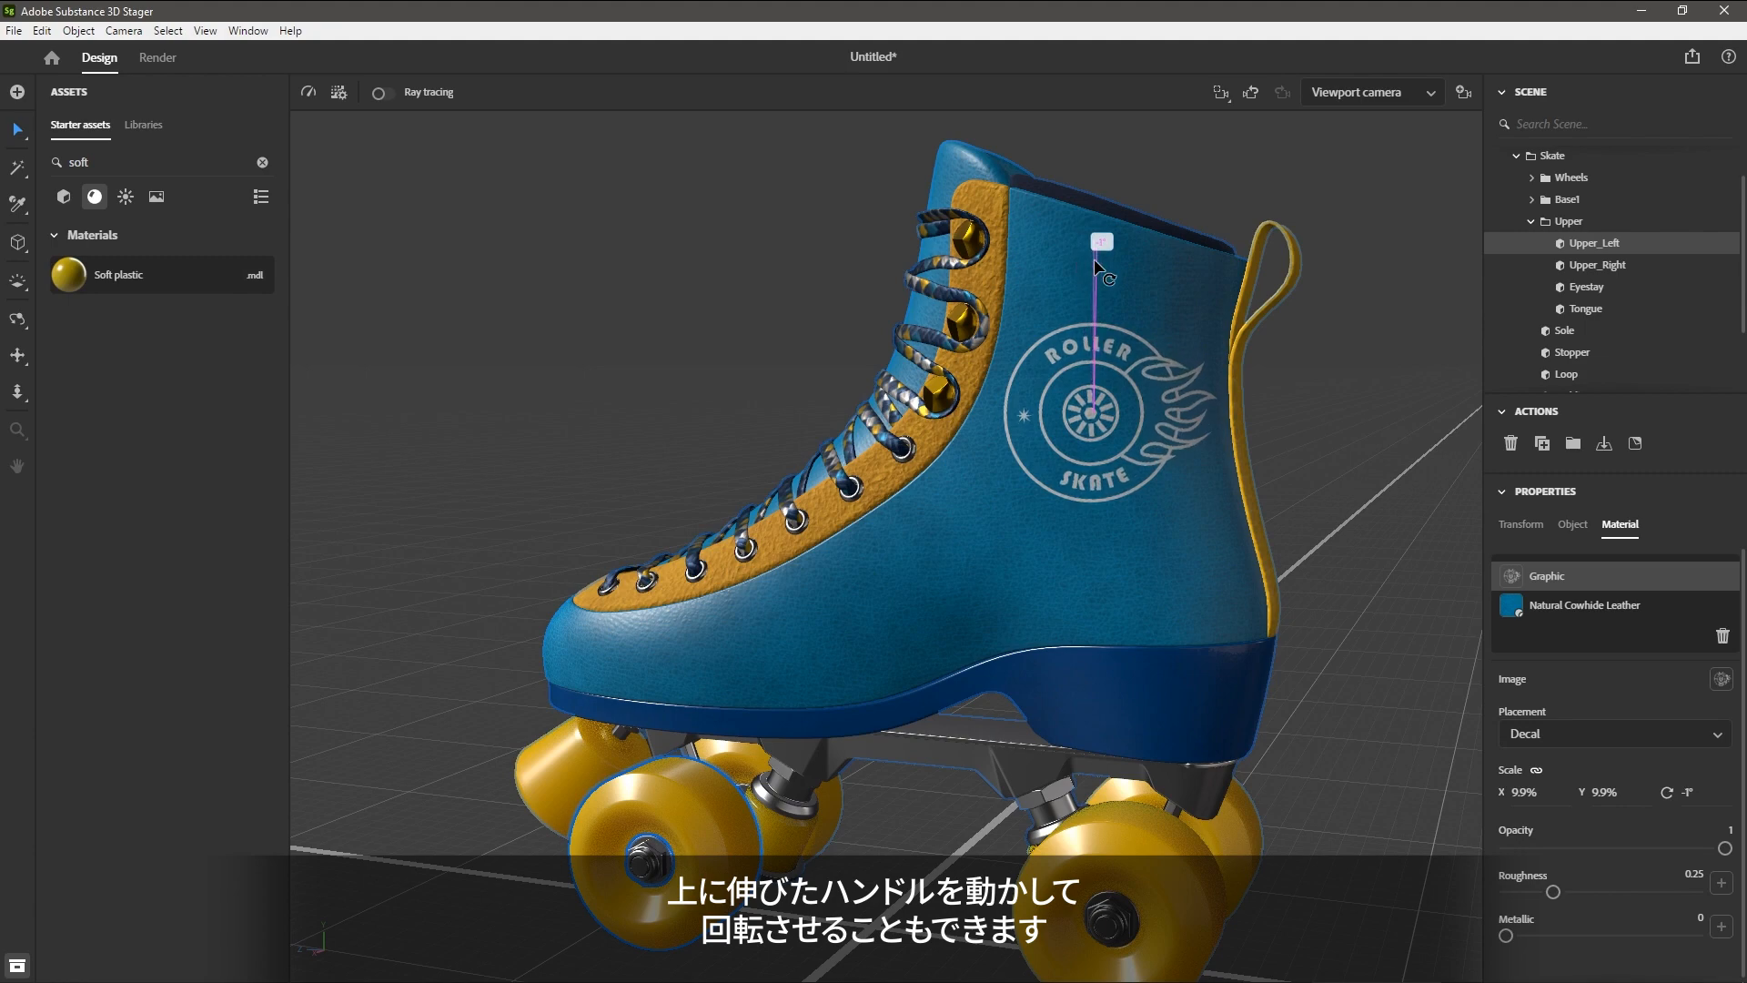
middle_click_drag(1169, 450, 953, 516)
scroll(1119, 428, "up", 4)
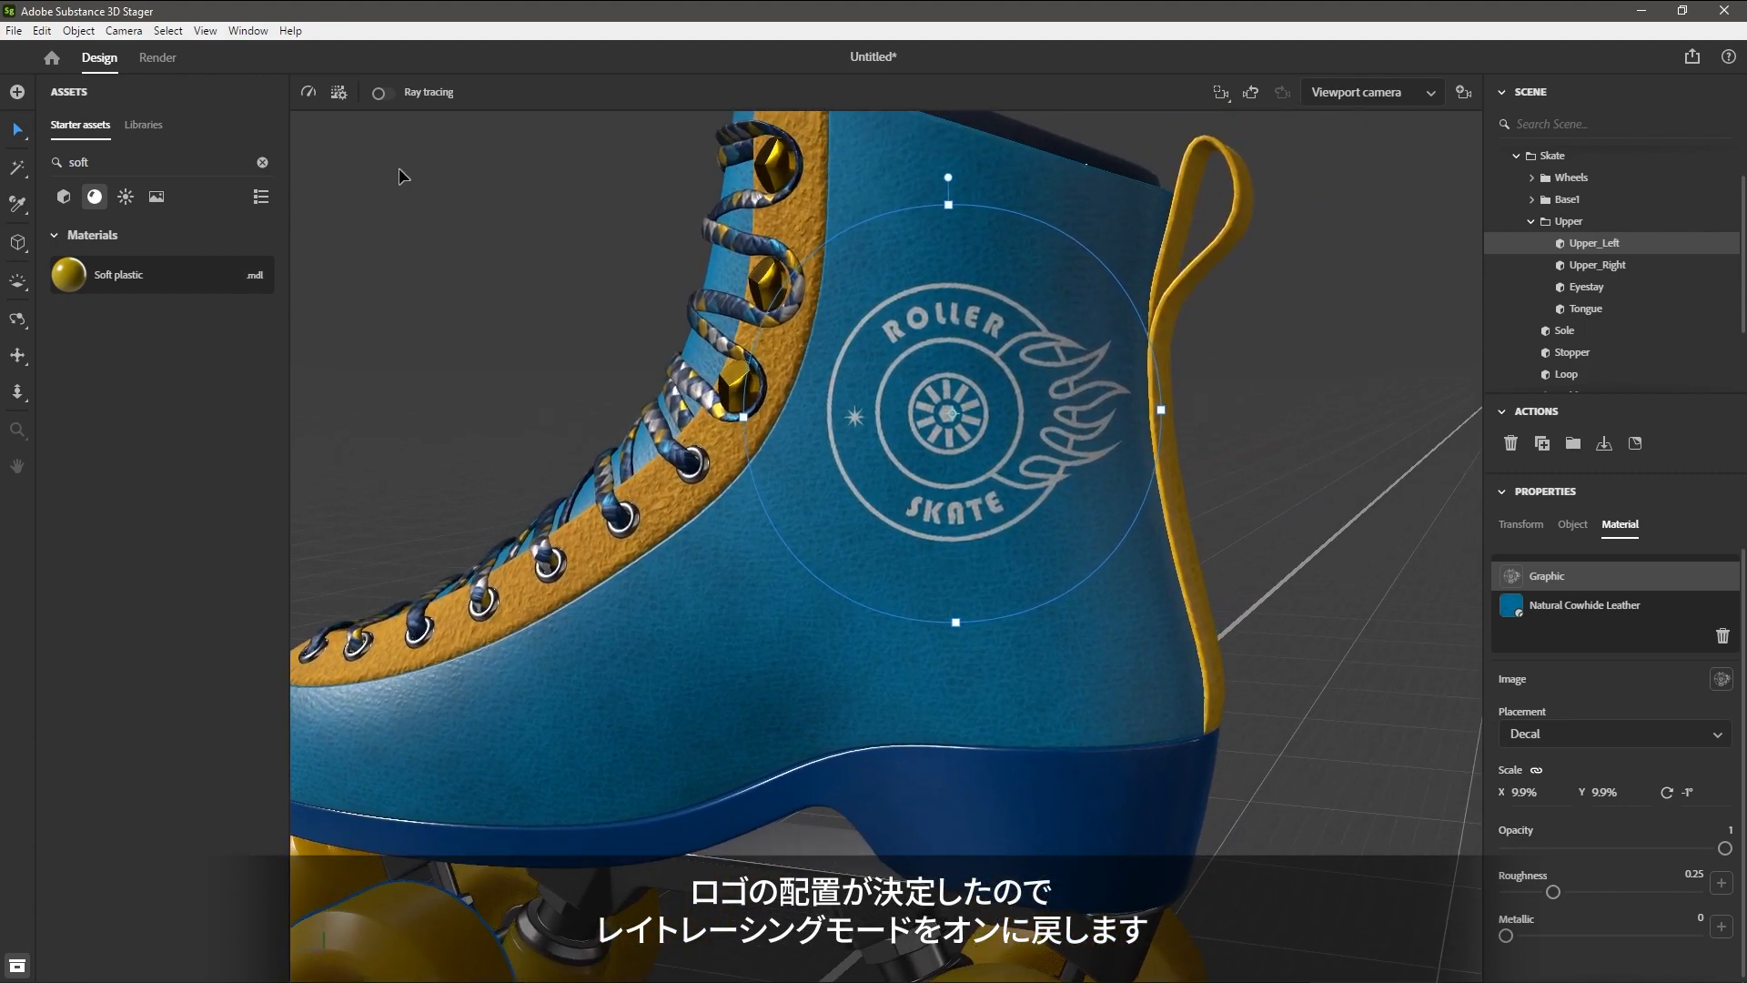
left_click(382, 93)
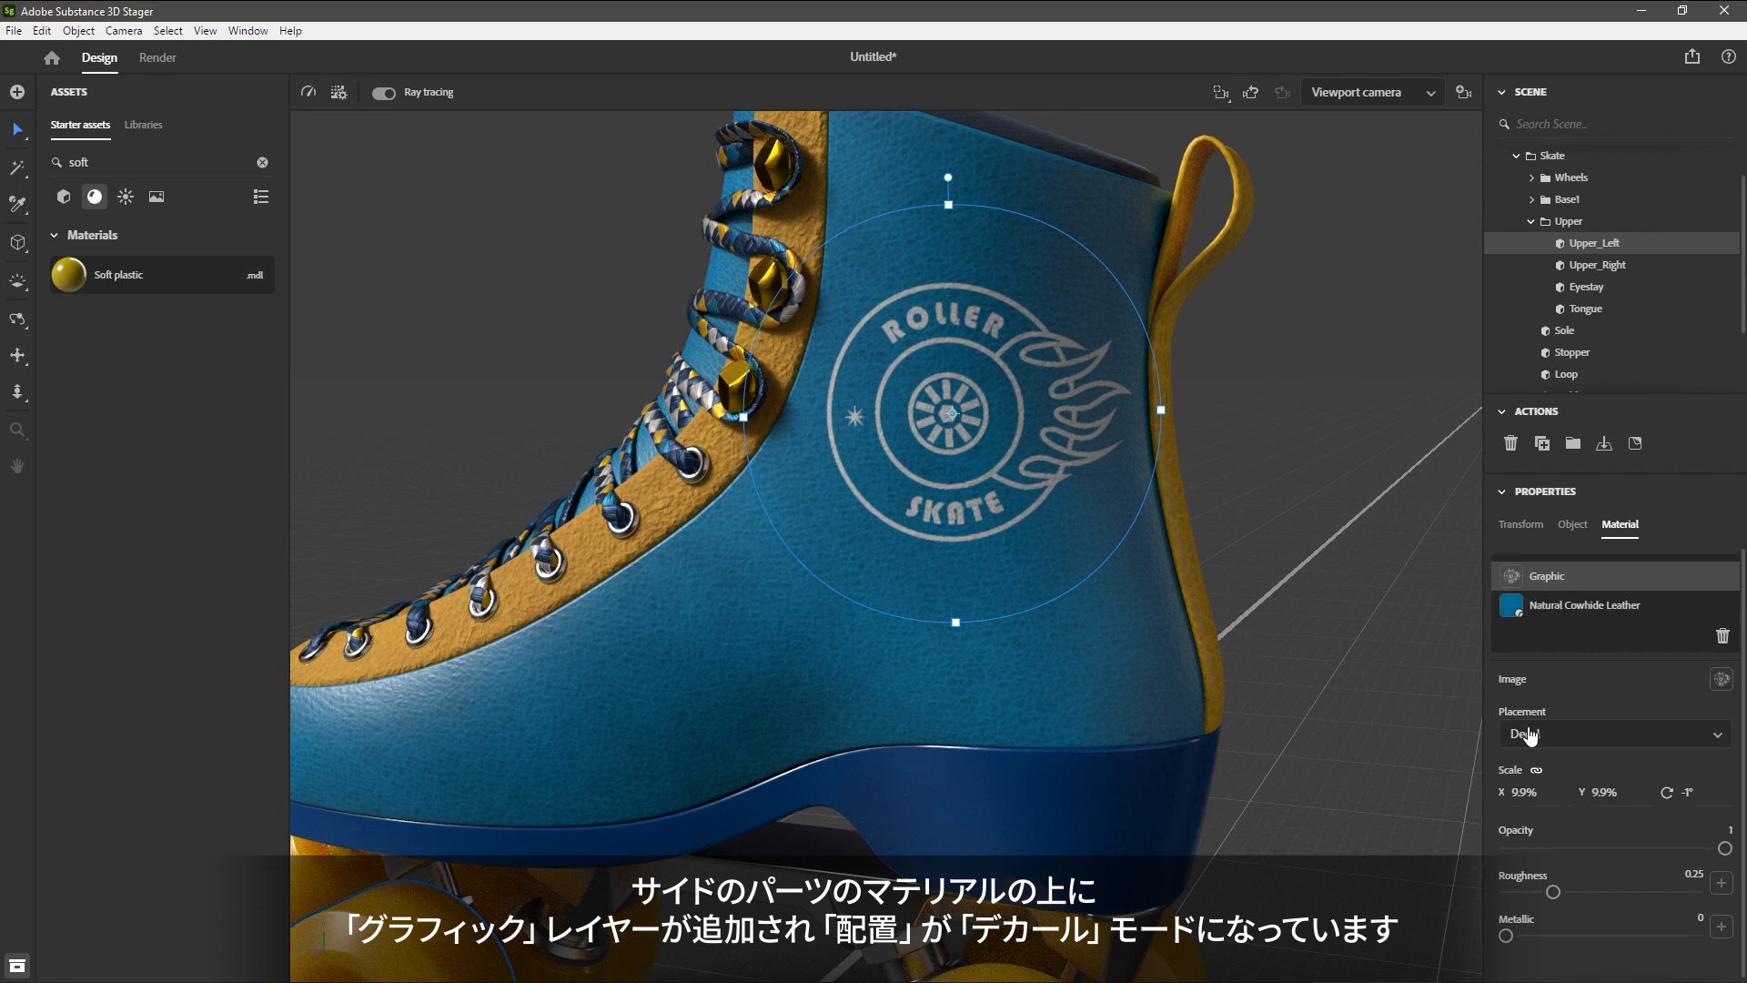
Make the side logo decal metallic and reflective with Metallic 1 and Roughness 0.11, and check its reflections from another angle.
scroll(1598, 702, "down", 1)
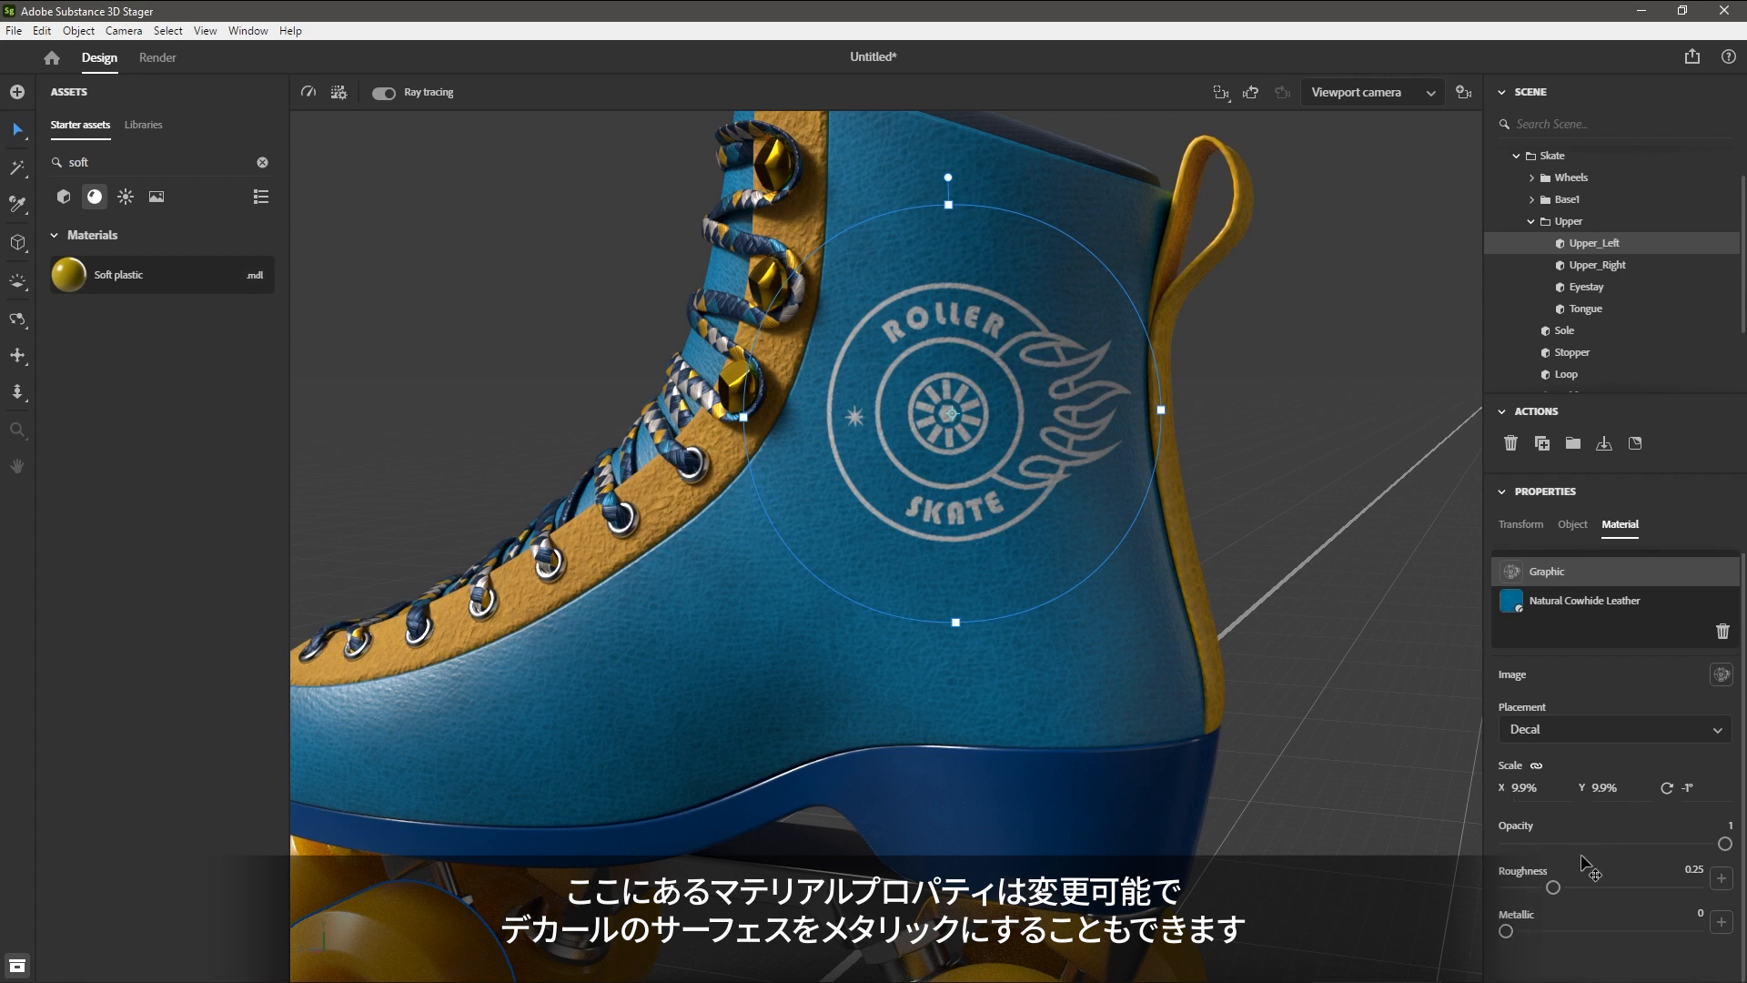
left_click_drag(1506, 932, 1695, 932)
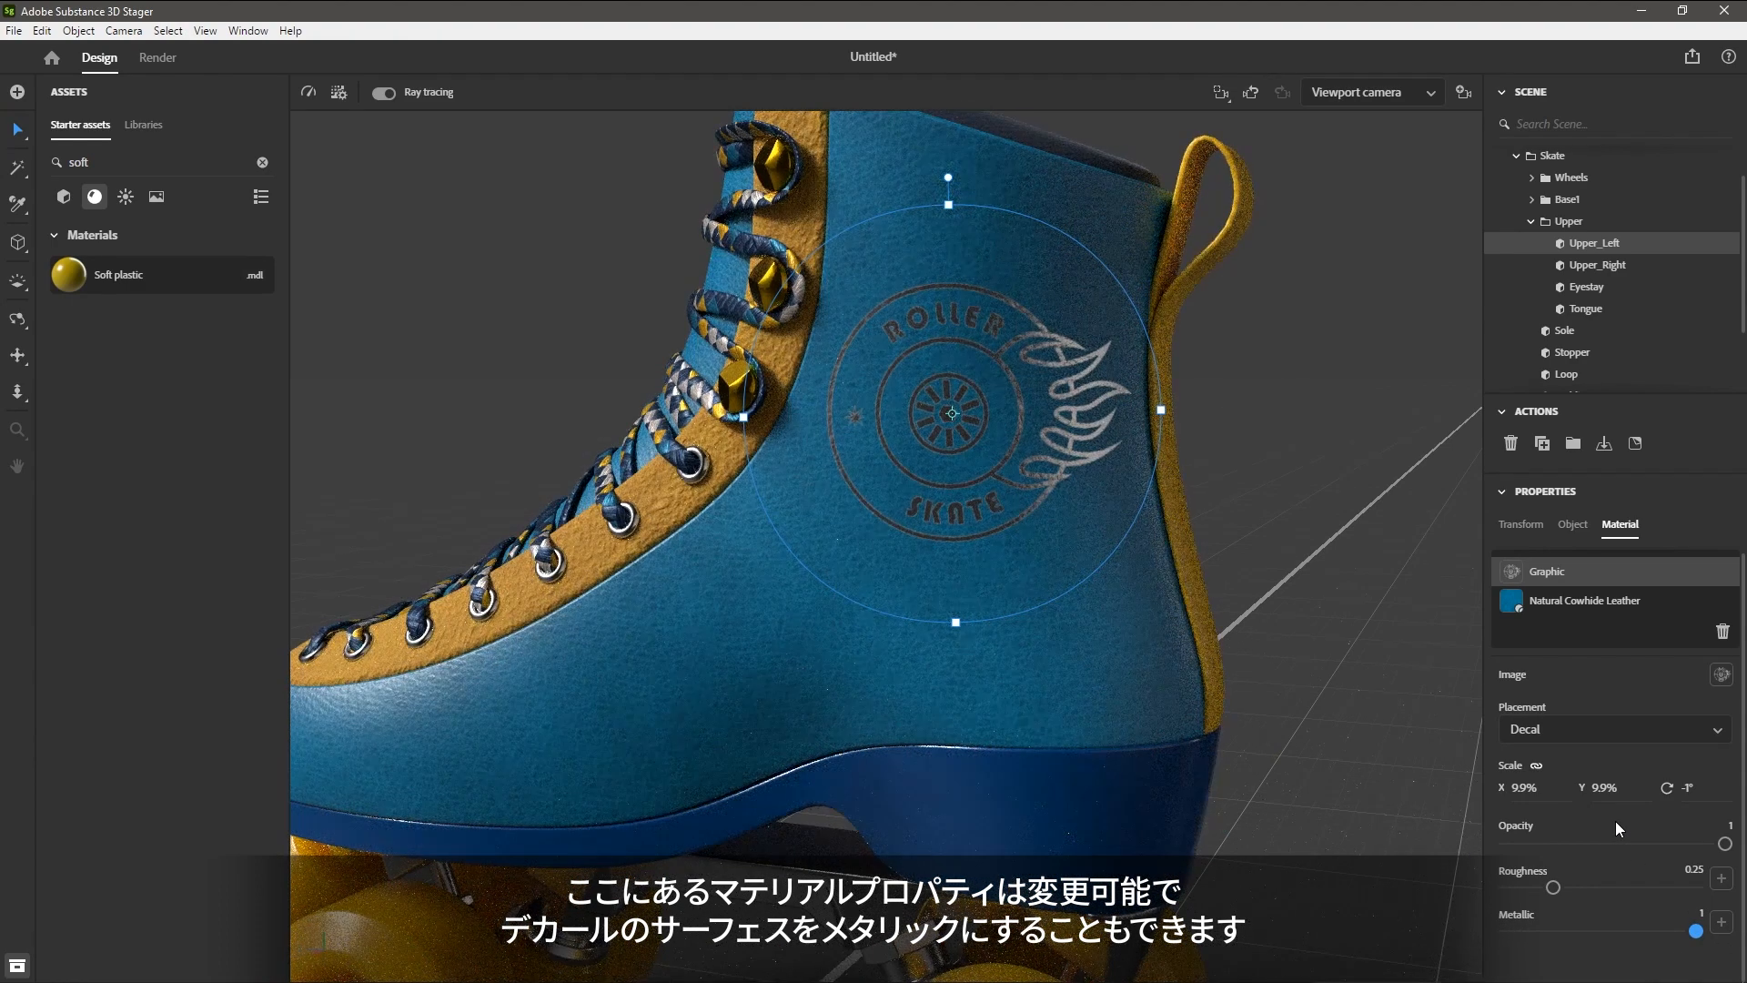
left_click_drag(1552, 891, 1527, 889)
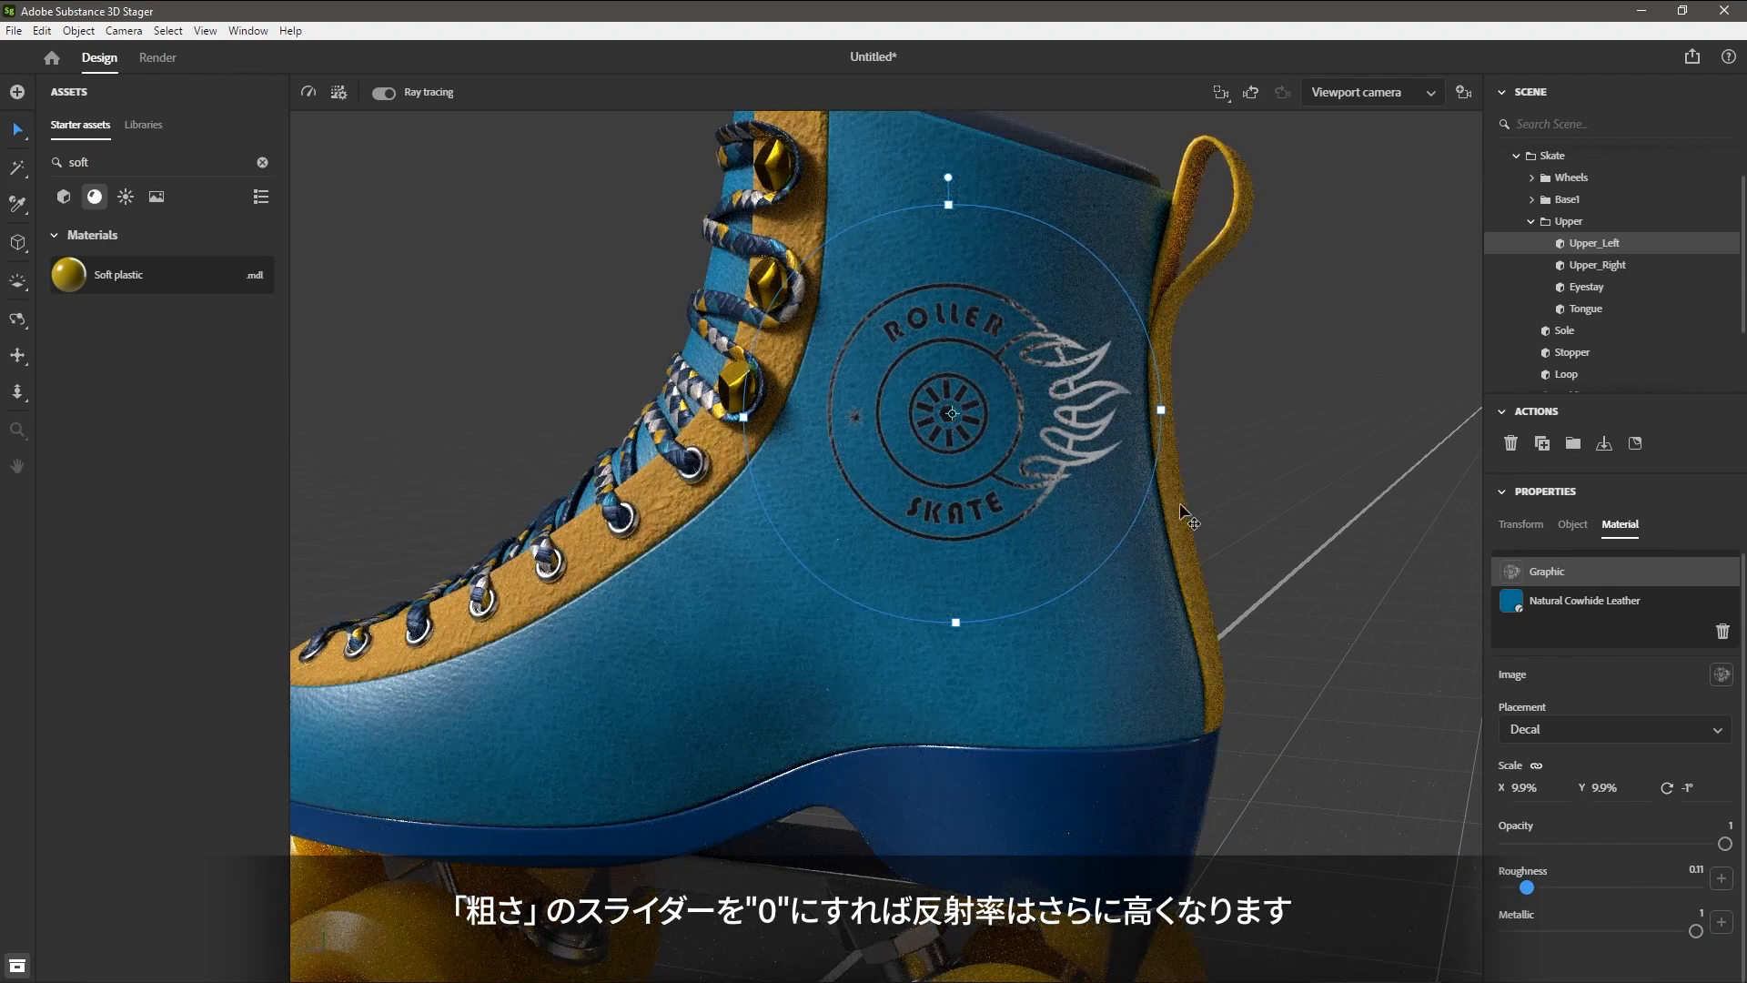
mouse_move(1077, 641)
right_mouse_down()
mouse_move(1195, 667)
mouse_move(1085, 661)
mouse_move(1025, 630)
mouse_move(1060, 634)
mouse_move(970, 640)
right_mouse_up()
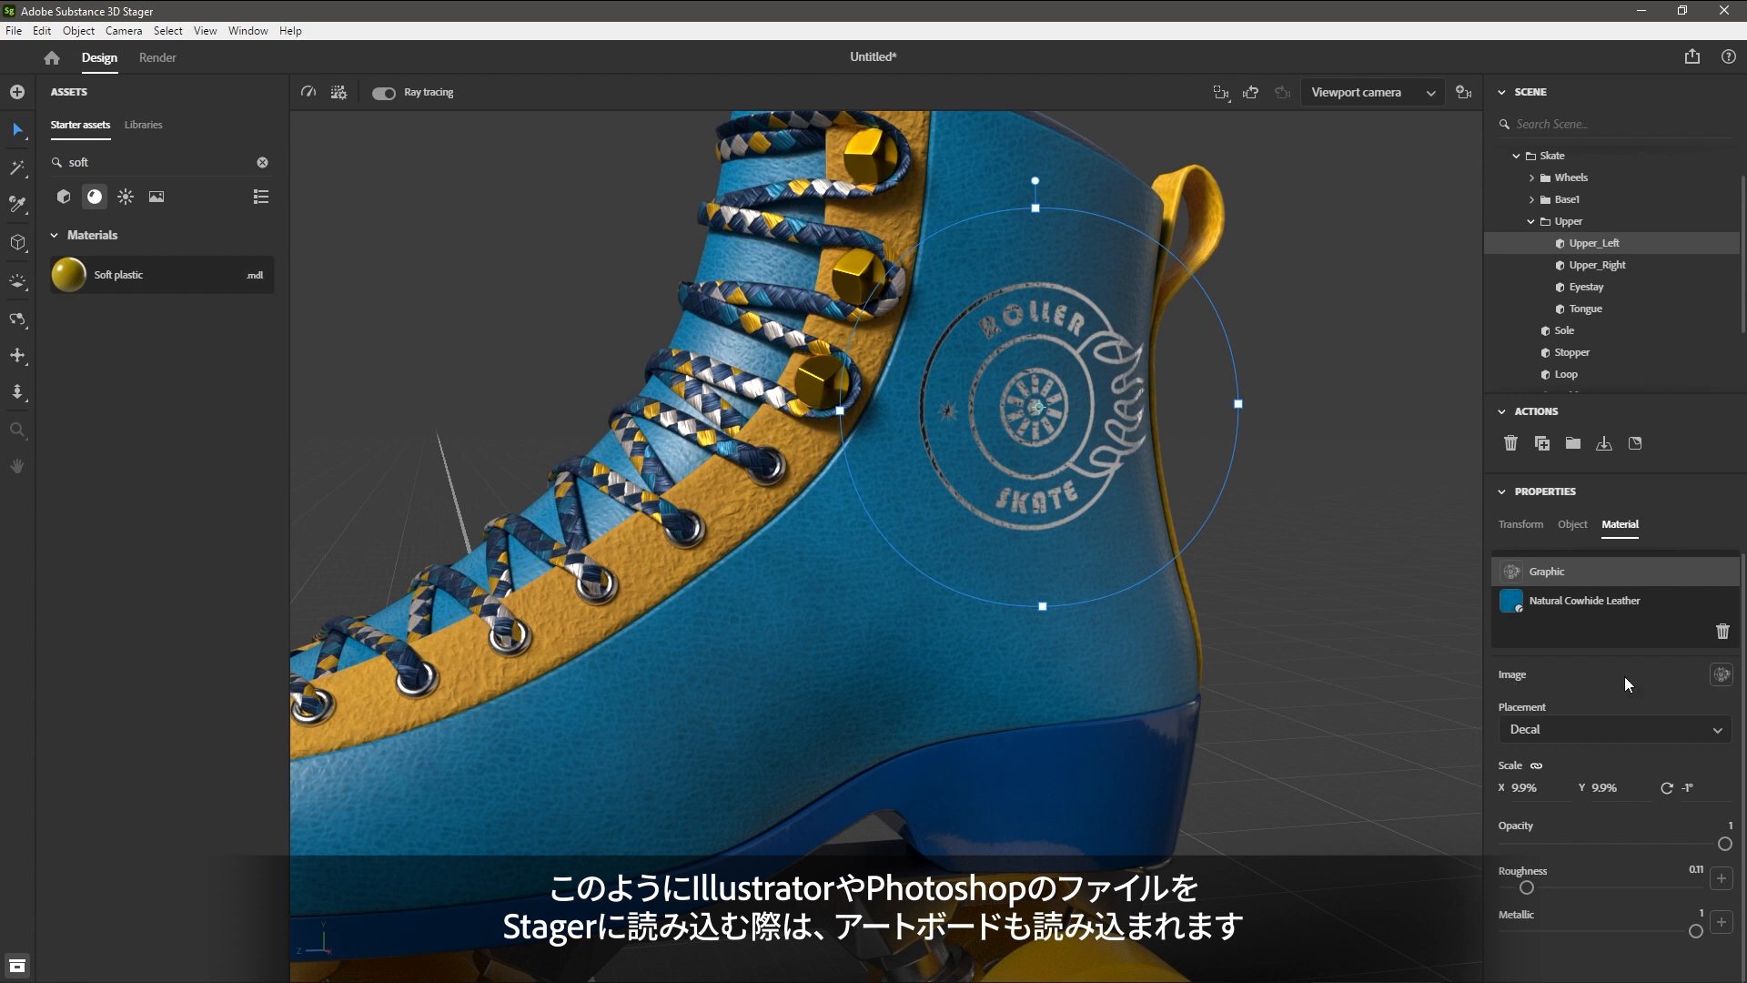
Try Artboard 3 as the side logo's image, return it to Artboard 1 and deselect the decal.
left_click(1720, 678)
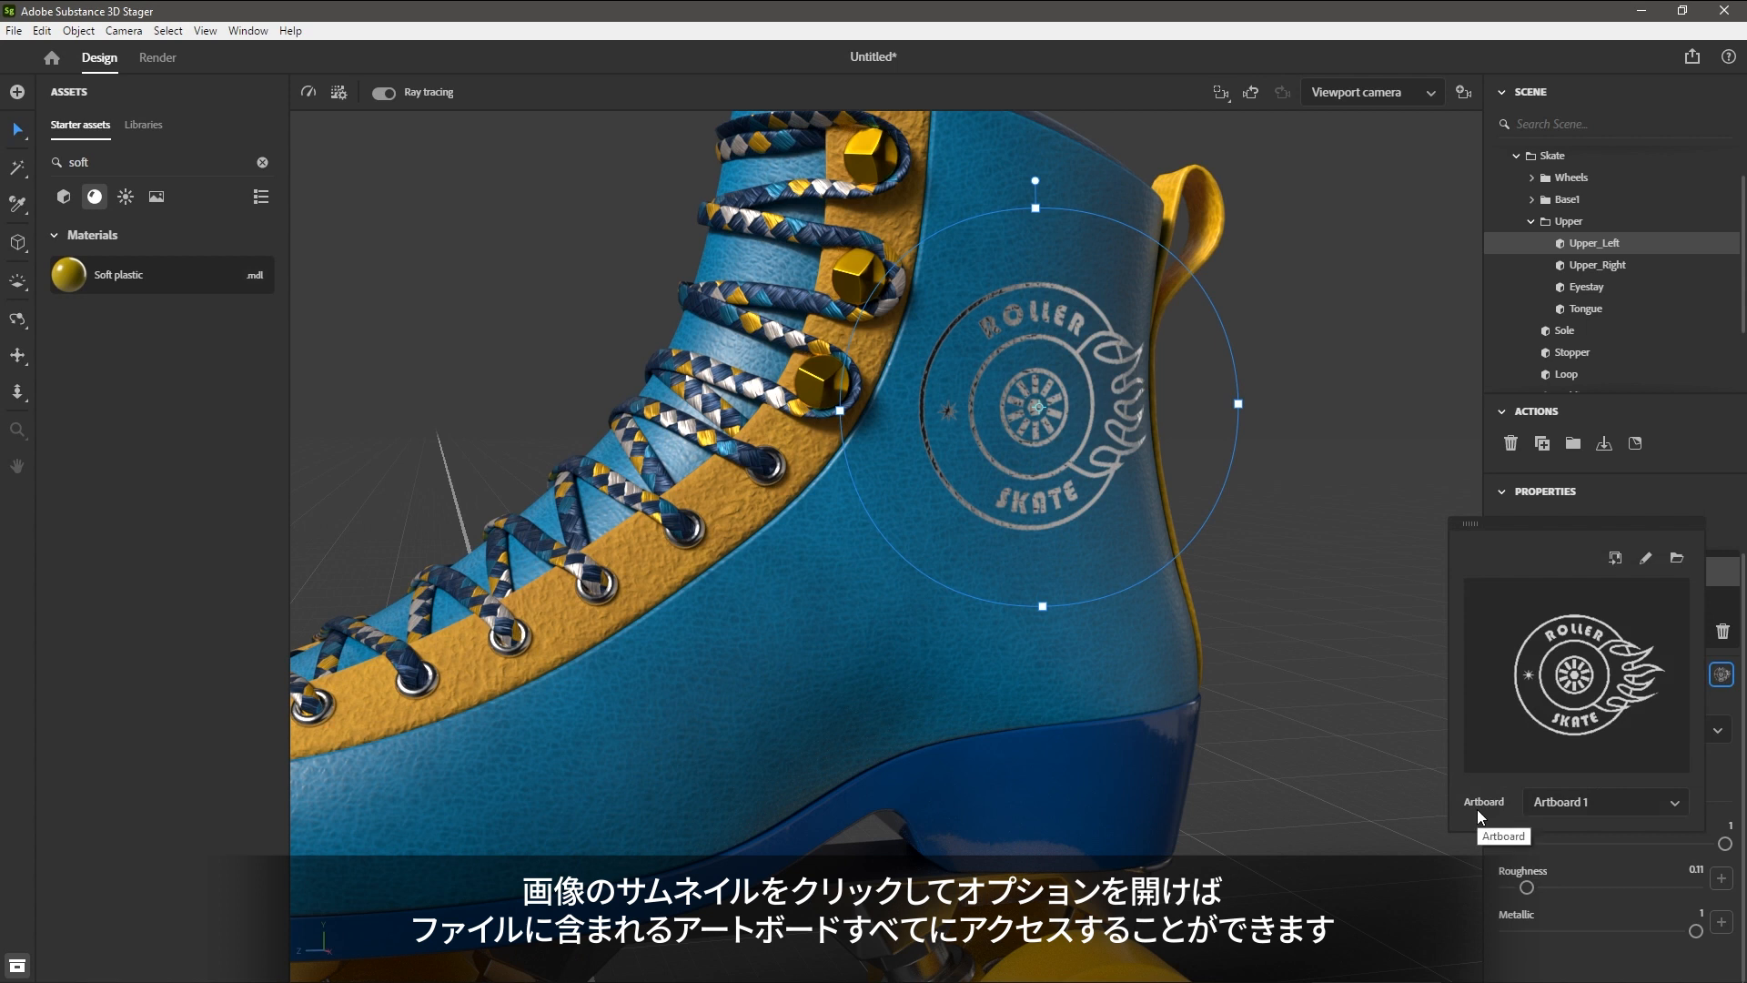
left_click(1627, 804)
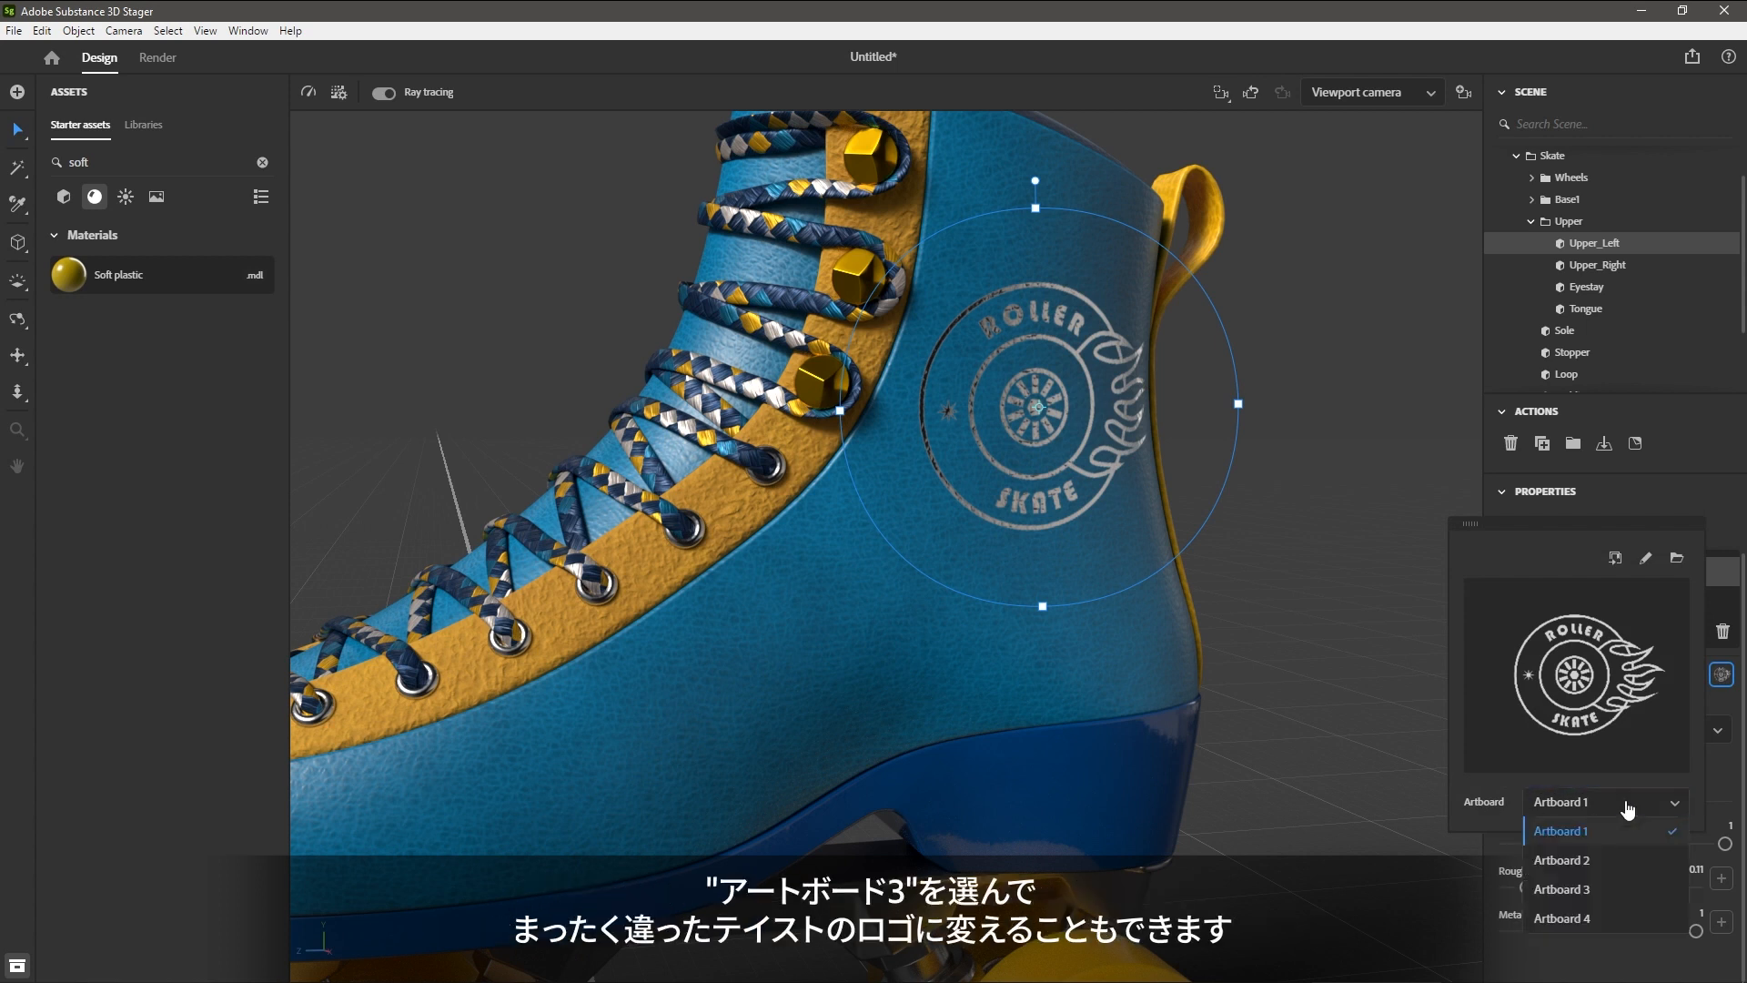
left_click(1594, 888)
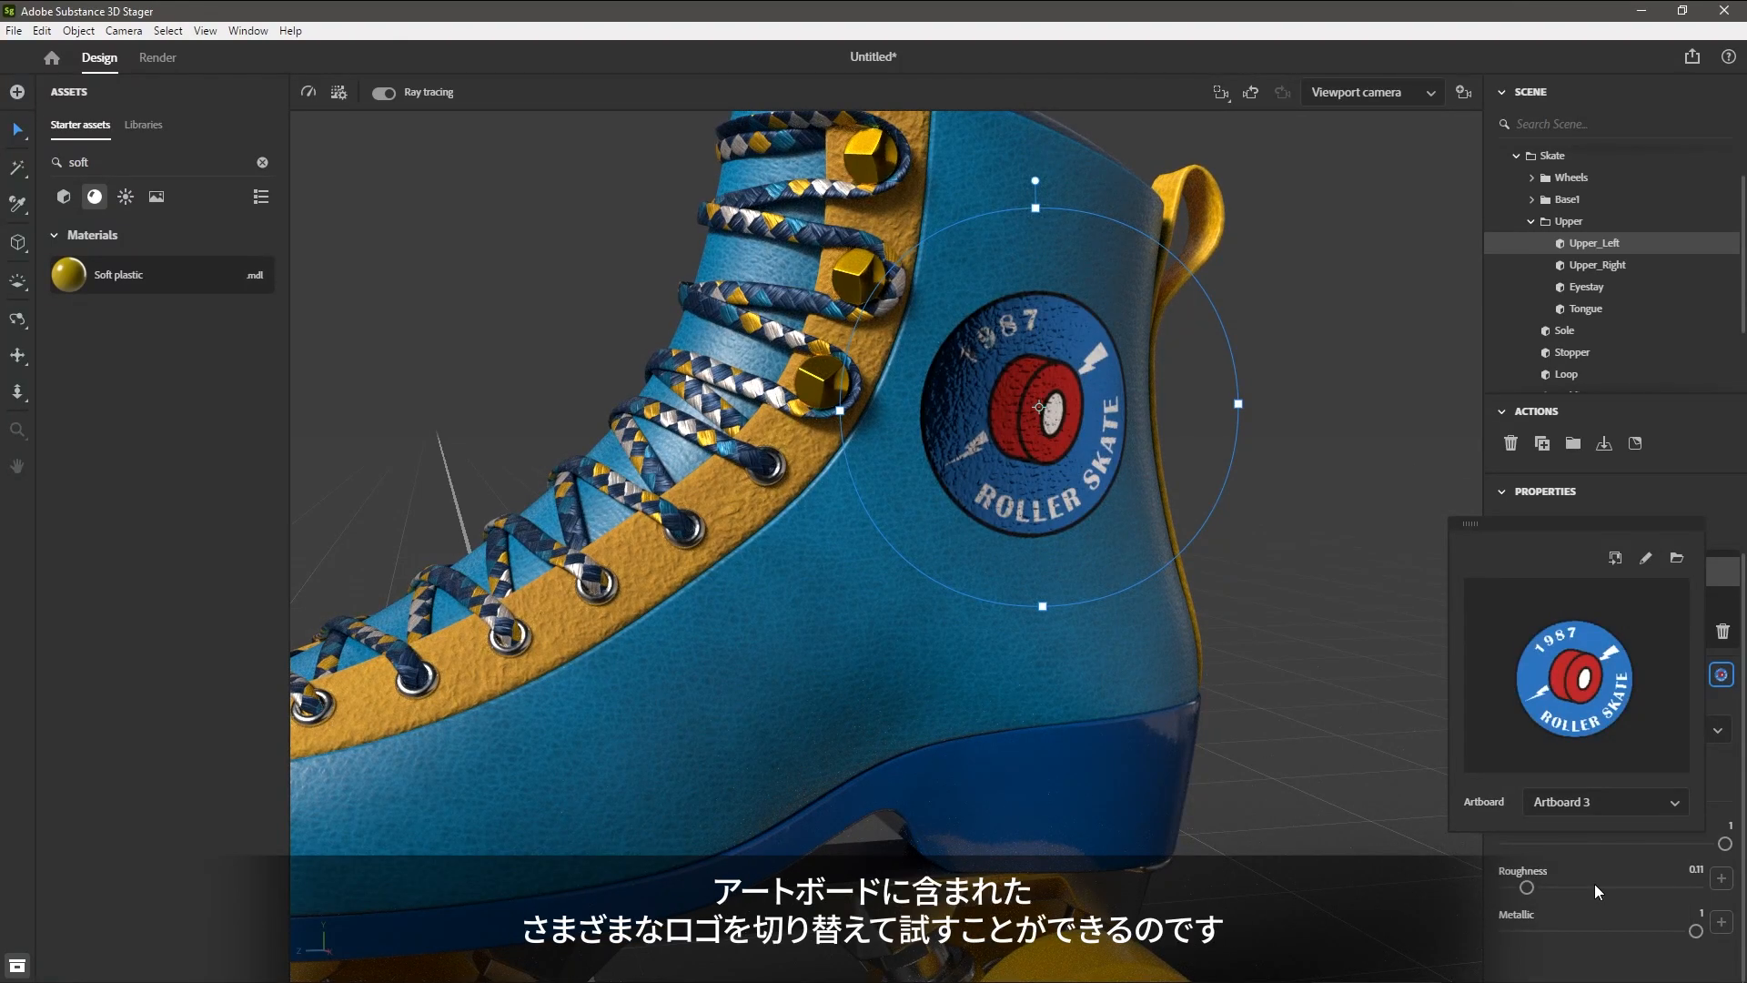
left_click(1582, 806)
left_click(1569, 834)
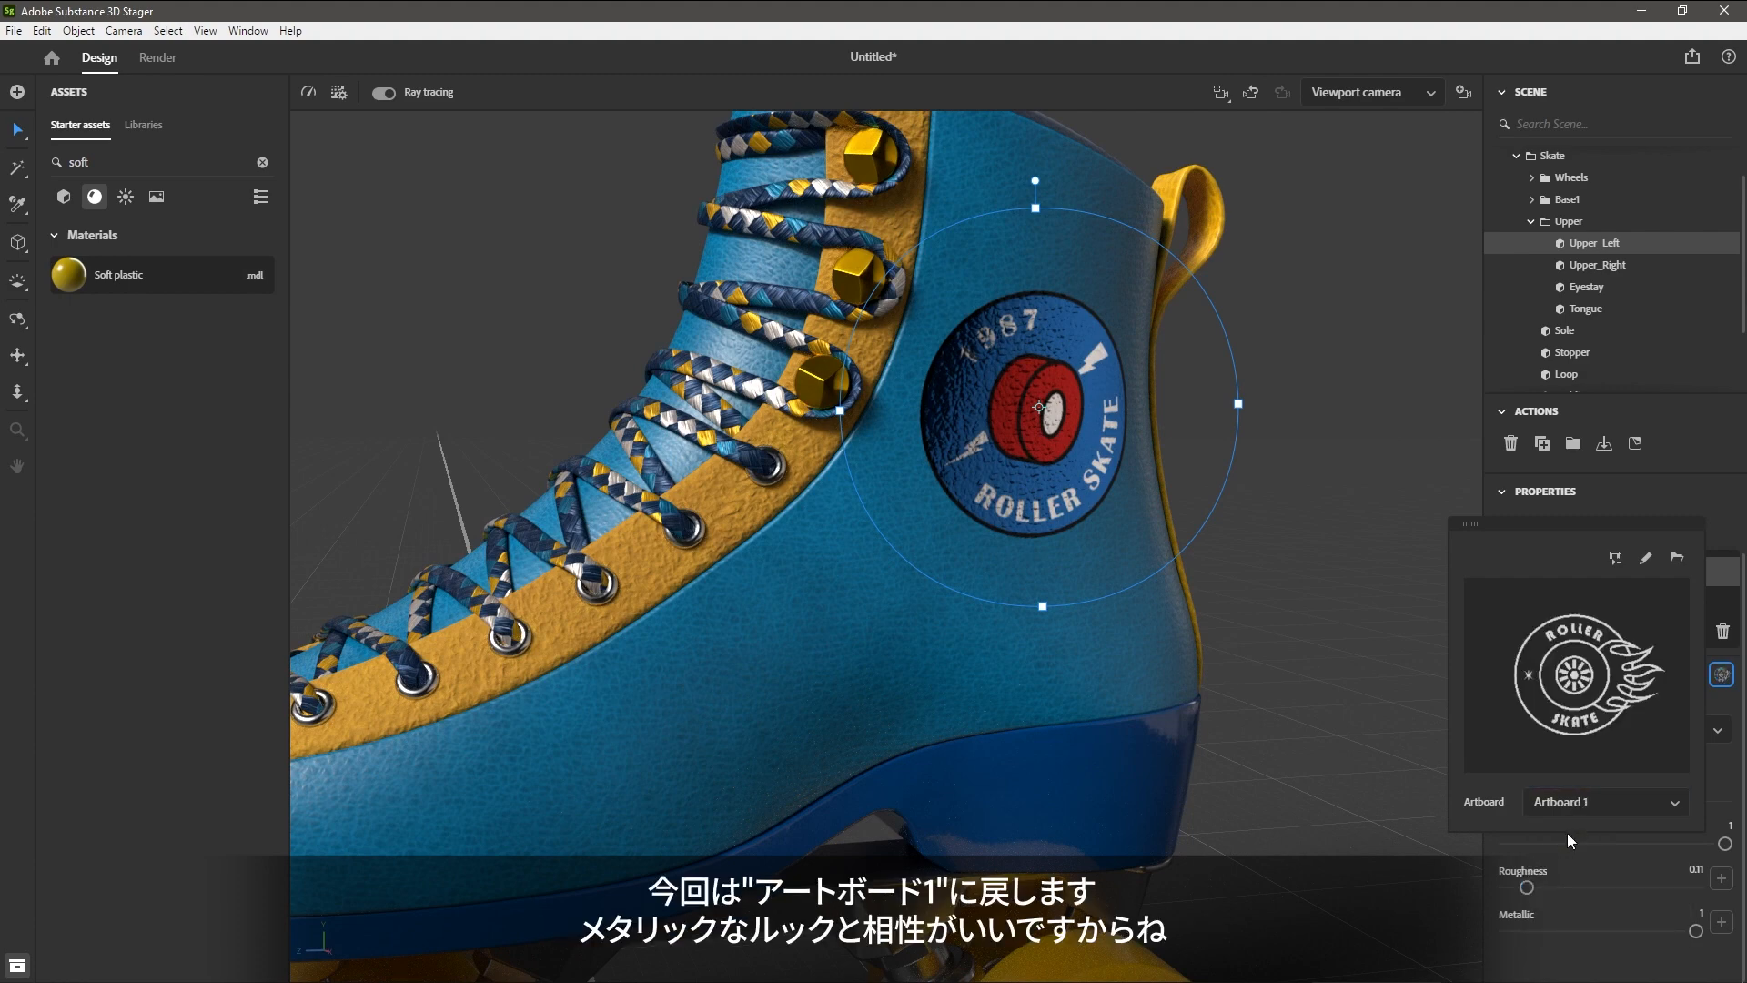
left_click(1330, 493)
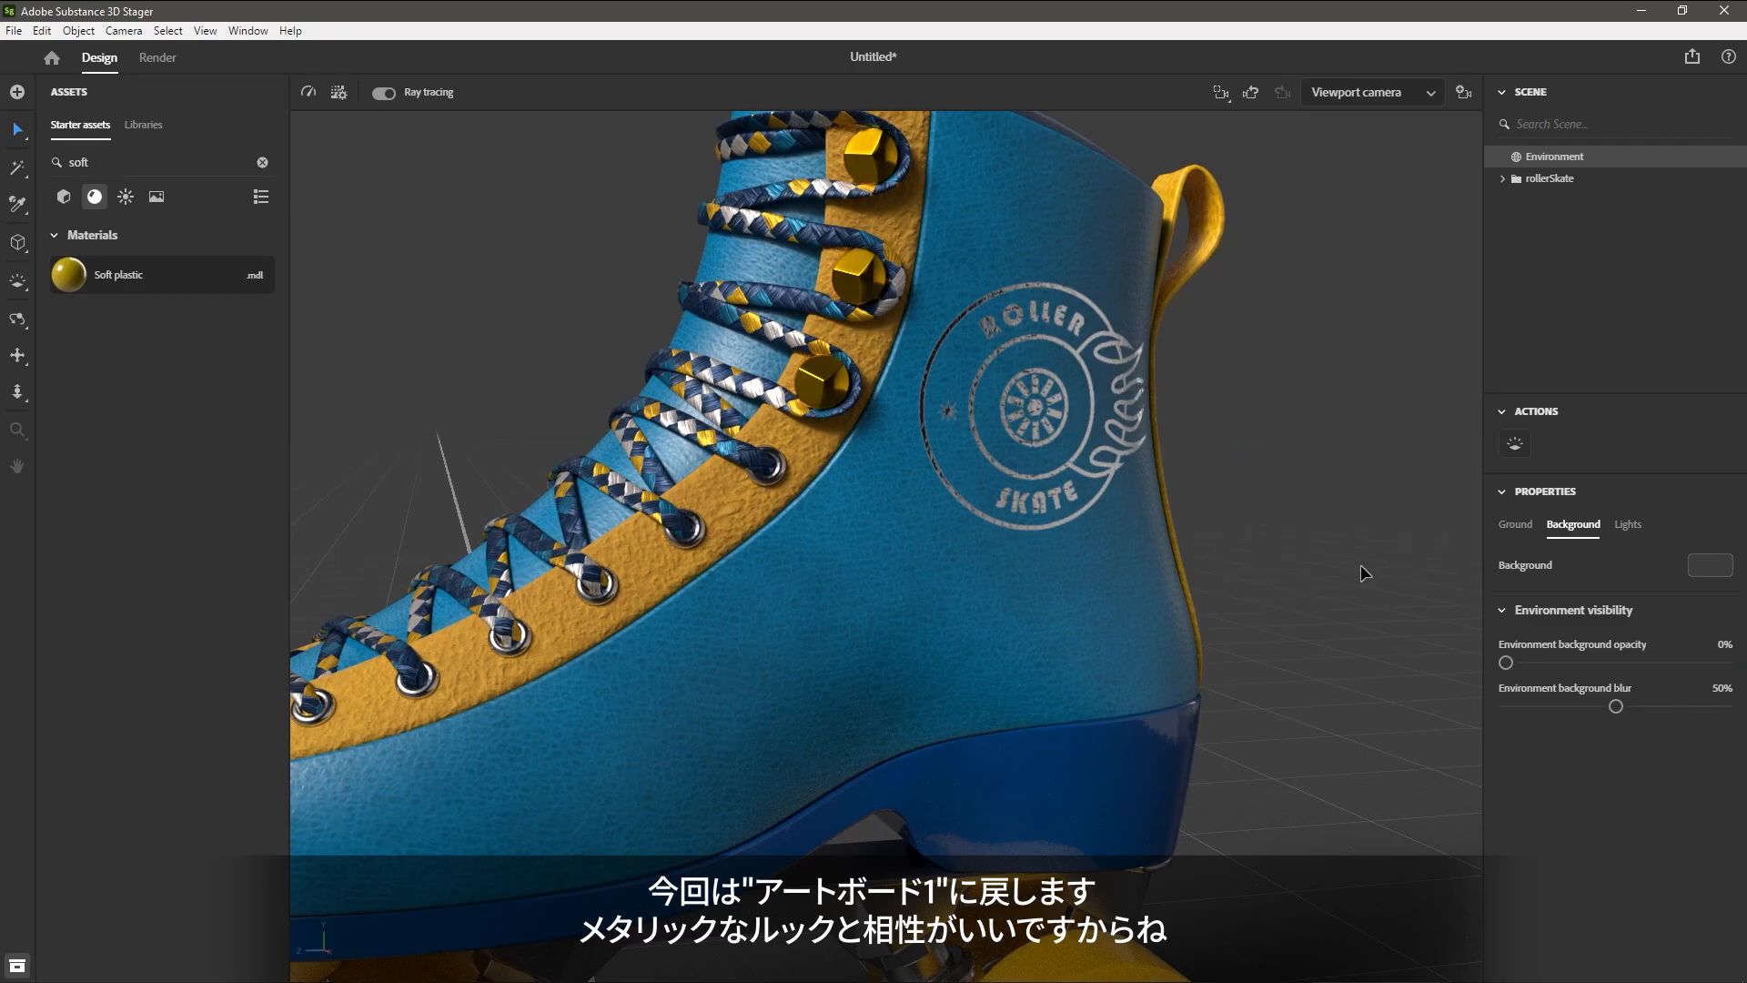
Bring the front of the skate into view and place the Roller Skate logo image as a decal on the tongue.
left_click_drag(1328, 544, 1334, 550, "alt")
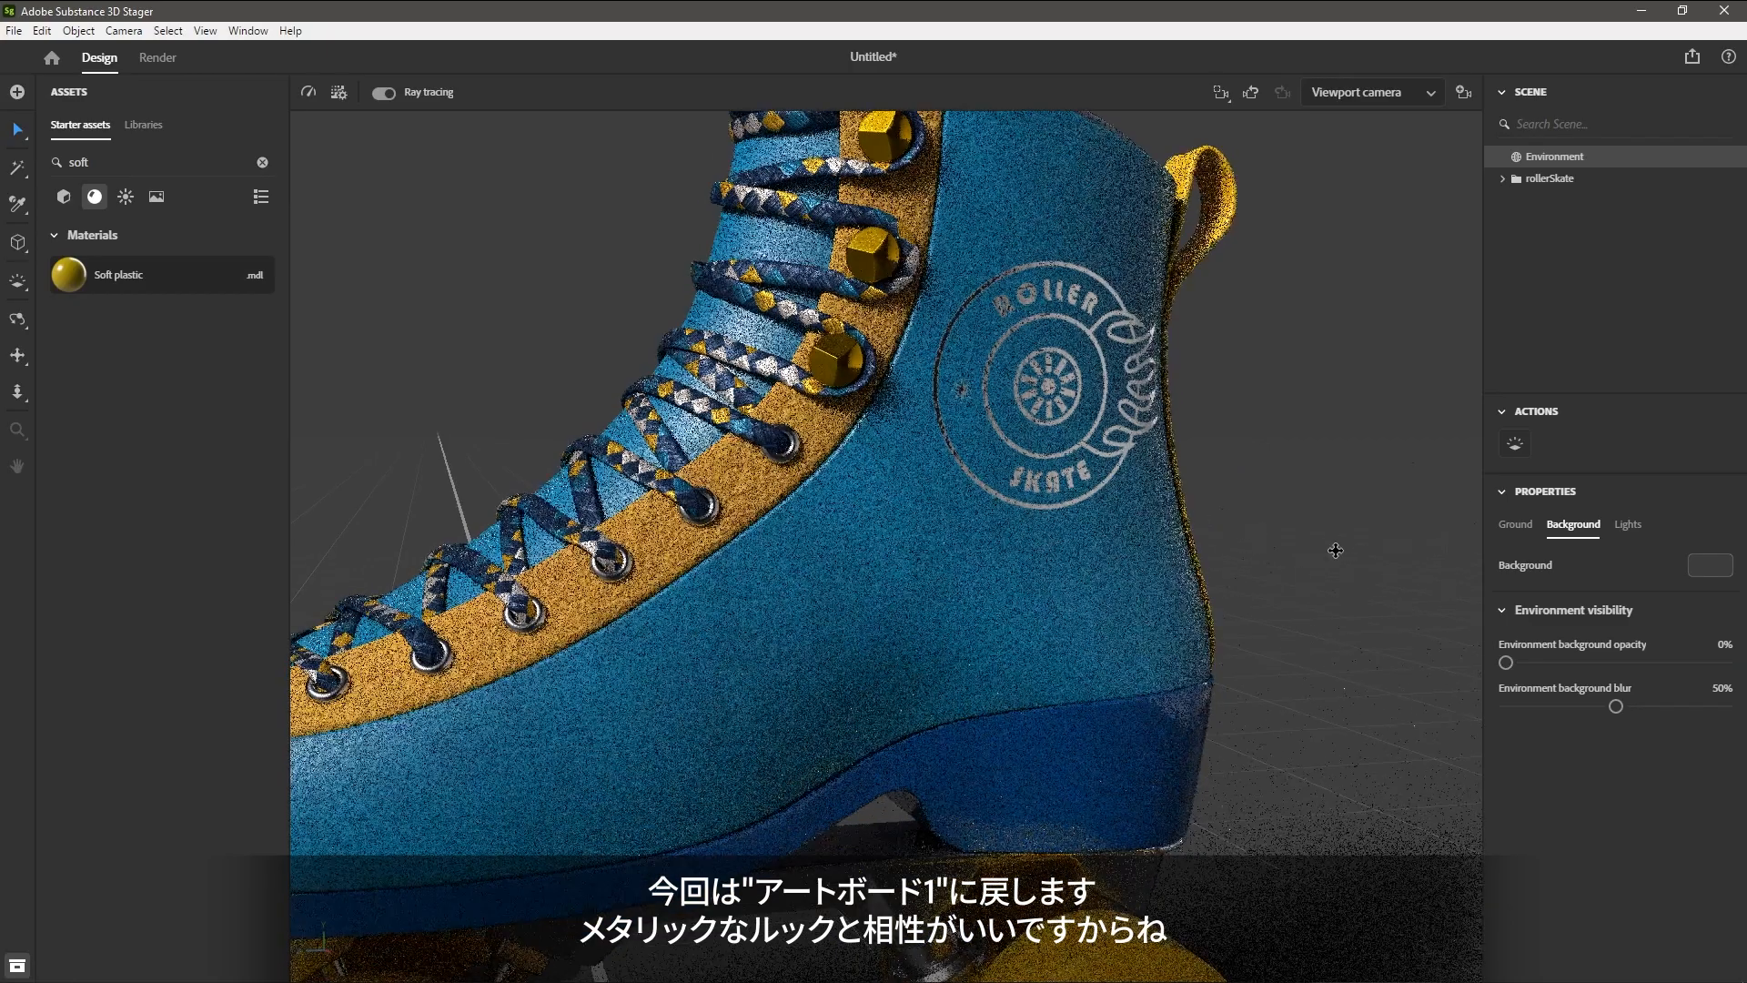
right_click_drag(1334, 550, 1206, 591, "alt")
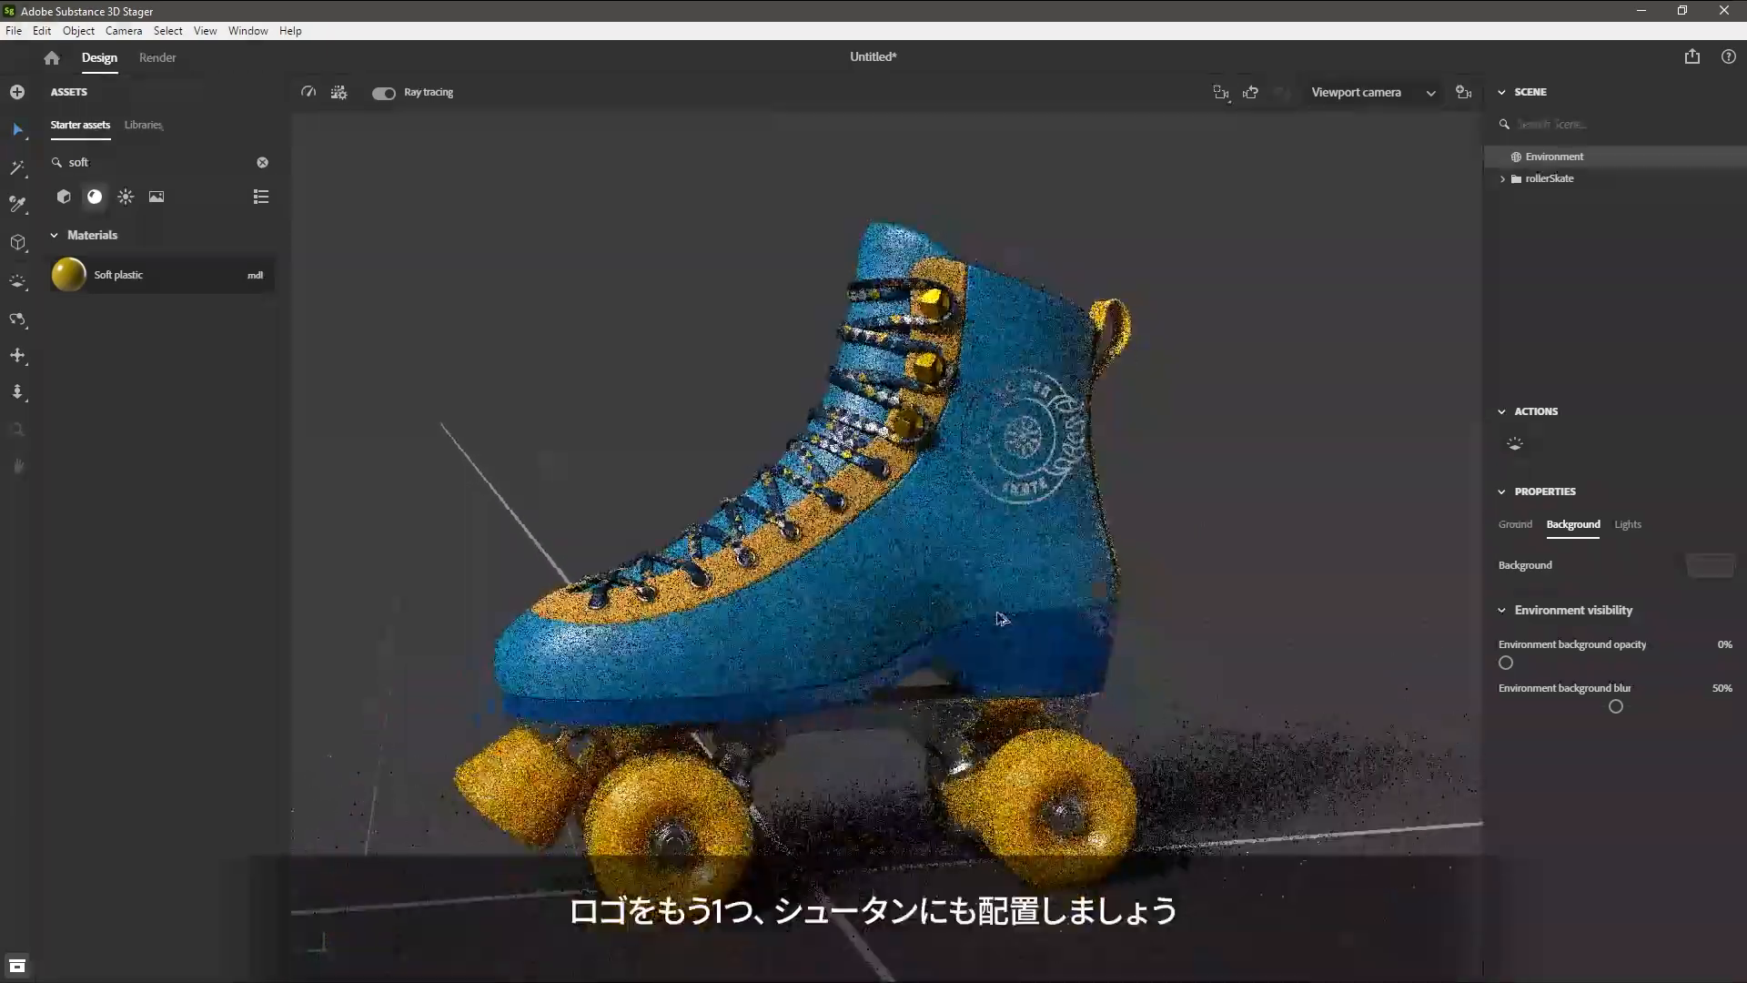
left_click_drag(1206, 592, 1174, 636, "alt")
middle_click_drag(1174, 636, 1198, 644, "alt")
left_click_drag(1197, 643, 1357, 628, "alt")
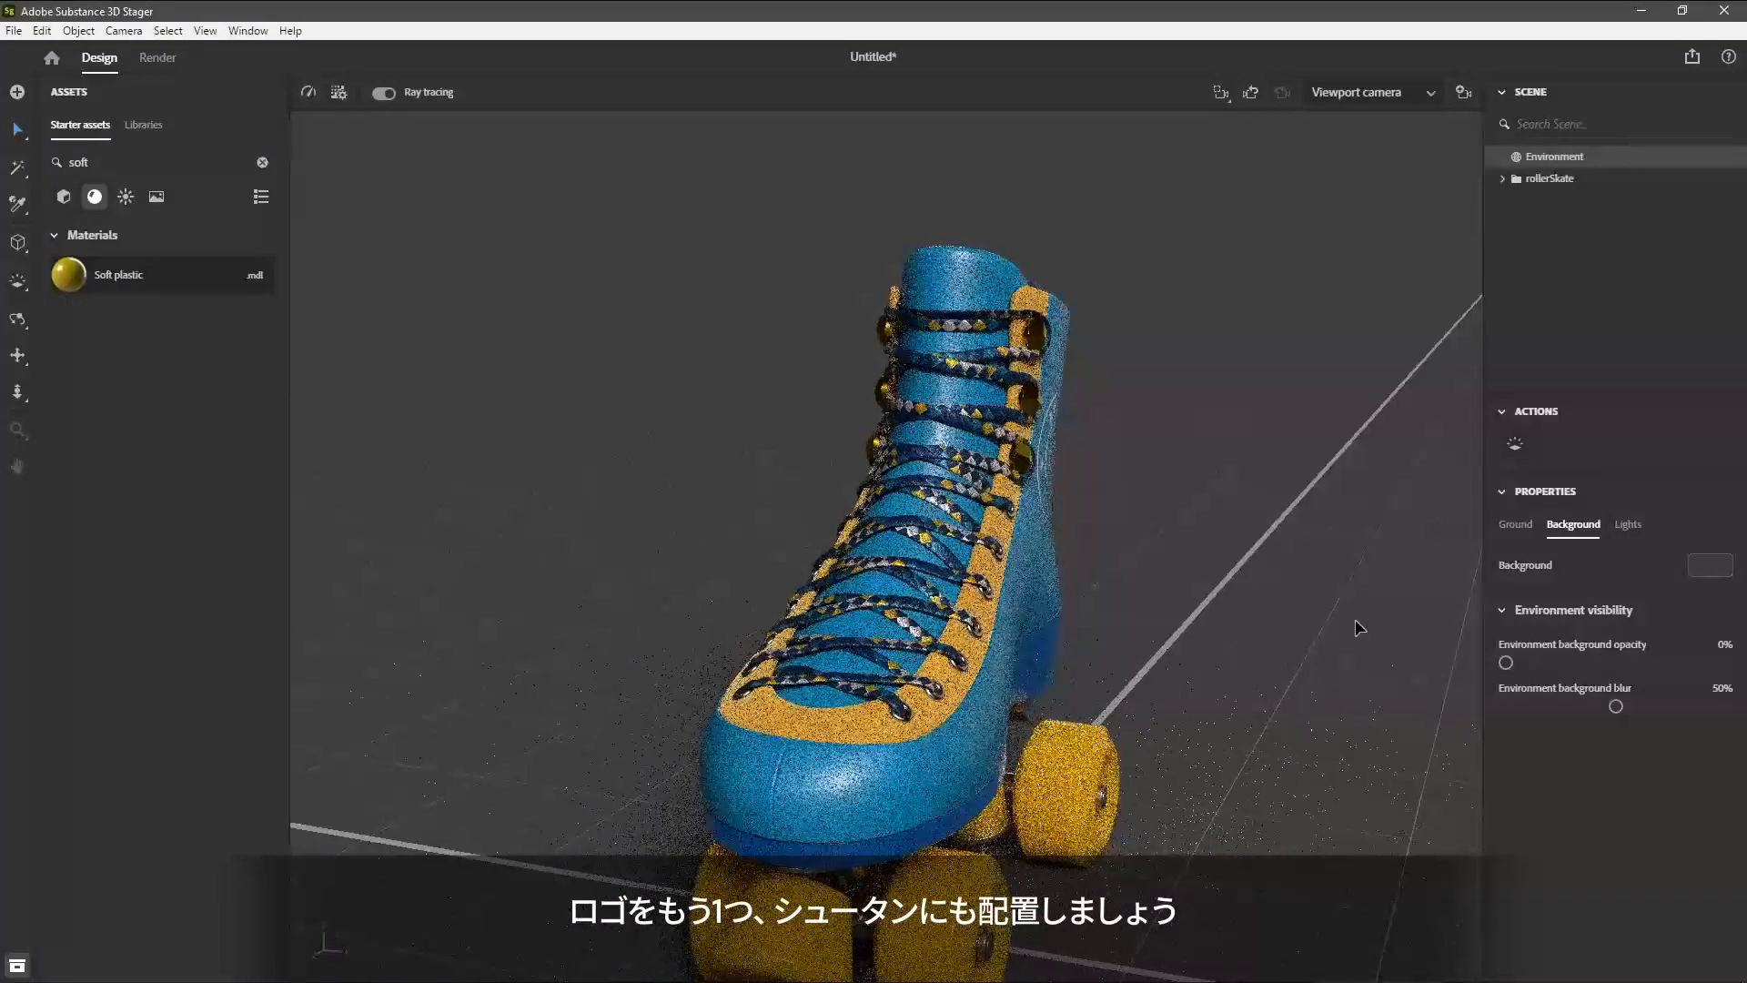
left_click_drag(1746, 327, 947, 310)
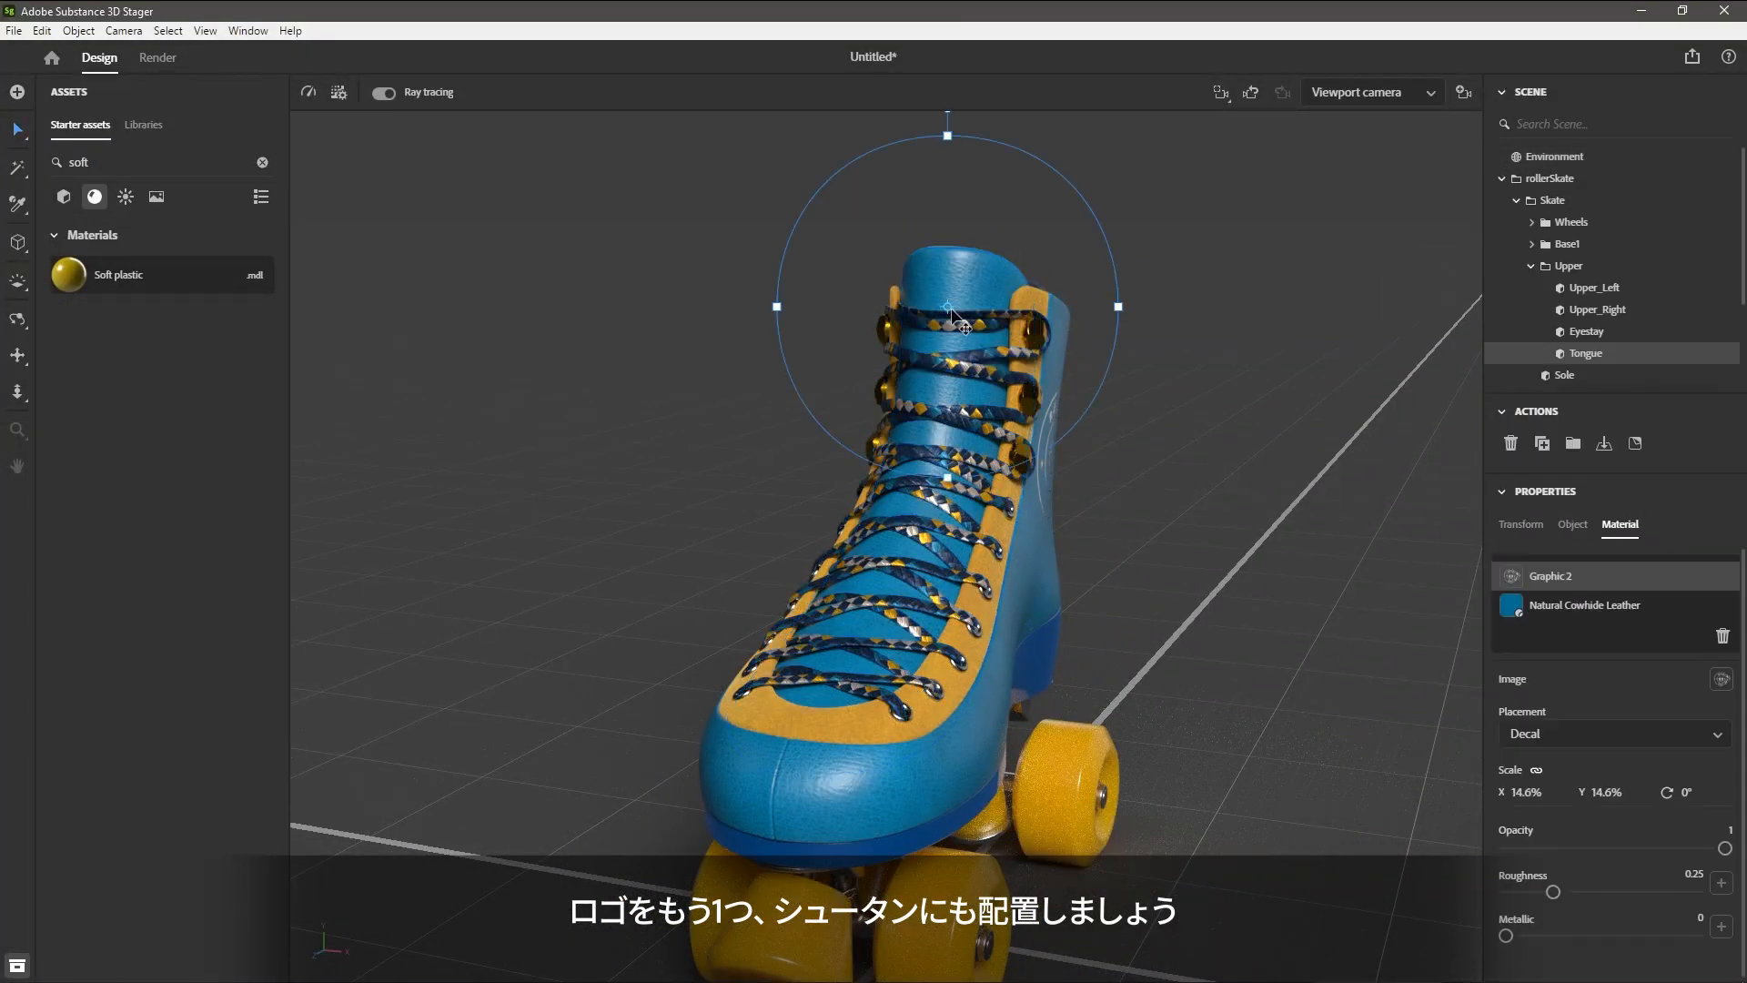
Turn off ray tracing and shrink the tongue's logo decal to about 5.3% scale so it fits above the laces.
left_click(383, 92)
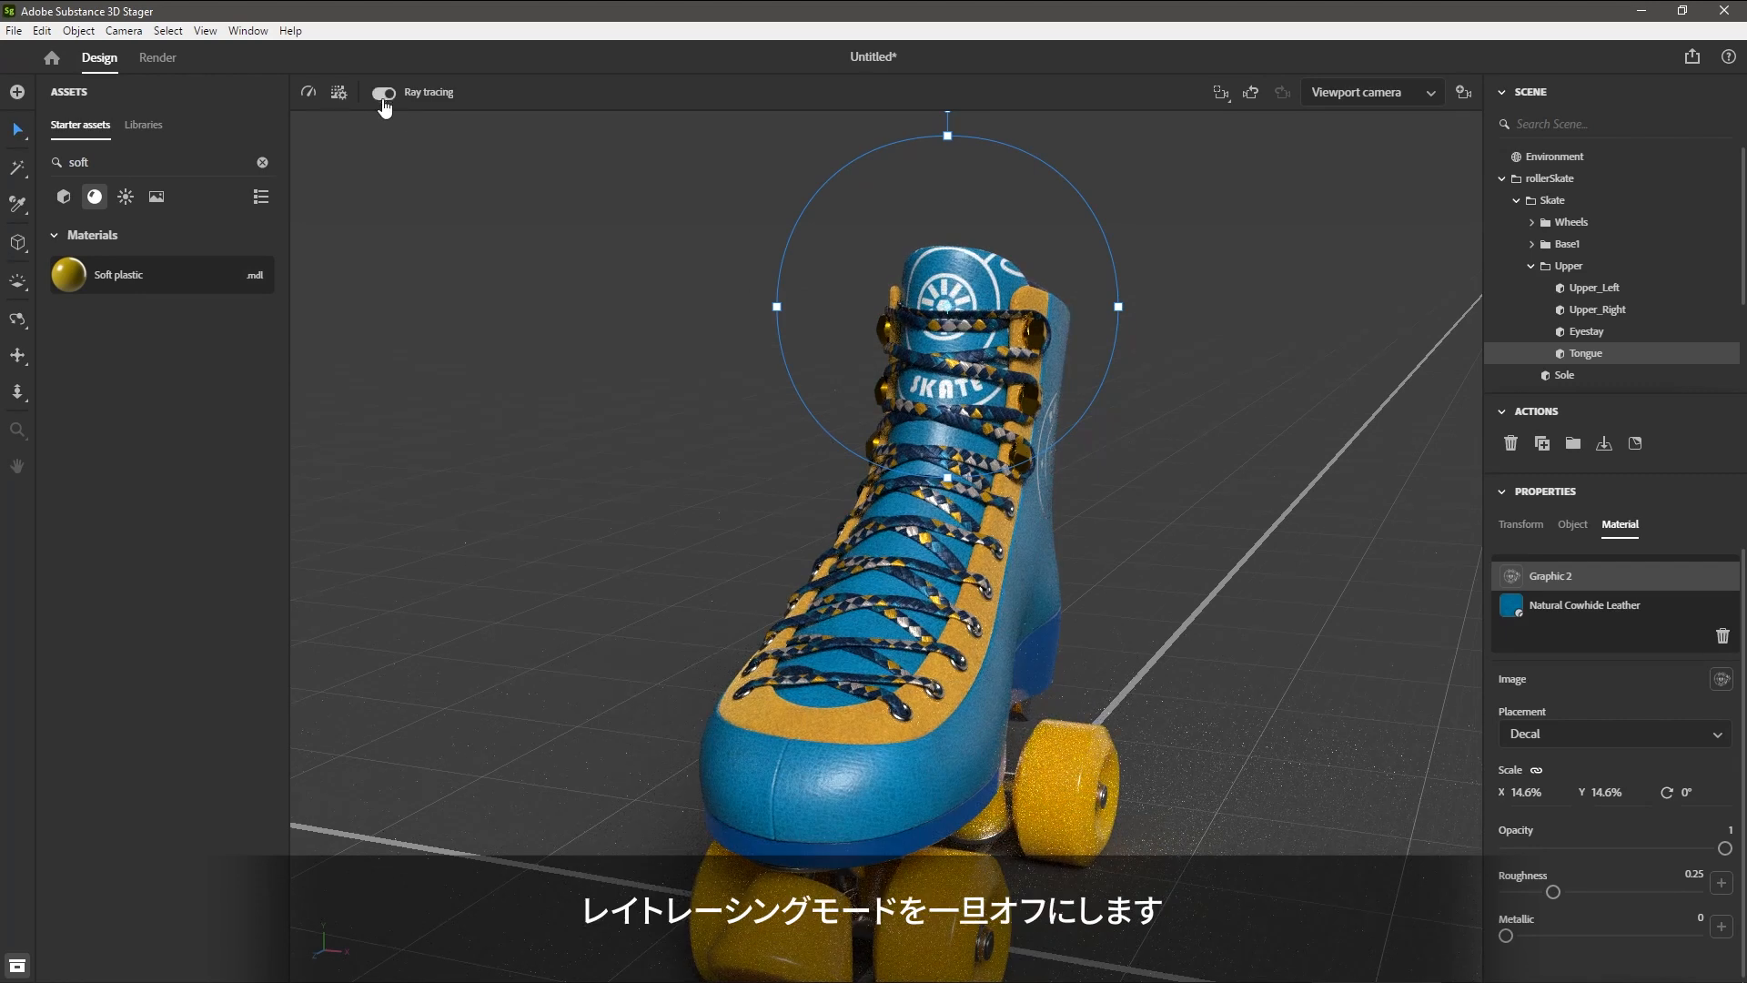
scroll(969, 417, "up", 5)
right_click_drag(968, 417, 1080, 446)
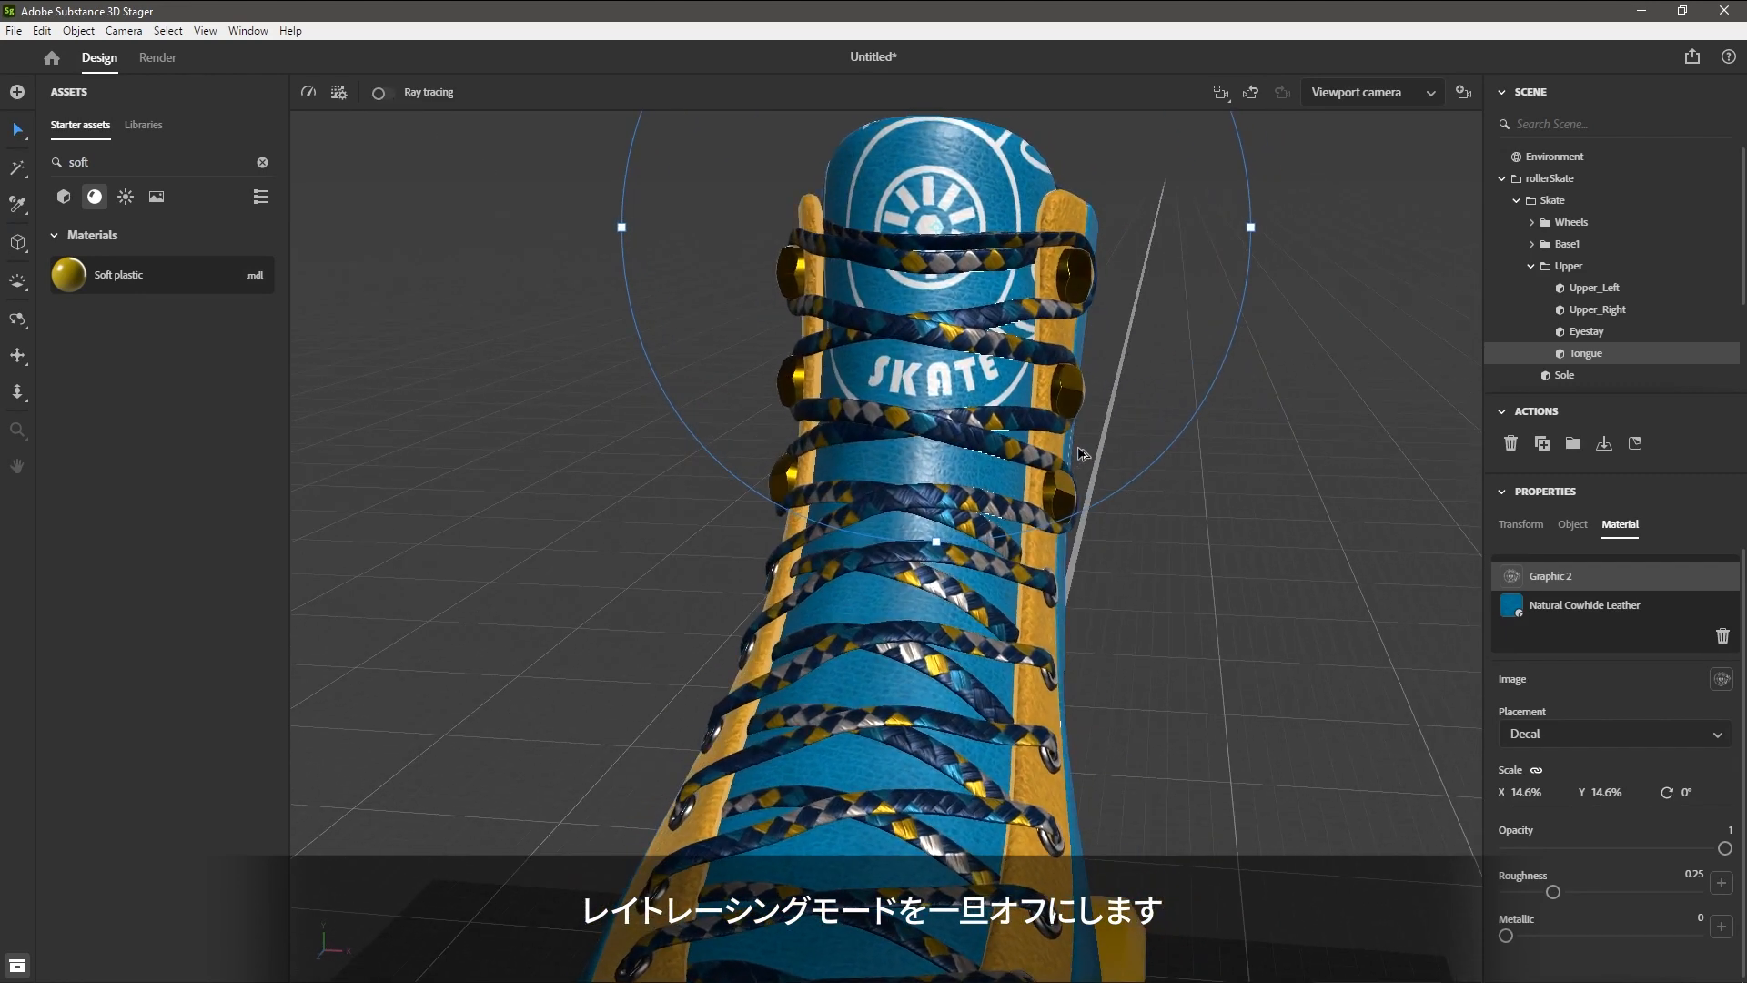
middle_click_drag(1080, 445, 1092, 587)
left_click_drag(1250, 372, 986, 347)
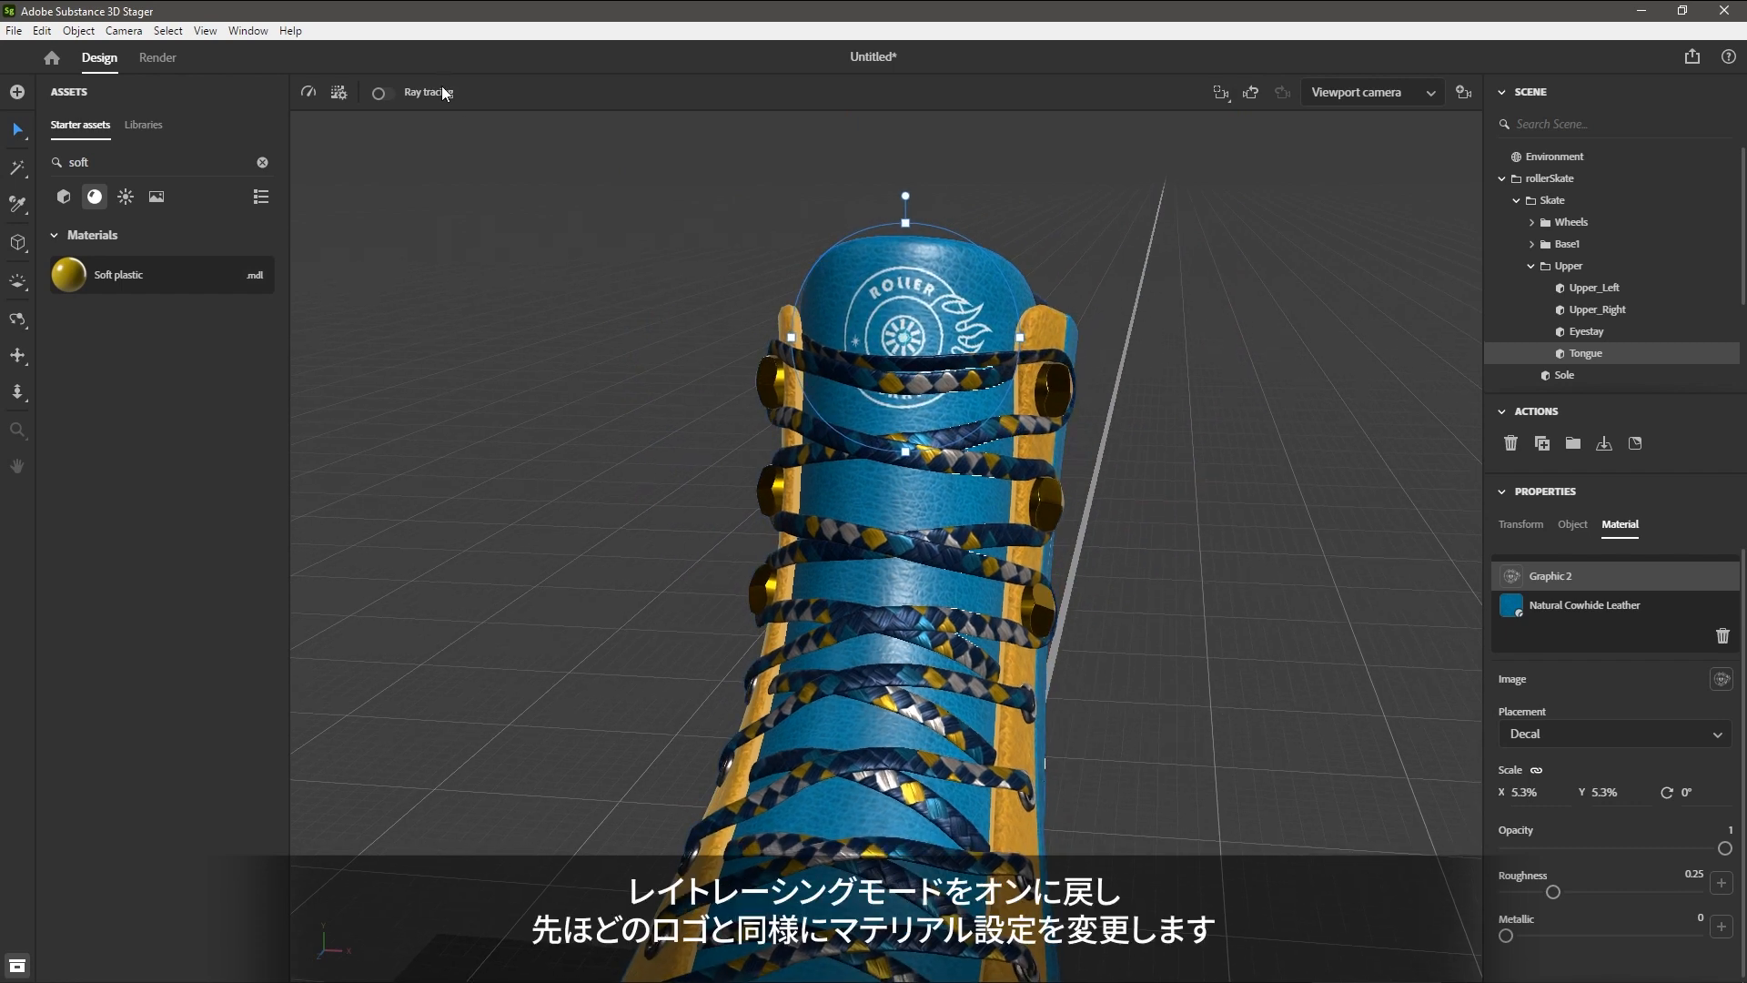
Turn ray tracing back on and set the tongue decal to Metallic 1 and Roughness 0.09.
left_click(383, 93)
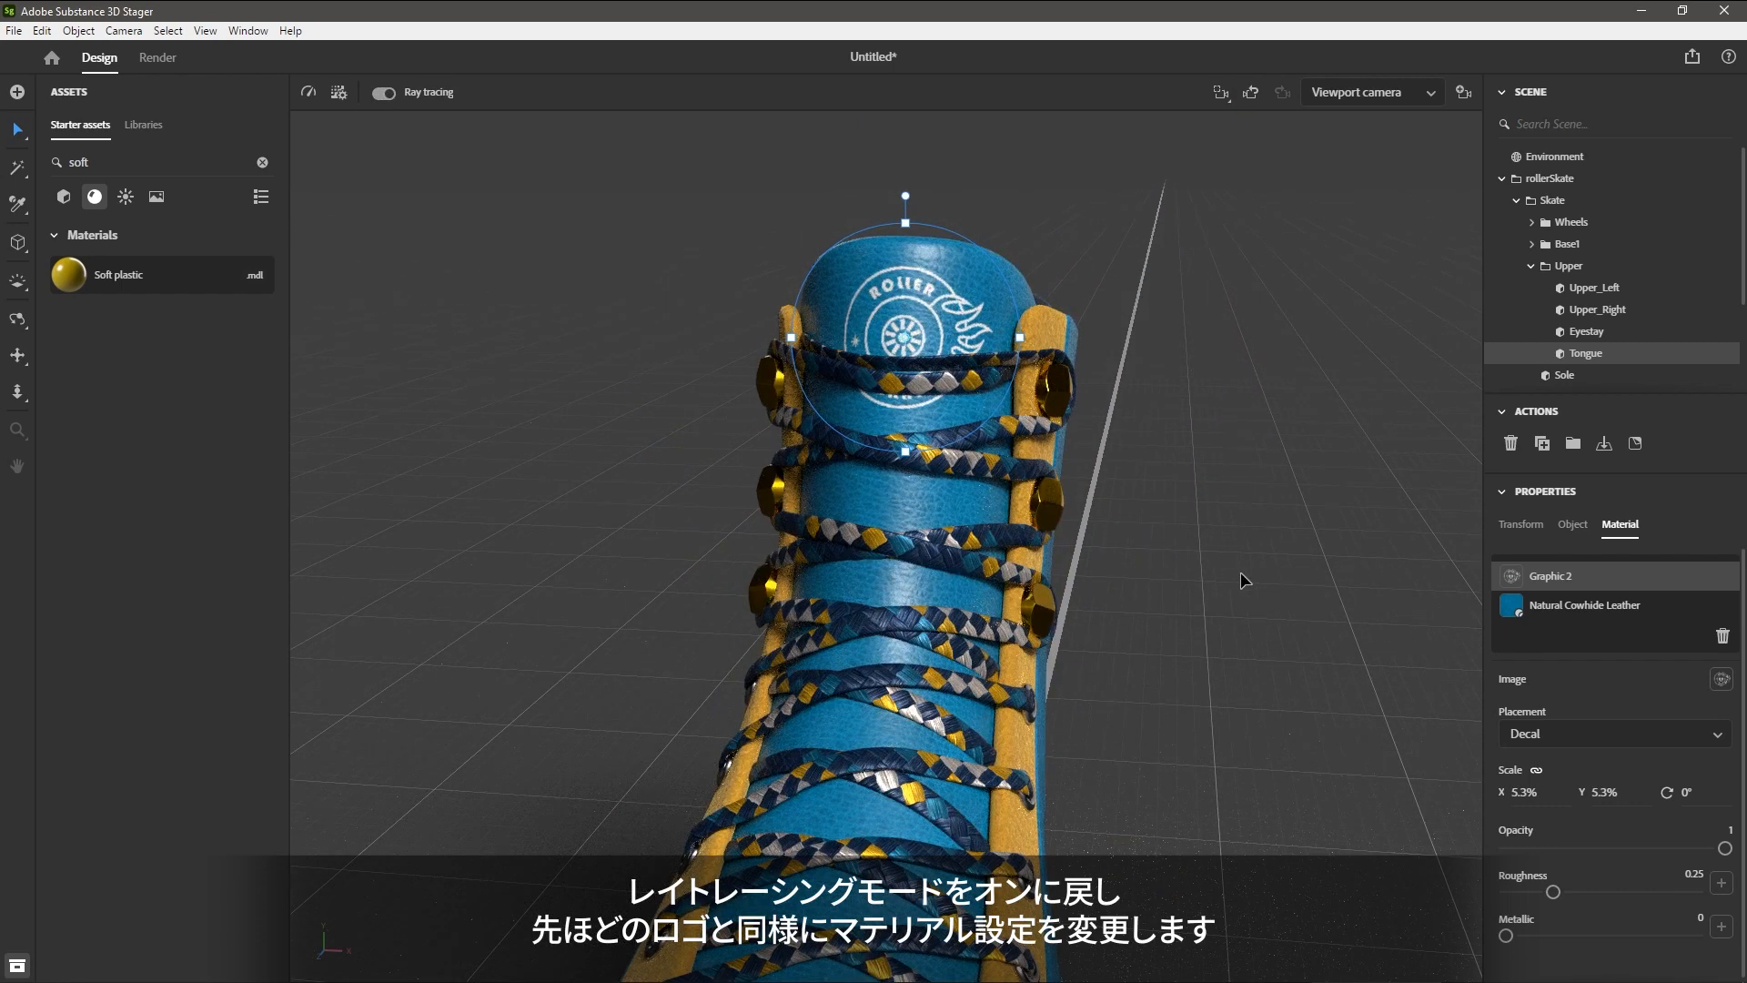
left_click_drag(1506, 936, 1696, 936)
left_click_drag(1553, 891, 1522, 892)
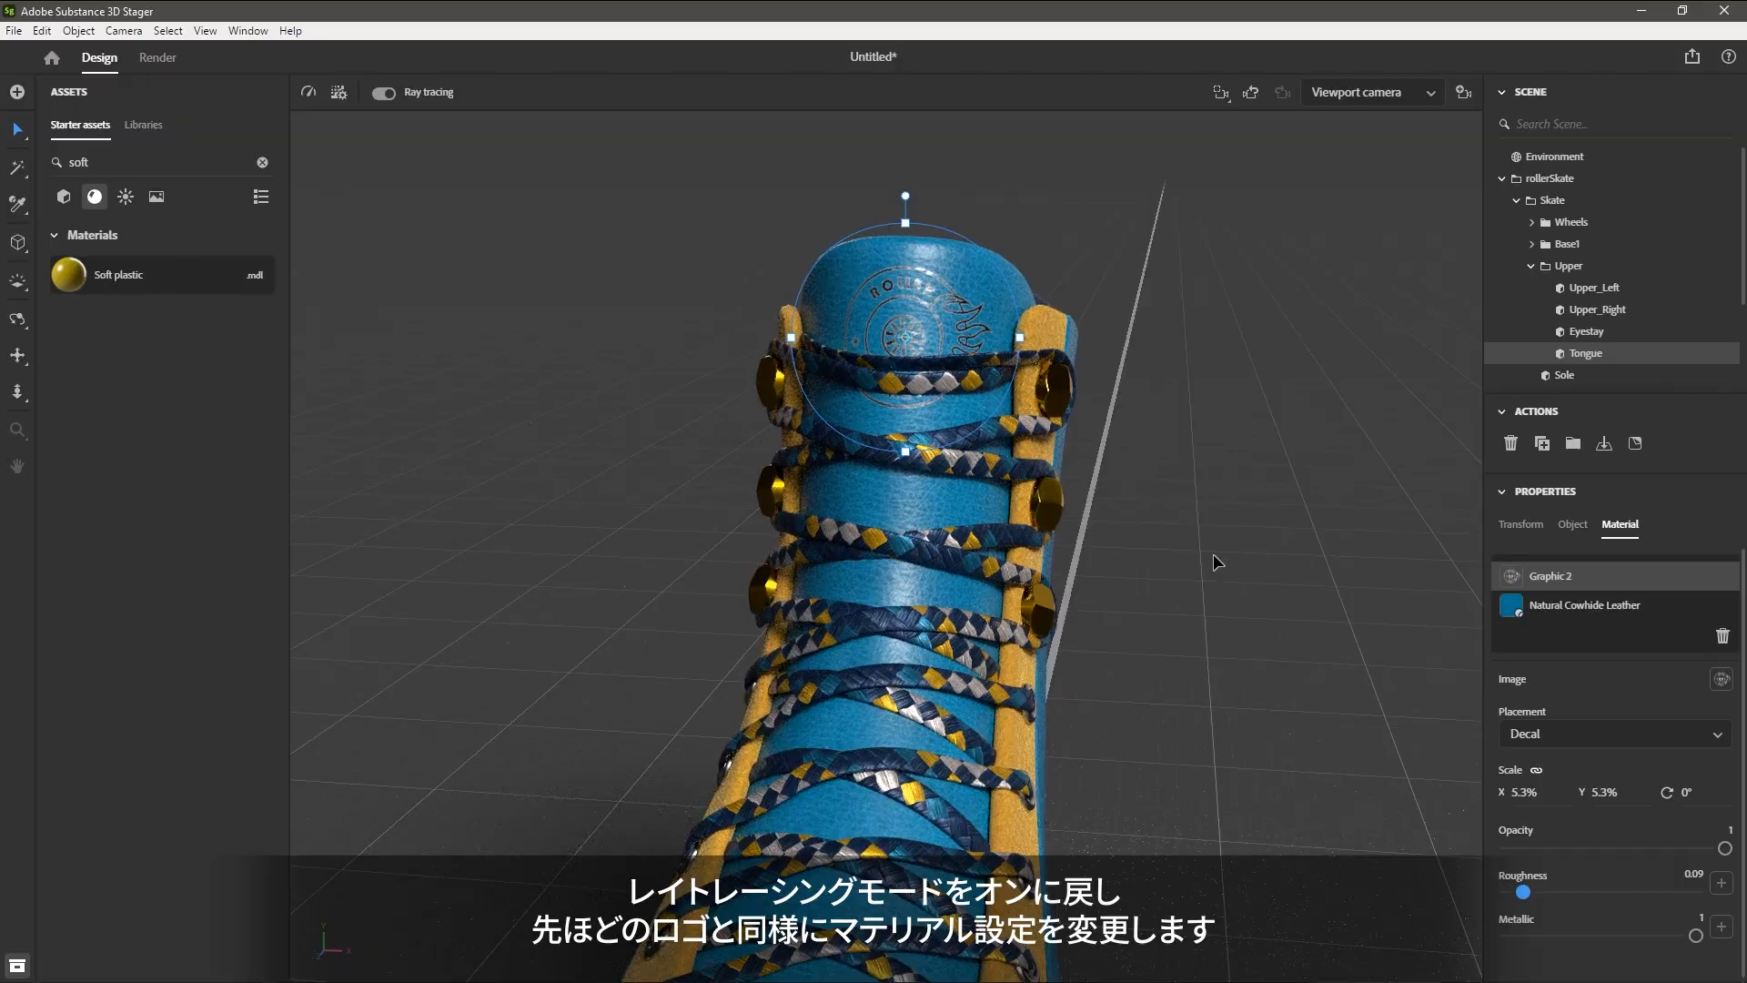
Frame the whole skate from the front side and add the starter image Exterior table 03 as the background.
scroll(1173, 528, "down", 5)
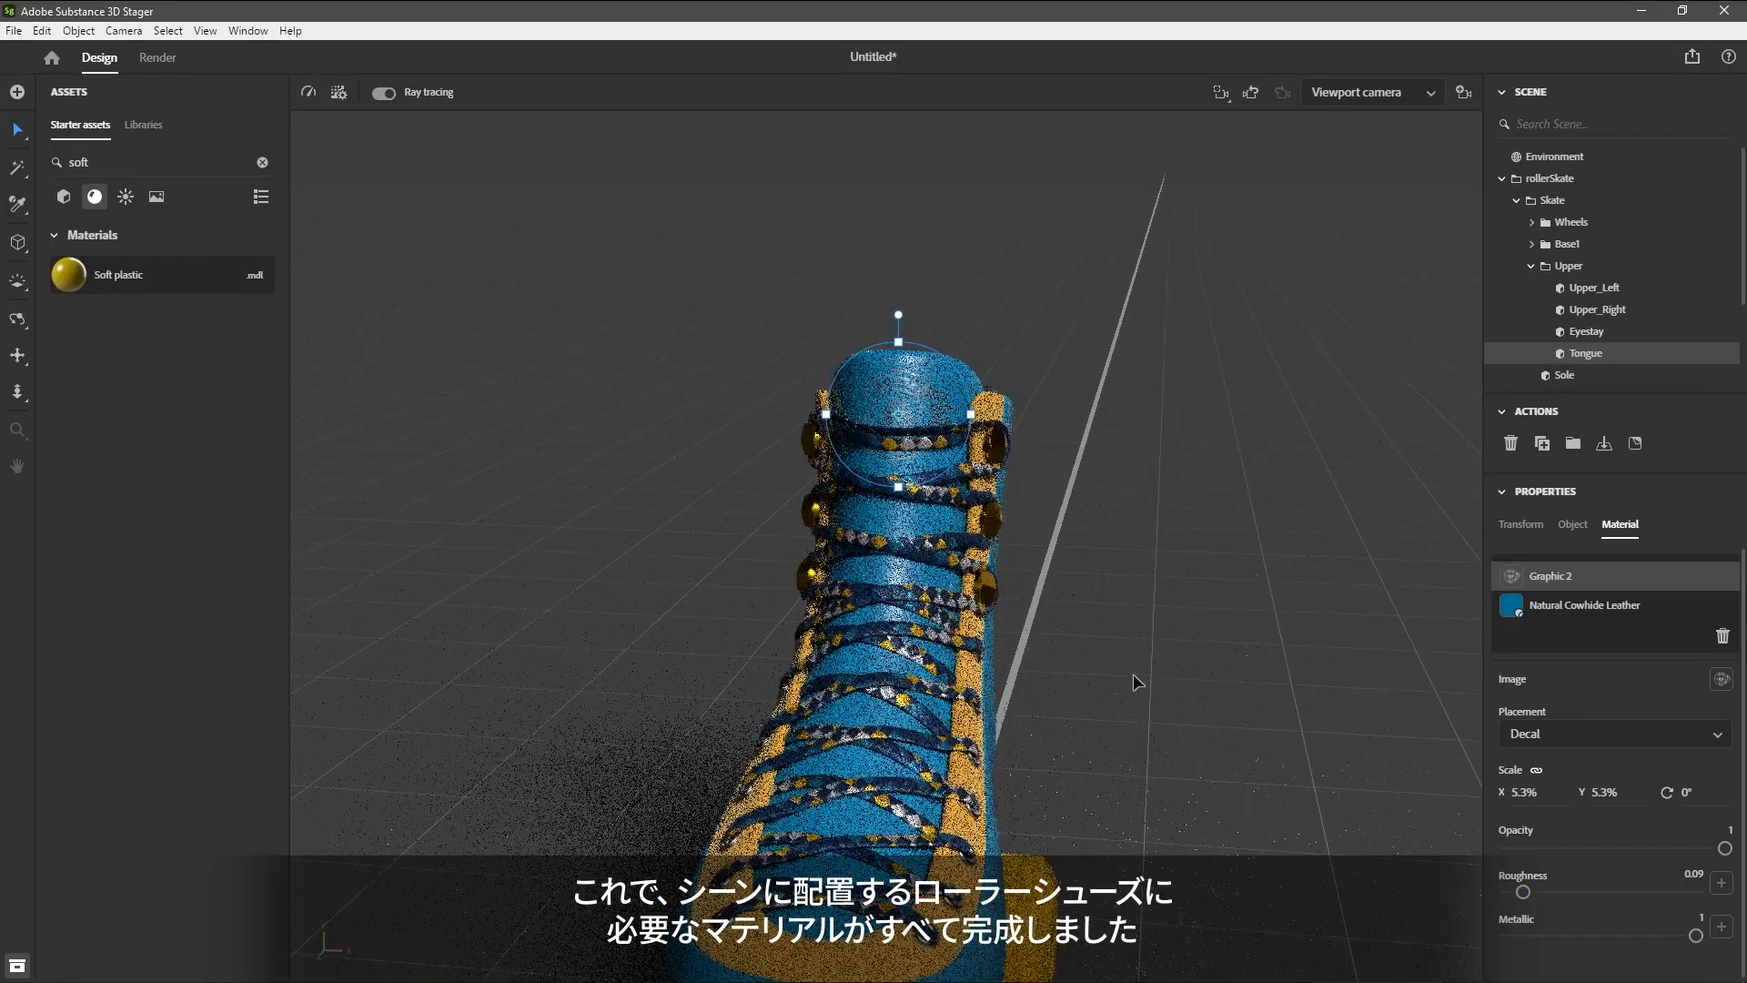
left_click_drag(1173, 528, 1029, 564, "alt")
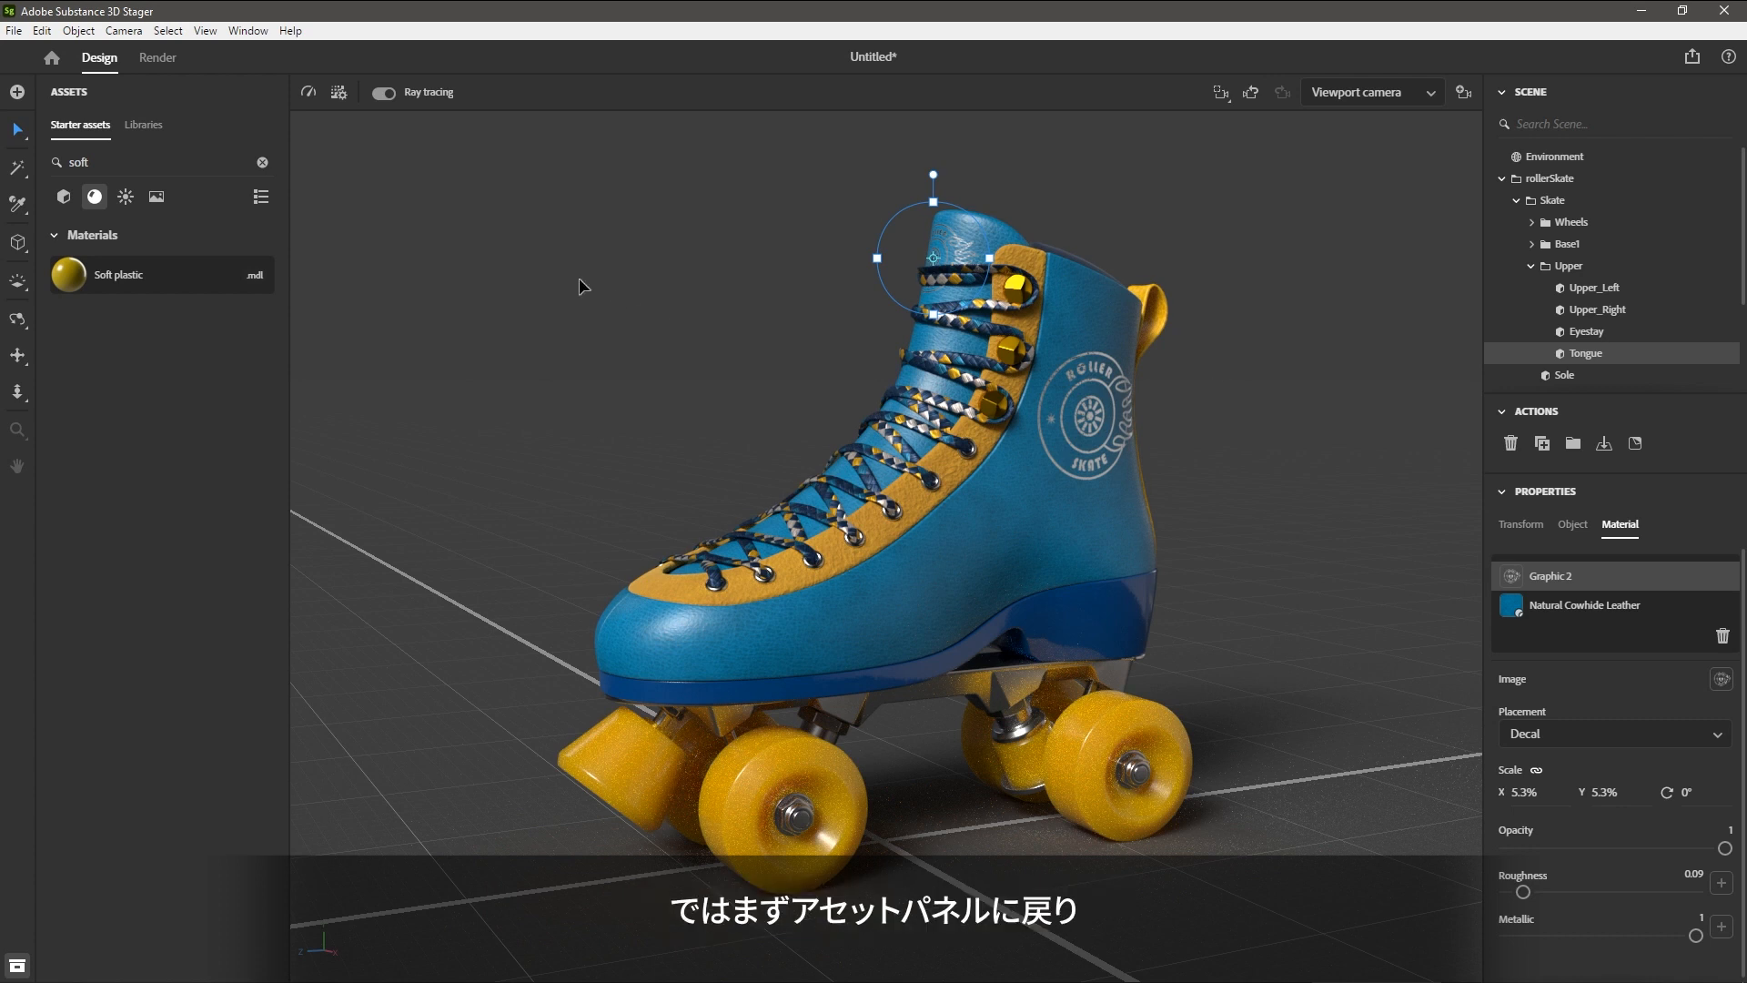
left_click(262, 161)
left_click(157, 197)
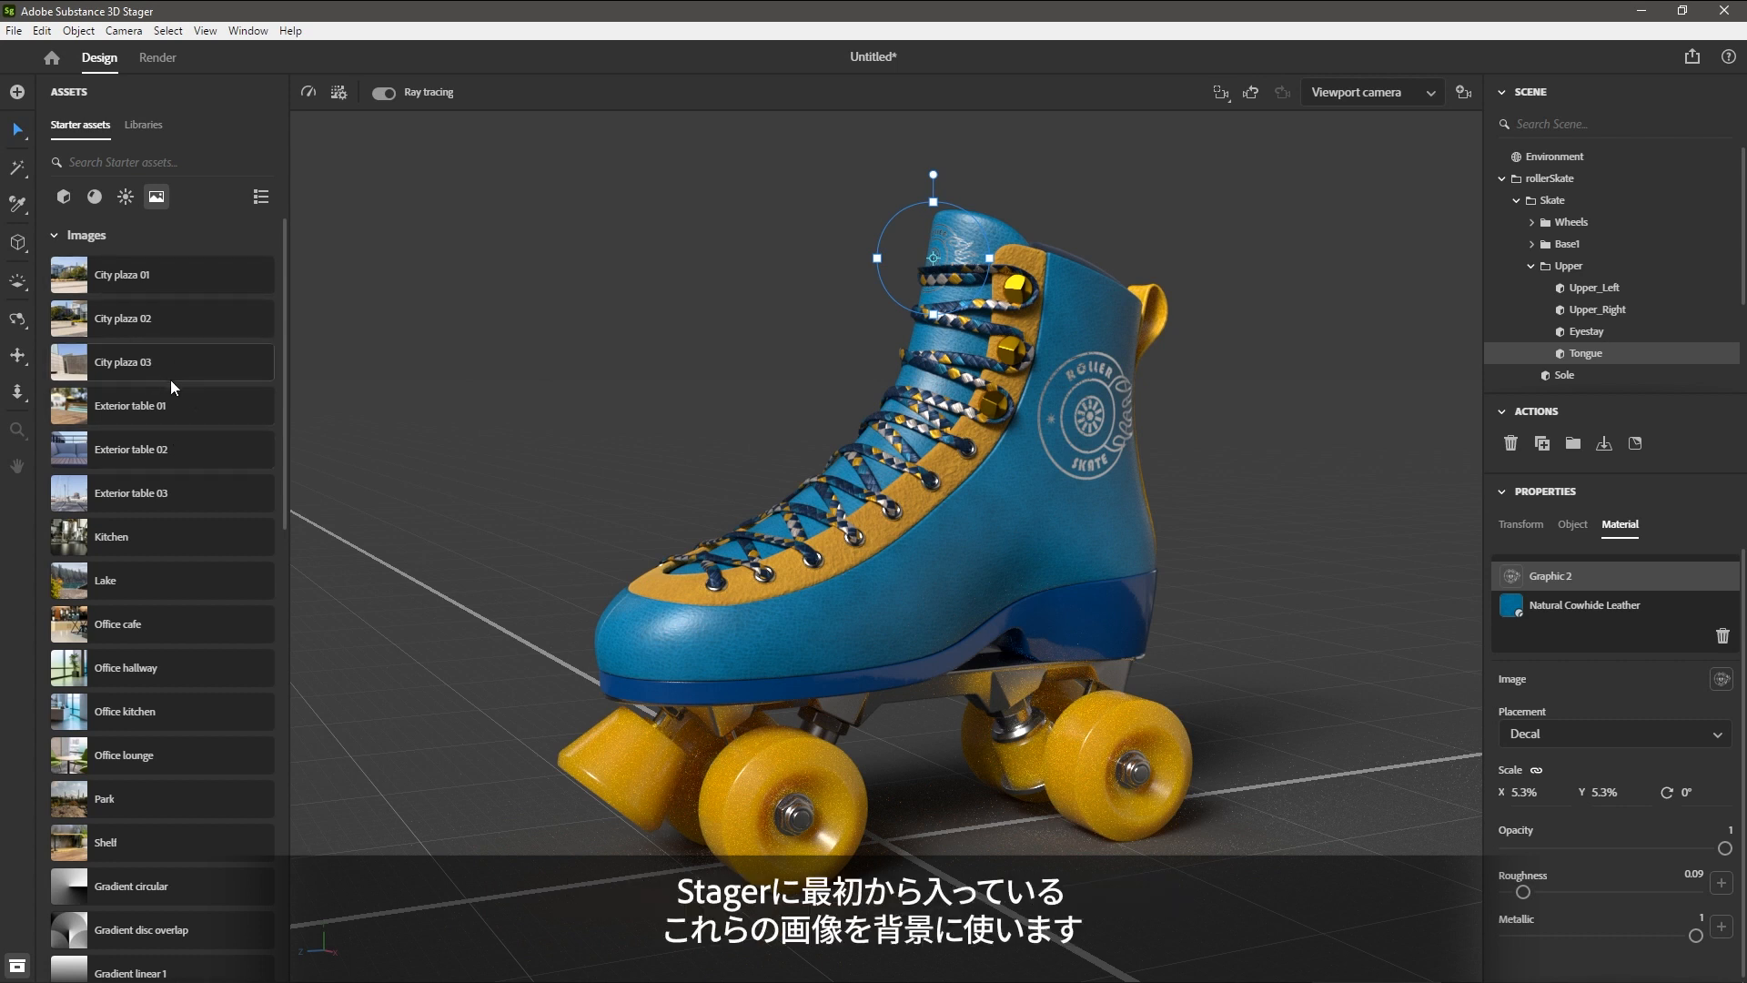
scroll(171, 379, "down", 5)
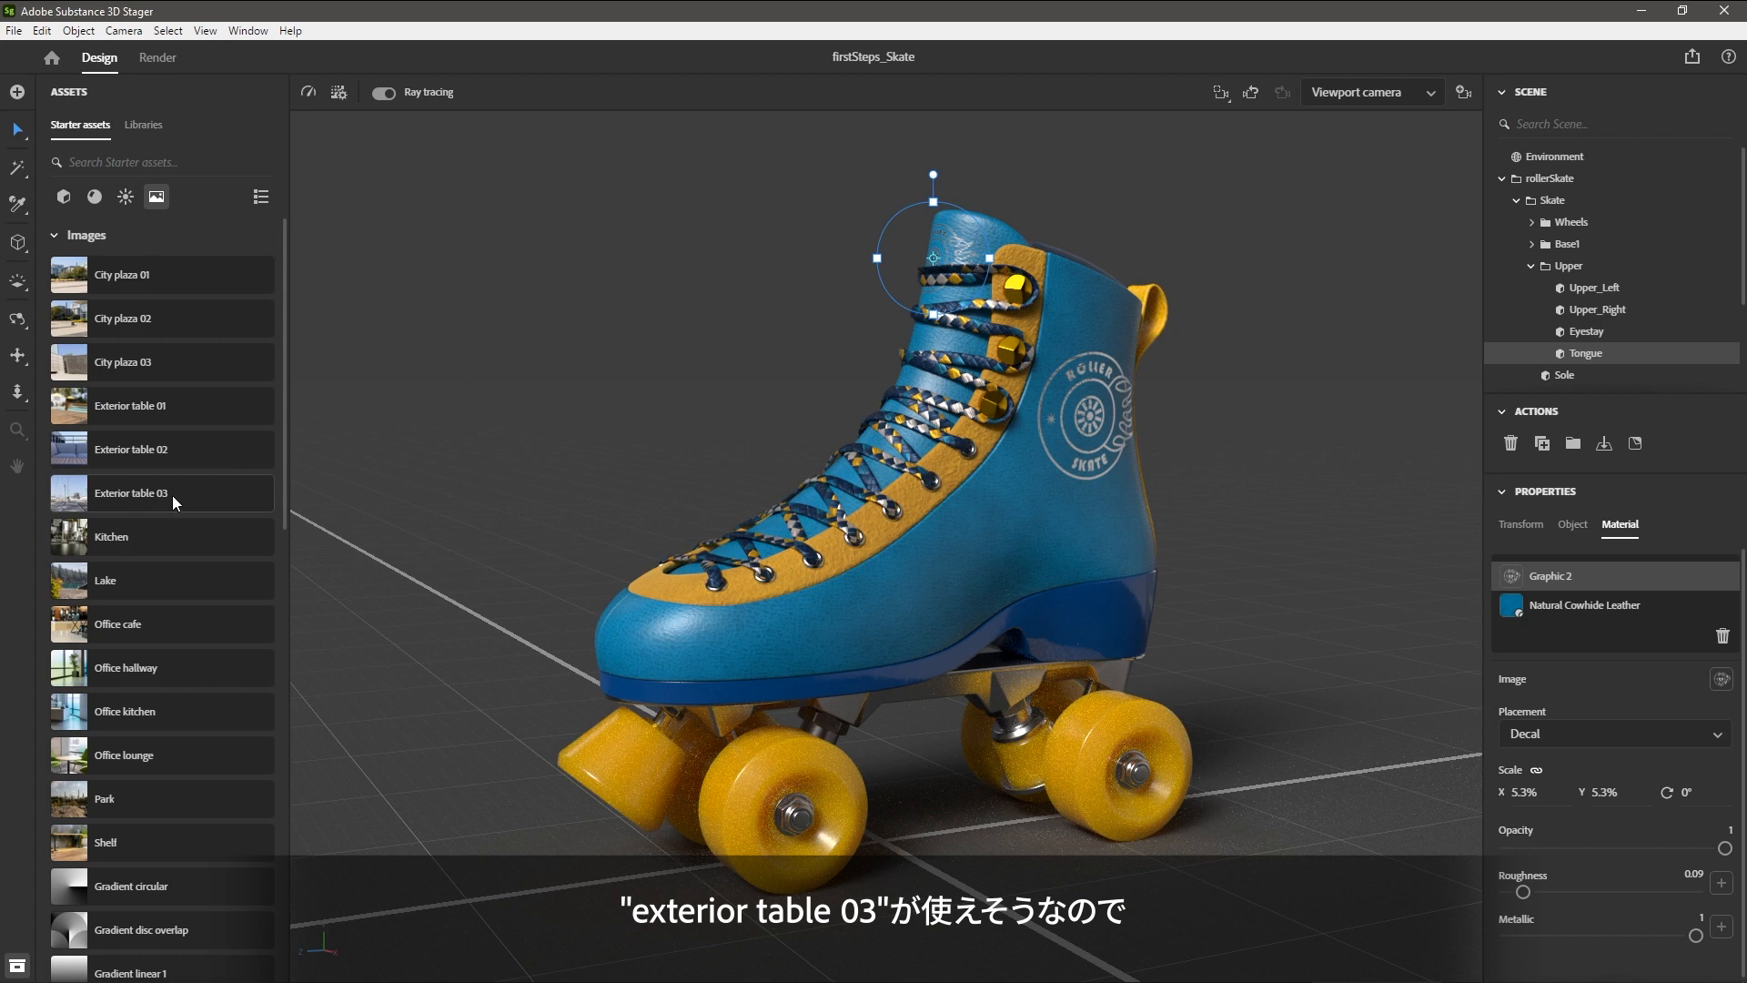
left_click(199, 494)
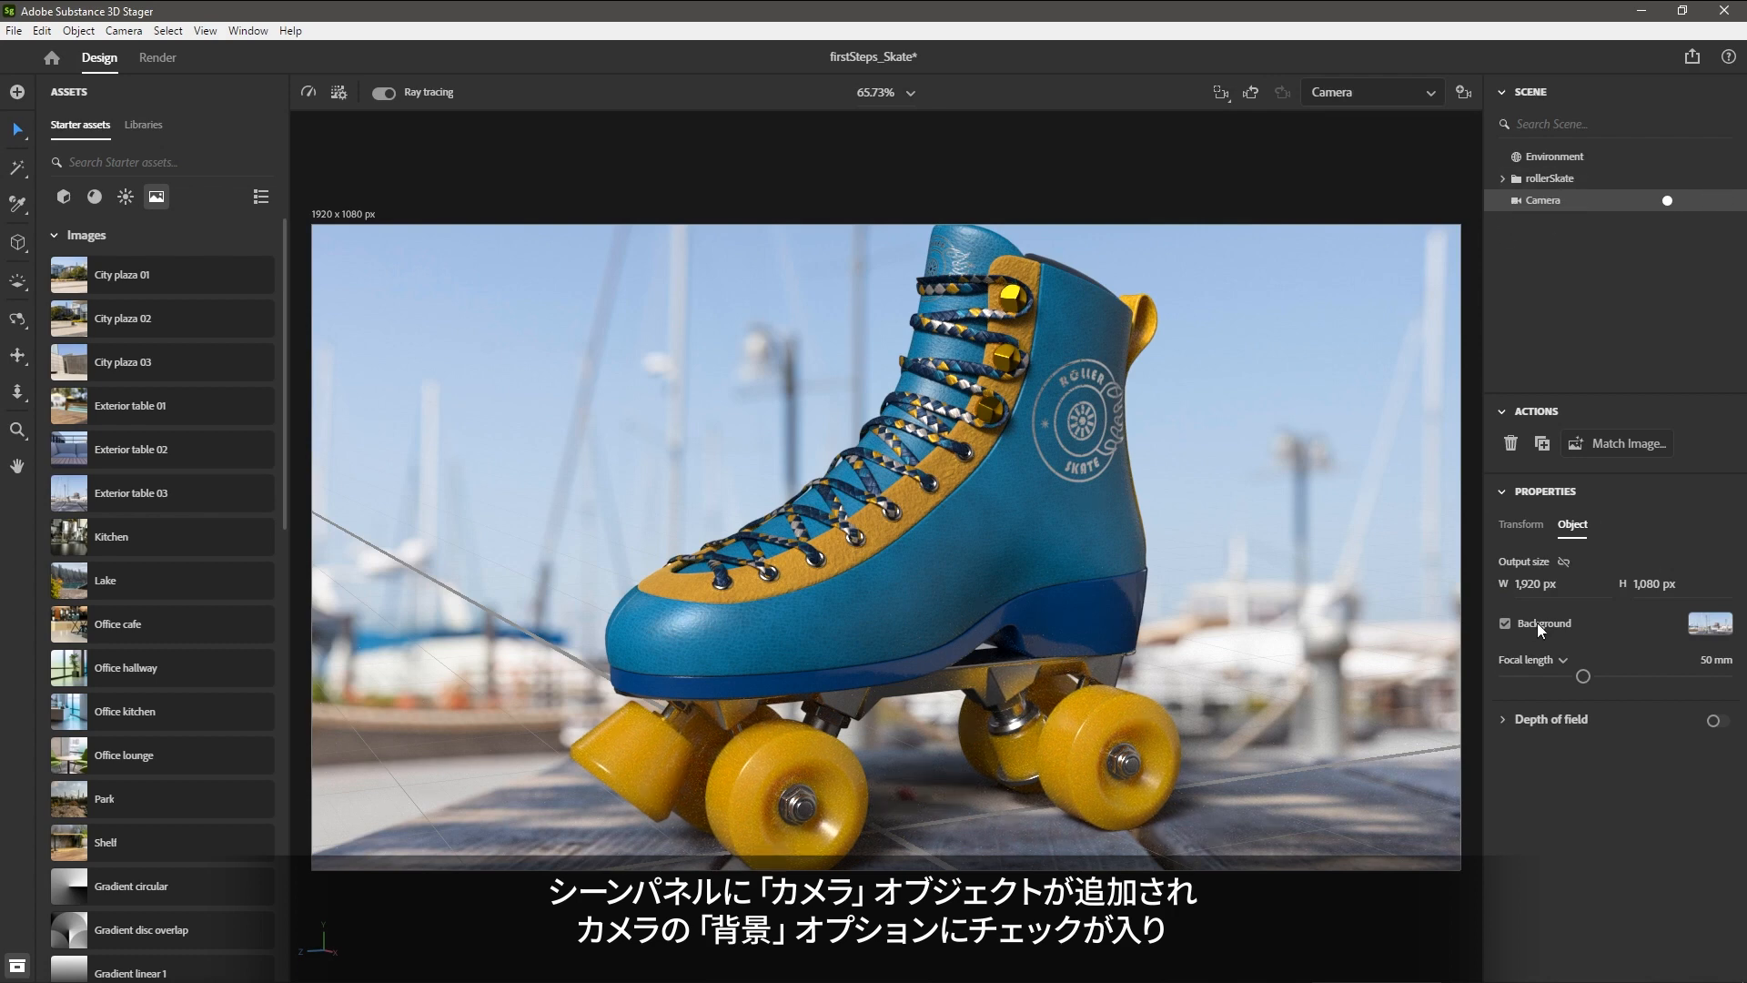
Match the scene to the background image with image aspect ratio, multiple lights and camera perspective, and open the environment's light settings.
left_click(1696, 628)
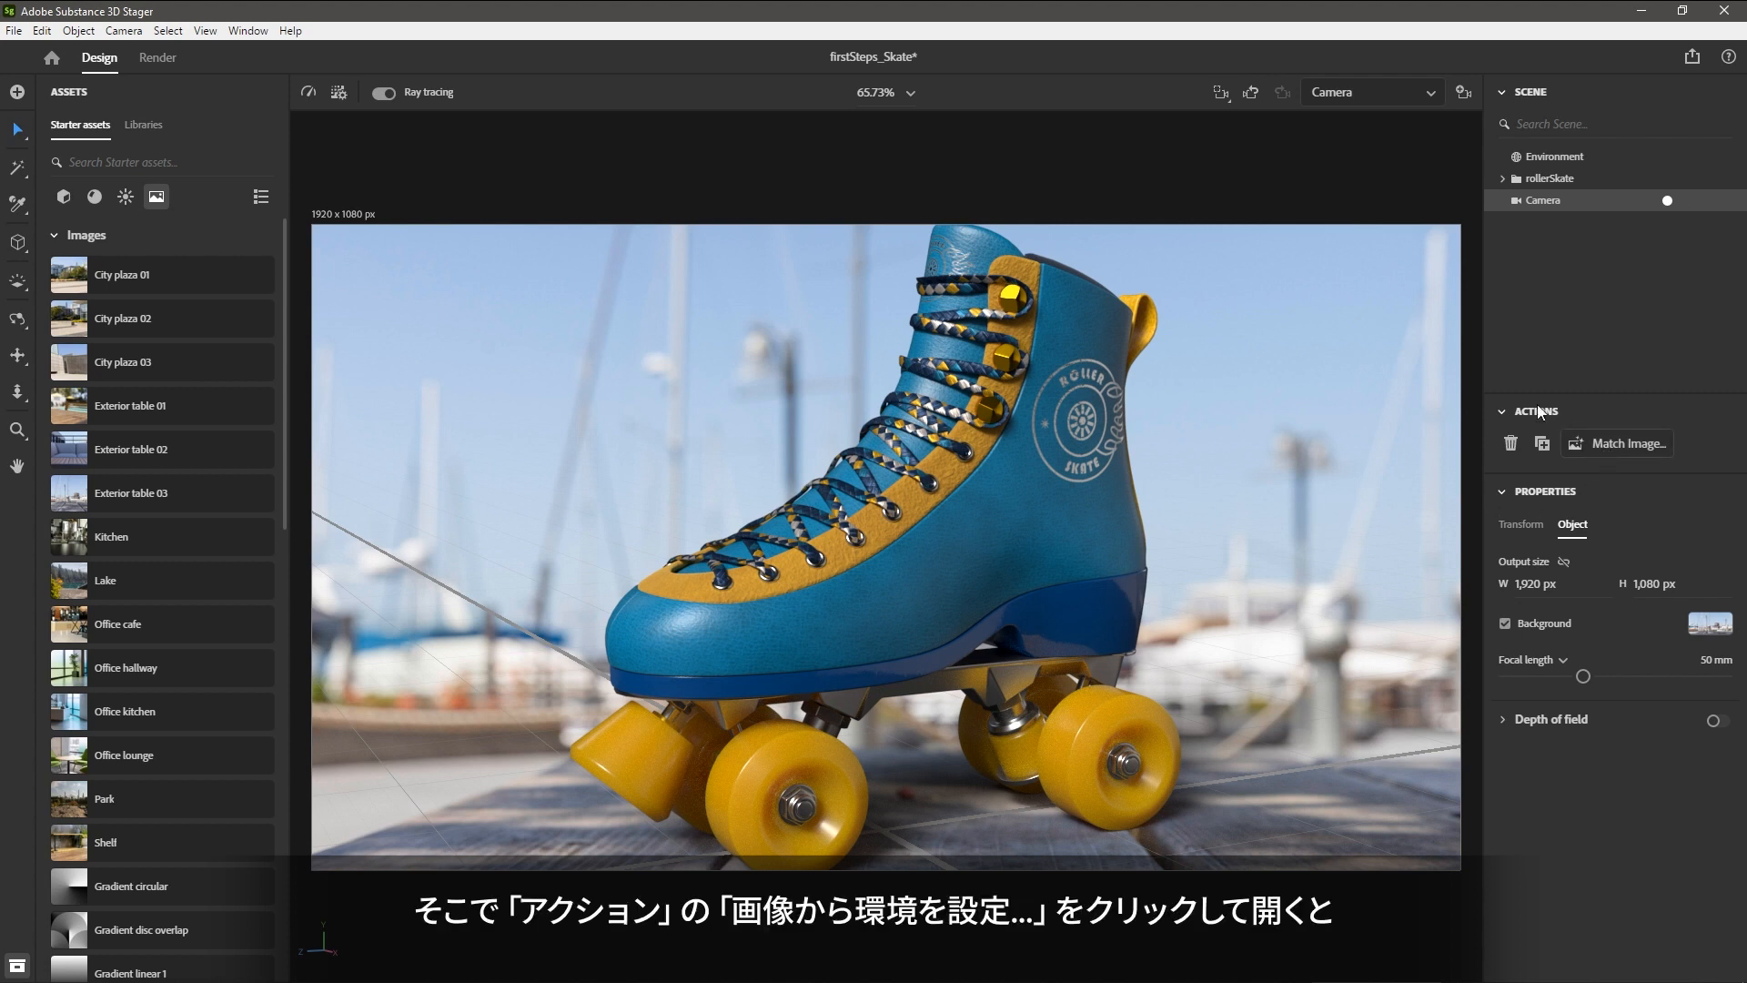
left_click(1592, 447)
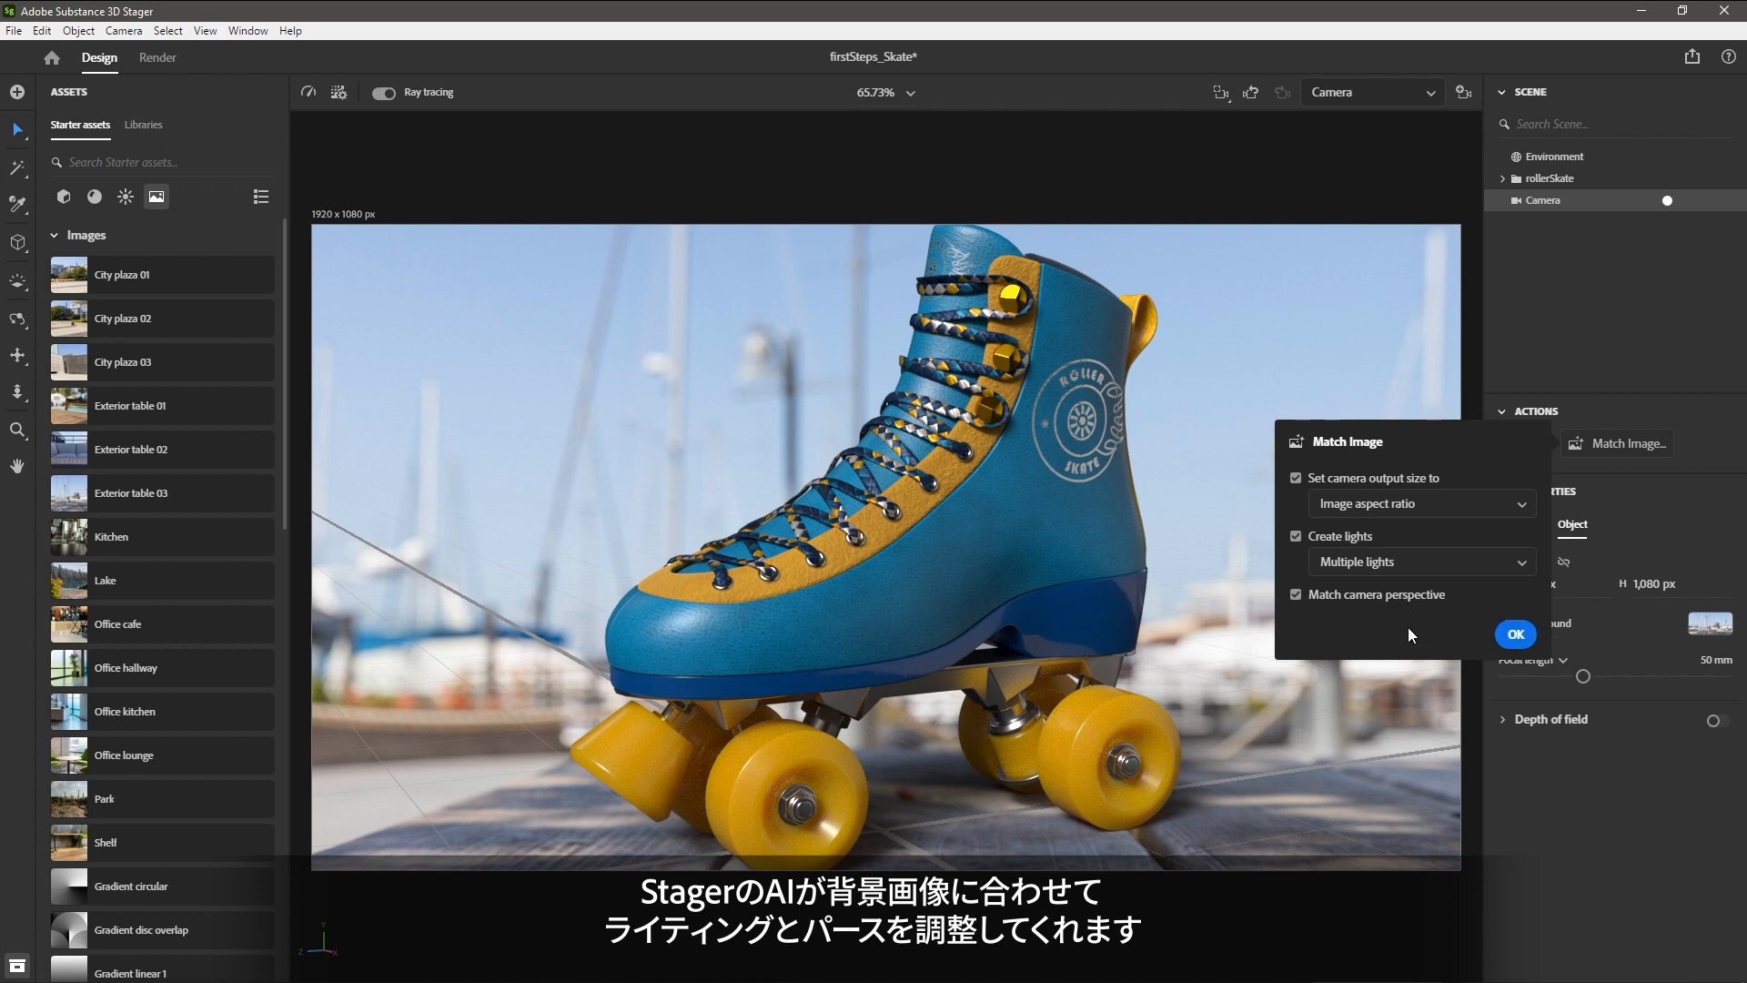
left_click(1517, 635)
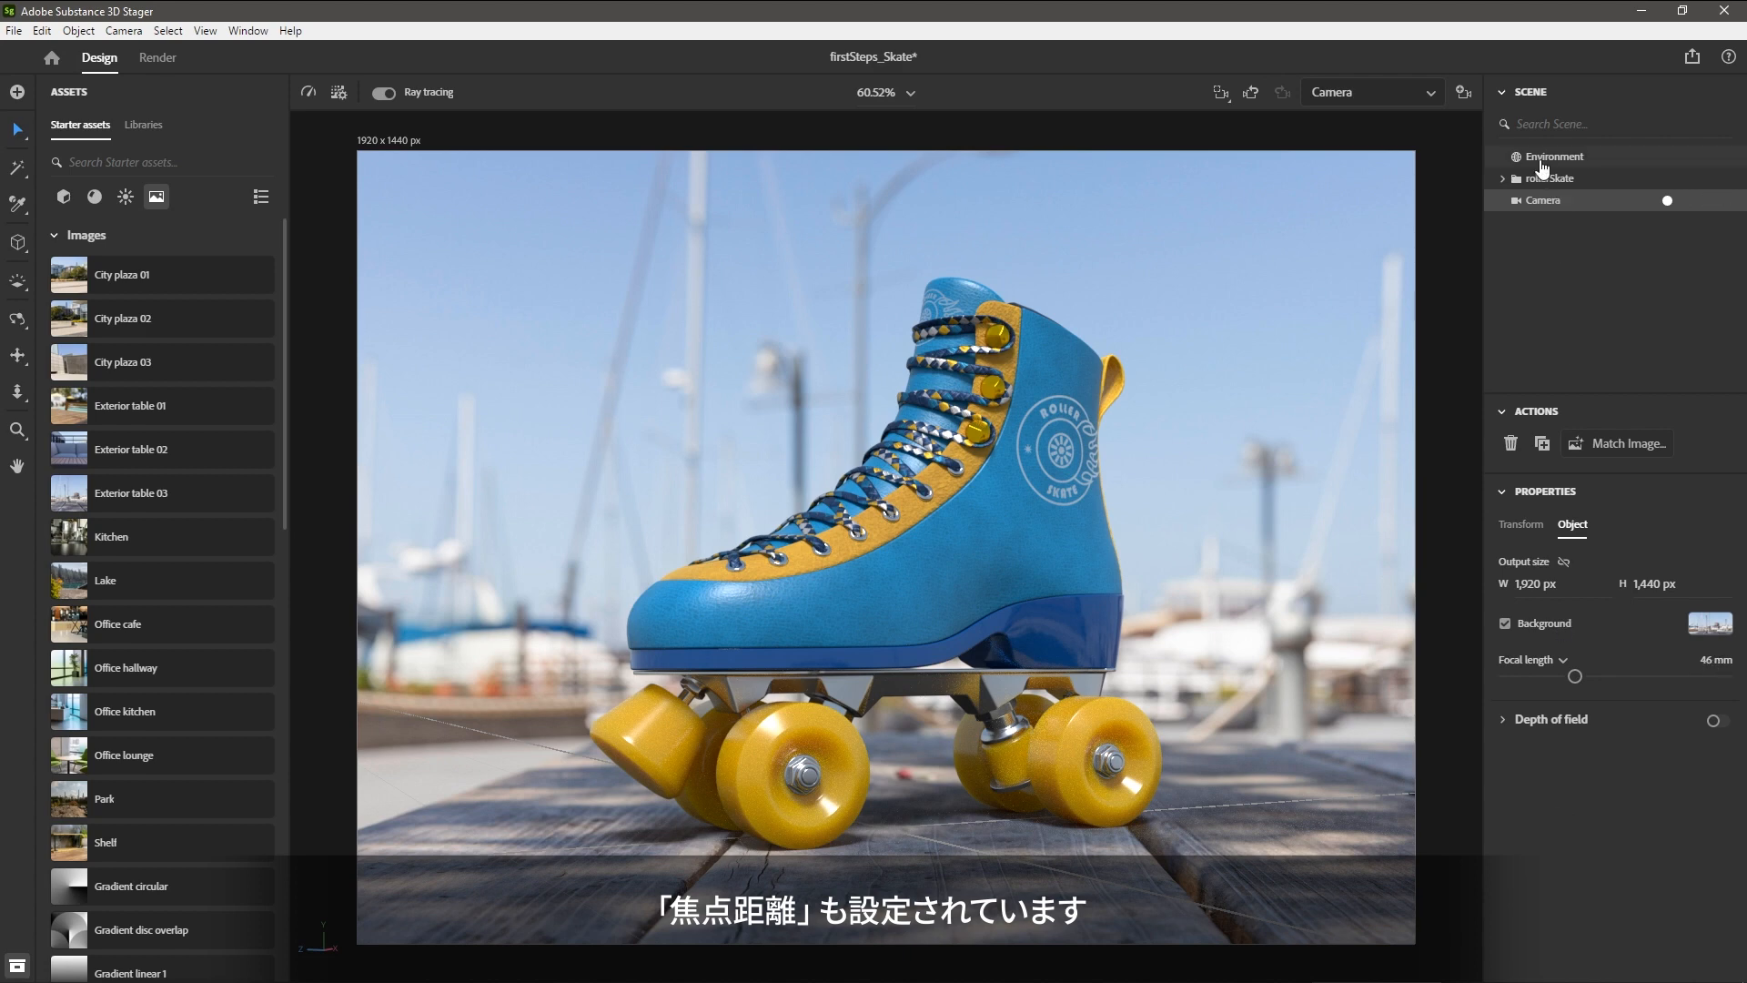
left_click(1543, 162)
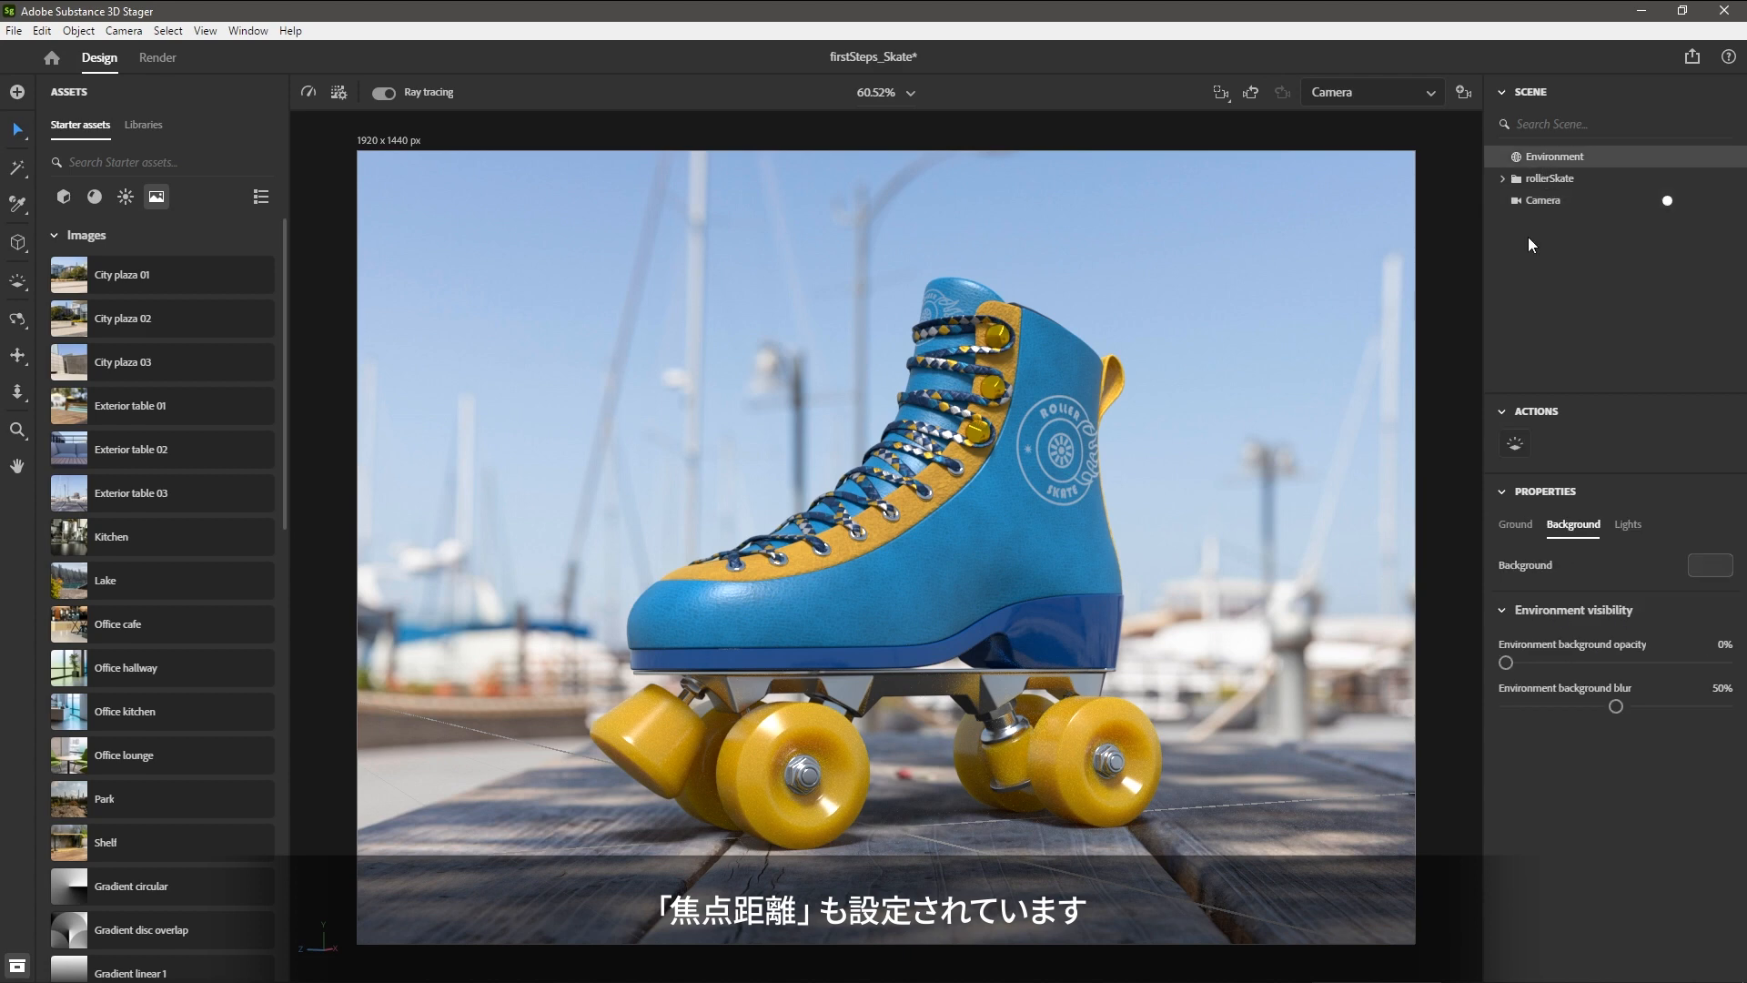
left_click(1621, 528)
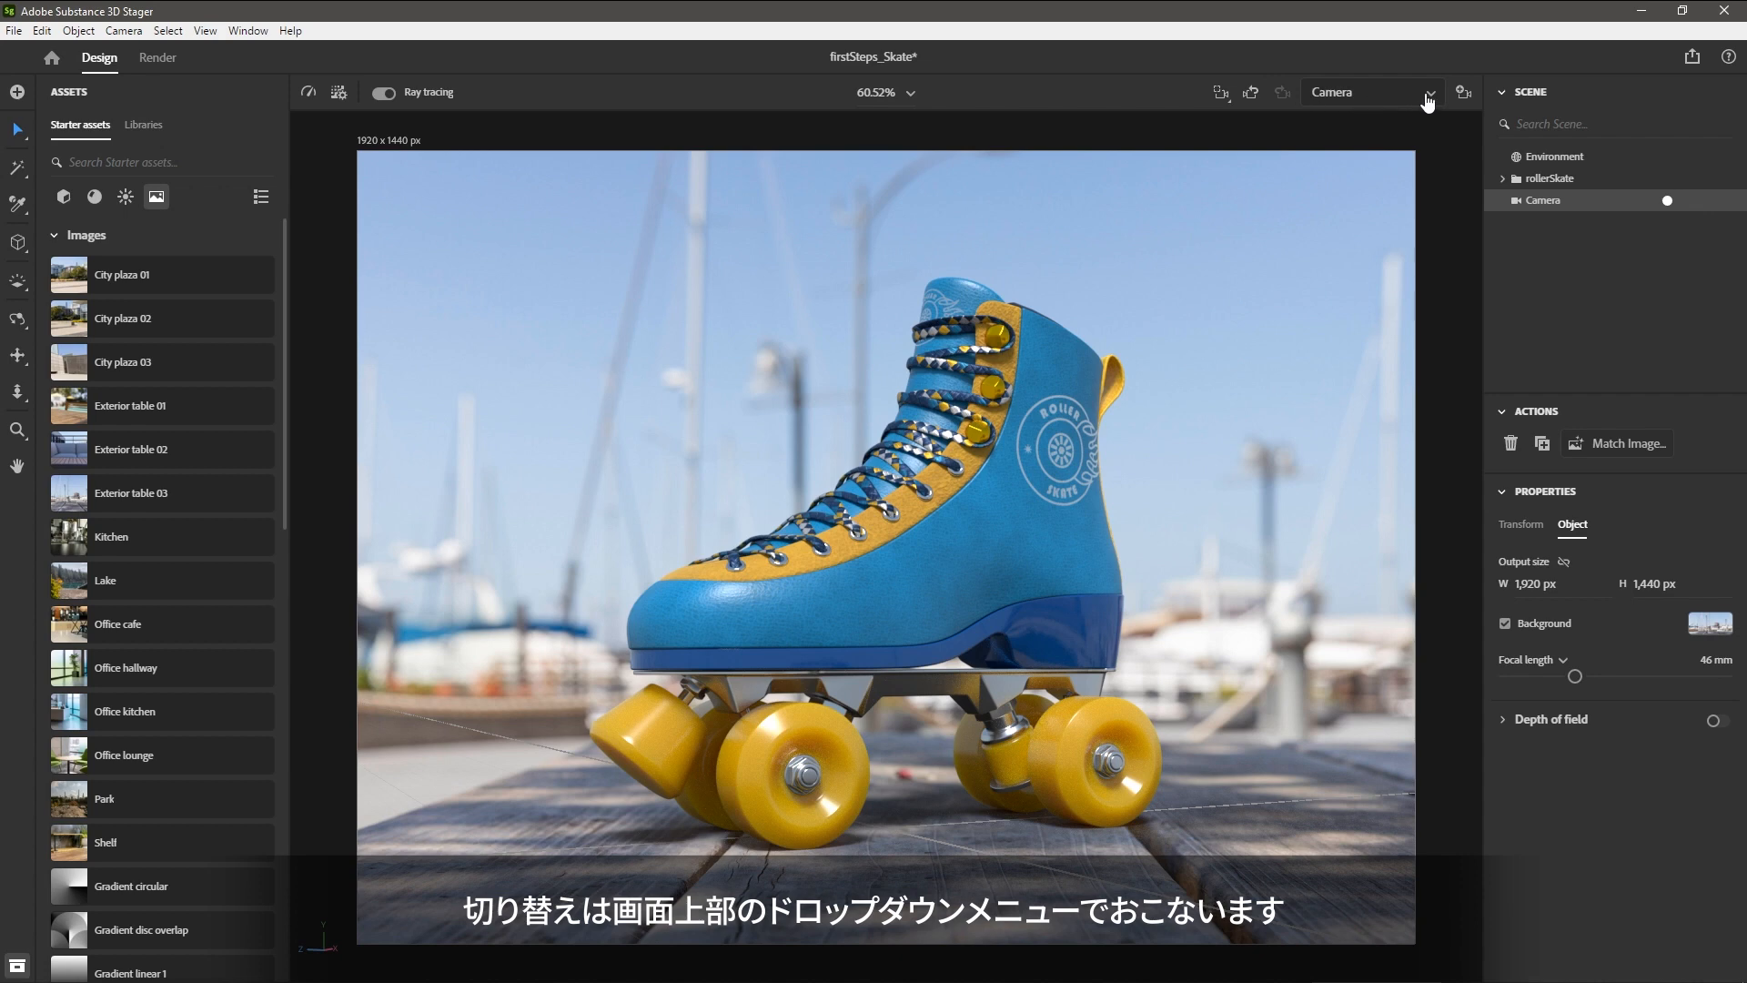
Switch to the Viewport camera and orbit freely around the skate.
left_click(1361, 94)
left_click(1376, 130)
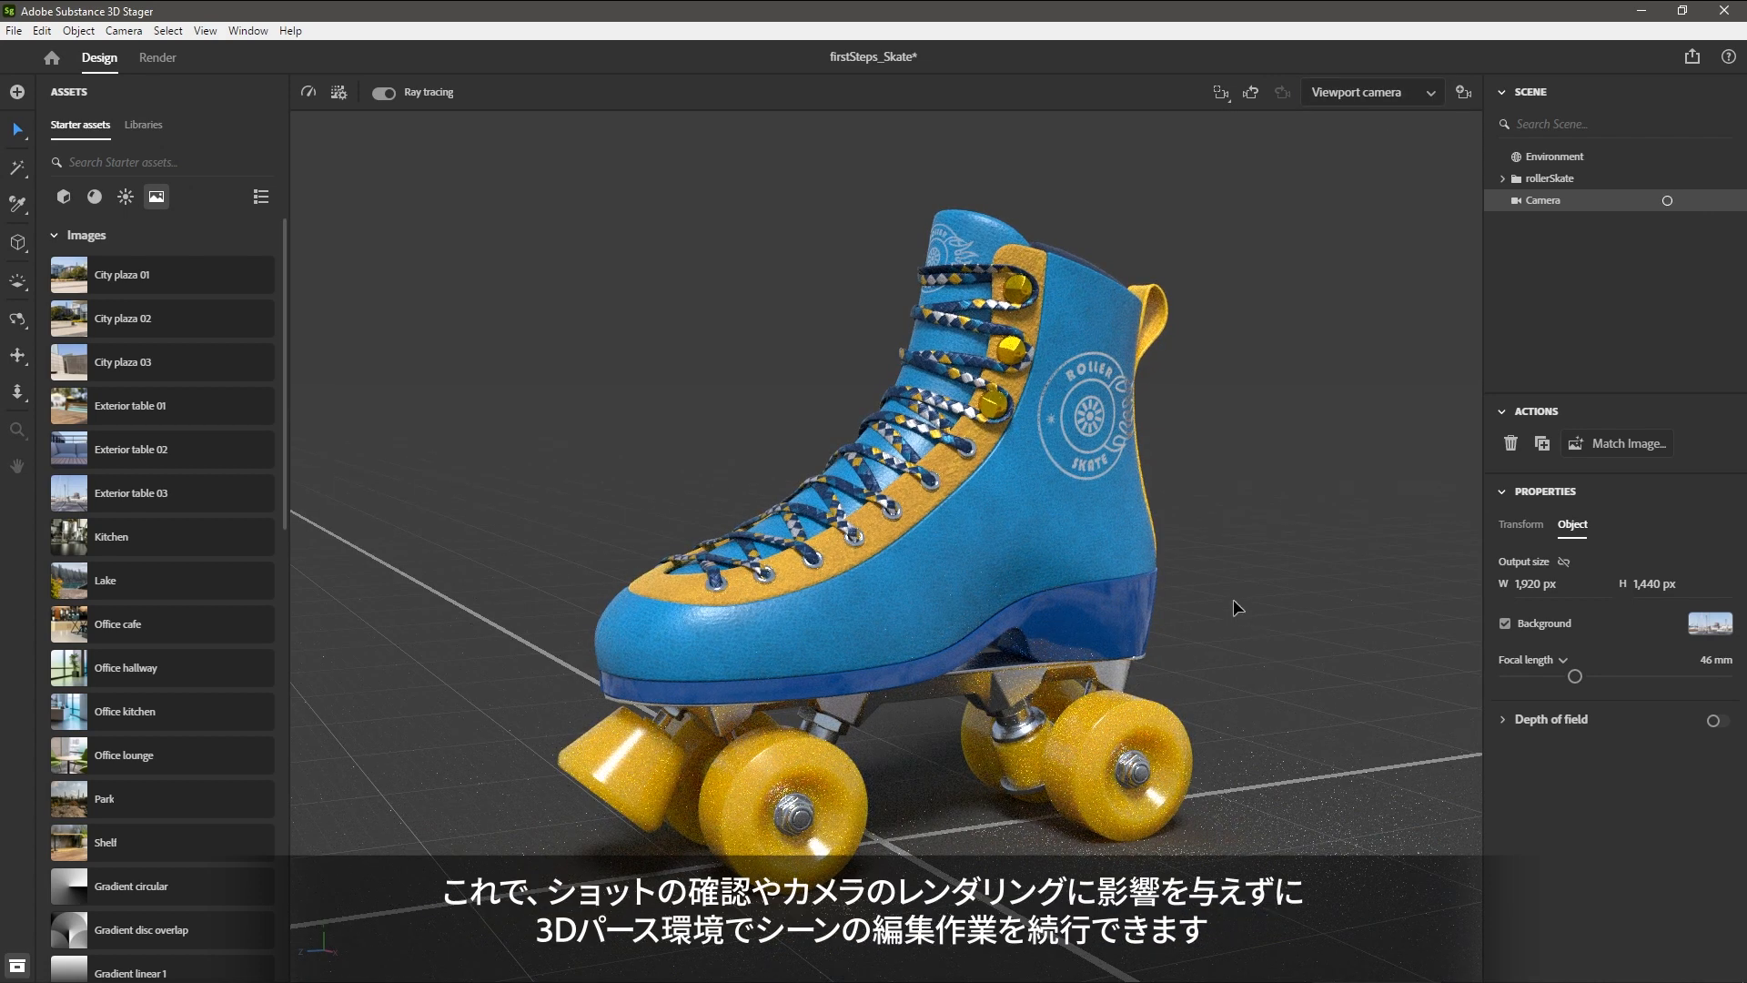
mouse_move(1264, 648)
left_mouse_down("alt")
mouse_move(1179, 600)
mouse_move(1024, 626)
mouse_move(1272, 612)
left_mouse_up("alt")
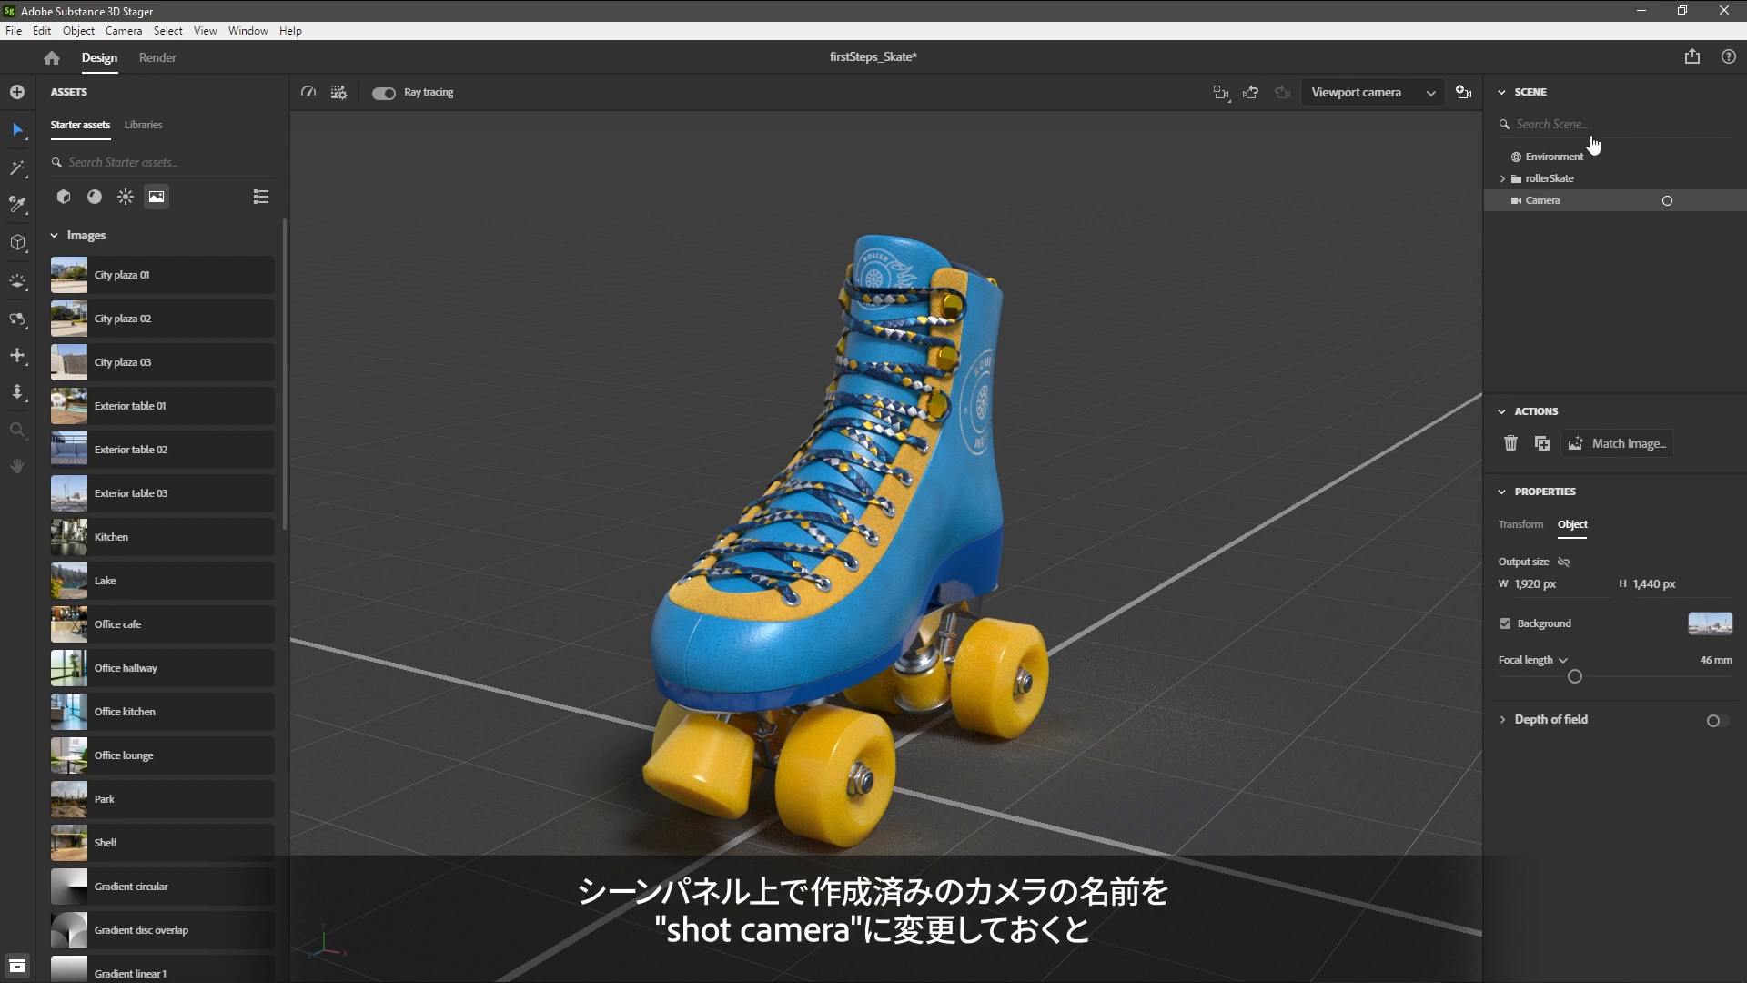
Rename the scene camera to Shot Camera and make it the active view.
double_click(1545, 201)
type("Shot Camera")
key("Return")
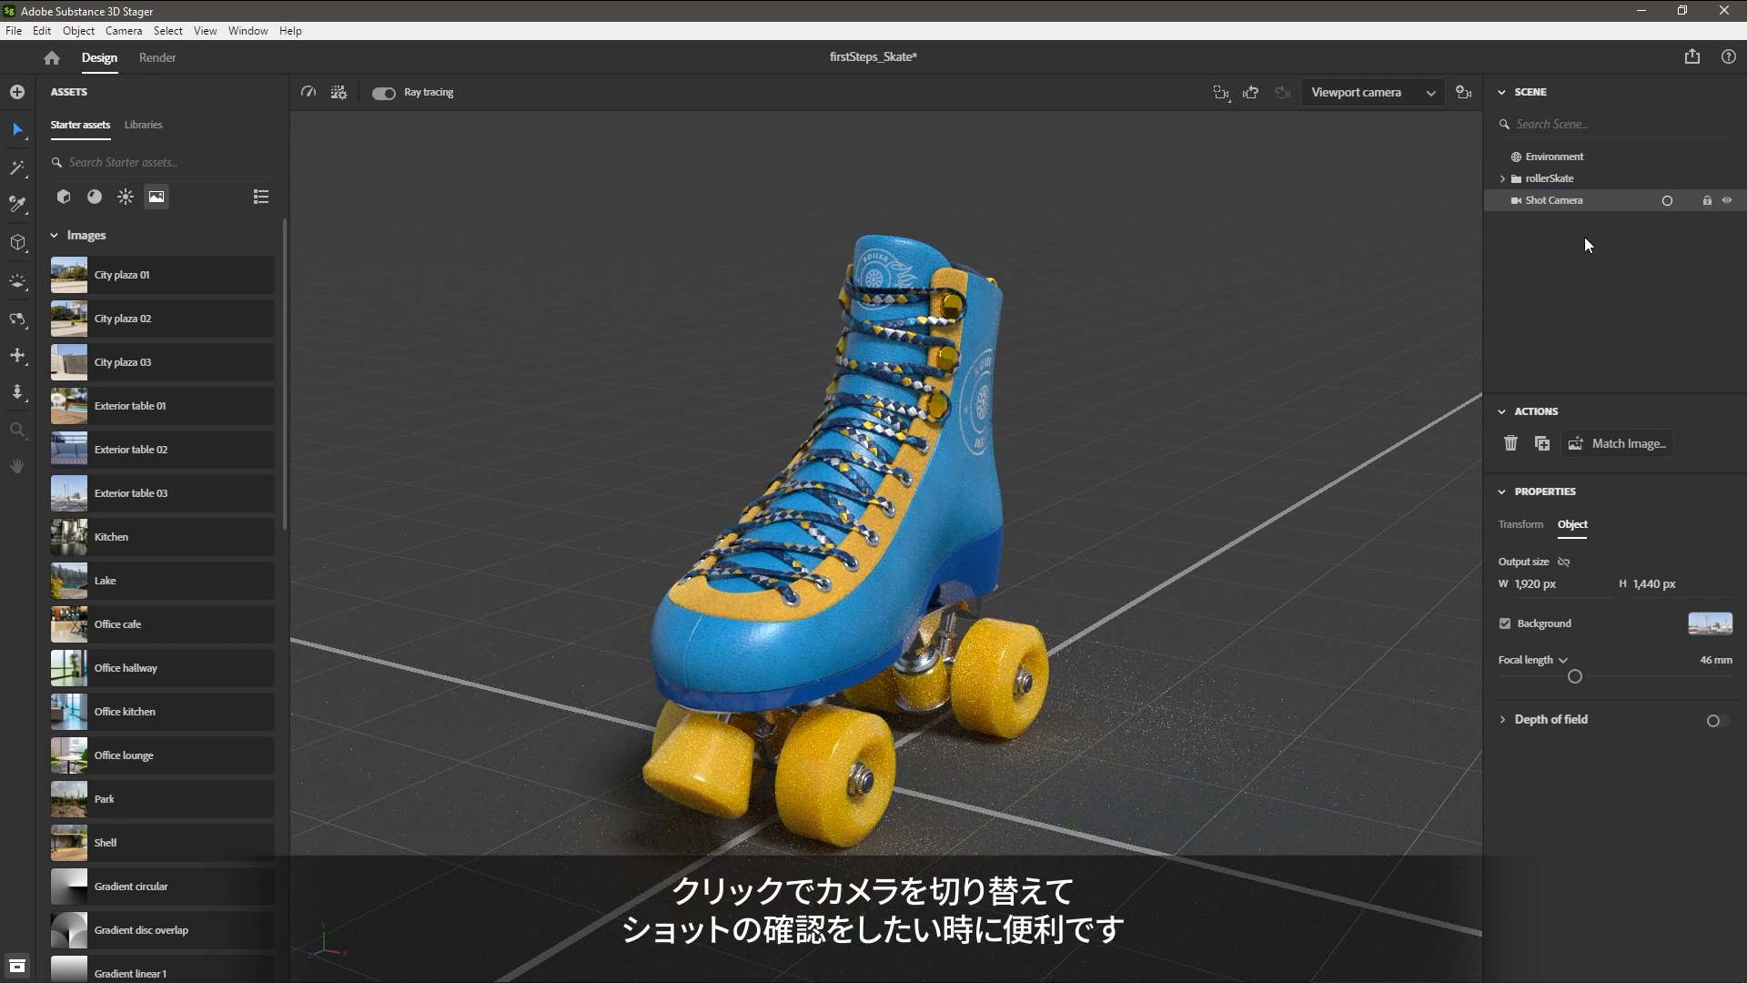
left_click(1667, 203)
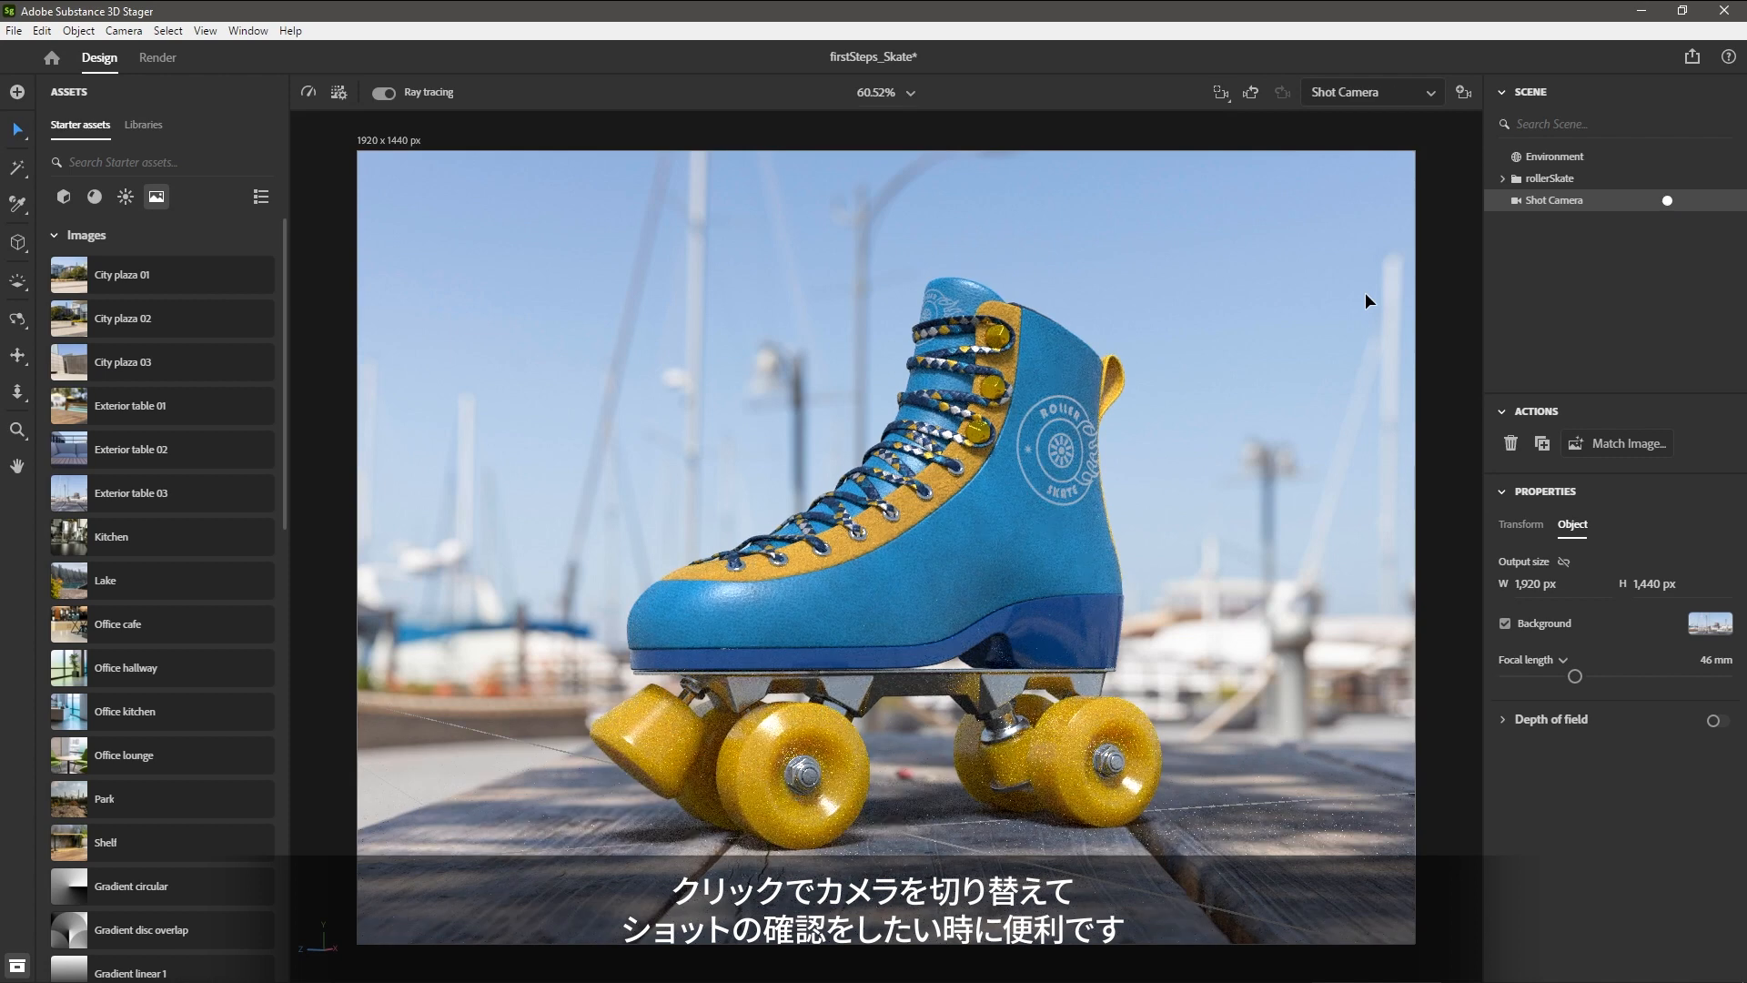
Switch to the Viewport camera and duplicate the rollerSkate group.
left_click(1398, 94)
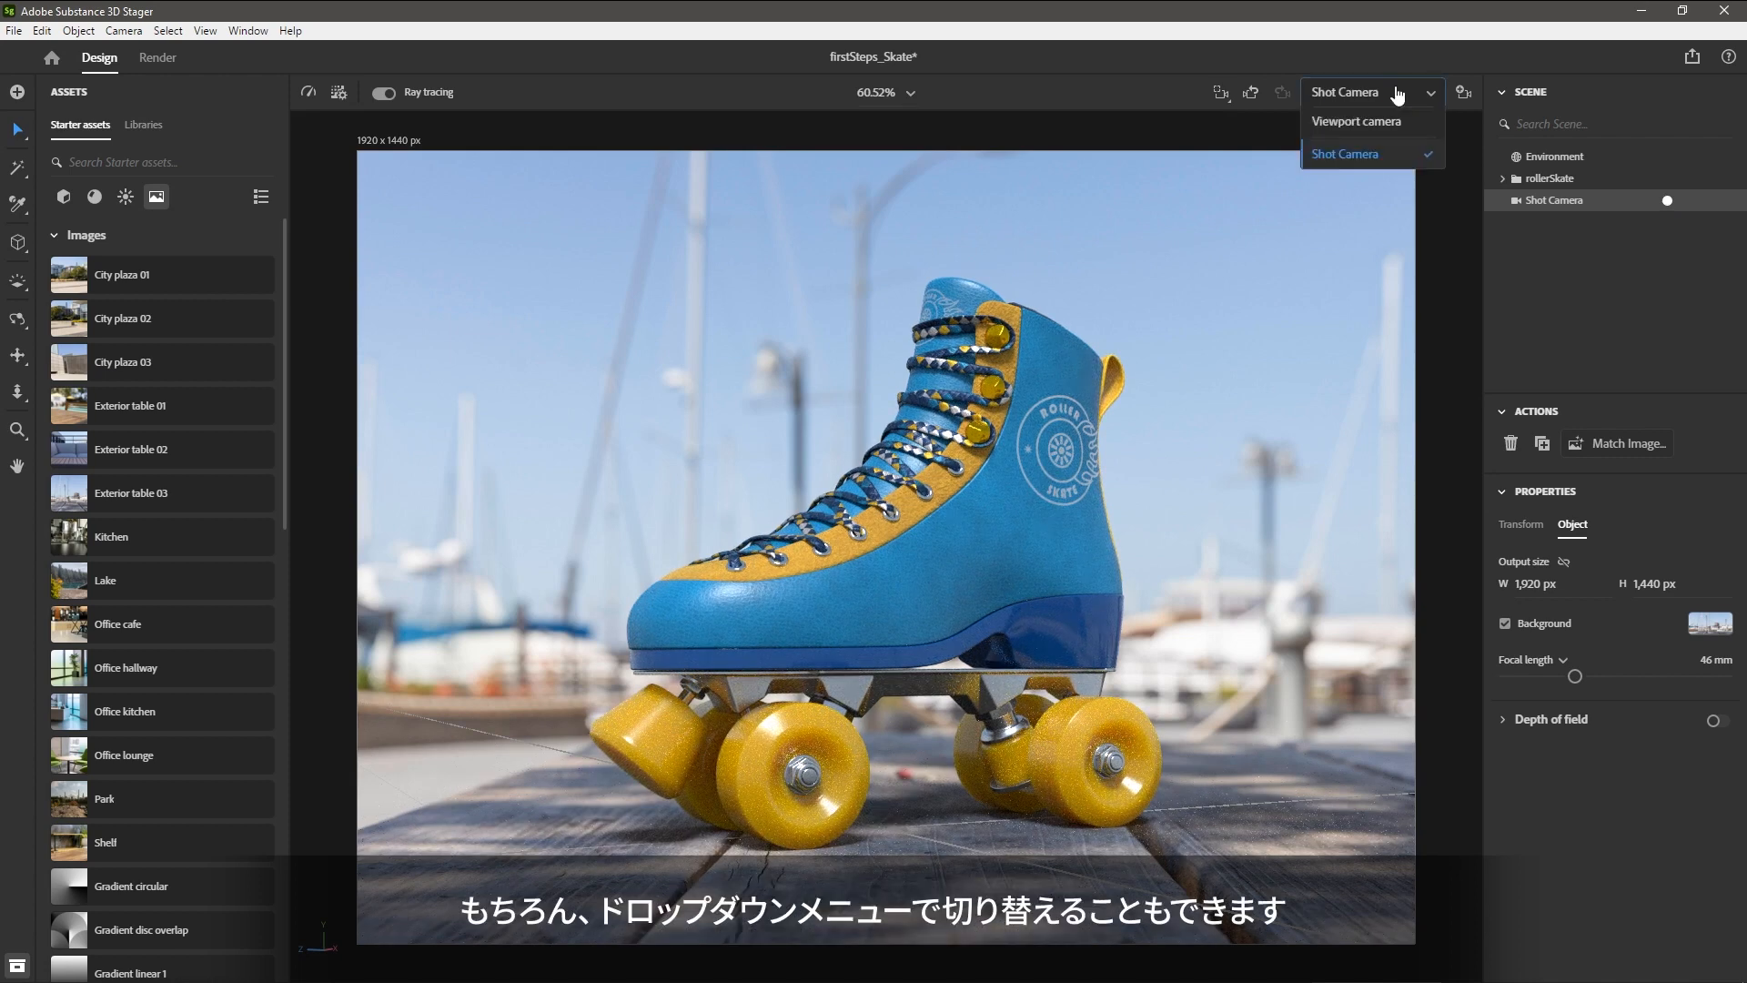
left_click(1375, 132)
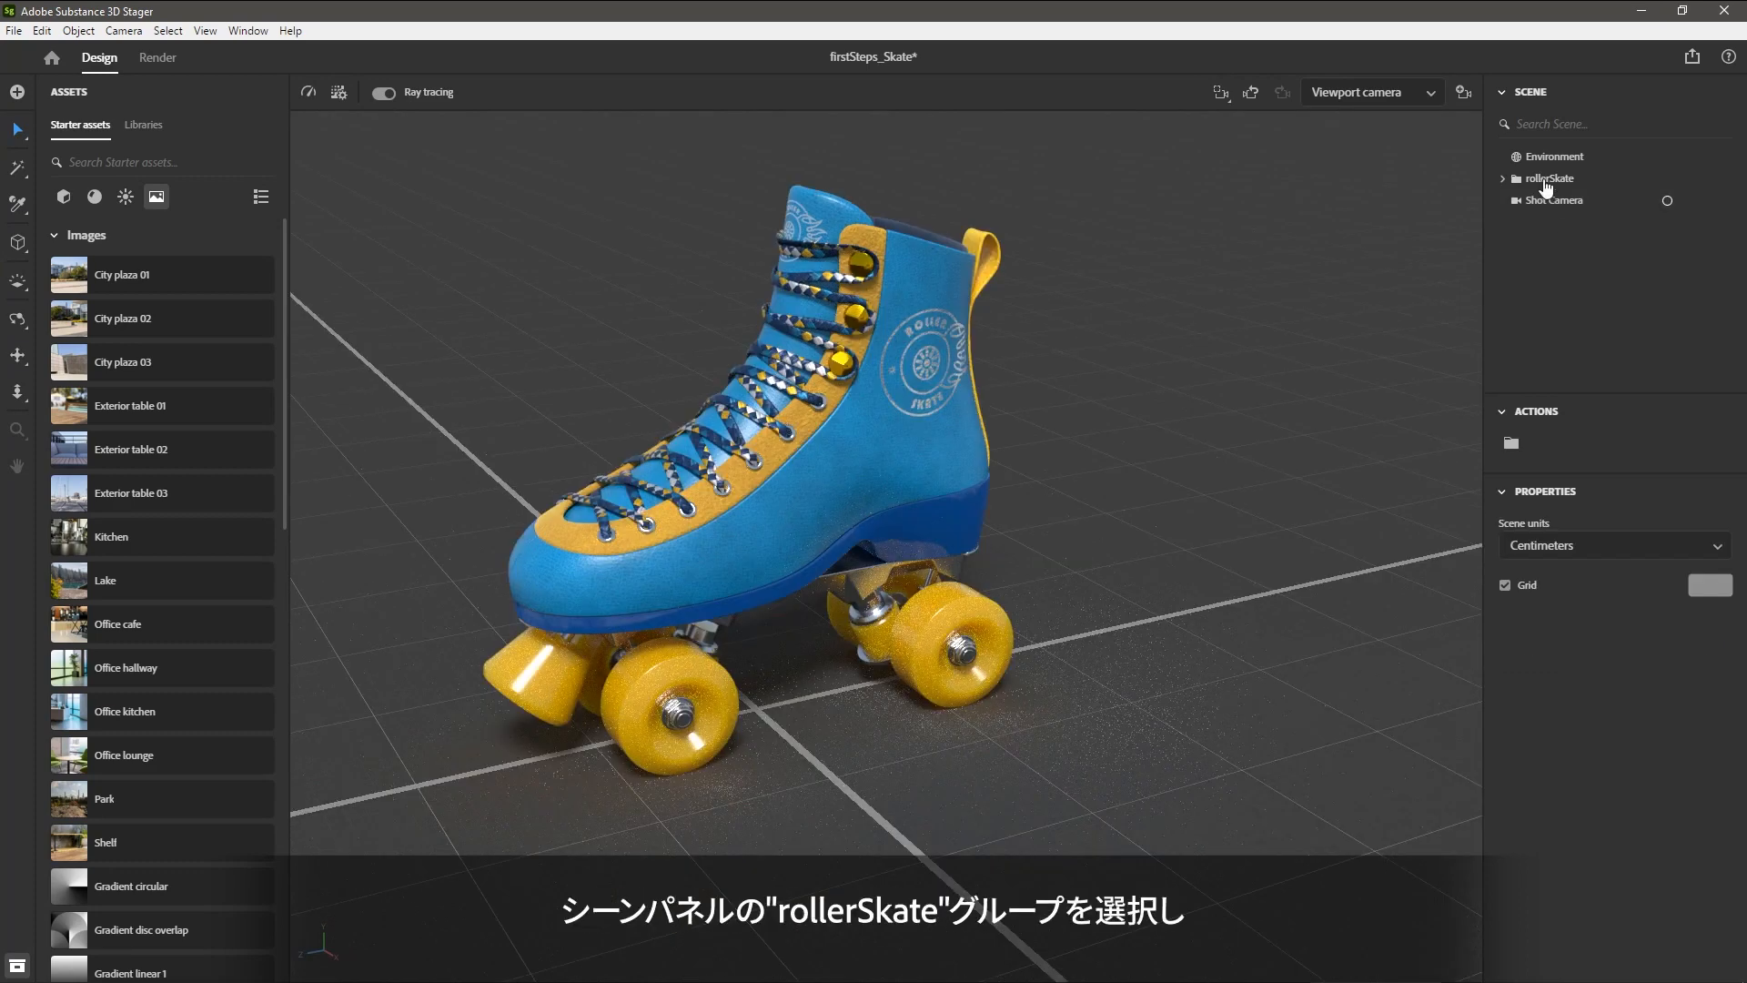
left_click(1547, 182)
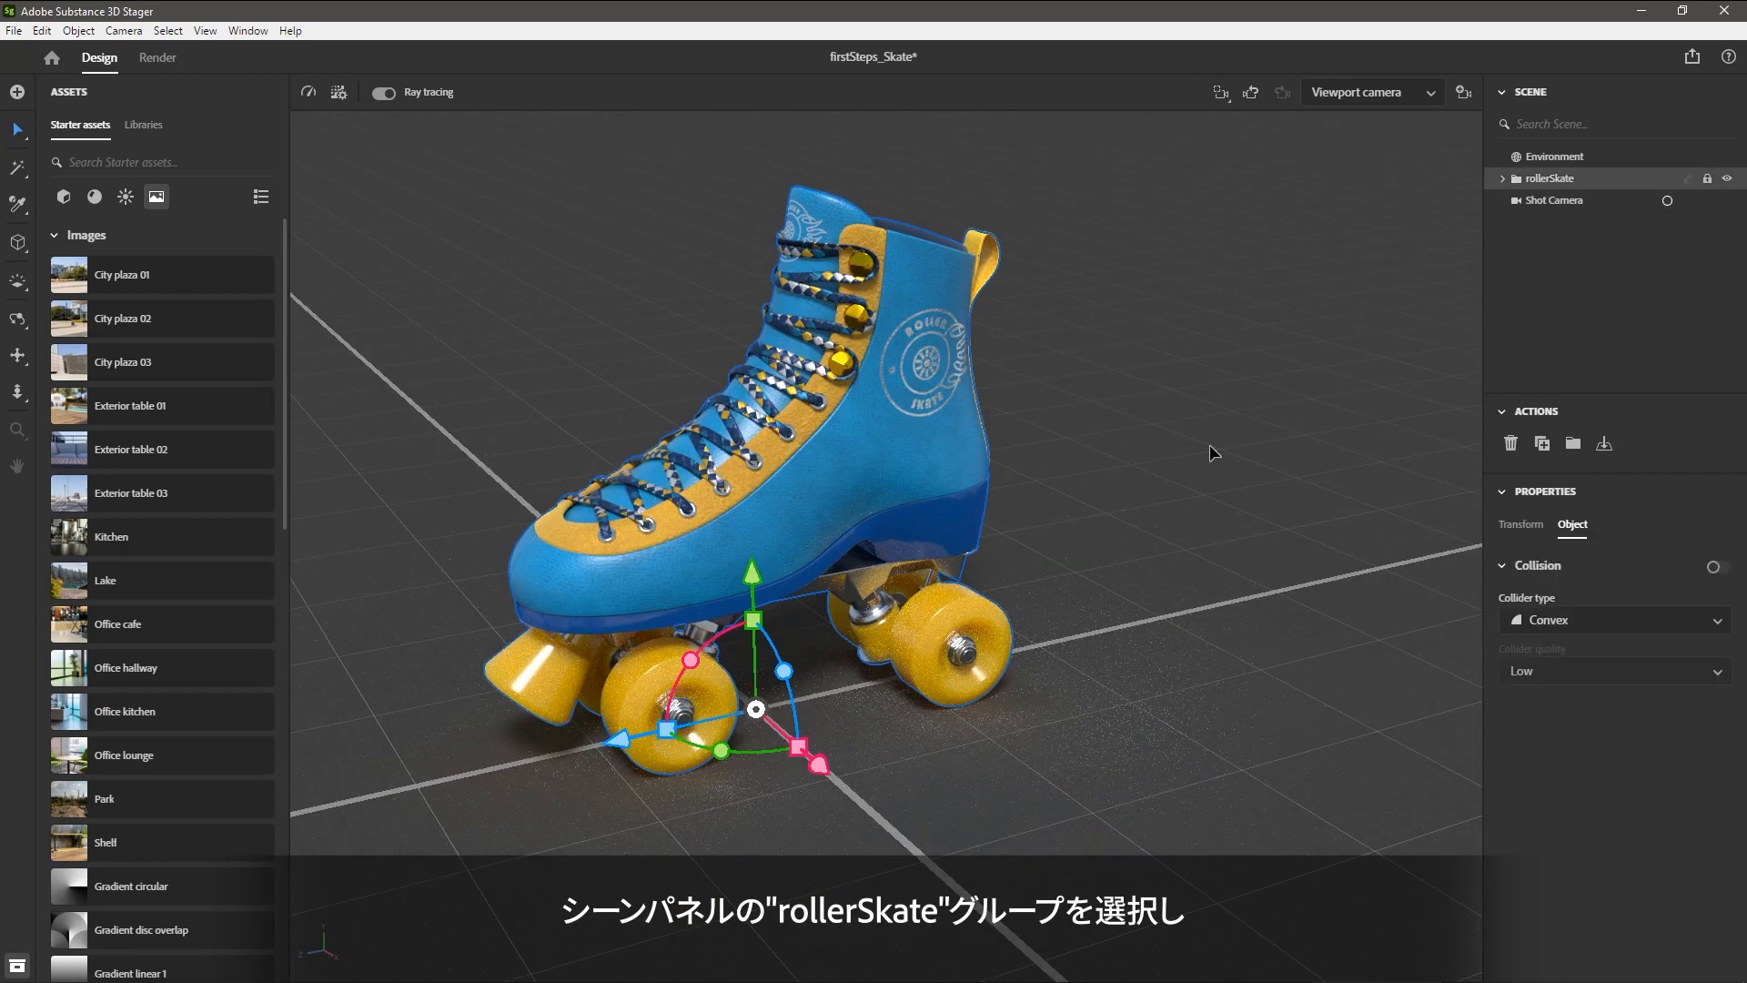
left_click(42, 30)
left_click(88, 198)
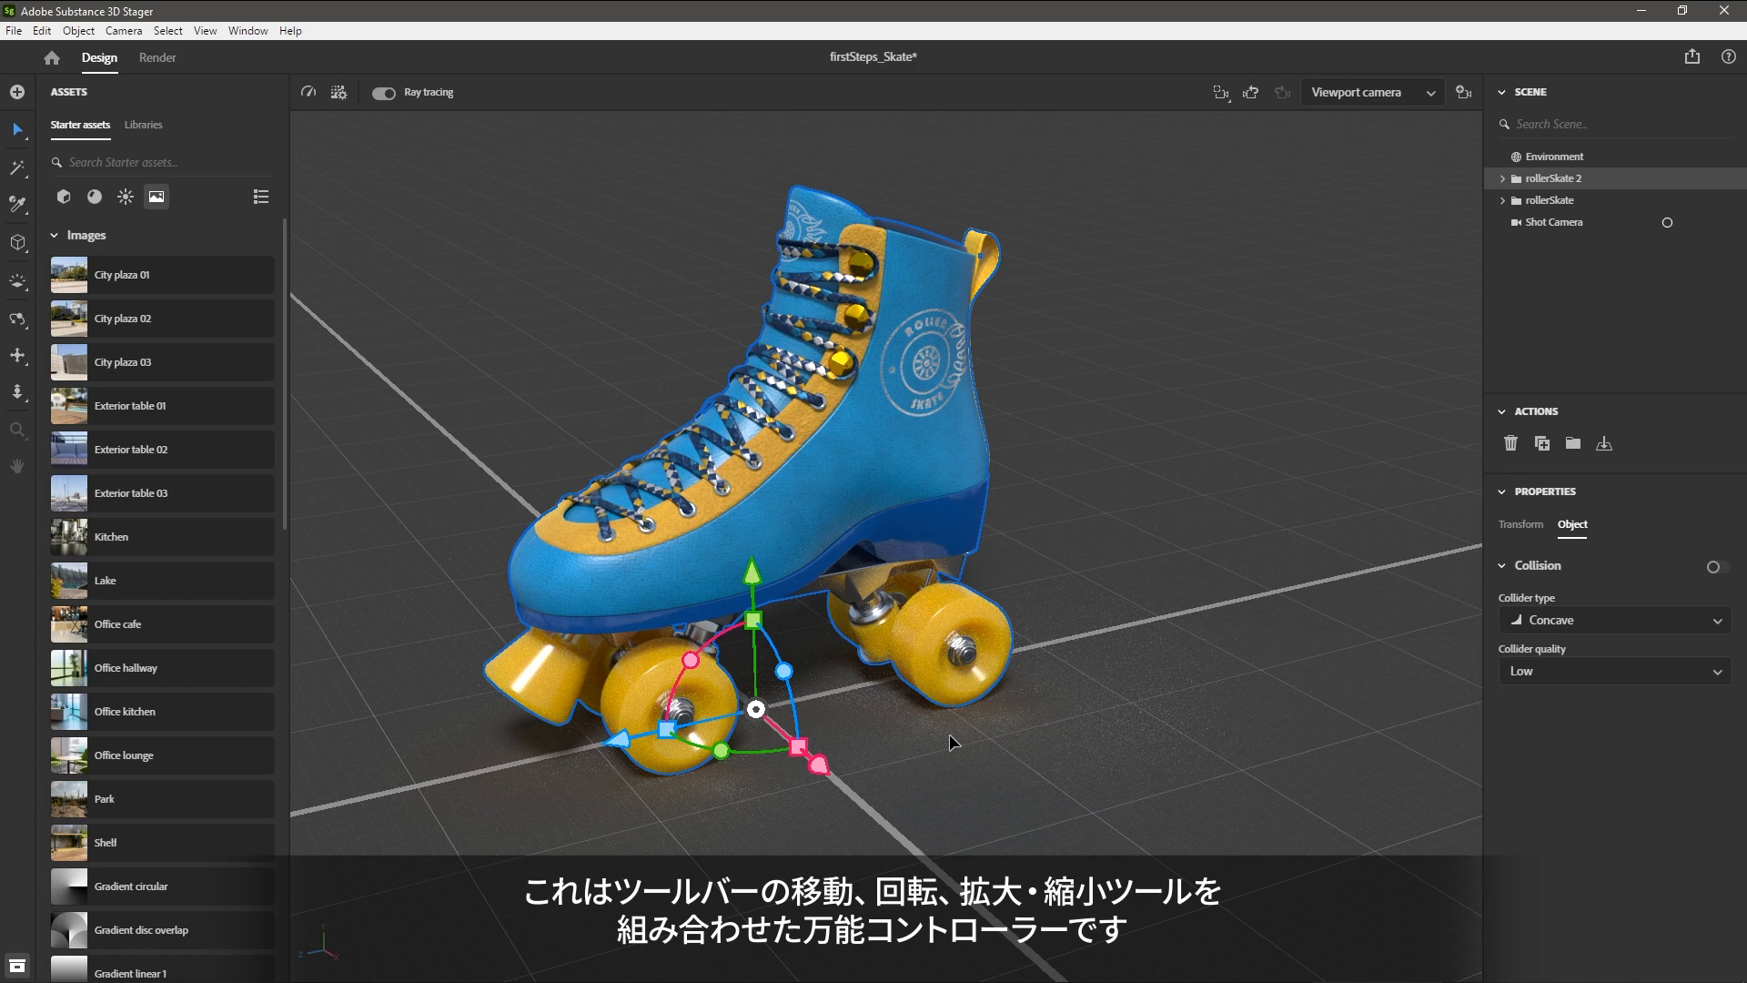
Move the duplicate skate along its Z axis until it stands clear behind the original's heel, trying the X-axis and plane handles too.
left_click(19, 135)
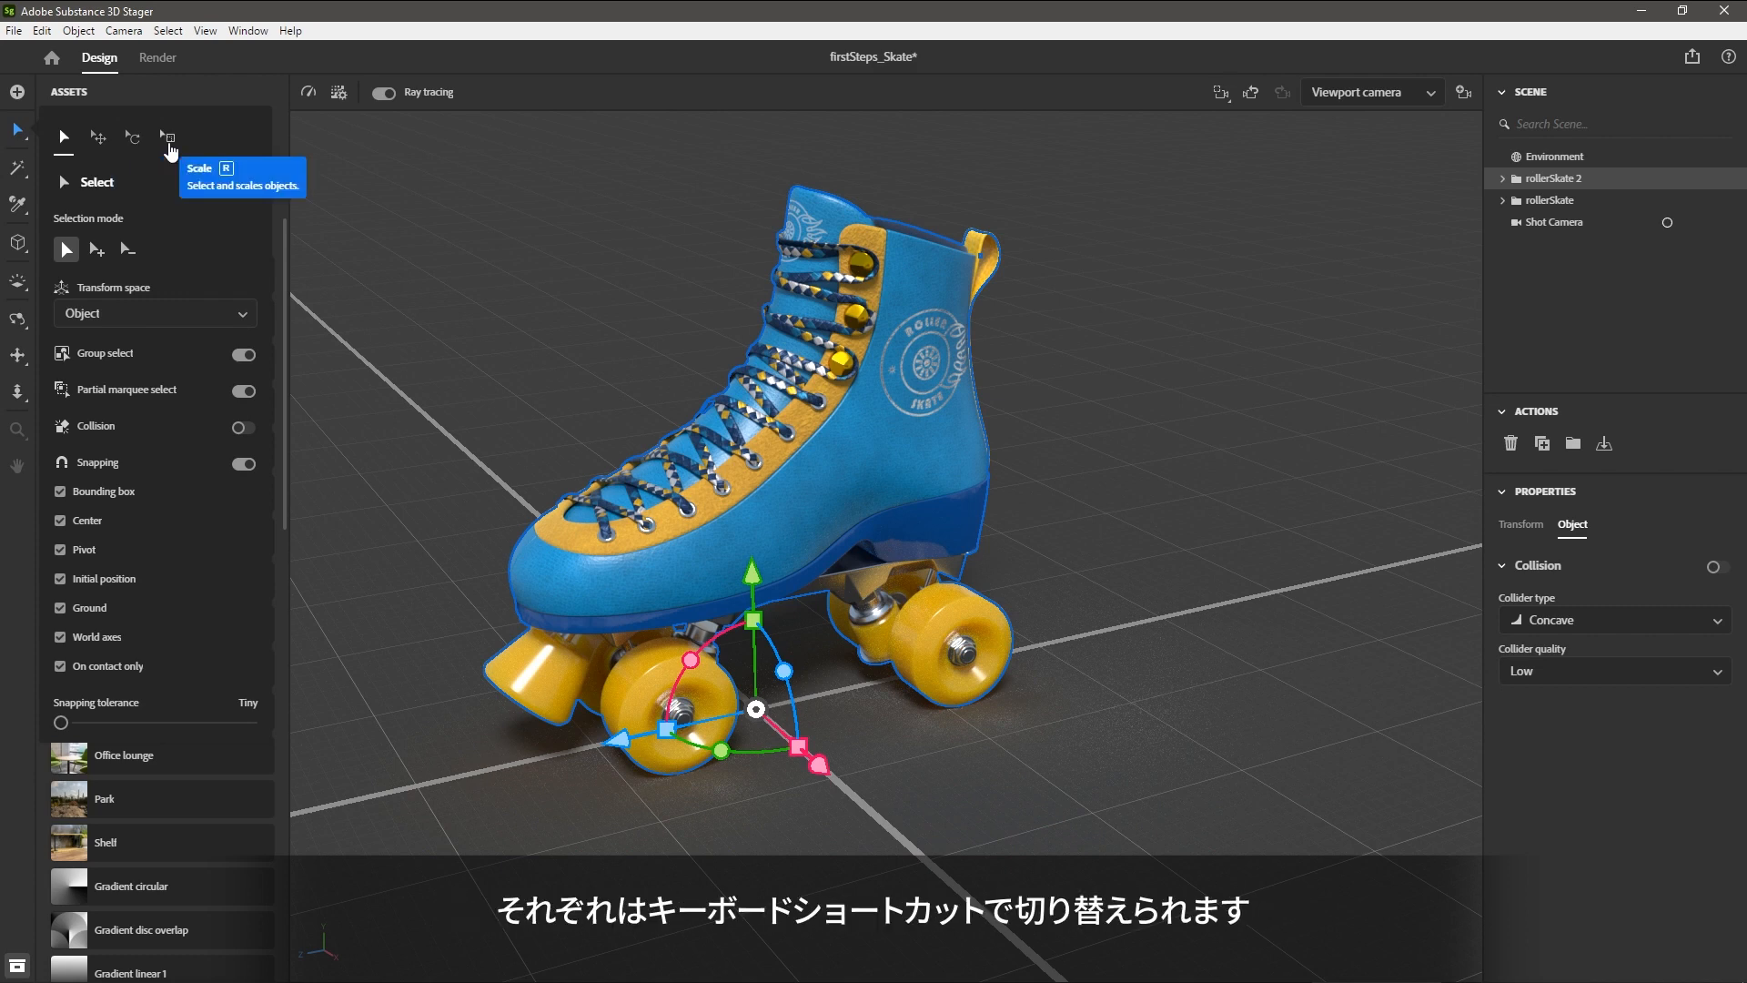
left_click(99, 139)
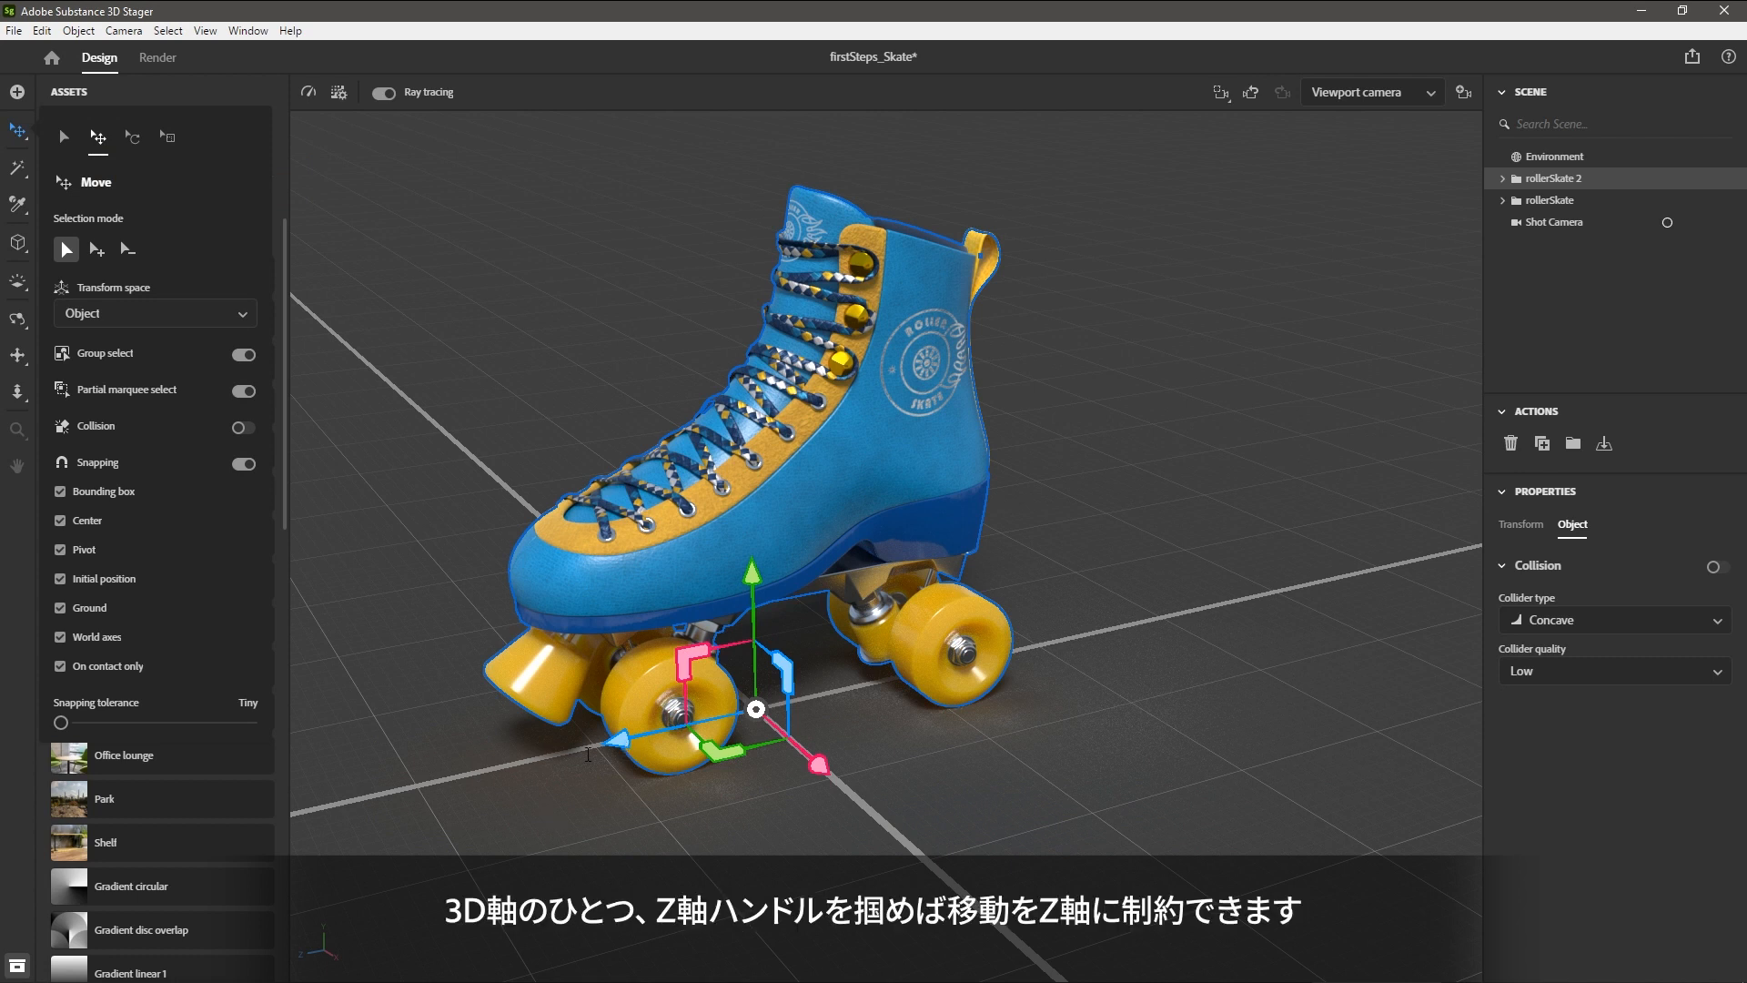
left_click_drag(619, 739, 1147, 640)
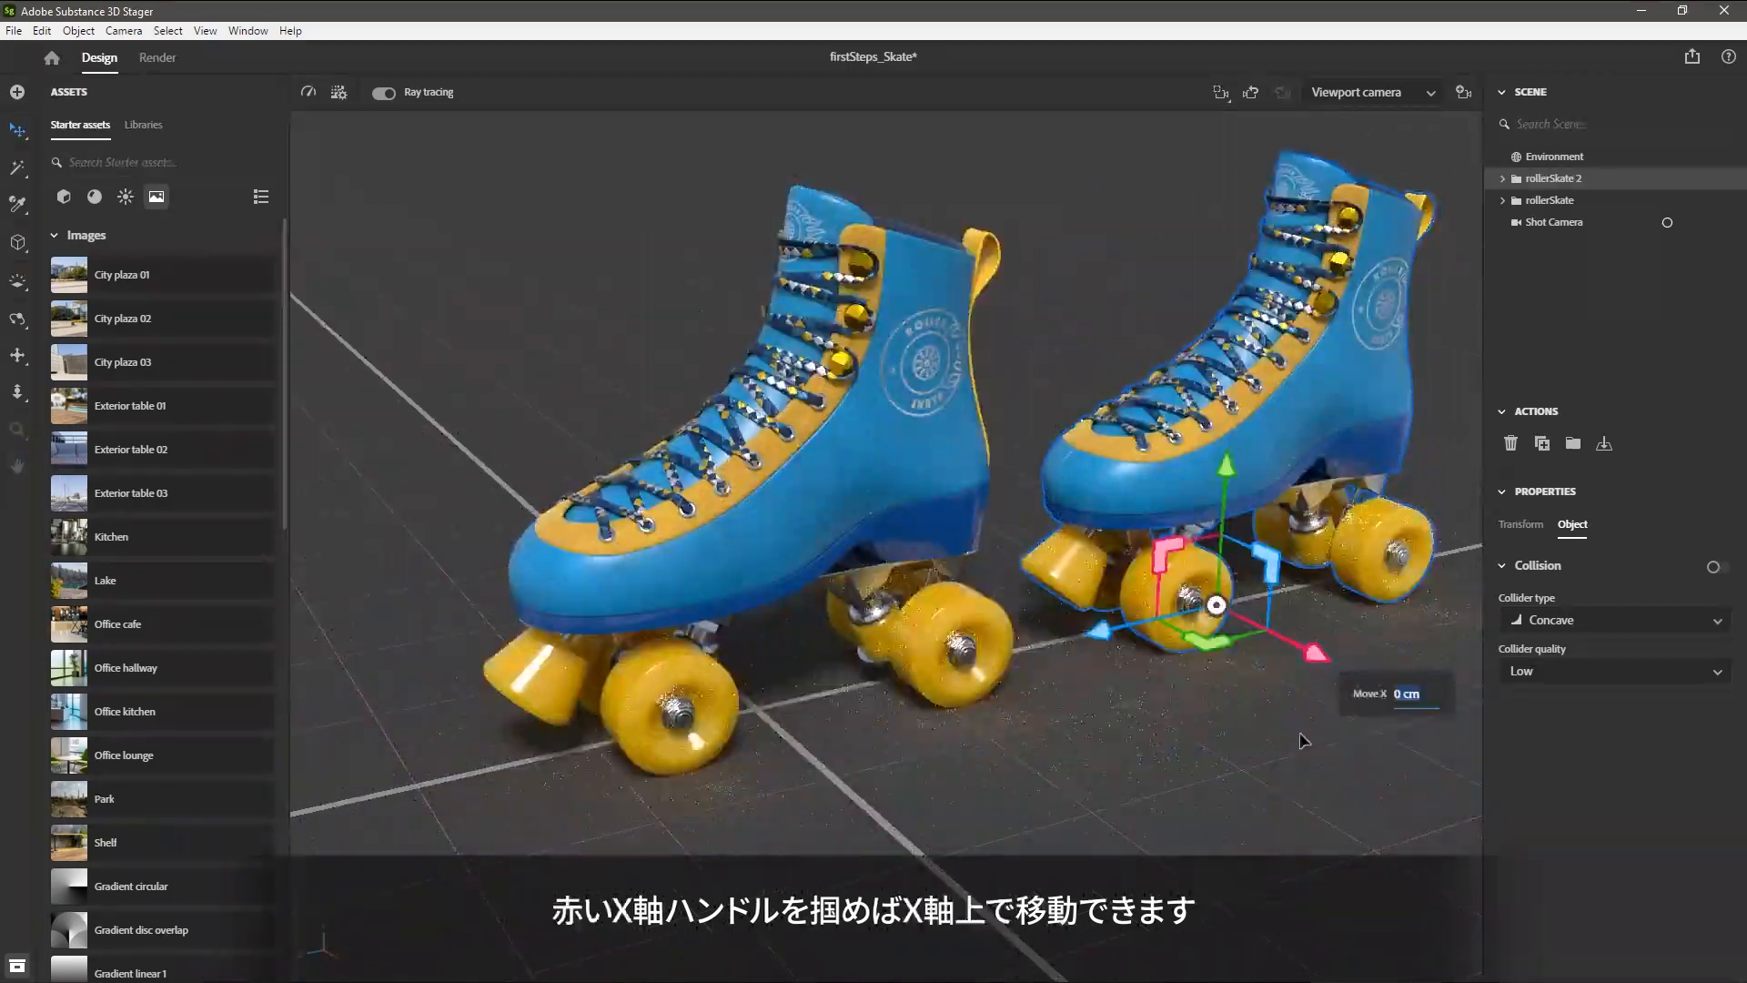
left_click_drag(1318, 659, 1360, 719)
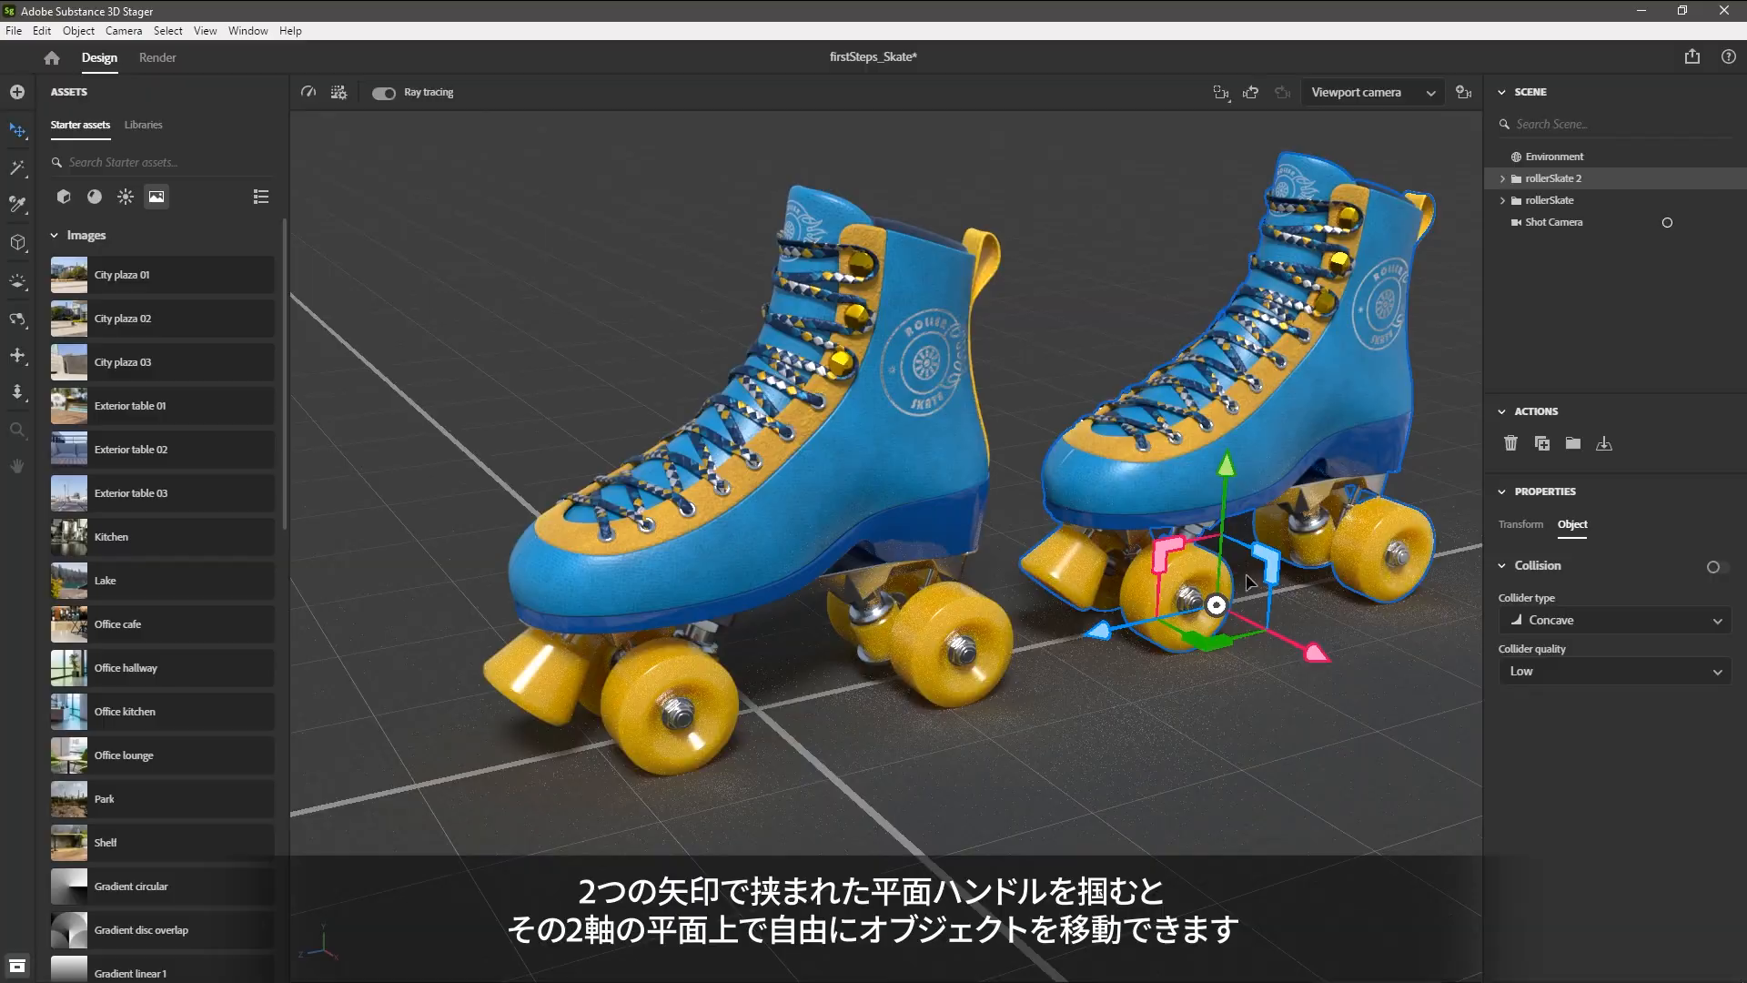
left_click_drag(1209, 639, 1208, 686)
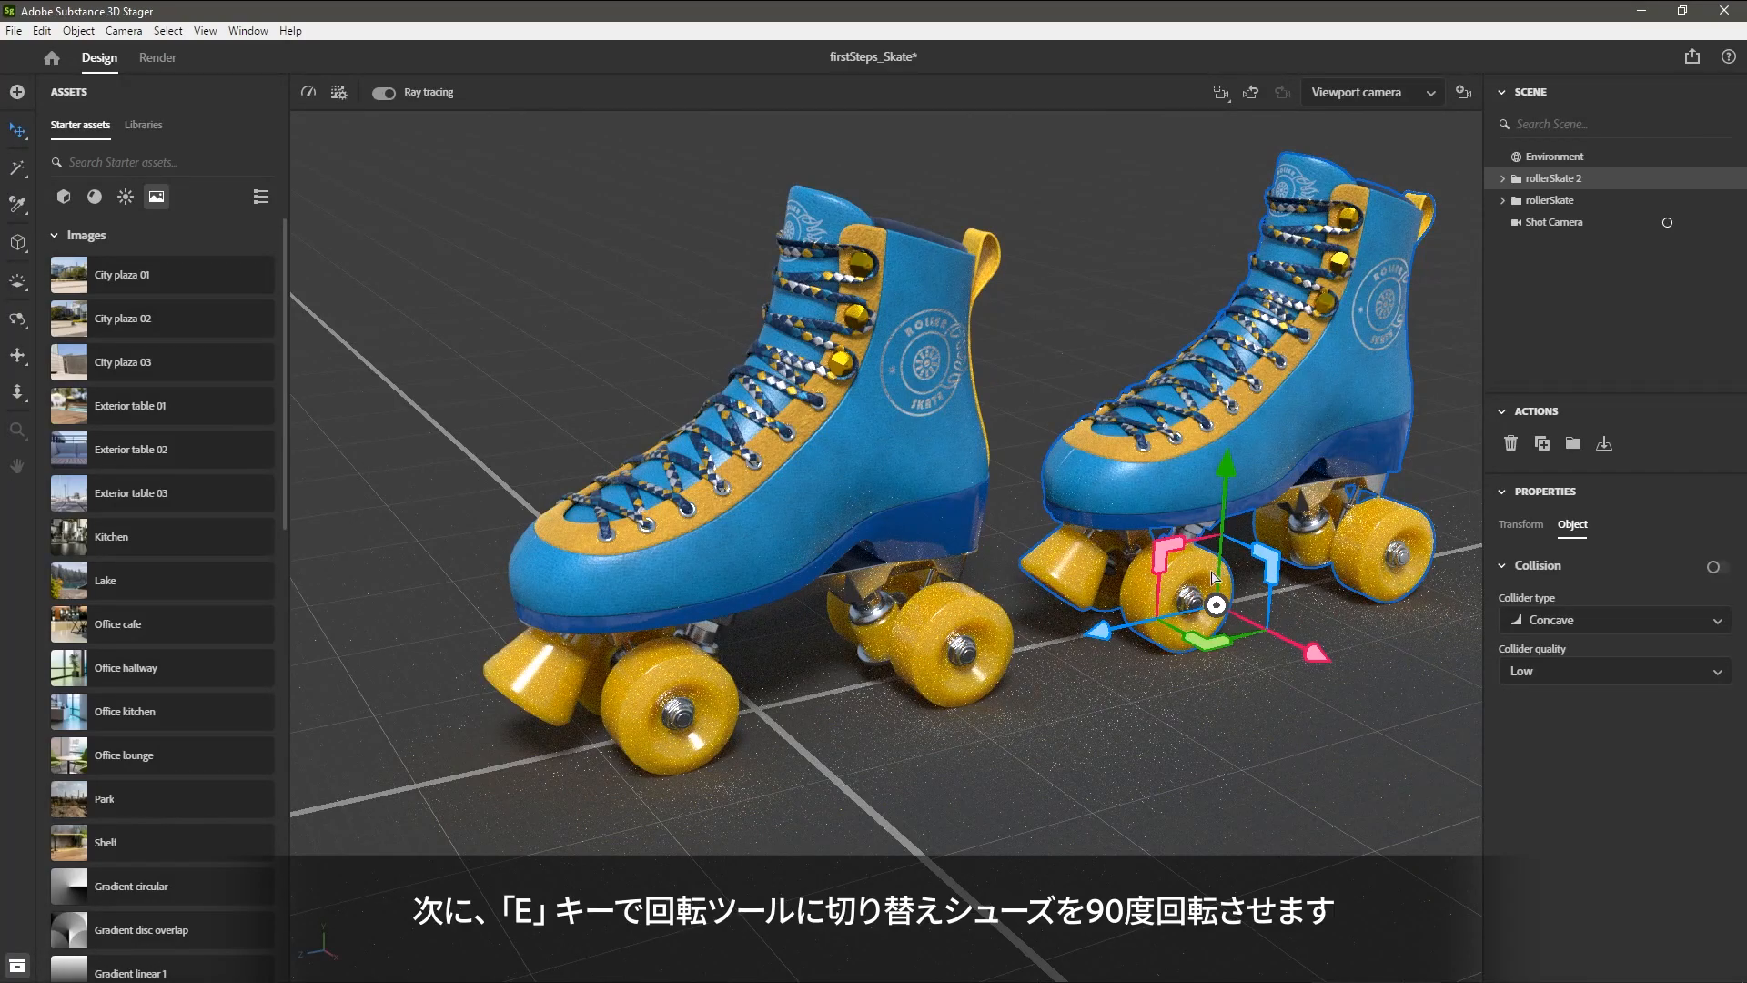
Rotate the duplicate skate 90 degrees about its vertical axis and move it back, partly behind the original's heel.
key("e")
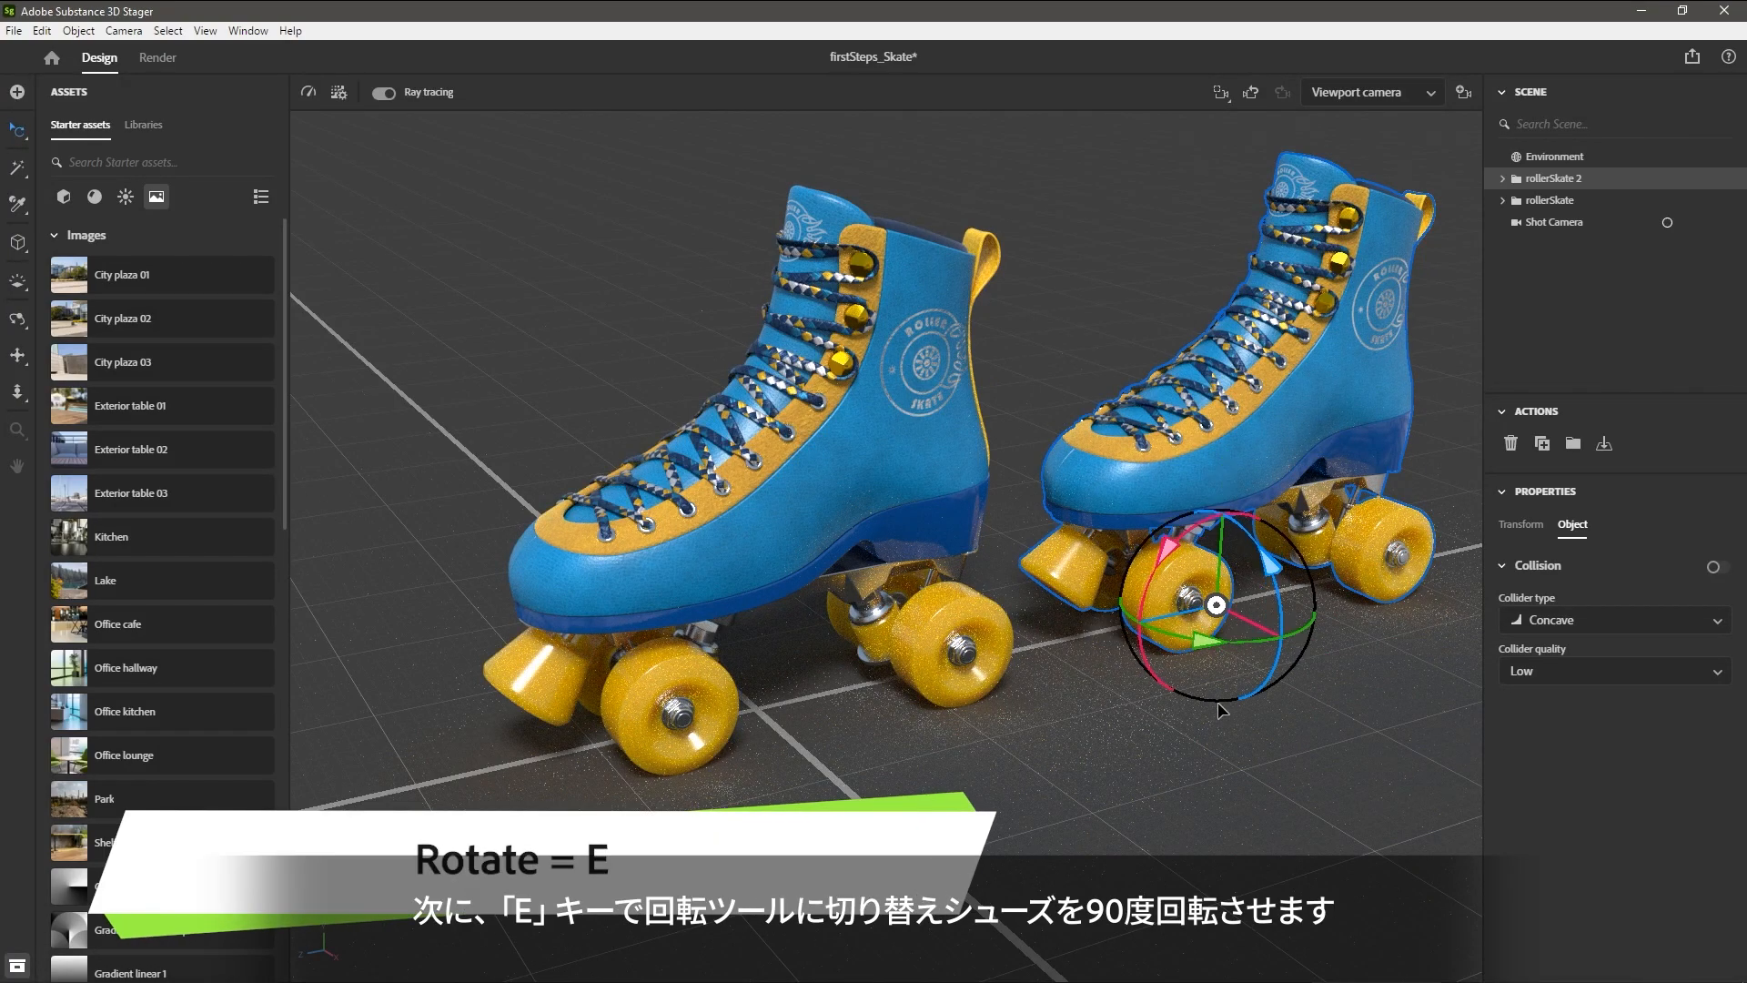
left_click_drag(1205, 642, 1485, 628)
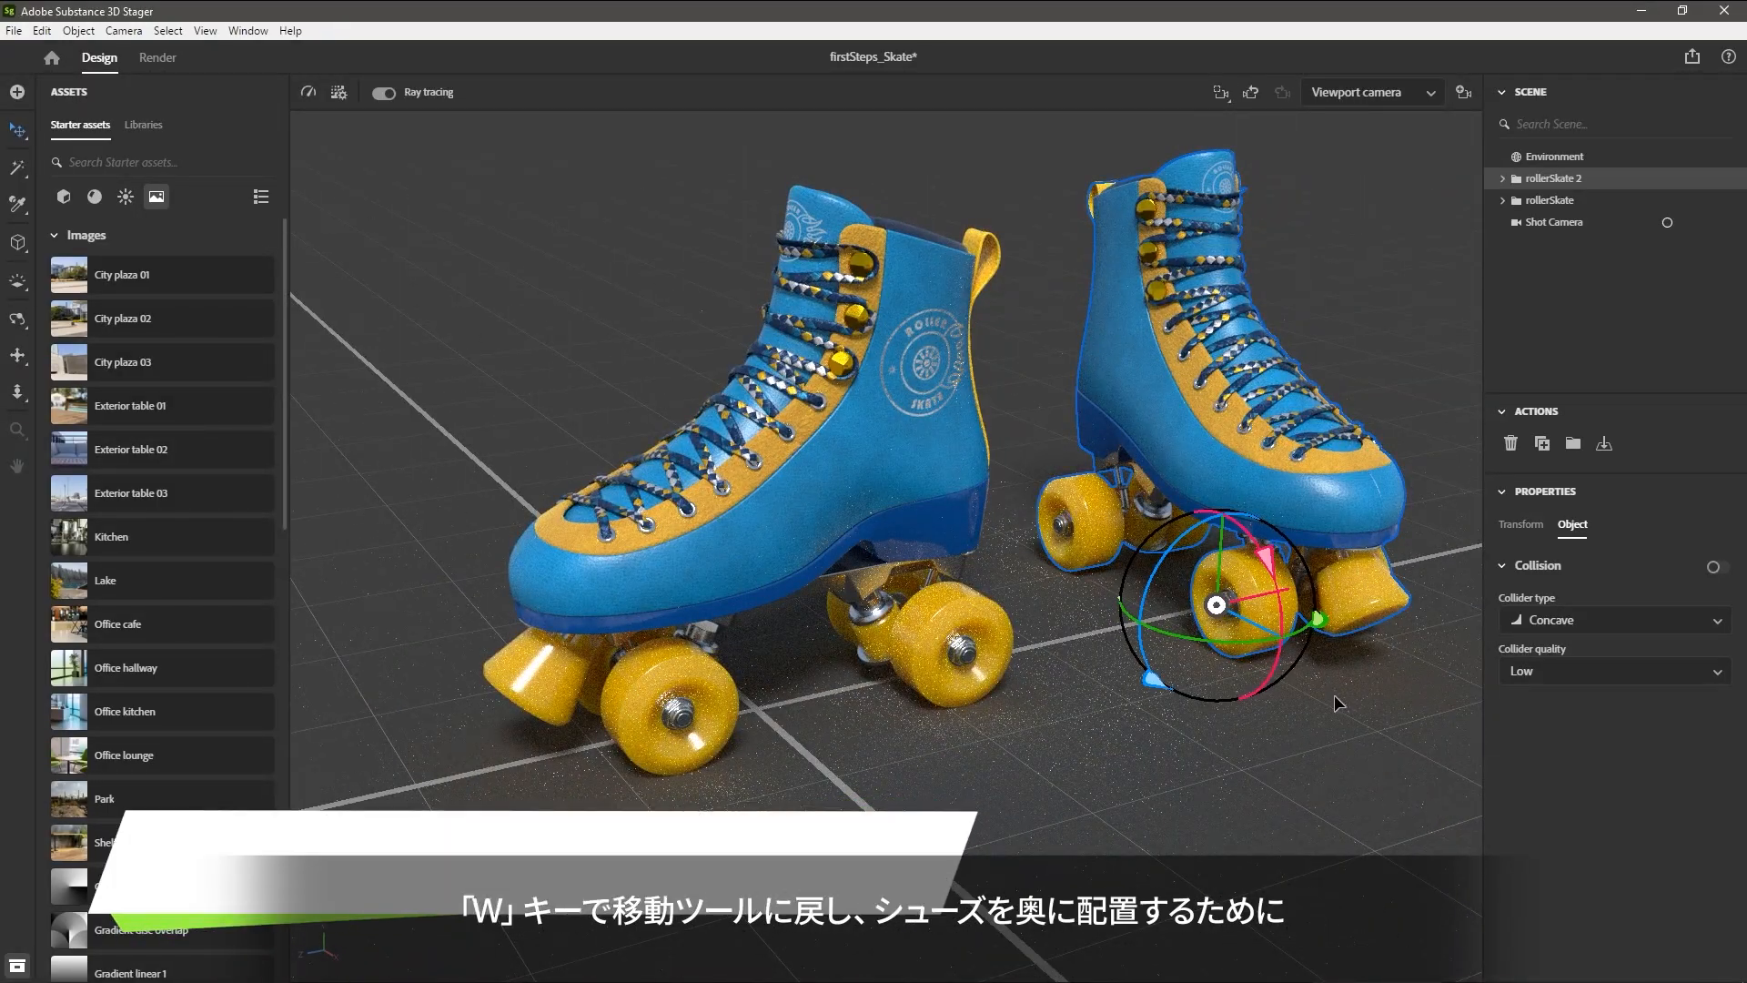
key("w")
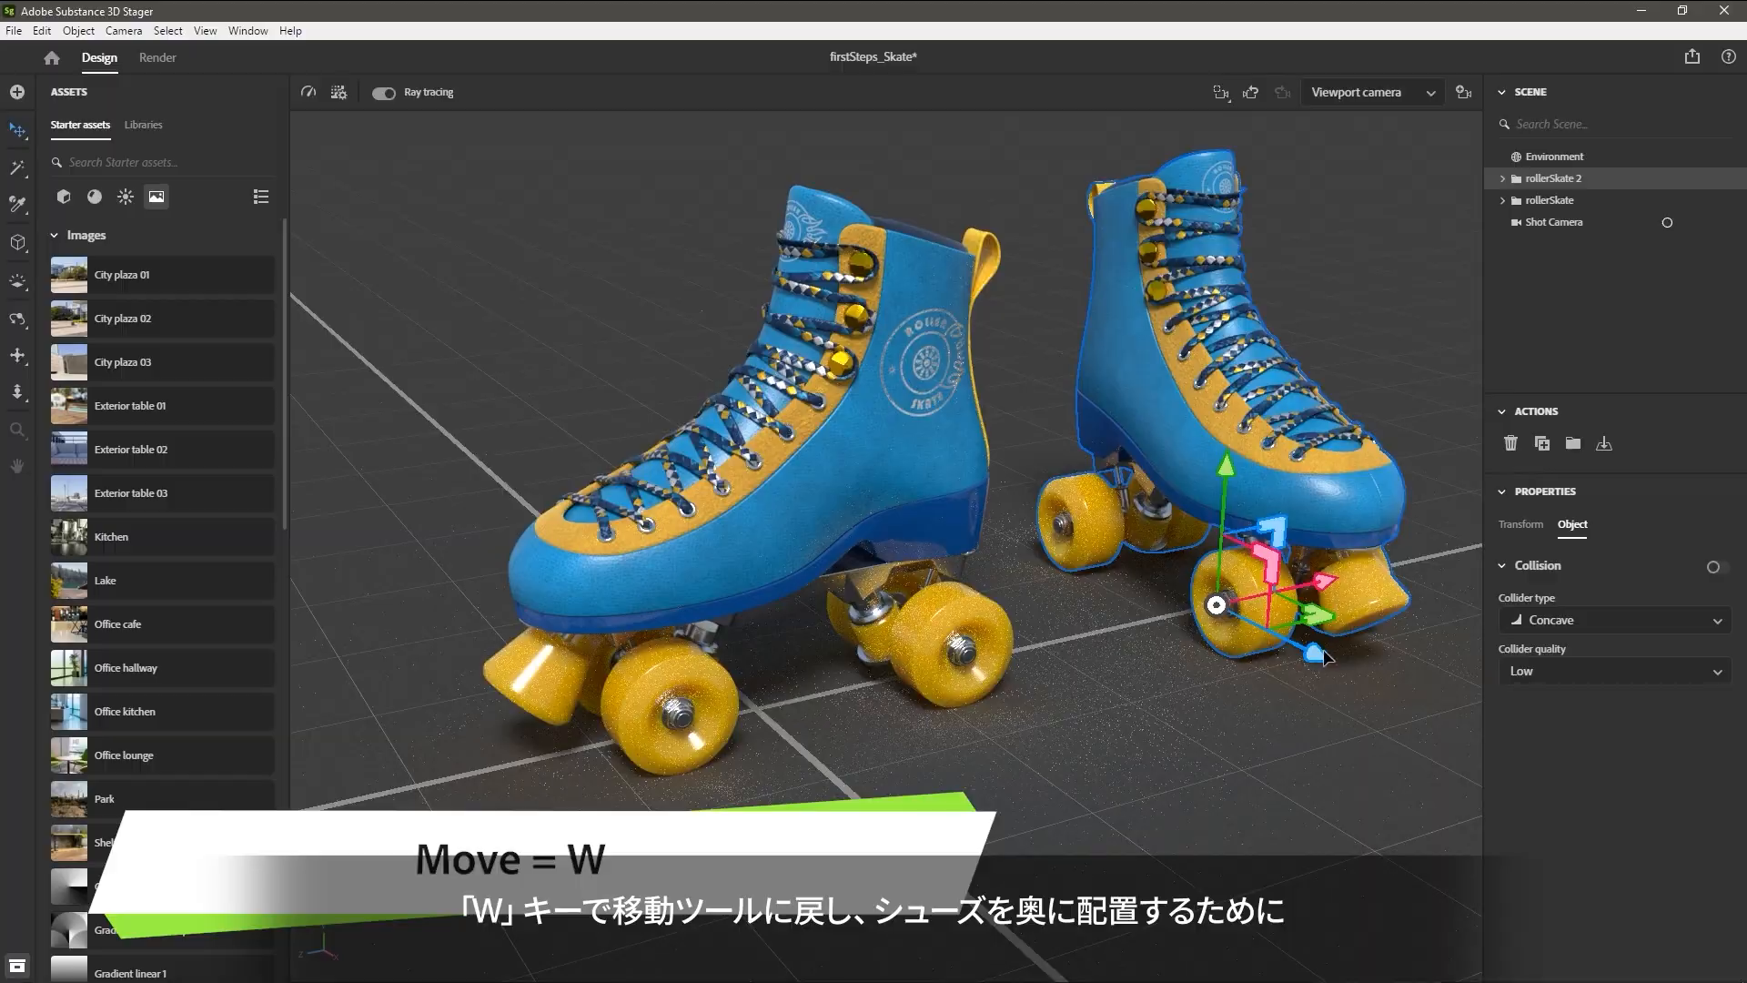
left_click_drag(1316, 654, 1225, 603)
left_click_drag(1233, 539, 1214, 543)
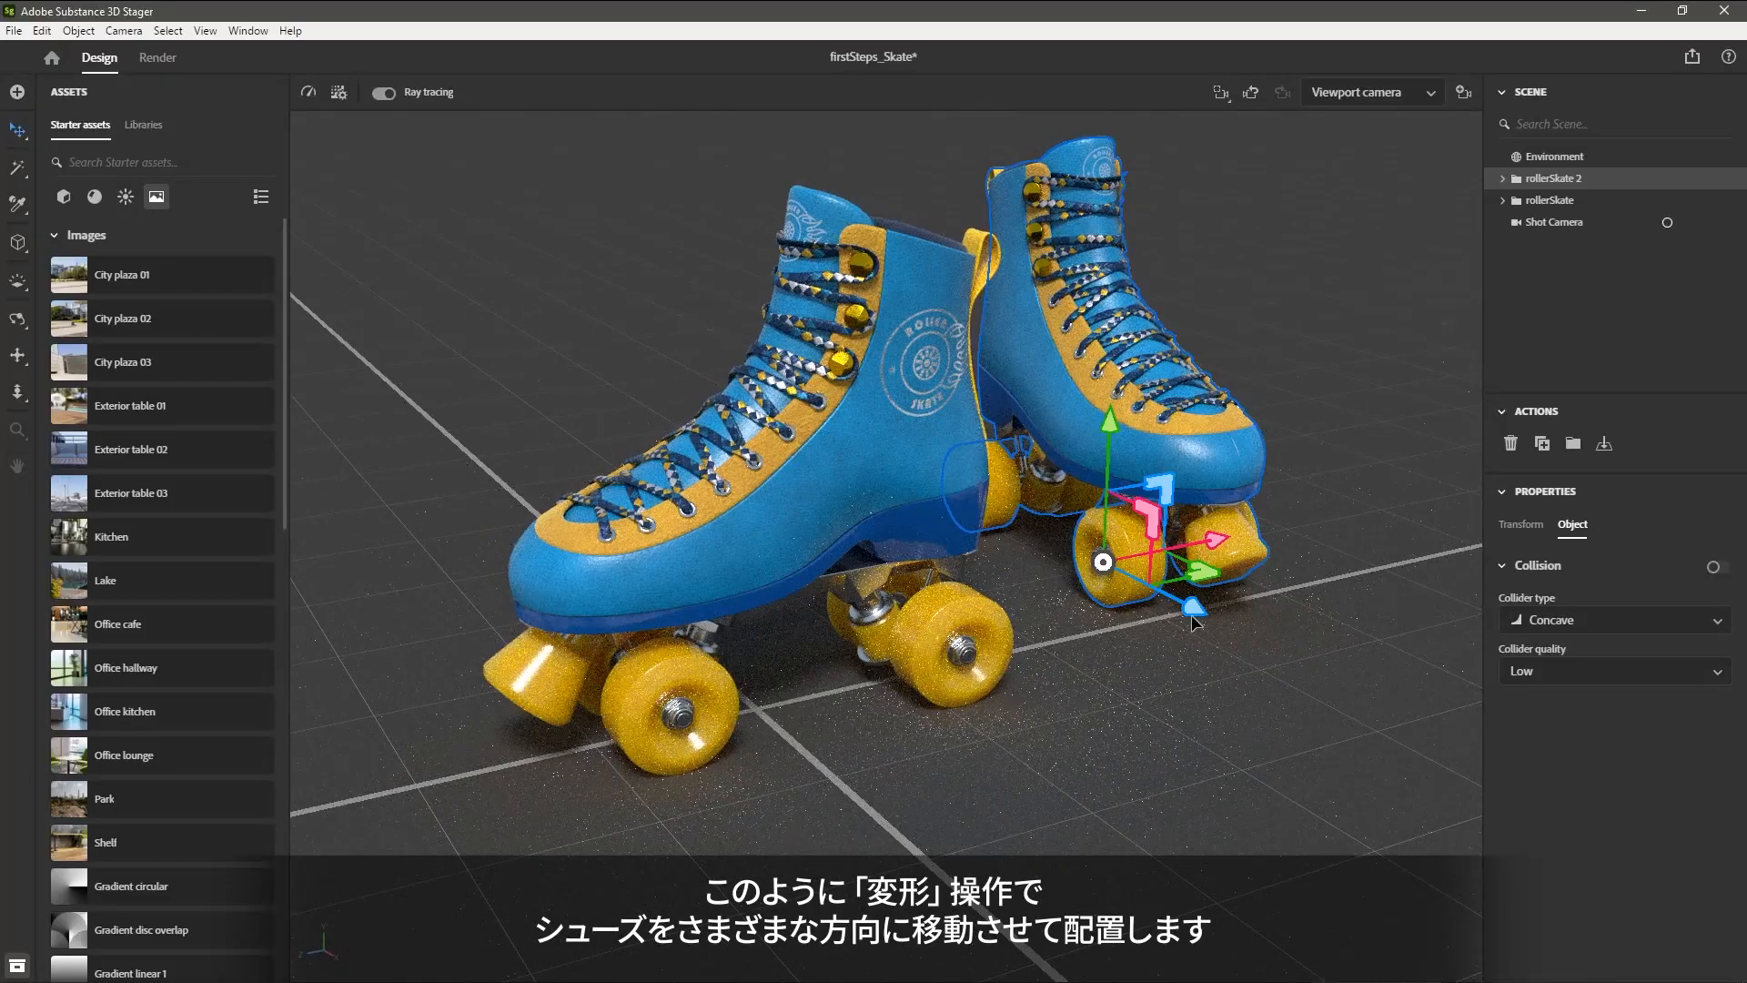
left_click_drag(1193, 606, 1173, 596)
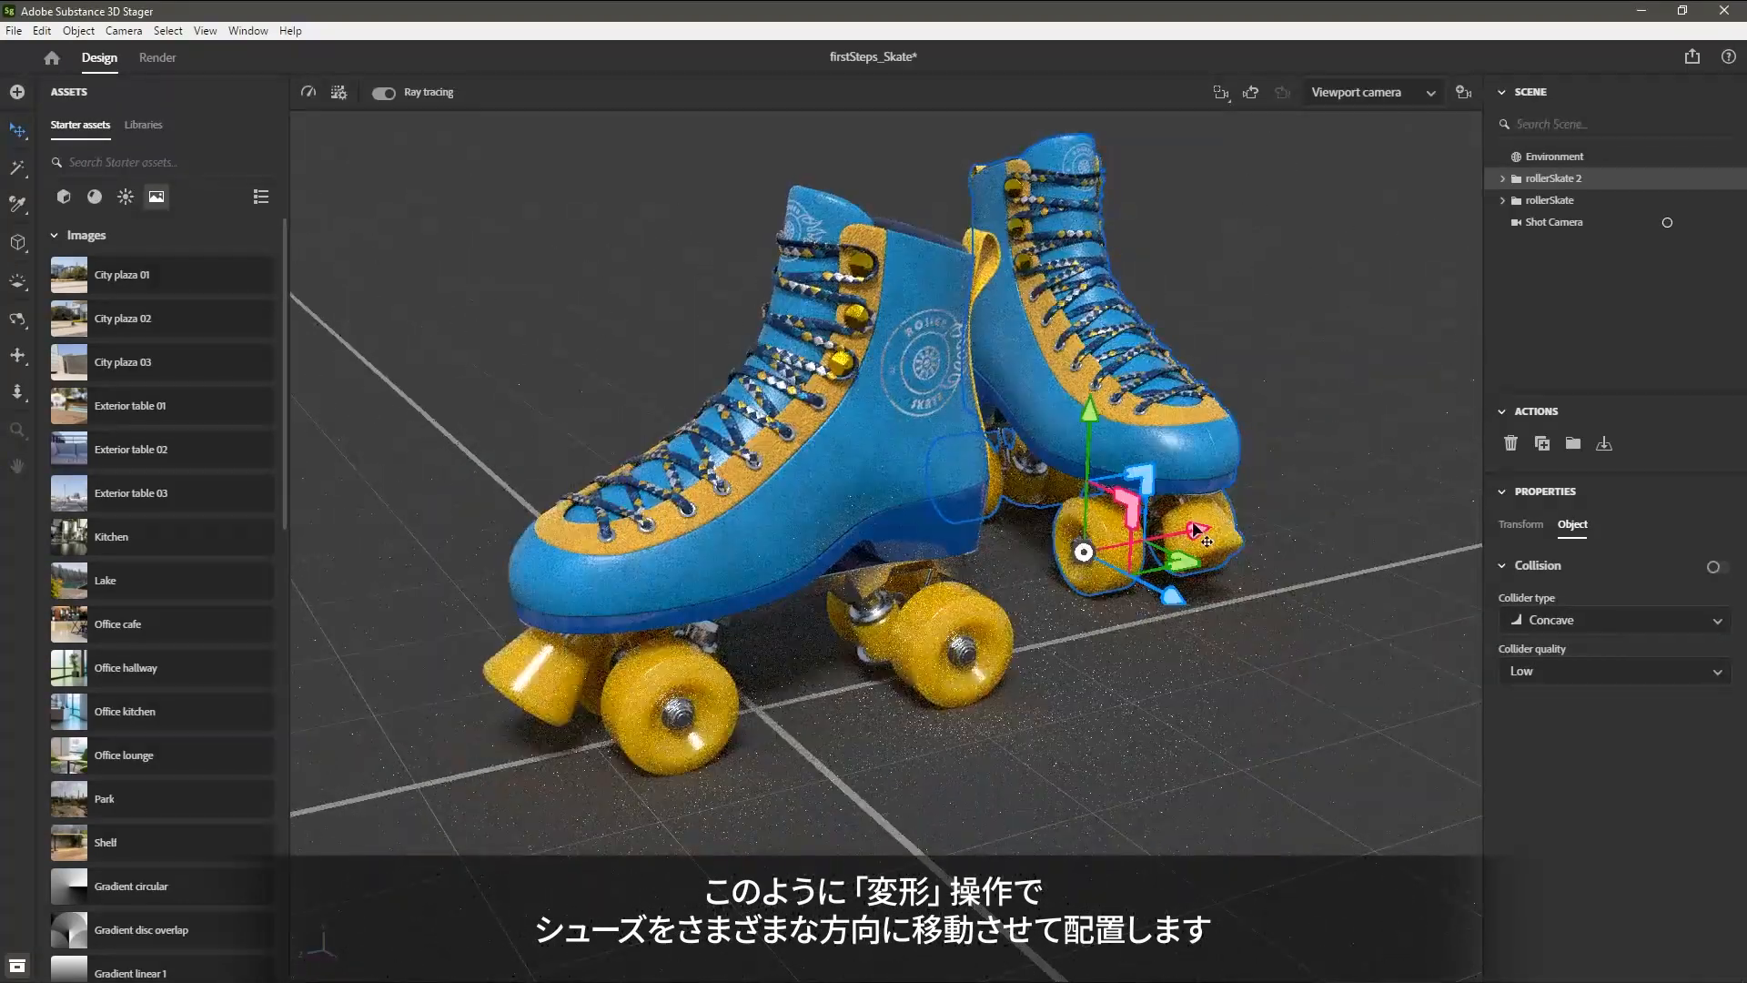
left_click_drag(1218, 527, 1235, 525)
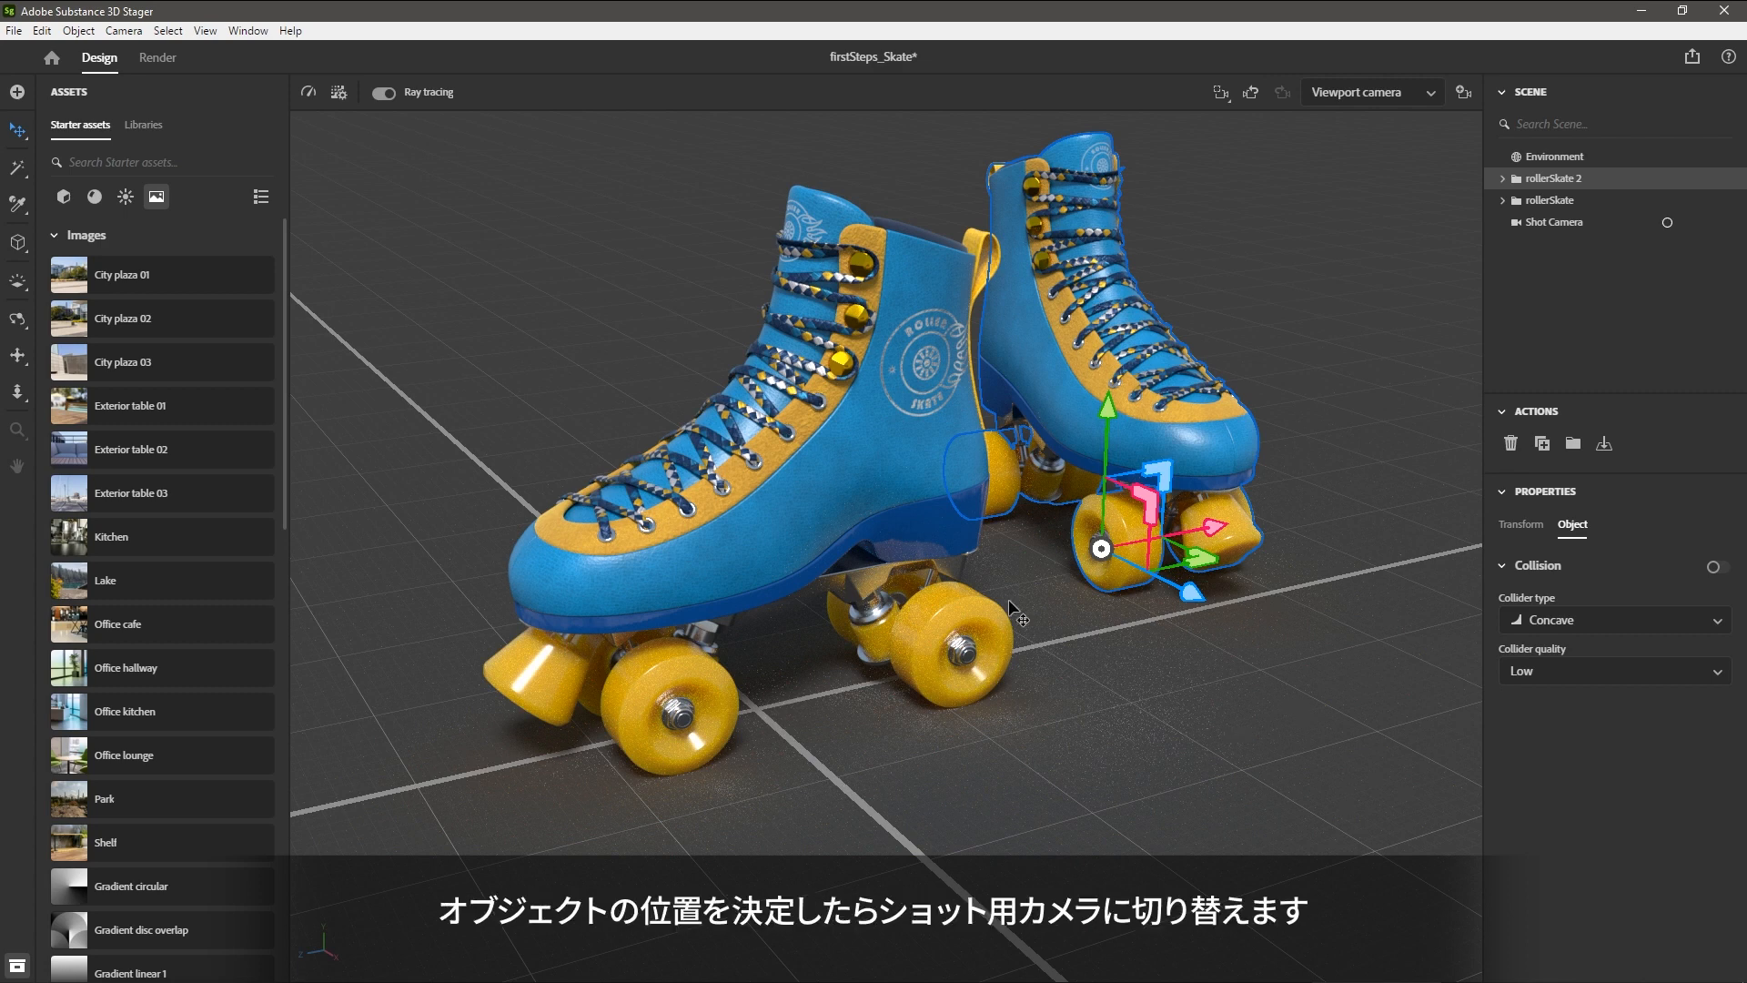
Switch to the Shot Camera and move the original skate forward along its Z axis, away from the duplicate.
left_click(1668, 223)
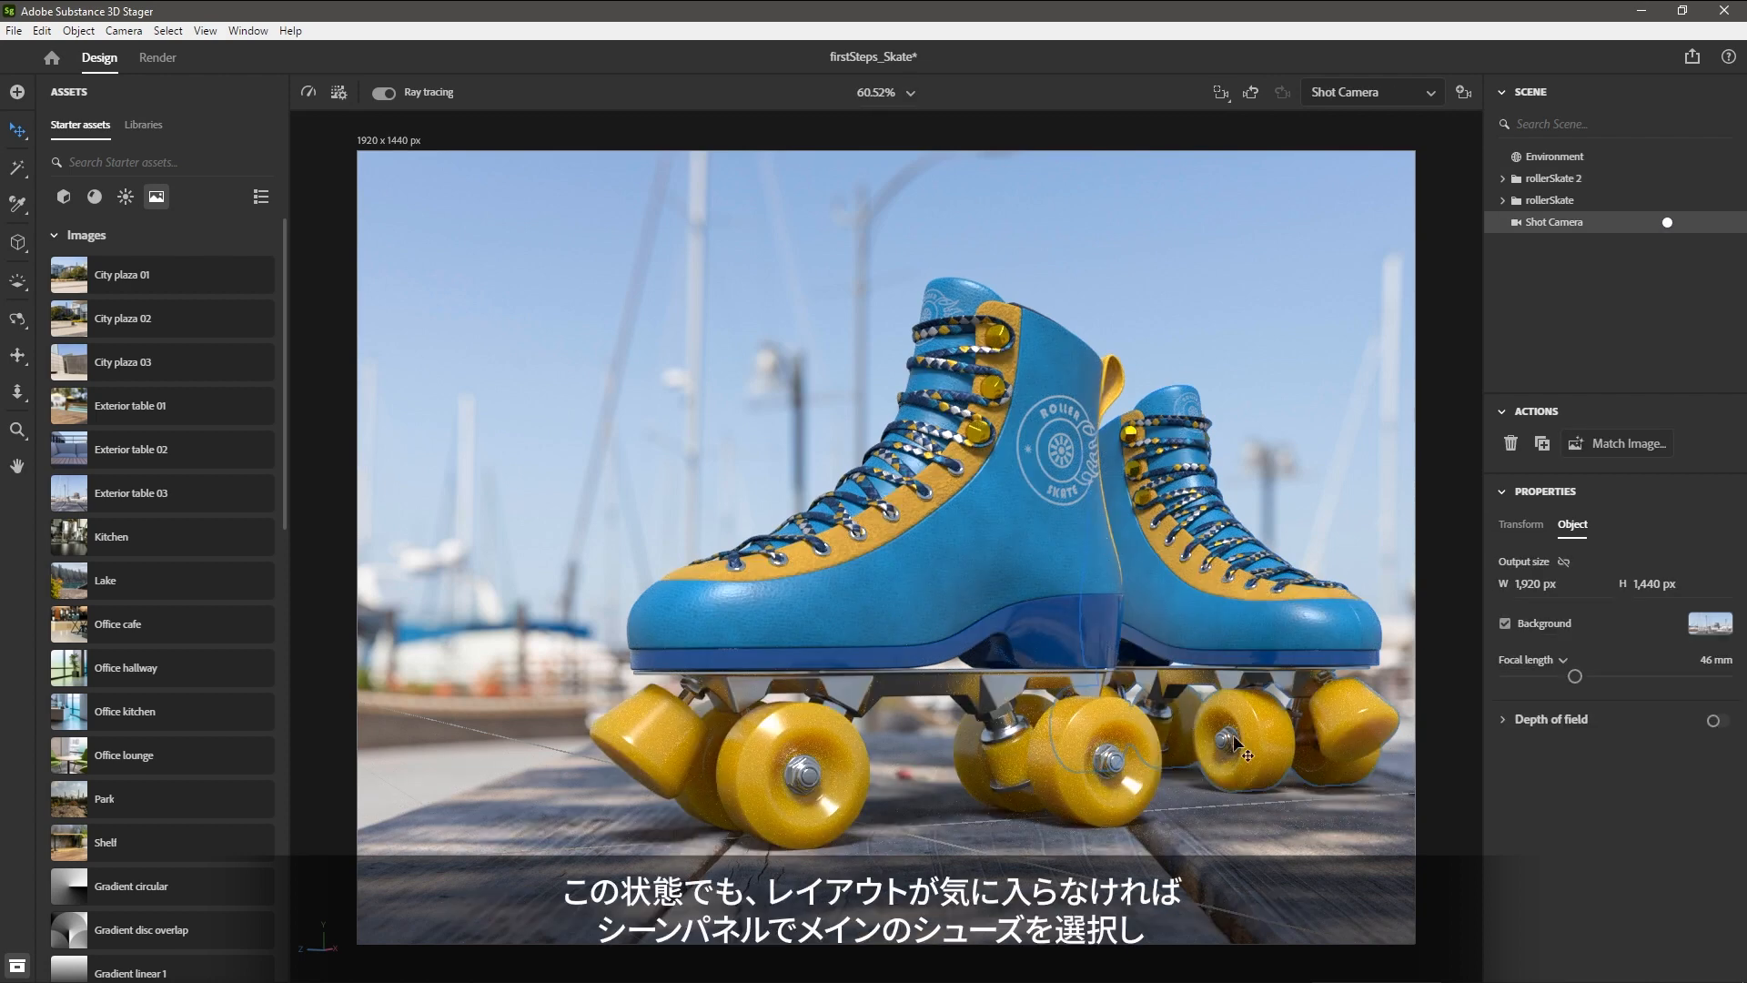
left_click(1537, 201)
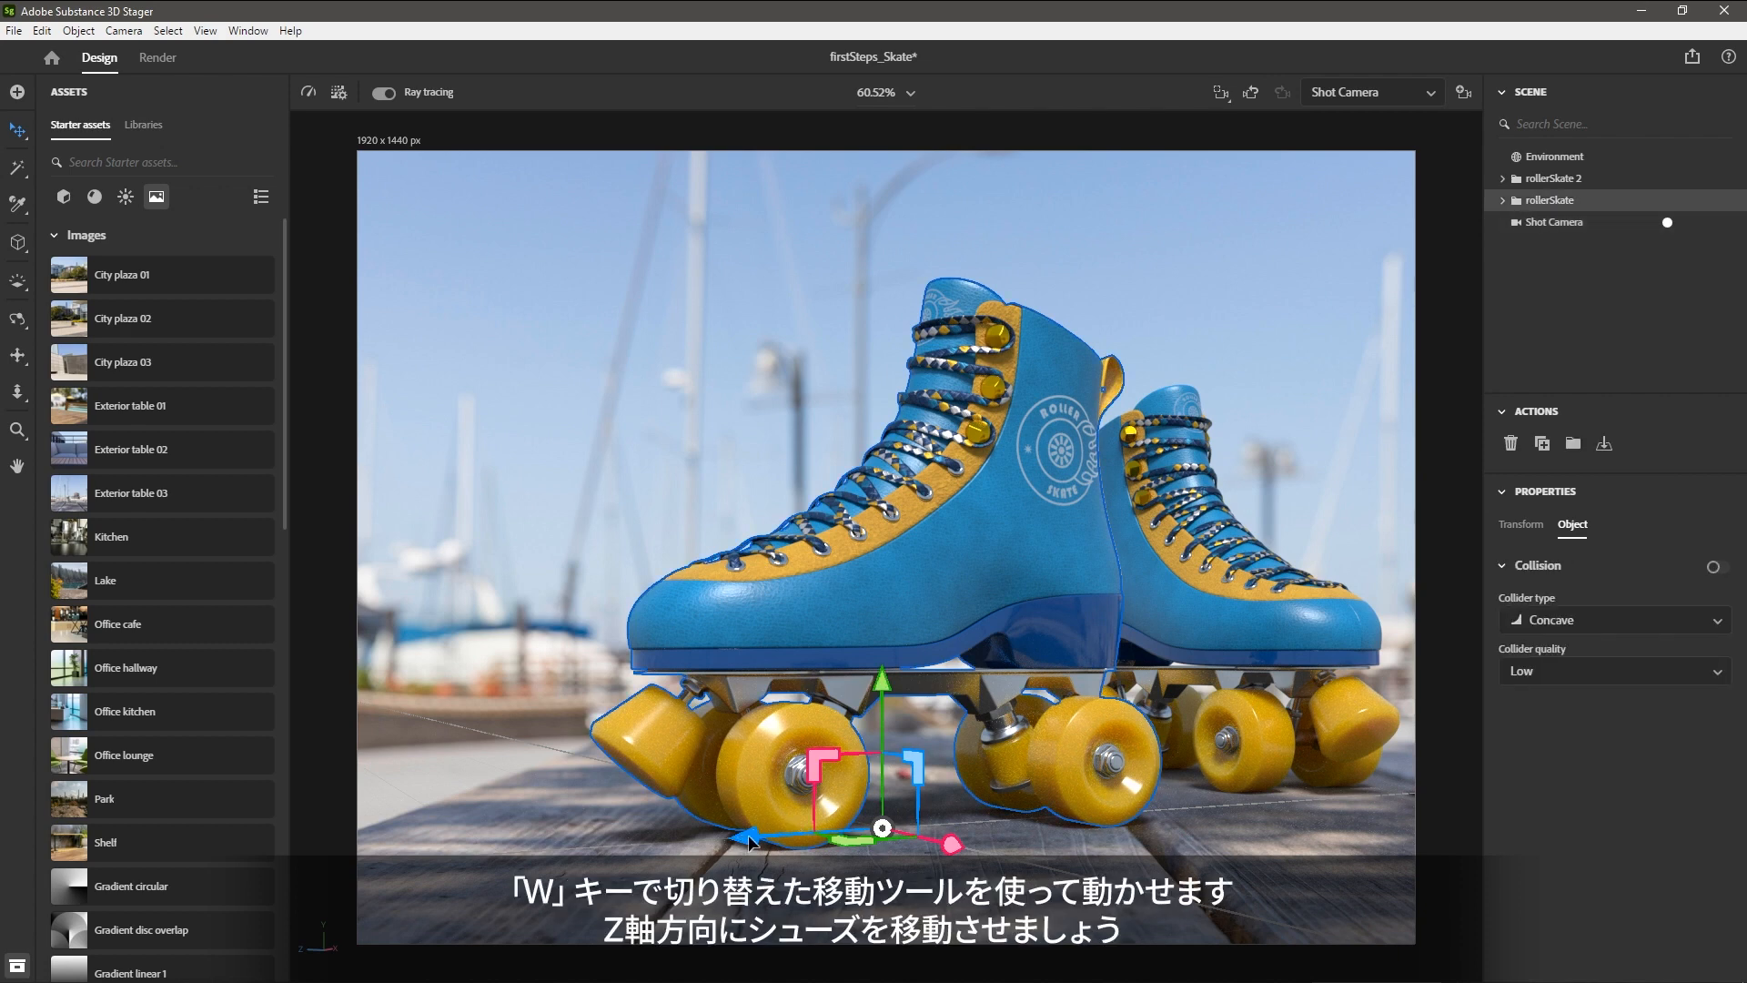
left_click_drag(750, 841, 637, 854)
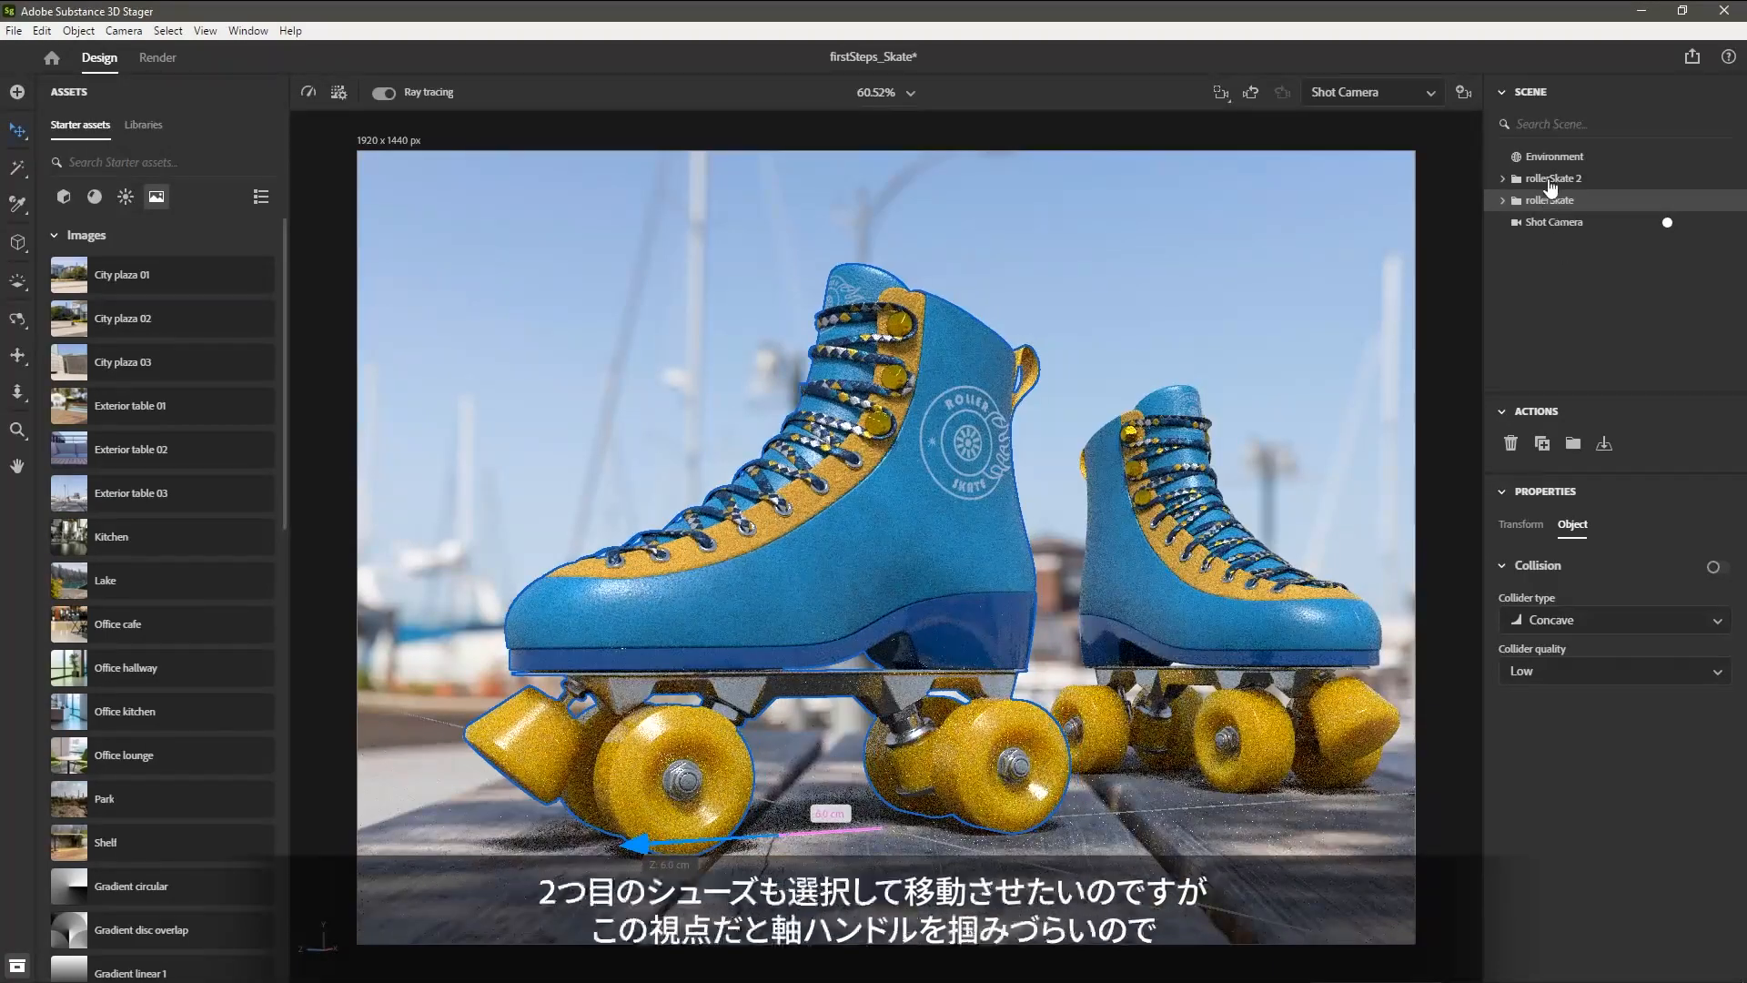
From the Viewport camera, move the duplicate skate along its X axis until it partly overlaps behind the original's heel.
left_click(1551, 180)
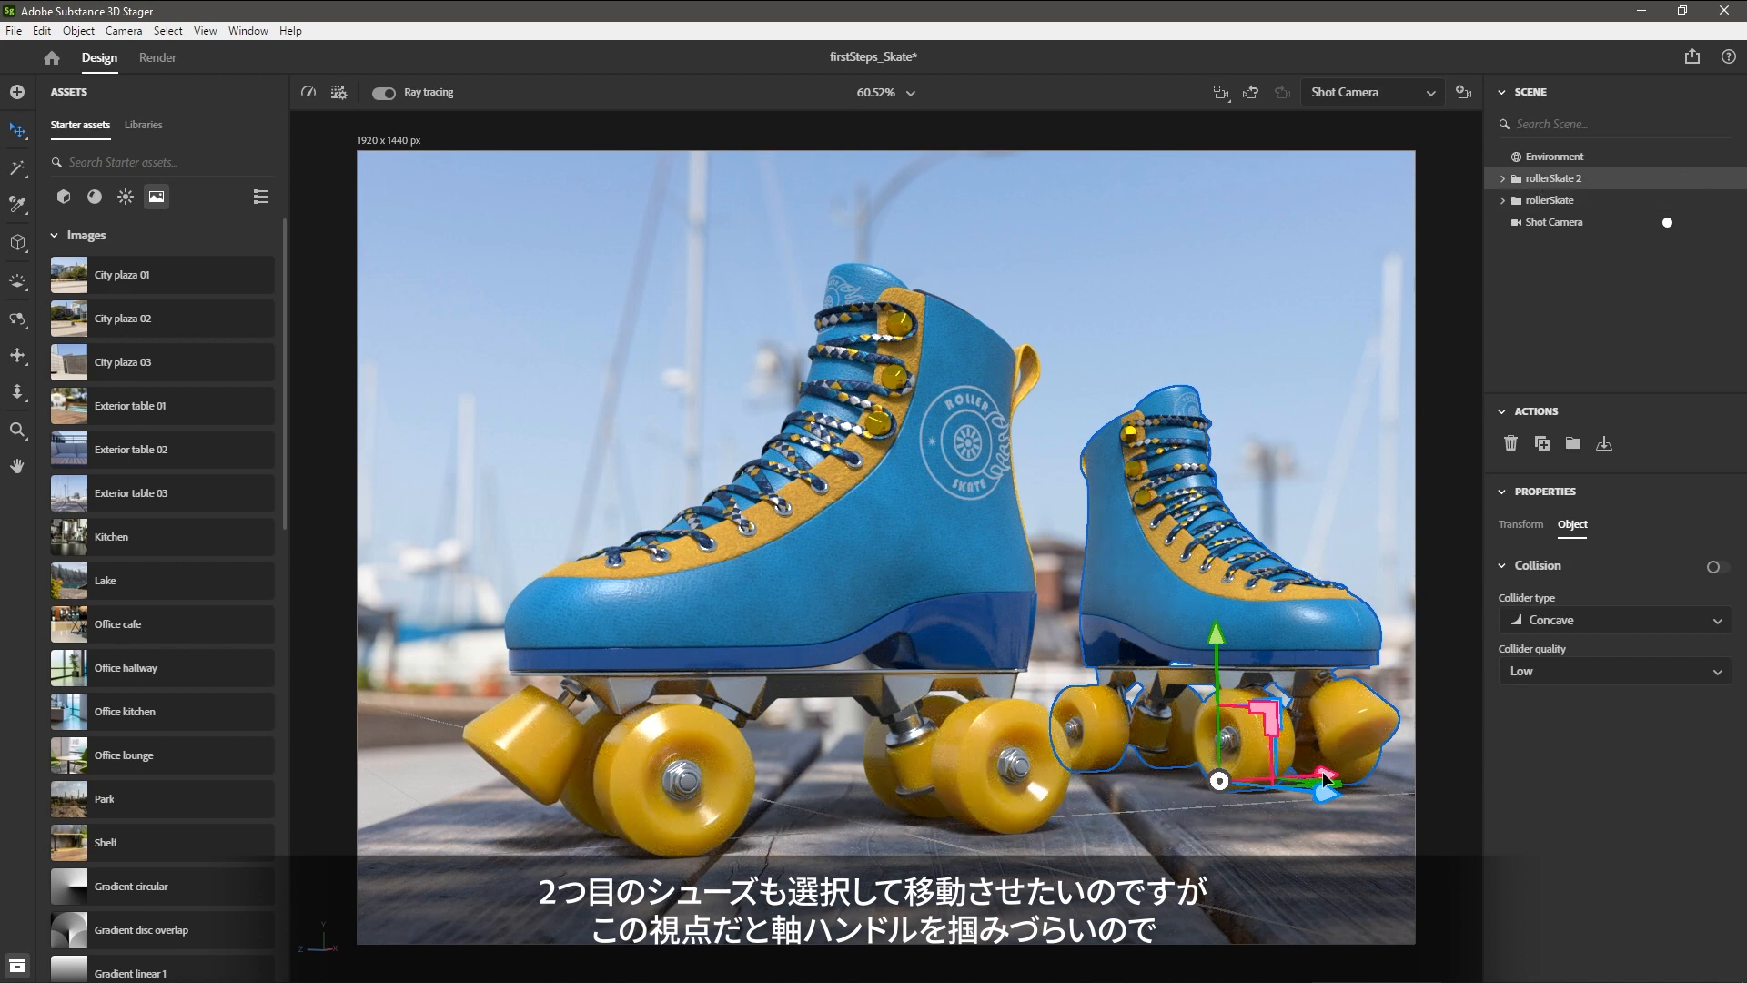
left_click(1370, 92)
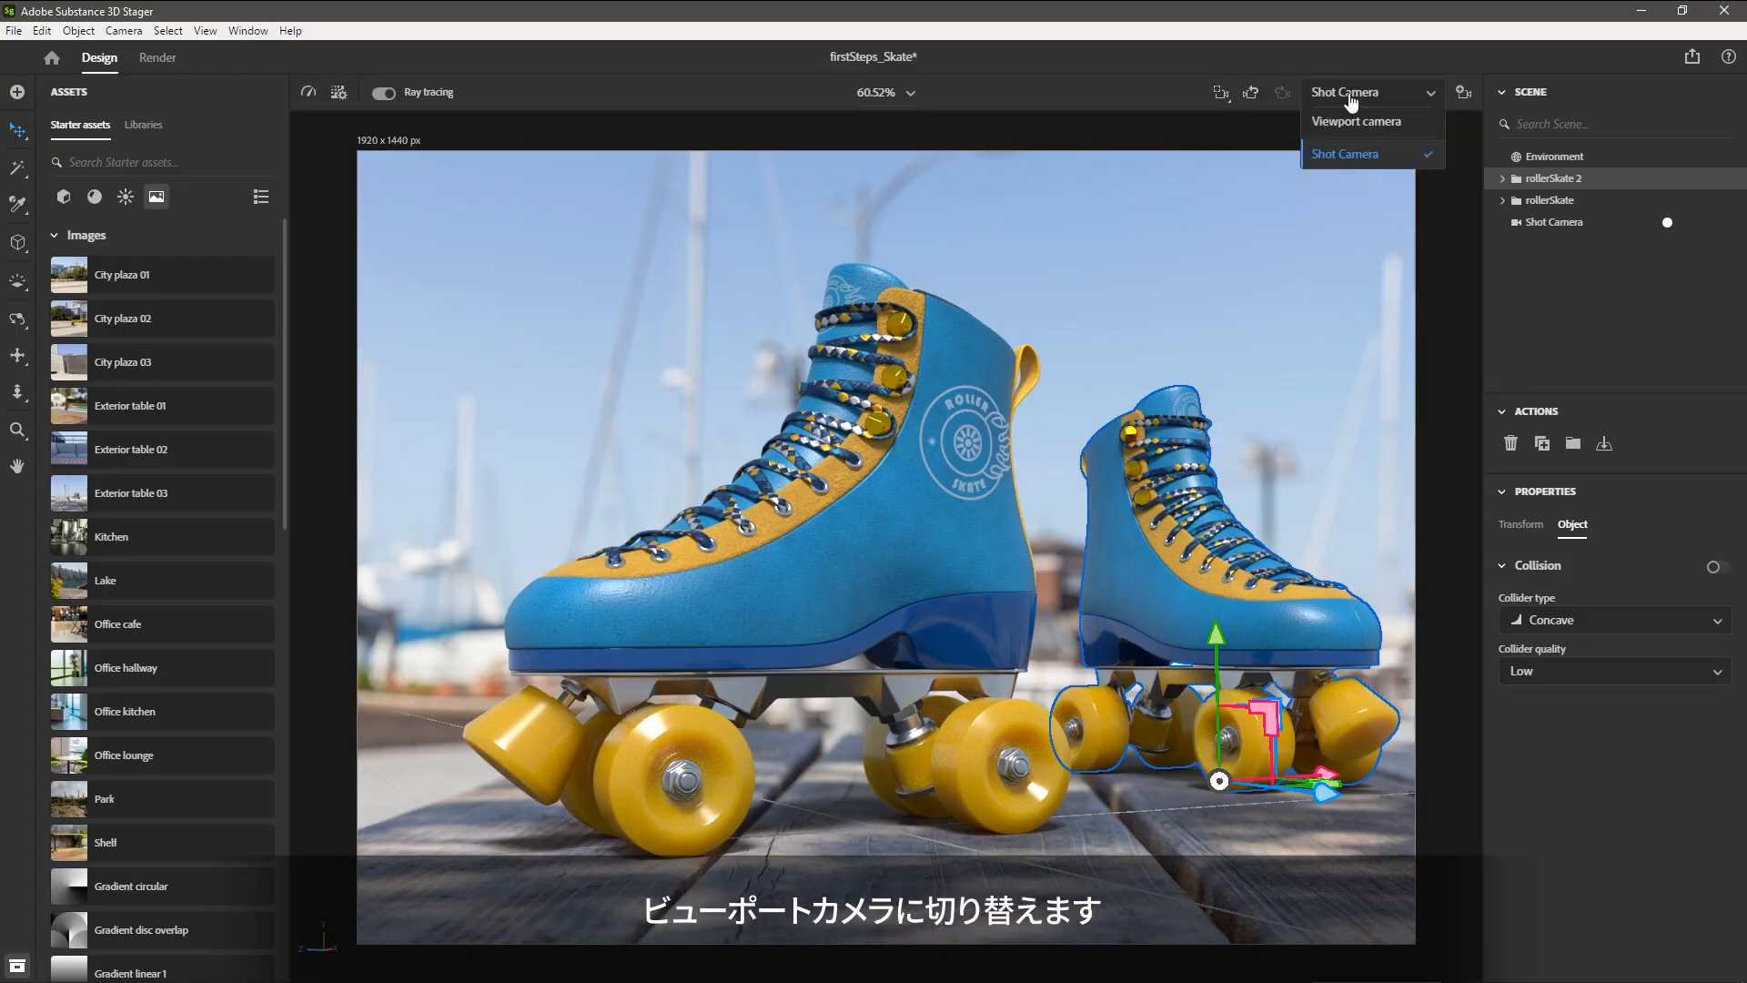
left_click(1356, 121)
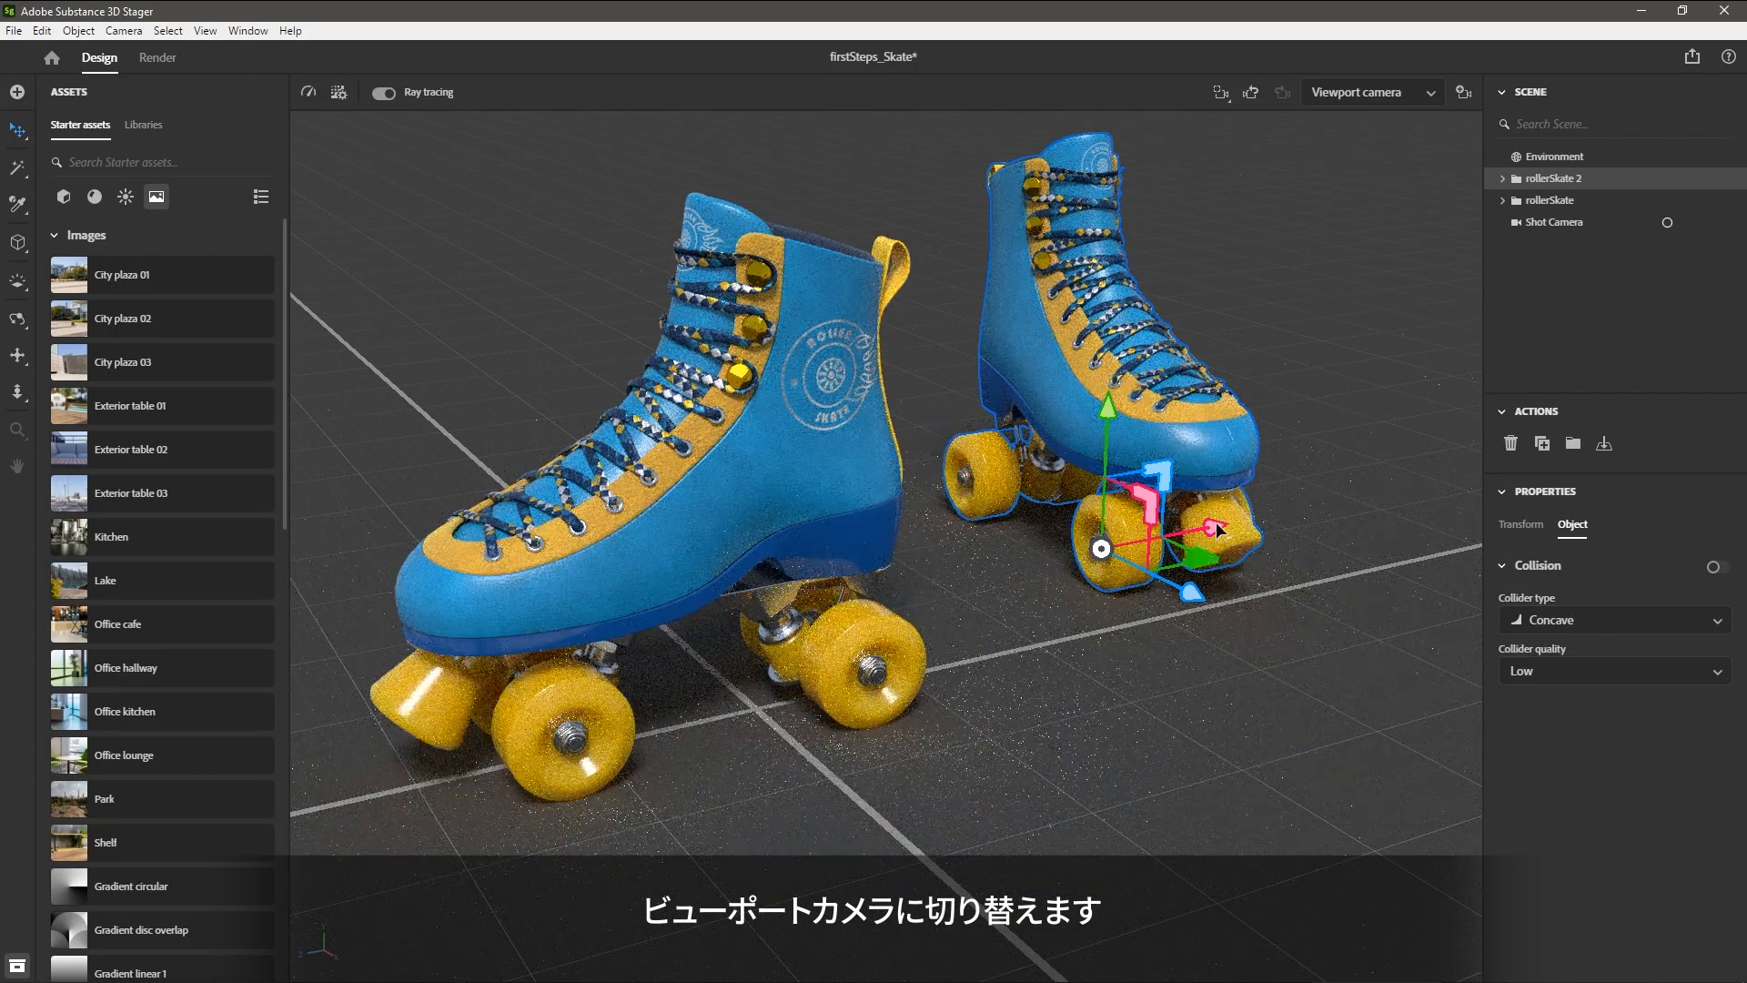
left_click_drag(1219, 528, 1129, 543)
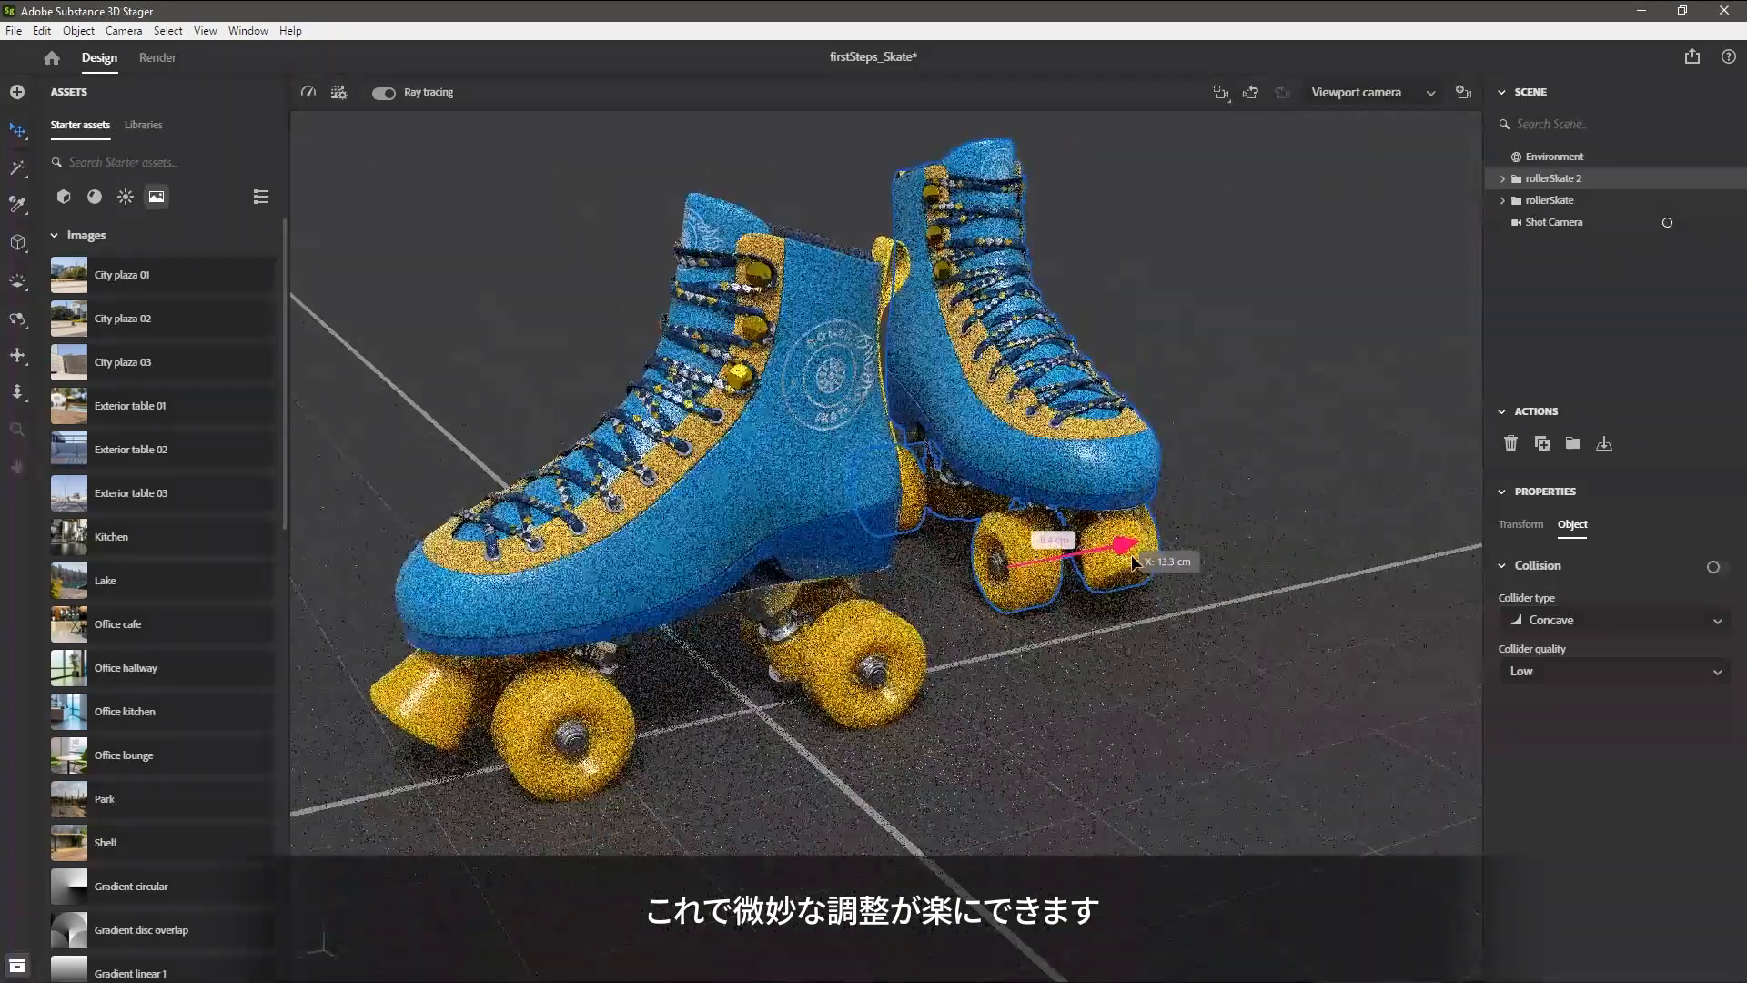
Return to the Shot Camera and enable its depth of field, with the focus point on the front skate and blur amount 6.6.
left_click(1667, 222)
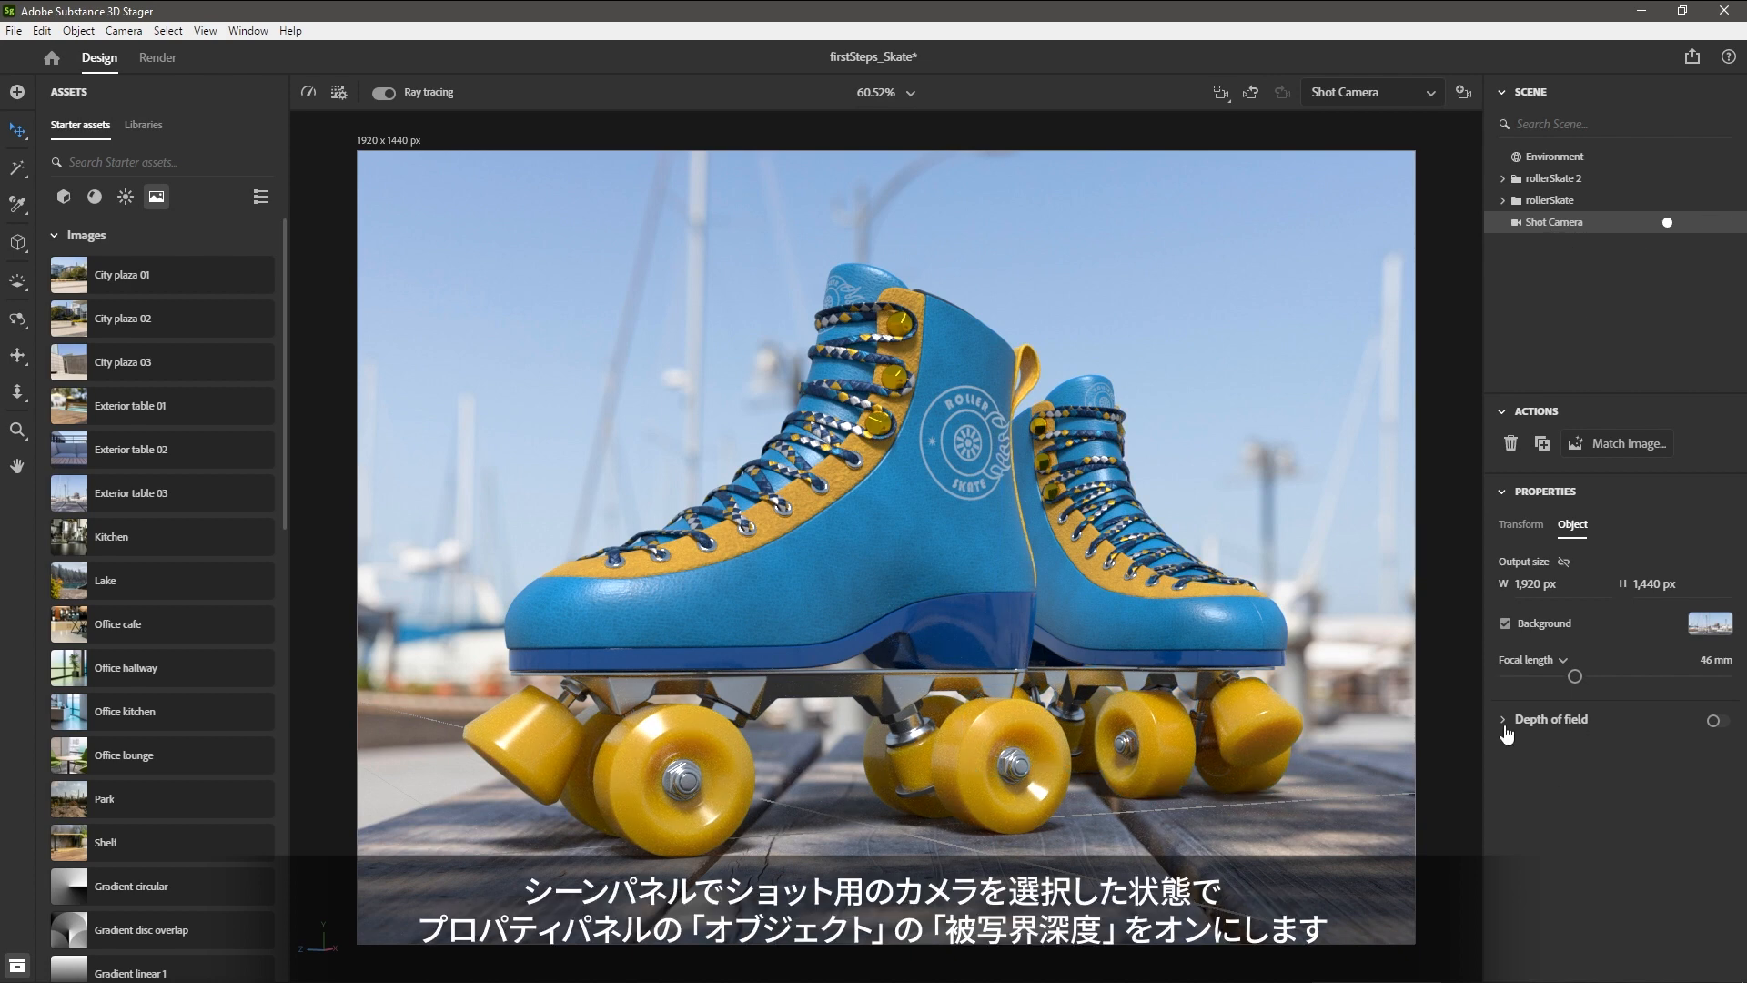
left_click(1715, 723)
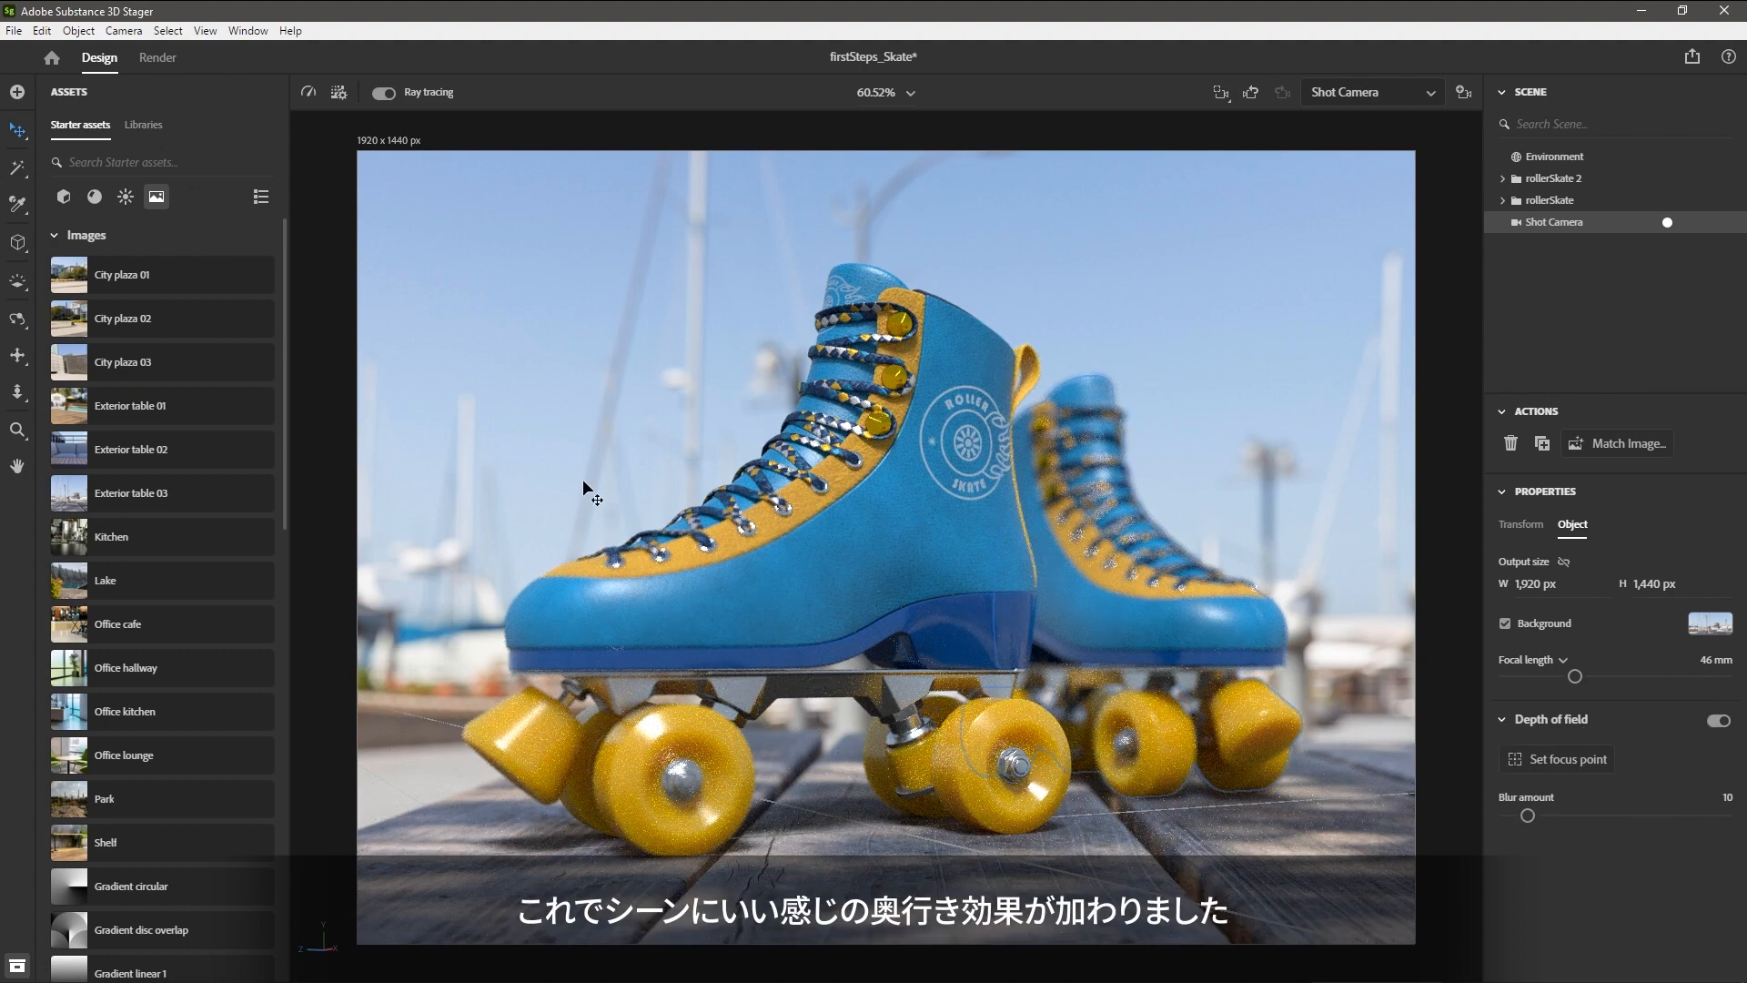
left_click(1570, 763)
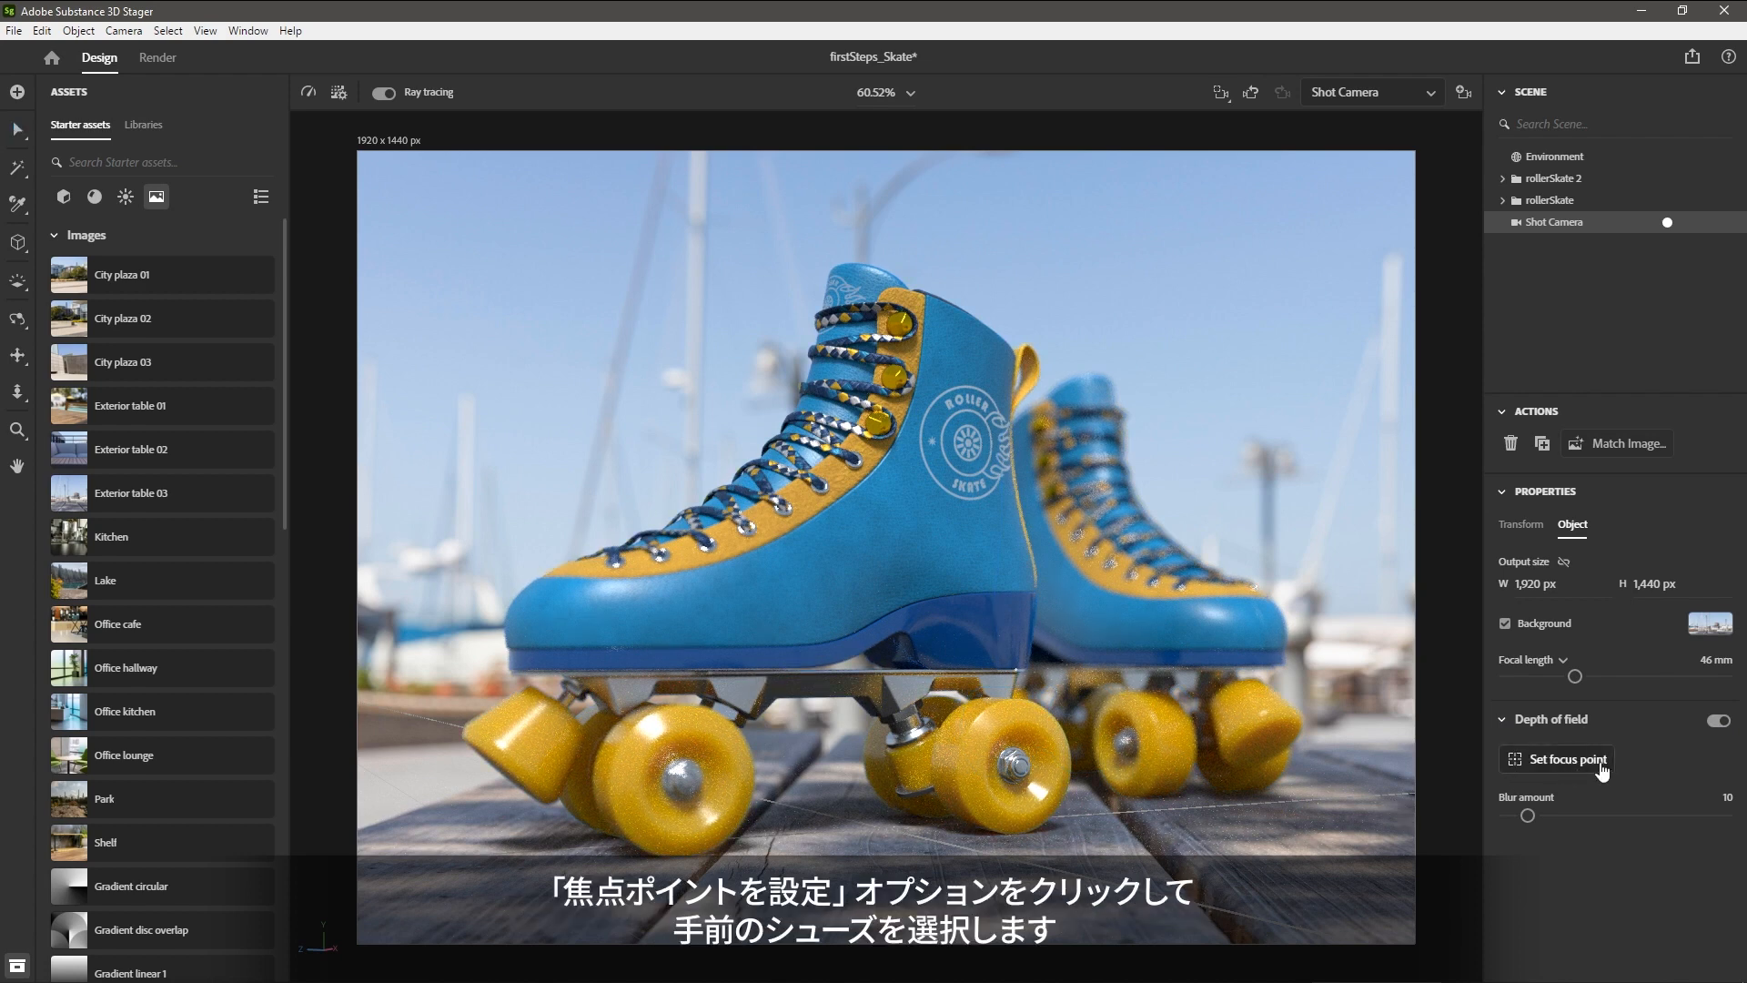
left_click(842, 539)
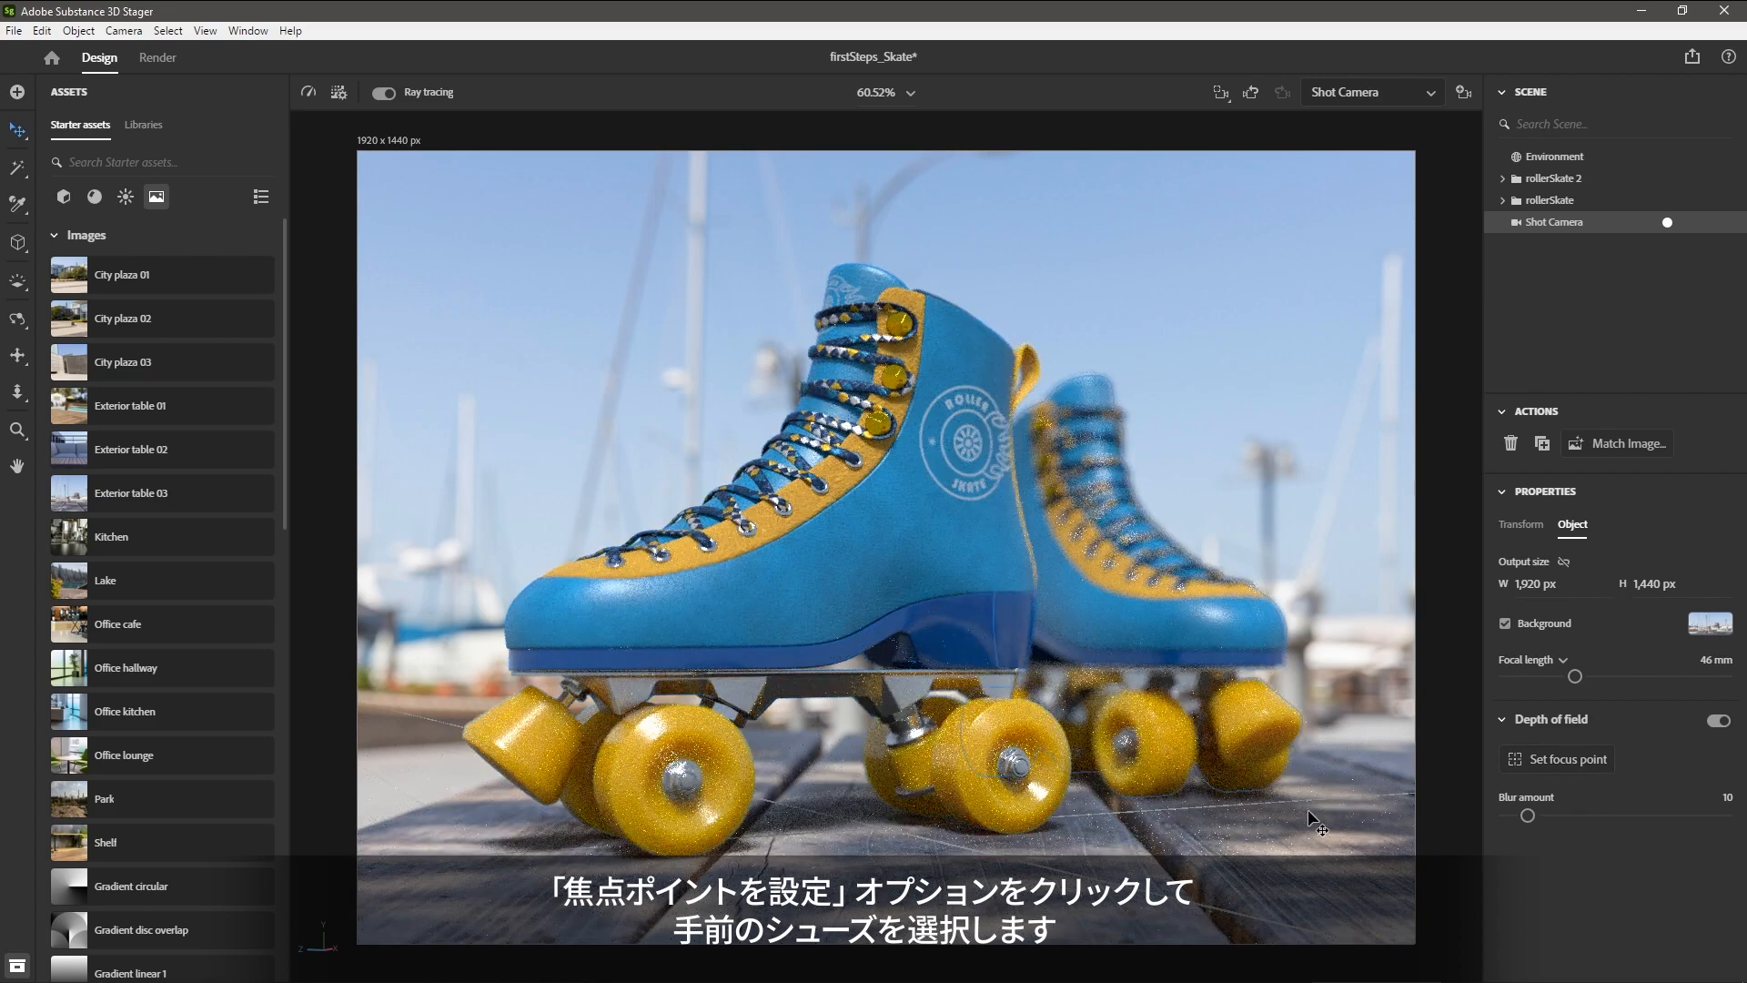
left_click_drag(1528, 815, 1519, 816)
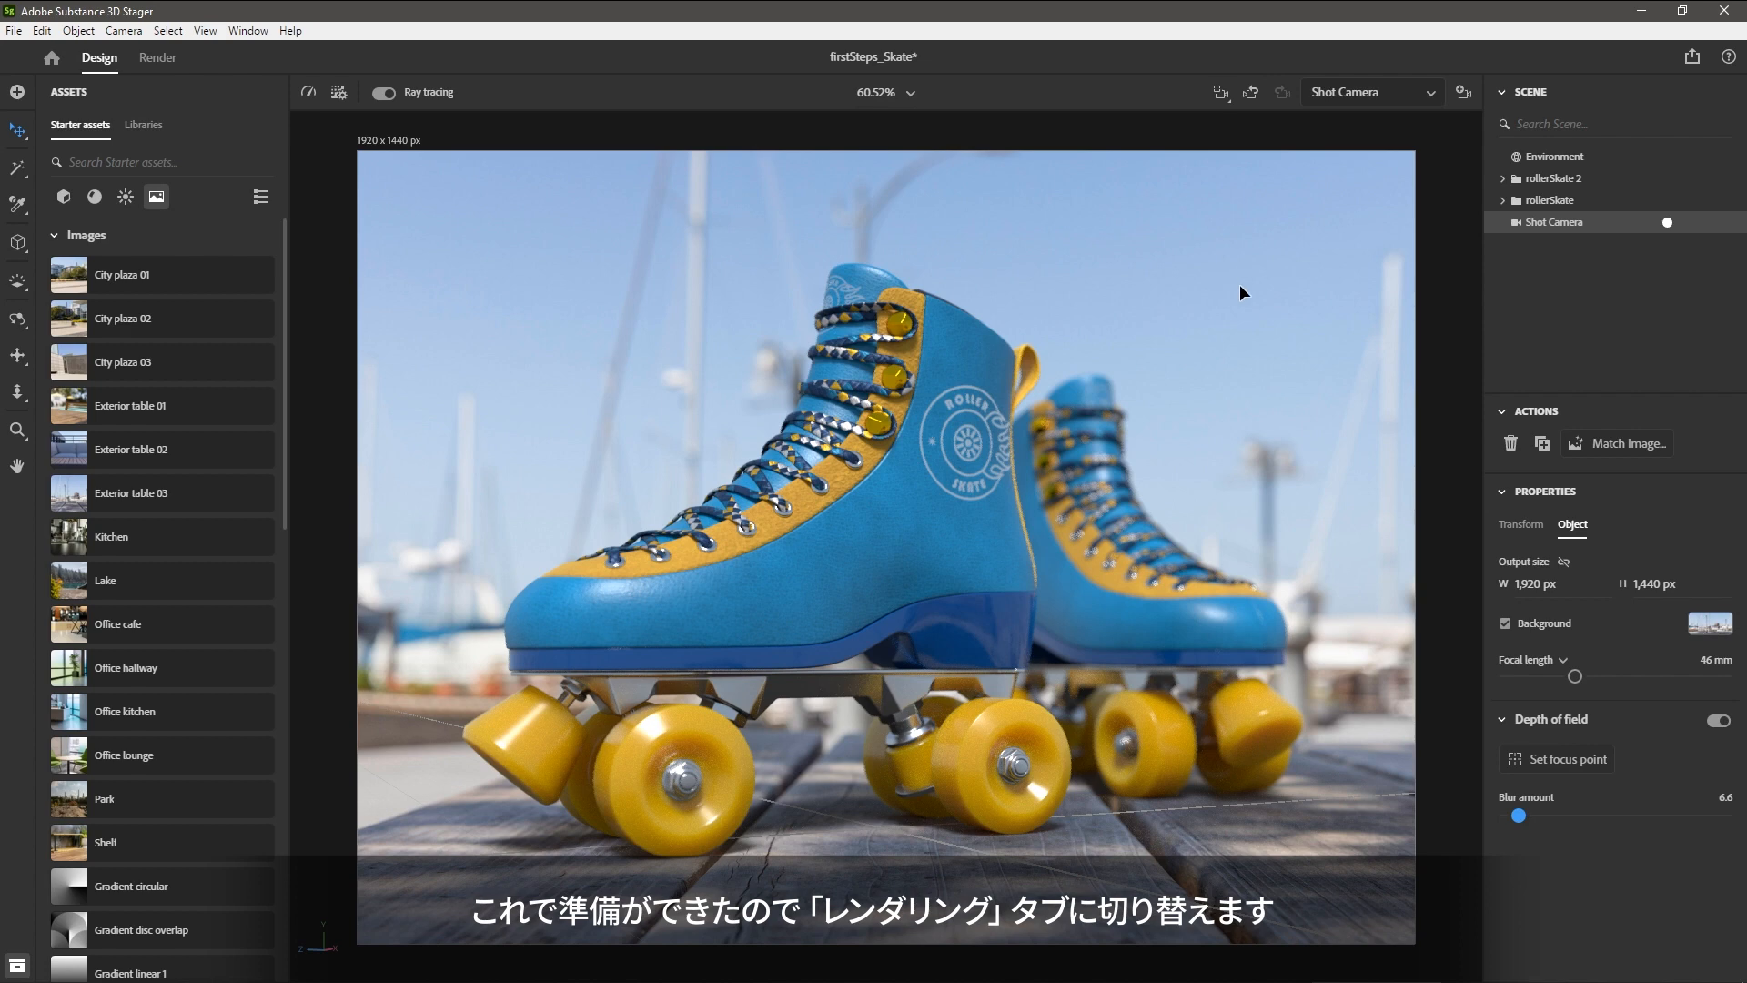
Set up the Shot Camera render export as PNG instead of PSD, saved to the shots folder.
left_click(157, 60)
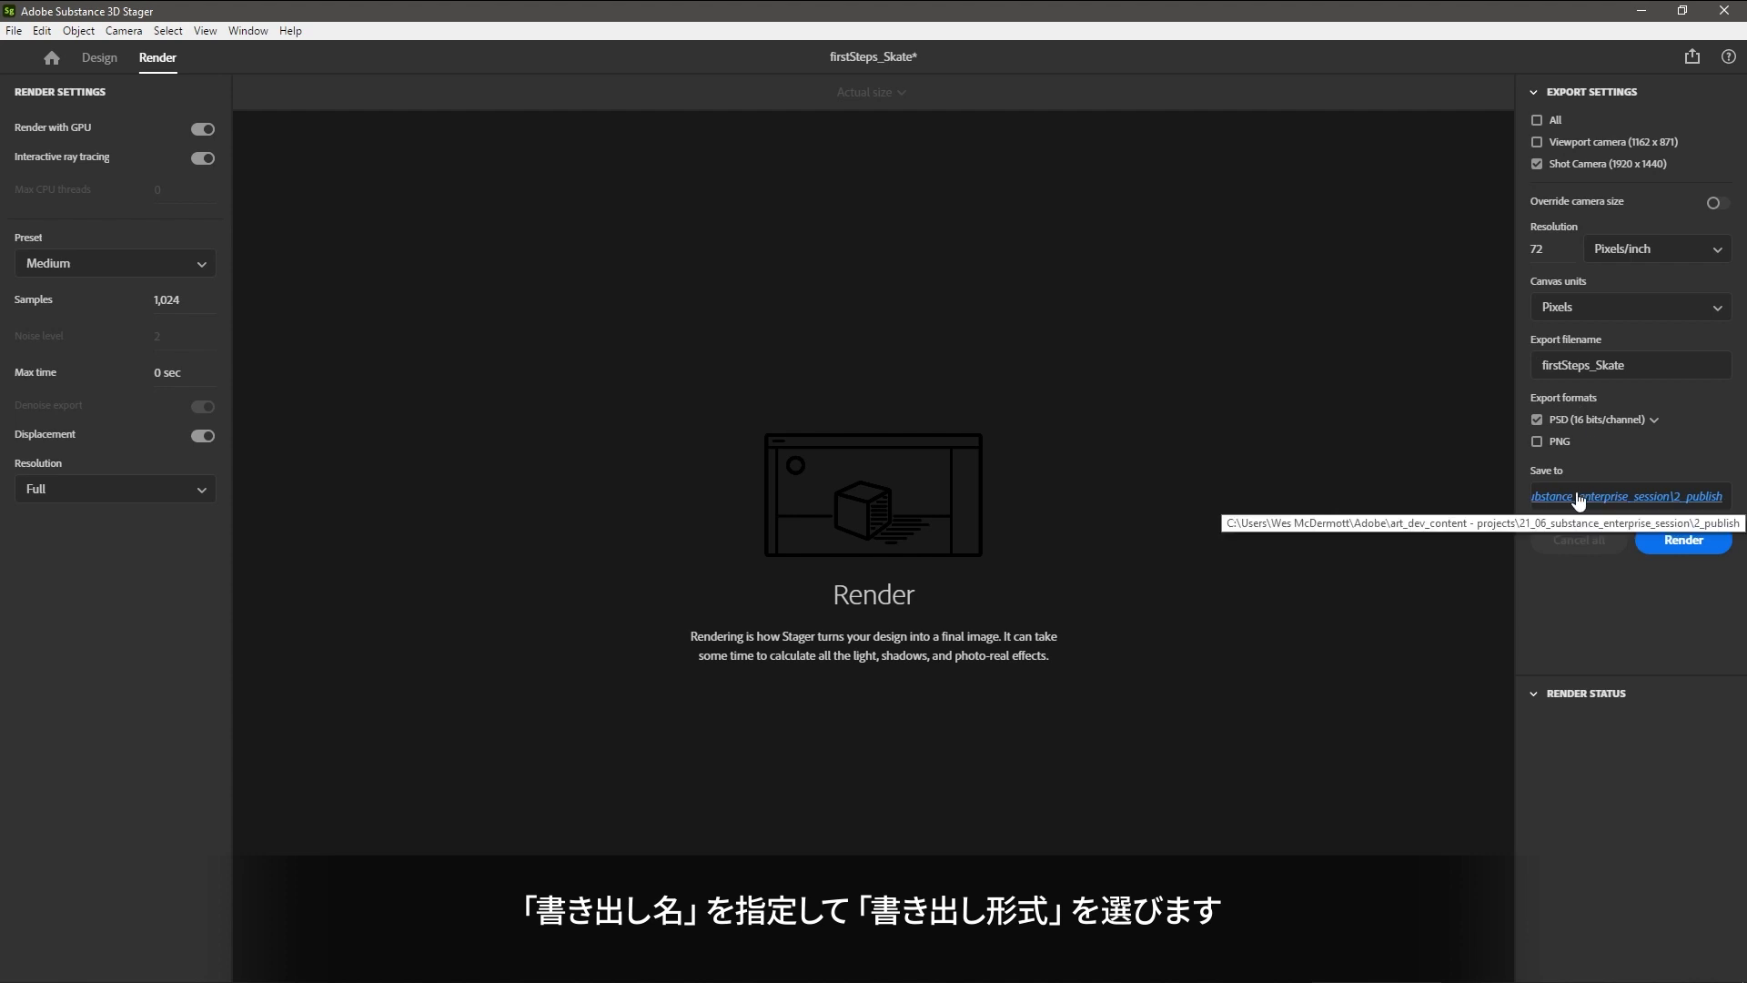
left_click(1539, 422)
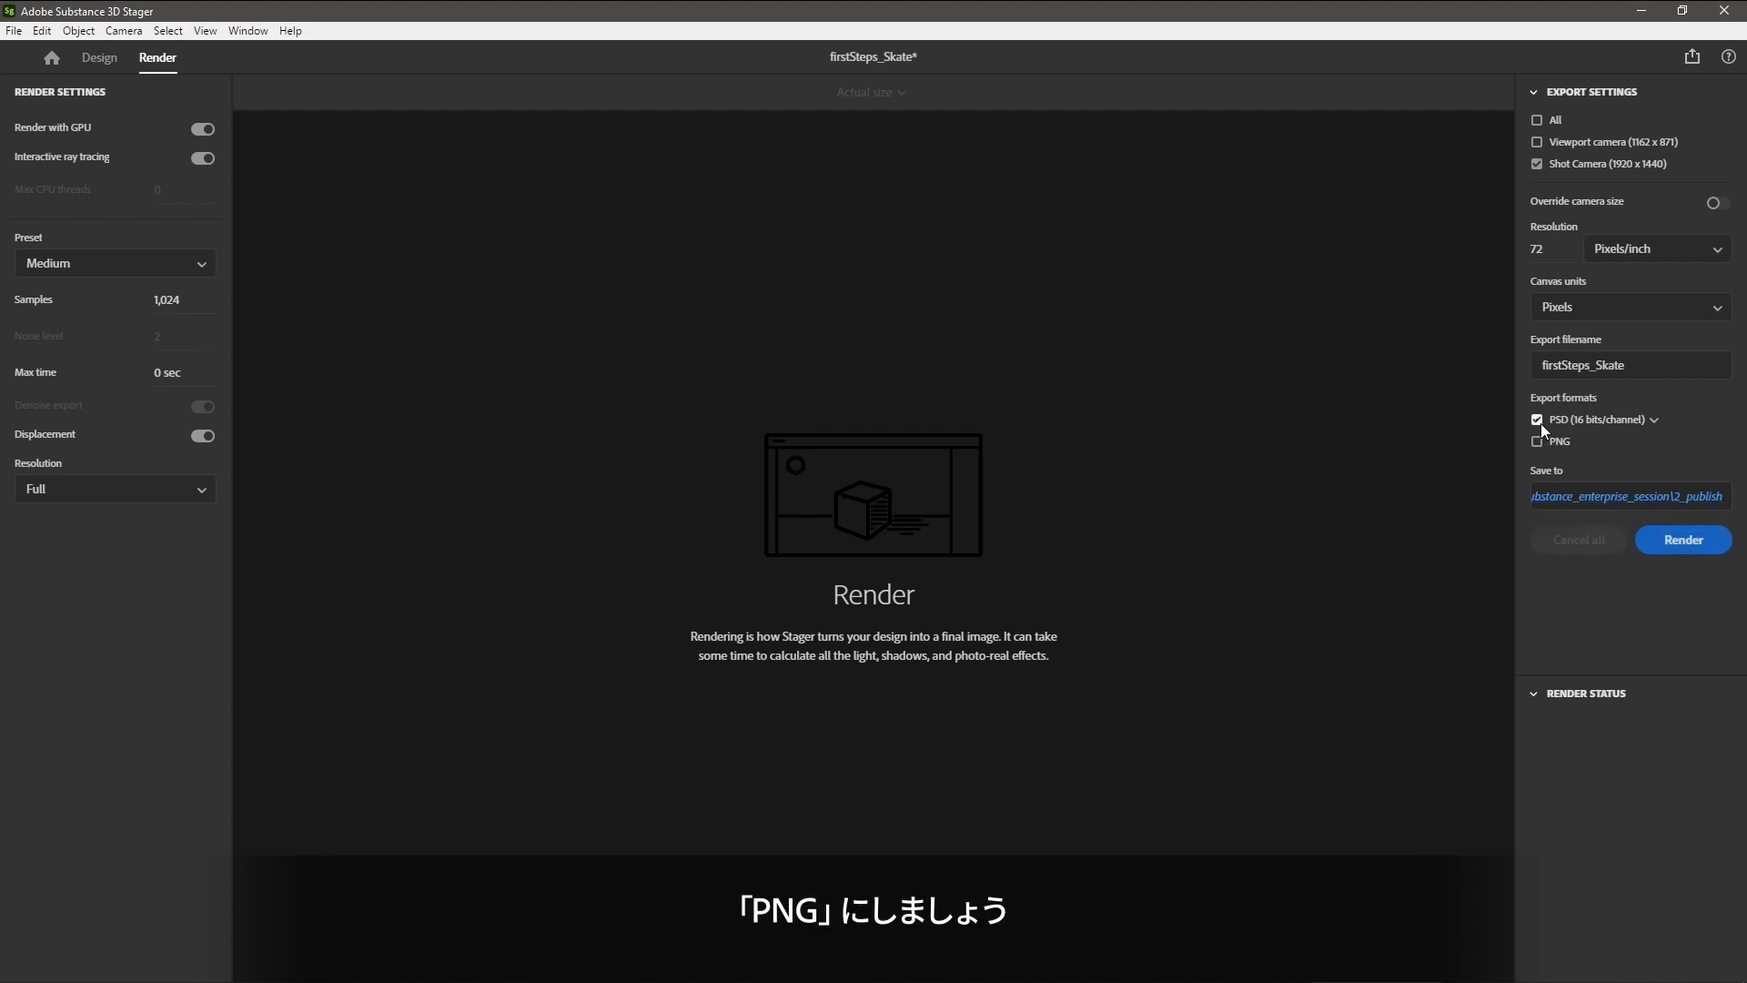
left_click(1537, 444)
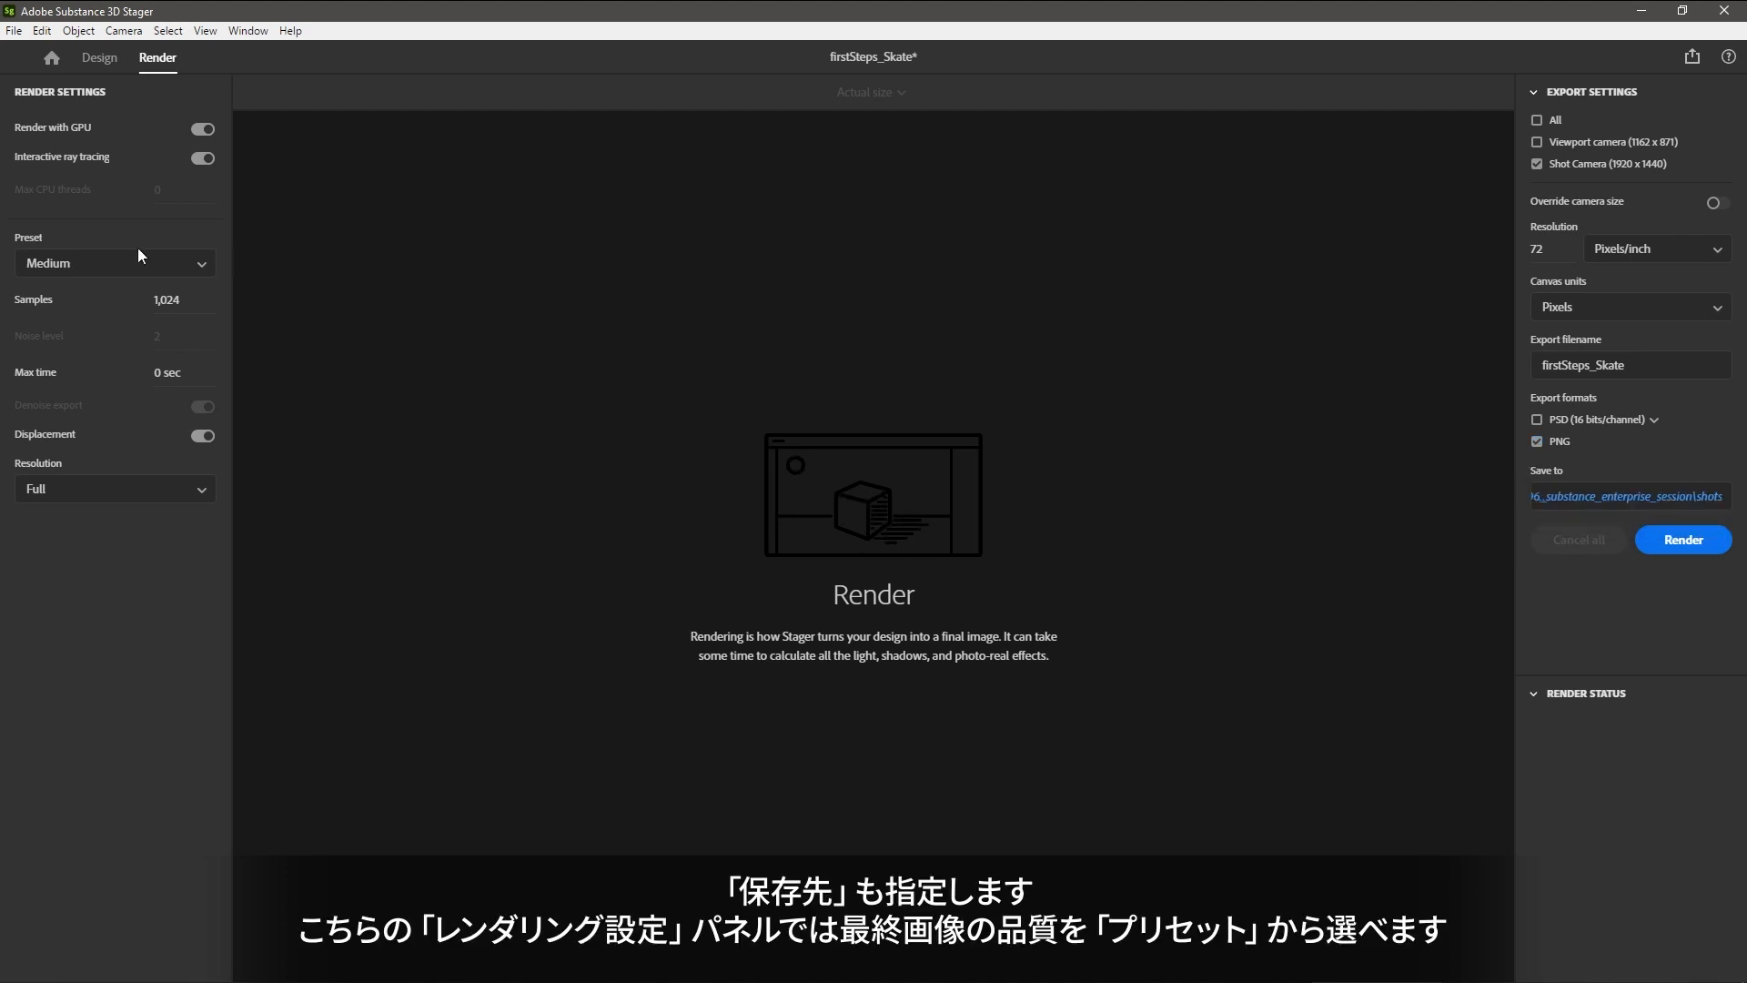
Set the render quality preset to High and start rendering the Shot Camera image.
left_click(197, 270)
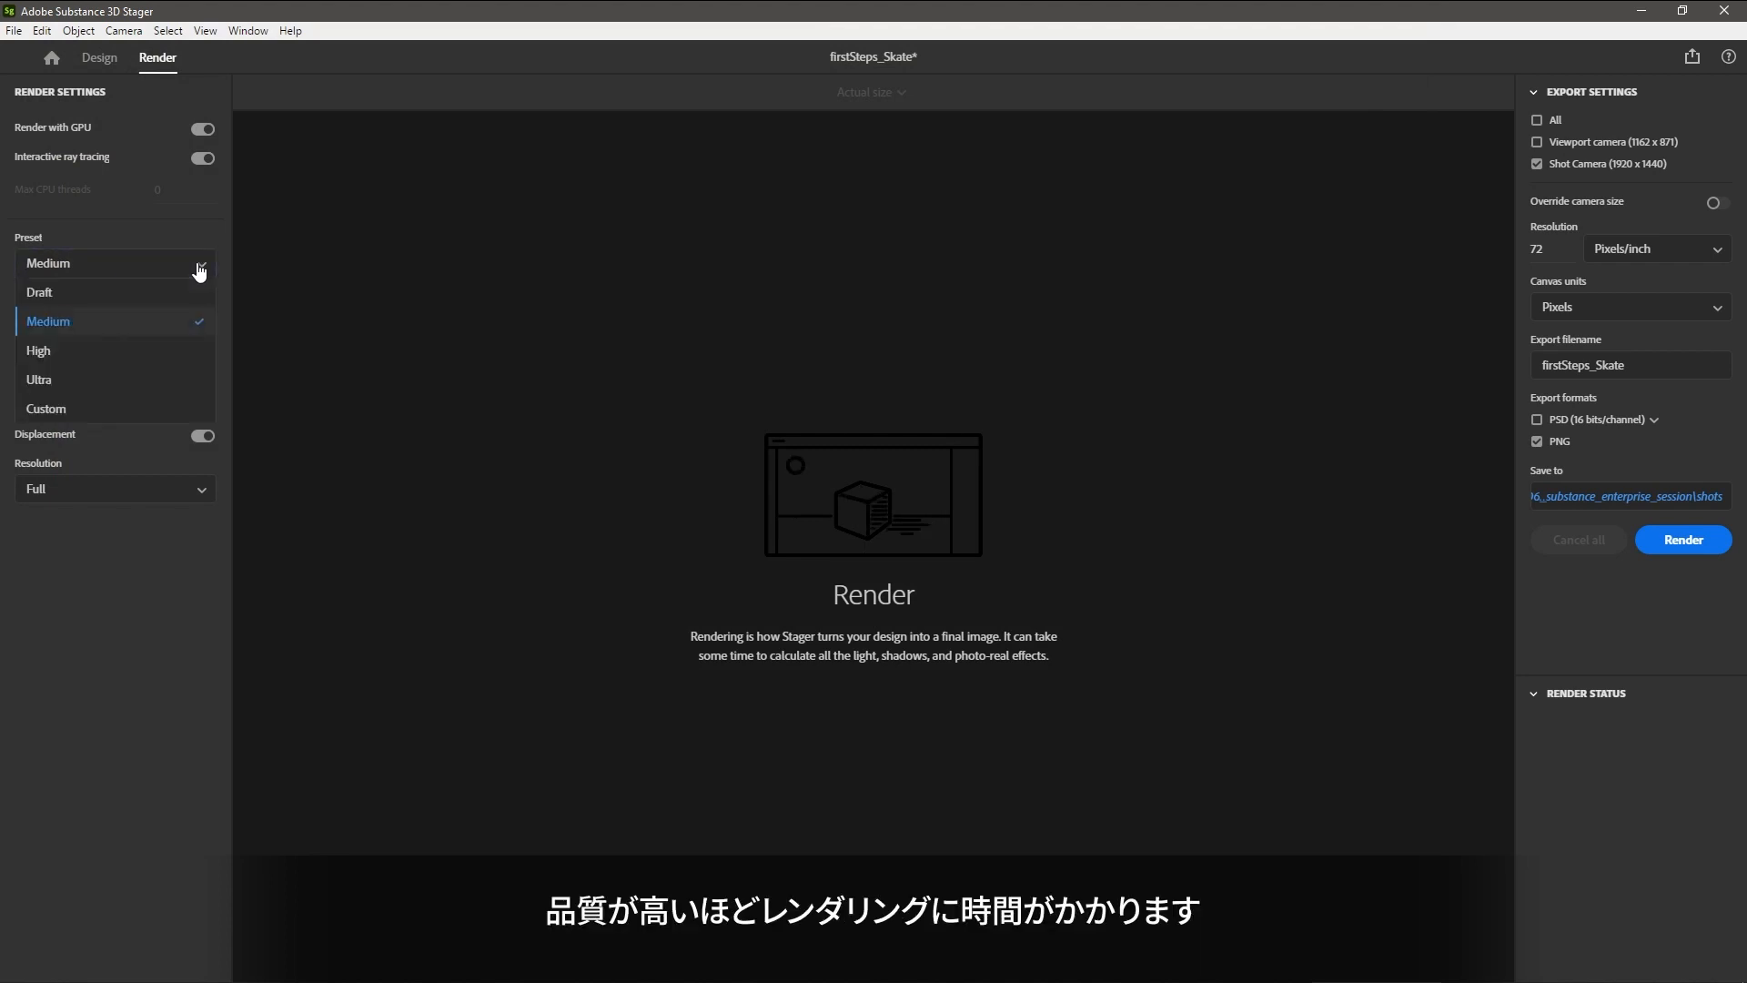
left_click(50, 353)
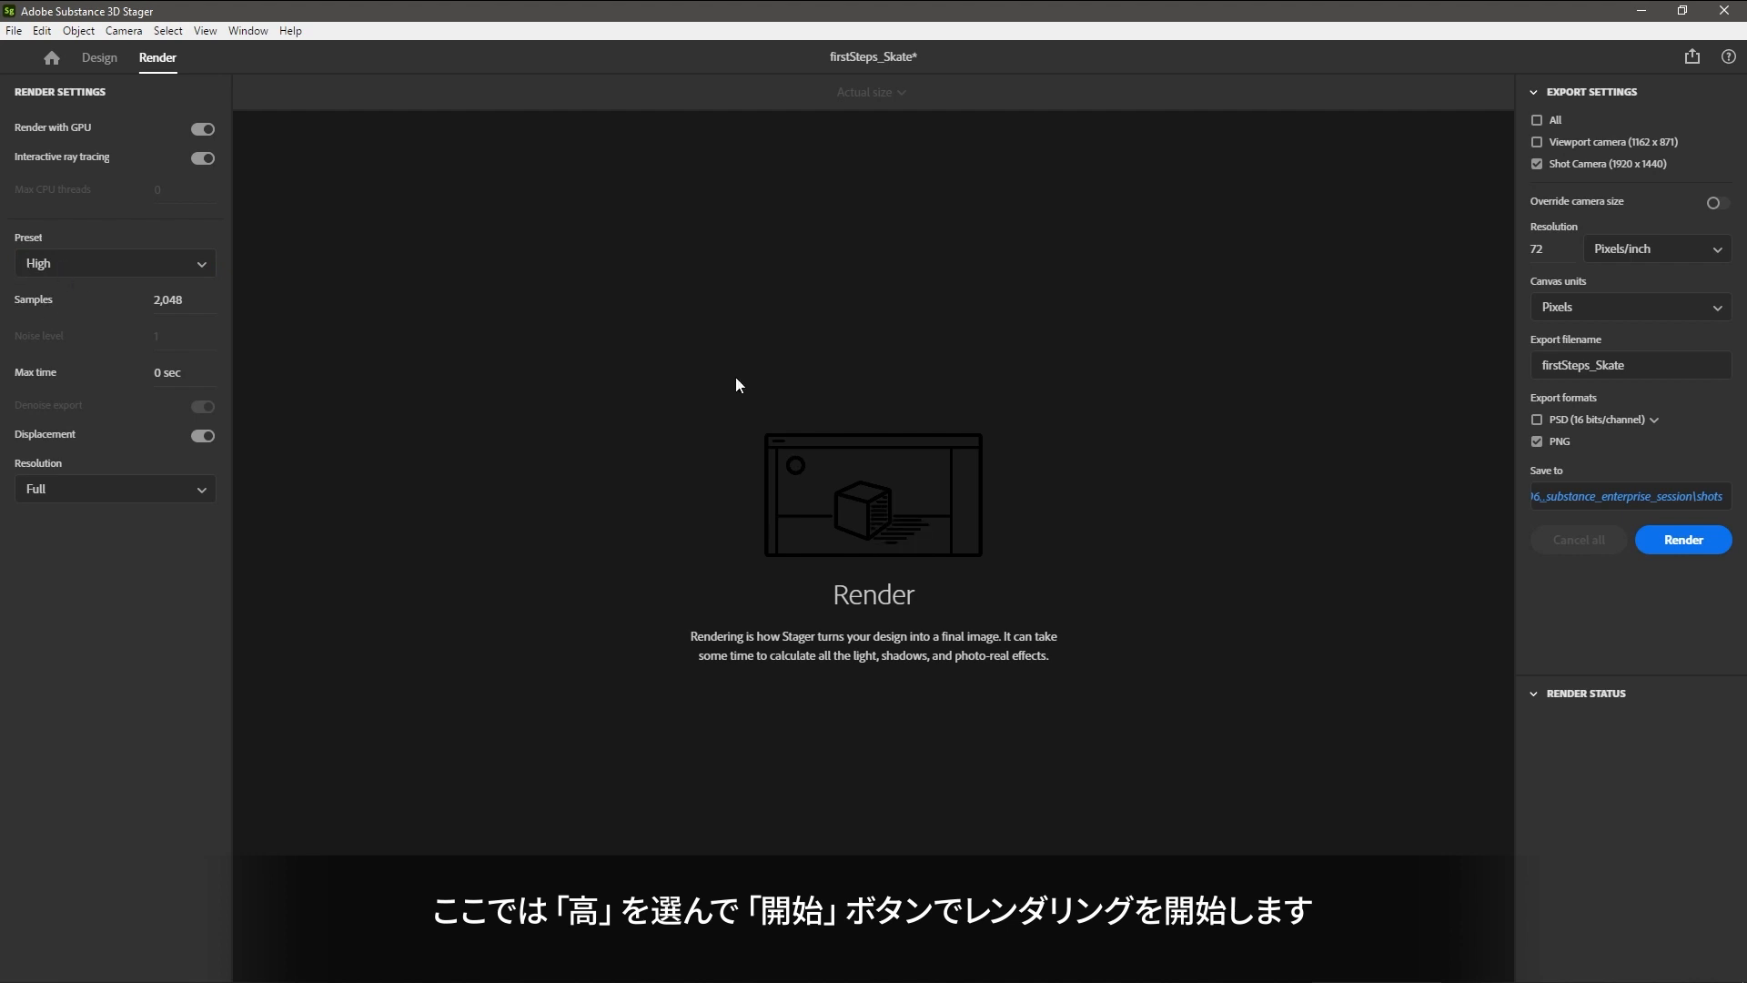
left_click(1691, 543)
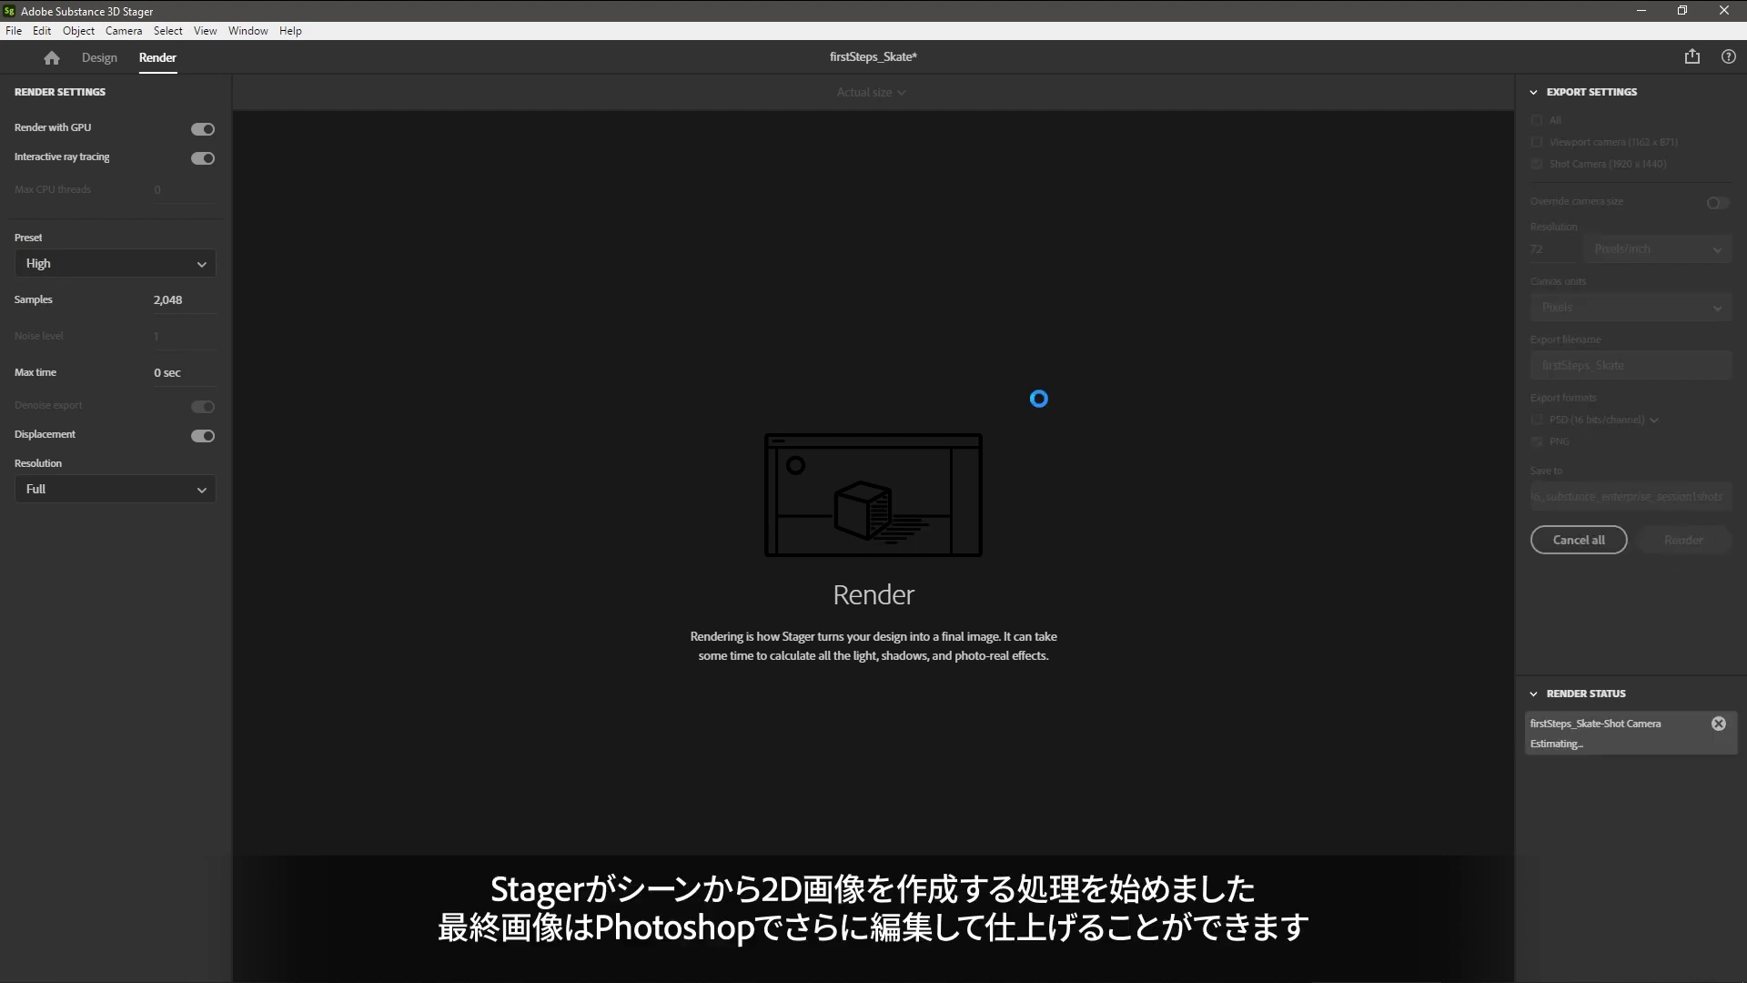